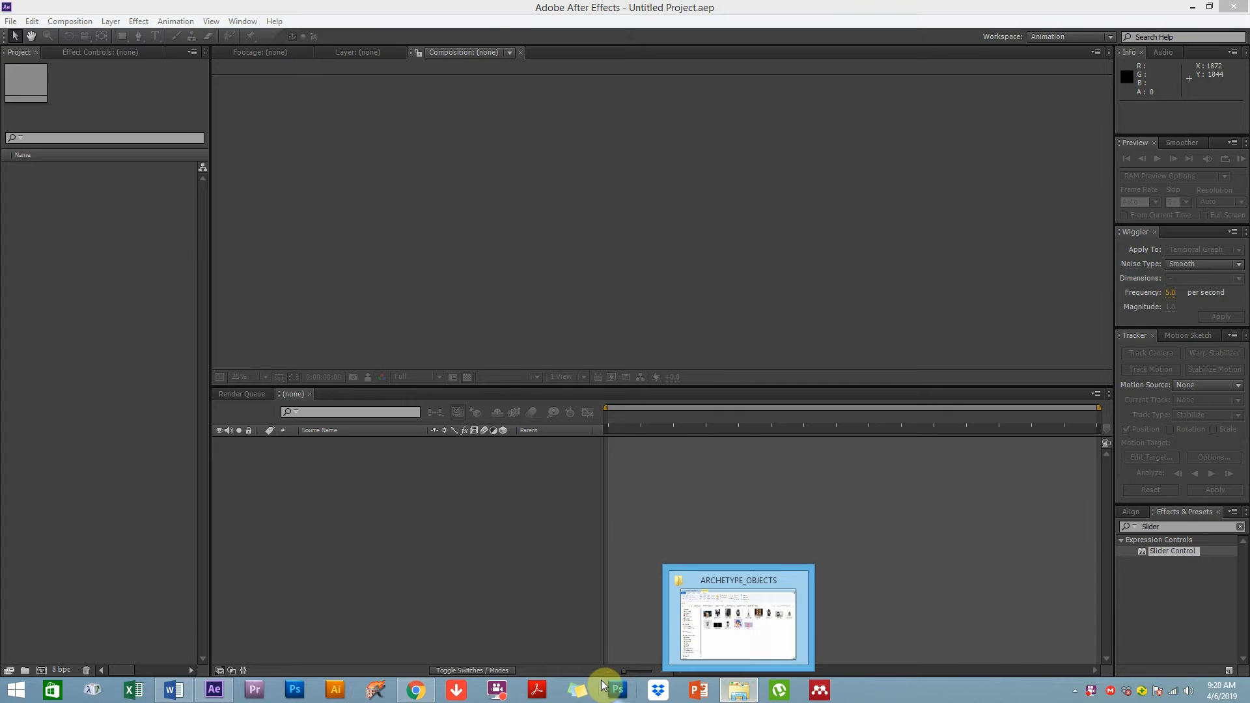
Switch to Photoshop and open the recent file 3D BOX.psd
left_click(620, 692)
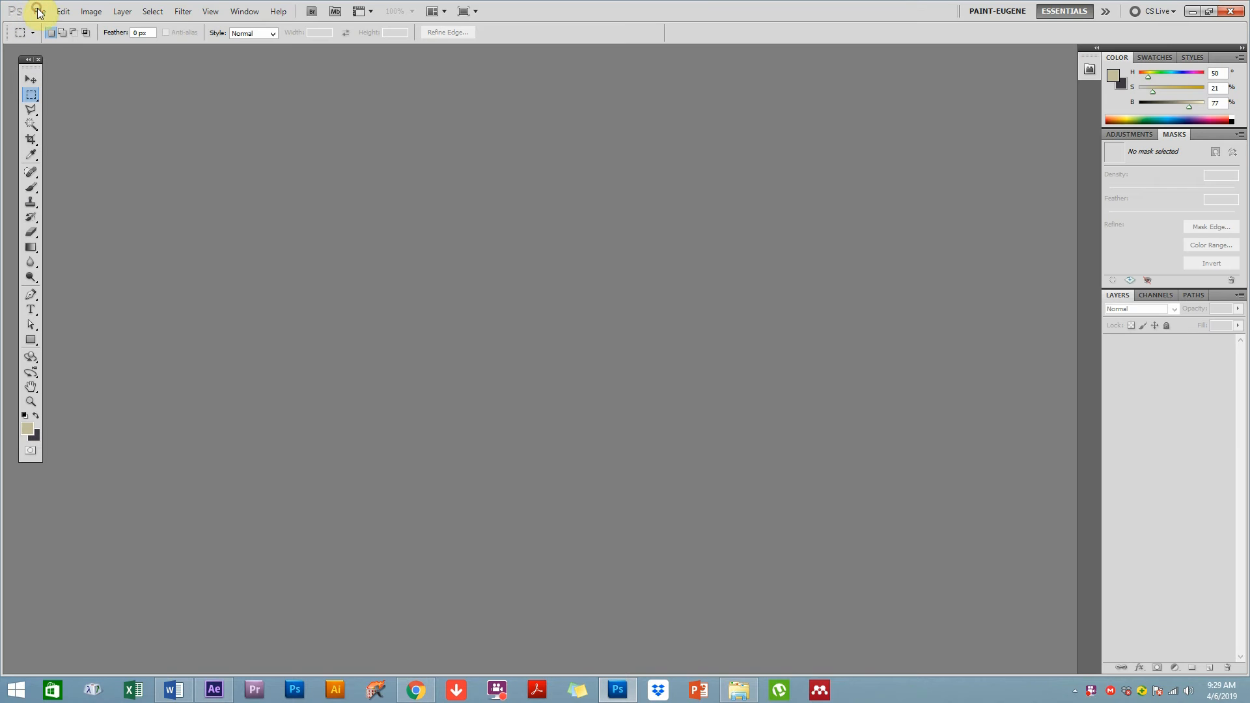
left_click(38, 13)
mouse_move(94, 105)
left_click(254, 112)
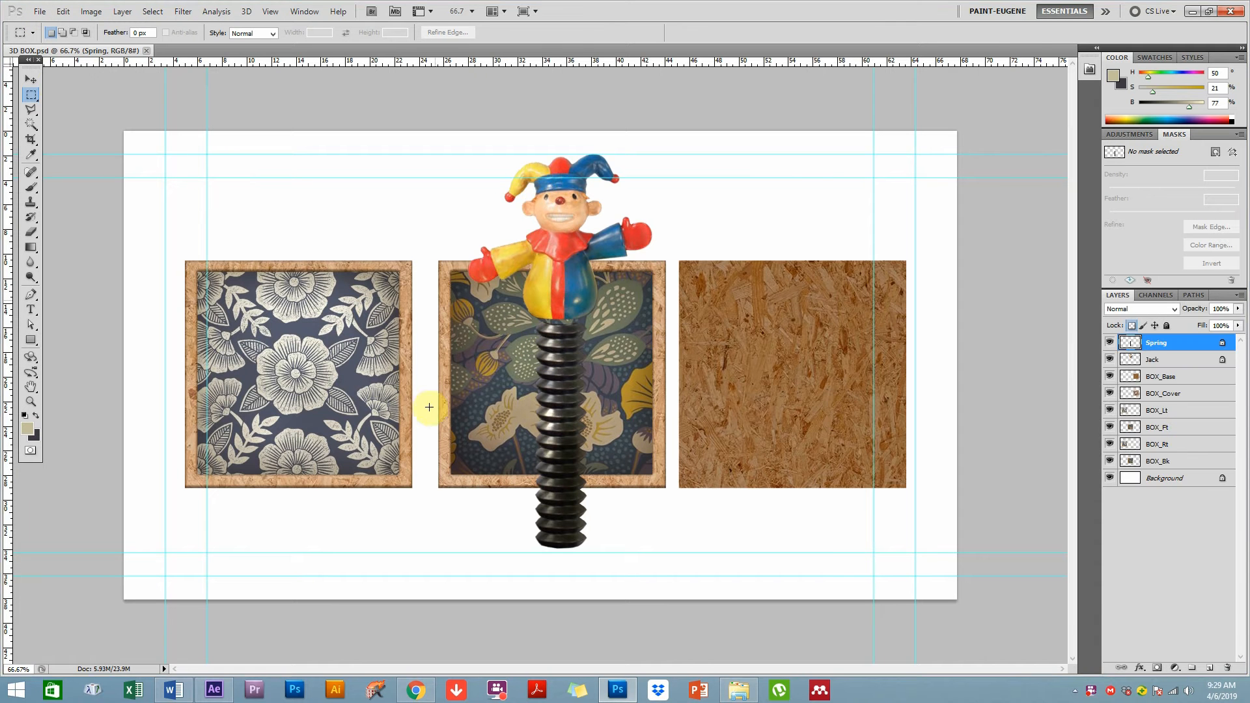
Try moving the left box panel layer with the Move tool, undoing each move
left_click(37, 80)
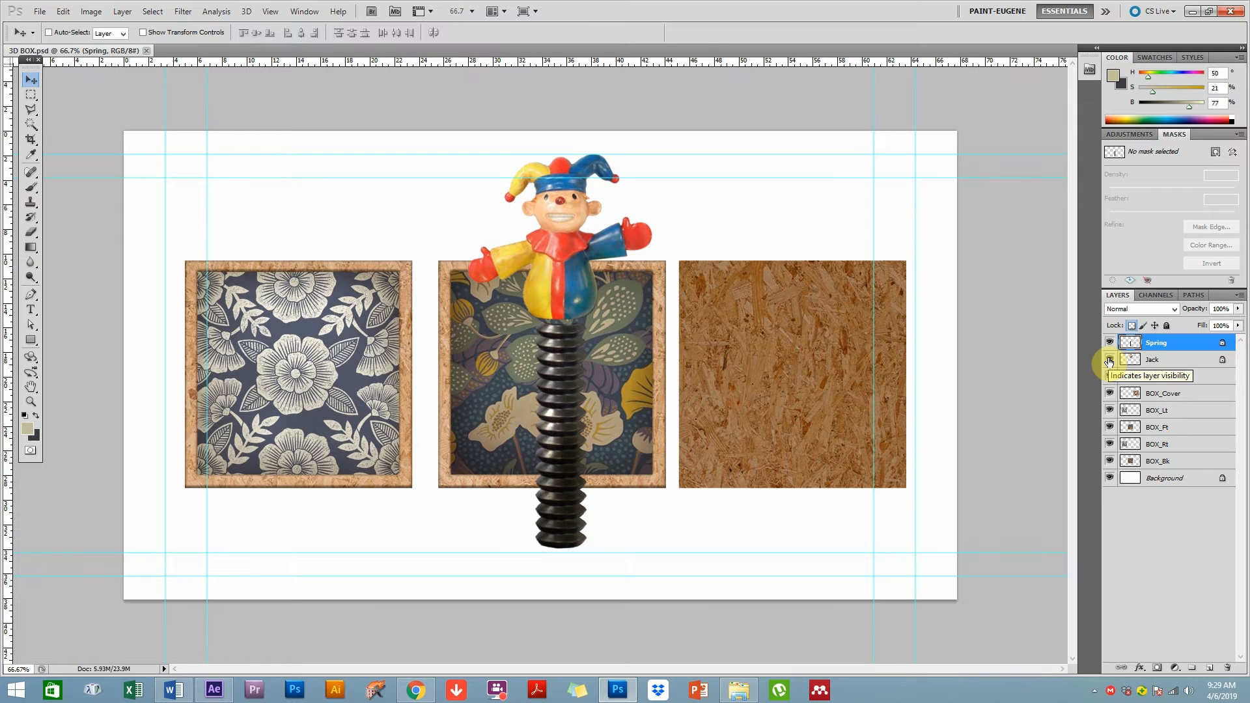
left_click(331, 382, "ctrl")
left_click_drag(331, 383, 407, 271)
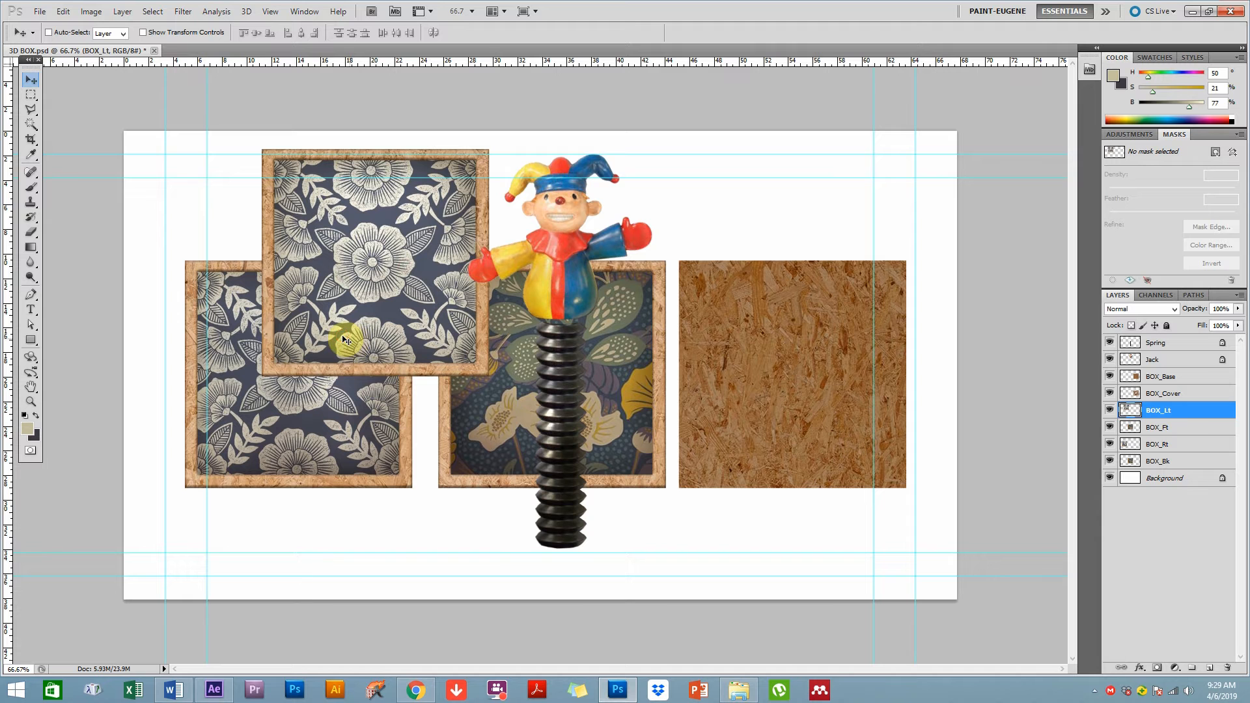
key("ctrl+z")
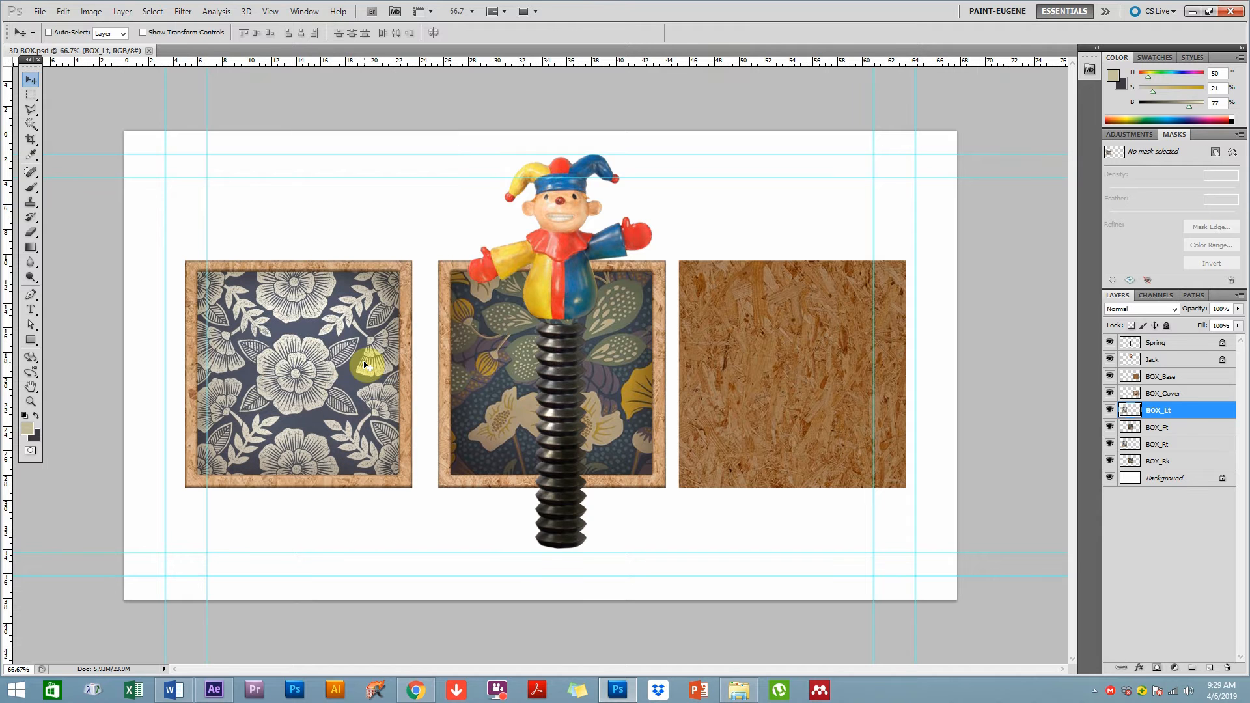
mouse_move(301, 402)
left_mouse_down()
mouse_move(339, 344)
mouse_move(301, 402)
left_mouse_up()
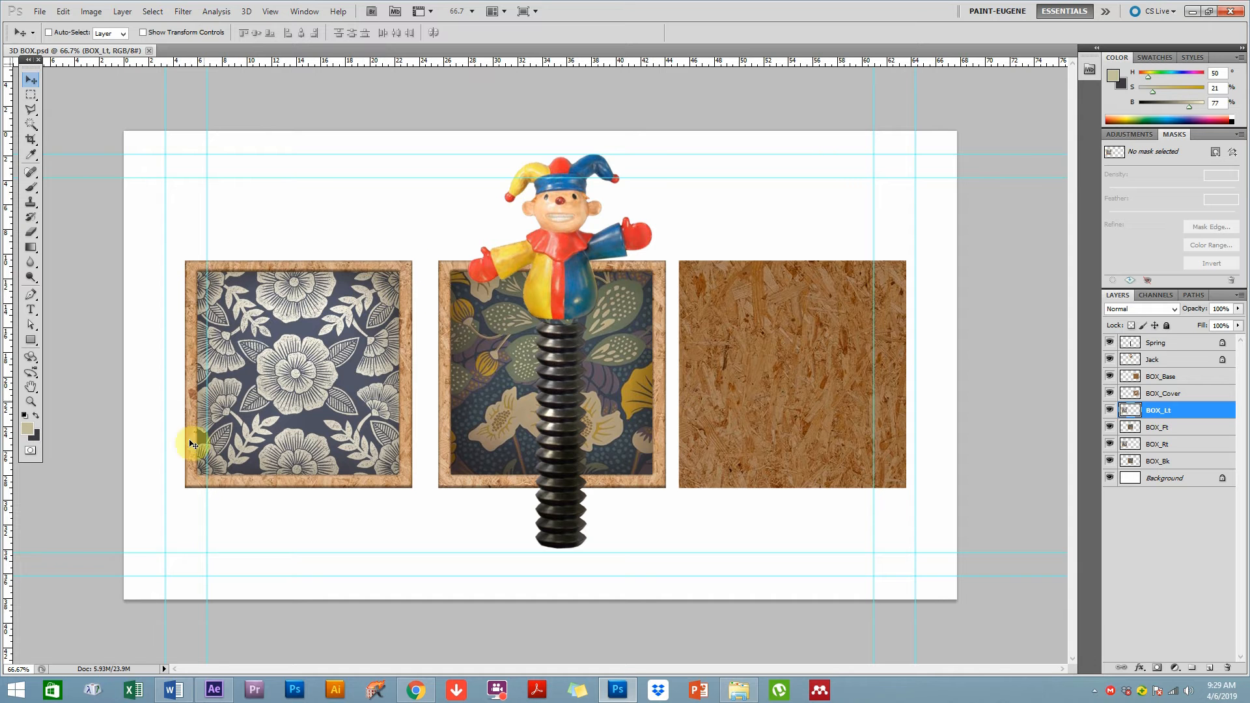
left_click(298, 399)
left_click_drag(298, 398, 349, 388)
key("ctrl+z")
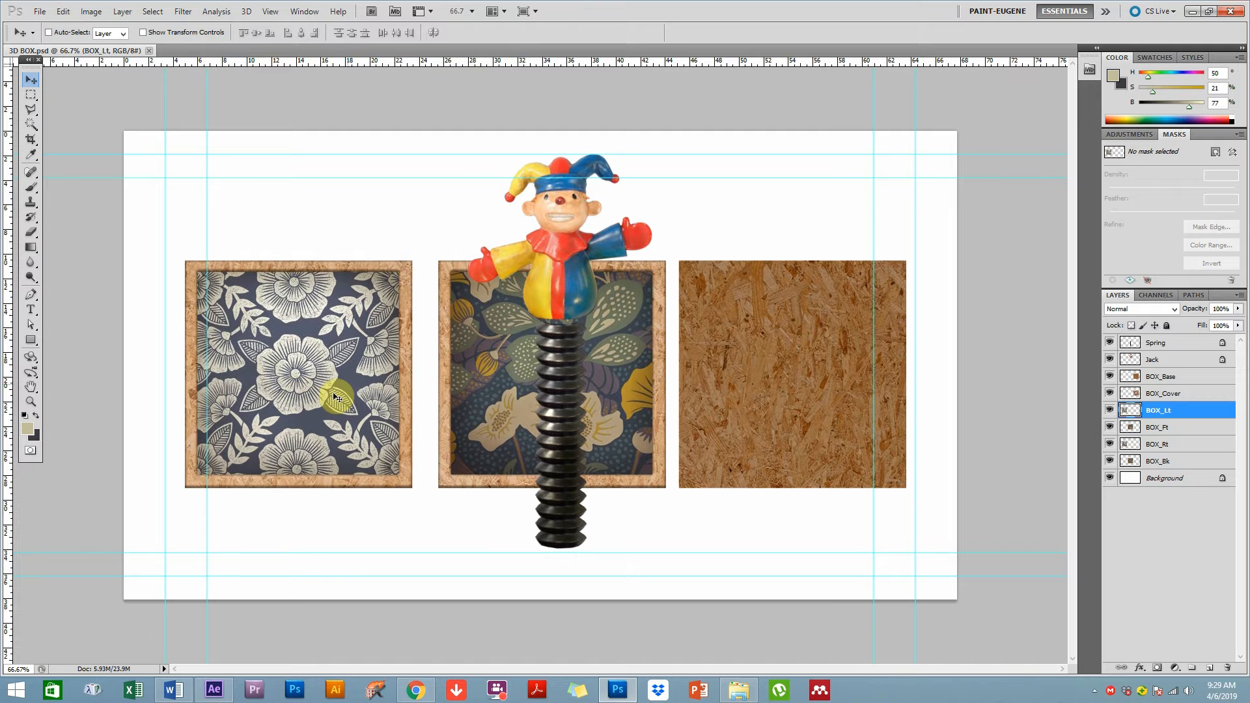
Move the left and front box panel layers upward to show the stacked layers beneath
left_click(313, 398)
left_click_drag(313, 399, 387, 282)
left_click(314, 439, "ctrl")
left_click(506, 417, "ctrl")
left_click_drag(506, 427, 564, 303)
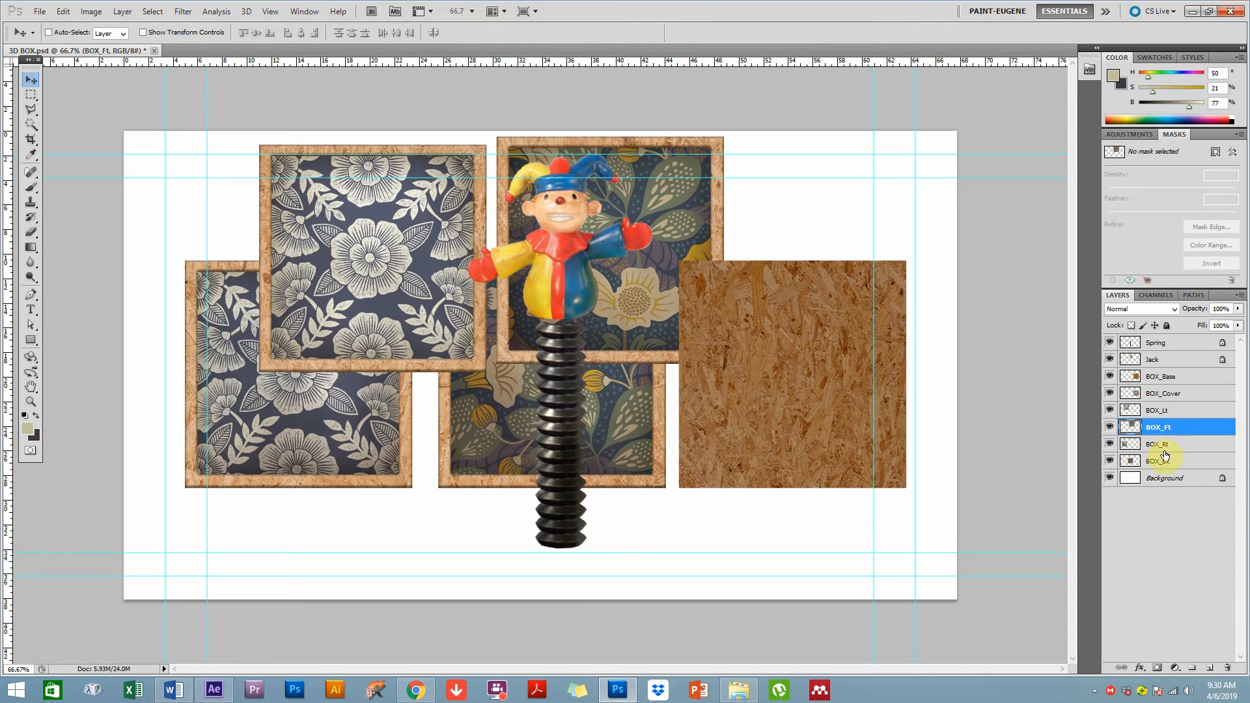
Move the base panel layer down and the cover panel layer up to reveal the layers underneath
left_click(805, 411, "ctrl")
left_click_drag(798, 374, 795, 458)
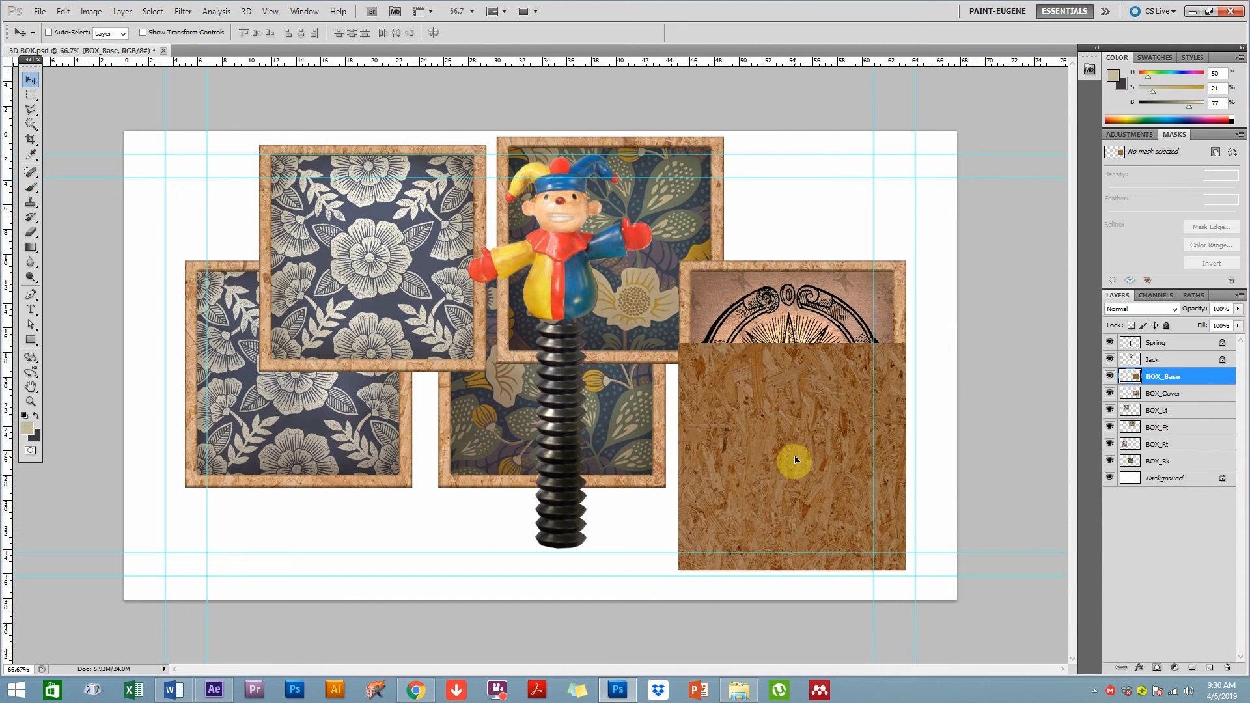
left_click(793, 331, "ctrl")
left_click_drag(793, 331, 777, 232)
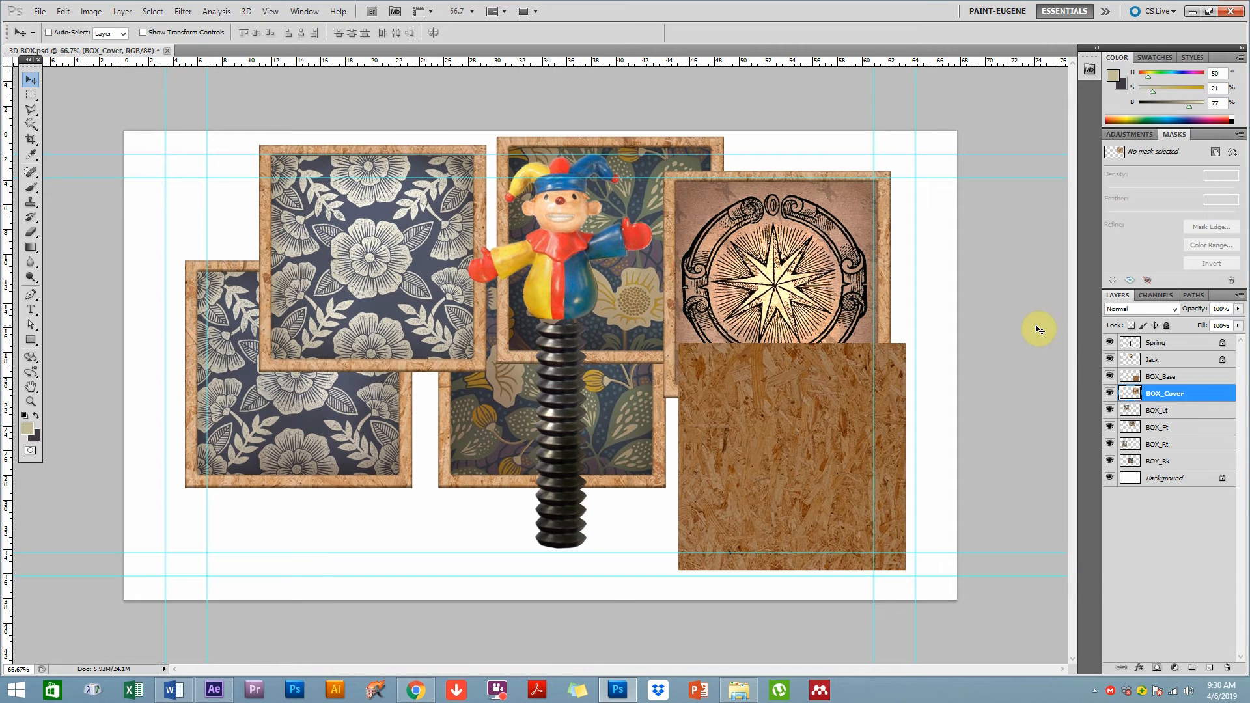
Toggle the visibility of the Jack and Spring layers off and back on
left_click(1109, 360)
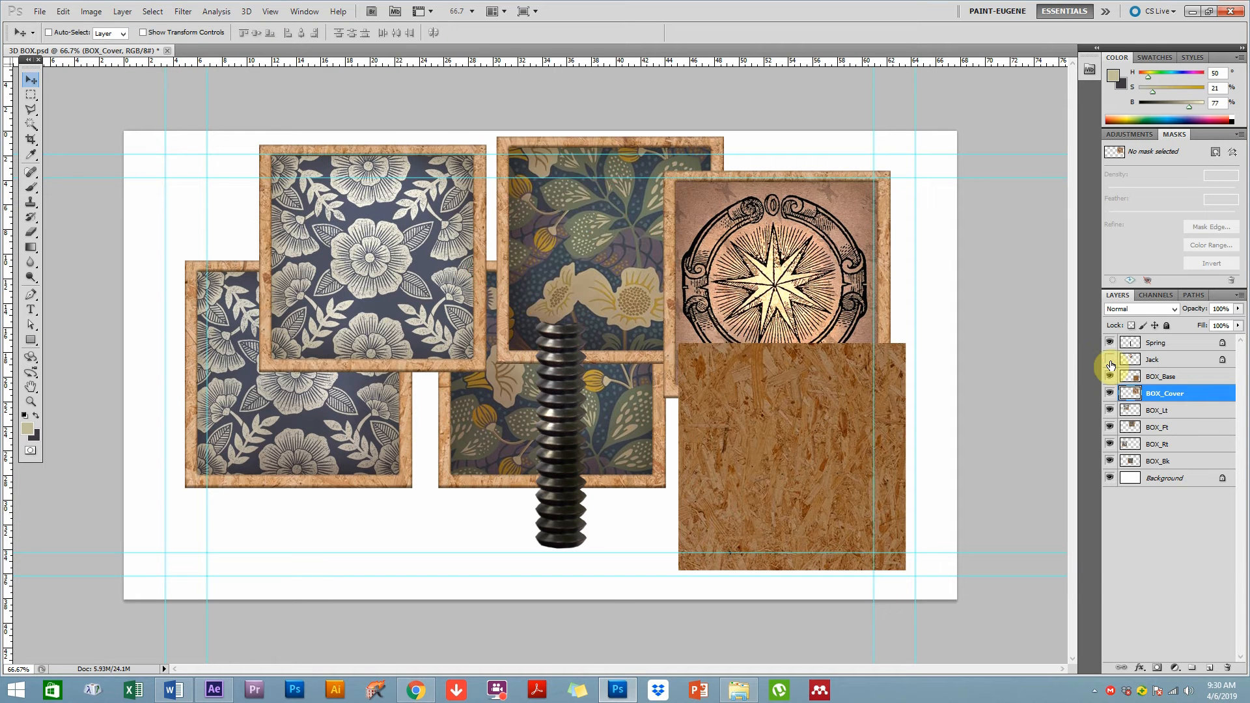
left_click(1110, 362)
left_click(1112, 343)
left_click(1111, 343)
left_click(1111, 343)
left_click(1111, 344)
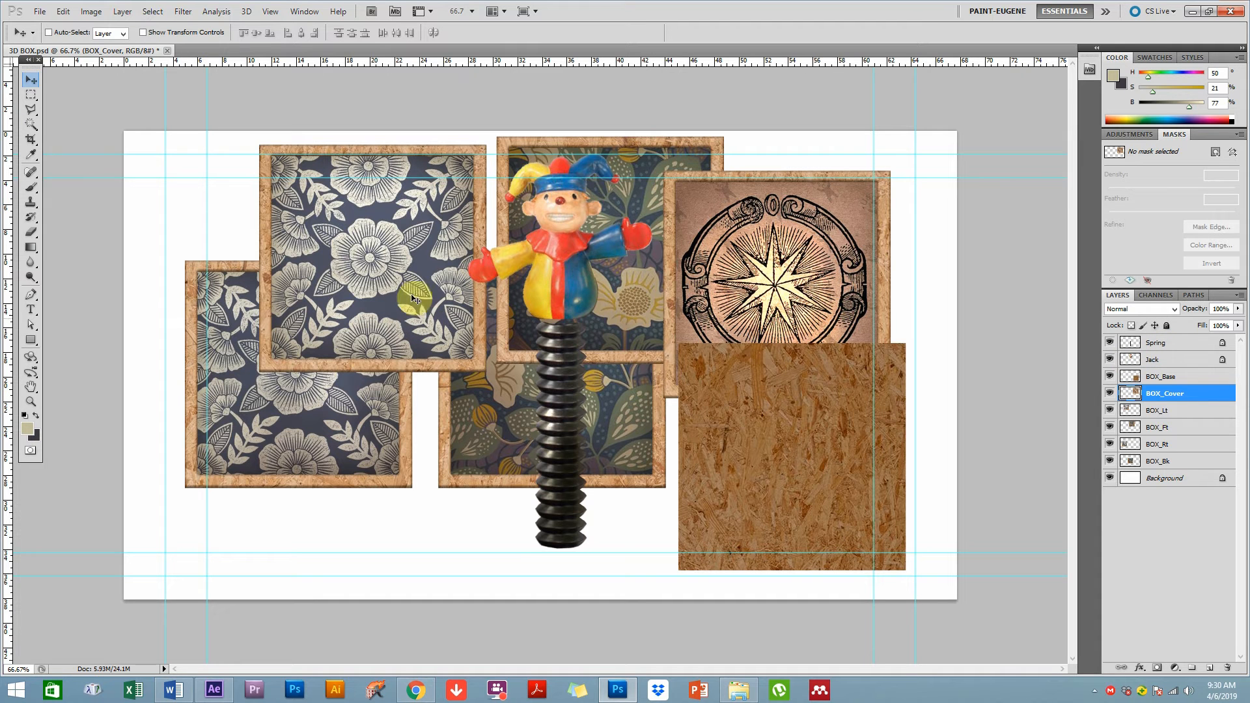
Close 3D BOX.psd without saving the changes
left_click(410, 275, "ctrl")
key("ctrl+w")
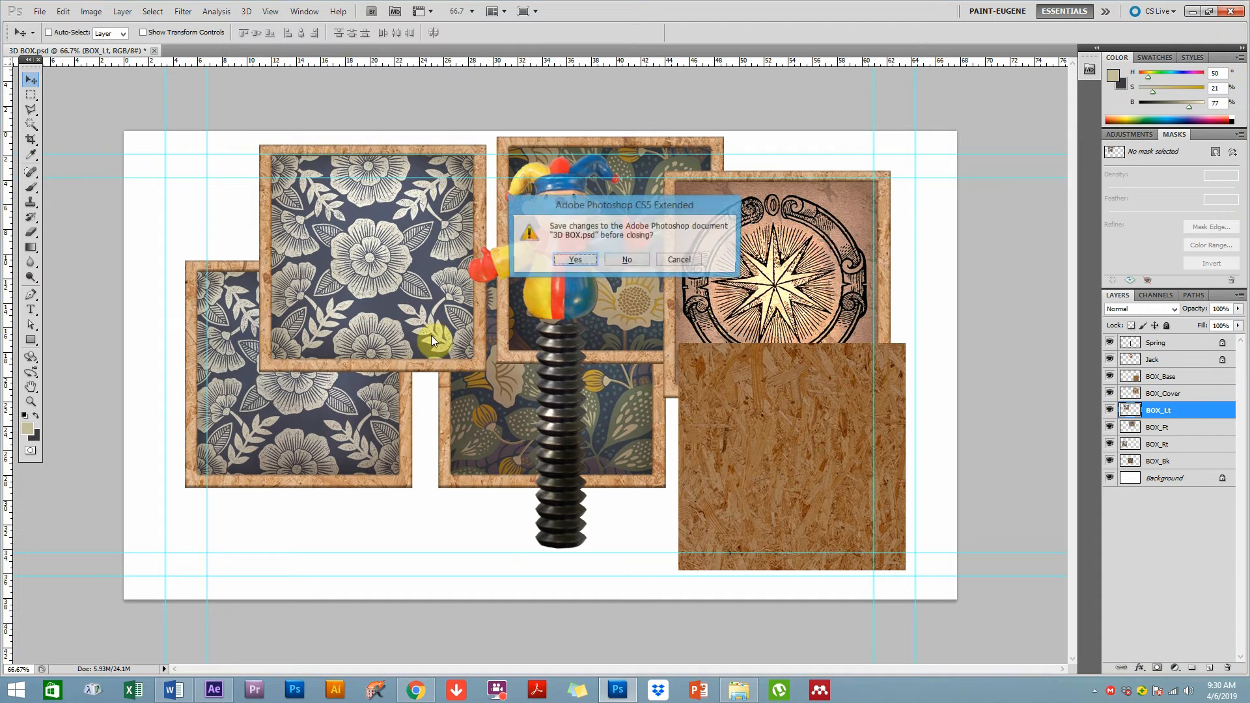
left_click(630, 260)
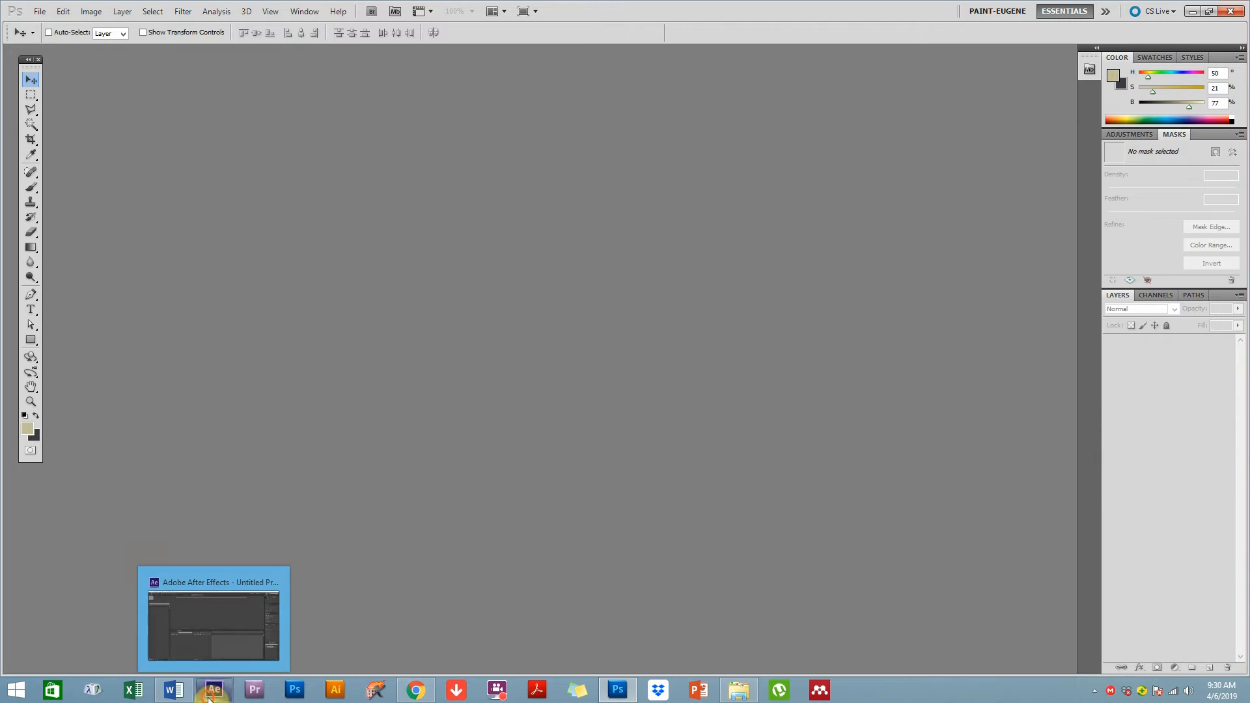
Switch to After Effects and select 3D BOX.psd in the import dialog opened from recent footage
left_click(215, 619)
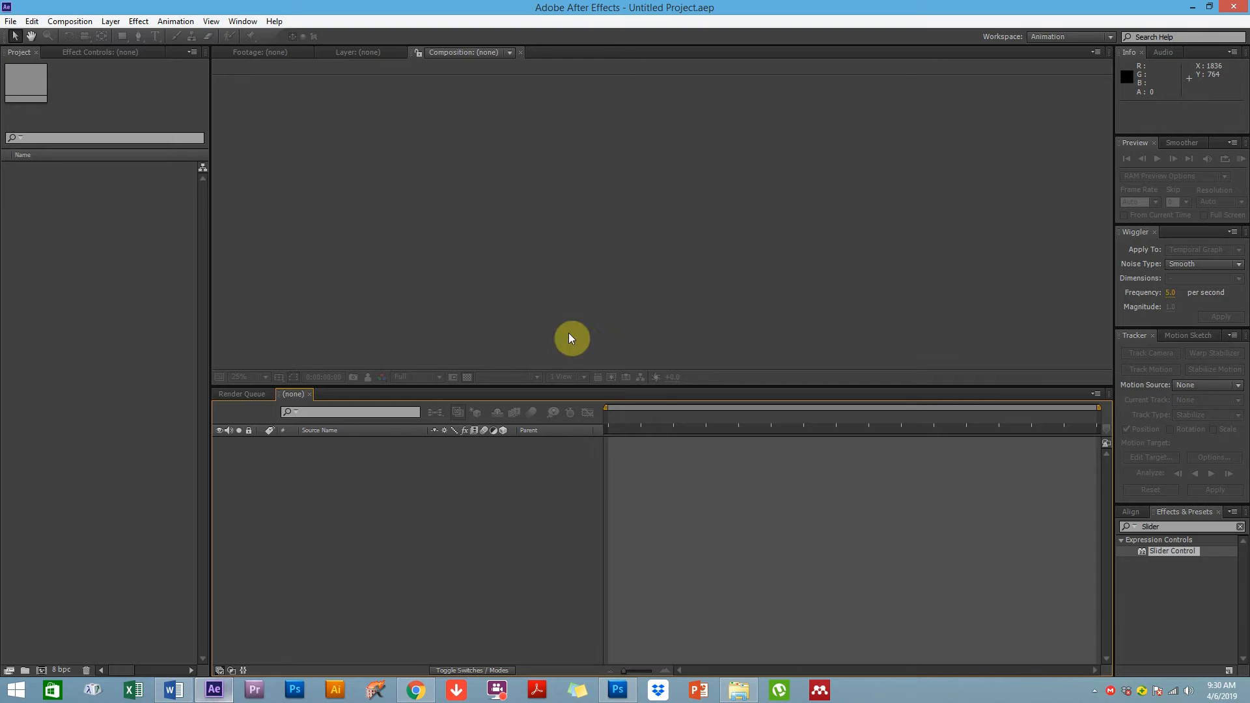
left_click(11, 24)
mouse_move(63, 188)
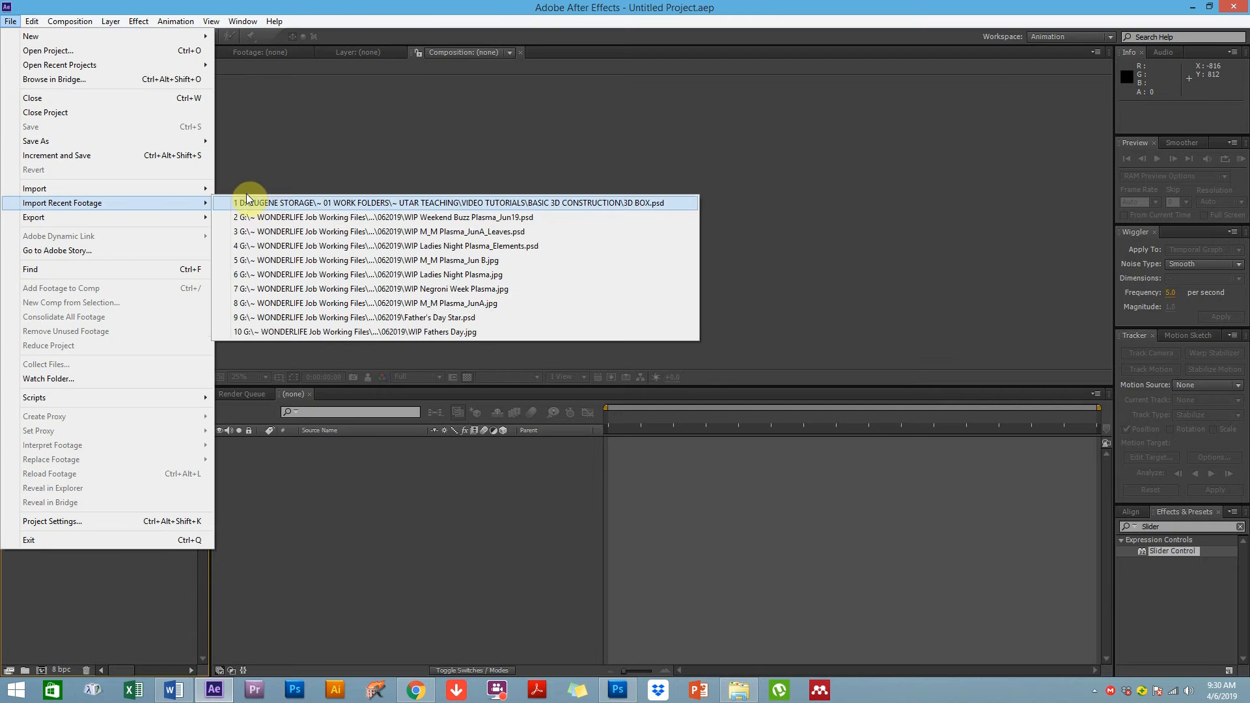
left_click(247, 188)
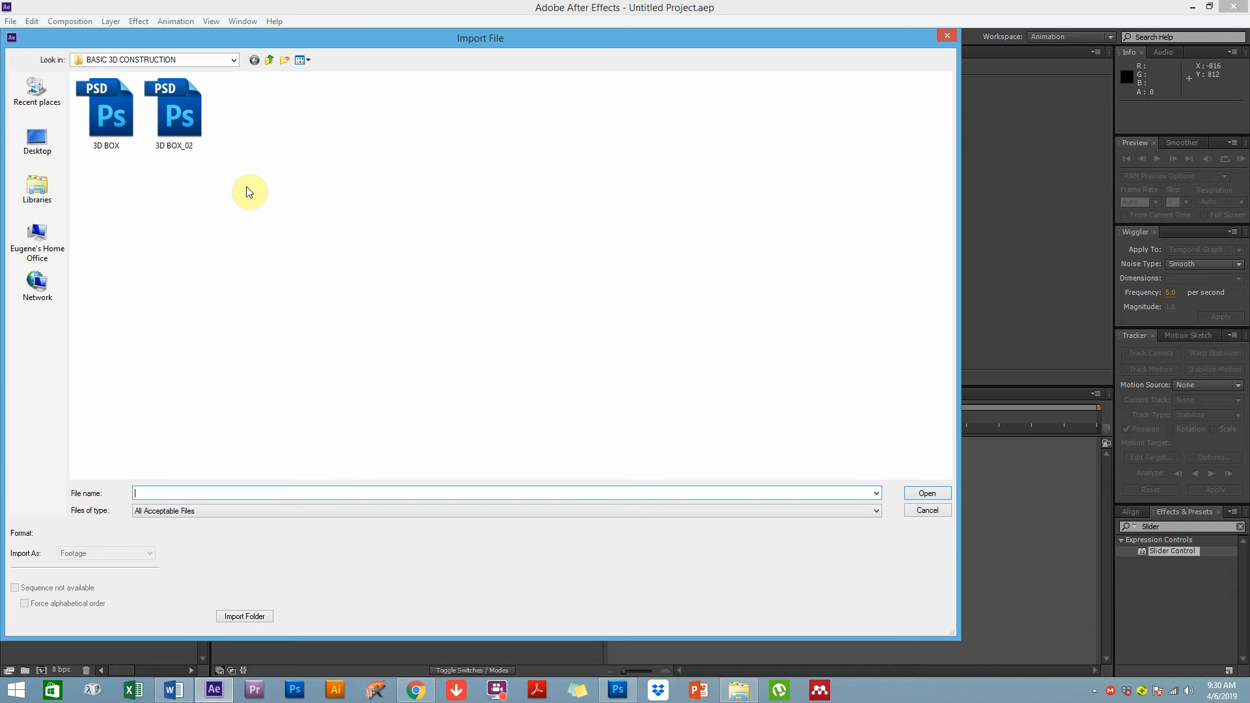
left_click(109, 123)
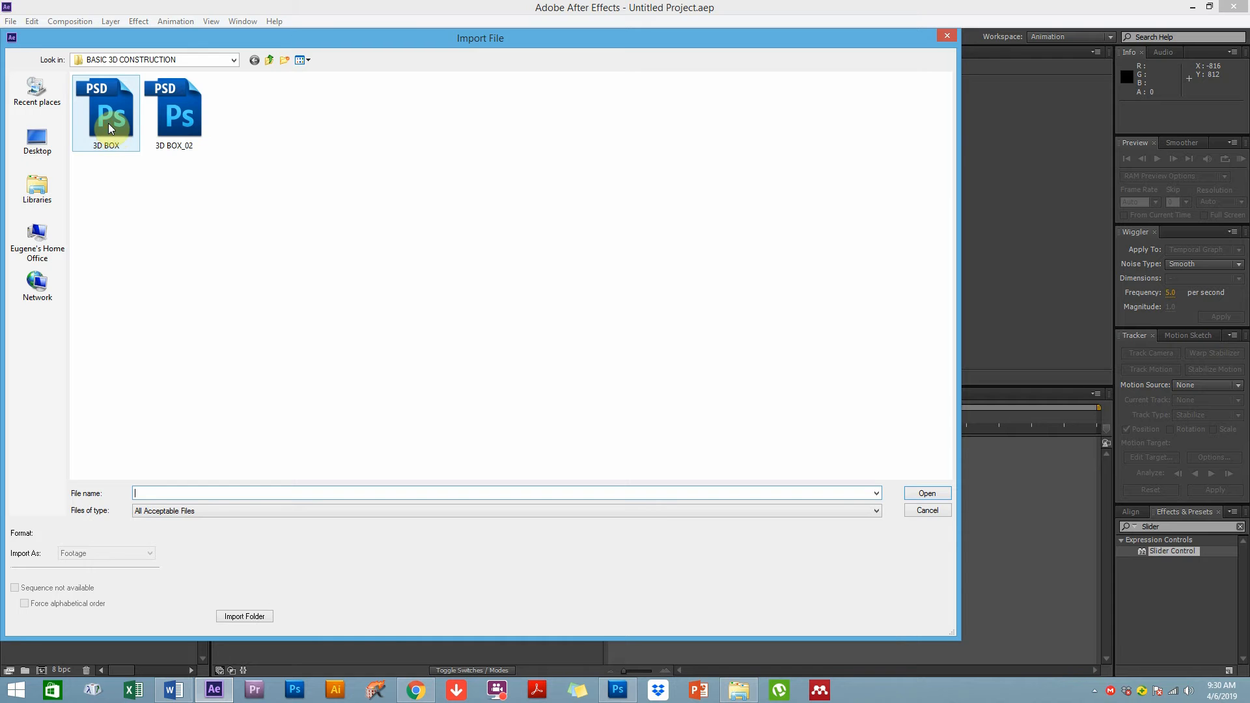
left_click(200, 508)
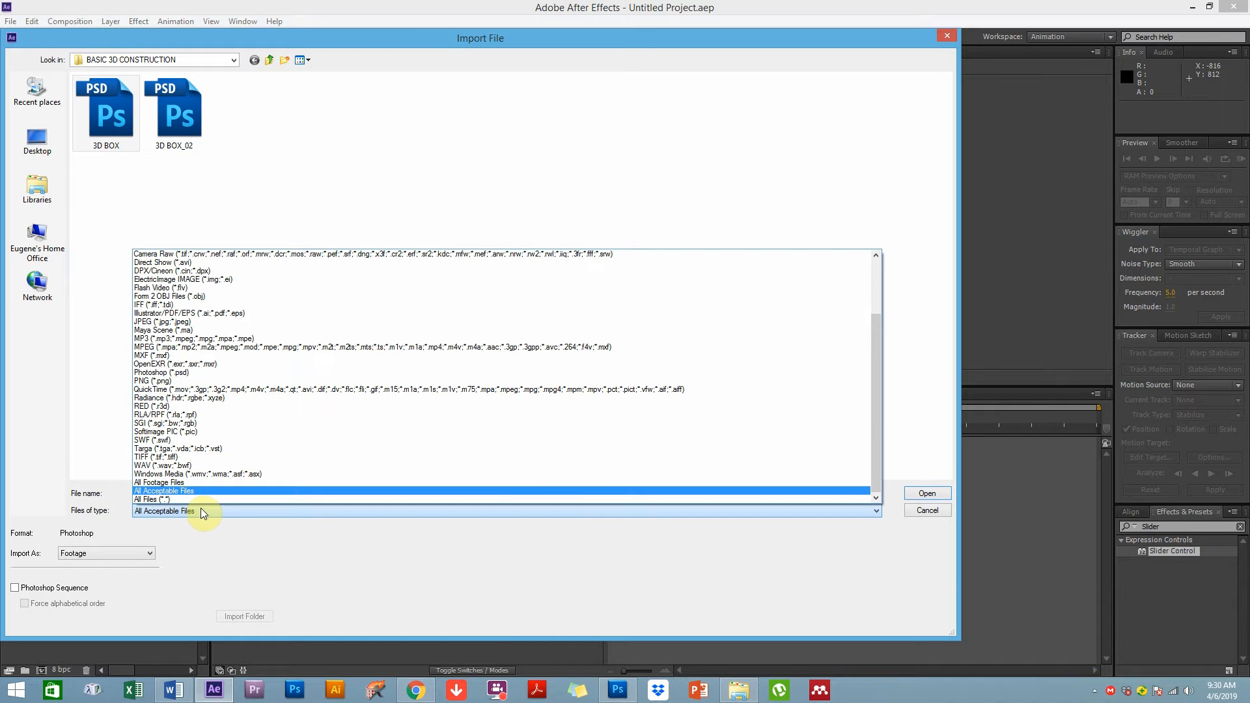
left_click(200, 508)
Import the file as Composition - Retain Layer Sizes
left_click(115, 557)
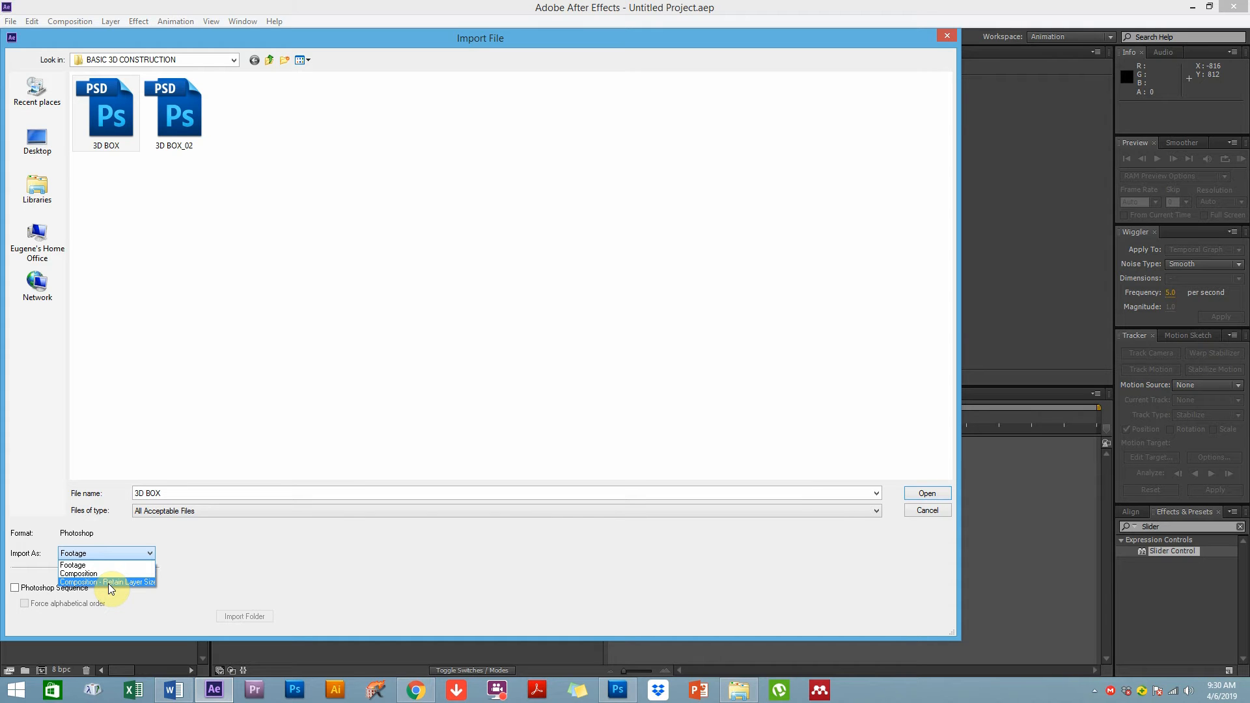
left_click(109, 582)
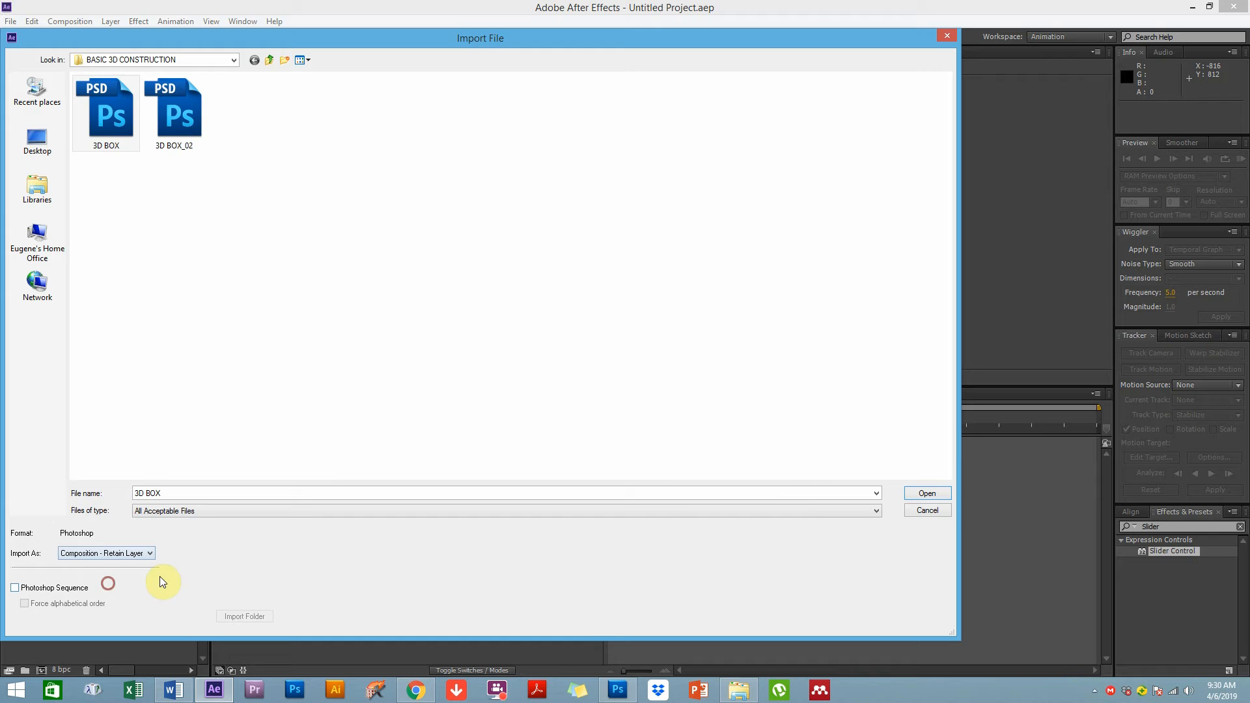
left_click(930, 493)
left_click(643, 279)
left_click(650, 327)
left_click(645, 424)
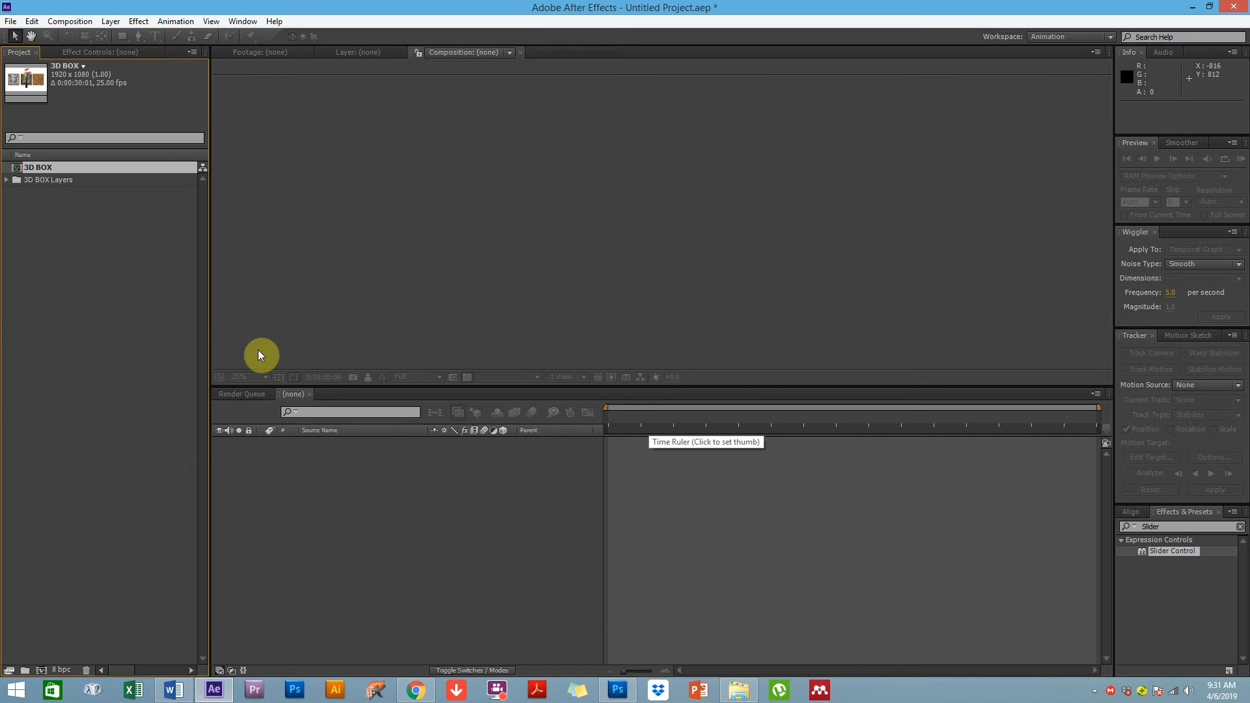
Open the imported 3D BOX composition in the viewer and timeline
left_click(105, 261)
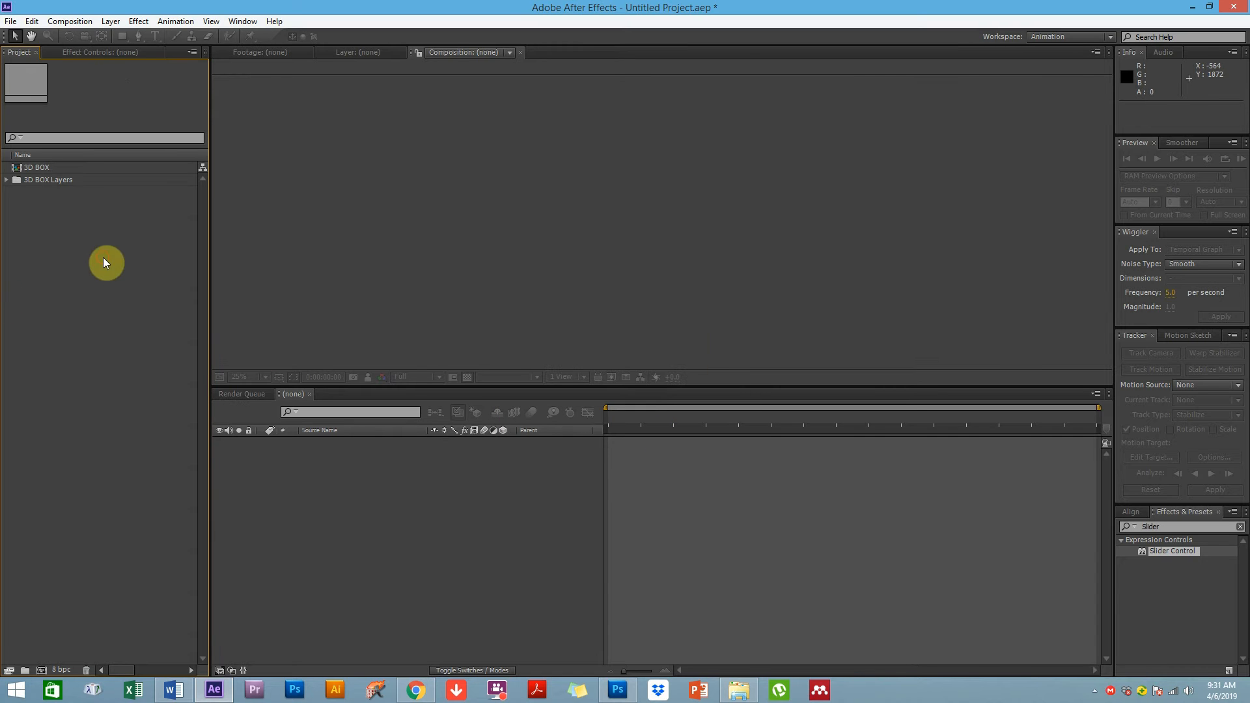
double_click(37, 164)
left_click_drag(433, 388, 422, 493)
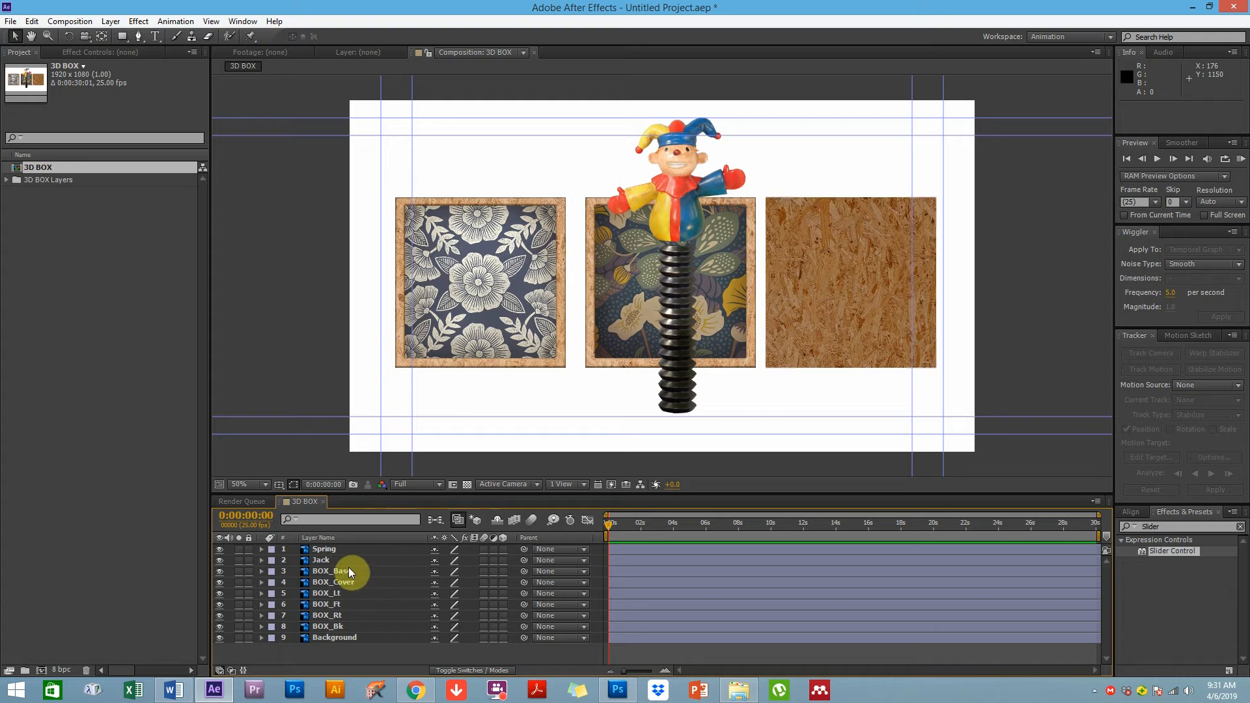
Hide the Spring and Jack layers in the composition
left_click(319, 561)
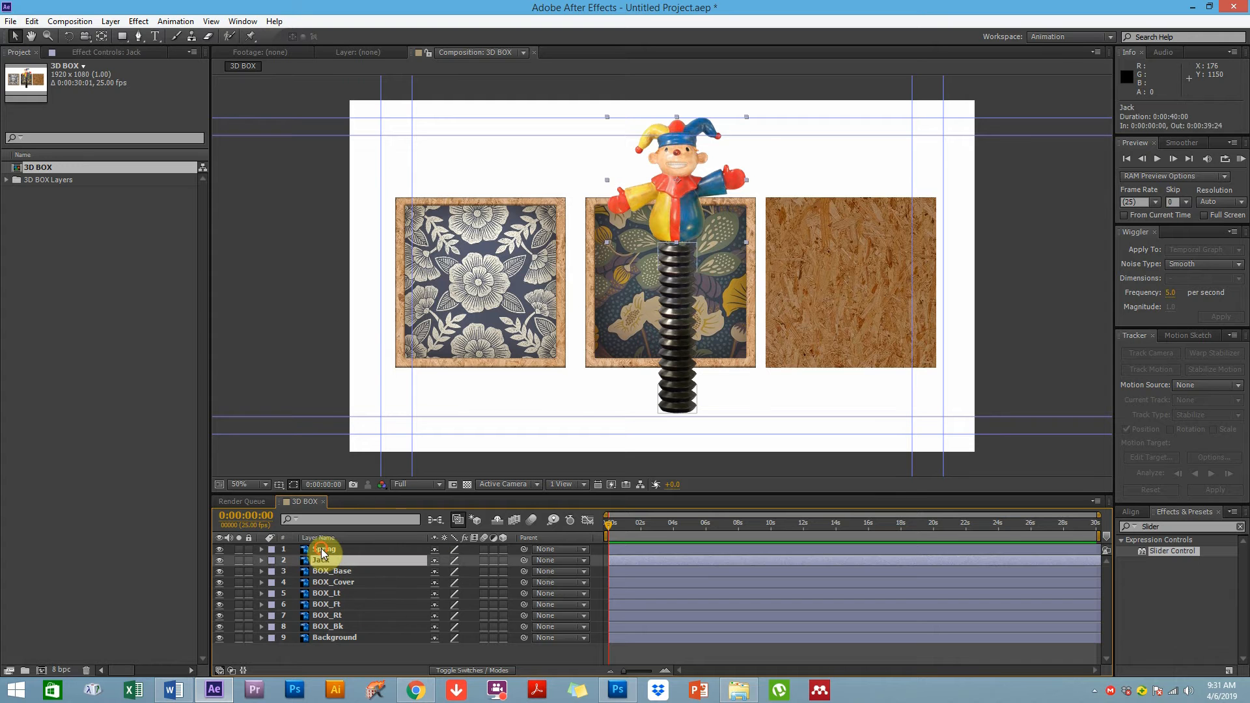
left_click(322, 550, "ctrl")
left_click_drag(219, 549, 220, 560)
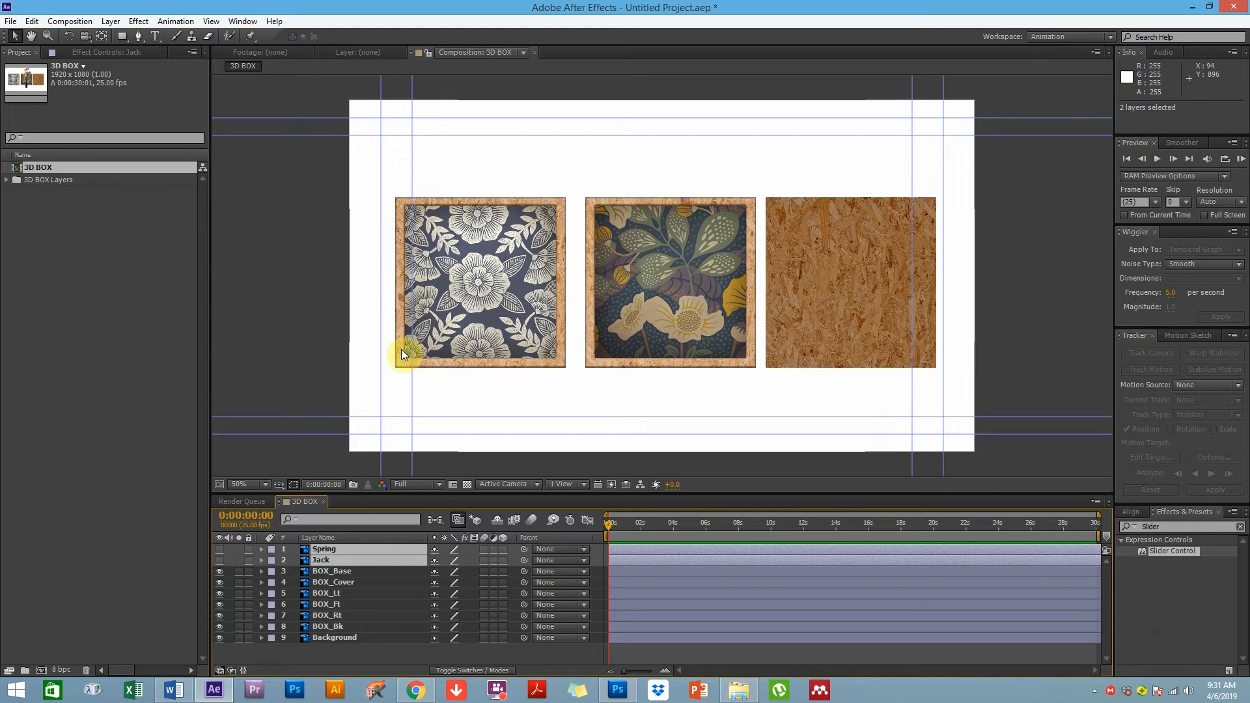
Select the six BOX layers, BOX_Base through BOX_Bk, and turn on their 3D layer switch
left_click(342, 573)
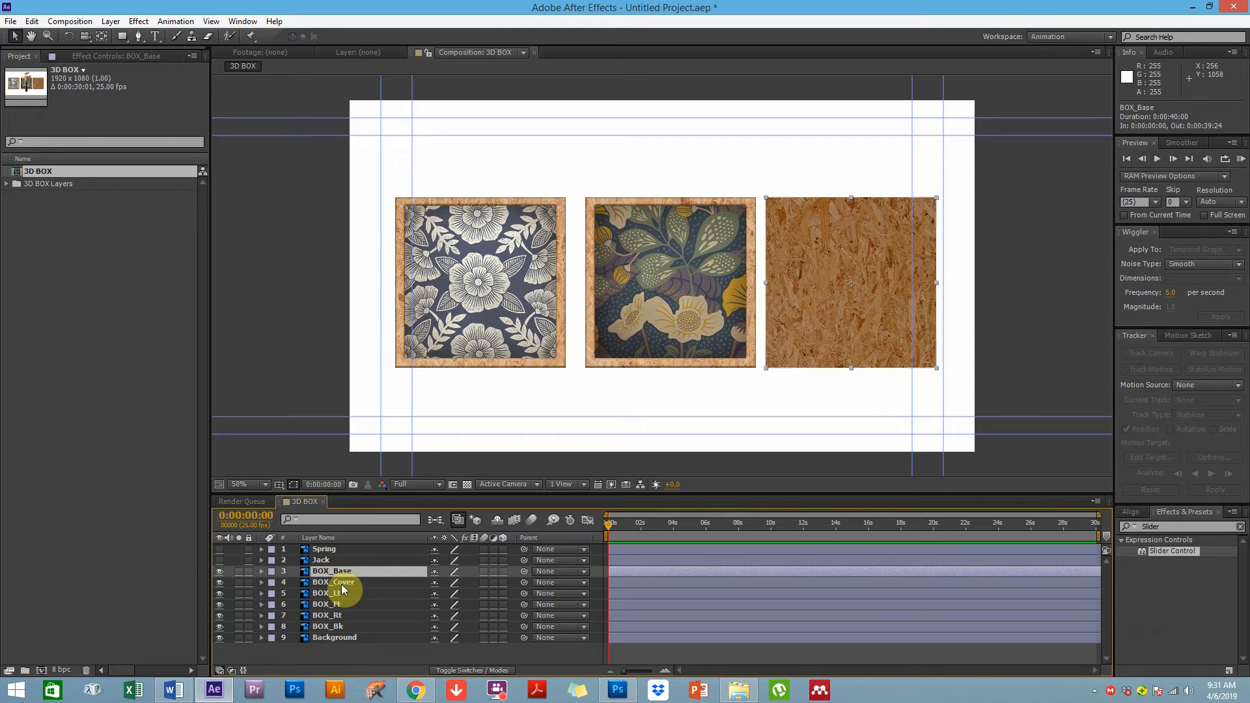
left_click(342, 584, "ctrl")
left_click(340, 594)
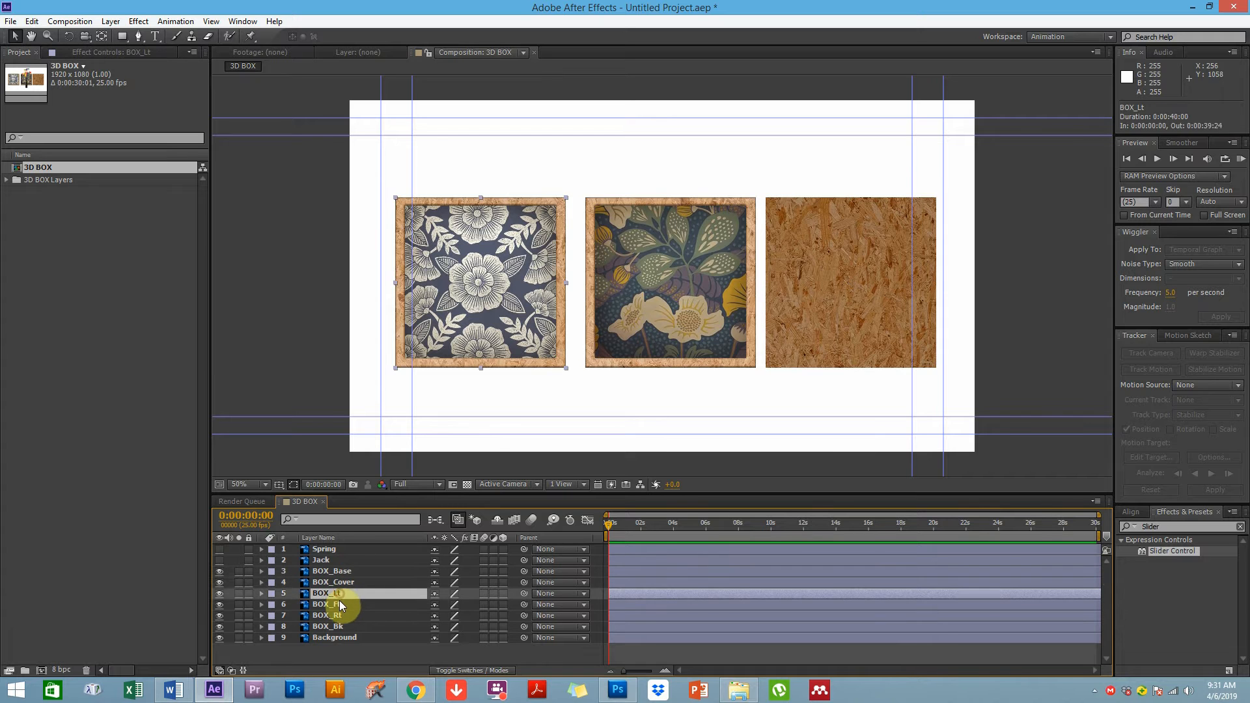
left_click(345, 605, "ctrl")
left_click(333, 617, "ctrl")
left_click(335, 623, "ctrl")
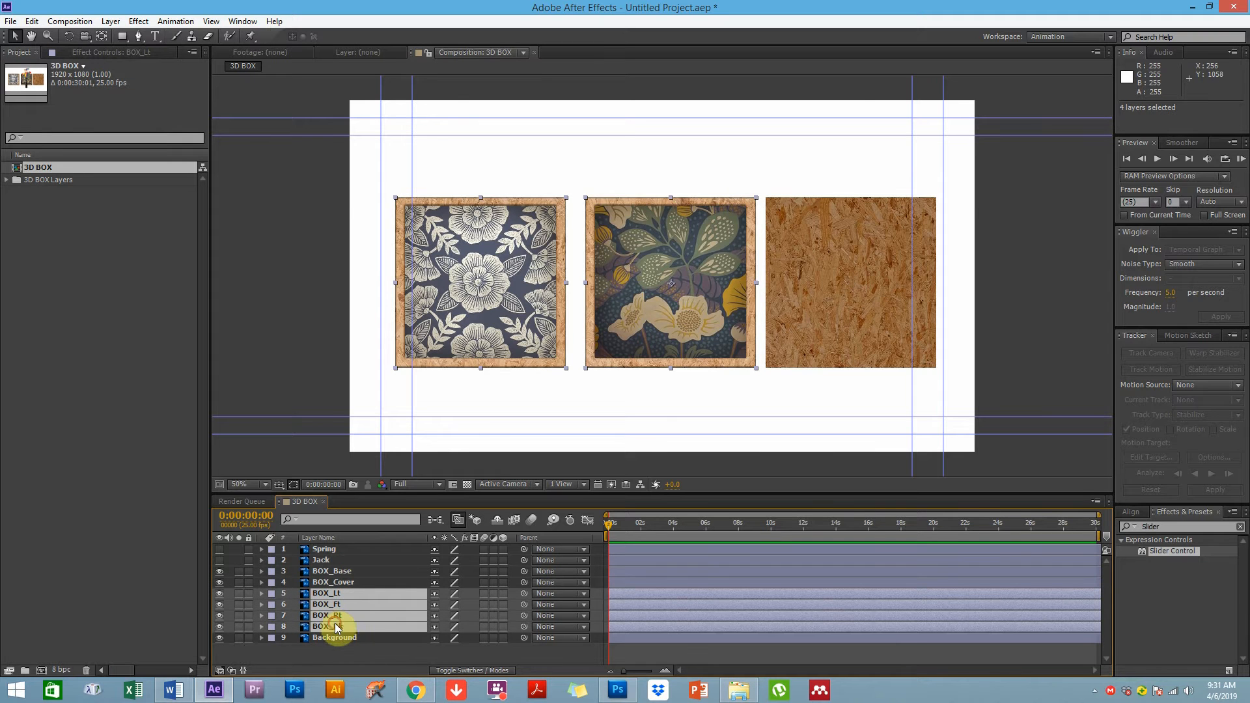
left_click(451, 412)
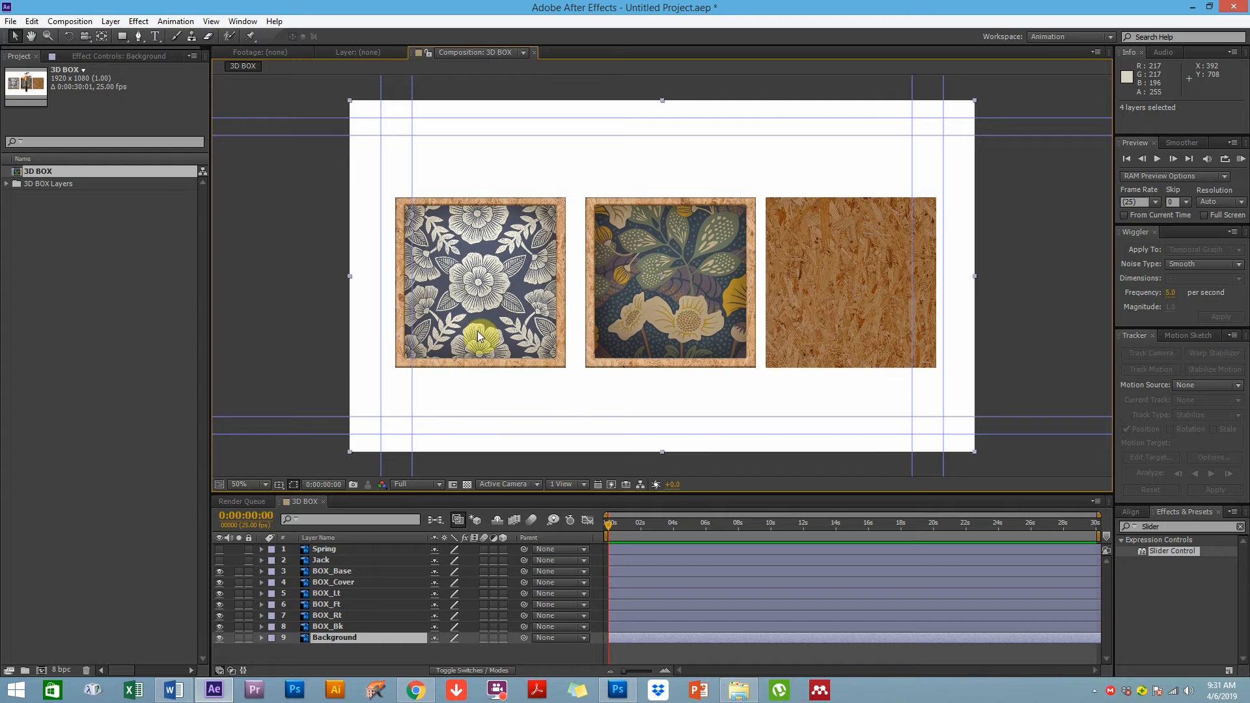
left_click(336, 627)
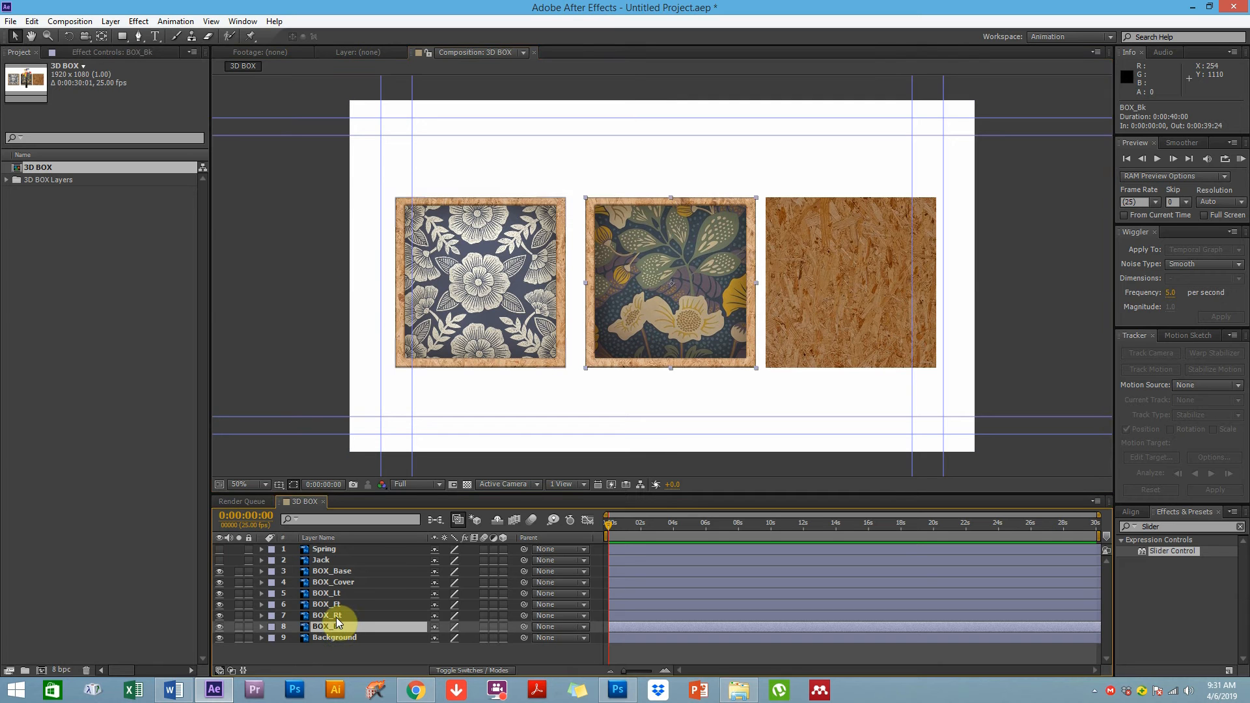
left_click(326, 572, "shift")
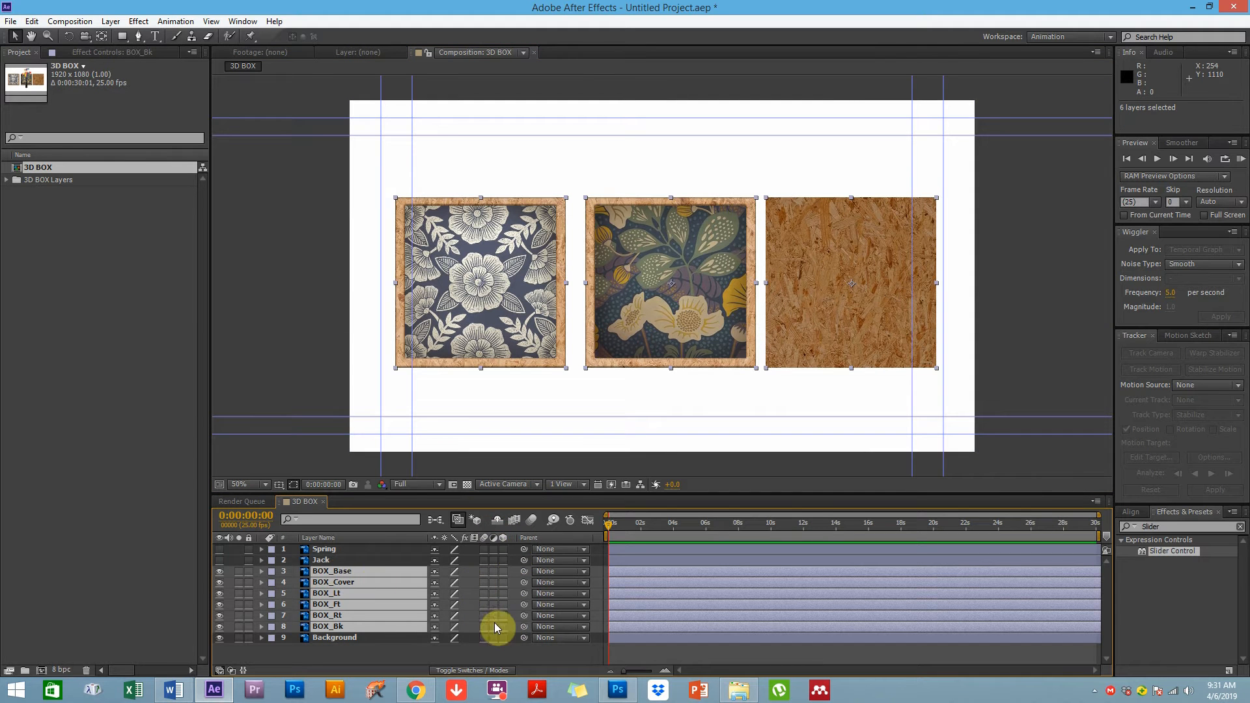
left_click(503, 571)
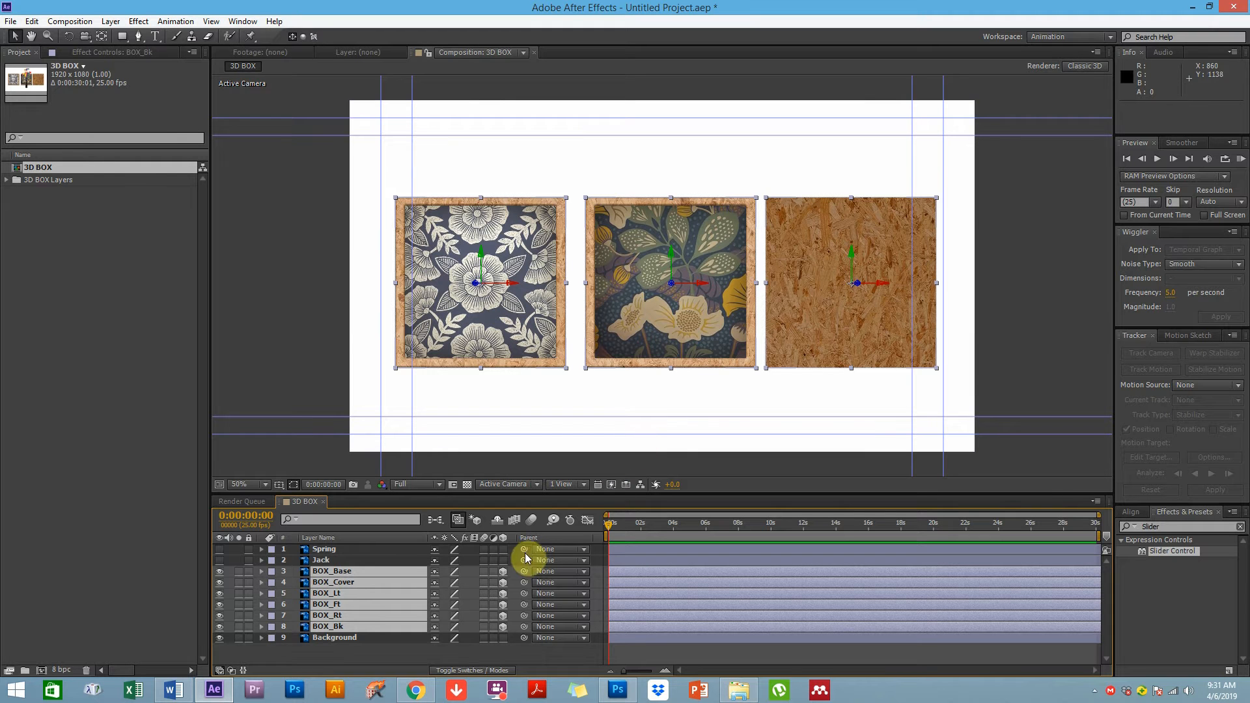
left_click(503, 571)
Cycle the viewer through the 3D views (Active Camera, Front, Left, Top), ending on Custom View 1
left_click(512, 487)
left_click(556, 616)
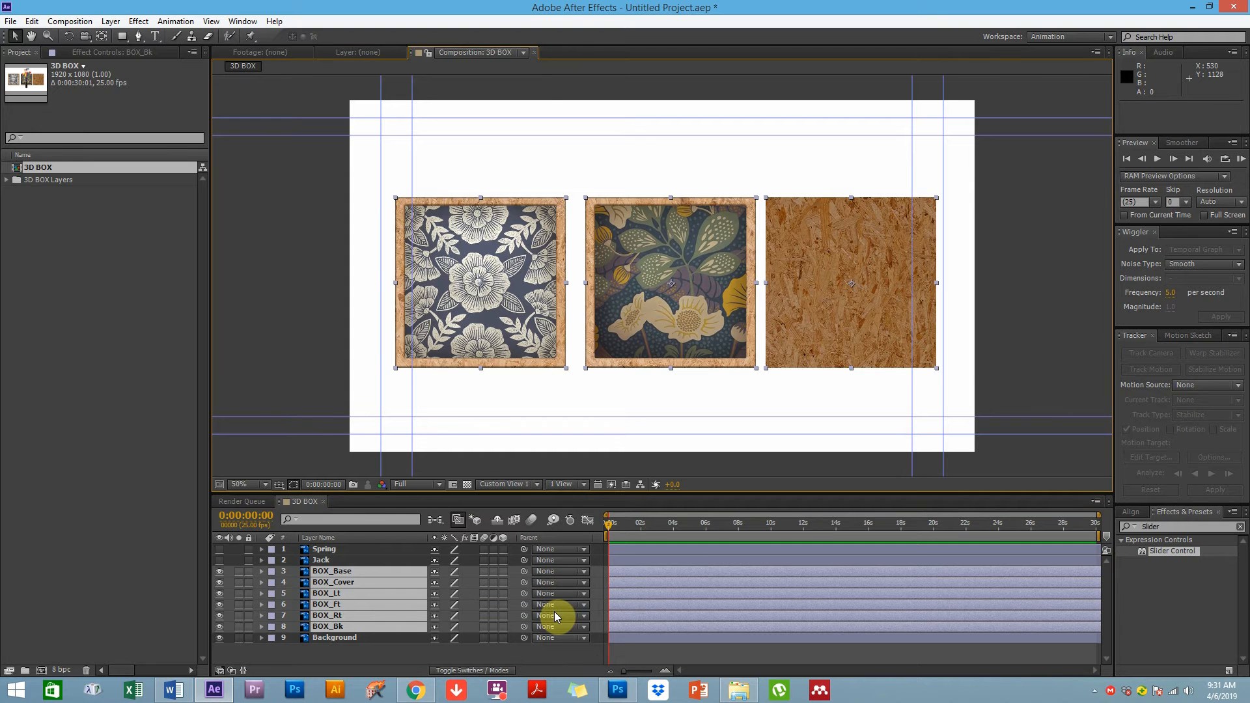
left_click(504, 486)
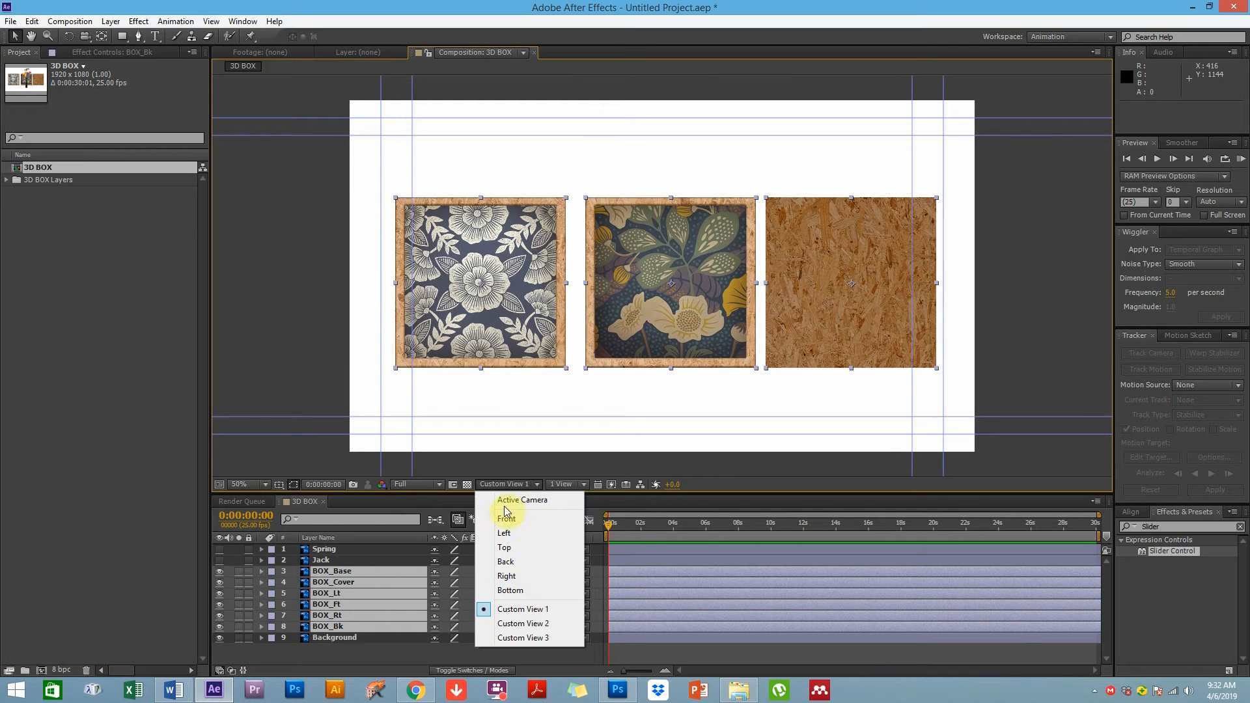
left_click(509, 507)
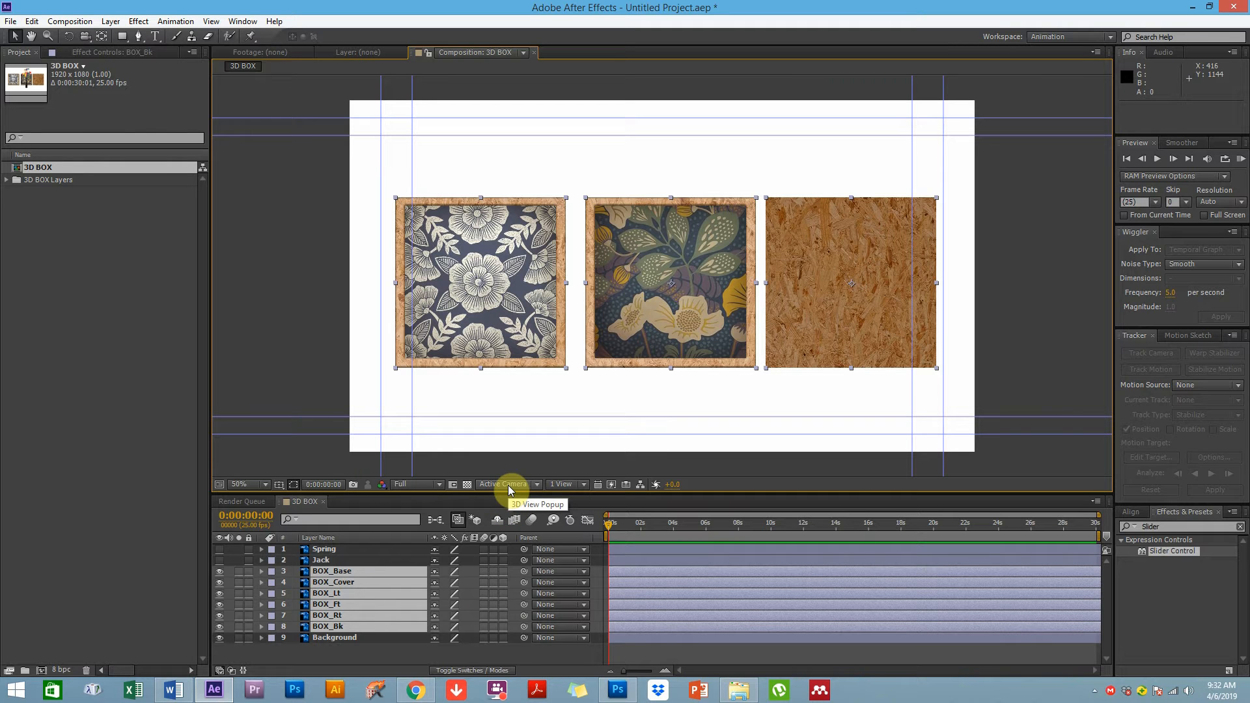
left_click(509, 487)
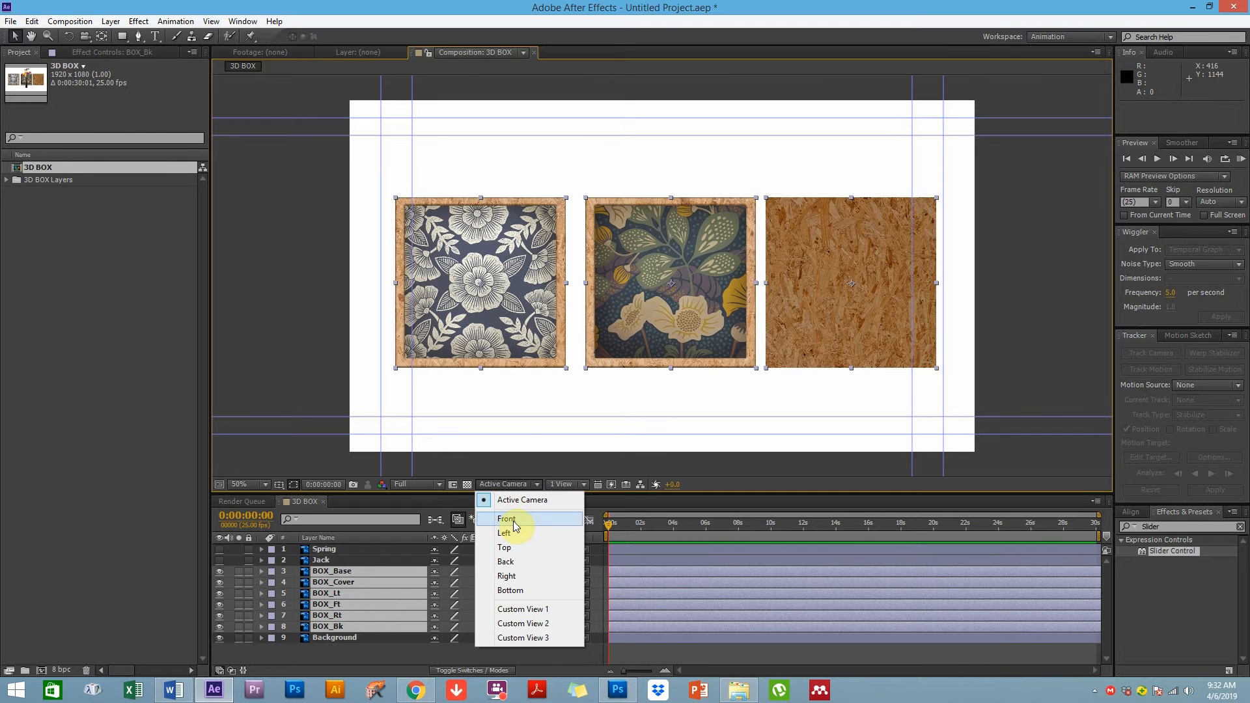
left_click(518, 520)
left_click(510, 487)
left_click(507, 533)
left_click(510, 487)
left_click(505, 548)
left_click(507, 486)
left_click(532, 615)
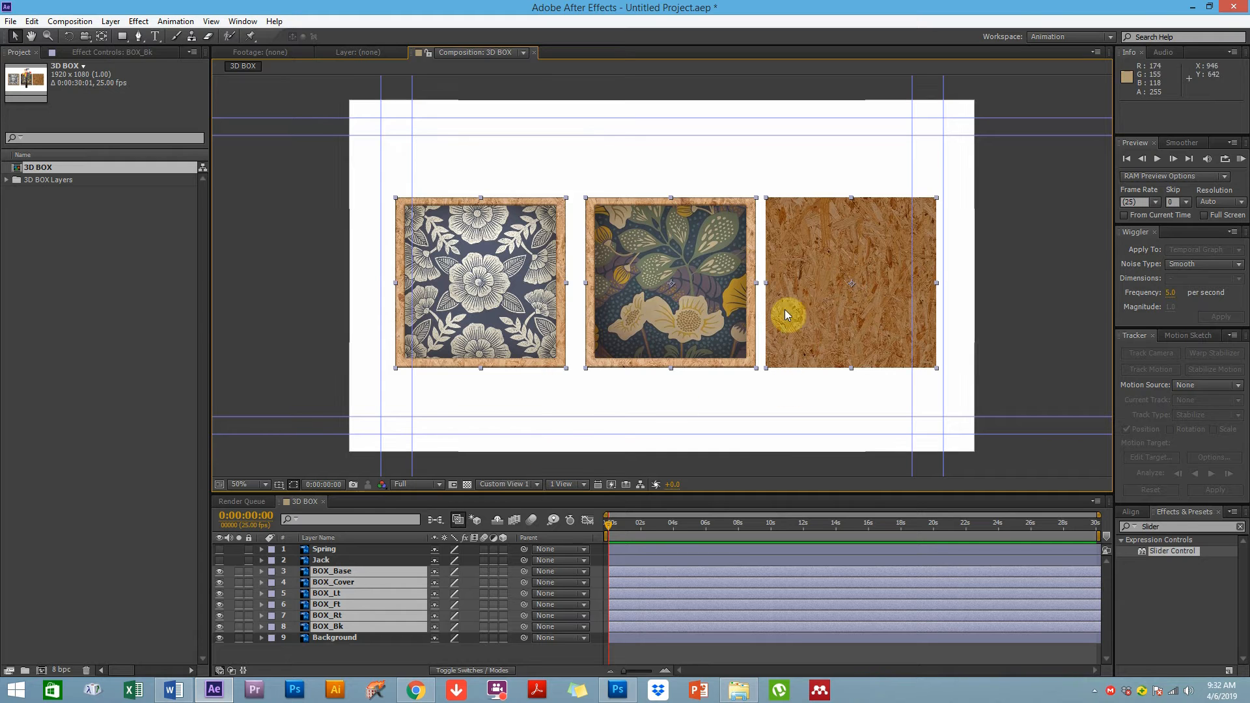
Turn the 3D layer switch of the selected BOX layers on, off and on again to compare them in Custom View 1
left_click(503, 572)
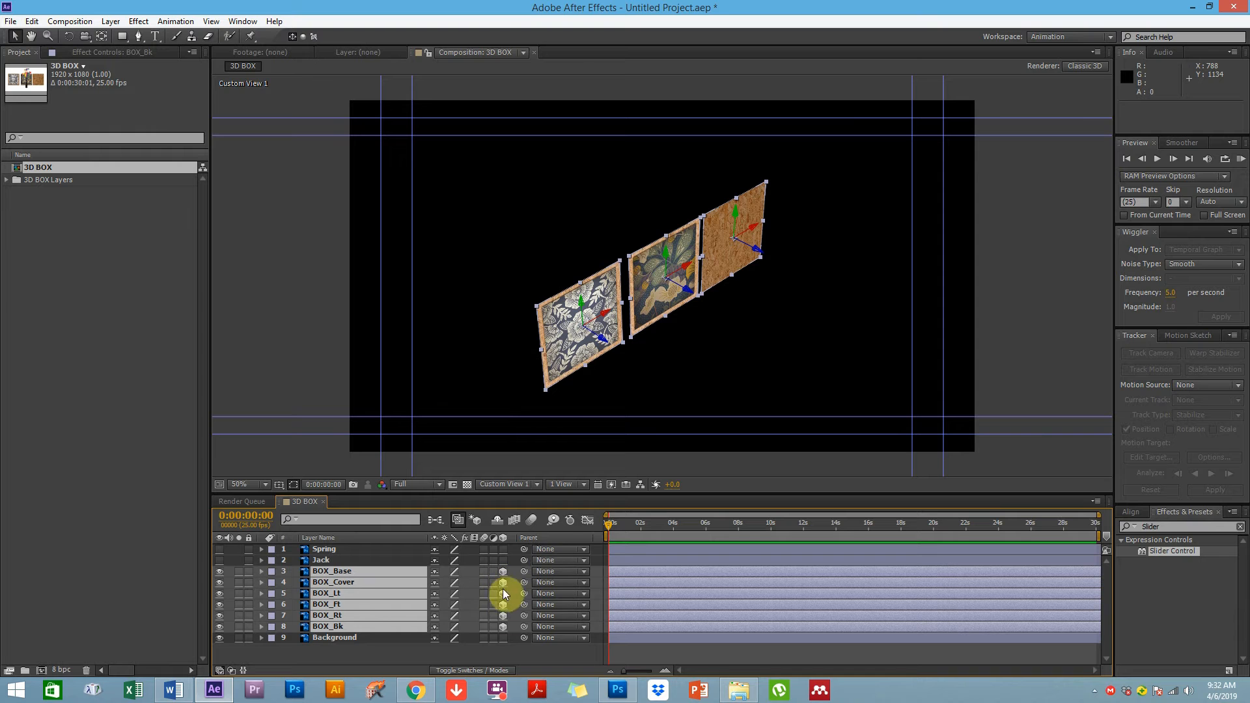
left_click(508, 484)
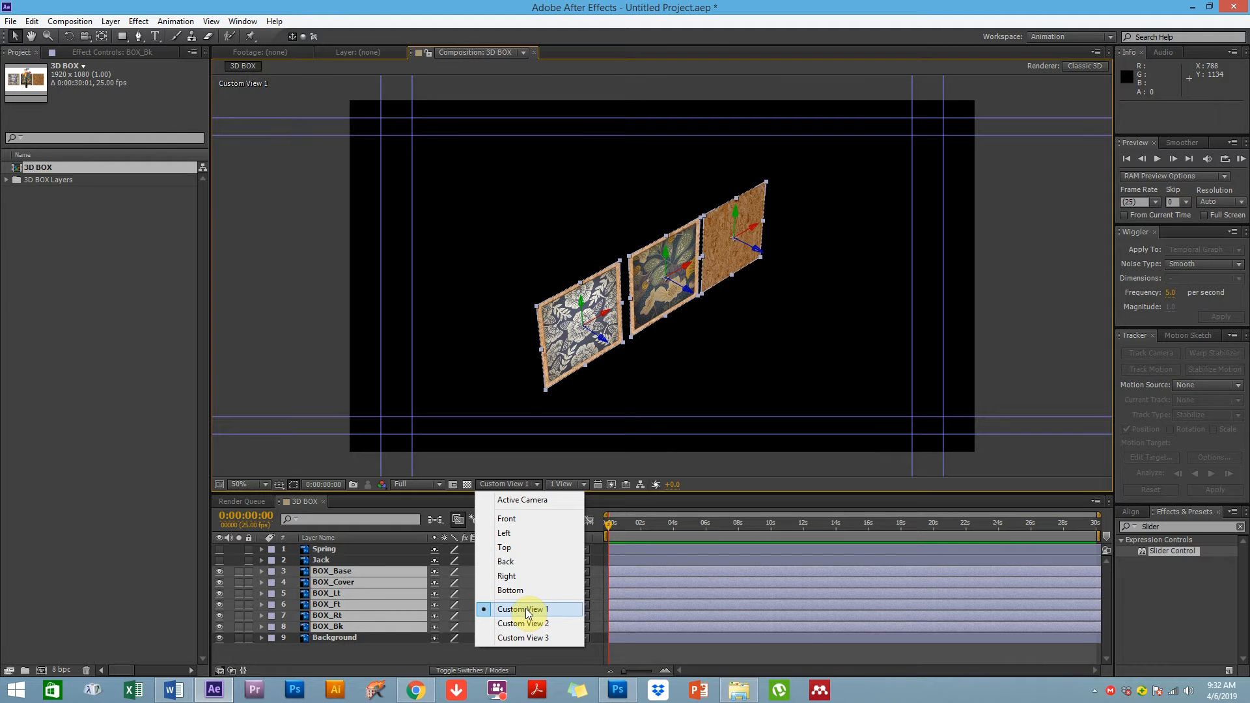
left_click(384, 572)
left_click(505, 572)
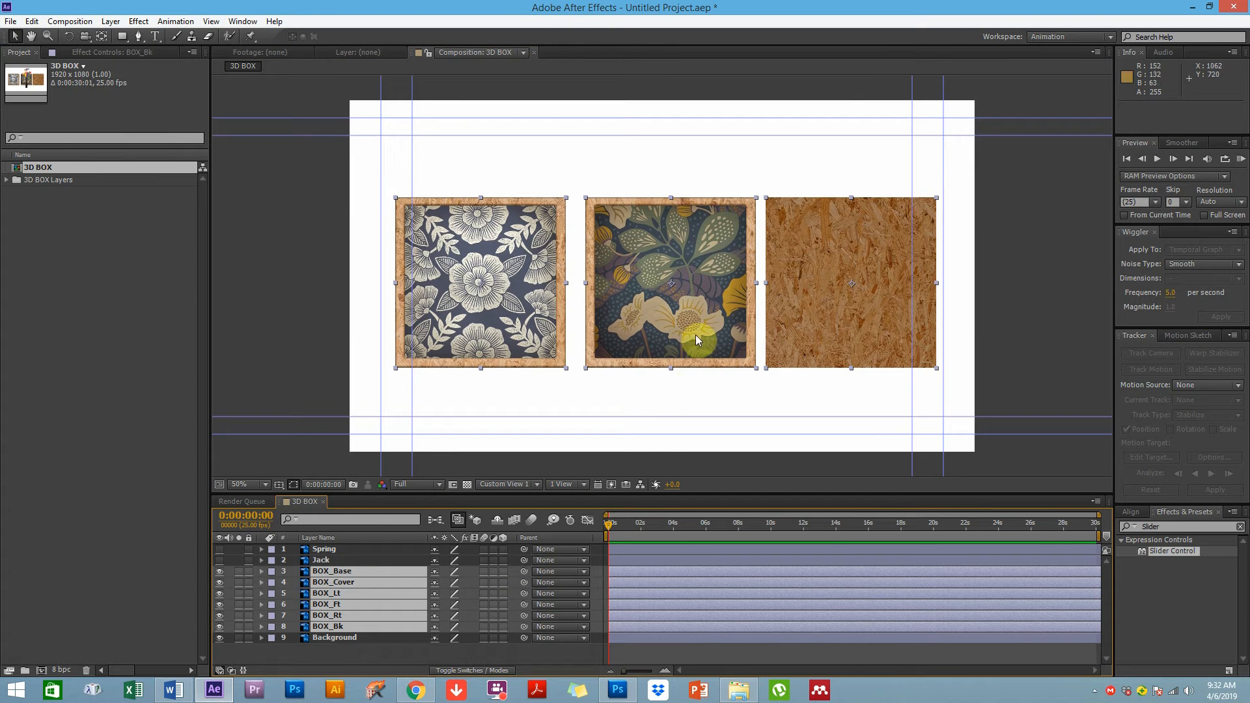
left_click(503, 572)
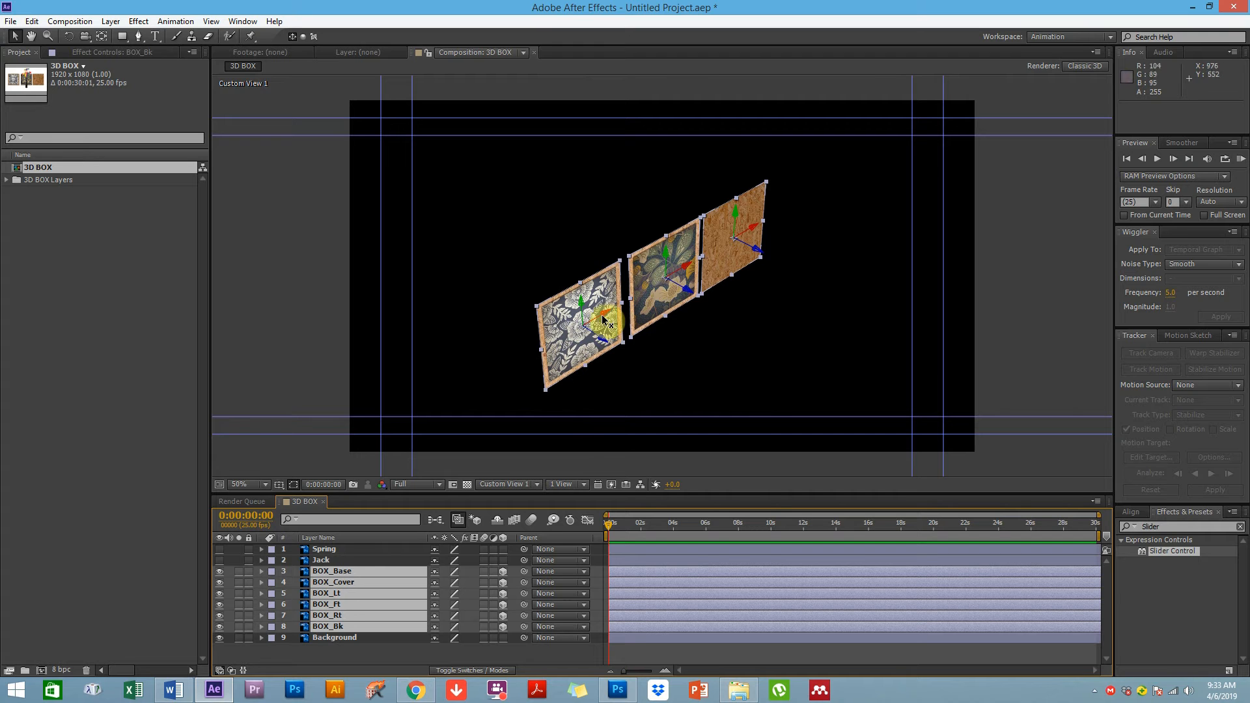
Select each panel in the viewer to identify which BOX layer it belongs to
left_click(685, 353)
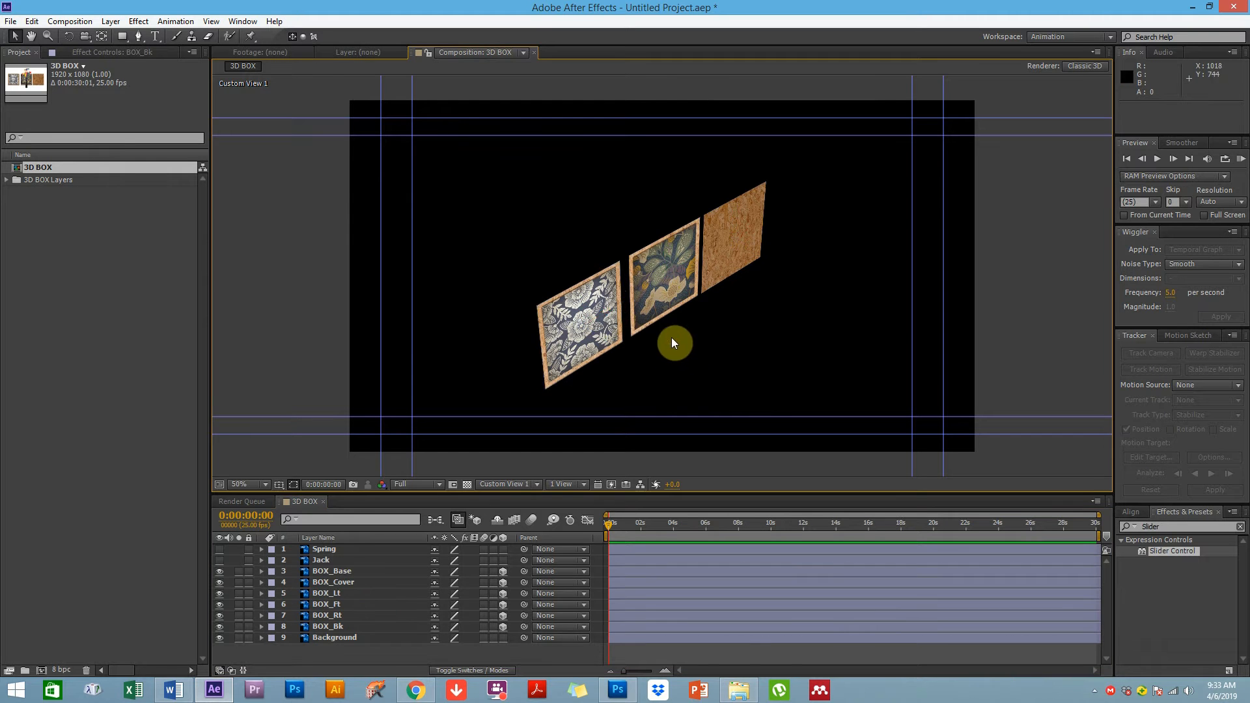
left_click(673, 274)
left_click(734, 247)
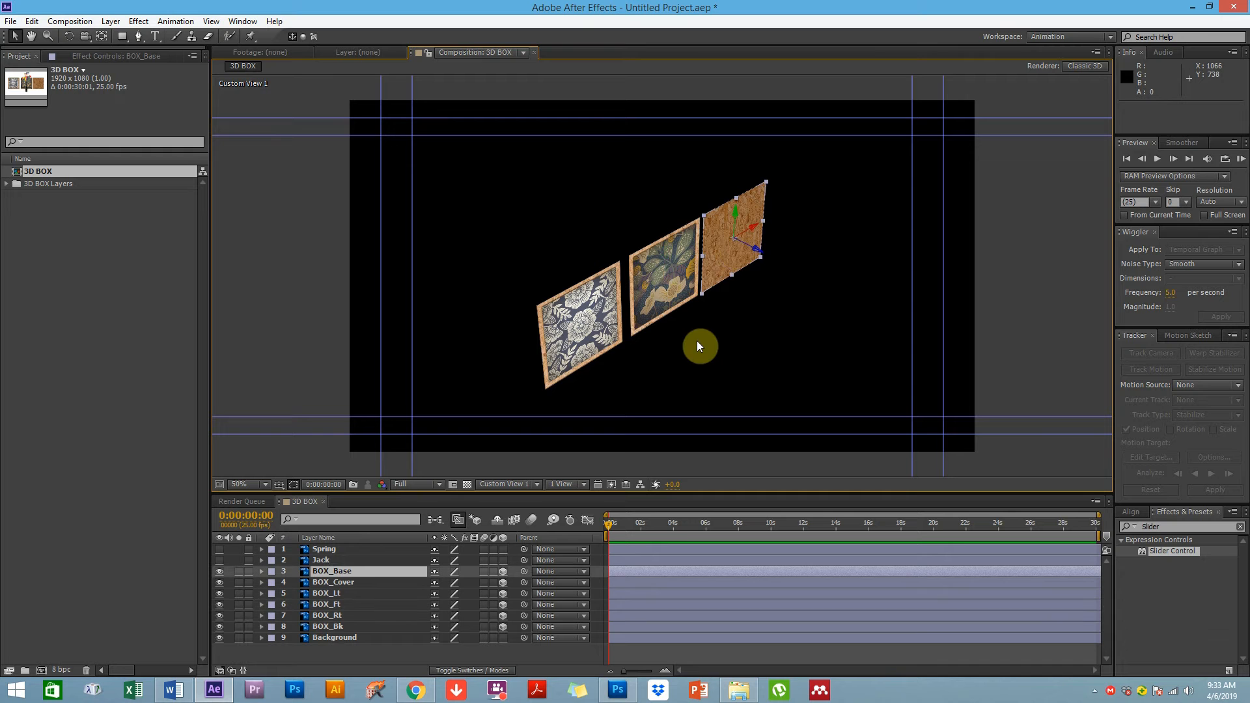
left_click(585, 328)
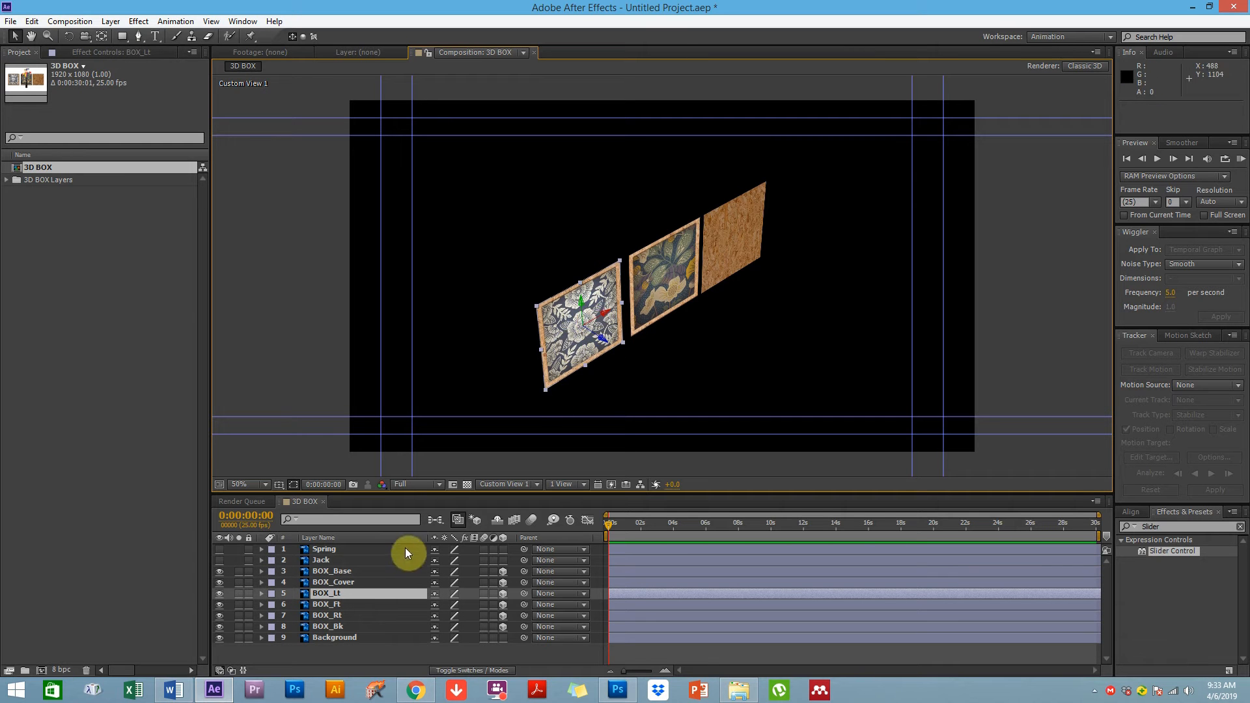
left_click(696, 316)
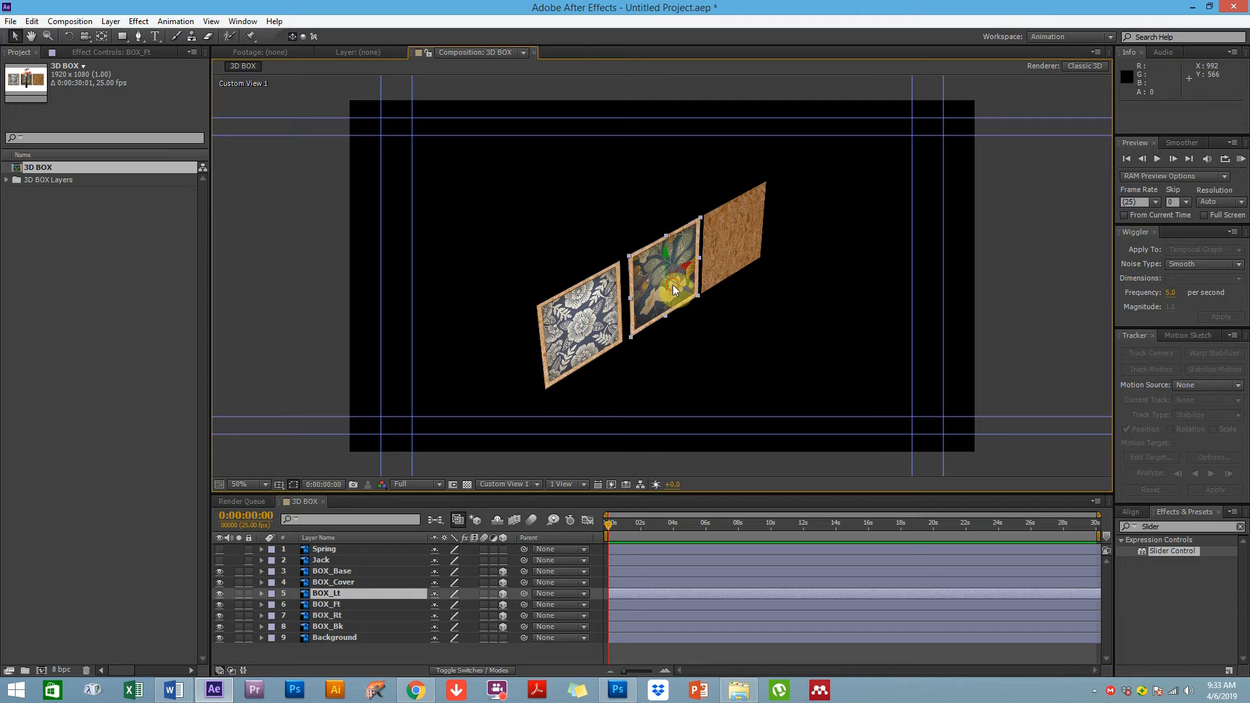
left_click(729, 240)
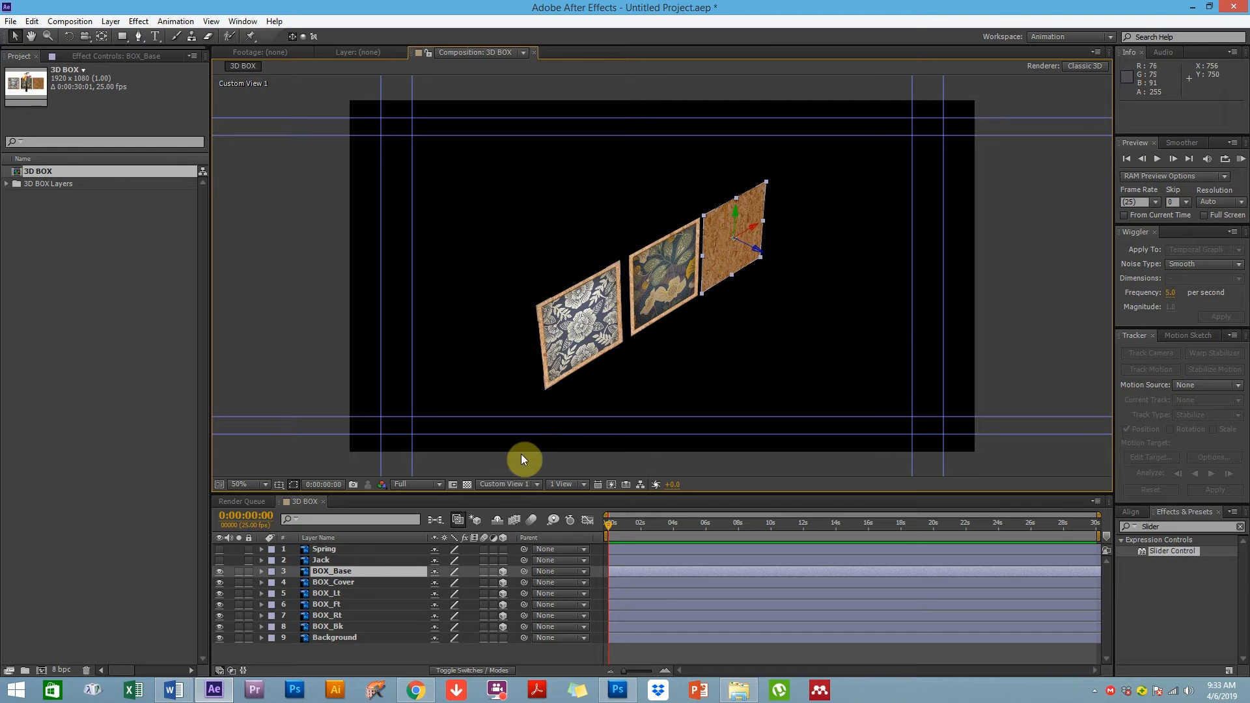
left_click(642, 354)
left_click(578, 318)
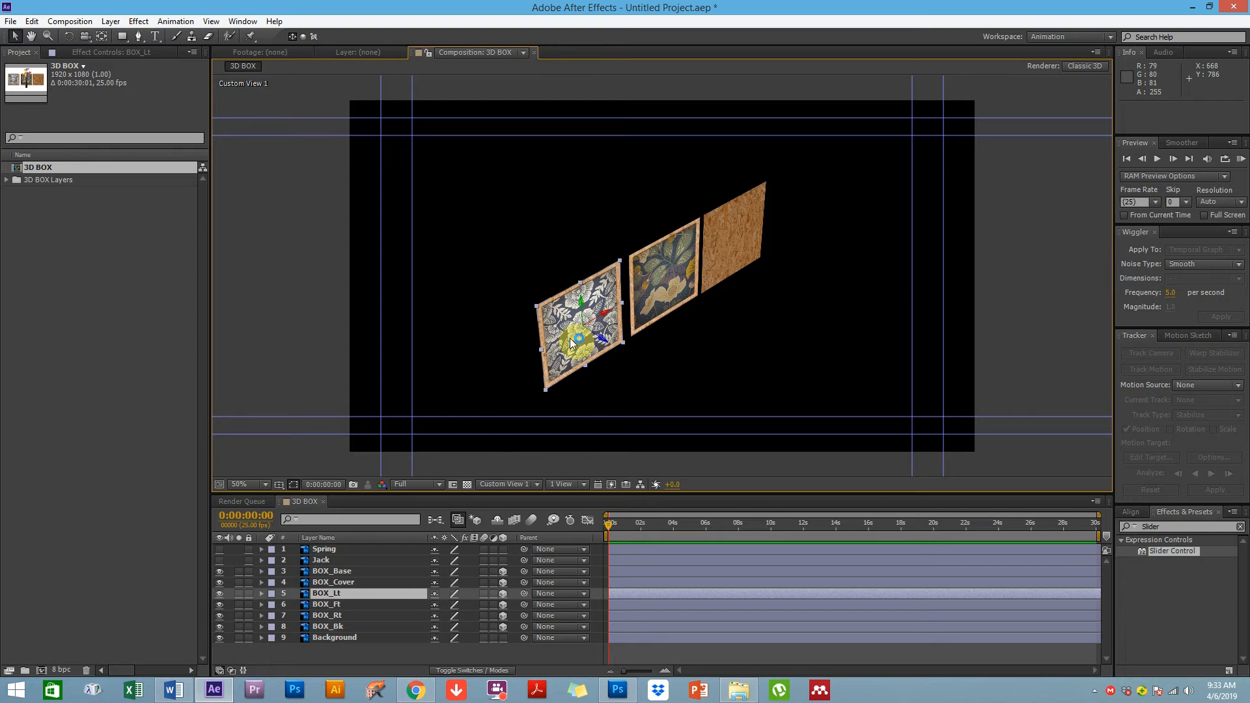
Move the BOX_Rt layer above BOX_Ft in the layer stack
left_click_drag(338, 615, 338, 594)
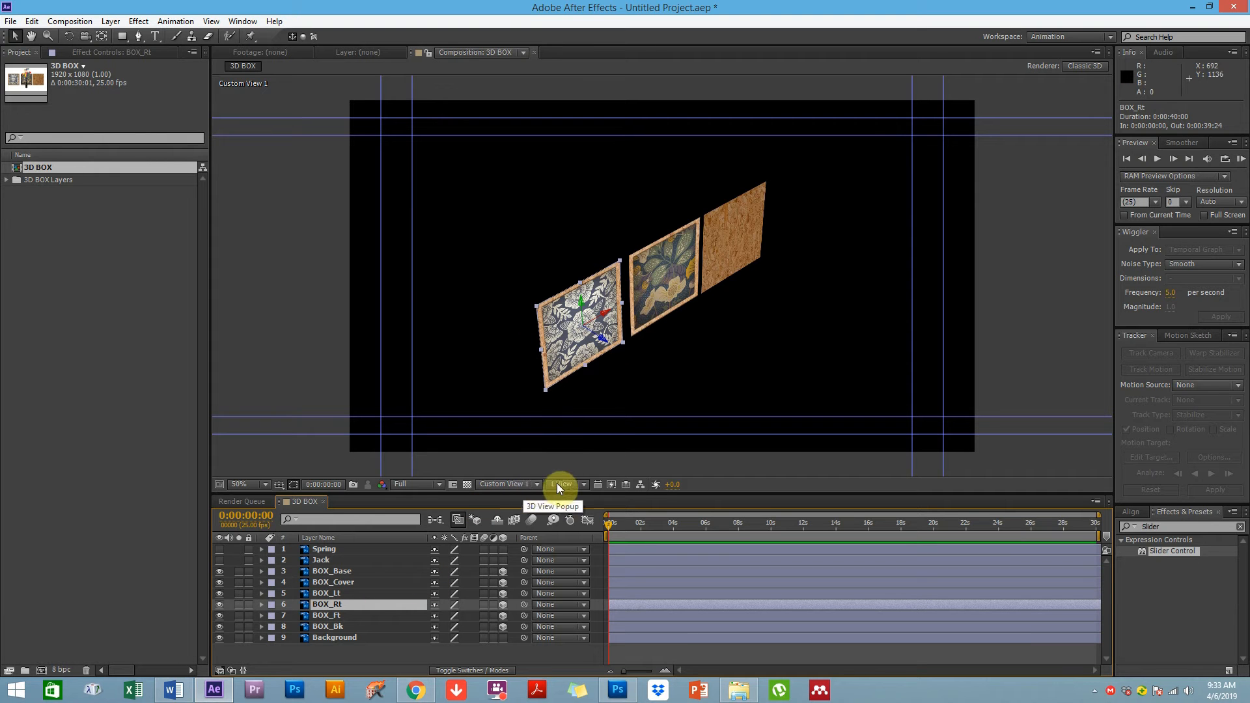
Switch the viewer to the Top view and set BOX_Rt's Y Rotation to 90°
left_click(509, 484)
left_click(510, 519)
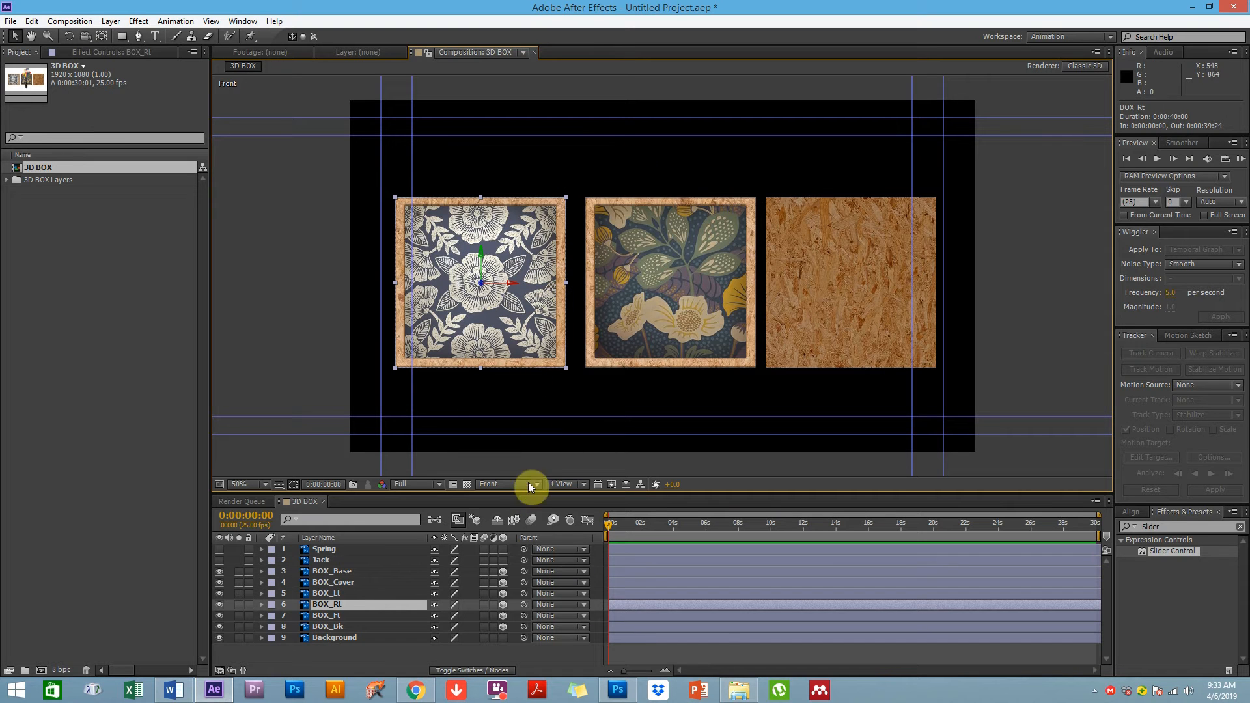
left_click(507, 483)
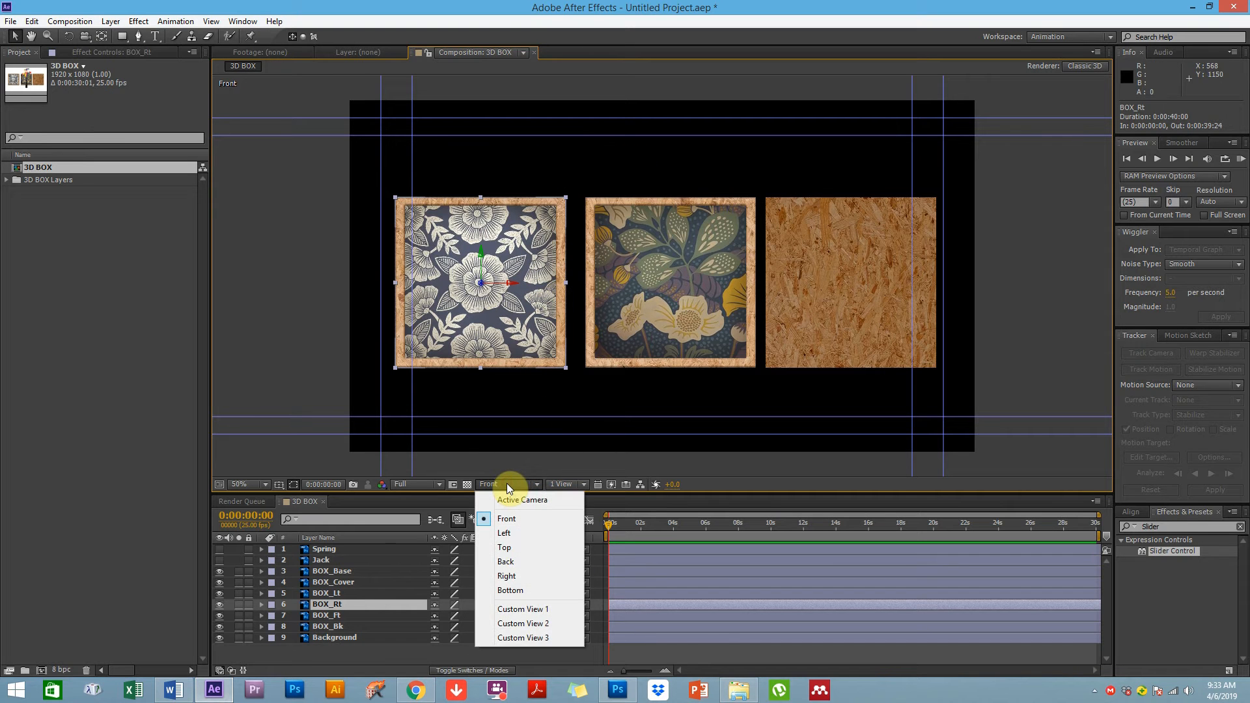
left_click(506, 548)
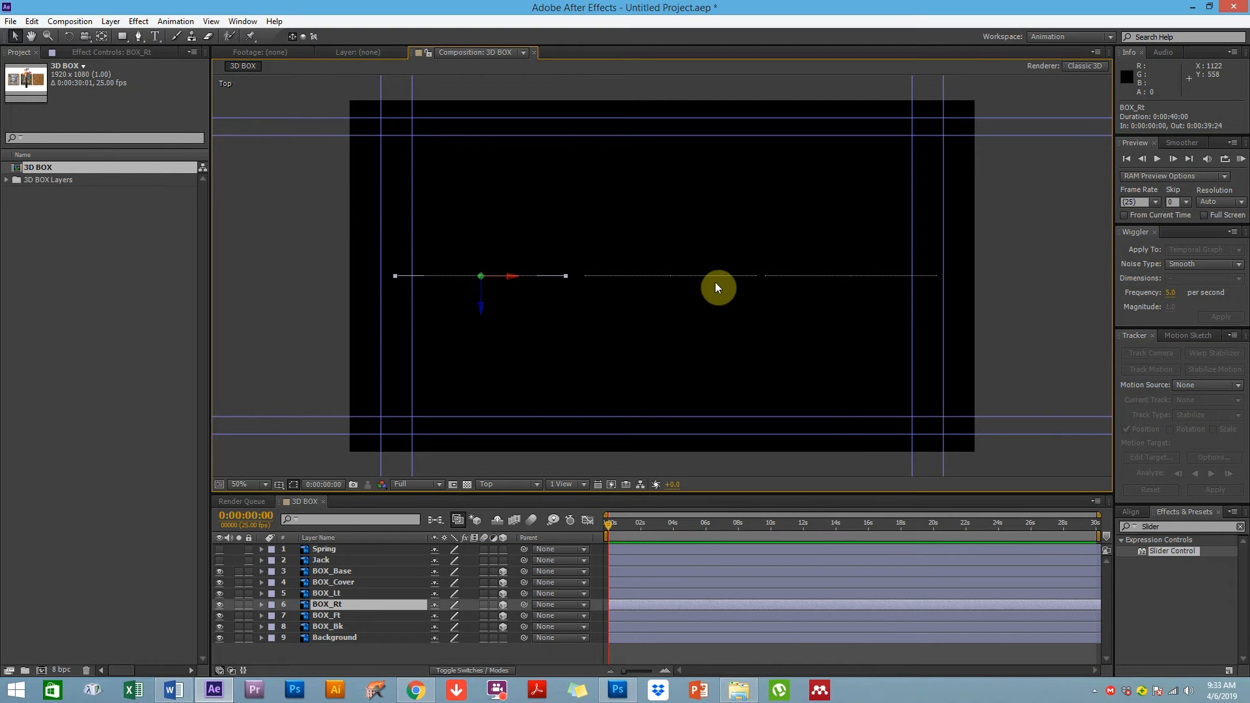
left_click(338, 609)
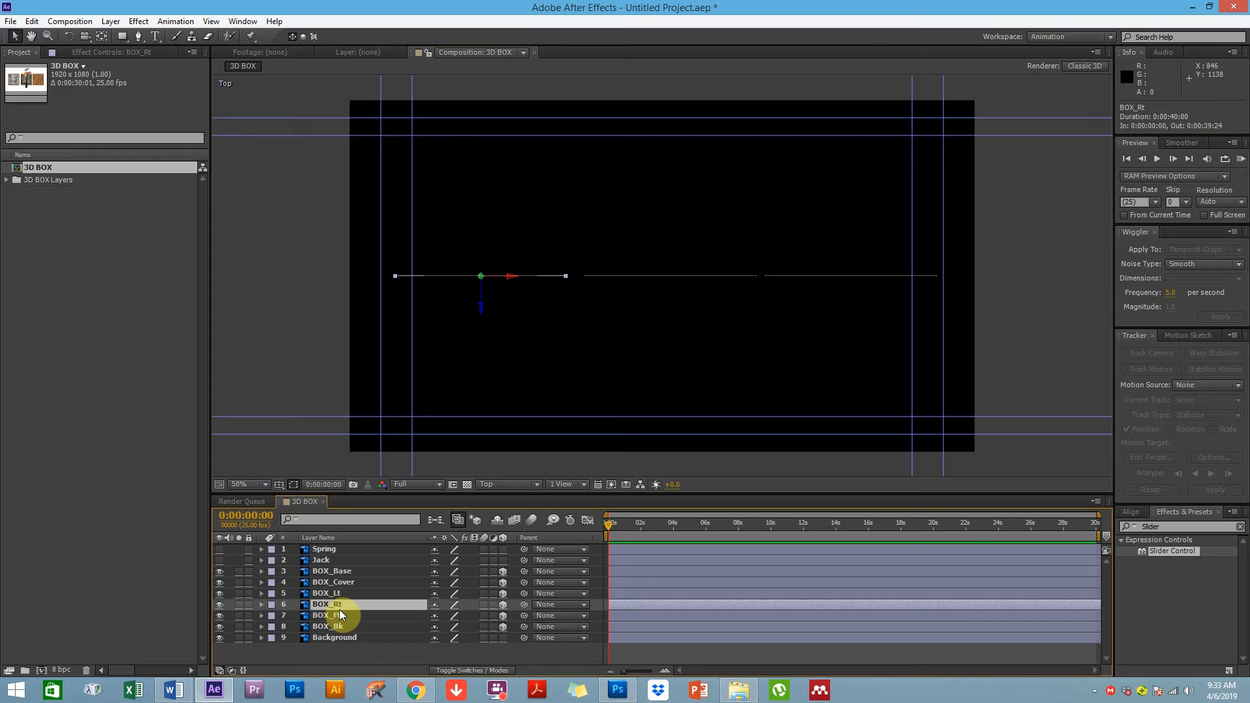
key("r")
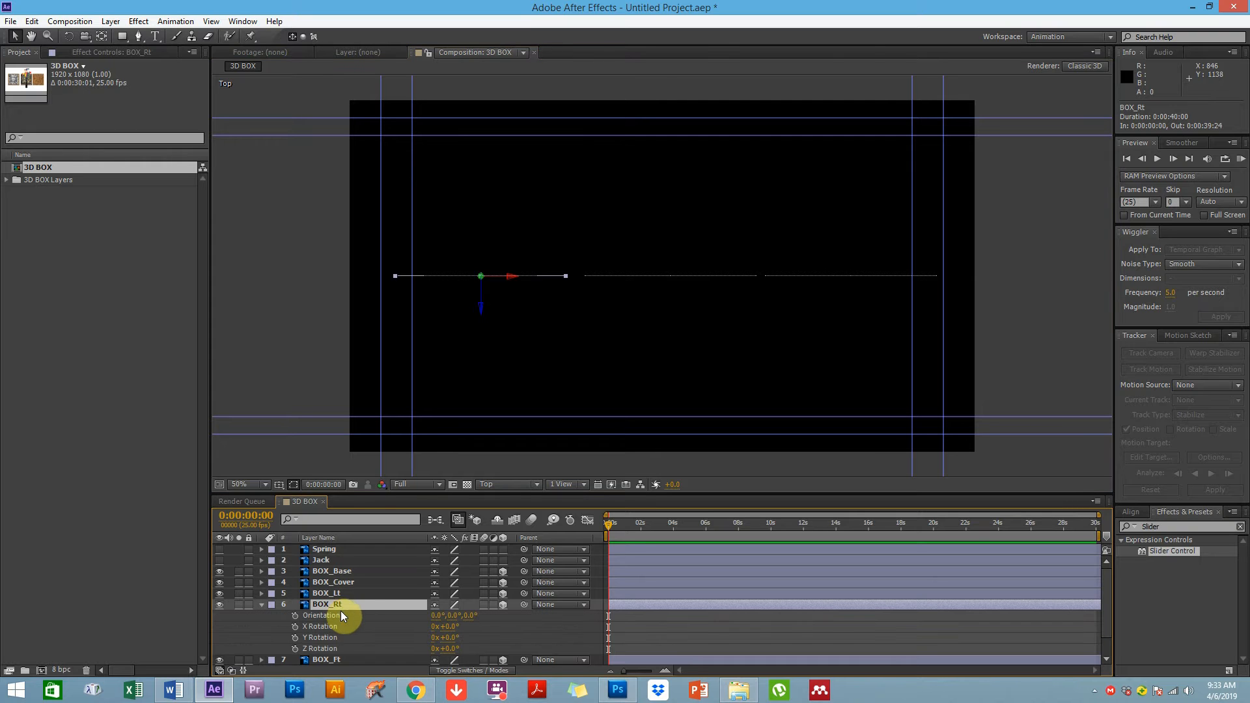
left_click_drag(456, 627, 480, 631)
key("ctrl+z")
left_click(455, 641)
type("90")
key("Return")
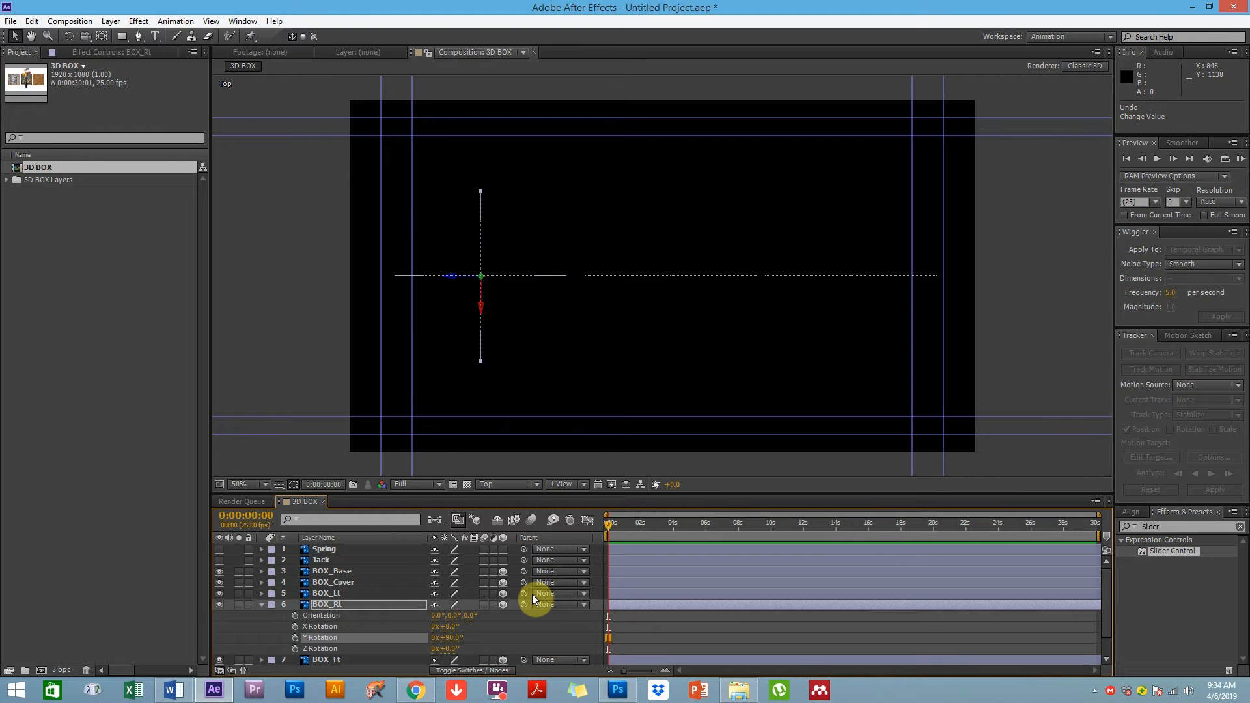
Set BOX_Lt's Y Rotation to 90° and deselect the layer
left_click(331, 606)
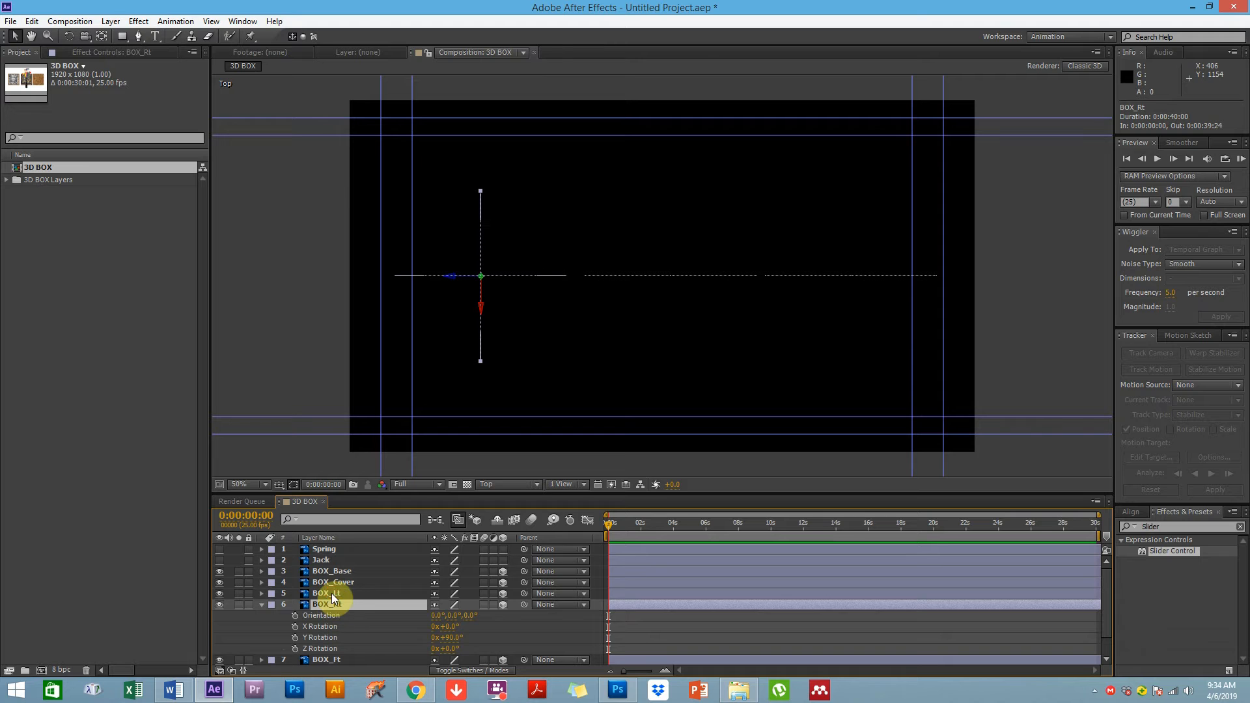
left_click(331, 593)
key("r")
left_click(455, 629)
type("90")
key("Return")
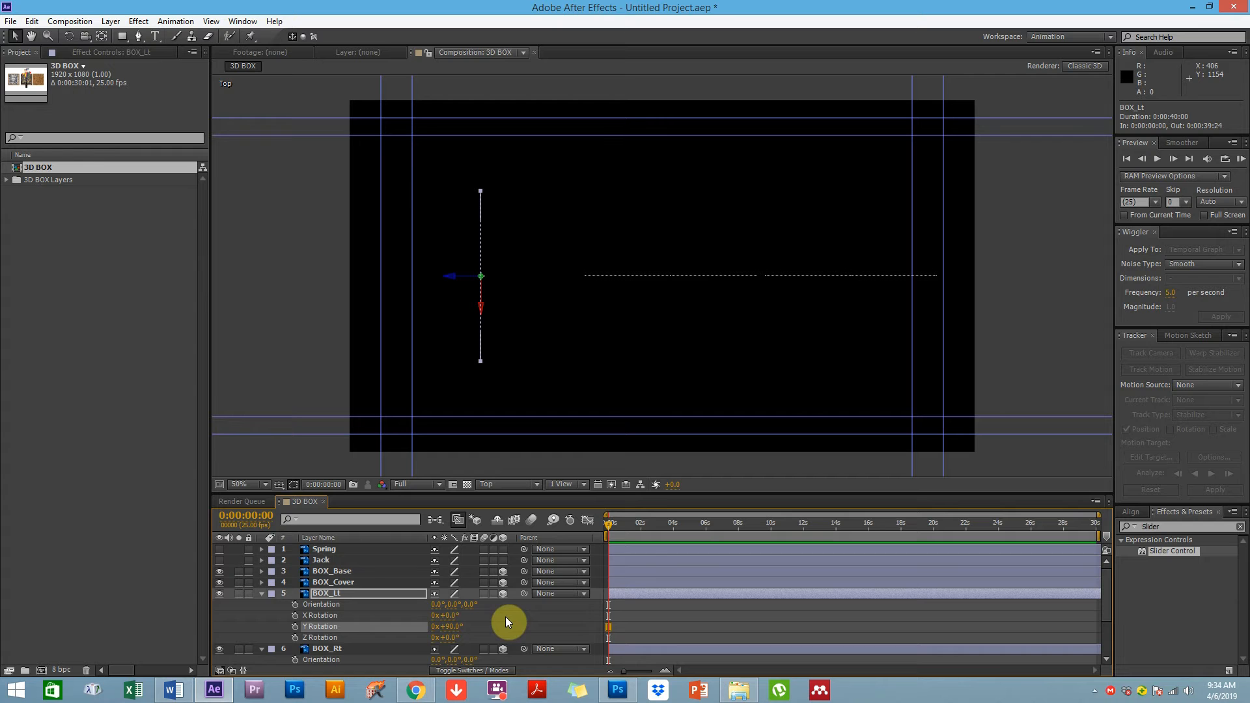
left_click(541, 459)
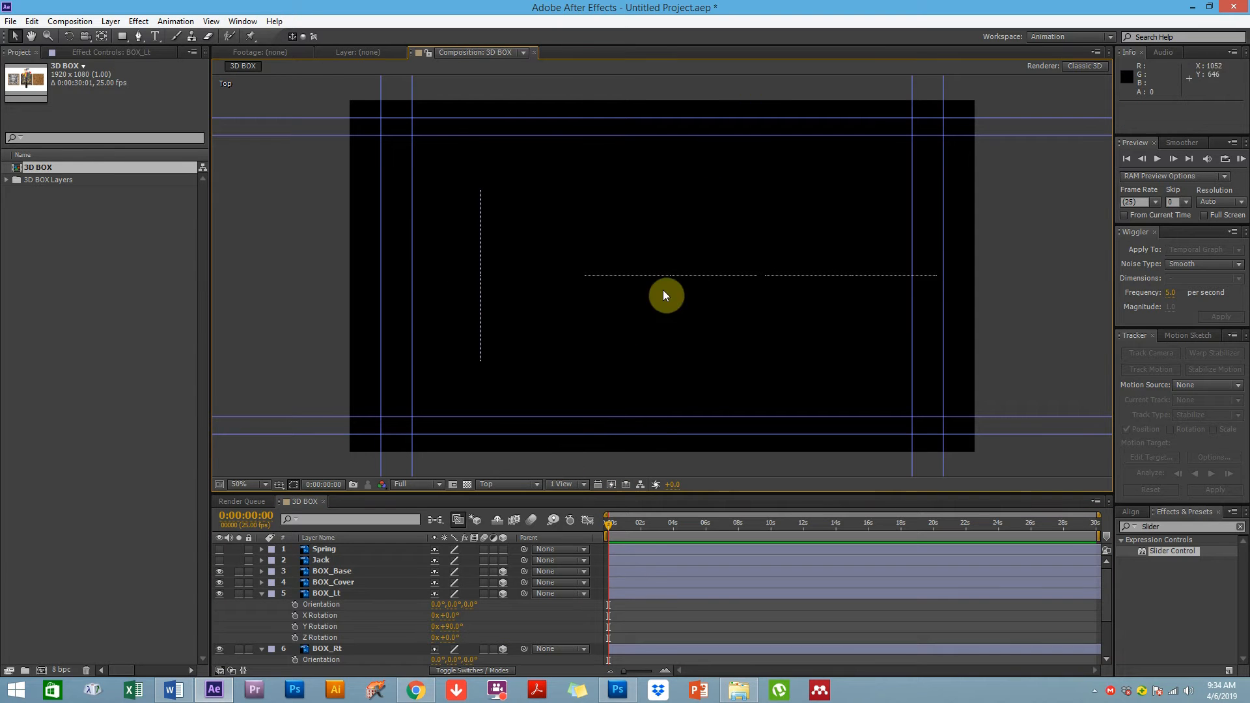
Split the viewer into 2 Views - Horizontal, showing Top on one side and Custom View 1 on the other
left_click(561, 481)
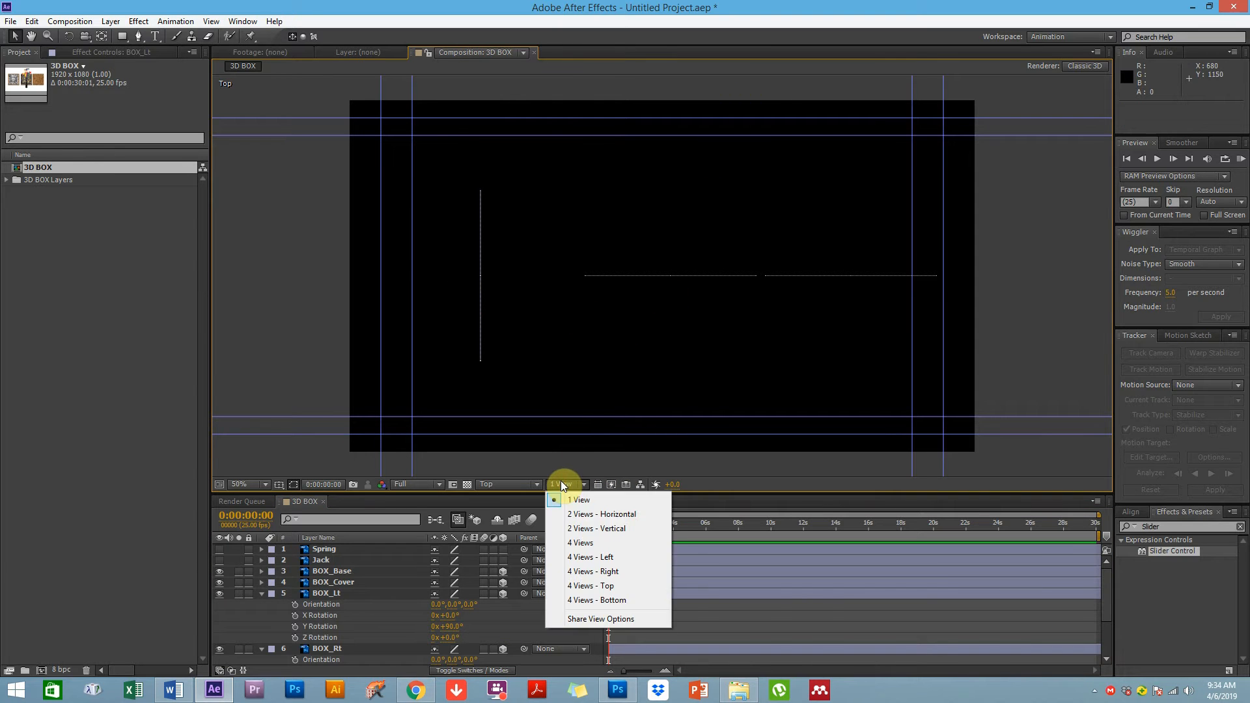
left_click(582, 516)
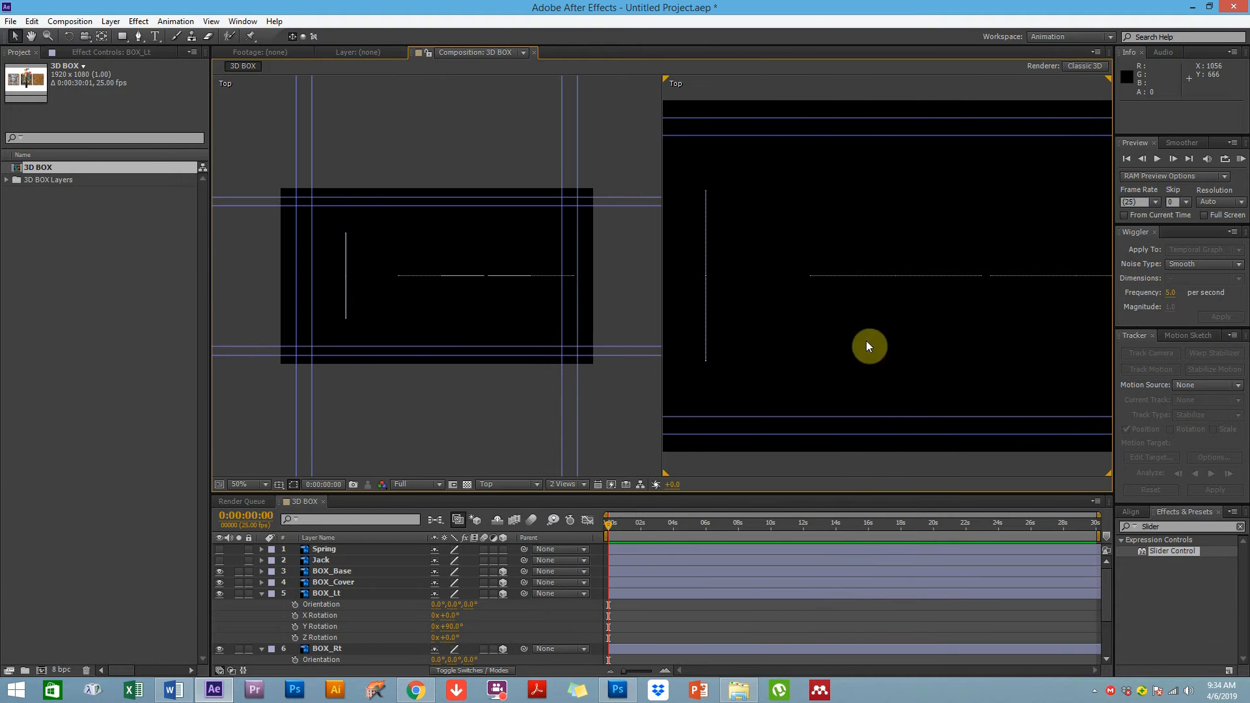
left_click(503, 425)
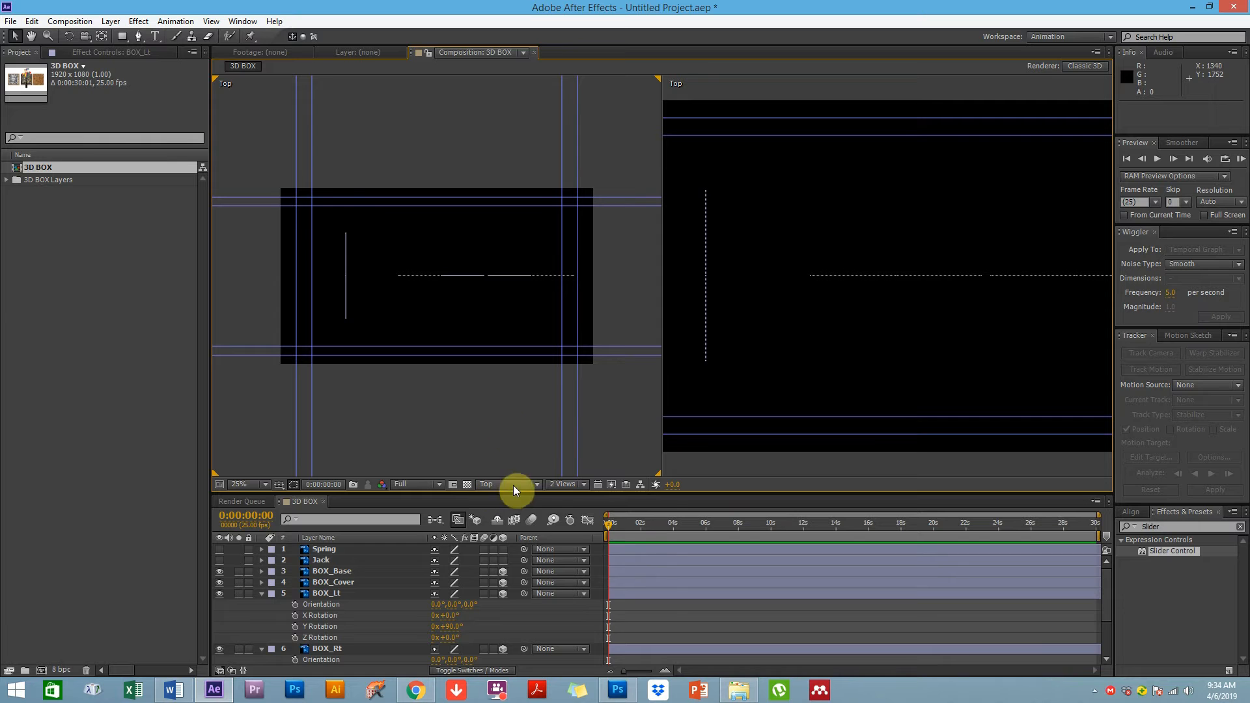
left_click(557, 485)
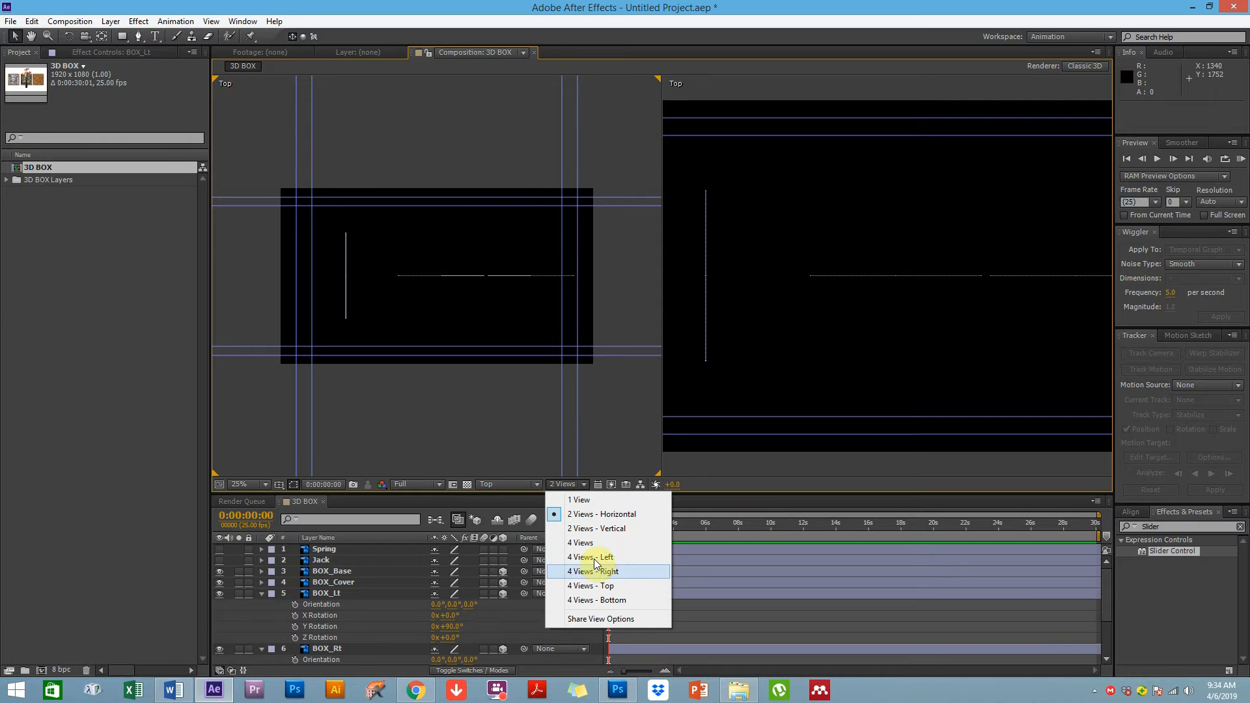
left_click(592, 451)
left_click(751, 469)
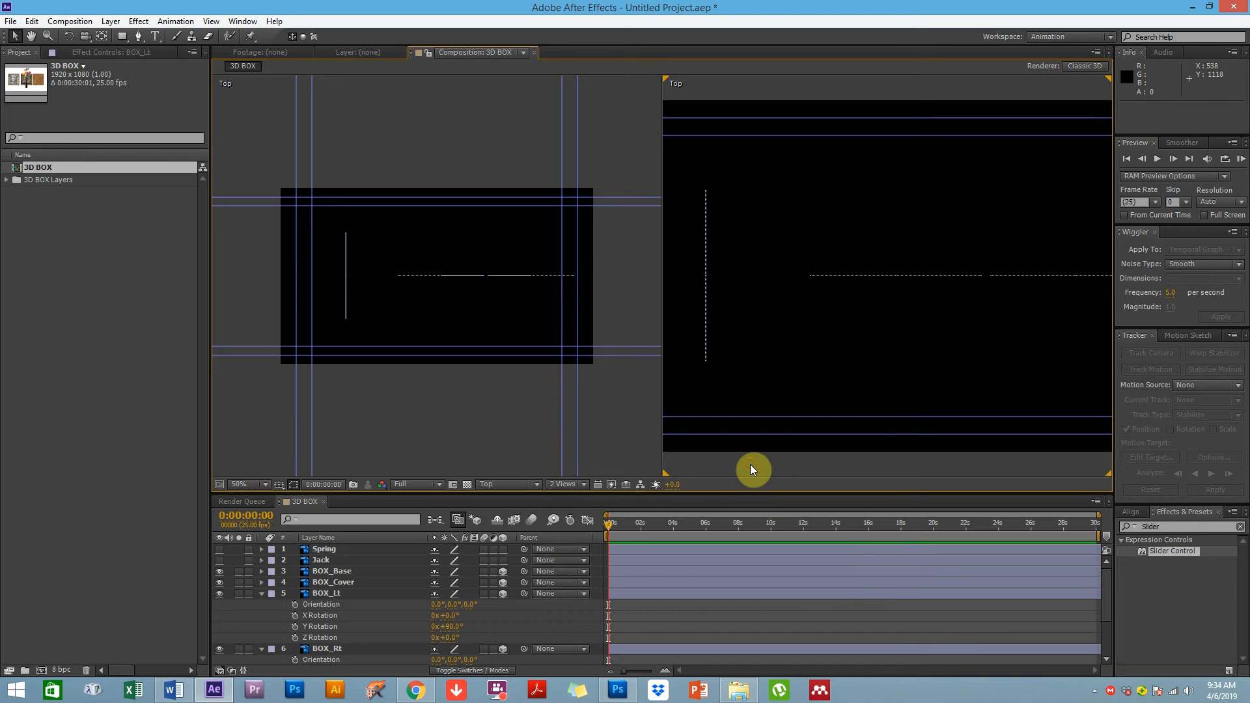
left_click(517, 485)
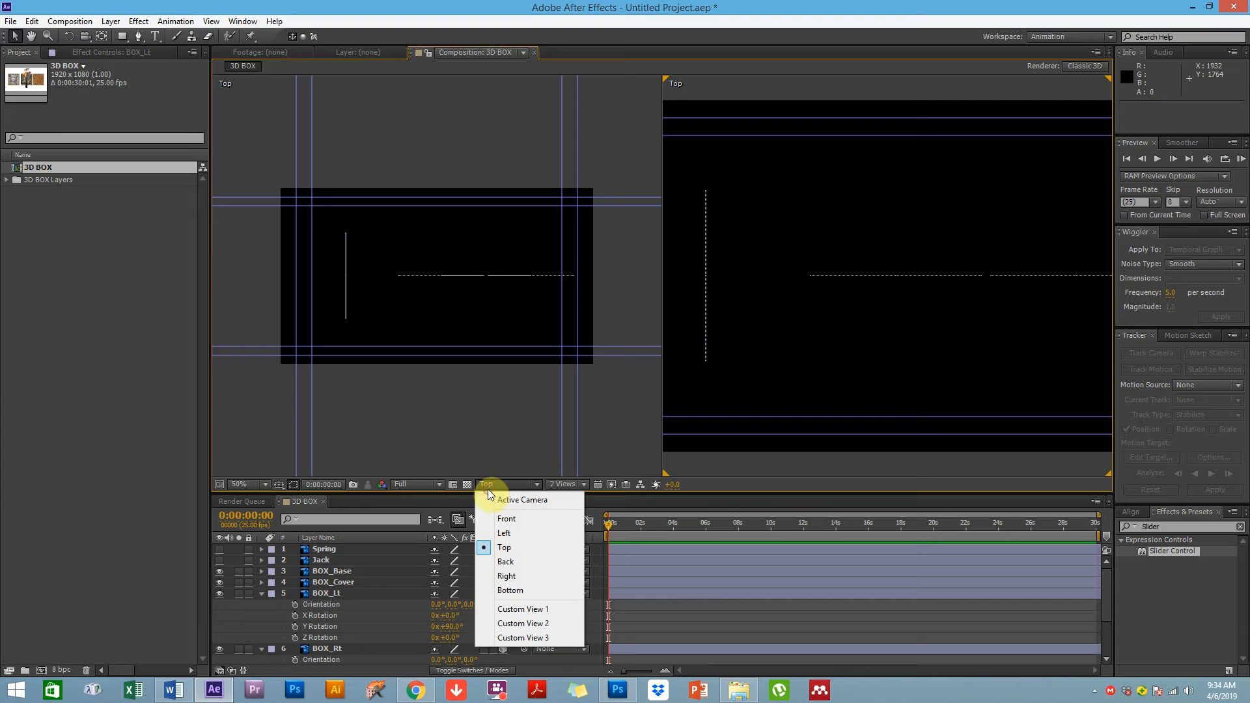
left_click(518, 605)
Move the BOX_Lt panel in the Top view about 144 px along X, to position about 547, 561, 0
left_click(386, 390)
left_click(347, 254)
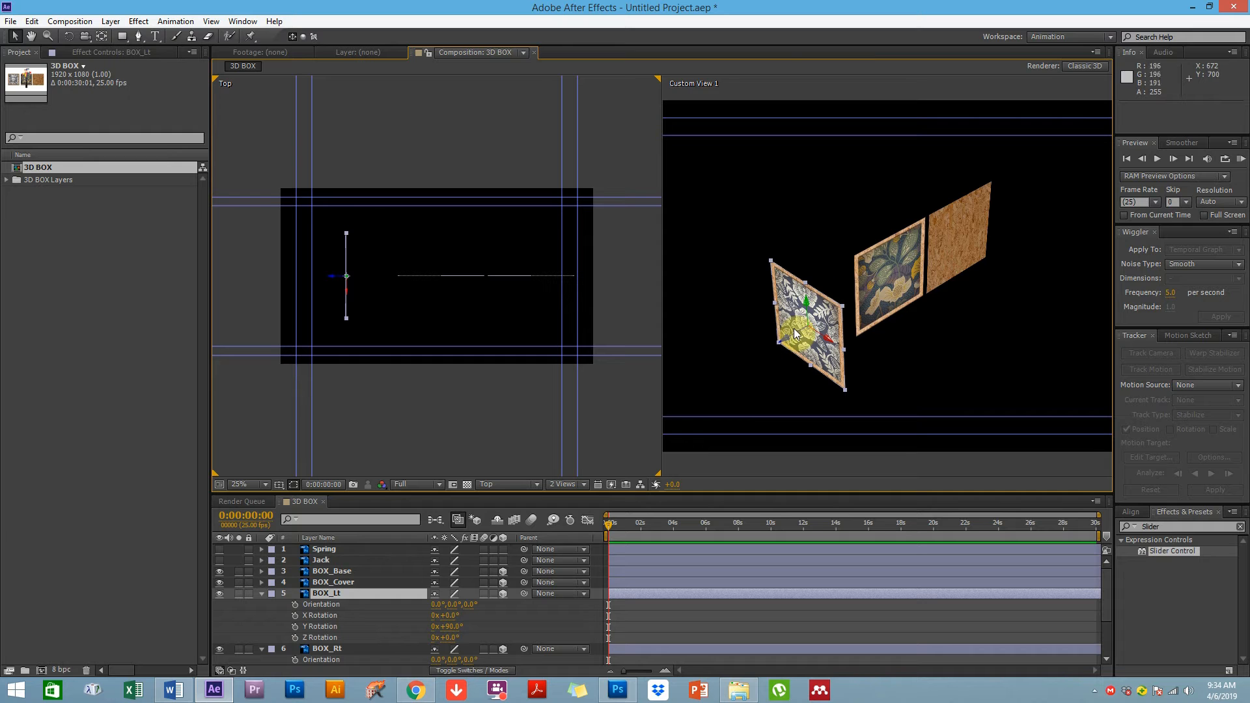
left_click(422, 317)
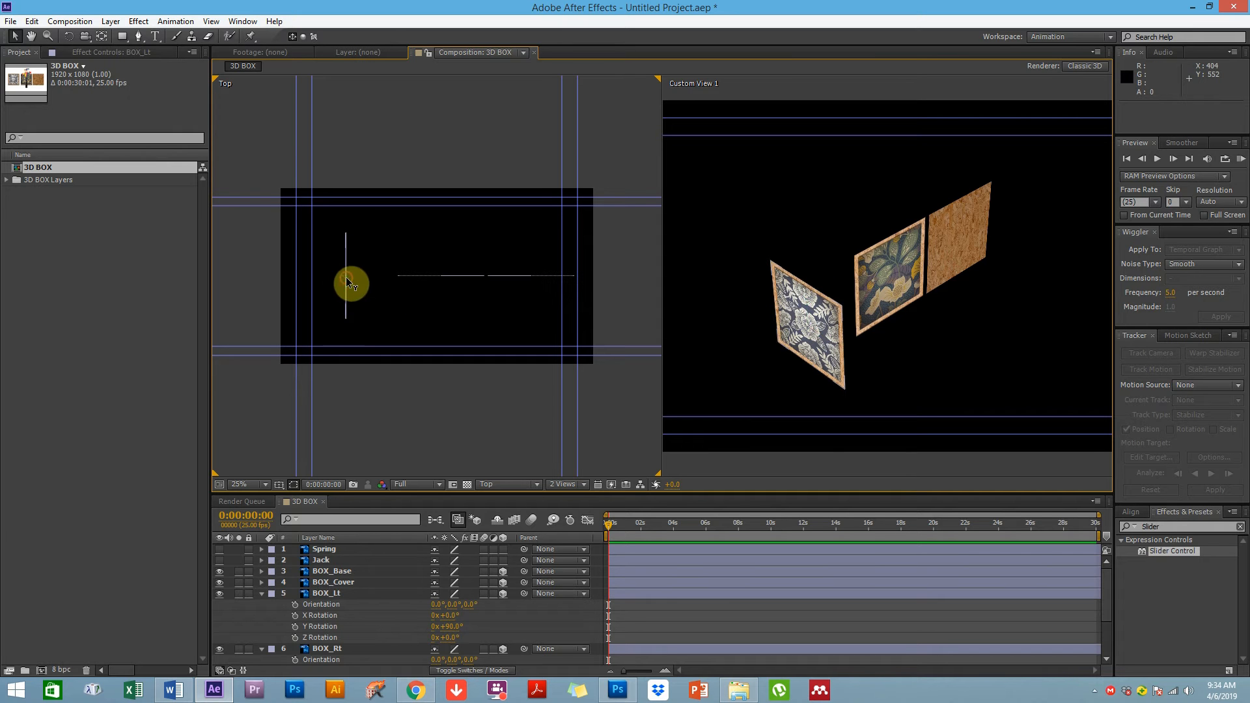
left_click(346, 278)
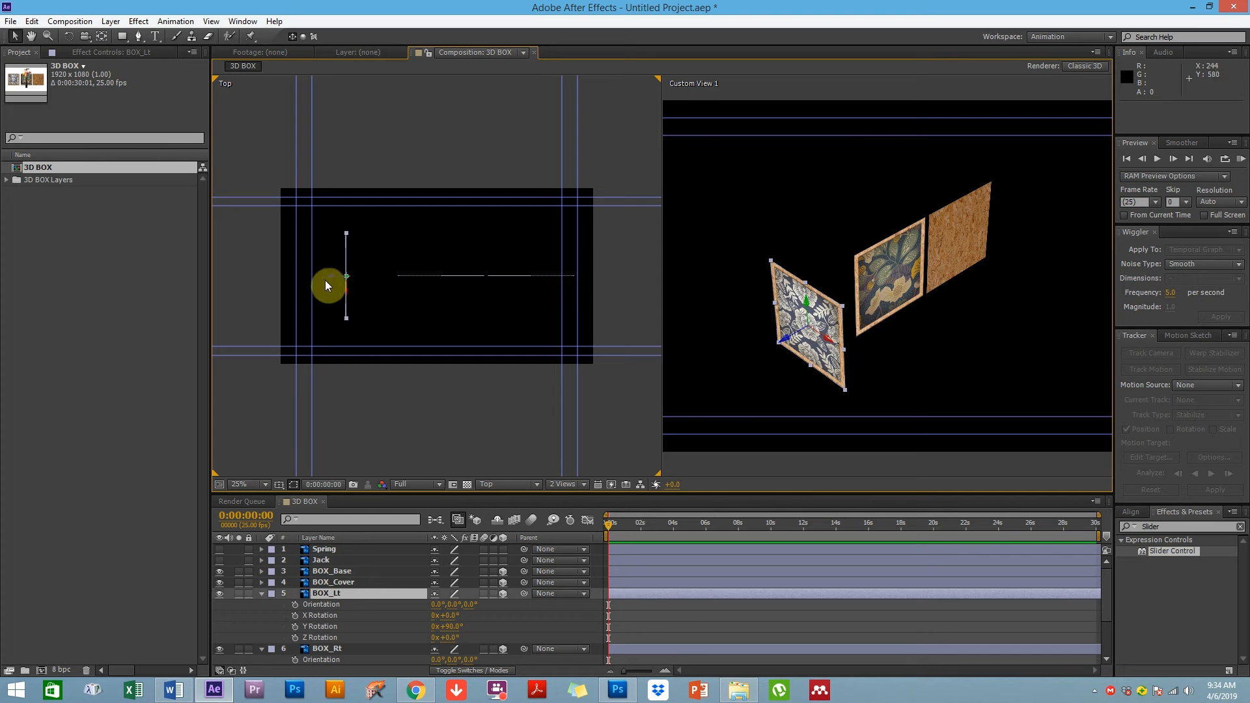
left_click_drag(330, 280, 354, 279)
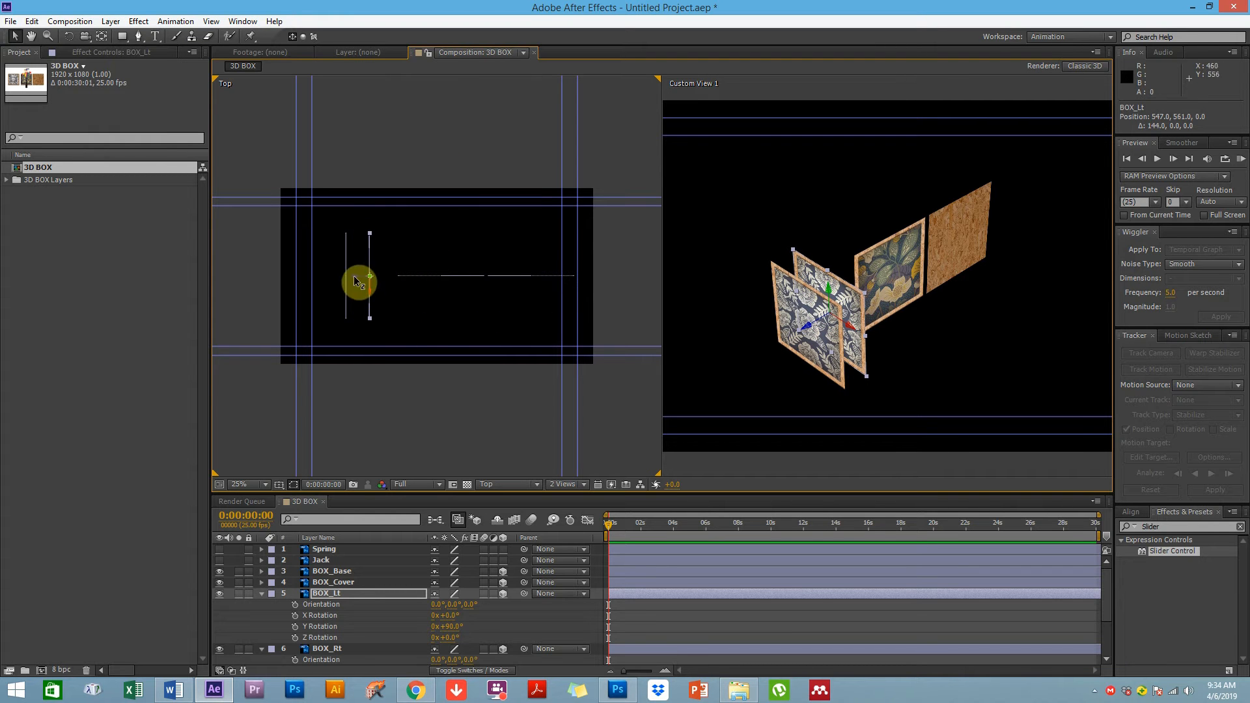
Move the BOX_Lt panel further along X in the Top view, to about 723, 561, 0
left_click_drag(356, 281, 396, 290)
key("period")
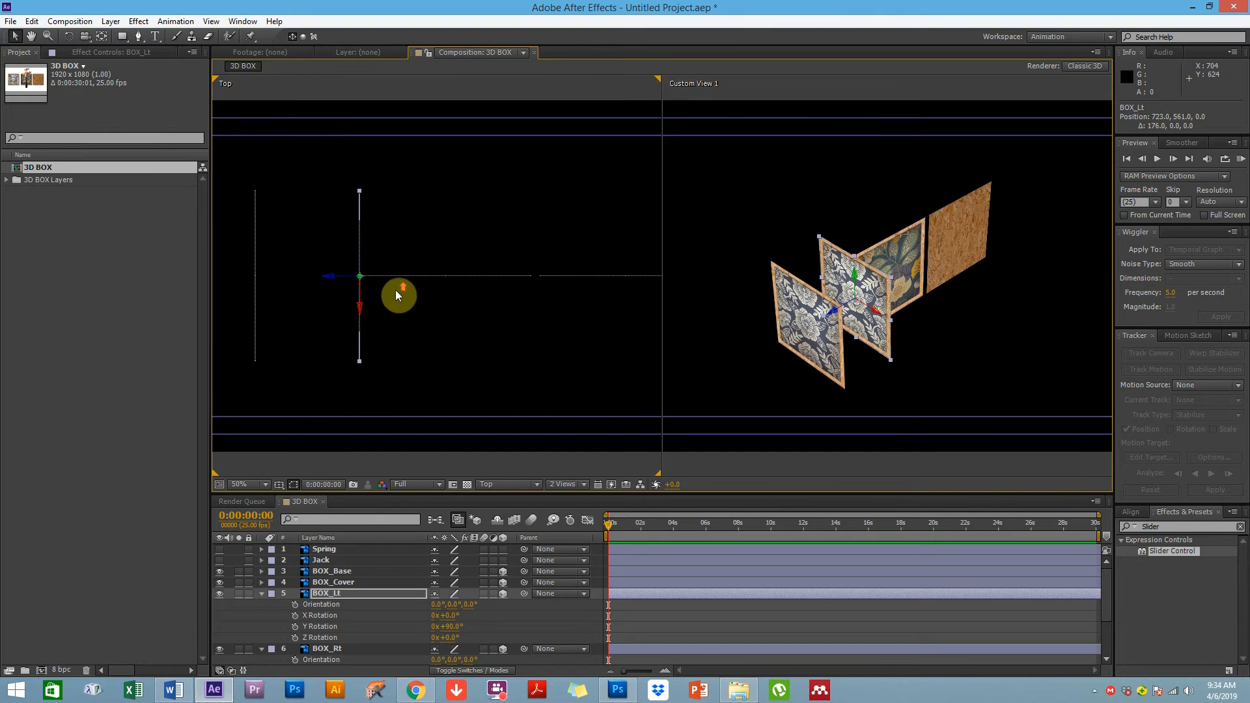
Select BOX_Rt and move it along X in the Top view to about 1251, 561, 0
left_click(395, 336)
left_click(251, 285)
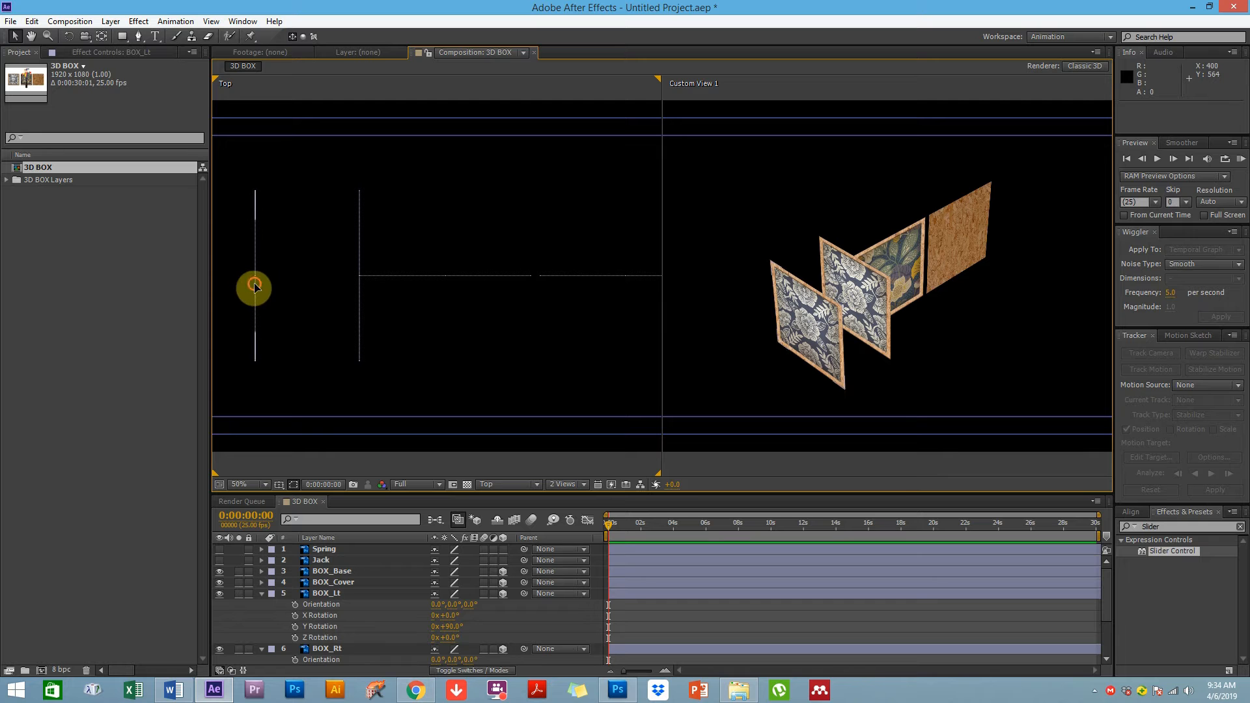
left_click_drag(254, 277, 422, 279)
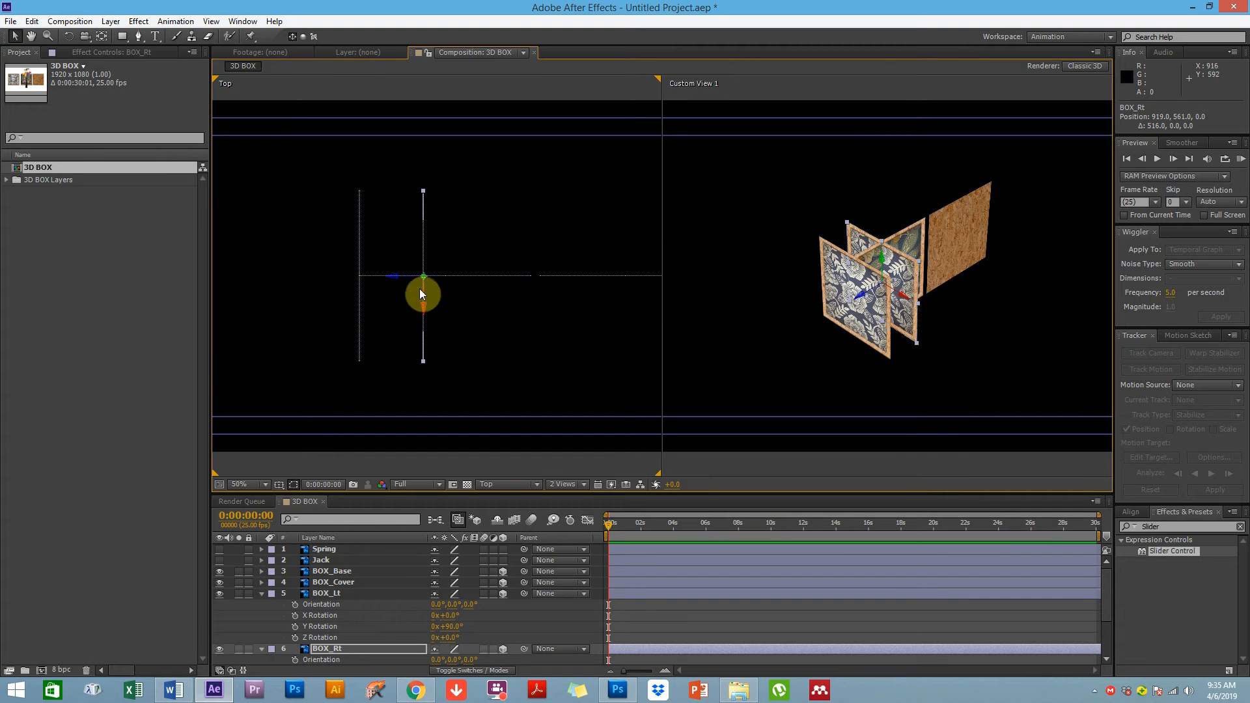
left_click_drag(398, 279, 504, 279)
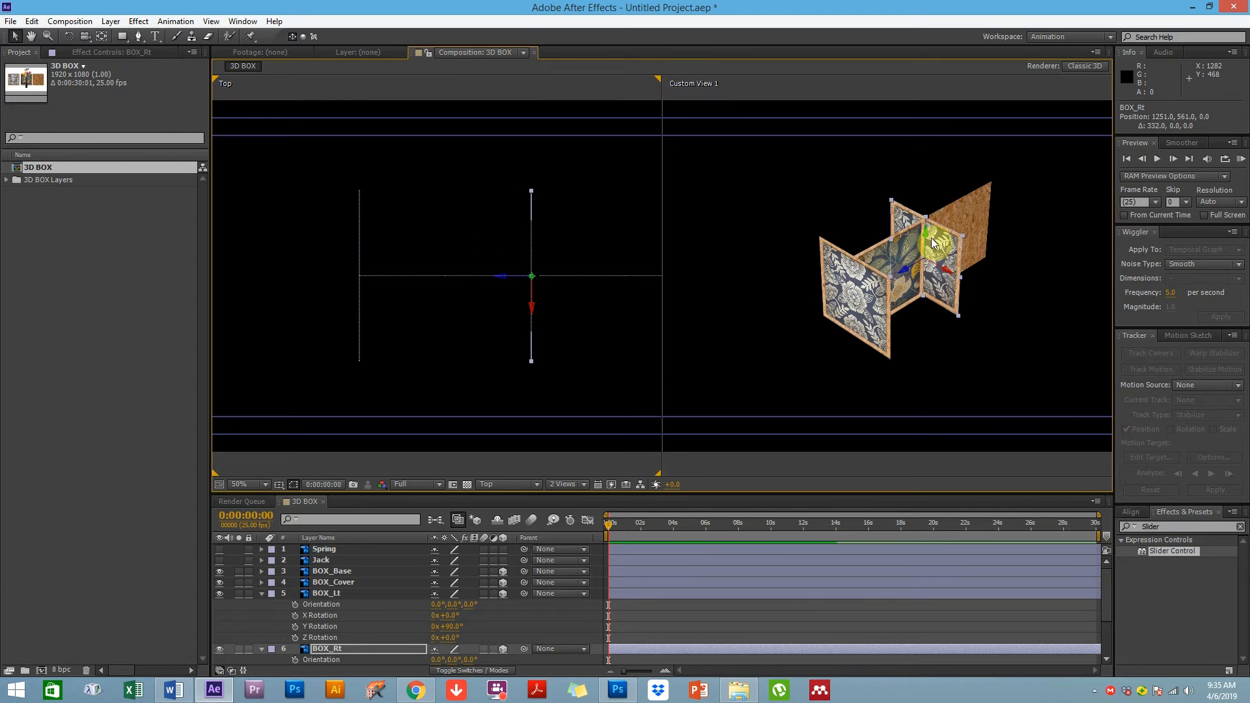
Select BOX_Ft and move it along Z in the Top view to close the front of the box
left_click(443, 275)
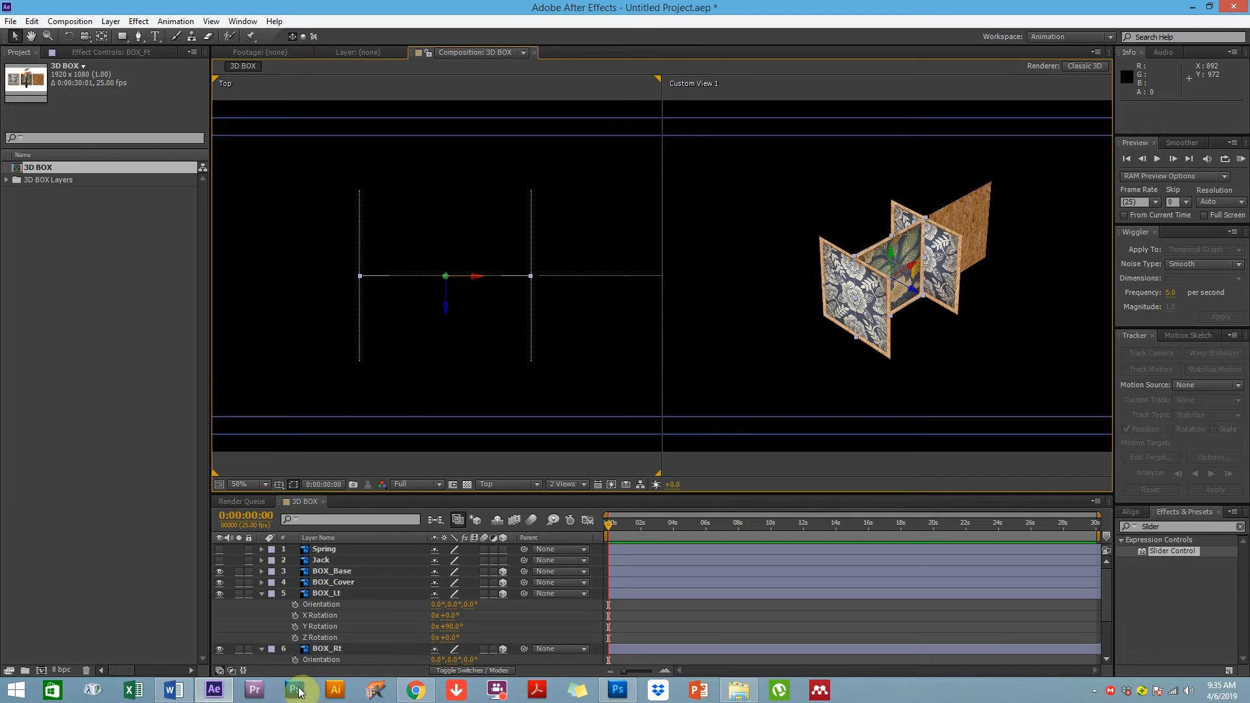
scroll(301, 605, "down", 3)
left_click(333, 638)
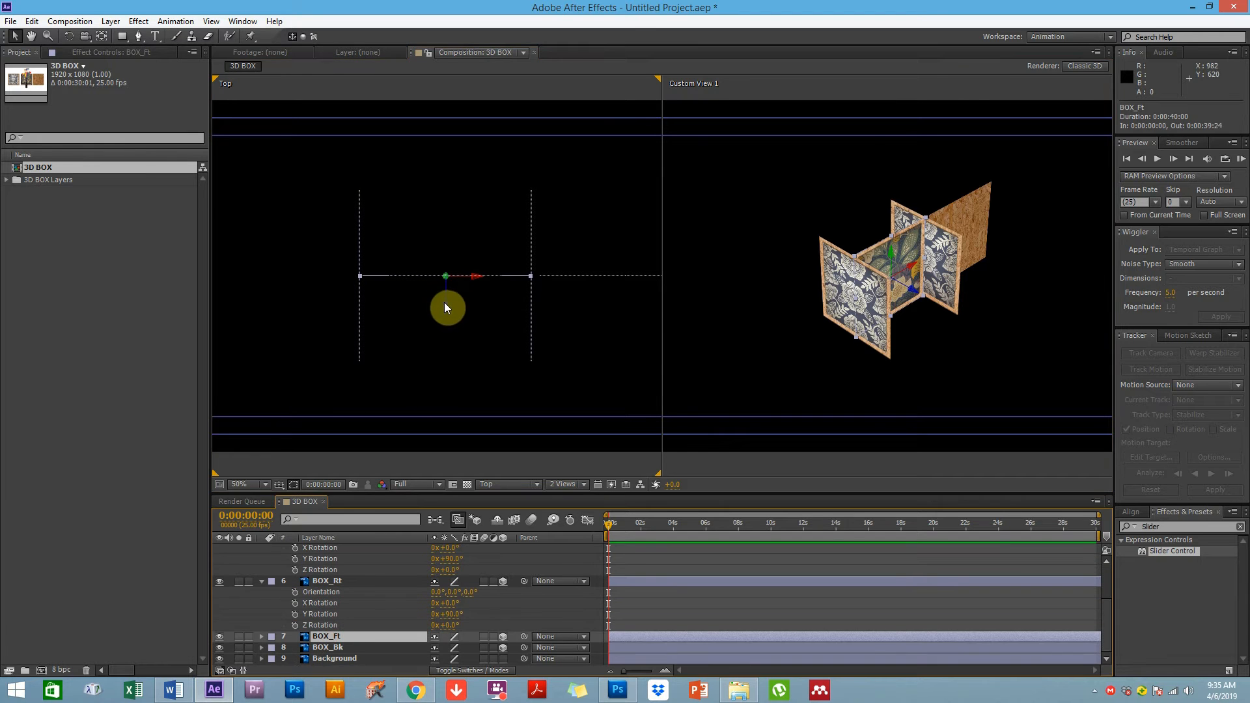
left_click_drag(444, 302, 439, 391)
left_click(443, 278)
left_click(442, 275)
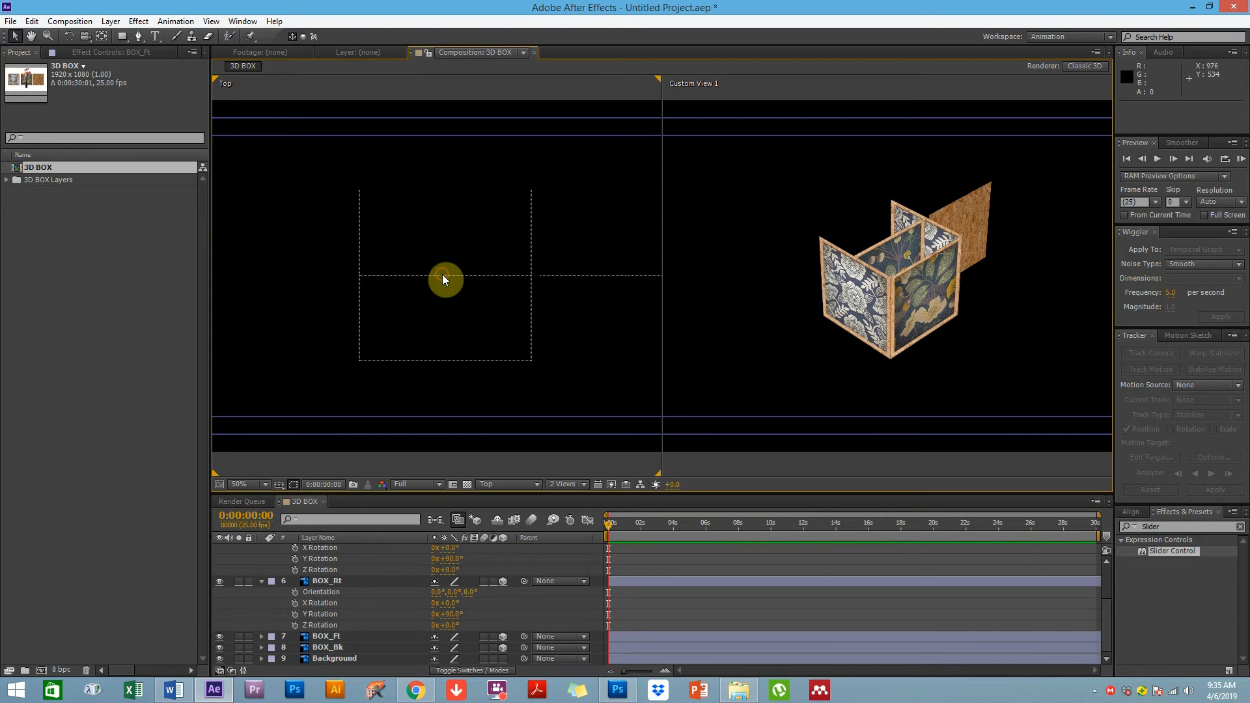
Select BOX_Bk and move it along Z to about 987, 561, 258 to close the back of the box
left_click(329, 647)
left_click_drag(446, 308, 443, 226)
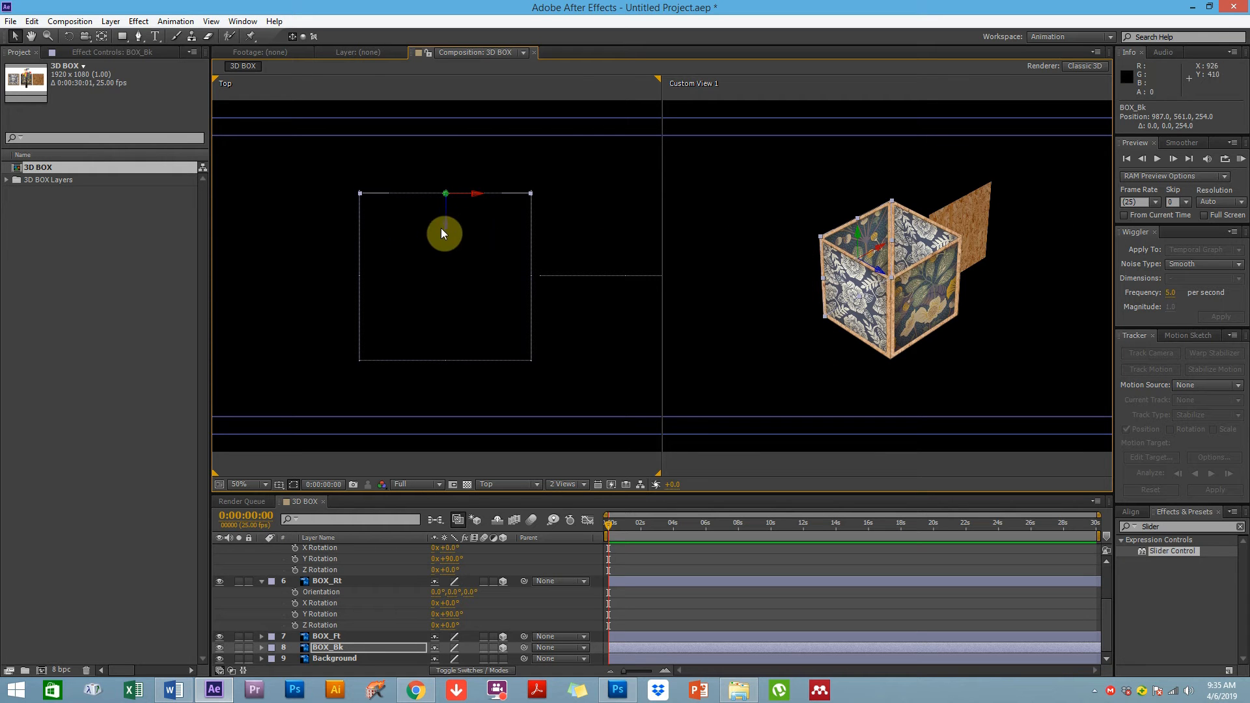
left_click_drag(447, 224, 446, 222)
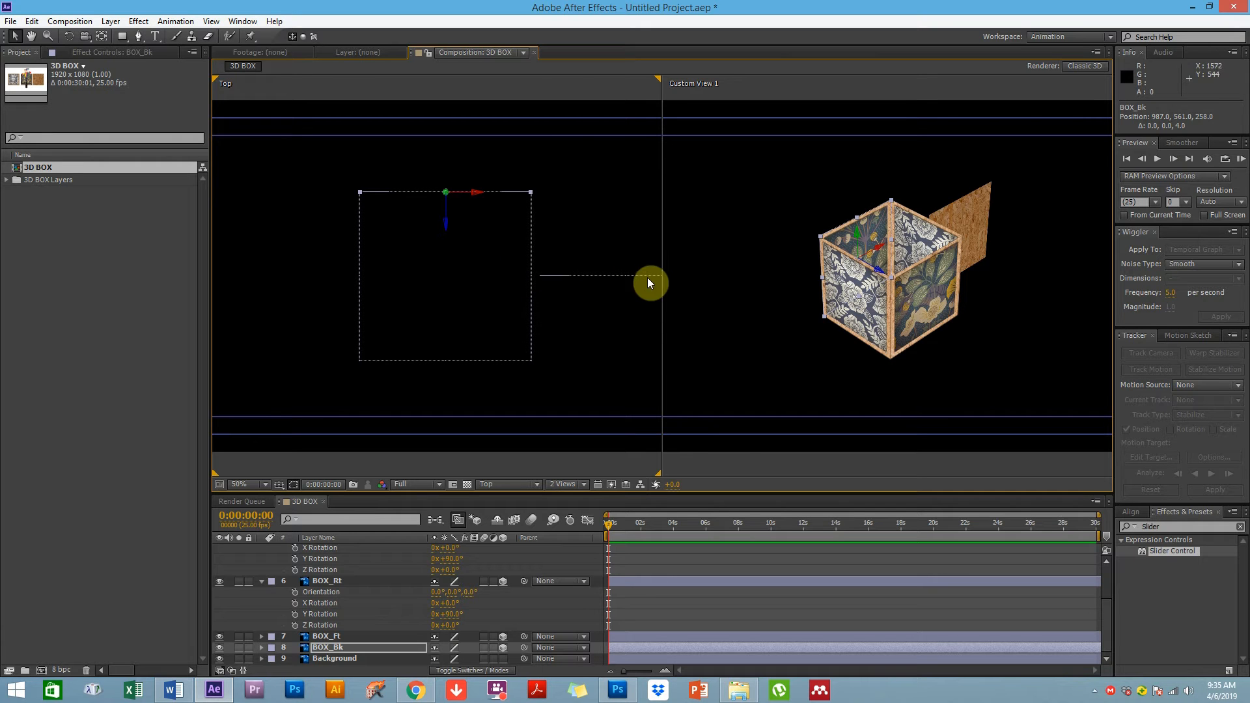
Select BOX_Base and BOX_Cover together and set their X Rotation to 90°
left_click(640, 327)
key("space")
left_click_drag(639, 336, 517, 340)
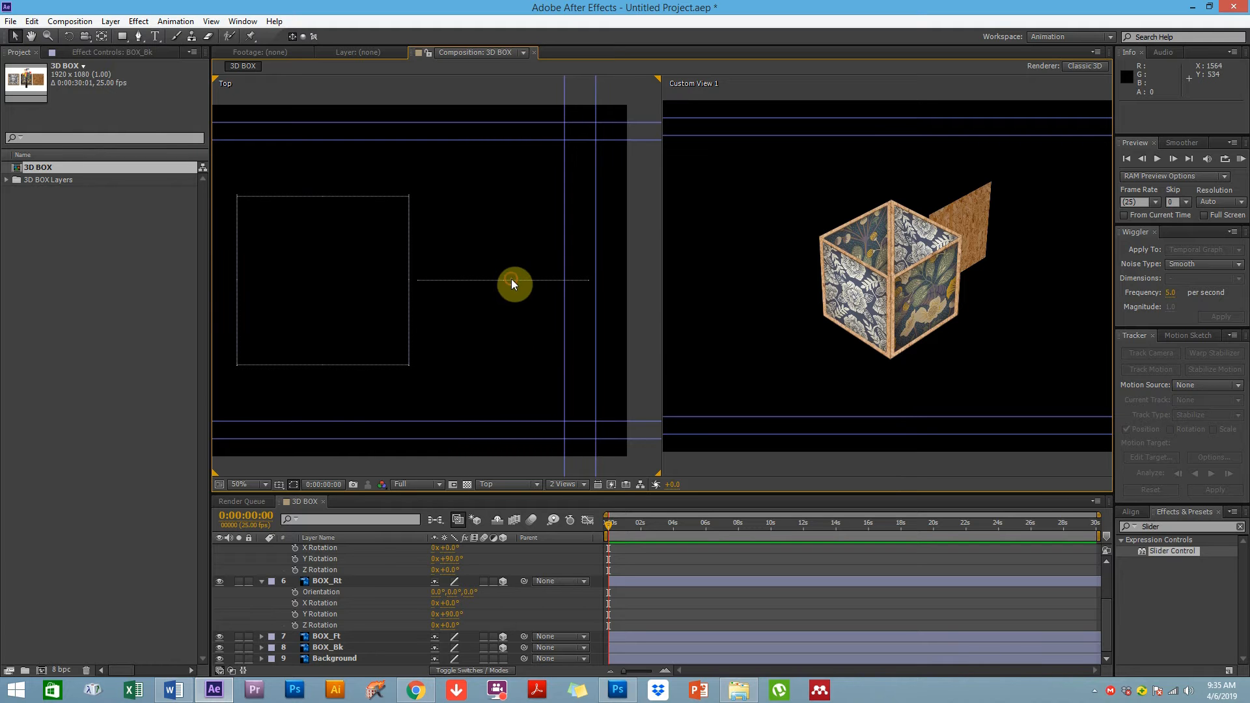
left_click(511, 280)
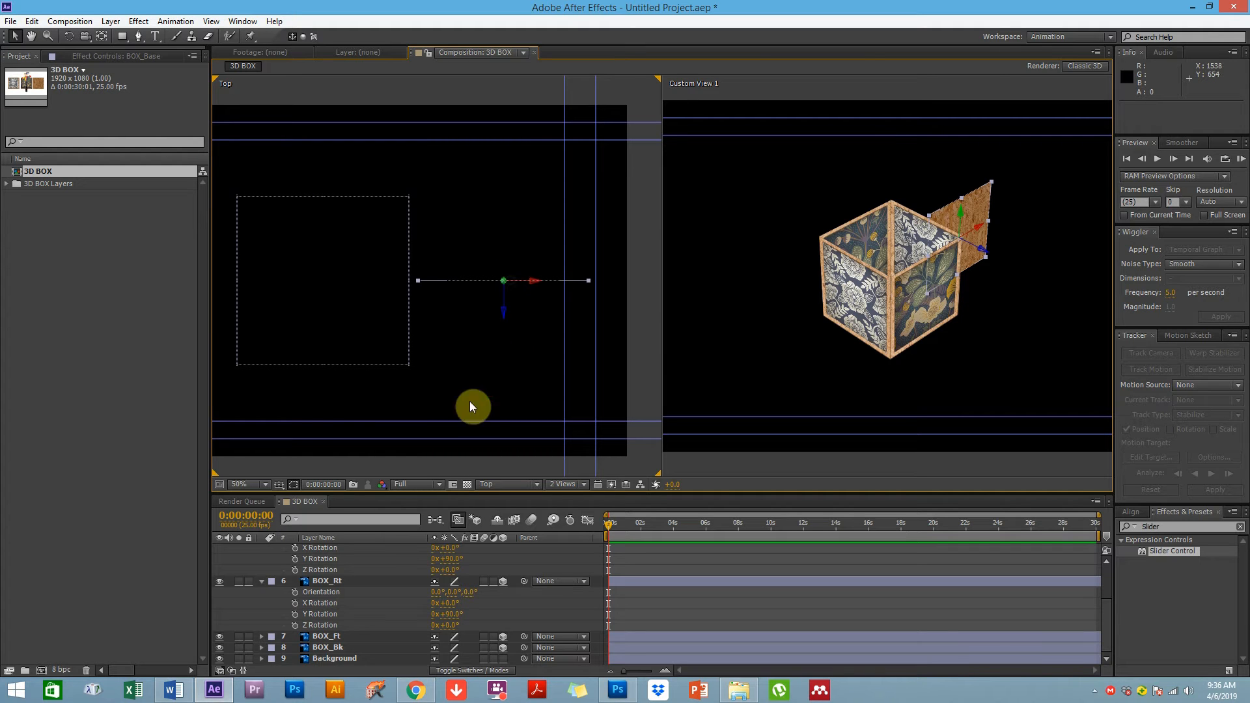
left_click(262, 581)
left_click(262, 571)
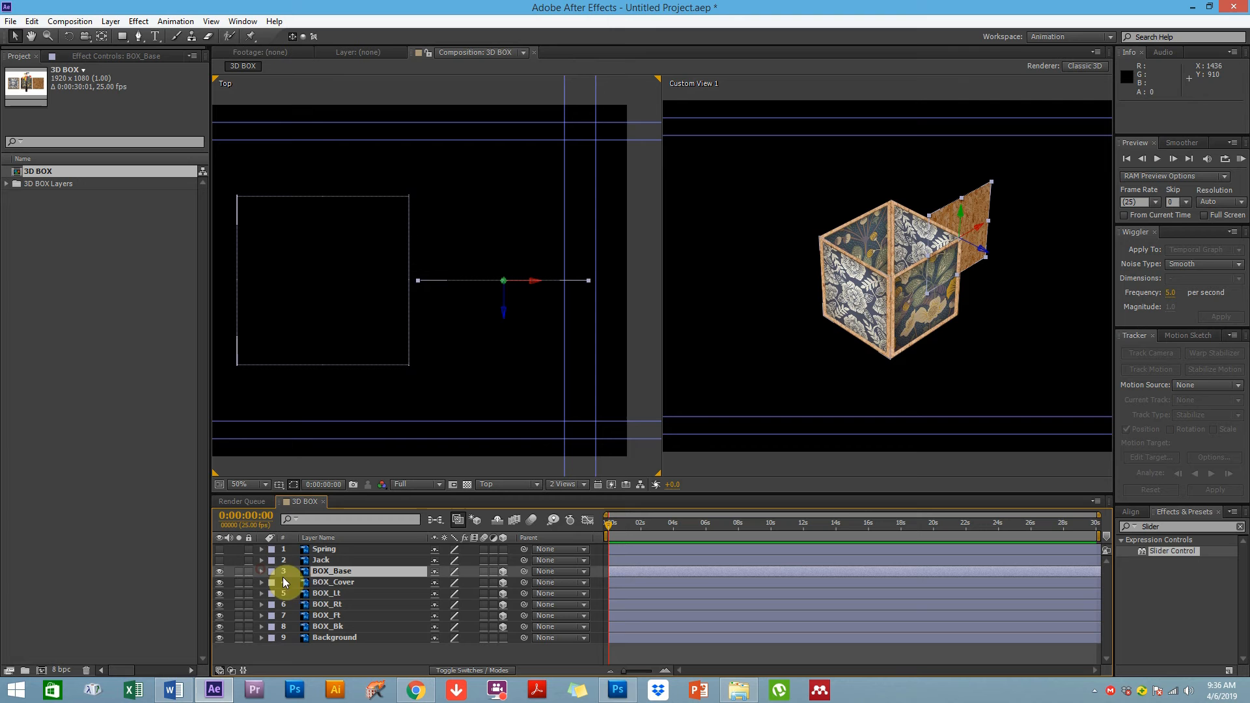
left_click(336, 584, "ctrl")
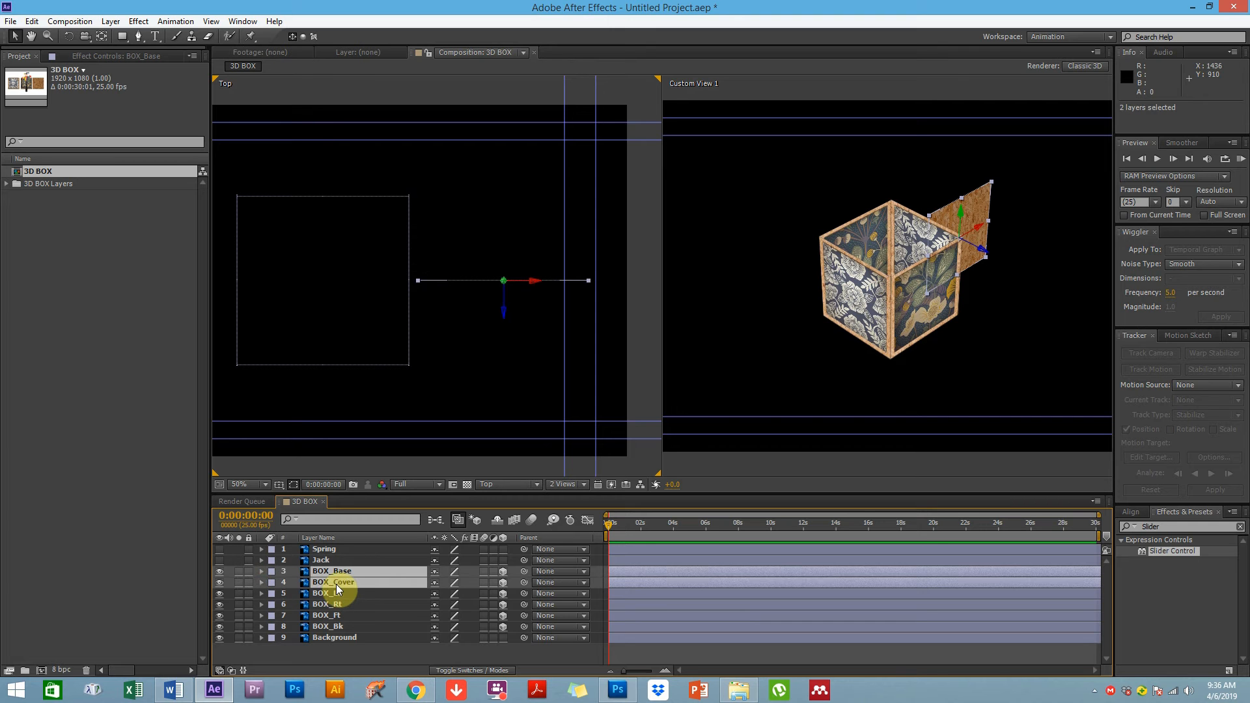
key("r")
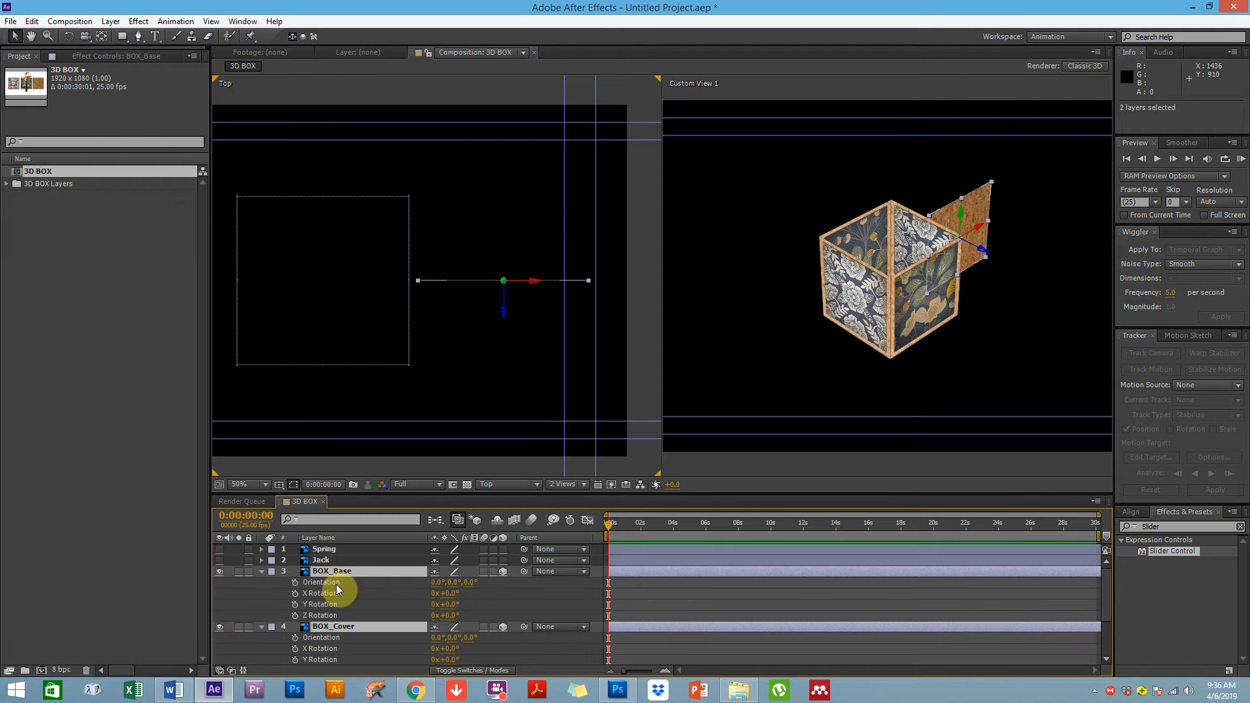
mouse_move(449, 593)
left_mouse_down()
mouse_move(467, 586)
mouse_move(452, 596)
left_mouse_up()
left_click(451, 596)
type("90")
key("Return")
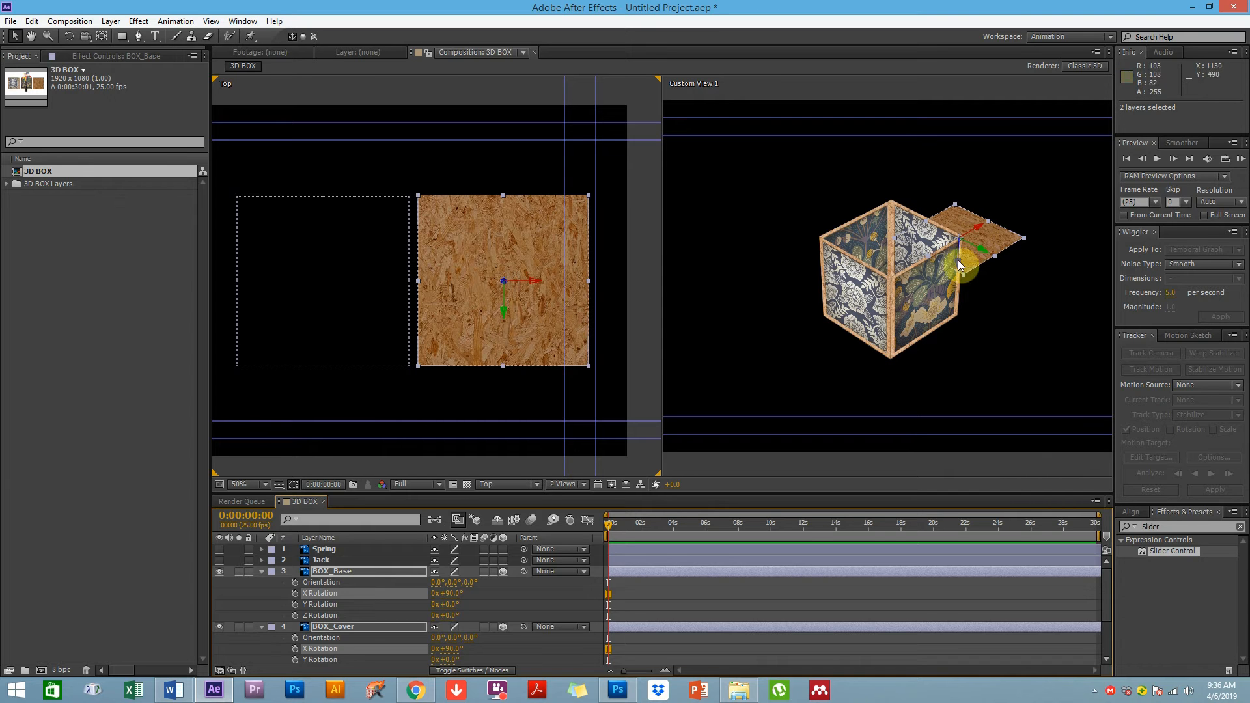
Move BOX_Base in the Top view to about 985, 561, 0, centred under the box
left_click(1012, 254)
left_click(986, 232)
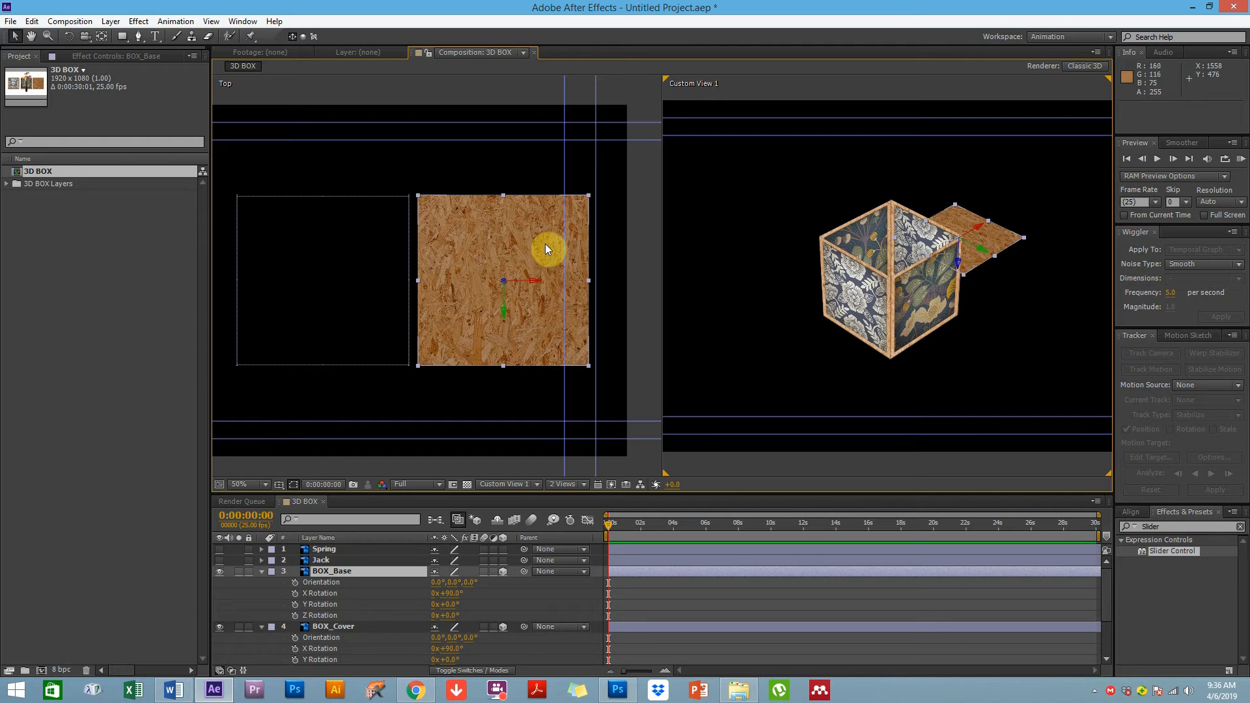
left_click(330, 626, "ctrl")
left_click_drag(532, 281, 353, 287)
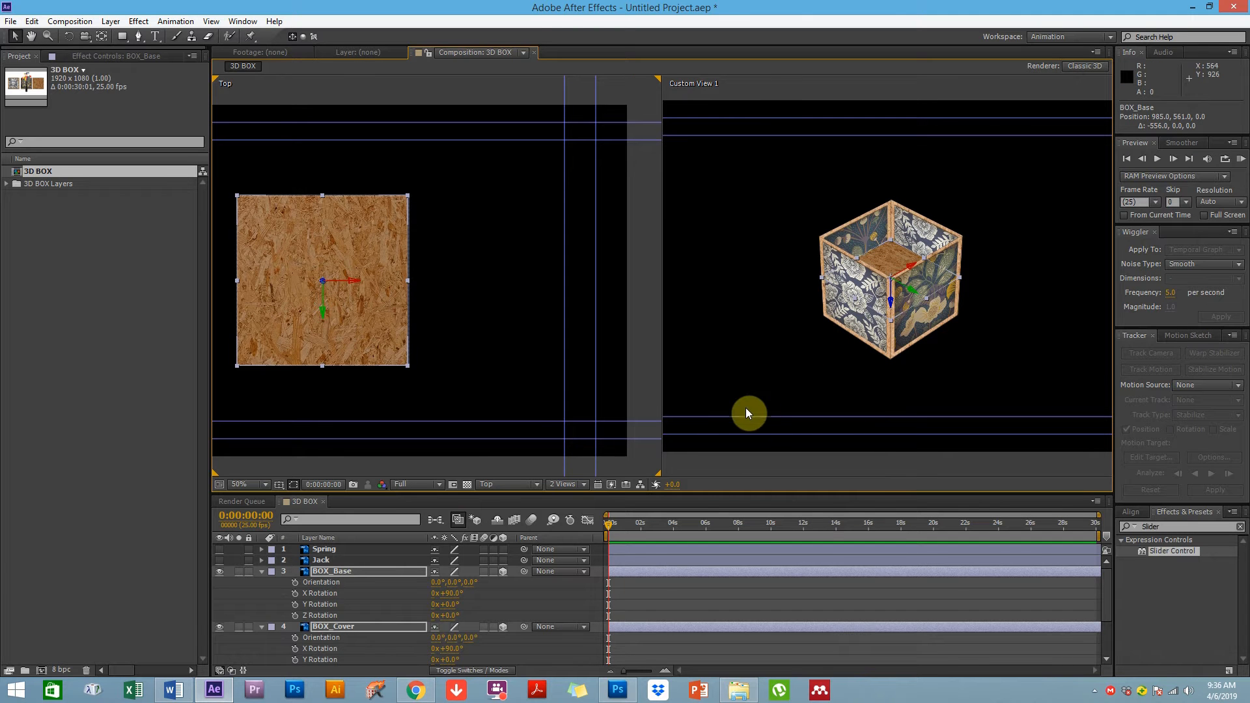
Switch the left view to Front and move BOX_Base down to form the bottom of the box
left_click(501, 489)
left_click(468, 433)
left_click(479, 483)
left_click(514, 518)
left_click_drag(469, 371, 549, 372)
left_click(332, 572)
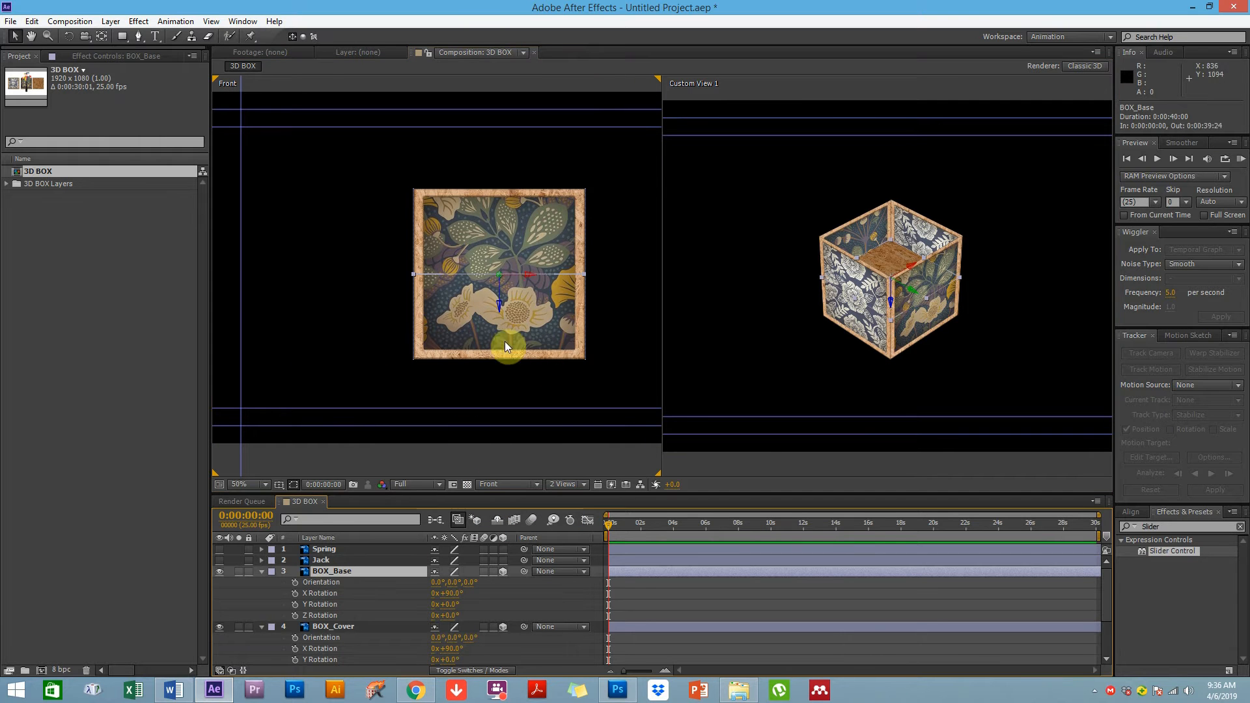
left_click(355, 627, "ctrl")
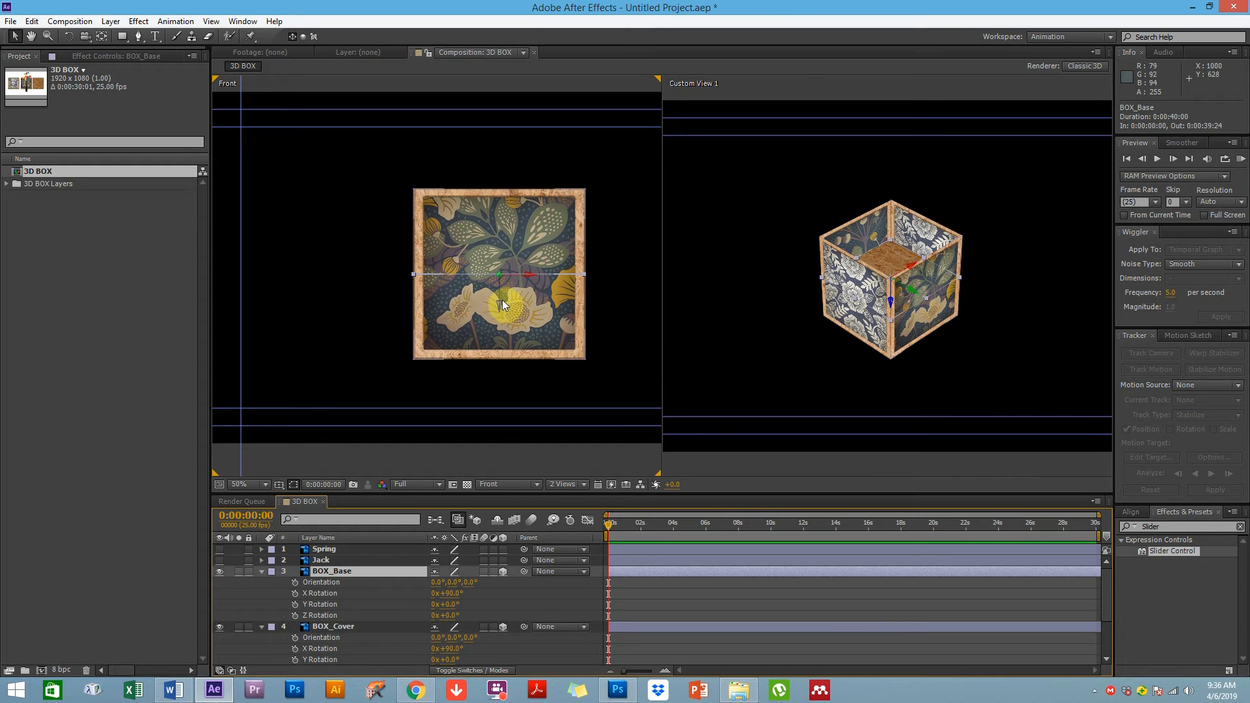
left_click_drag(499, 303, 500, 386)
left_click(333, 628)
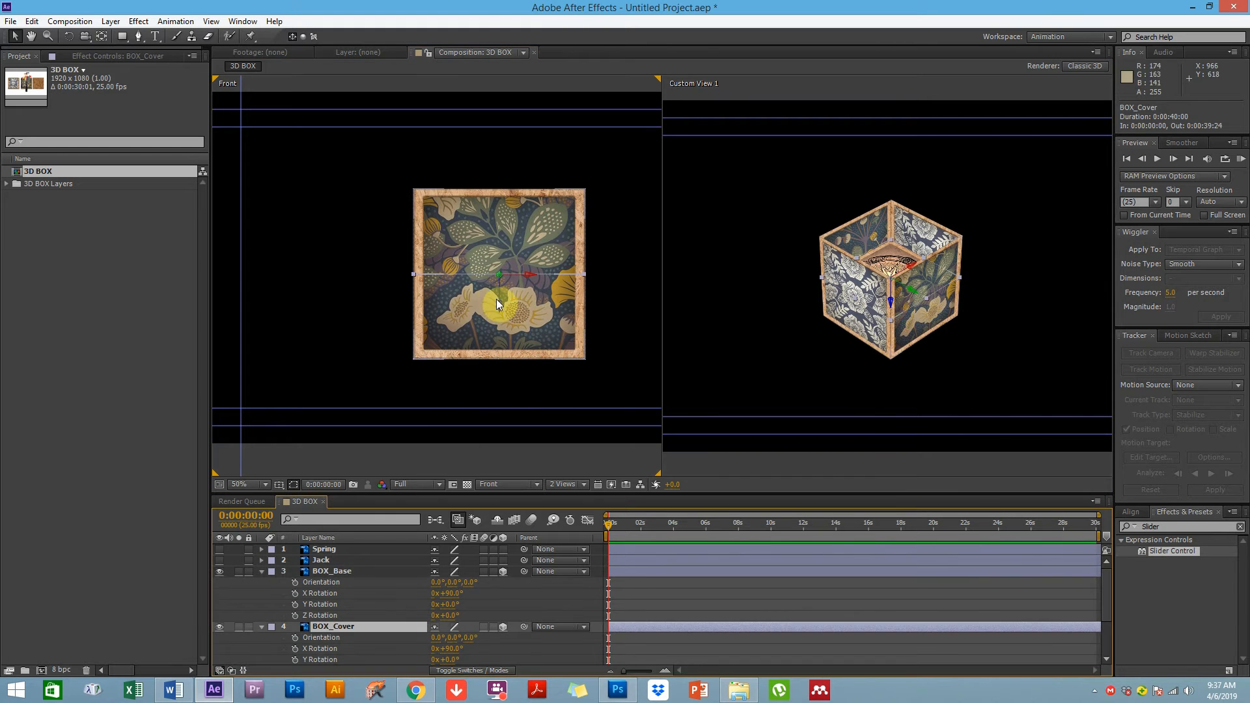
left_click_drag(498, 306, 498, 276)
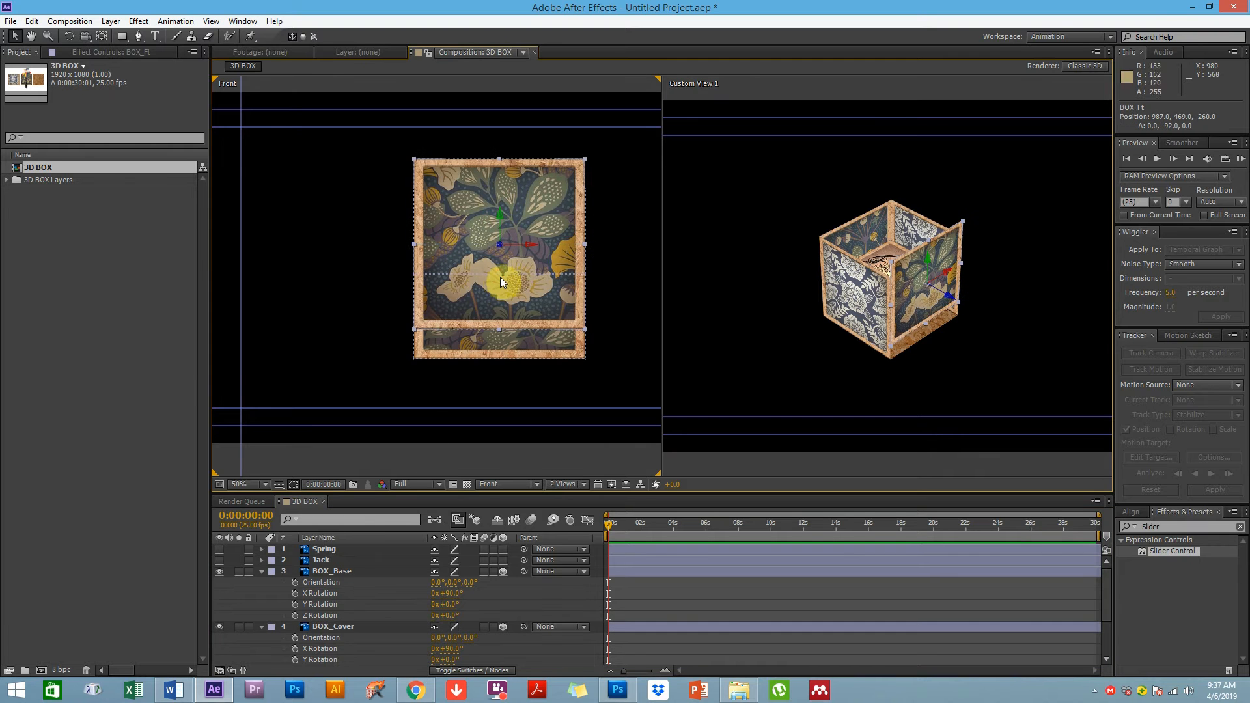
key("ctrl+z")
Move BOX_Cover up in the Front view to about 985, 299, 0 to form the lid
left_click(334, 626)
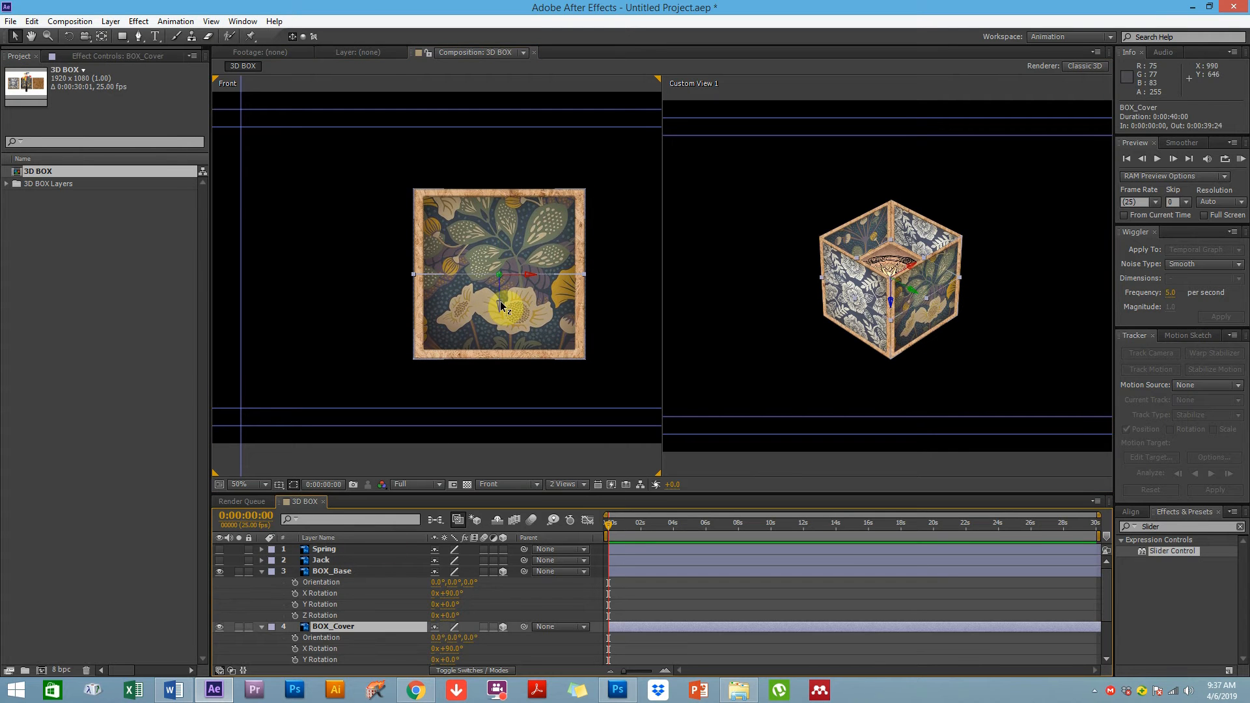
left_click_drag(502, 302, 495, 256)
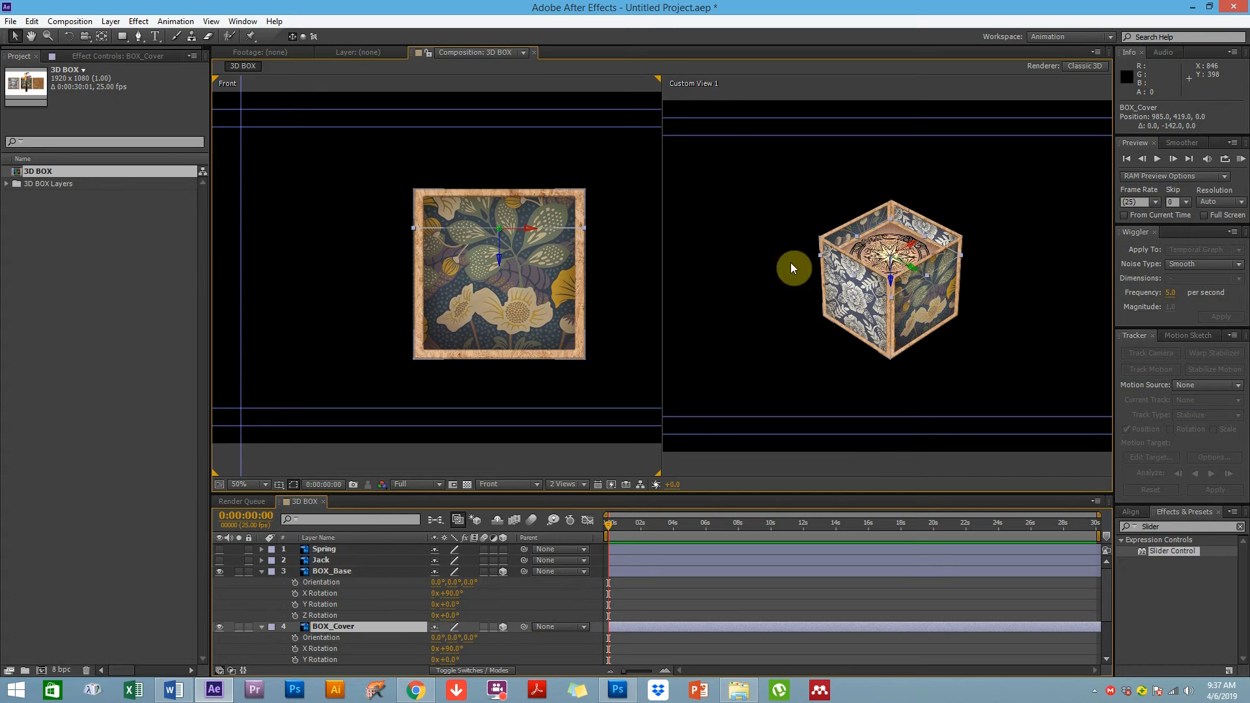
left_click_drag(498, 252, 503, 217)
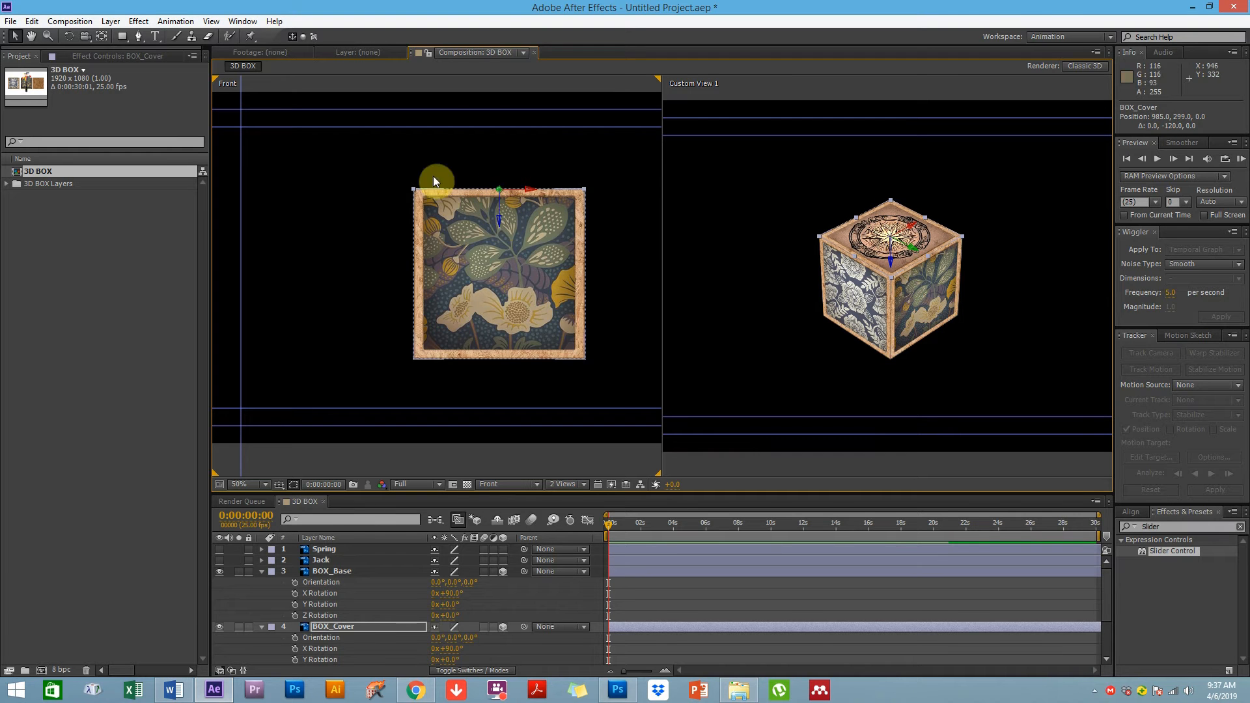
Zoom into the Front view to inspect how the lid meets the box's upper-left corner
scroll(438, 199, "up", 4)
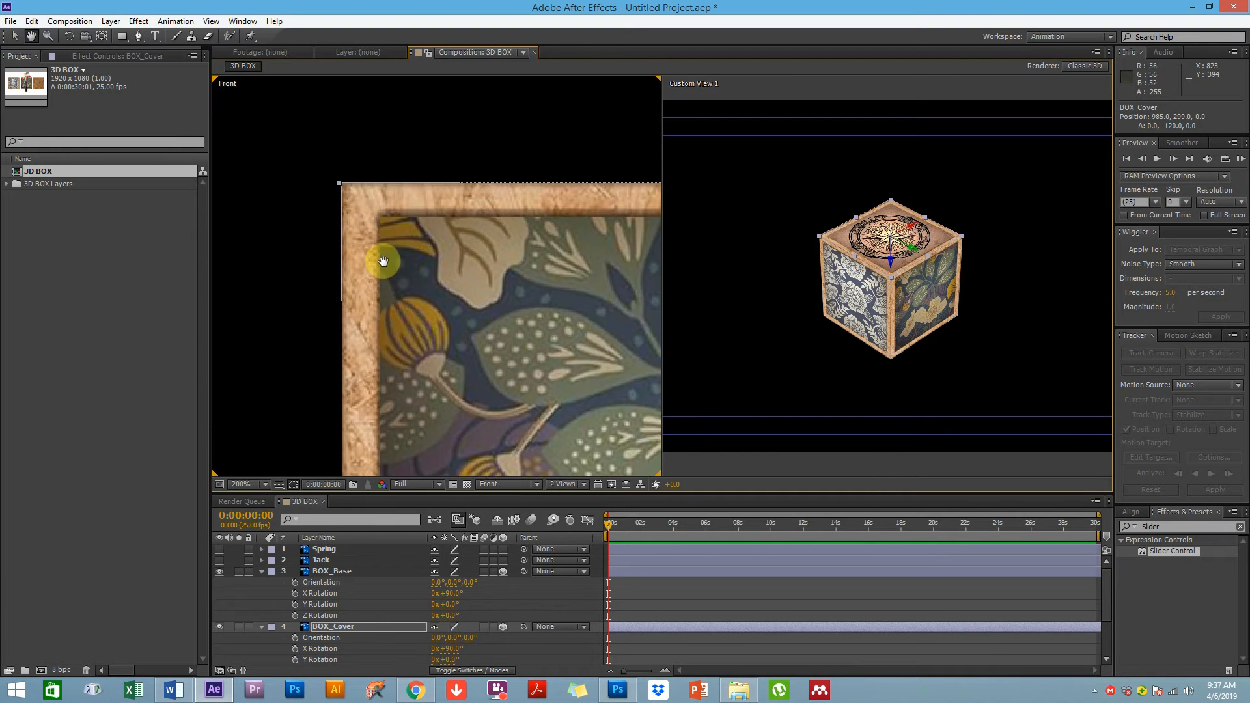
scroll(383, 242, "up", 2)
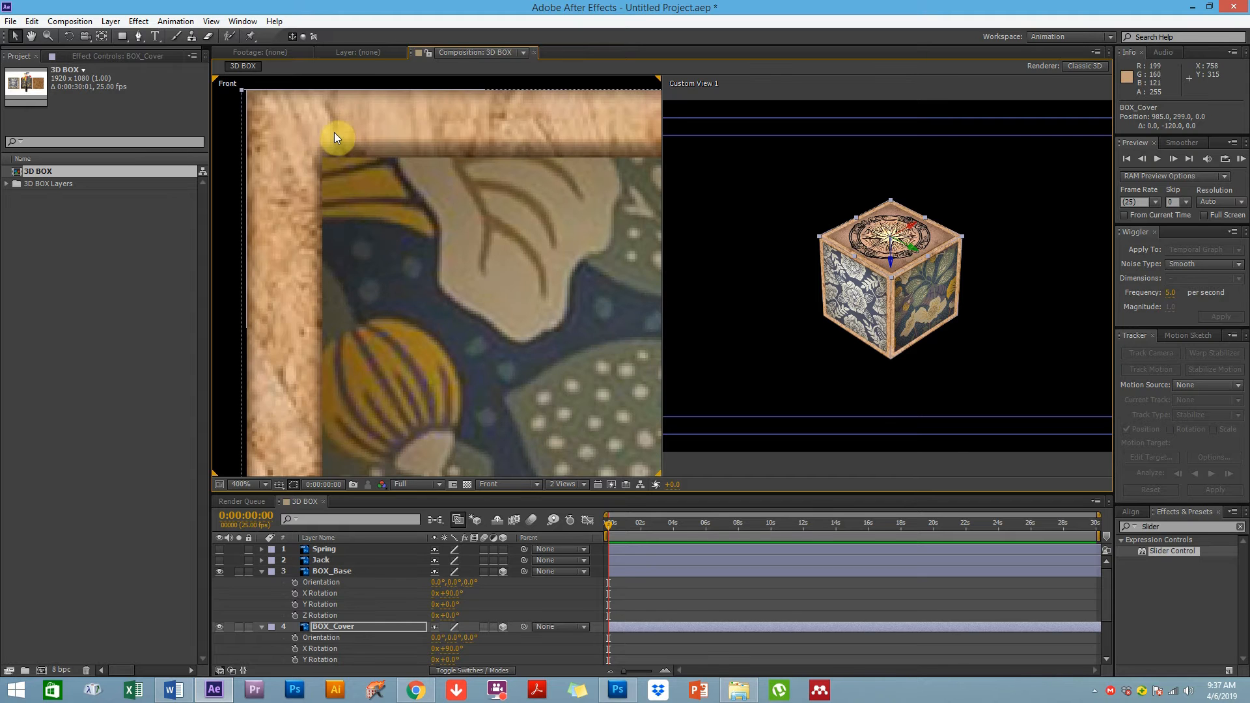
key("space")
left_click_drag(278, 235, 343, 255)
left_click(275, 142)
left_click(349, 161)
key("space")
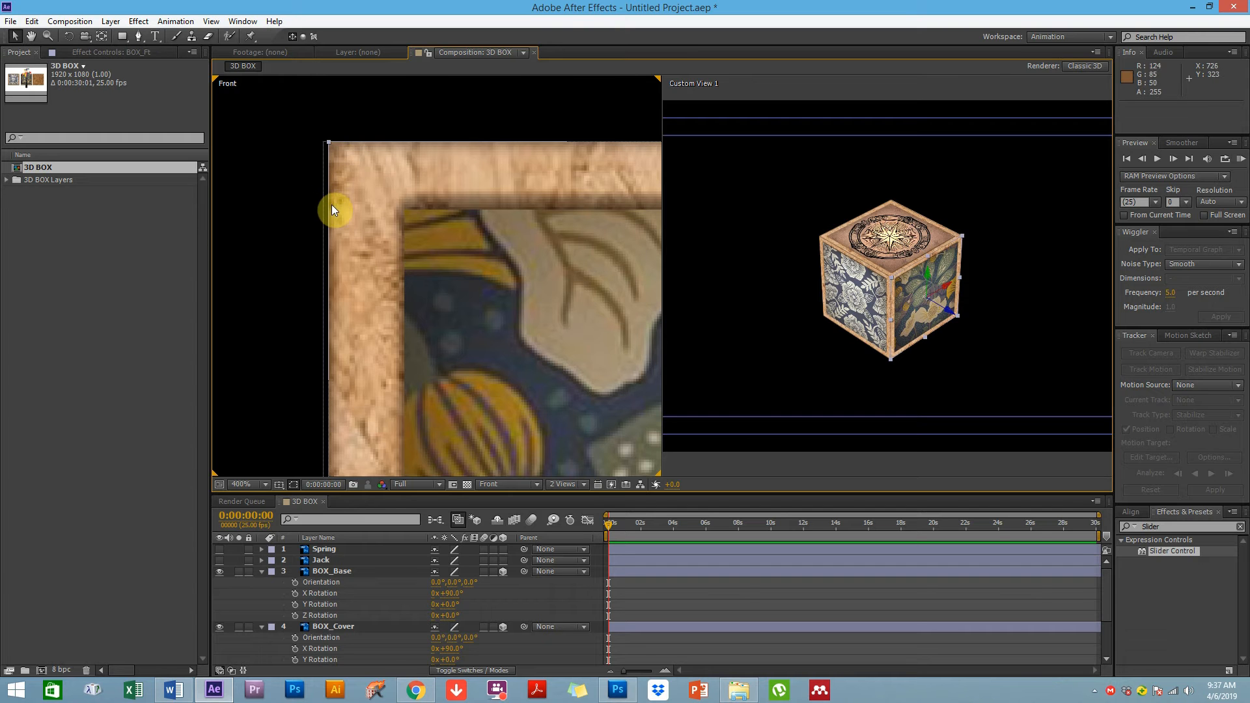
key("space")
left_click_drag(462, 287, 393, 271)
left_click_drag(382, 333, 366, 242)
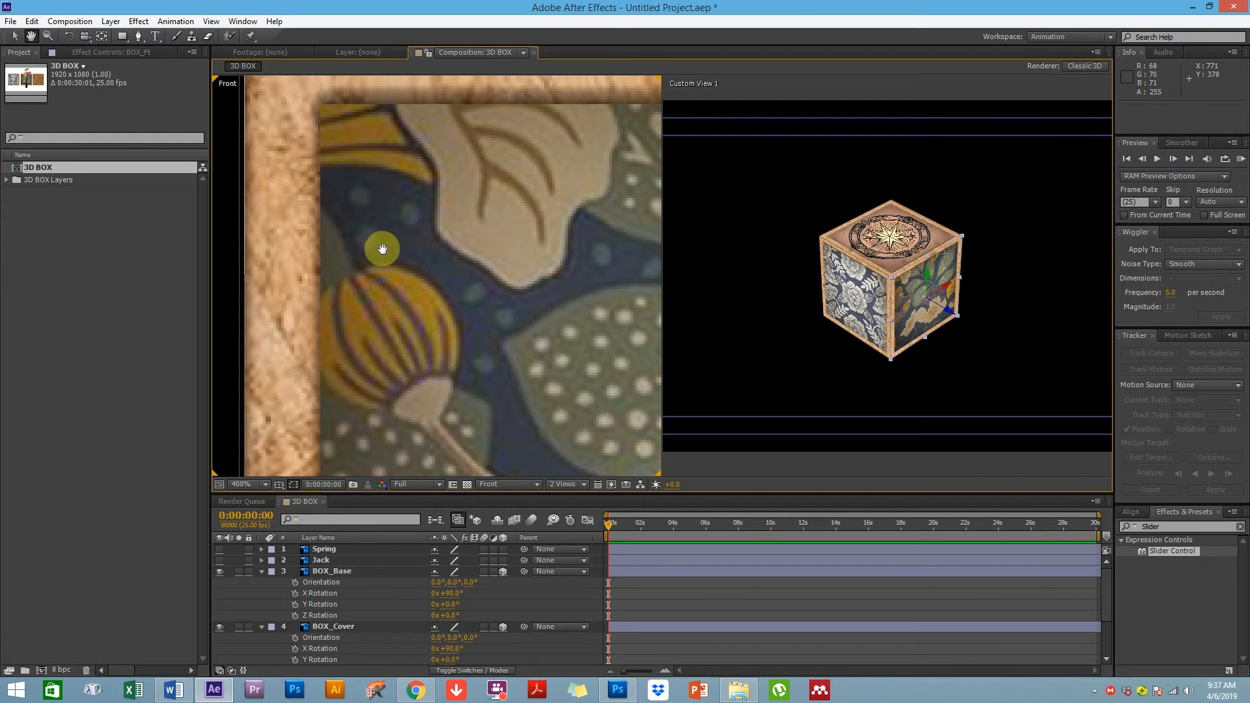
Zoom and pan around the assembled box in Custom View 1 to check it
left_click(843, 385)
scroll(940, 290, "up", 4)
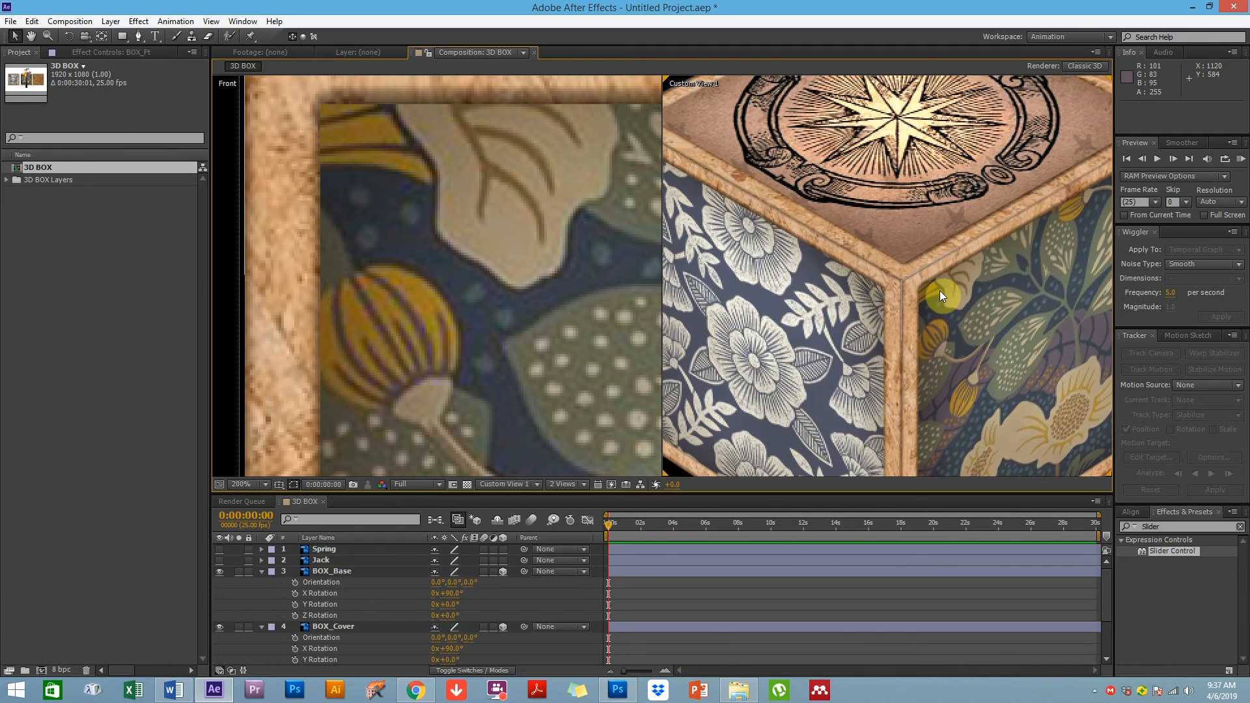
scroll(939, 290, "down", 2)
scroll(925, 318, "down", 2)
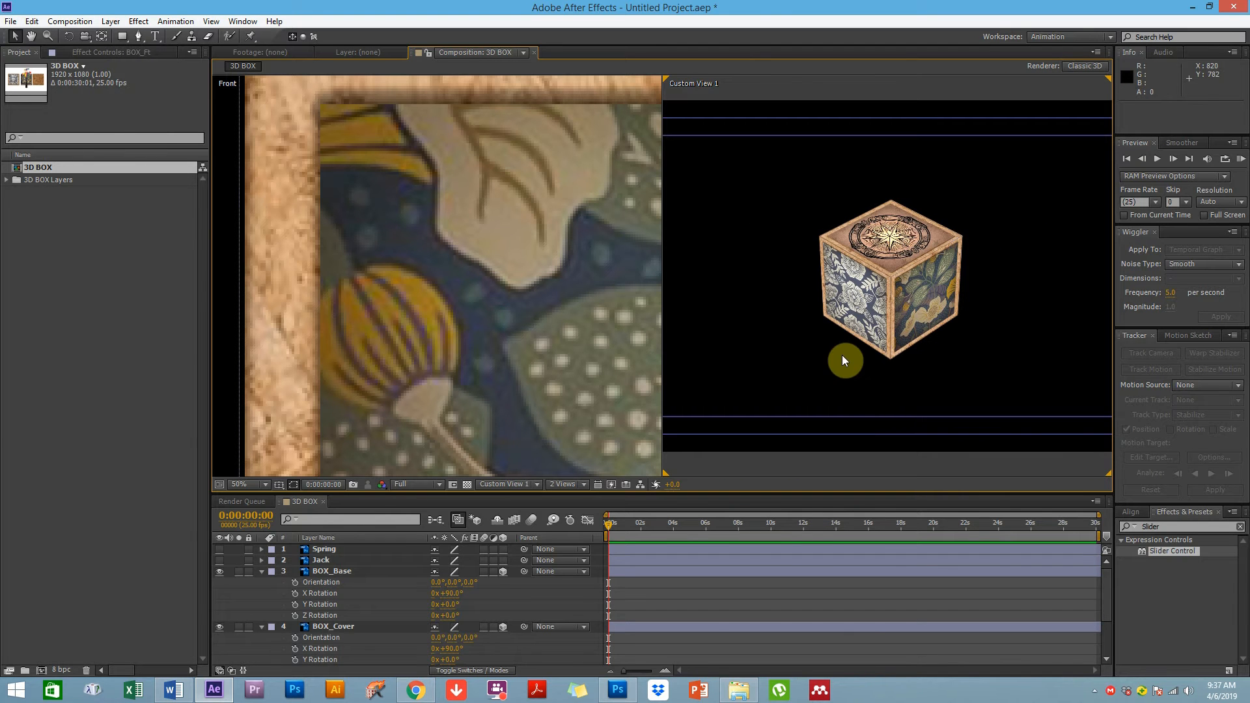
key("space")
left_click_drag(988, 334, 1010, 349)
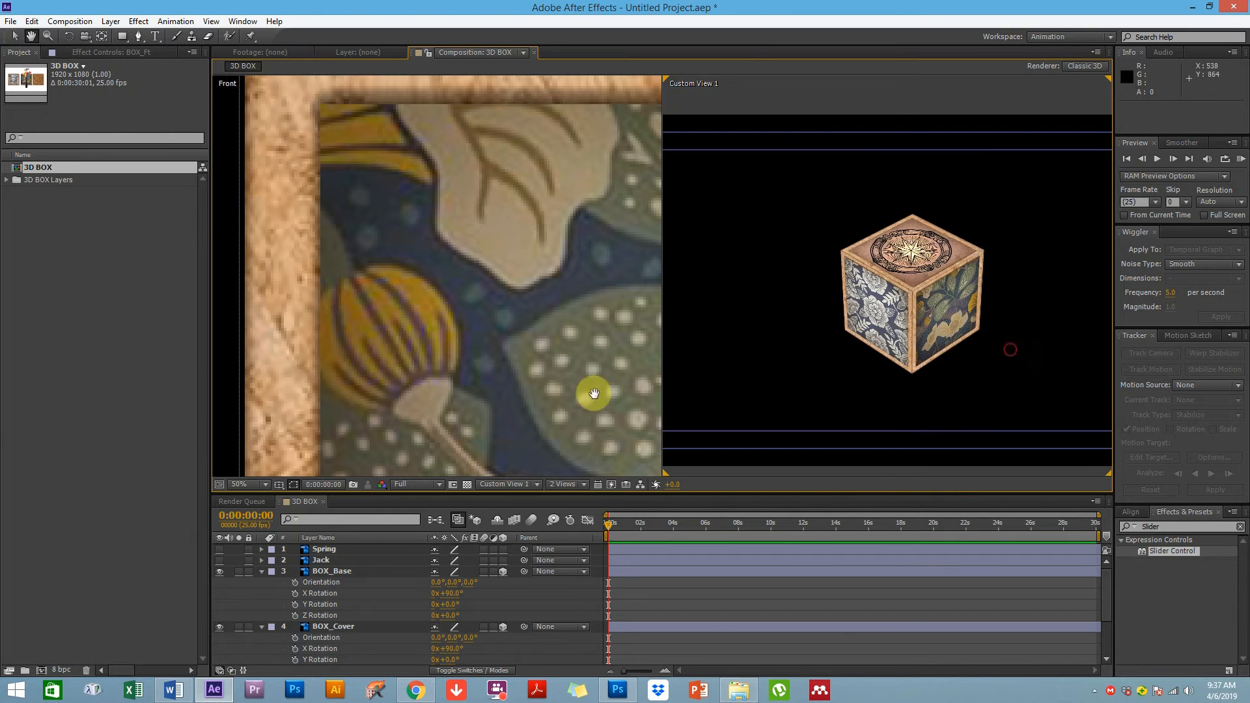
scroll(558, 349, "down", 3)
left_click(857, 355)
key("space")
mouse_move(1015, 374)
left_mouse_down()
mouse_move(968, 333)
mouse_move(1023, 381)
left_mouse_up()
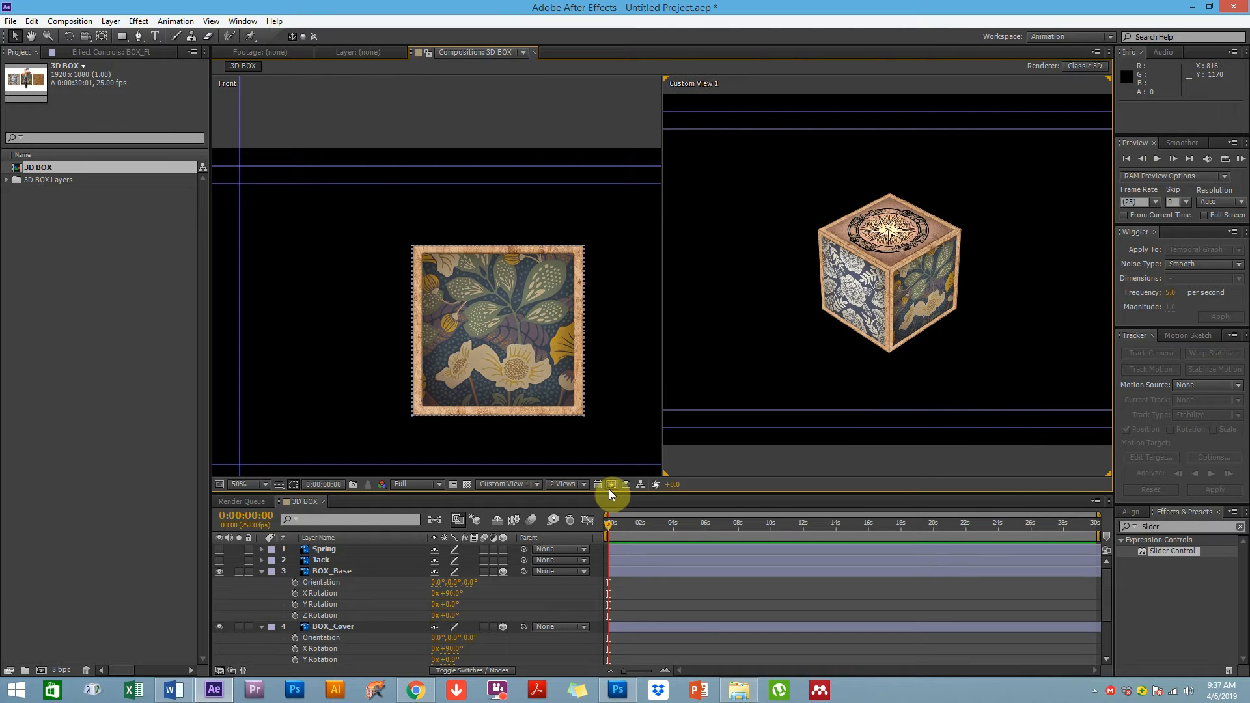
Switch the second view to Custom View 3 and collapse the BOX_Base and BOX_Cover properties
left_click(516, 483)
left_click(538, 622)
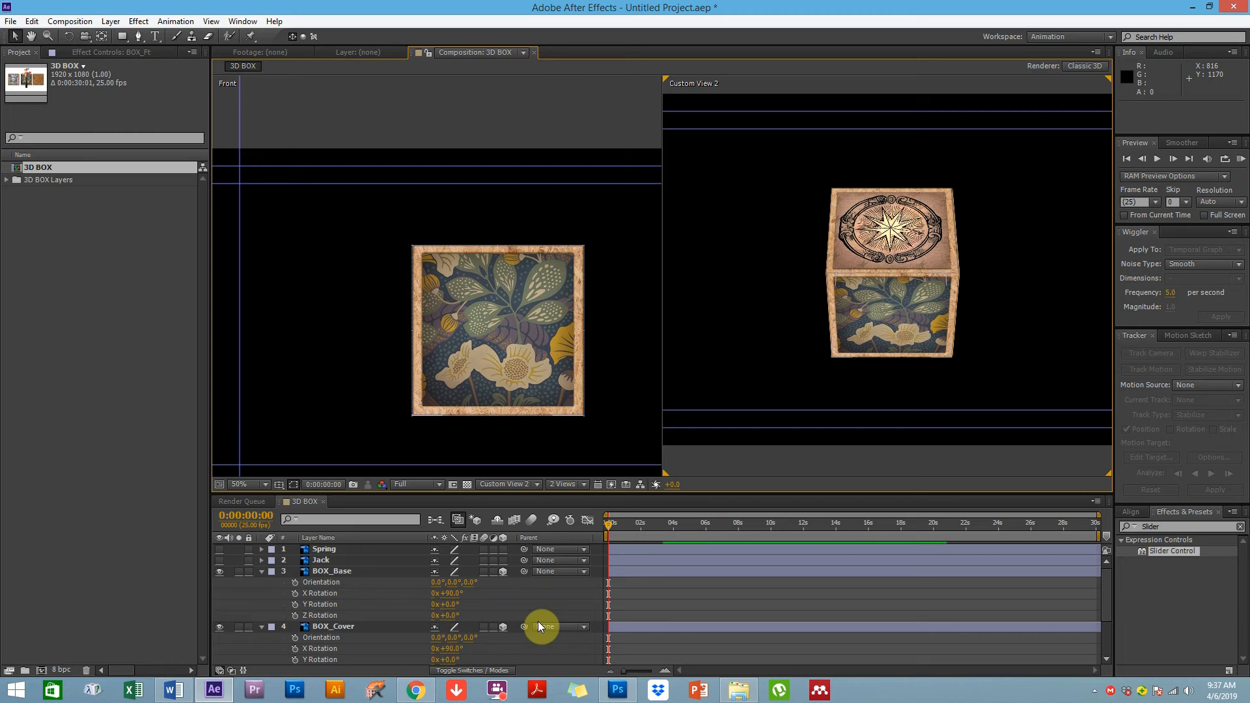
left_click(506, 484)
left_click(523, 640)
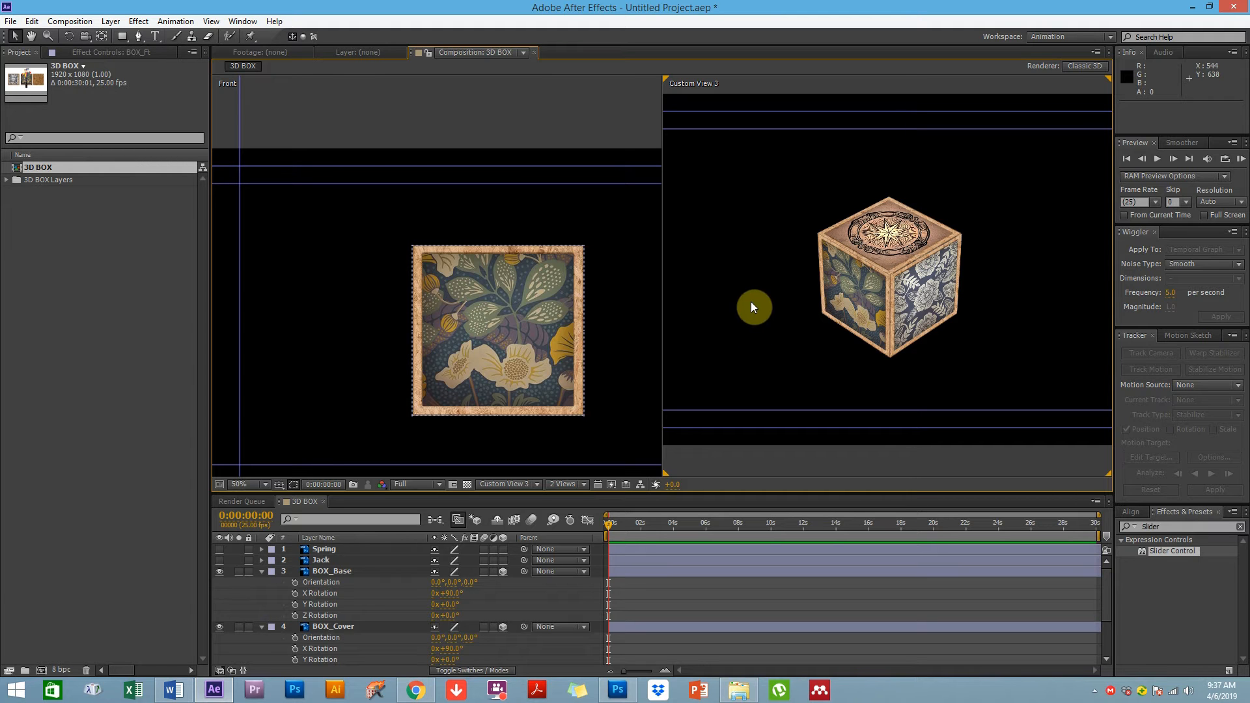
left_click(262, 575)
left_click(261, 582)
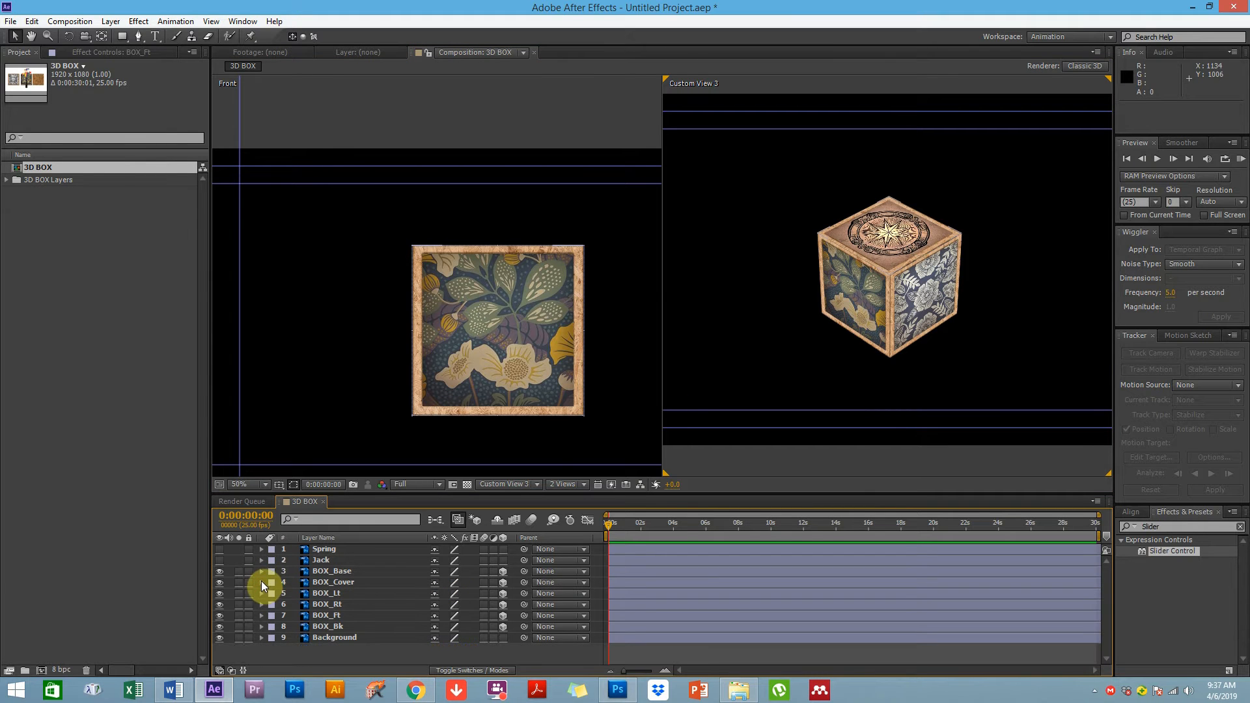
Try rotating the BOX_Cover lid about its X axis, then undo the change
left_click(324, 584)
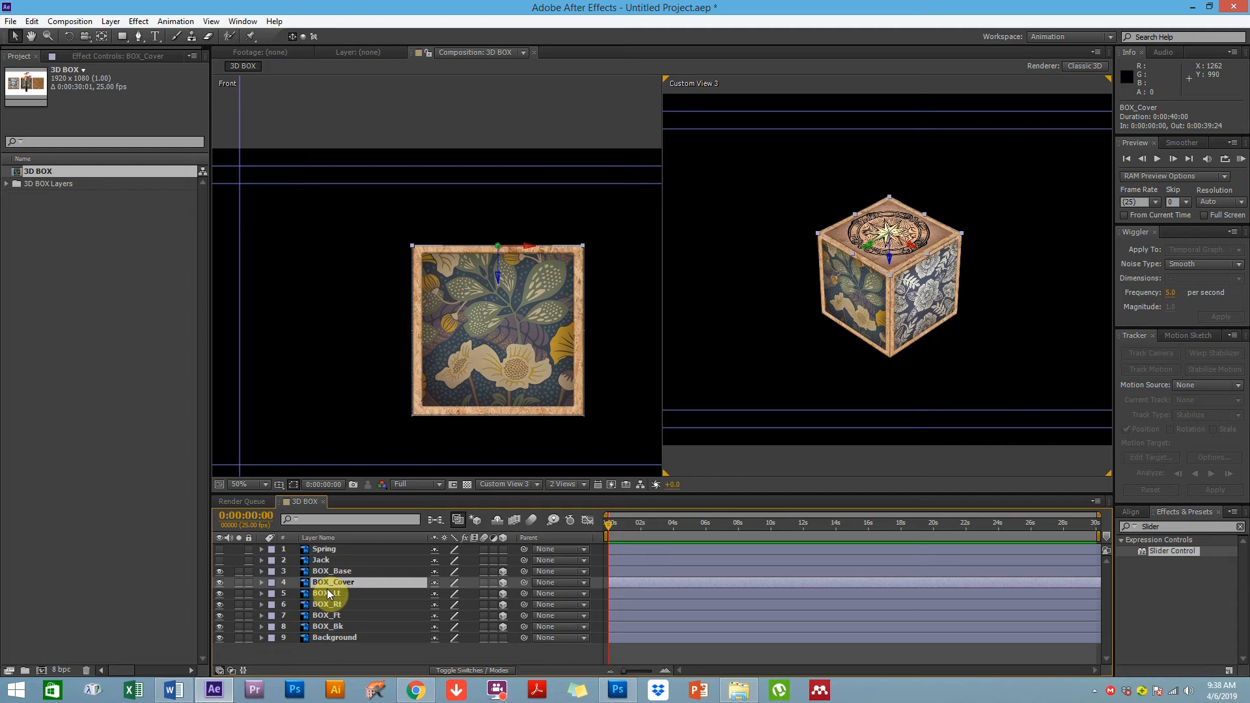
key("r")
left_click_drag(460, 603, 432, 600)
key("ctrl+z")
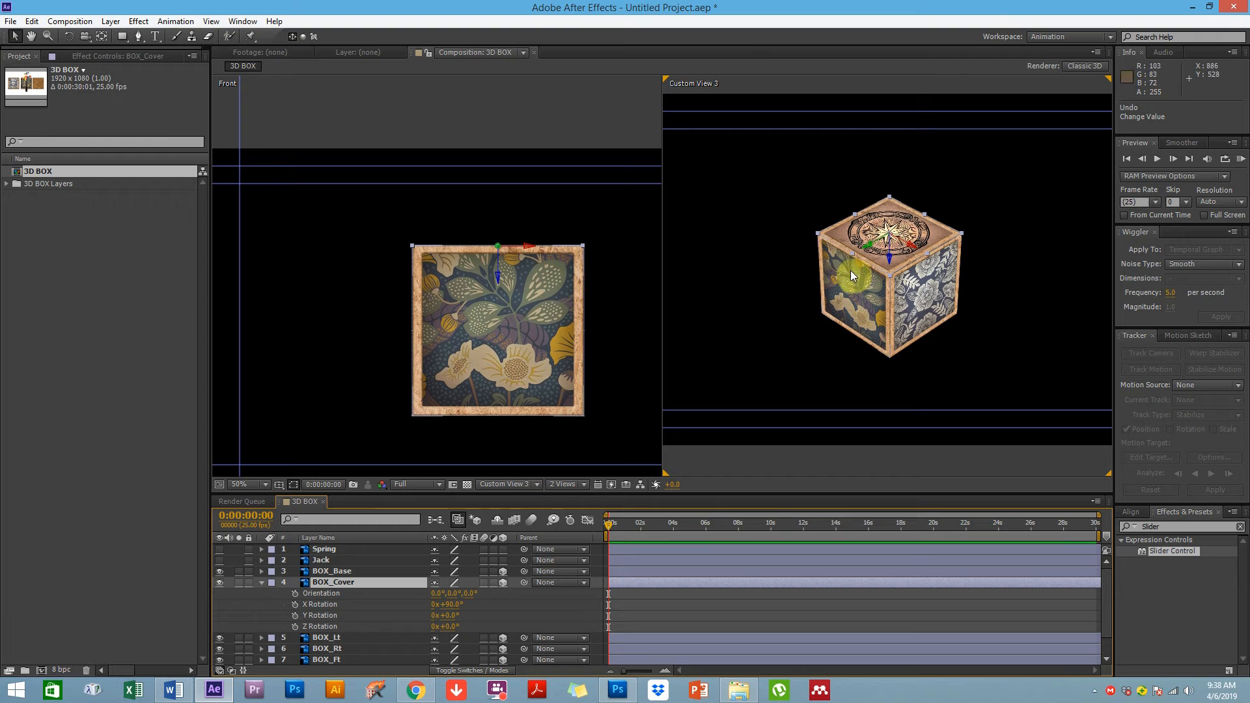
Switch the left view to Top and move the lid's anchor point to its back edge for hinging
left_click(452, 455)
left_click(493, 483)
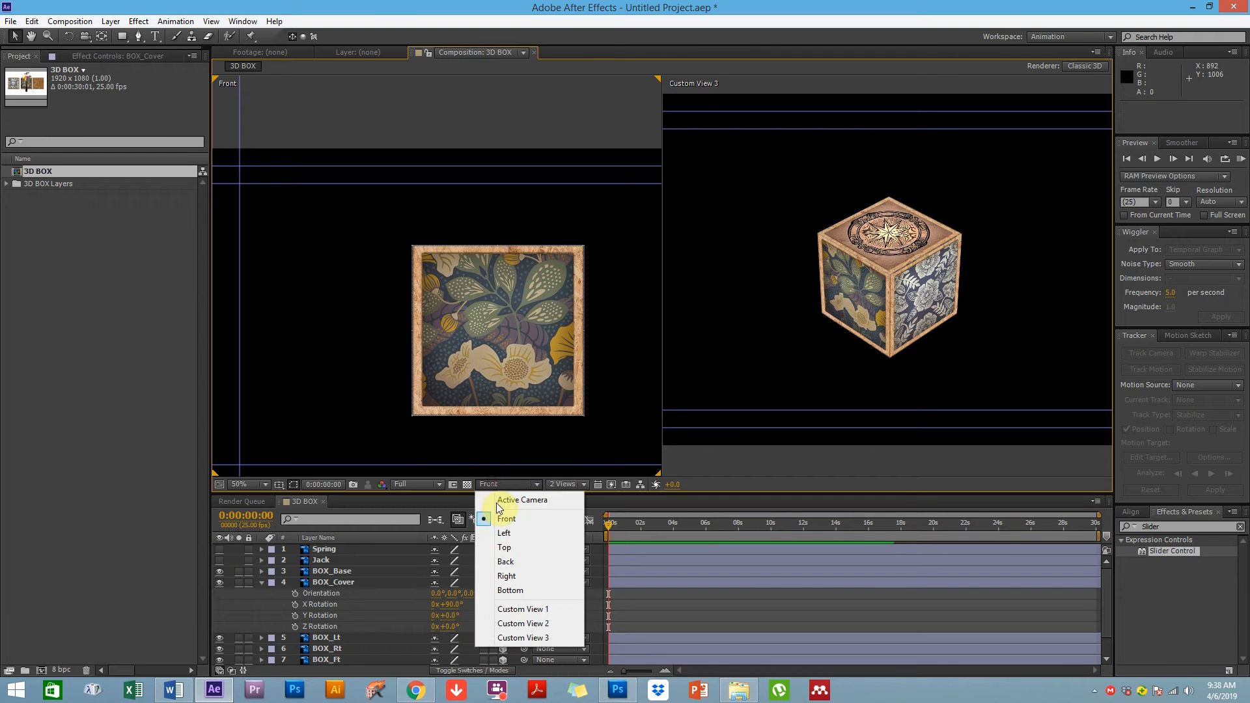
left_click(511, 547)
left_click(353, 583)
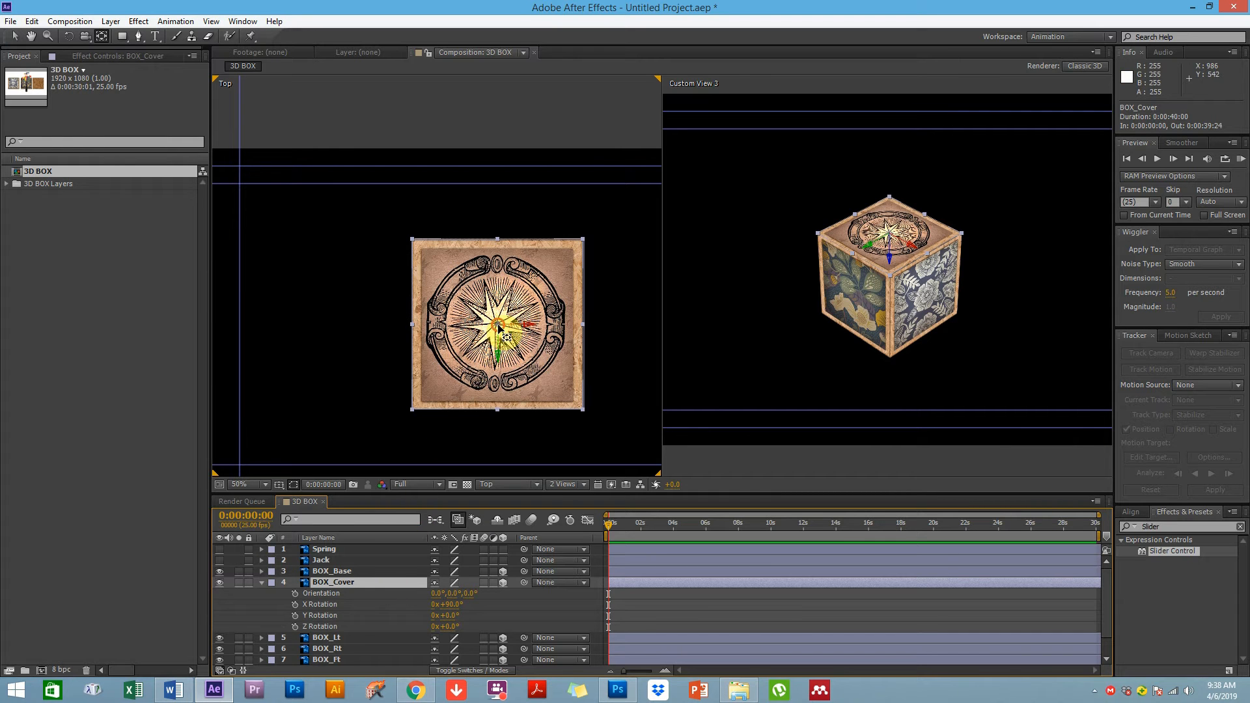
left_click_drag(498, 329, 495, 244)
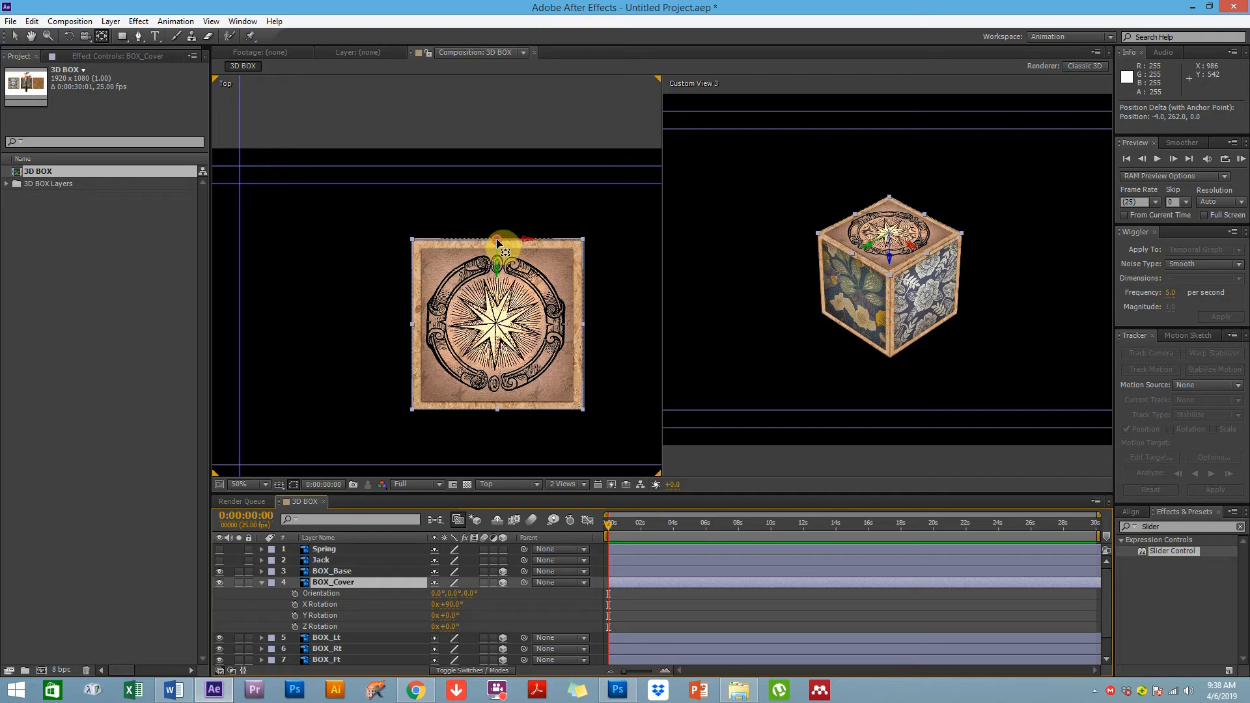
left_click_drag(497, 241, 497, 241)
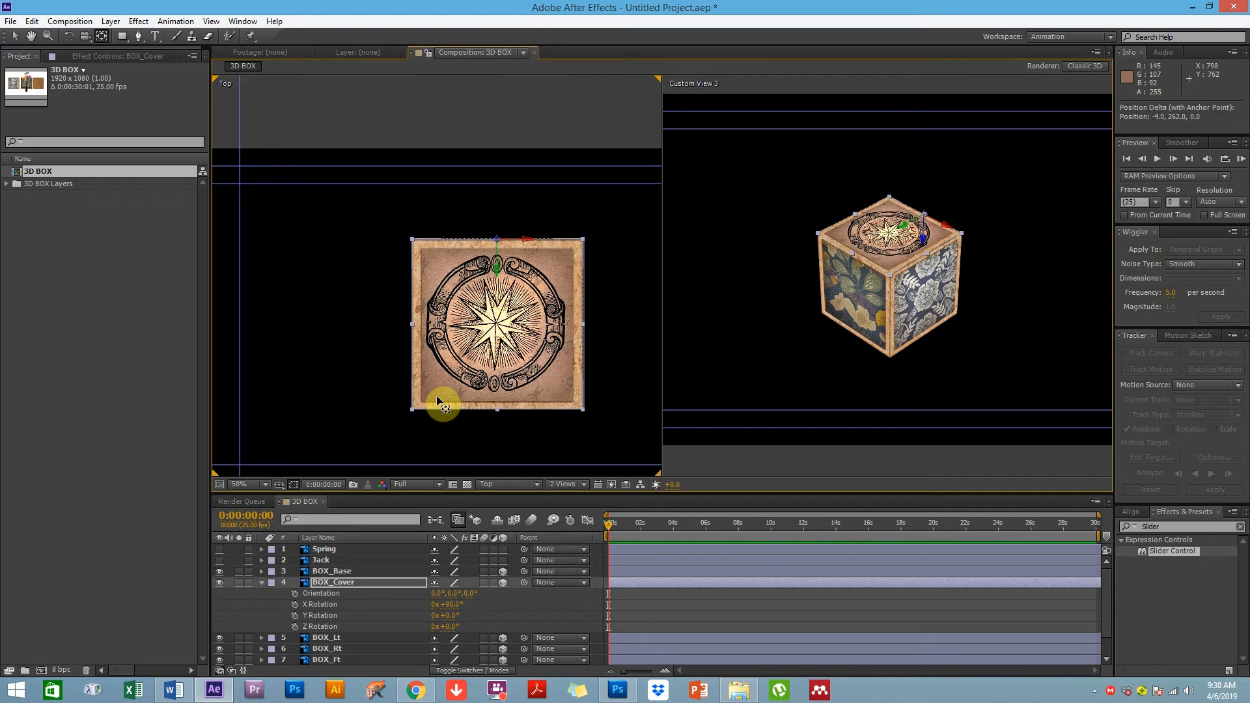
Try rotating the lid about its X axis again with the Selection tool, then undo it
key("v")
mouse_move(456, 606)
left_mouse_down()
mouse_move(465, 599)
mouse_move(431, 610)
left_mouse_up()
key("ctrl+z")
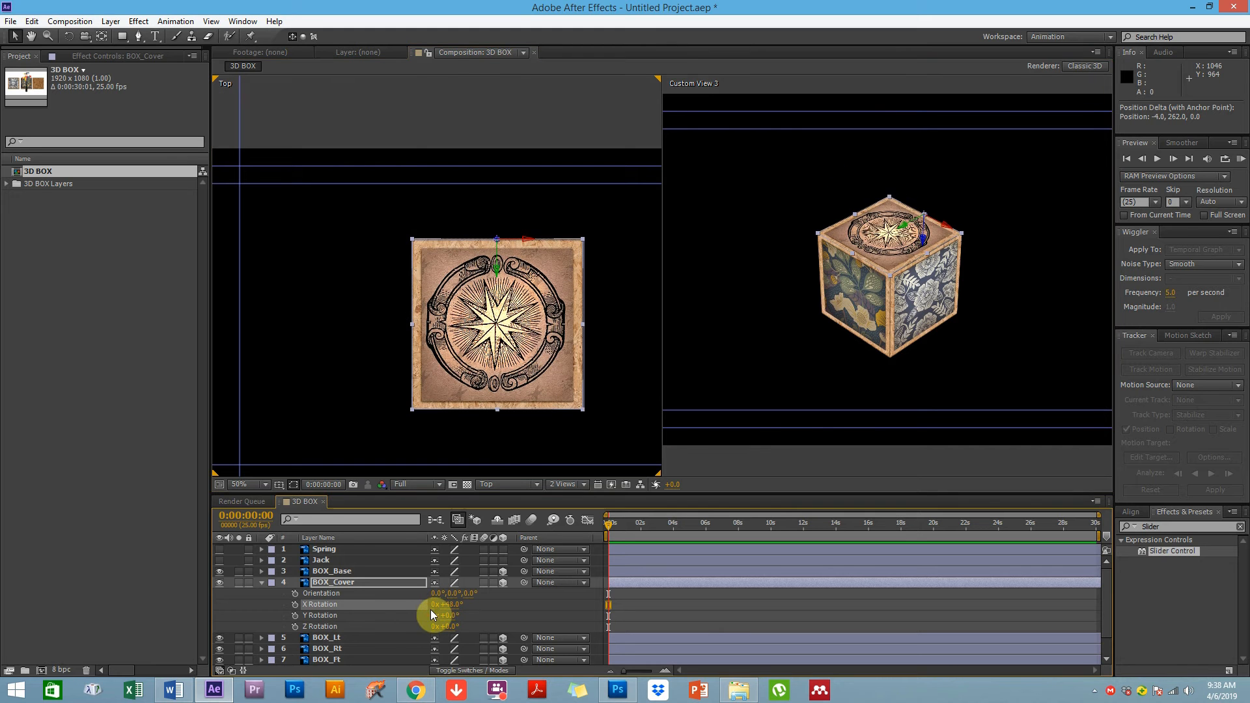
Collapse the BOX_Cover layer's rotation properties and click through the box layers
left_click(338, 343)
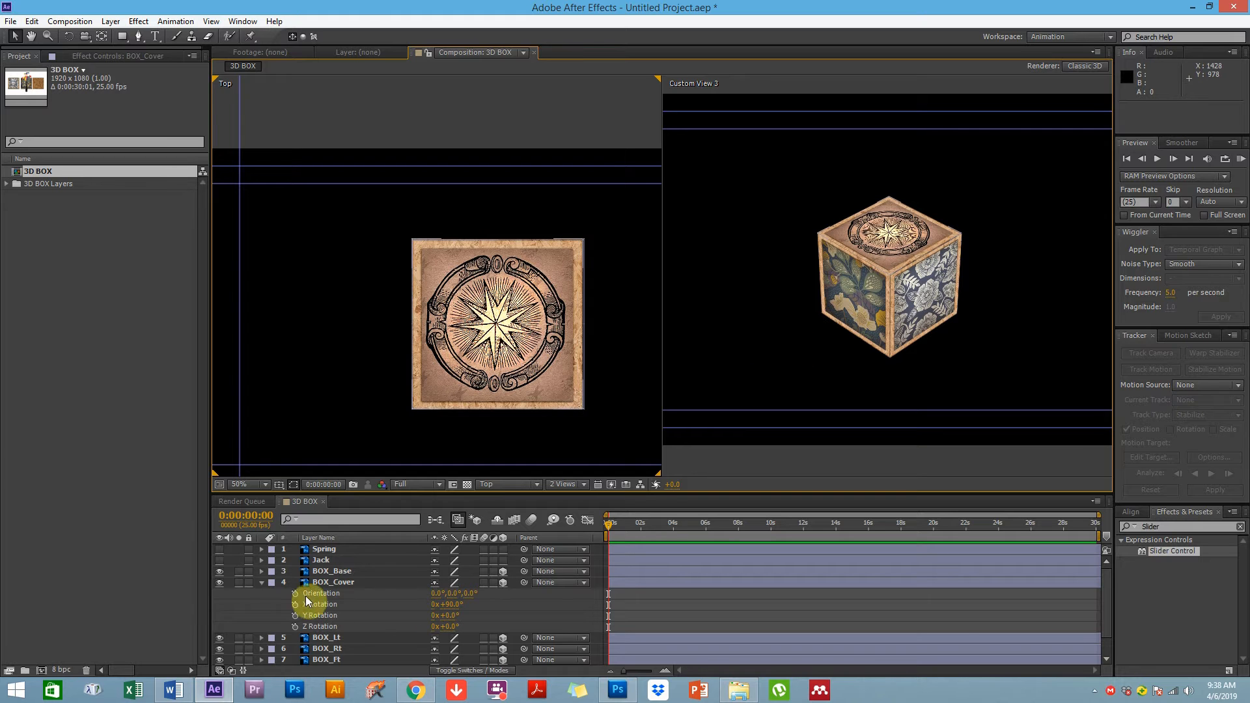
left_click(262, 584)
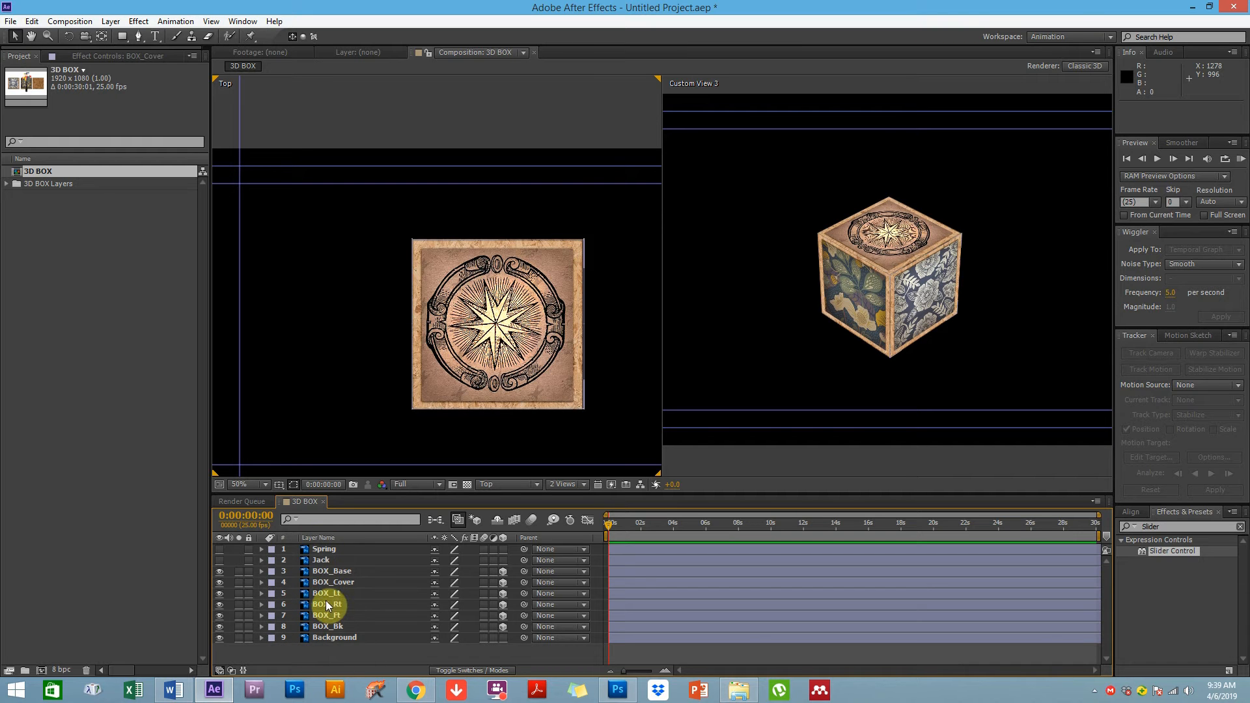
left_click(334, 574)
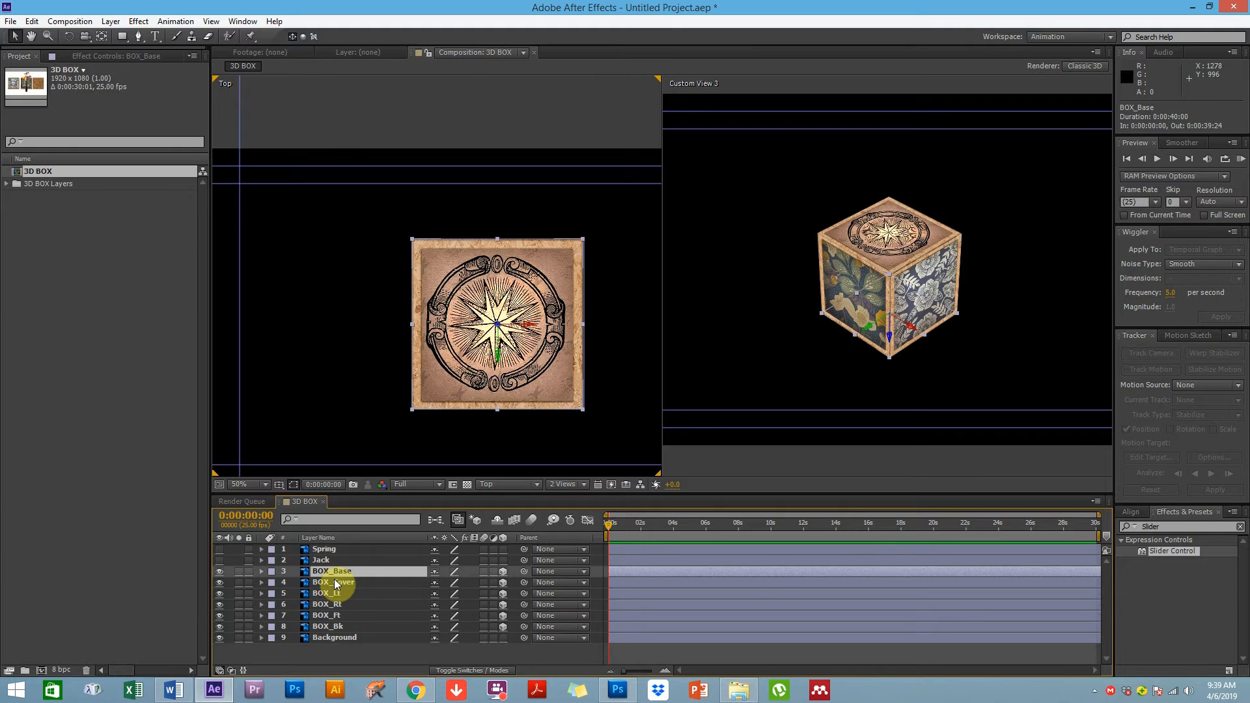
left_click(331, 628)
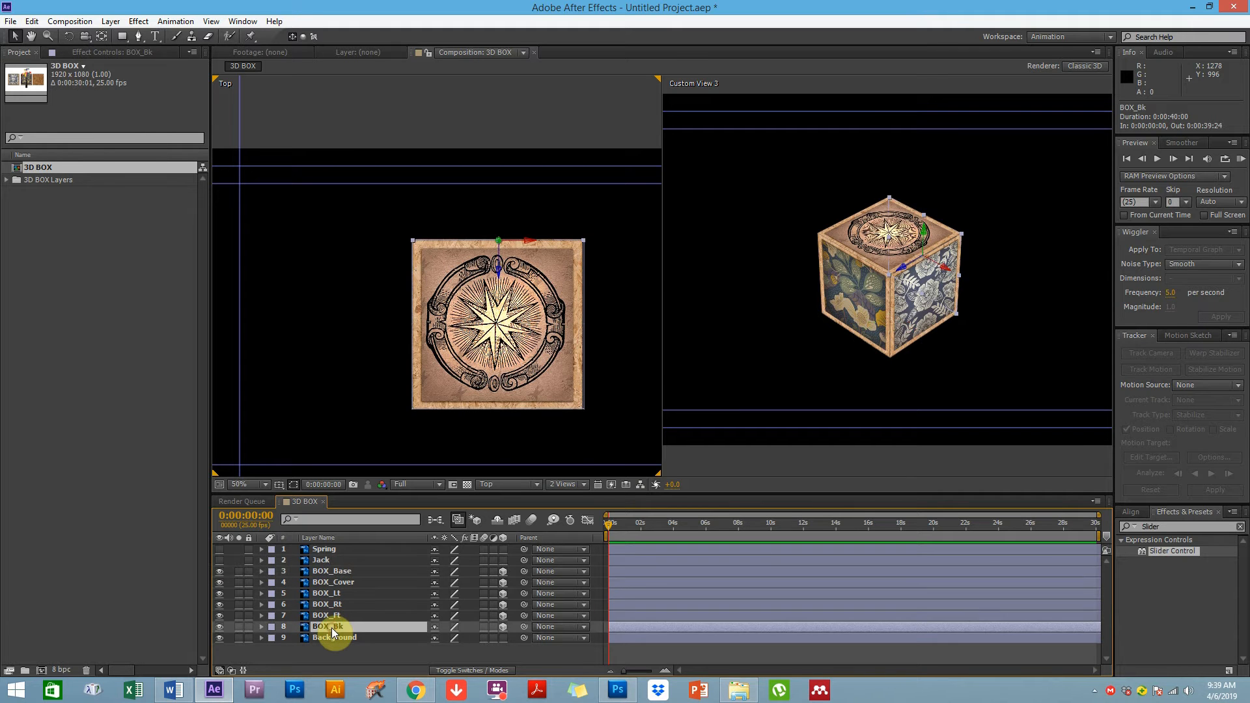
left_click(329, 577)
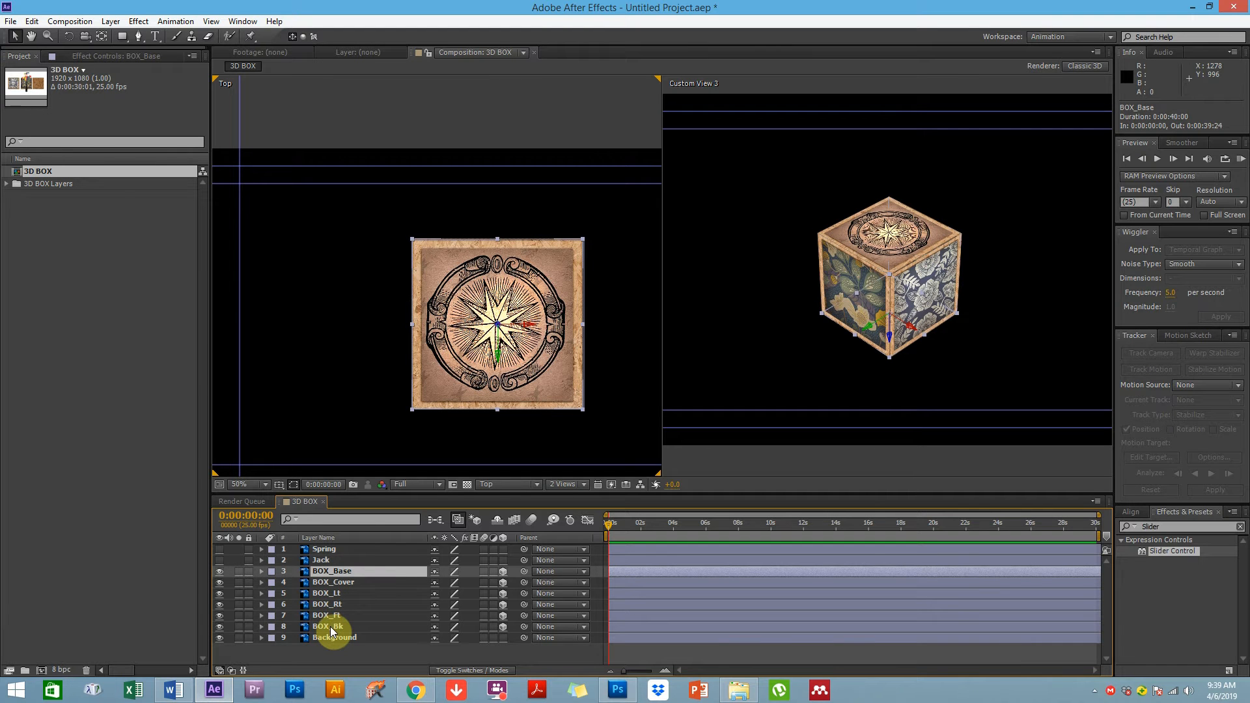
left_click(54, 174)
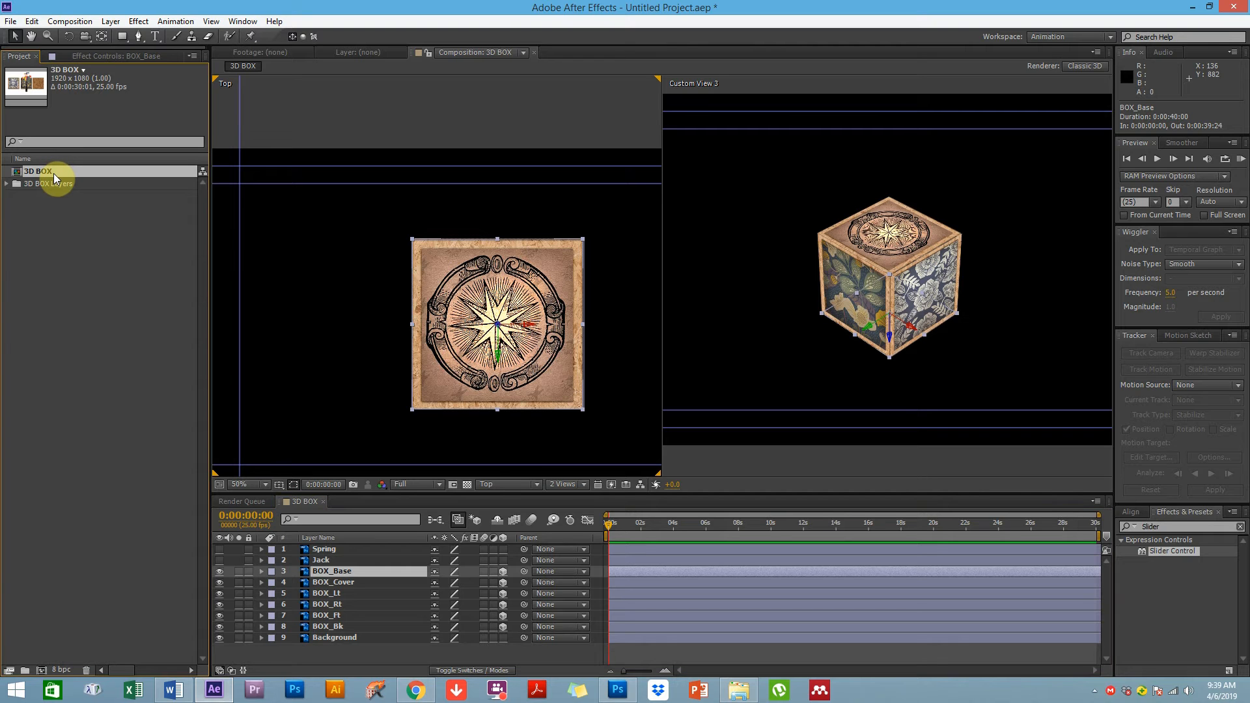
key("Return")
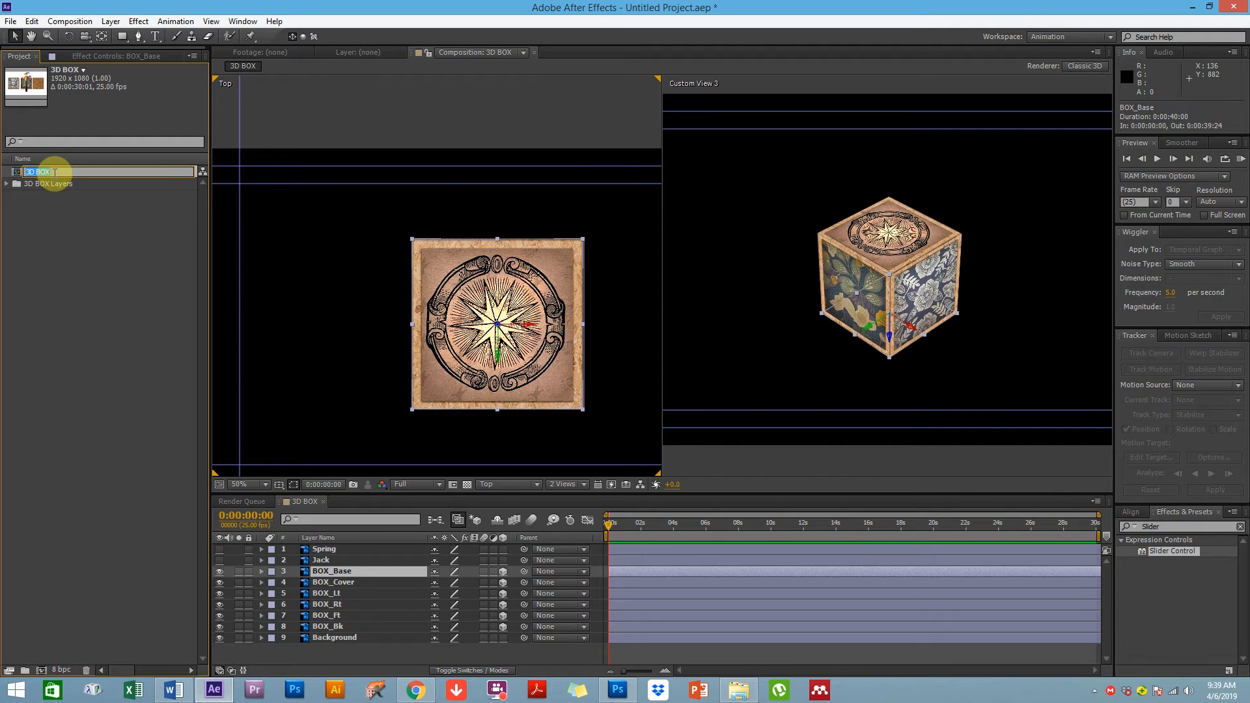
left_click(64, 265)
Create a new composition containing the 3D BOX comp as a nested layer
left_click(41, 174)
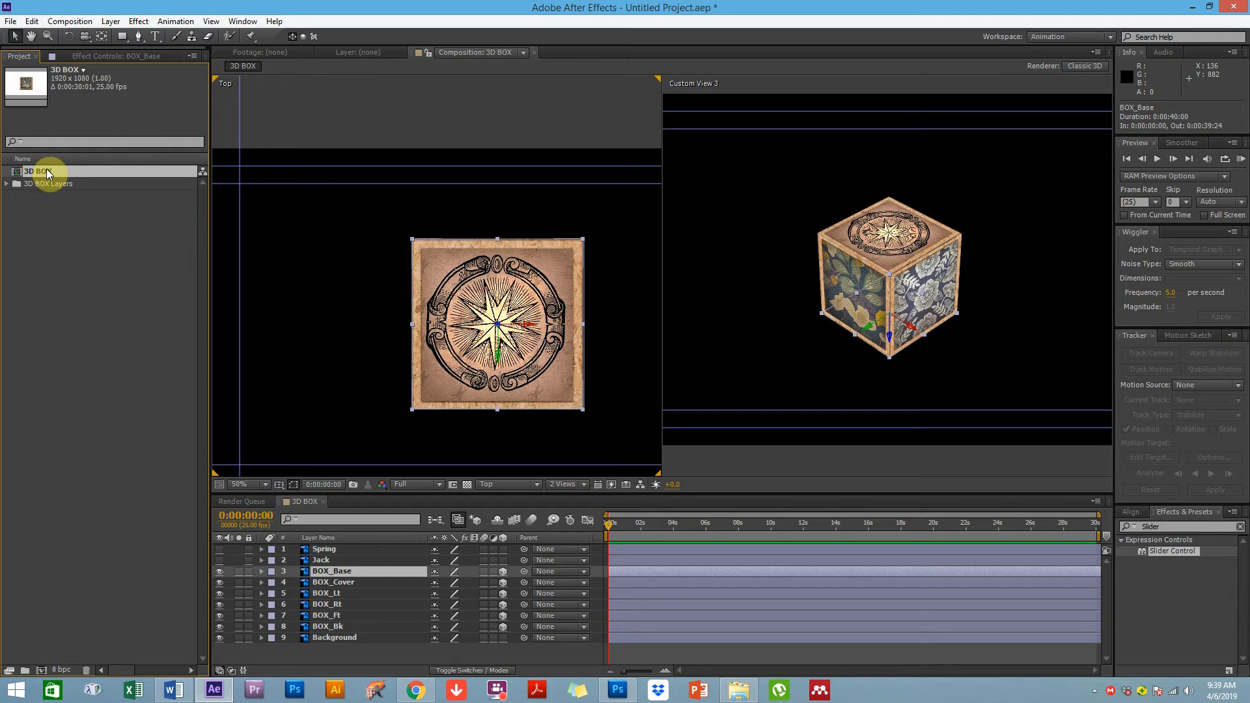
left_click_drag(46, 169, 42, 669)
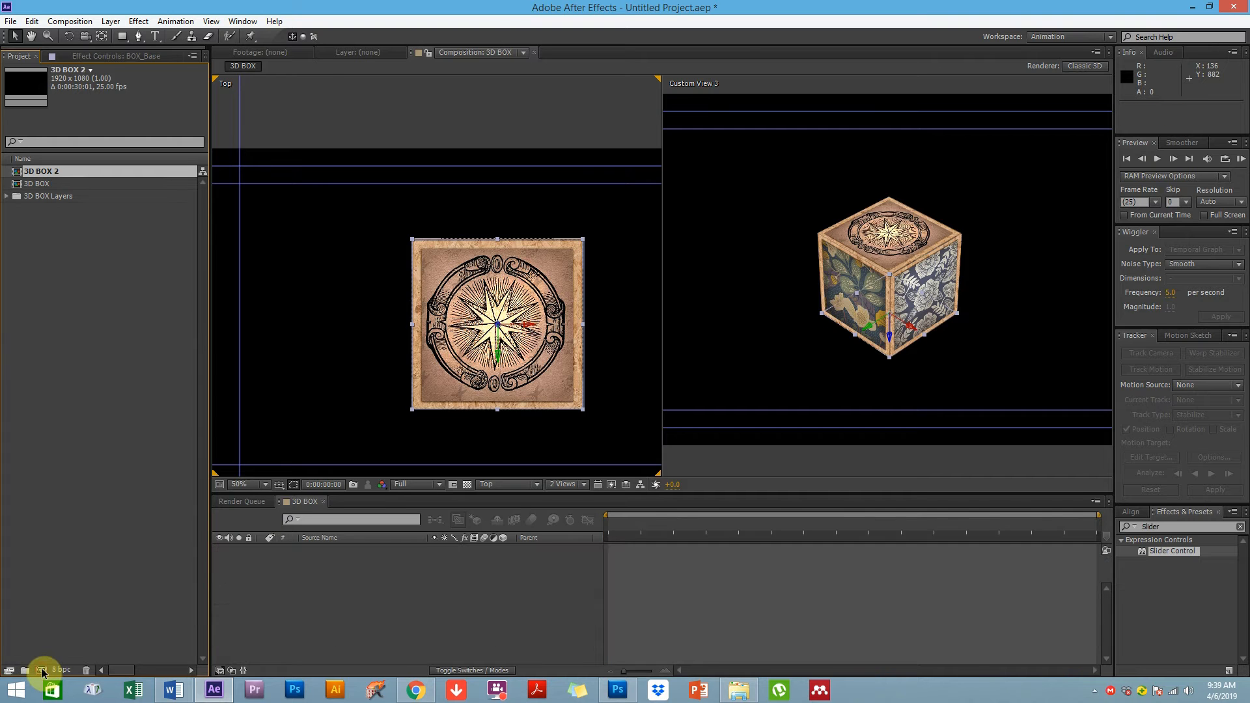
left_click(473, 580)
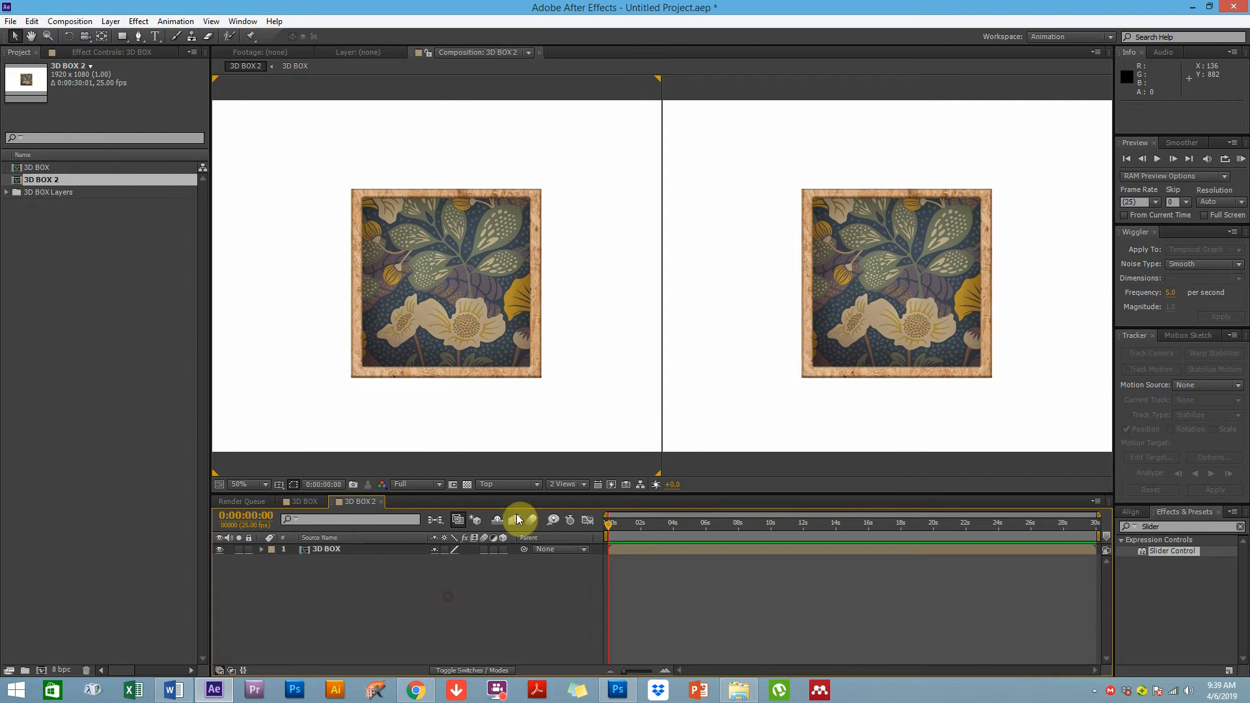
left_click(865, 326)
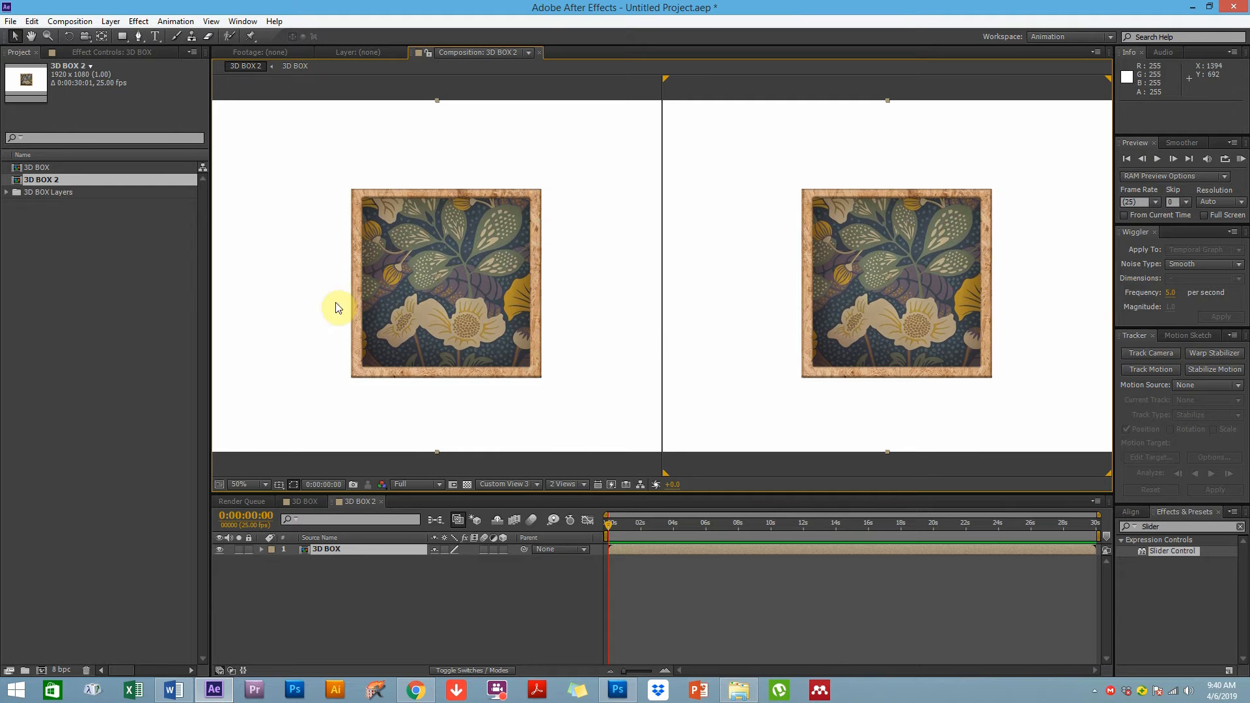
Rename the new composition JACK IN THE BOX SCENE
left_click(54, 181)
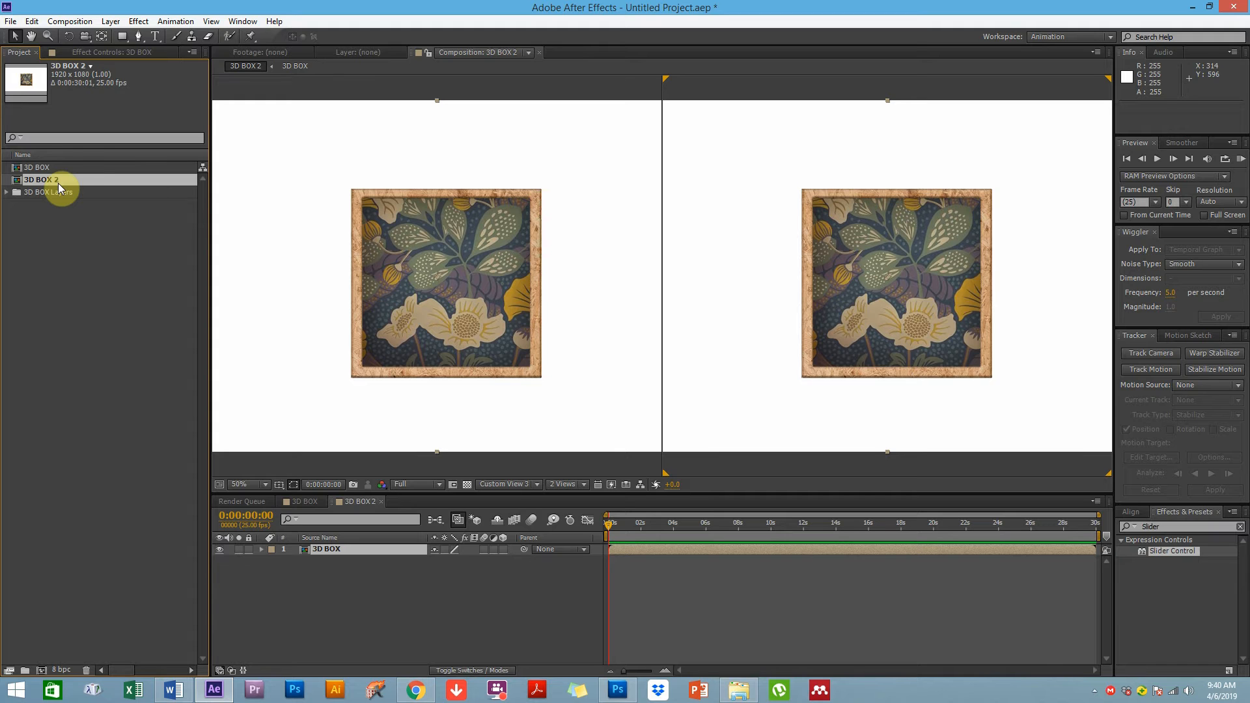
key("Return")
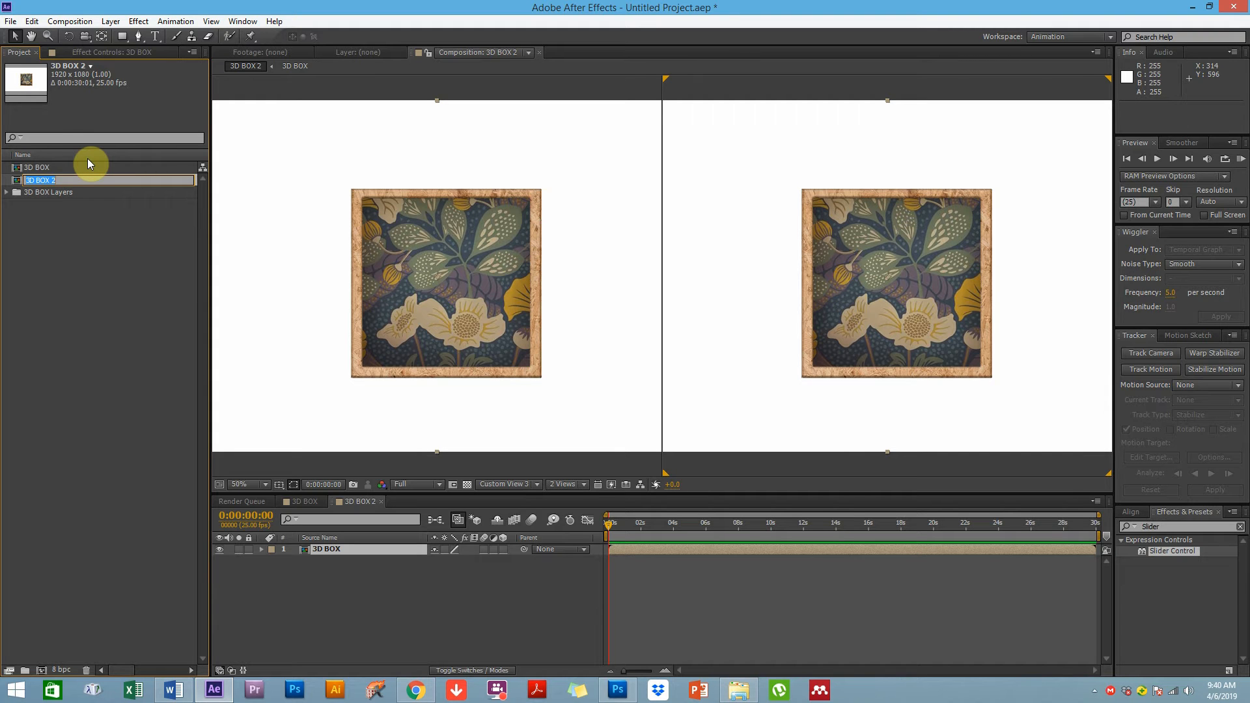
type("JACK IN THE BOX SCENE")
key("Return")
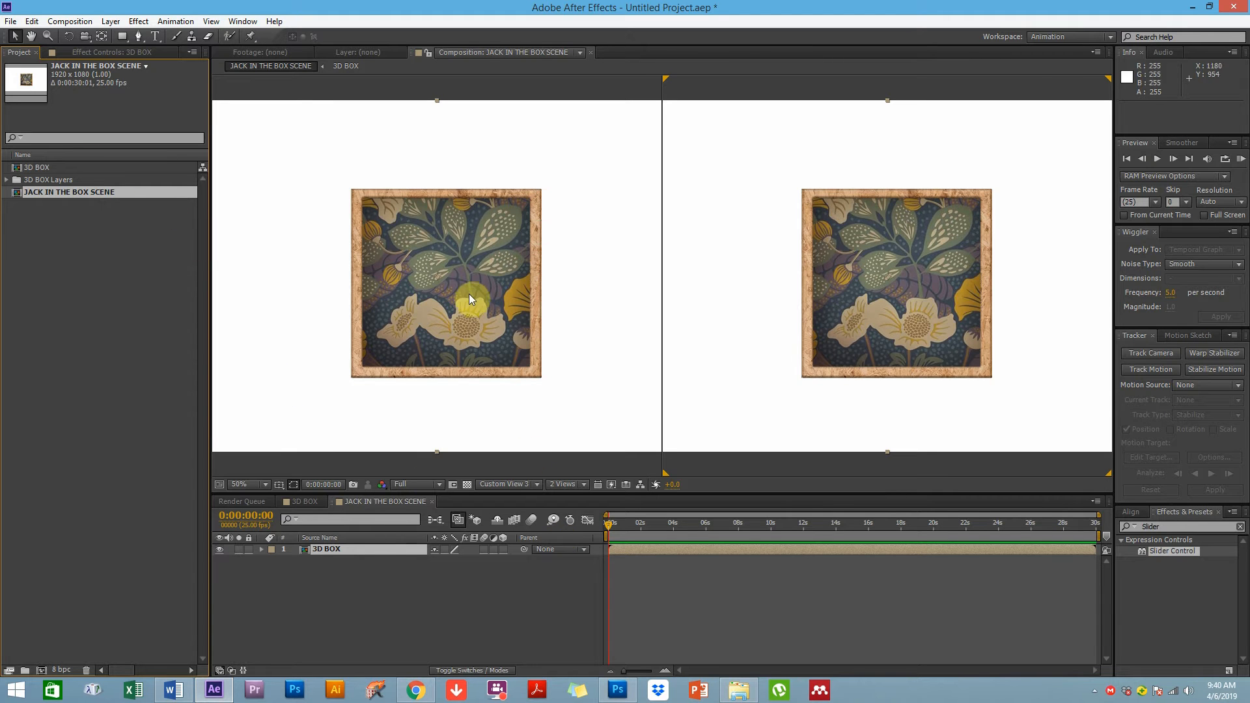
Make the nested 3D BOX layer a 3D layer in the scene composition
left_click(375, 295)
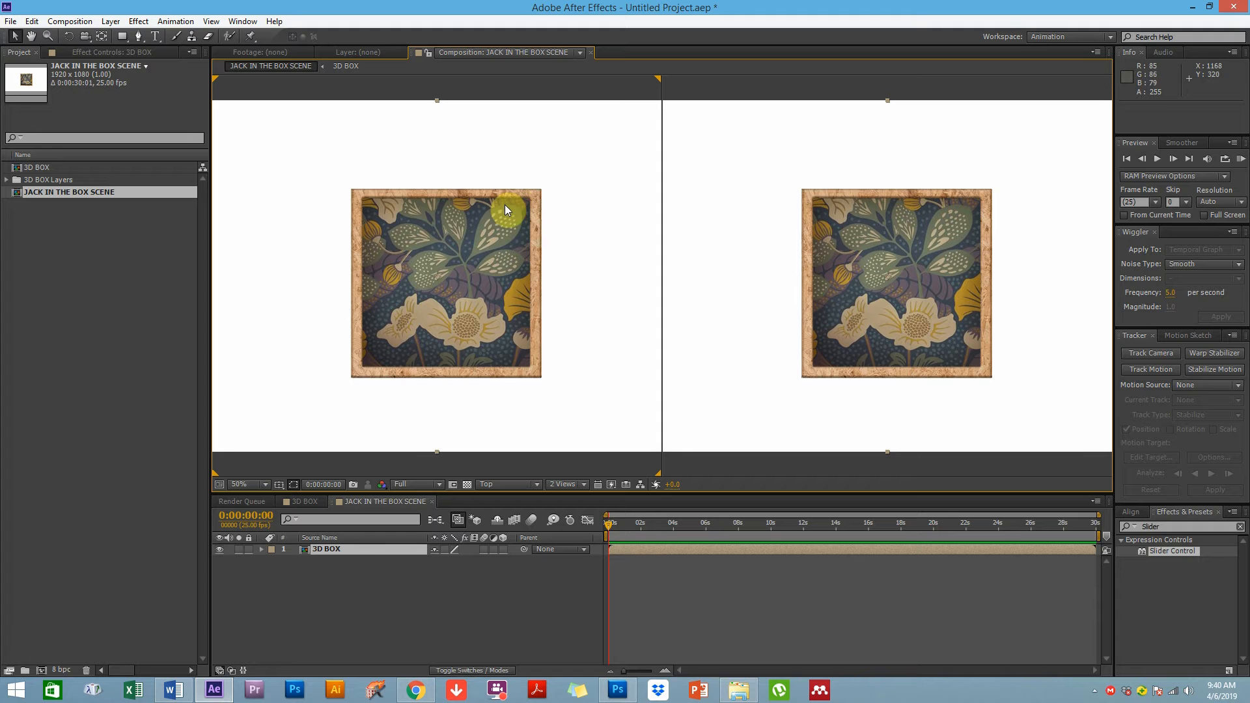
scroll(560, 364, "down", 2)
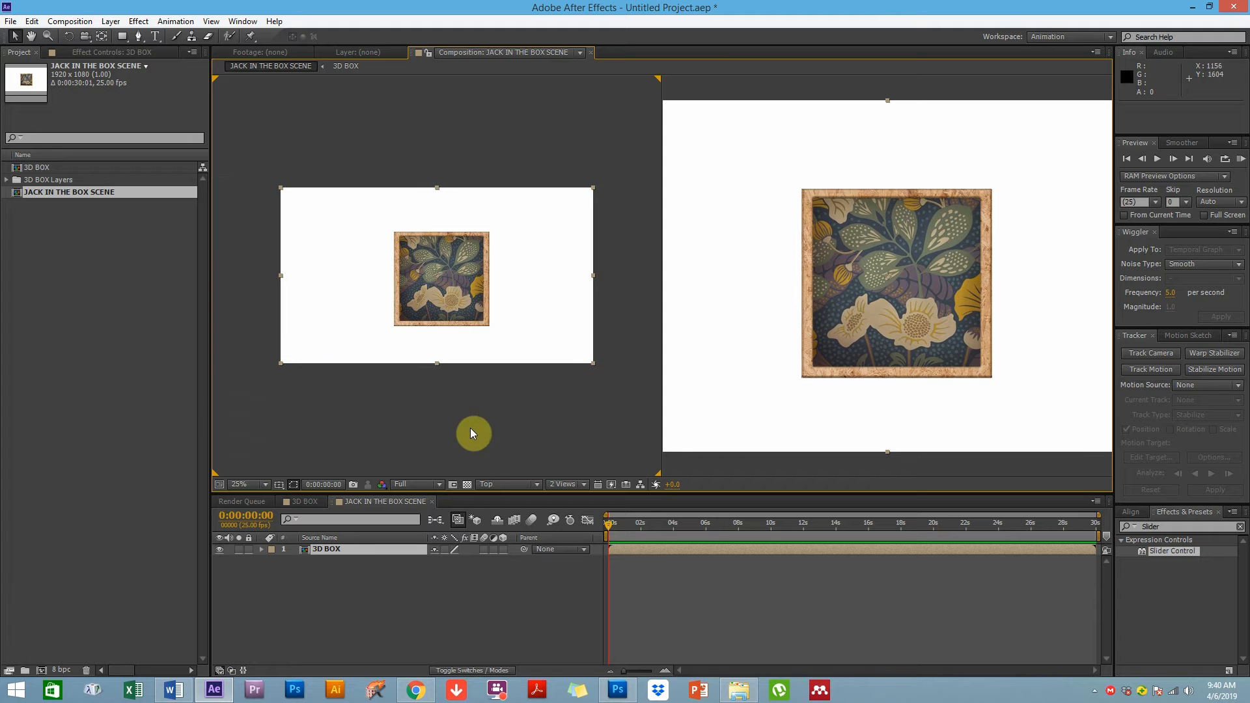
left_click(467, 389)
left_click(437, 272)
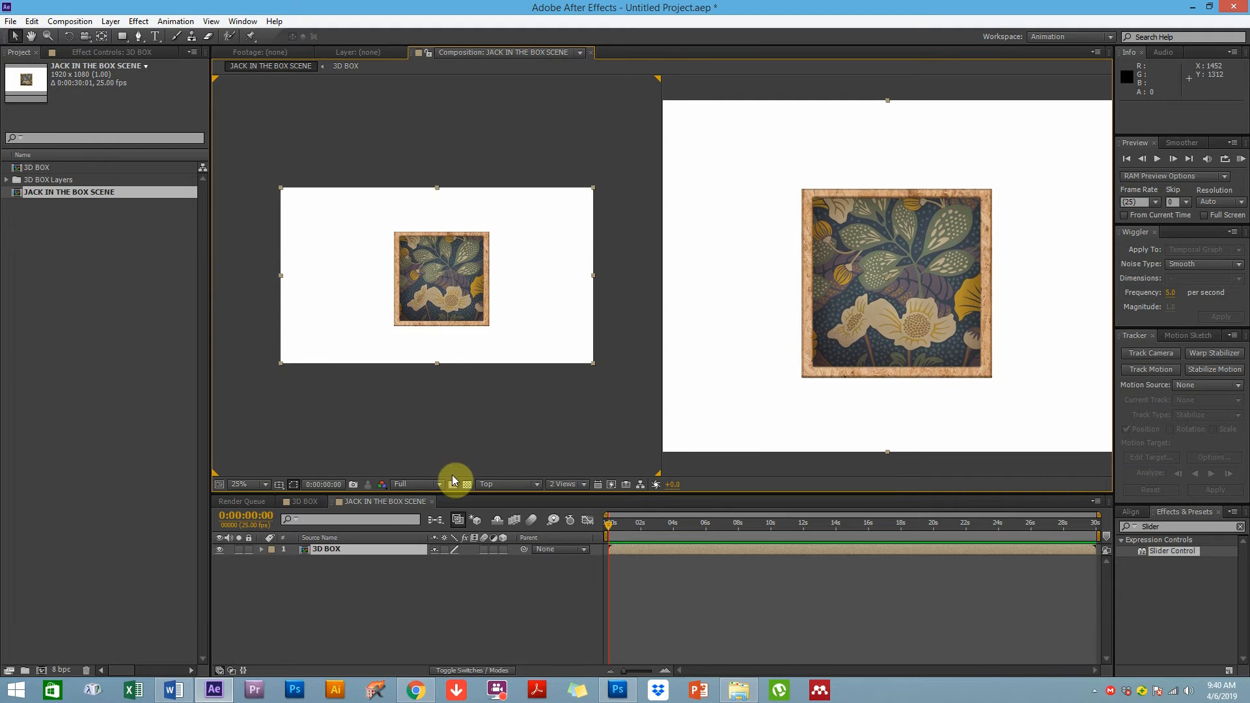
key("s")
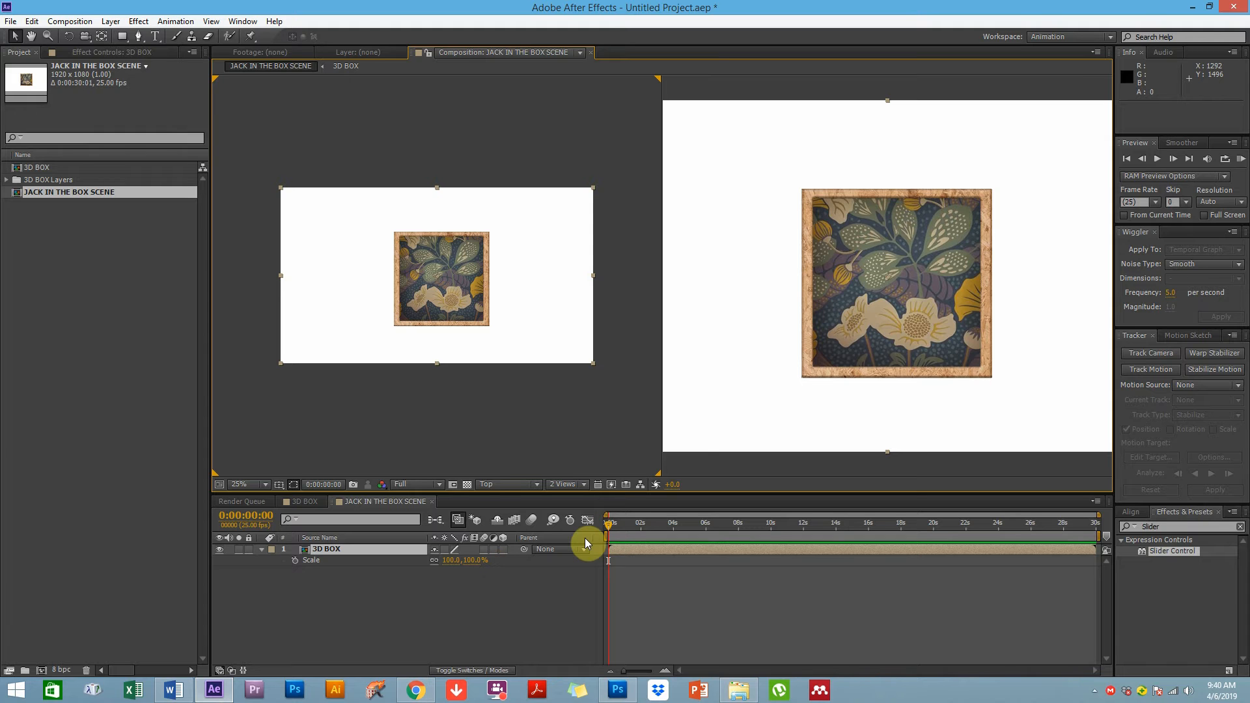
left_click(506, 549)
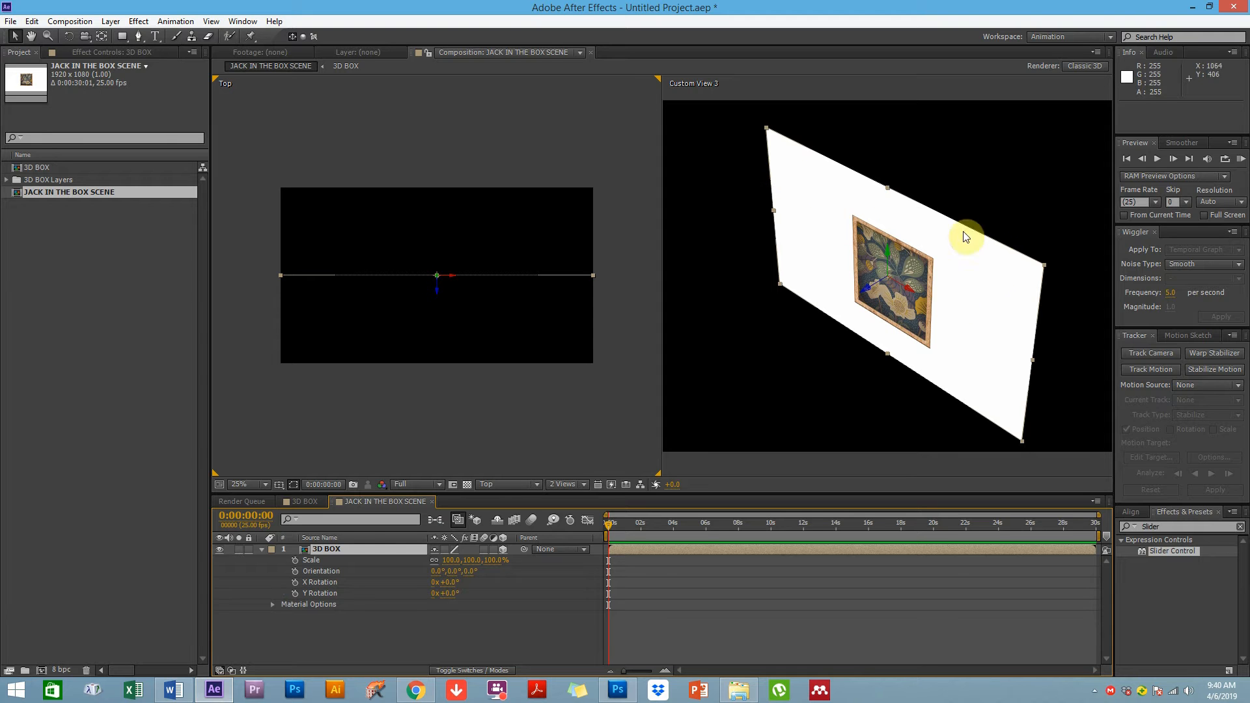
Turn on Collapse Transformations for the nested 3D BOX layer so the cube displays in 3D
left_click_drag(868, 291, 873, 286)
key("ctrl+z")
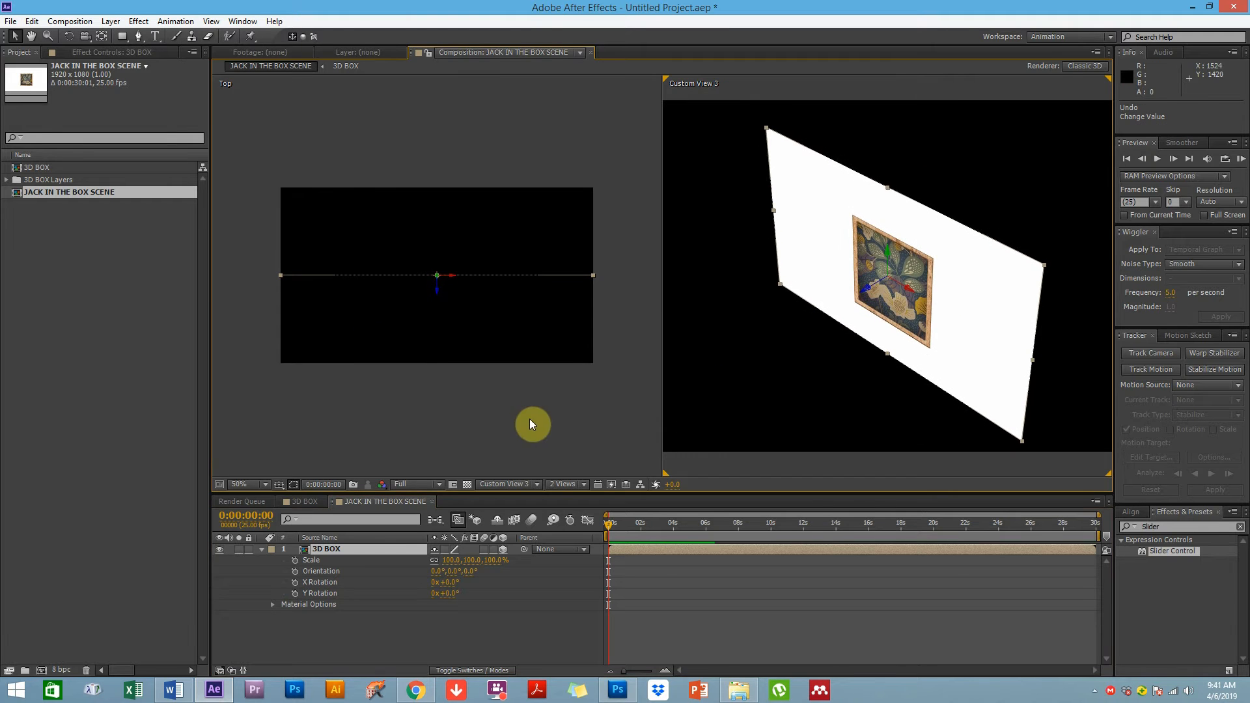
left_click(444, 550)
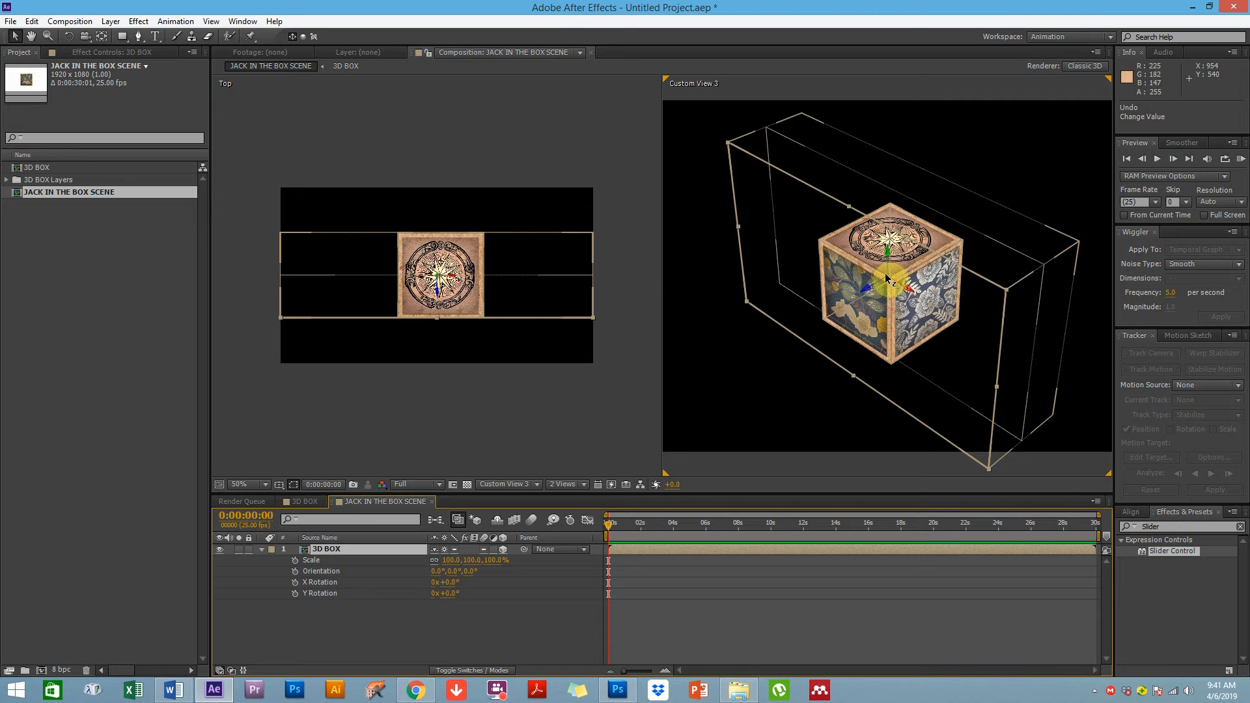
Reorder the timeline tabs so 3D BOX follows JACK IN THE BOX SCENE
left_click_drag(623, 531, 595, 541)
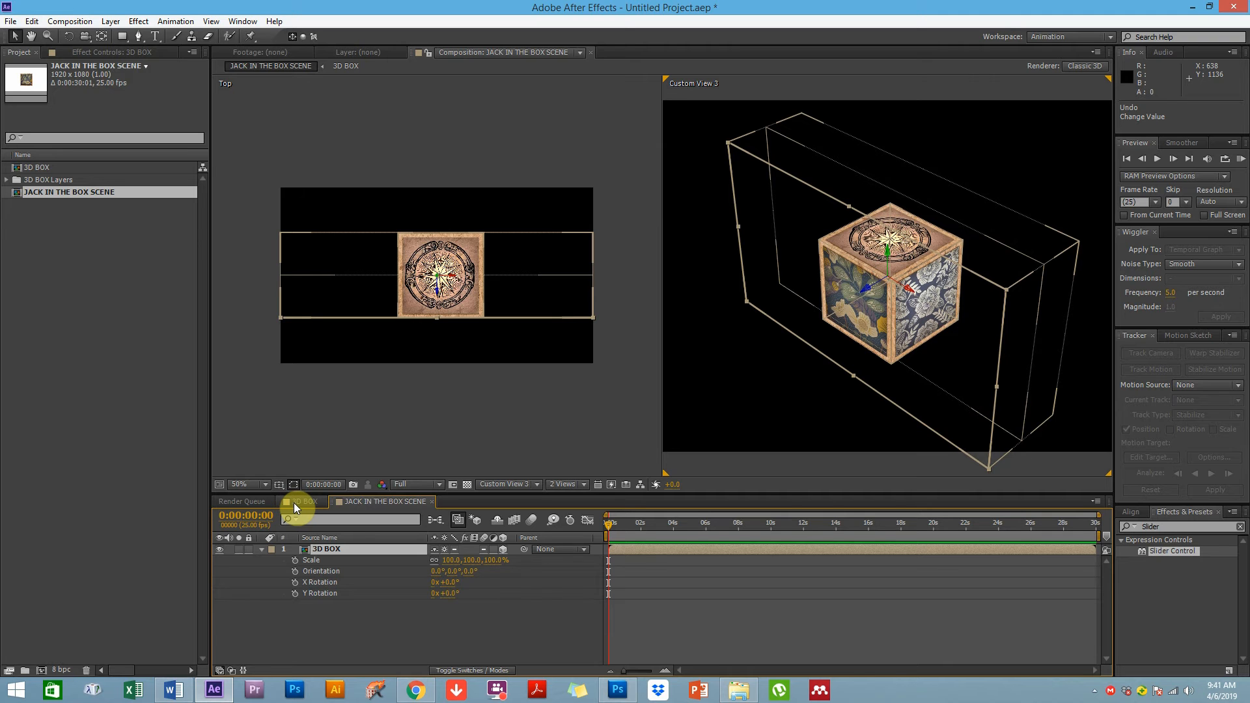
left_click(294, 503)
left_click_drag(389, 503, 471, 498)
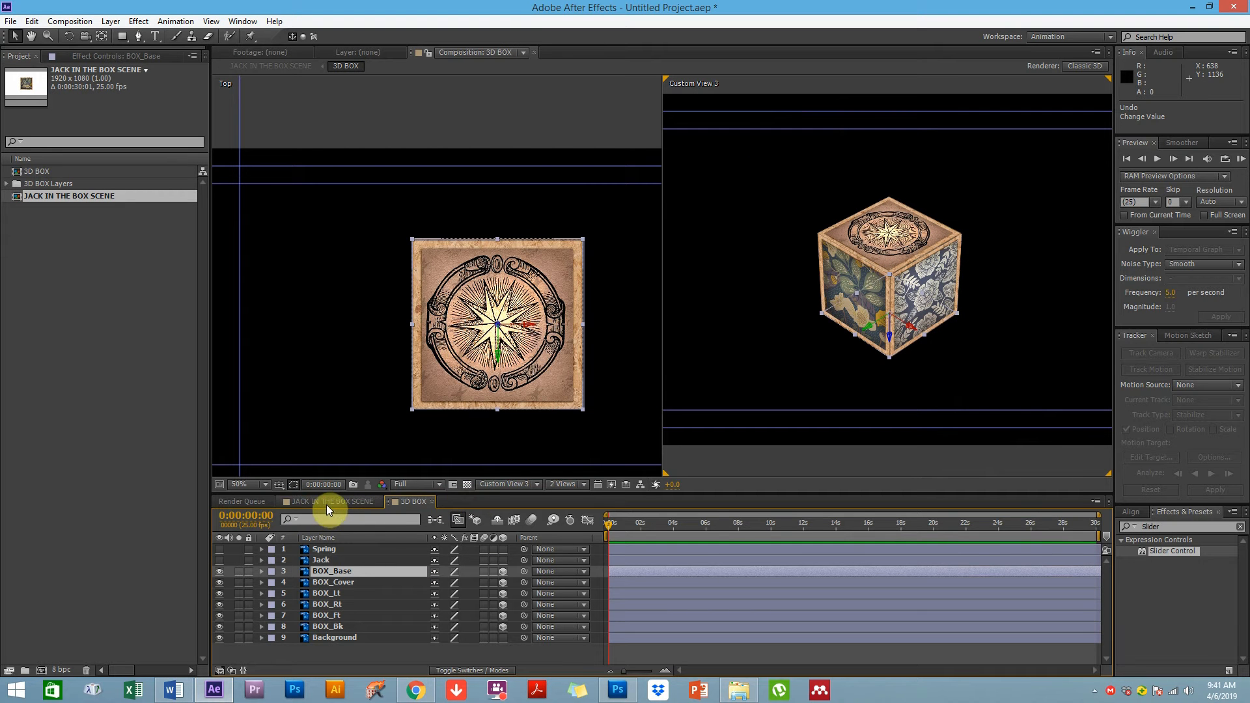
left_click(351, 503)
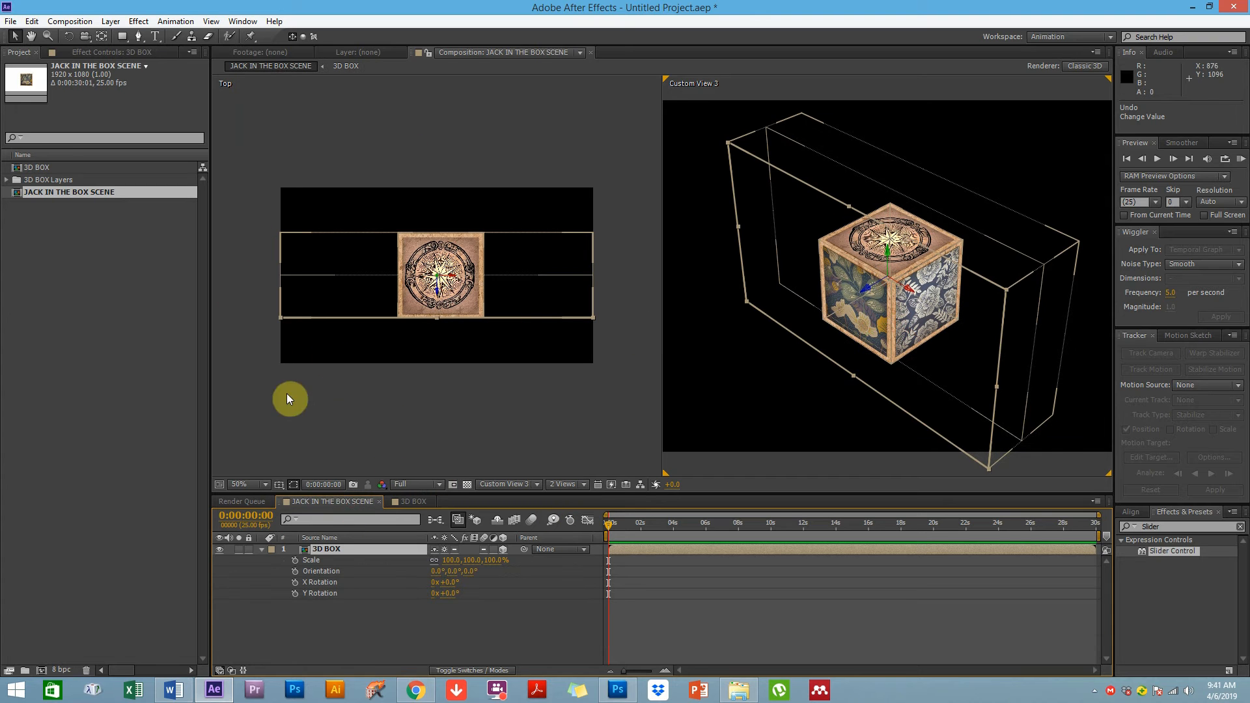
left_click(362, 633)
Open the 3D BOX composition and keyframe BOX_Cover's X Rotation from 90° at about 3:24 to -68° at about 5:06
left_click(322, 550)
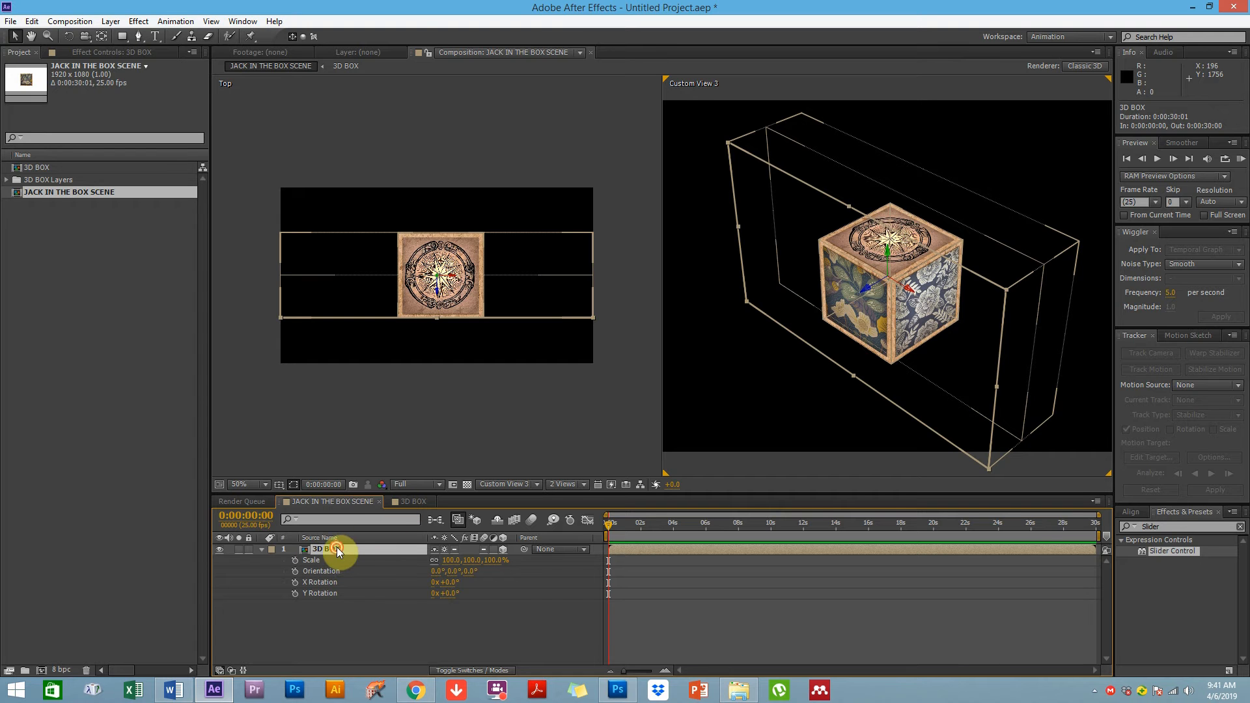
double_click(337, 548)
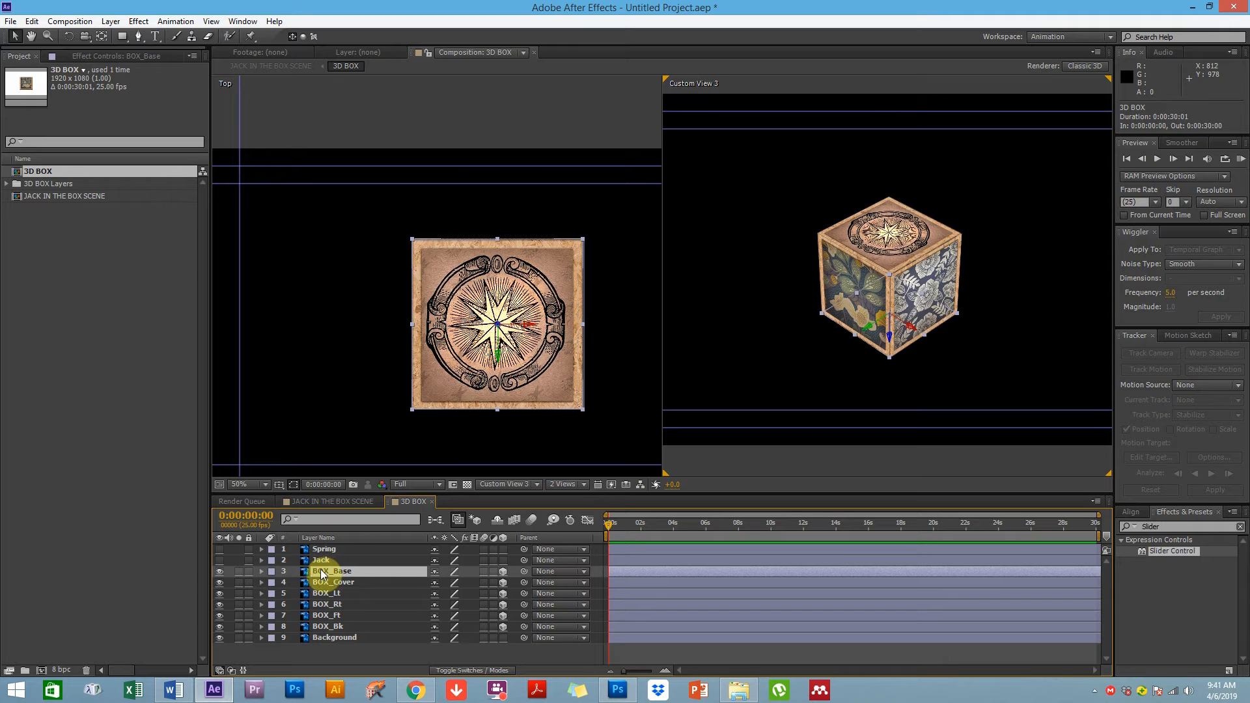
left_click(343, 583)
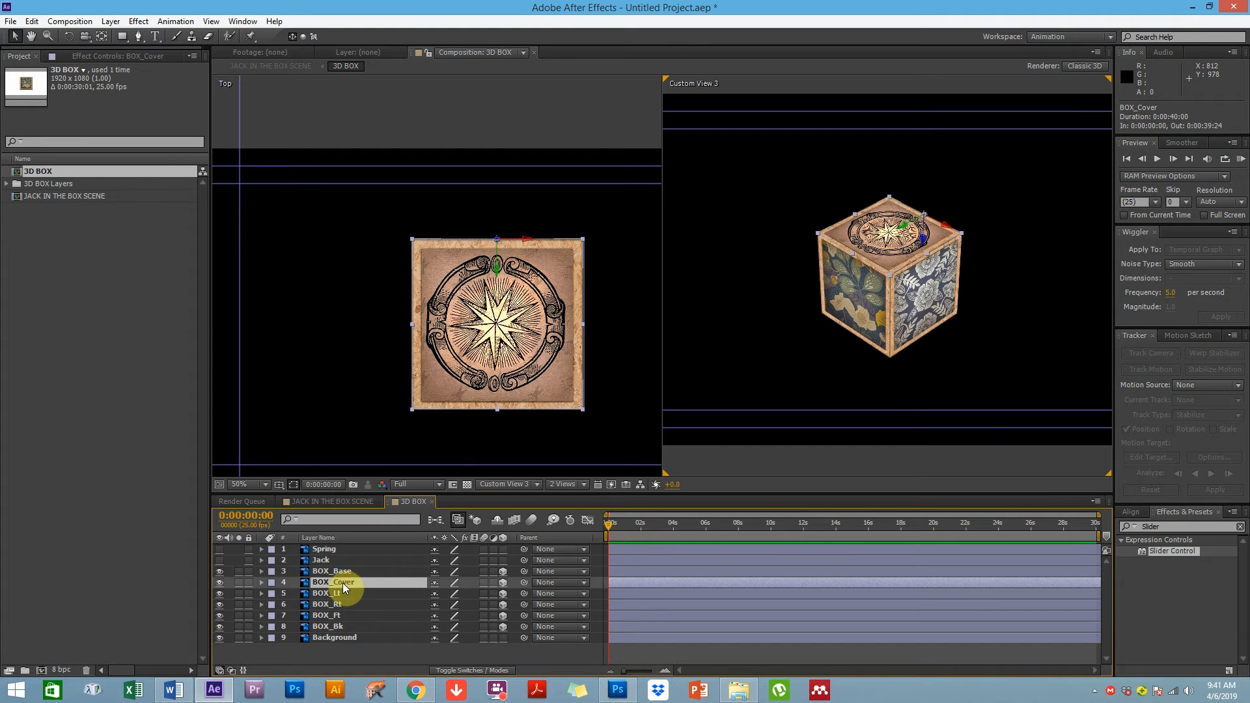
key("r")
left_click(673, 530)
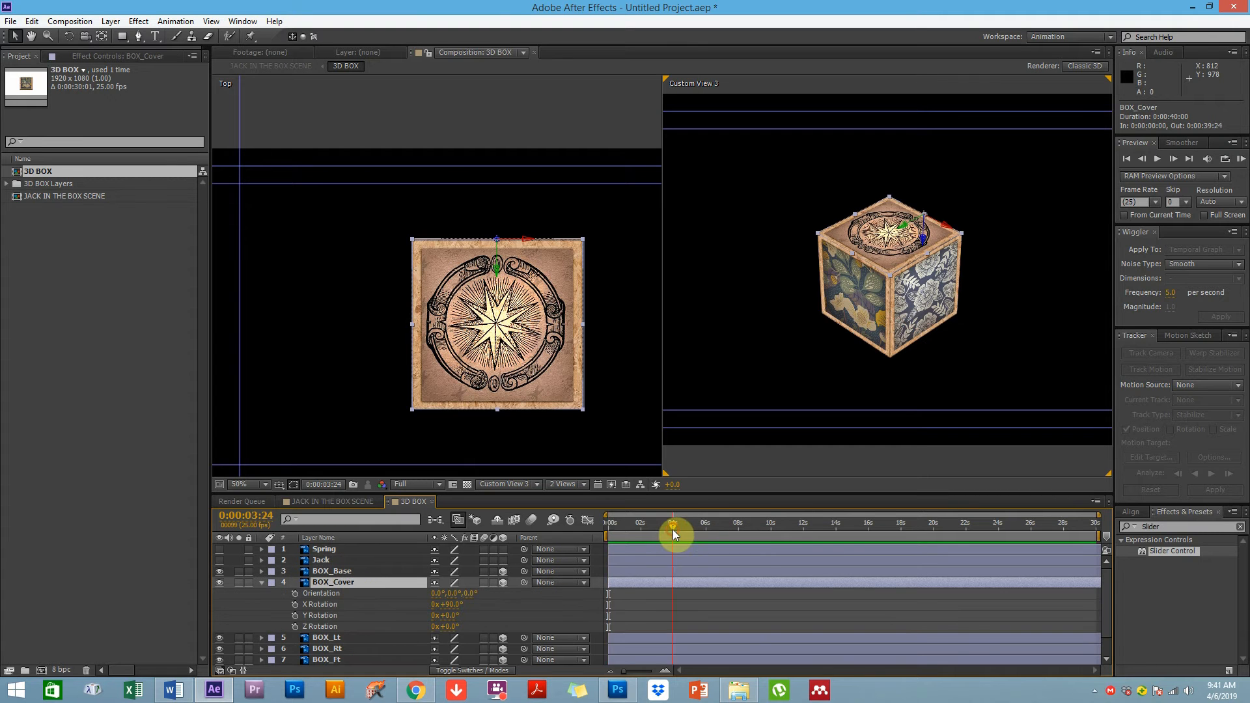
left_click(296, 605)
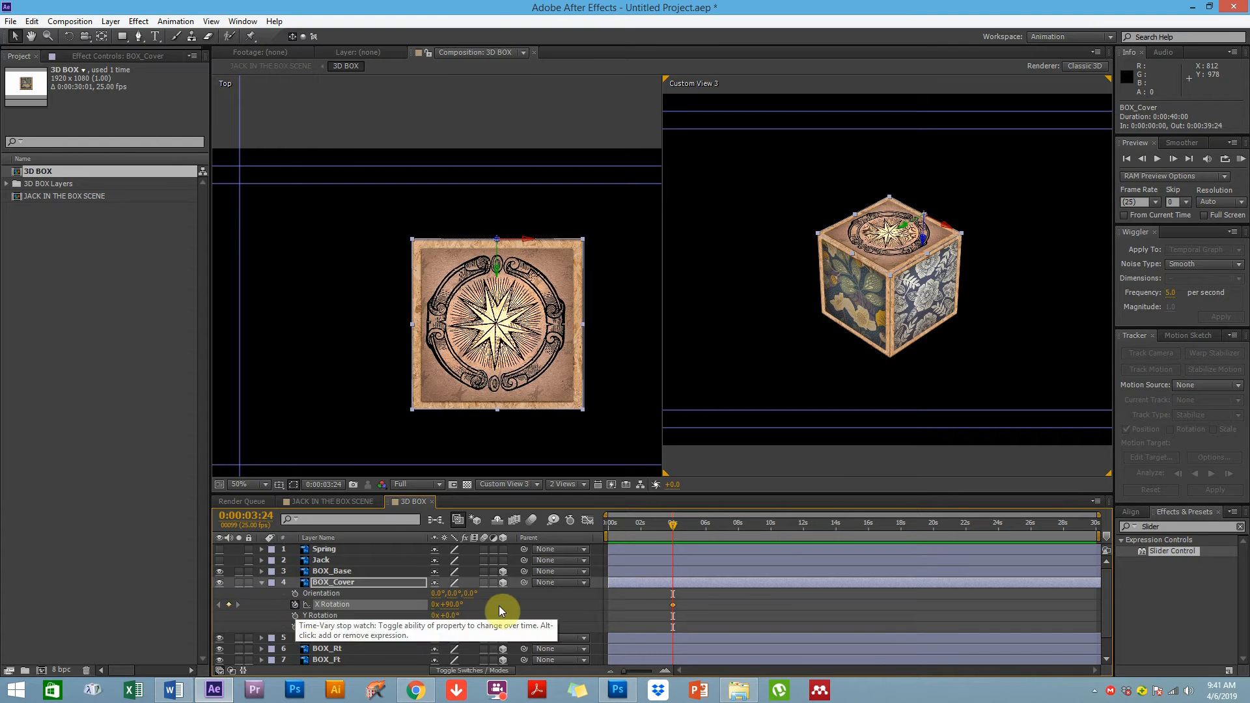
left_click_drag(705, 529, 694, 530)
left_click_drag(460, 606, 365, 620)
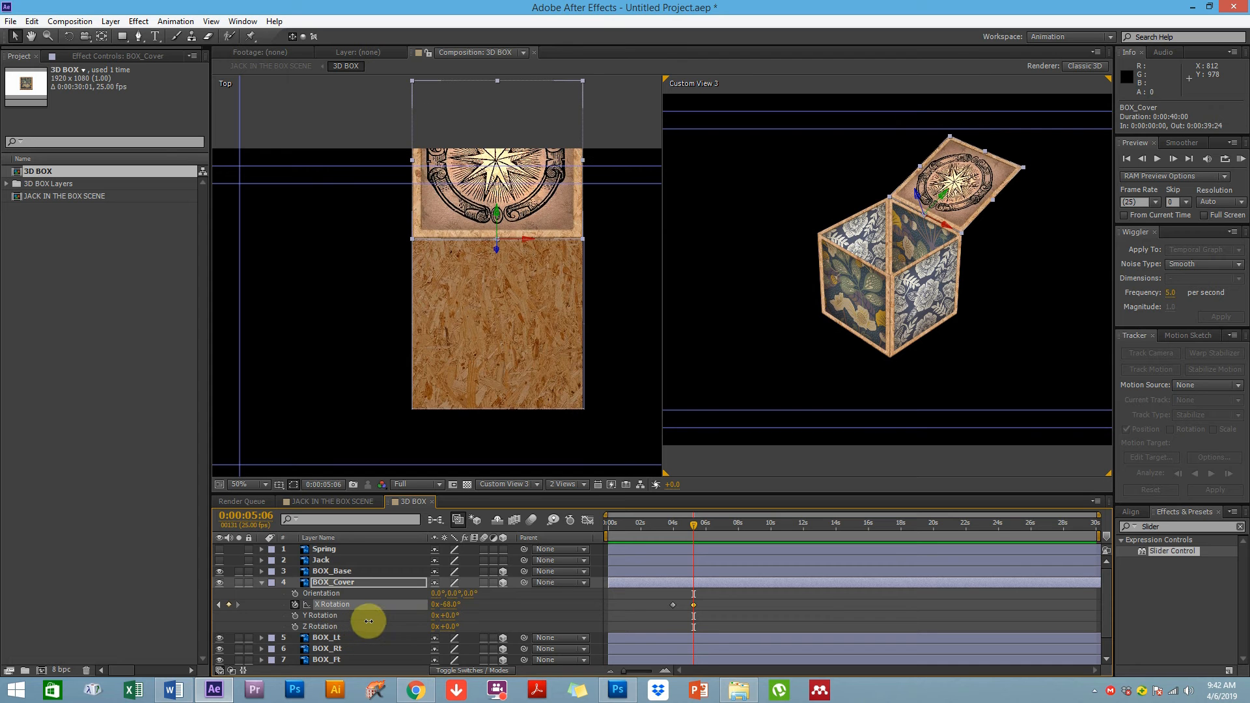
Scrub the timeline in both compositions to preview the lid opening
left_click(649, 612)
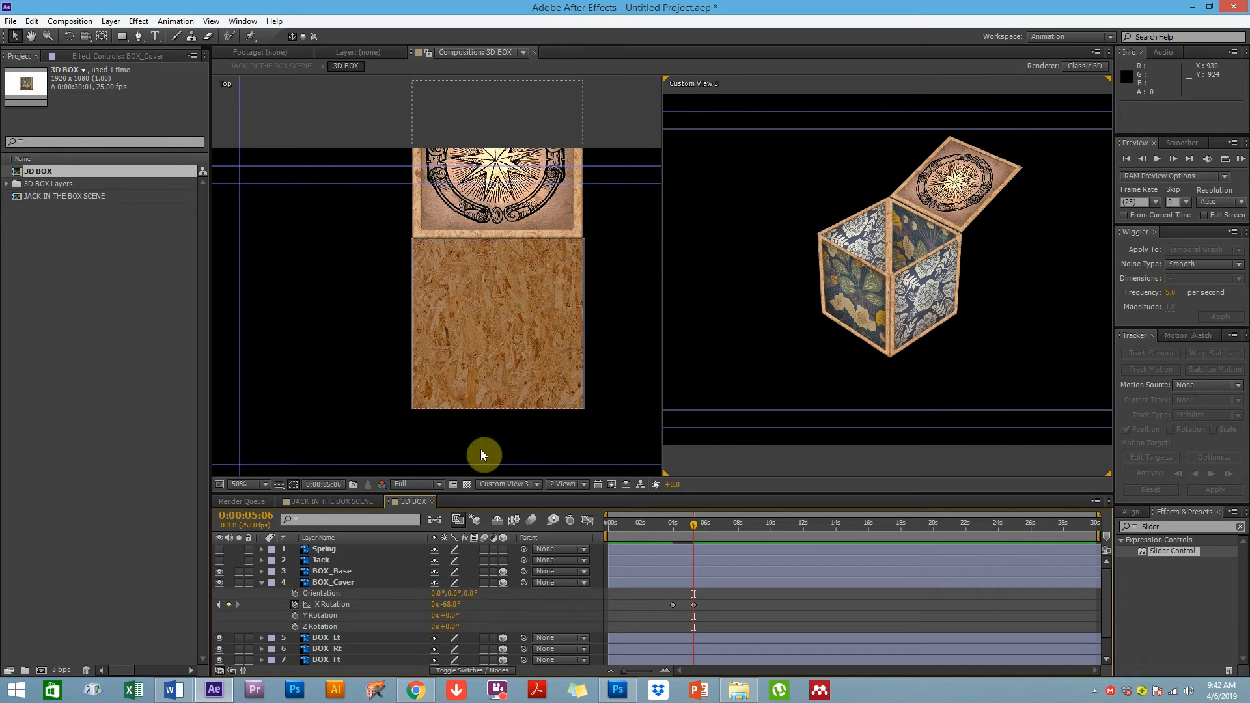
left_click(339, 499)
left_click(691, 573)
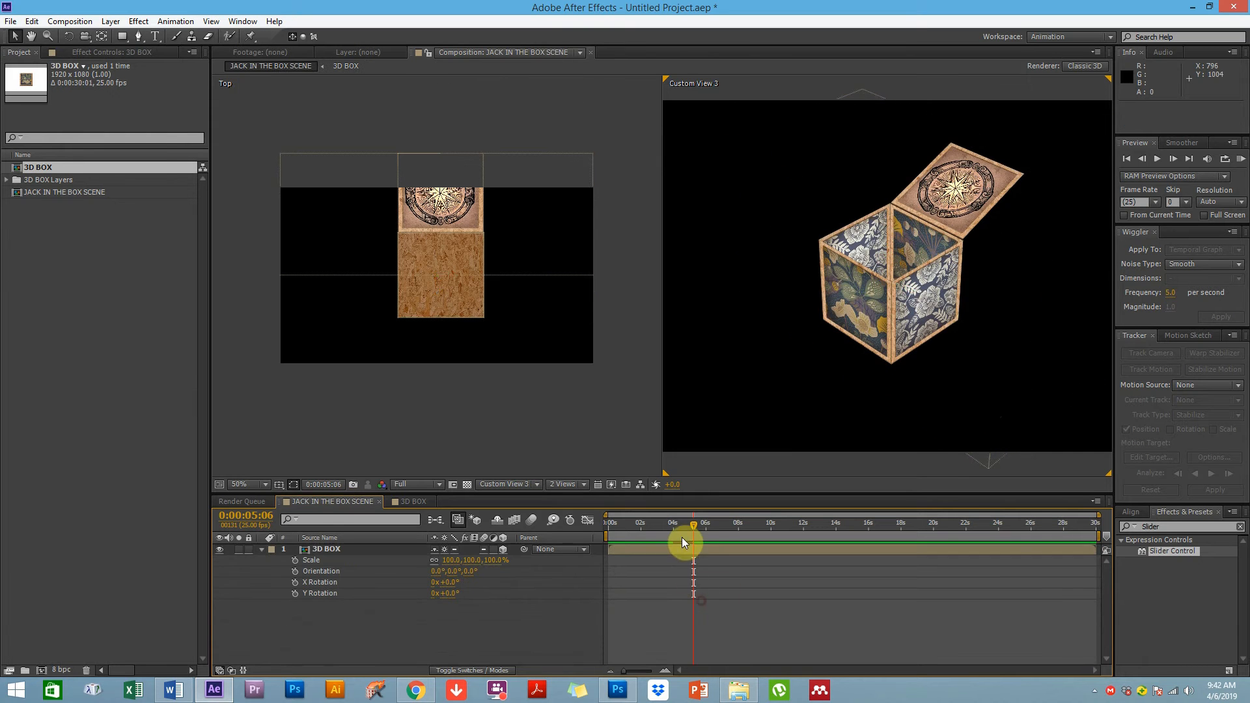
mouse_move(694, 524)
left_mouse_down()
mouse_move(666, 528)
mouse_move(687, 523)
left_mouse_up()
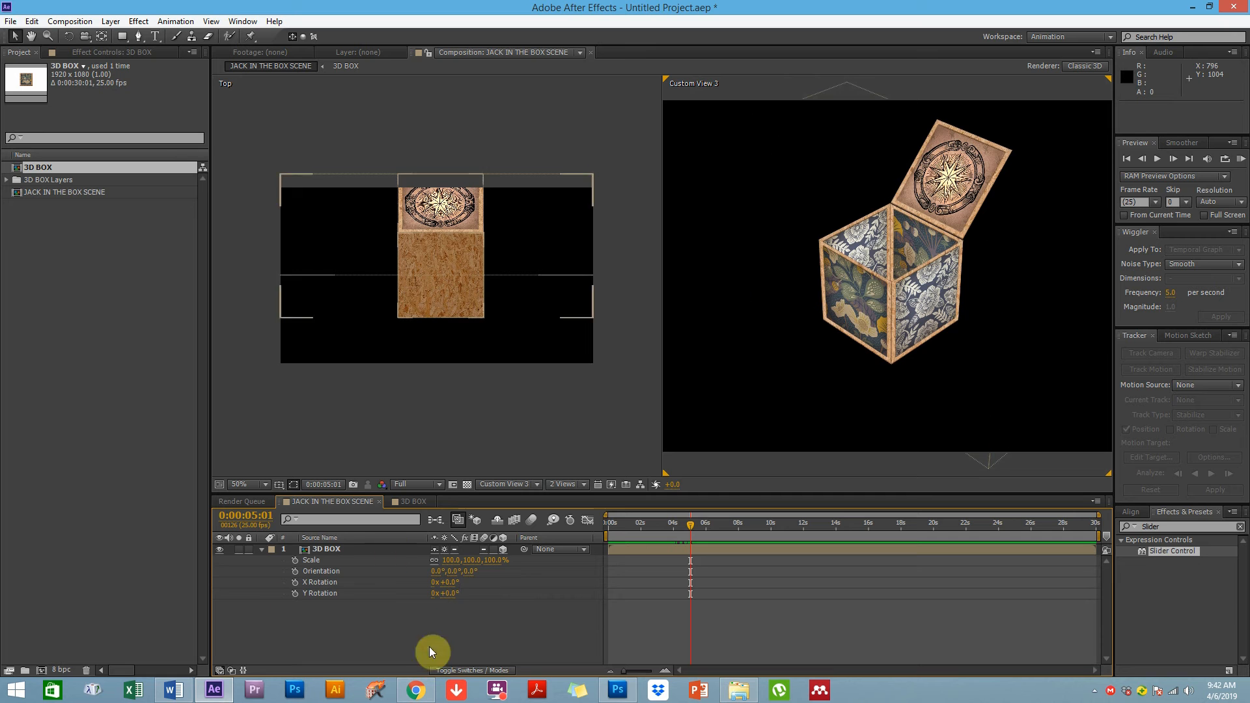
left_click(342, 502)
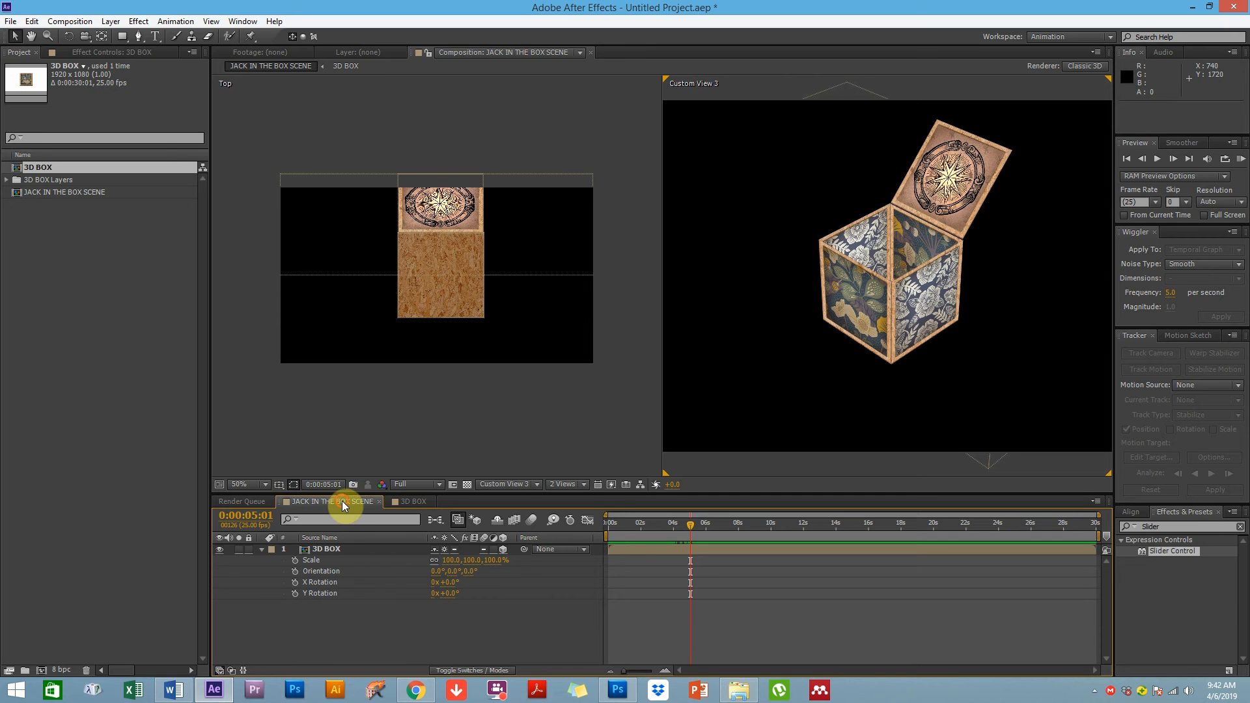
left_click(328, 550)
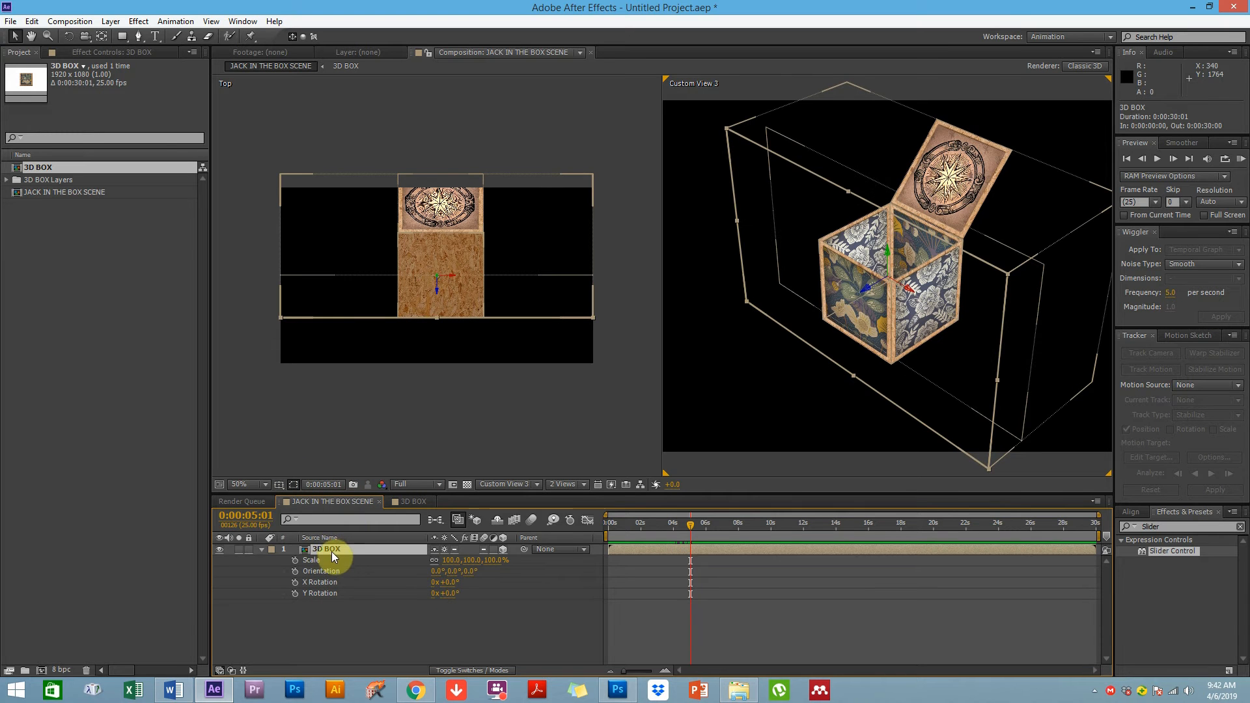
double_click(331, 550)
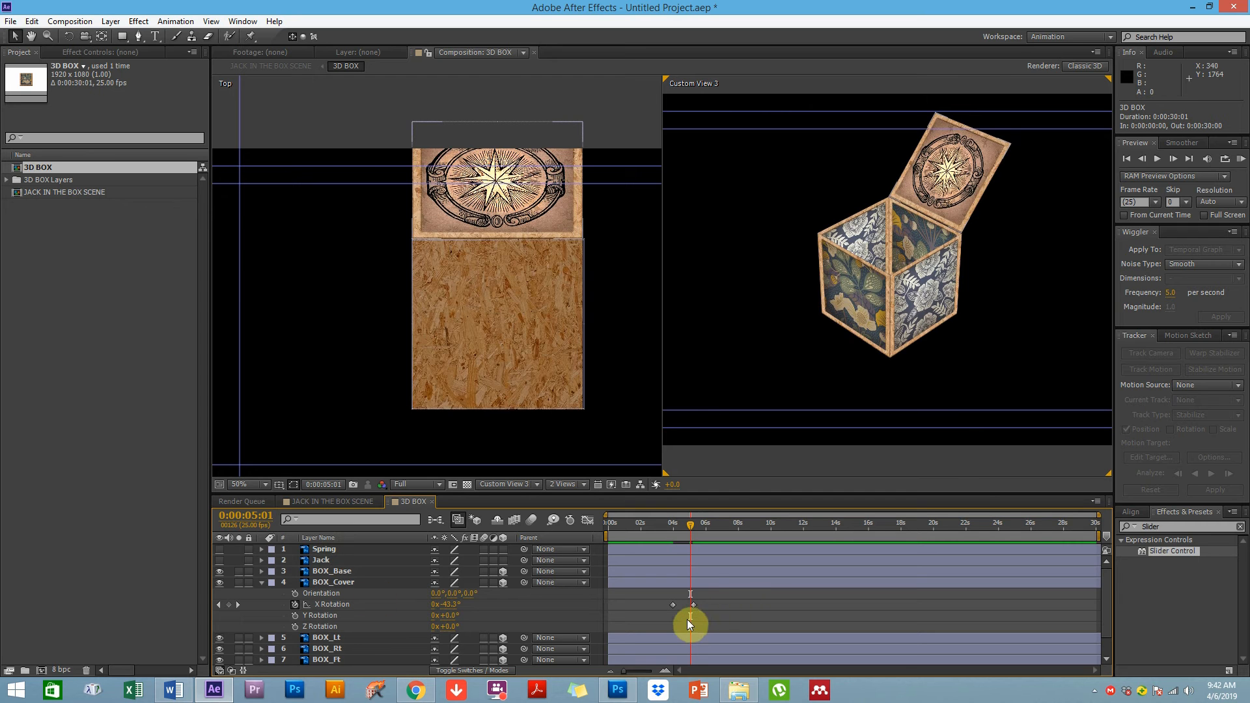
left_click(685, 528)
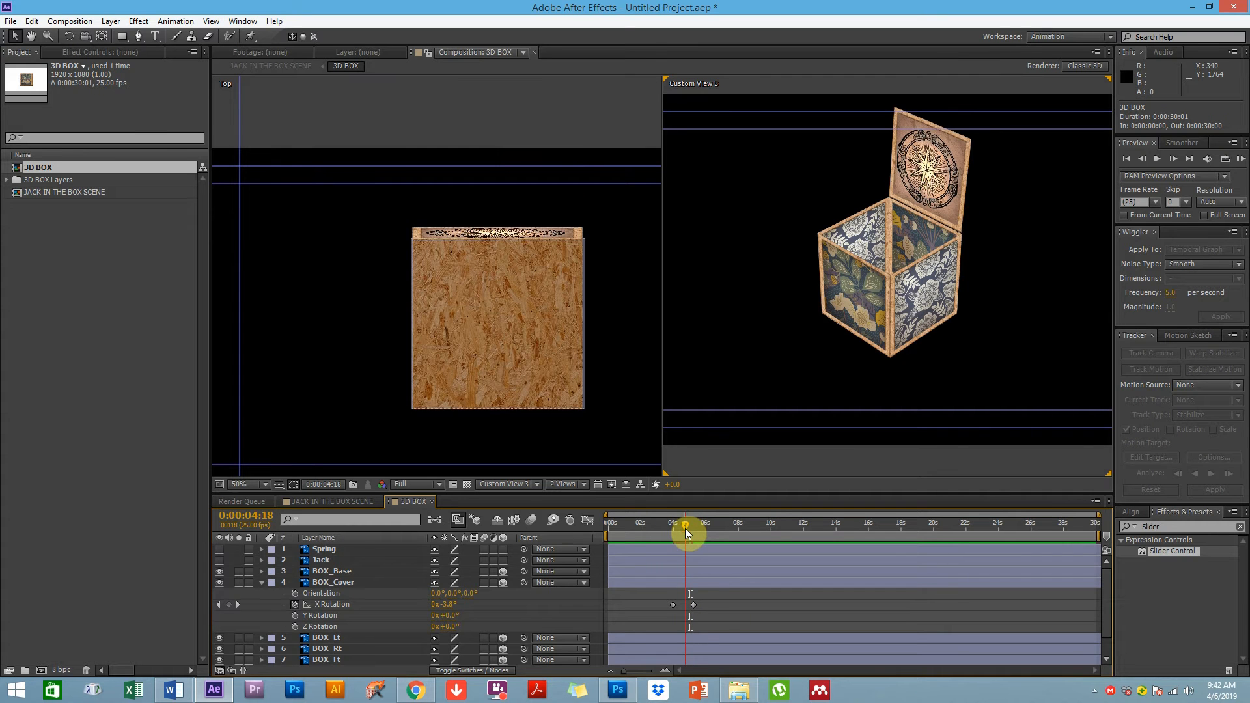
left_click(673, 529)
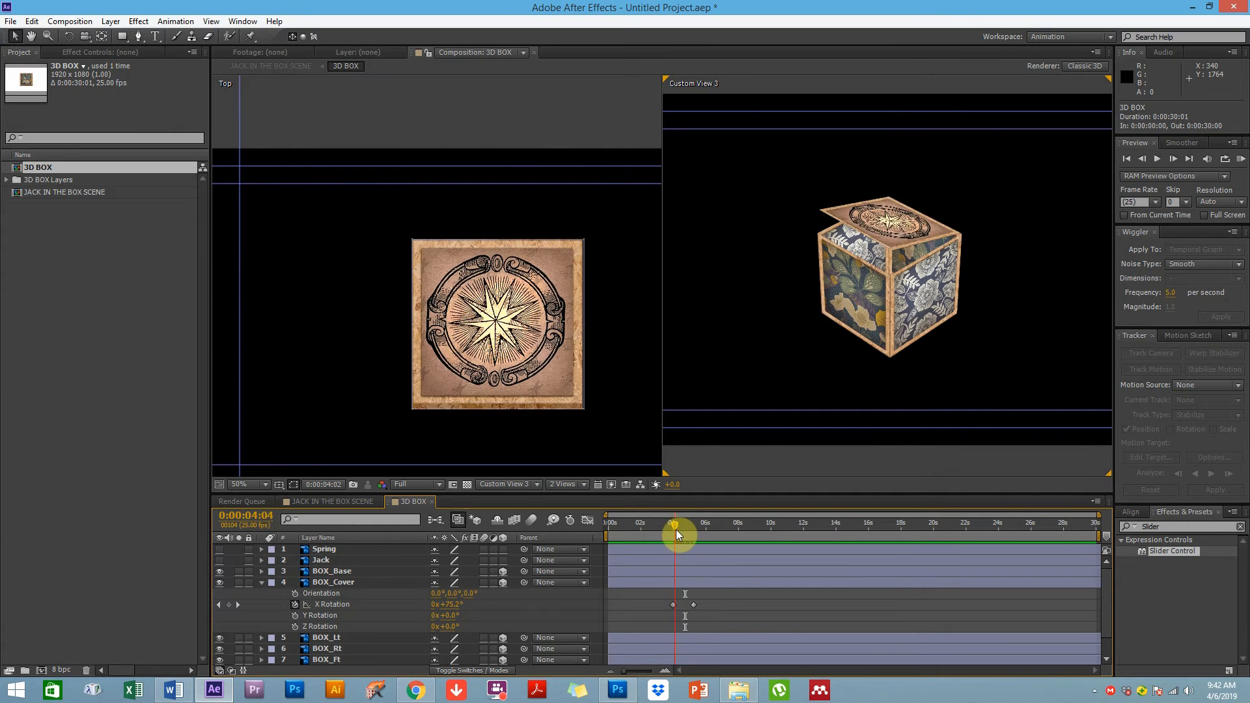
Delete BOX_Cover's X Rotation keyframes and collapse the layer's properties
key("shift+Page_Up")
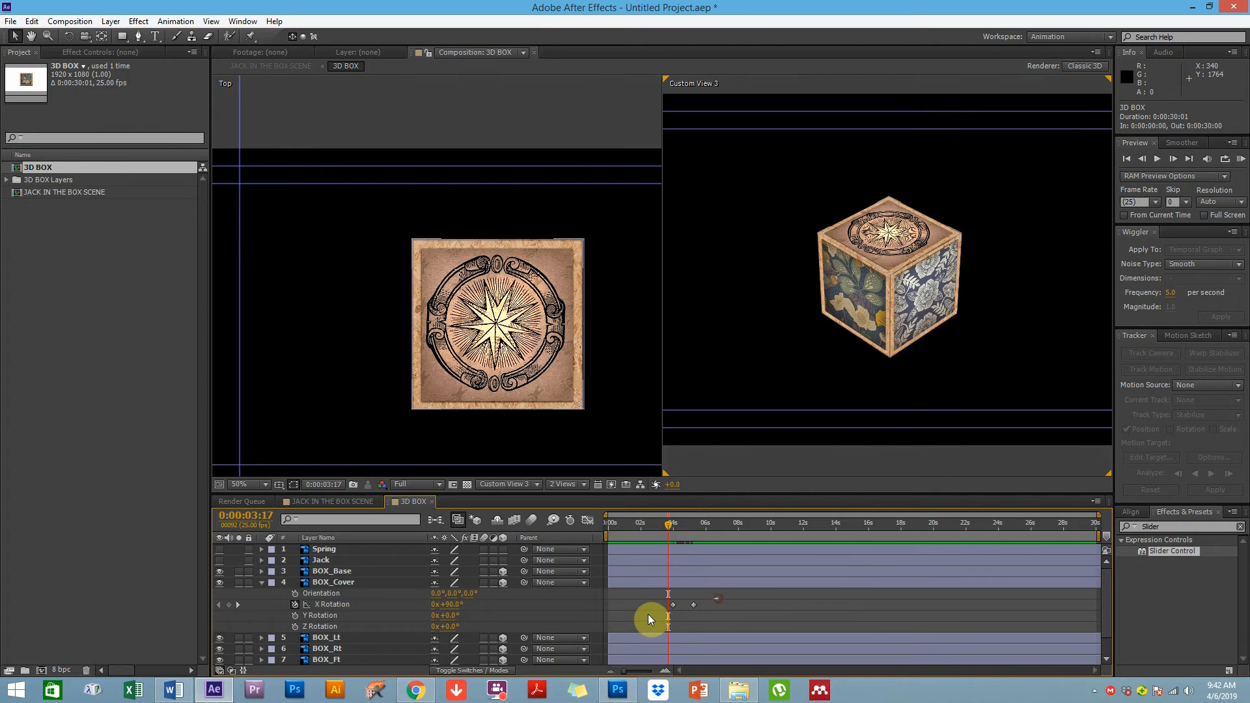
left_click_drag(718, 599, 648, 615)
key("Delete")
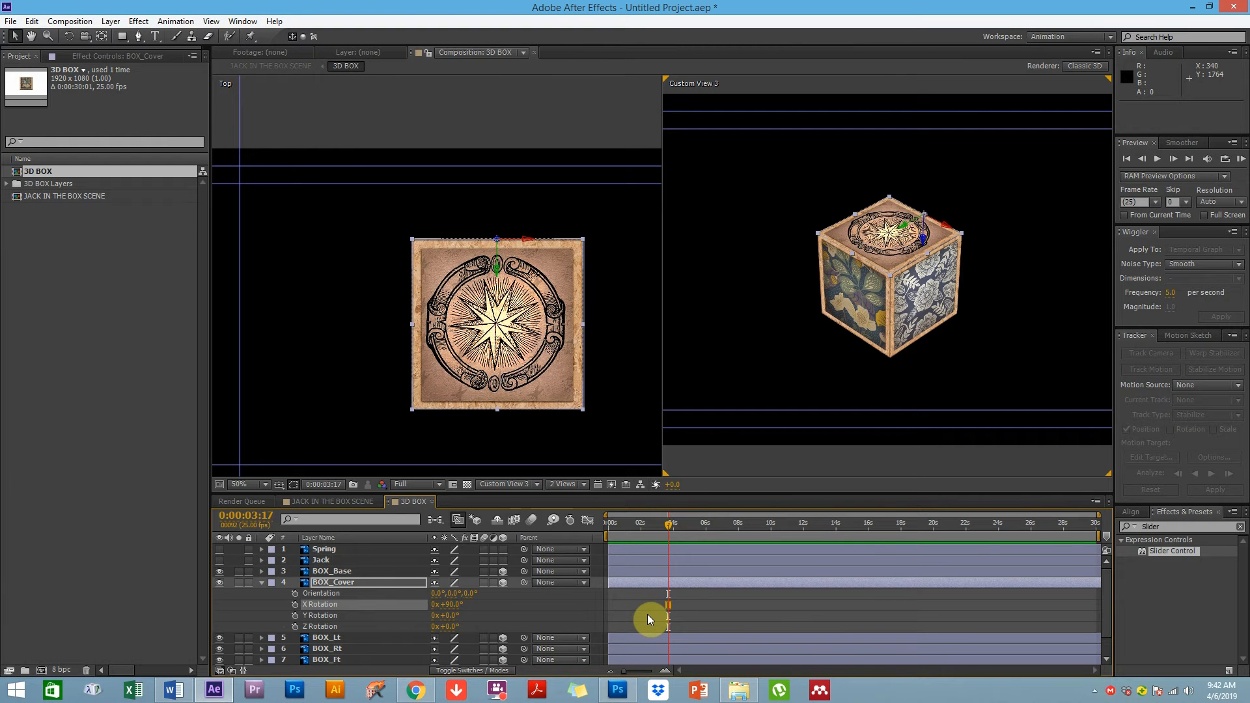
left_click(262, 583)
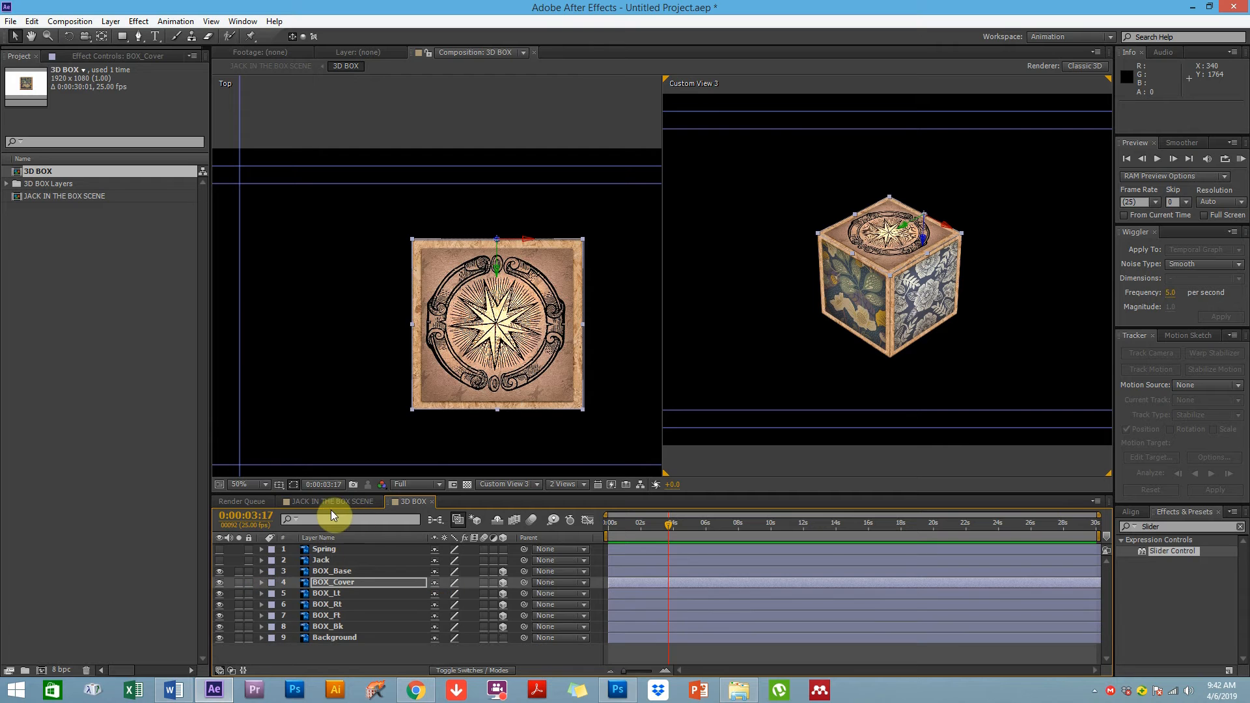
Try scaling the nested 3D BOX layer in JACK IN THE BOX SCENE, then undo the change
left_click(327, 504)
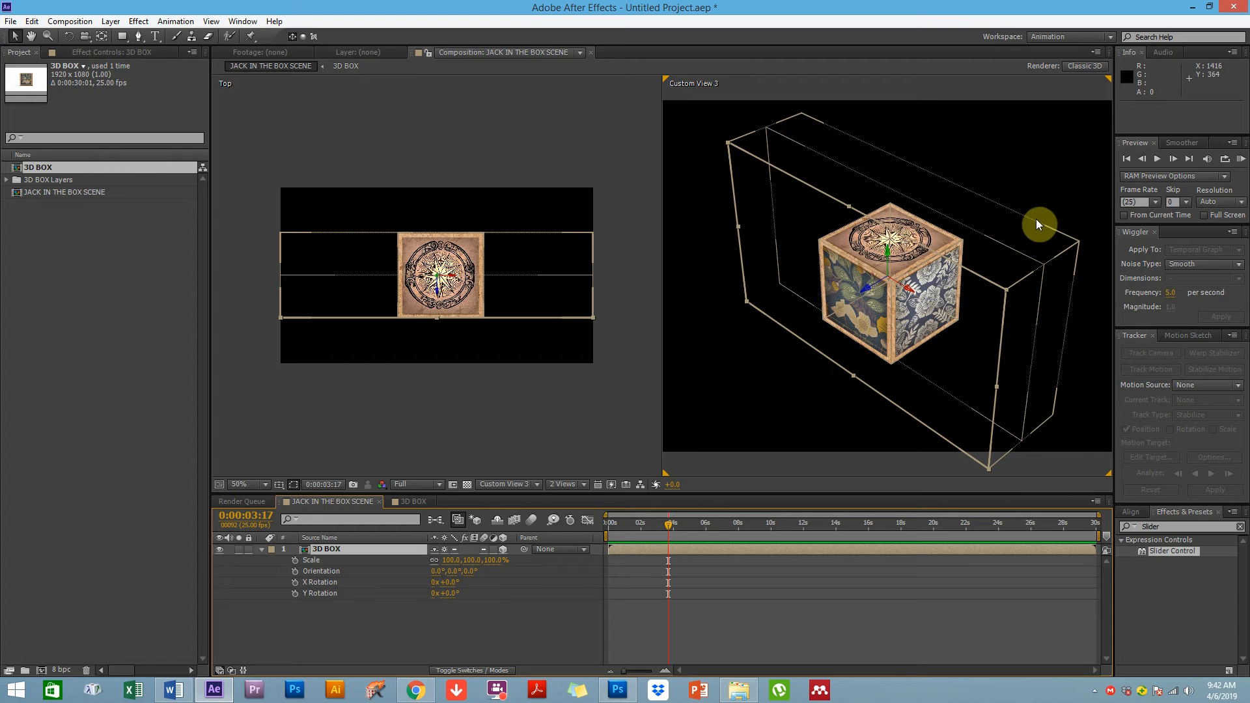
left_click(453, 625)
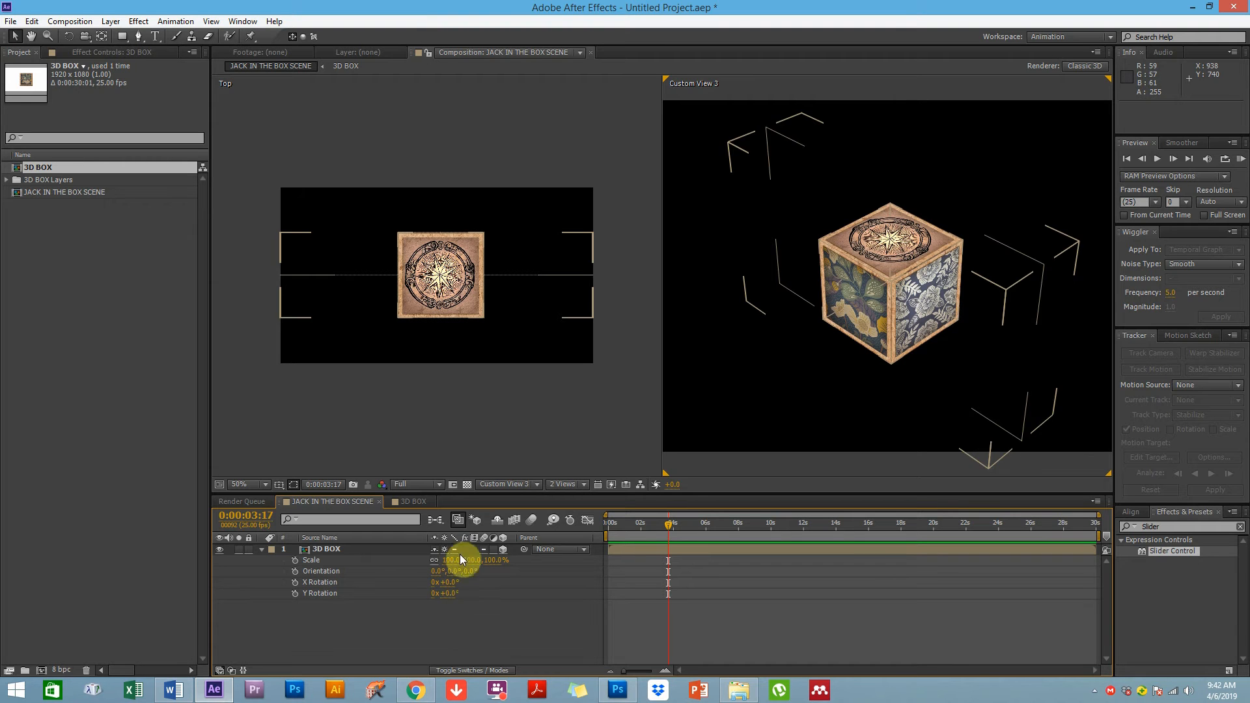
left_click(315, 560)
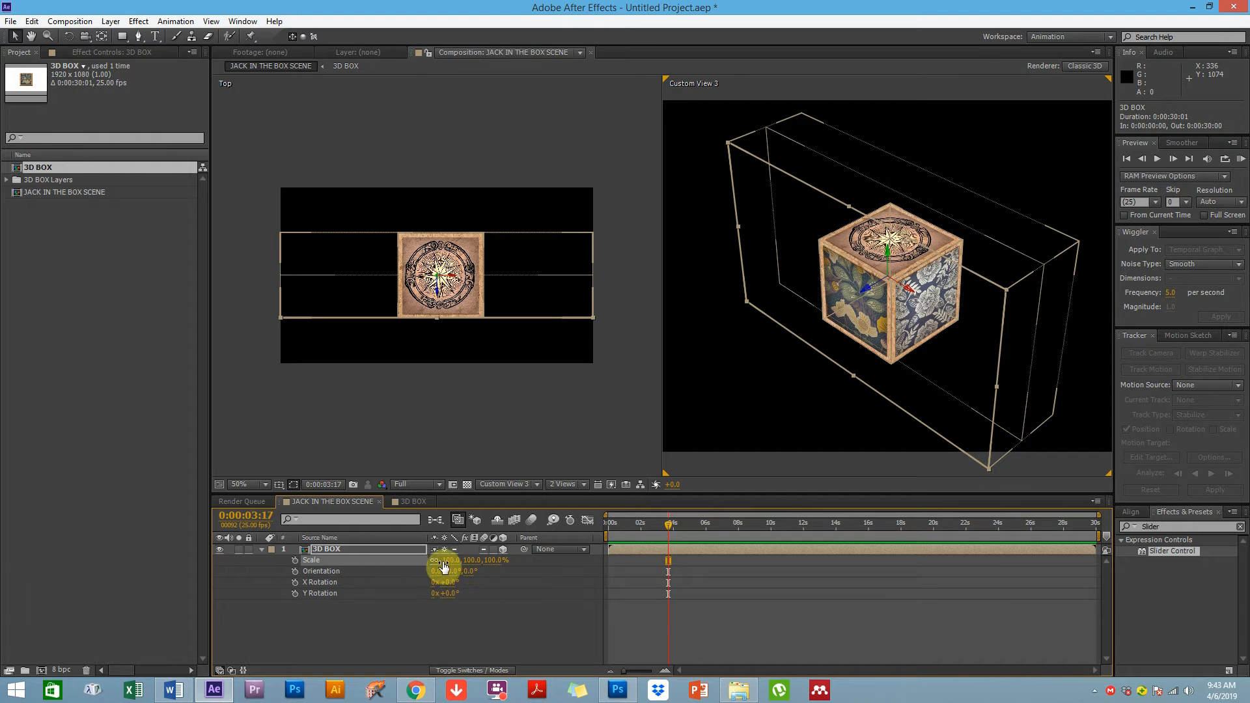
left_click_drag(440, 562, 448, 567)
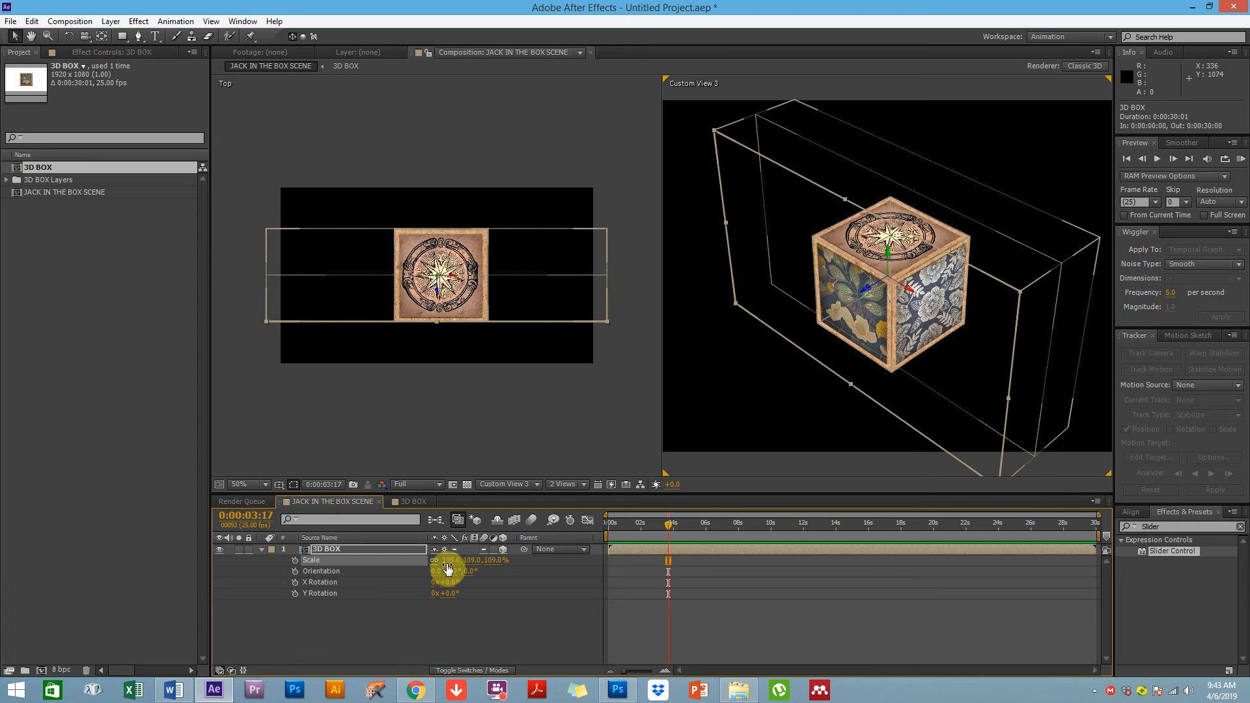
key("ctrl+z")
At 0:00, set a Scale keyframe of 0, 0, 0% on the 3D BOX layer
left_click(472, 616)
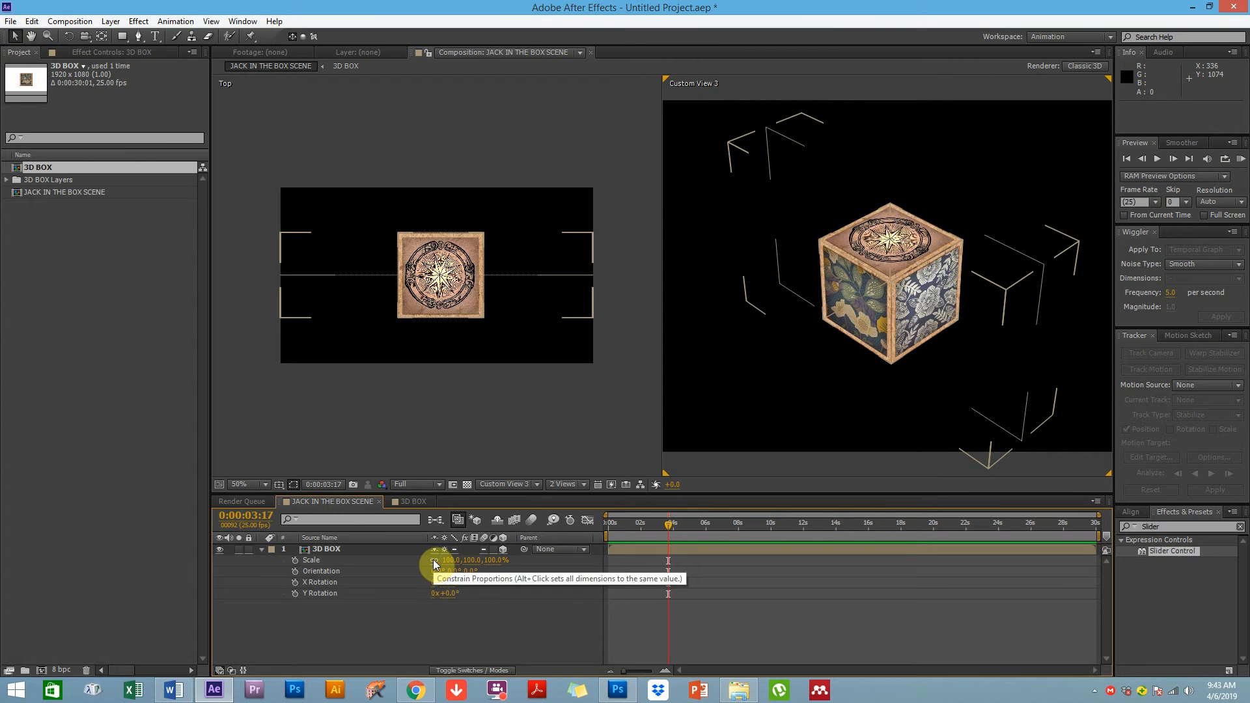
left_click_drag(624, 529, 602, 532)
left_click(296, 561)
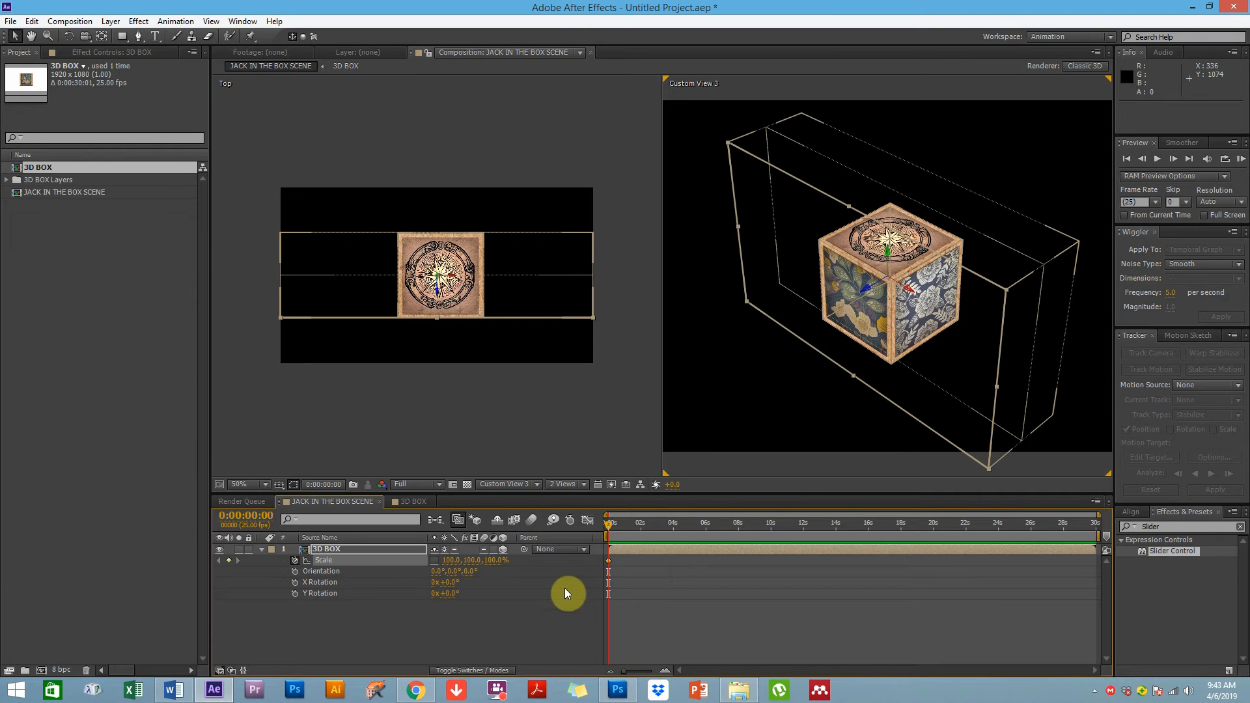
left_click(452, 560)
type("0")
left_click(493, 561)
type("0")
left_click(460, 560)
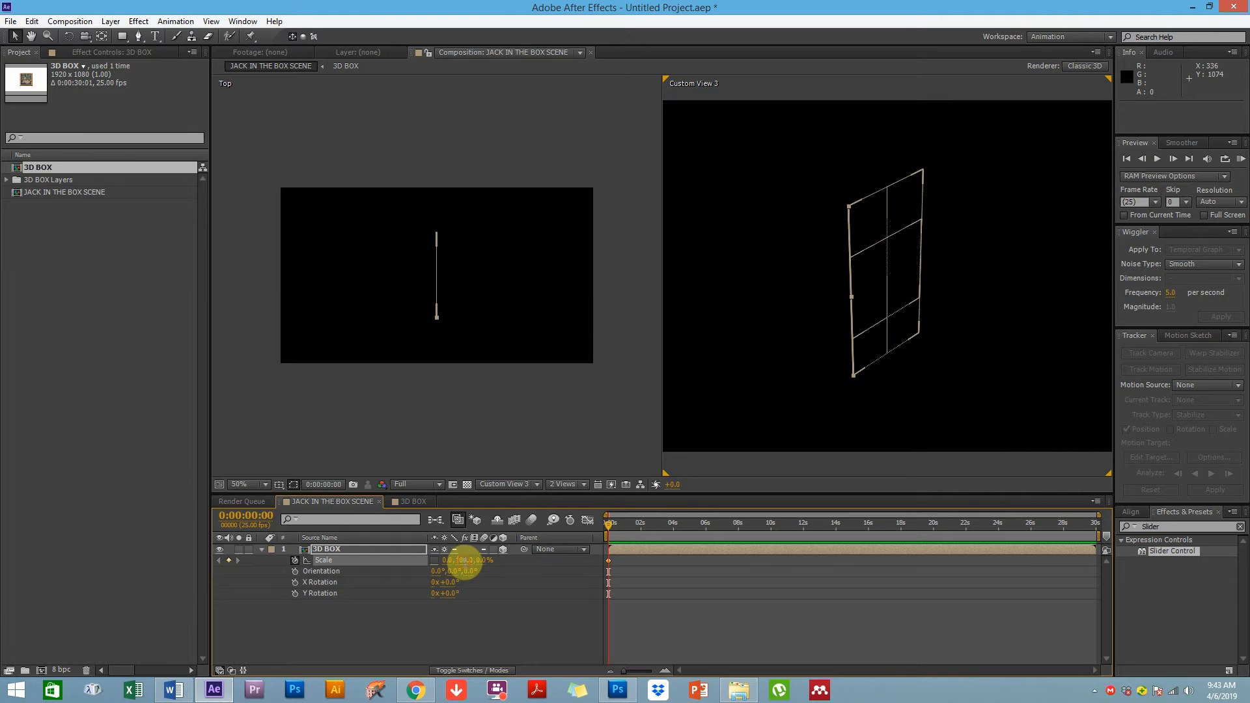
type("0")
At about 0:14, scale the 3D BOX layer to 14, 143, 21.8%
left_click(495, 624)
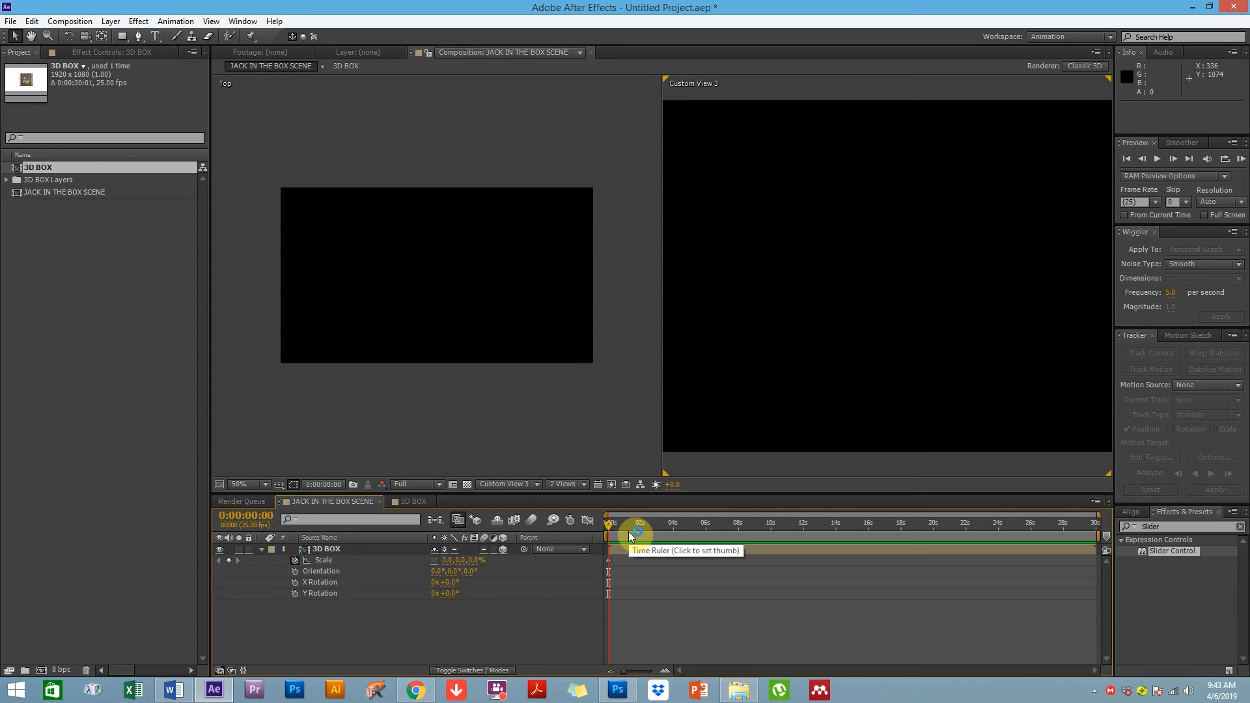
left_click_drag(611, 529, 619, 528)
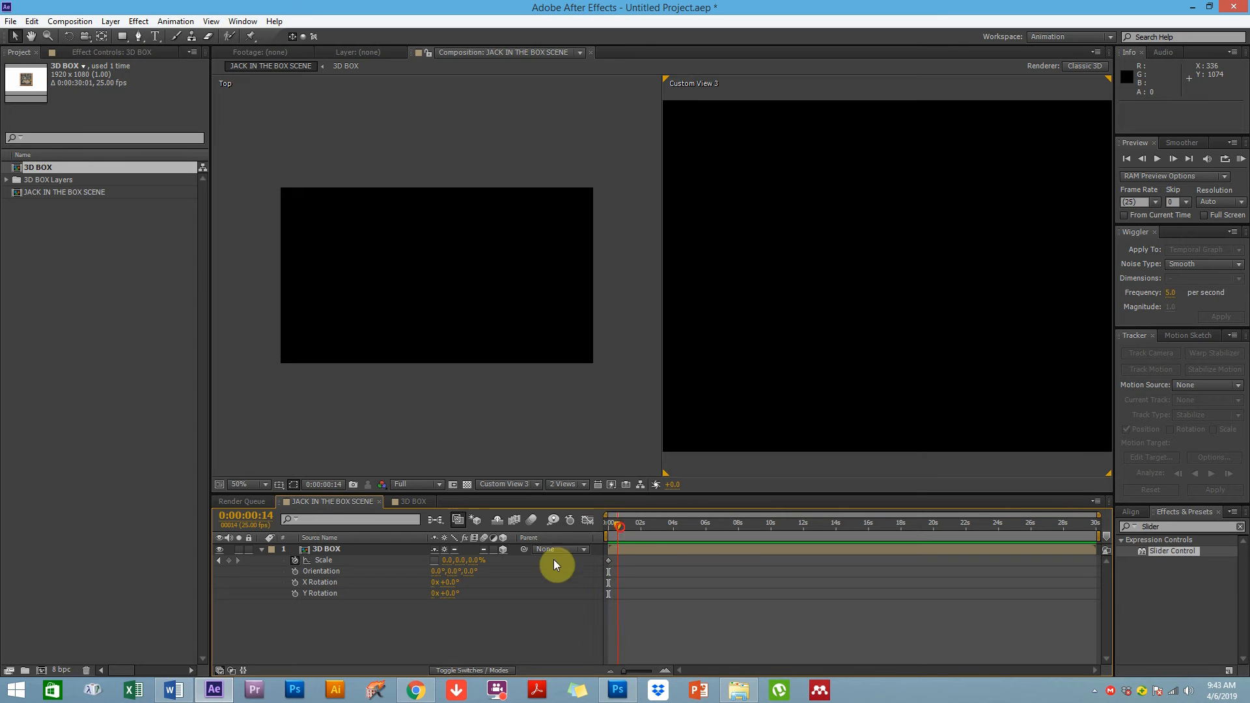
mouse_move(462, 561)
left_mouse_down()
mouse_move(488, 558)
mouse_move(447, 558)
mouse_move(456, 570)
mouse_move(518, 552)
mouse_move(469, 559)
left_mouse_up()
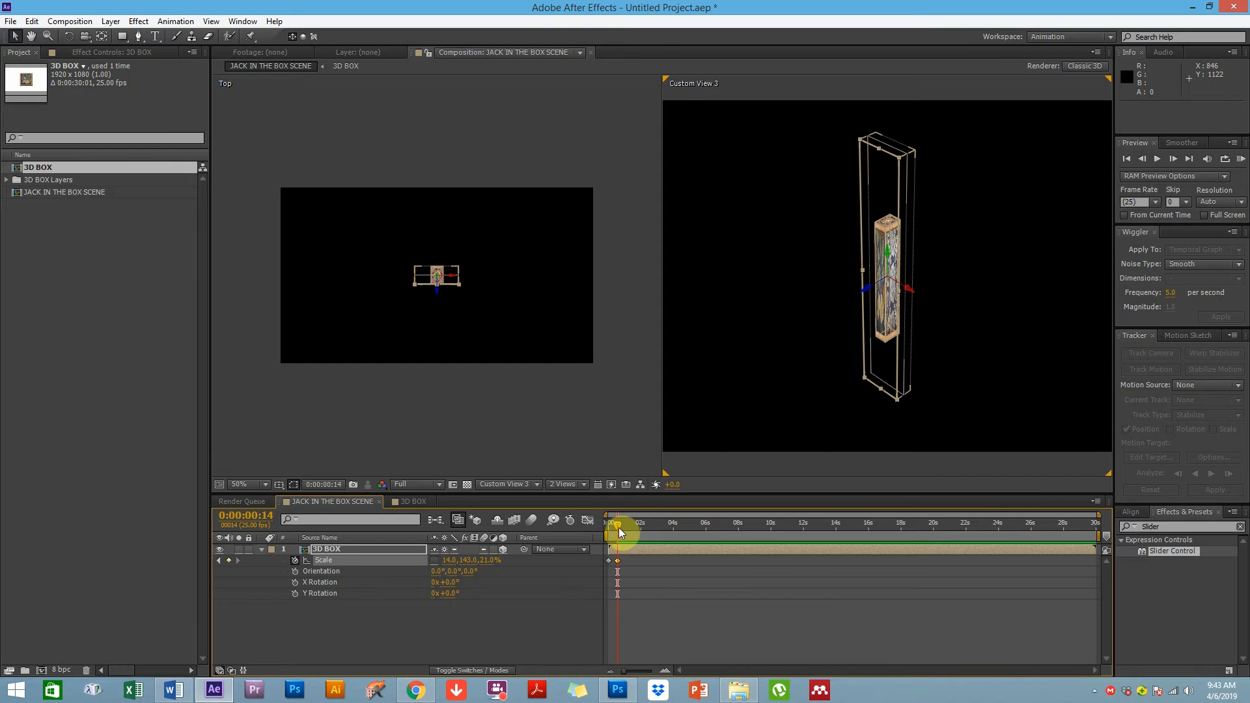
Zoom into the timeline and, at 1:00, set the 3D BOX layer's Scale to 14, 80, 25%
key("equal")
key("equal")
key("h")
left_click_drag(675, 614, 884, 599)
key("v")
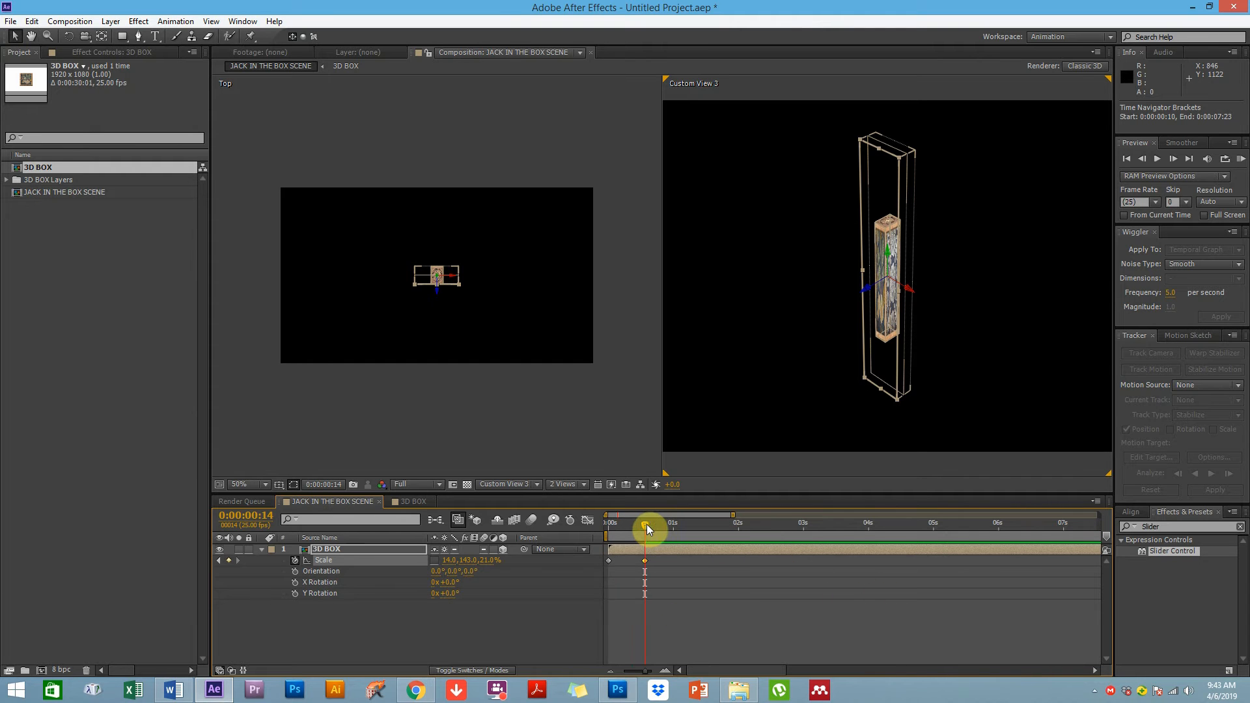
left_click_drag(646, 525, 673, 526)
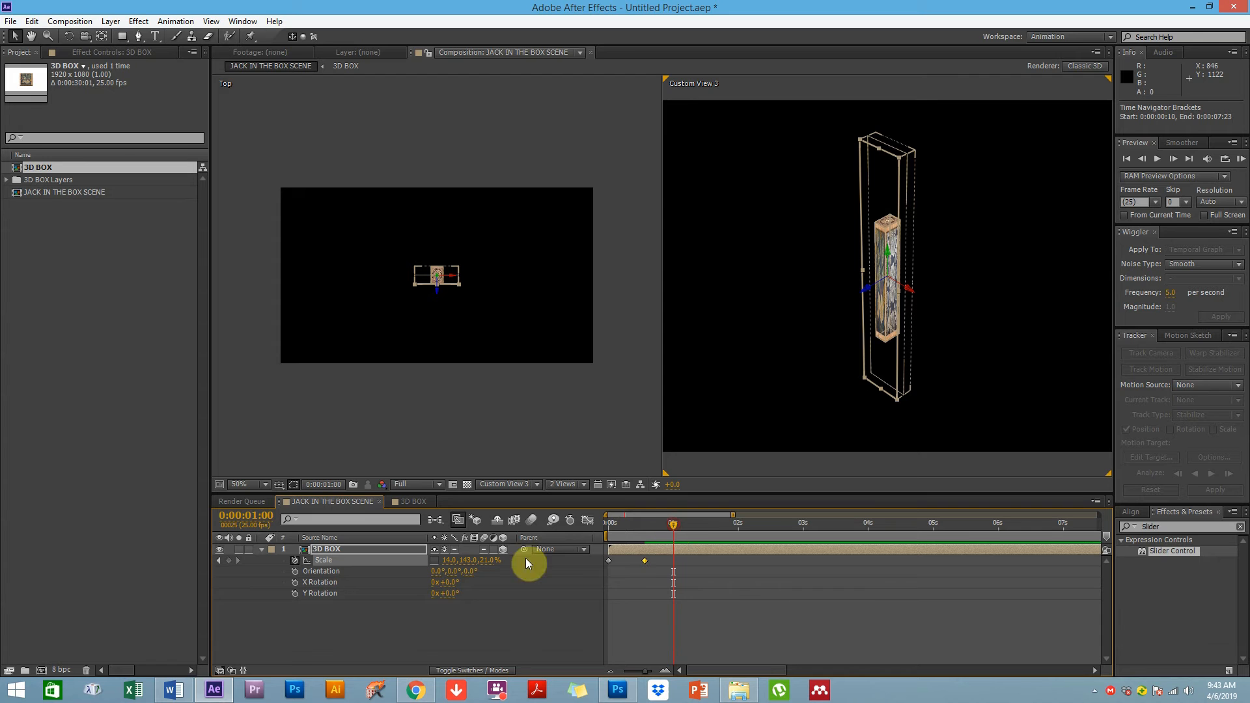
left_click(469, 562)
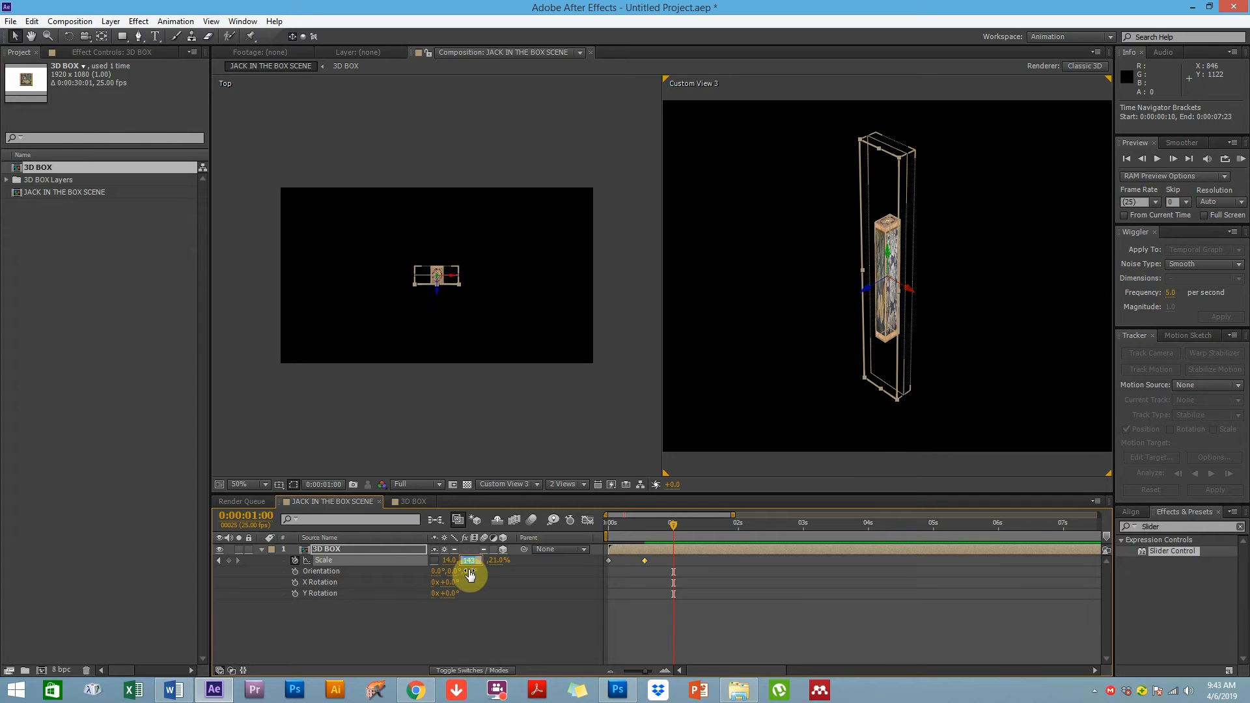
type("8")
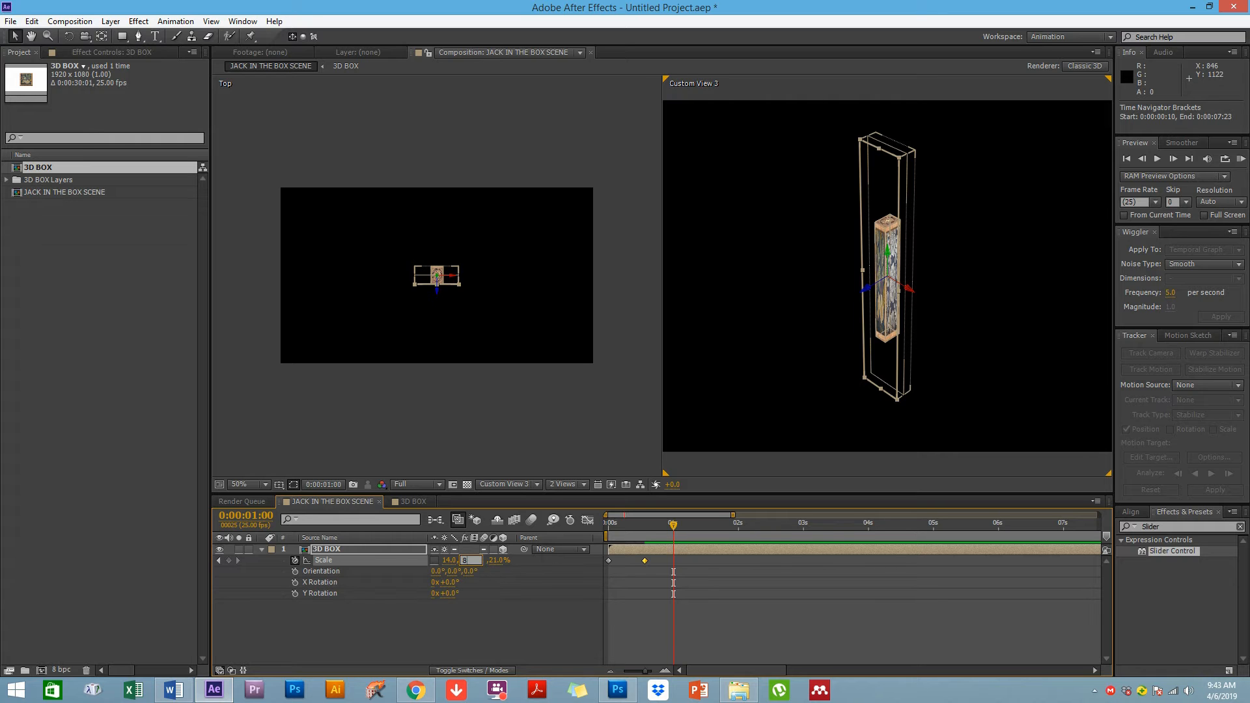
key("Return")
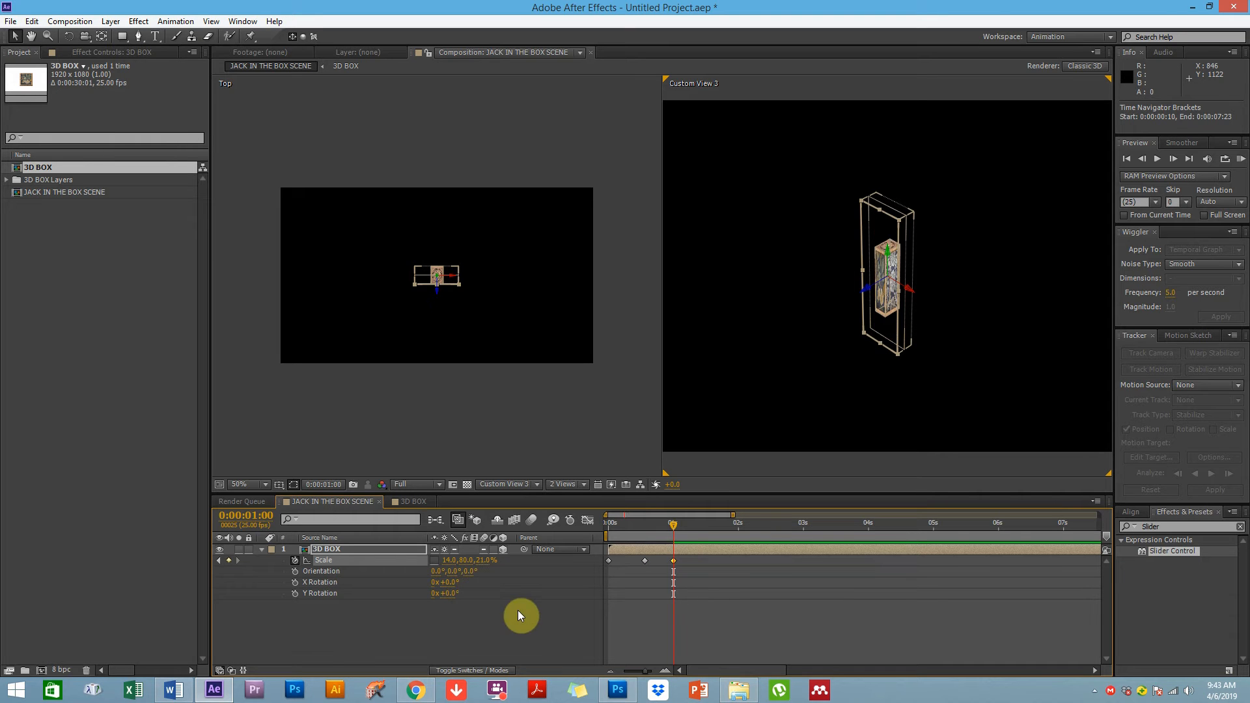
left_click(521, 615)
At about 1:09, scale the 3D BOX layer to 124, 80, 122% and select all Scale keyframes
left_click_drag(623, 526, 672, 534)
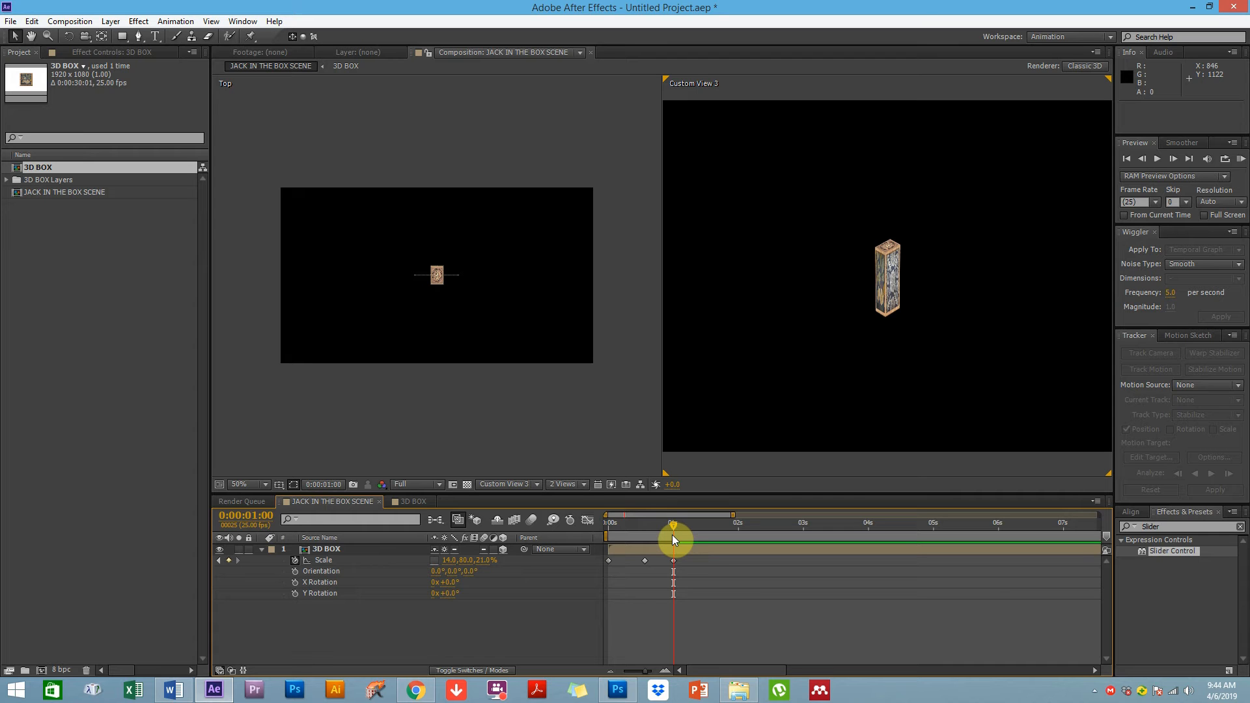
left_click_drag(691, 533, 690, 534)
left_click_drag(486, 564, 446, 556)
left_click(454, 560)
left_click(509, 618)
left_click(757, 571)
left_click_drag(673, 531, 698, 525)
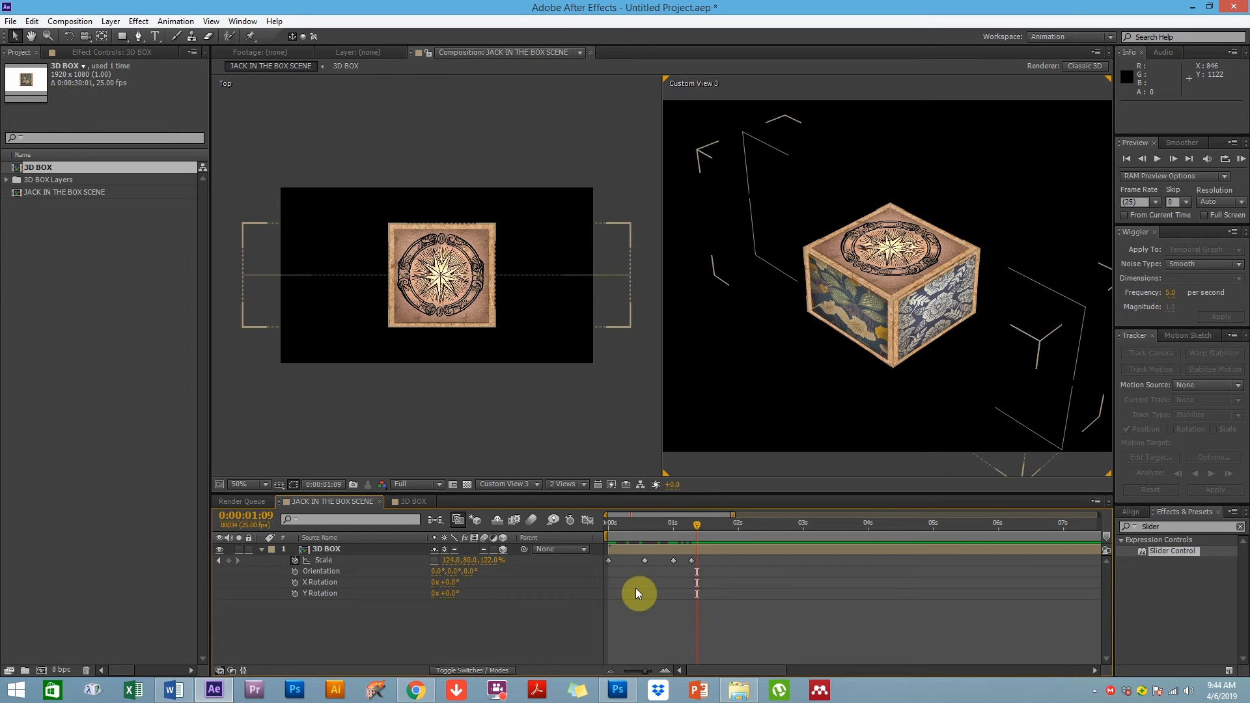
left_click(370, 561)
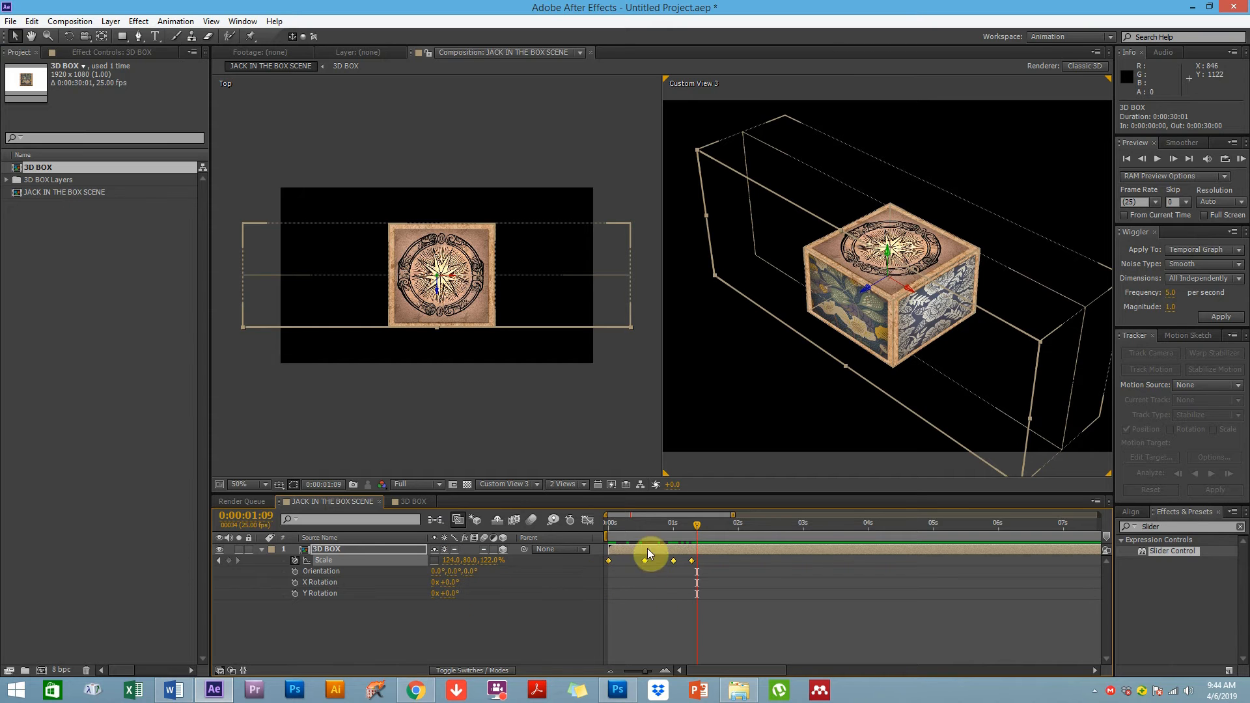
At 1:09, set the 3D BOX layer's Y scale to 86%
left_click(668, 589)
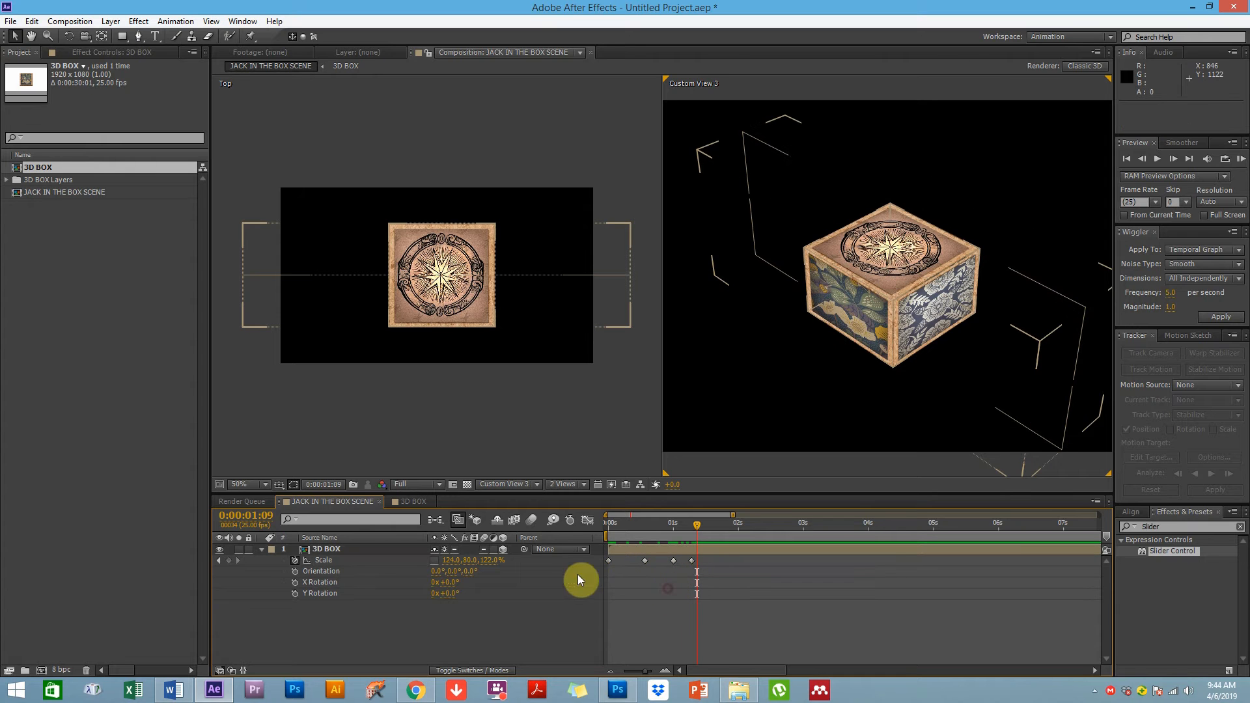
left_click(470, 561)
left_click_drag(471, 561, 463, 561)
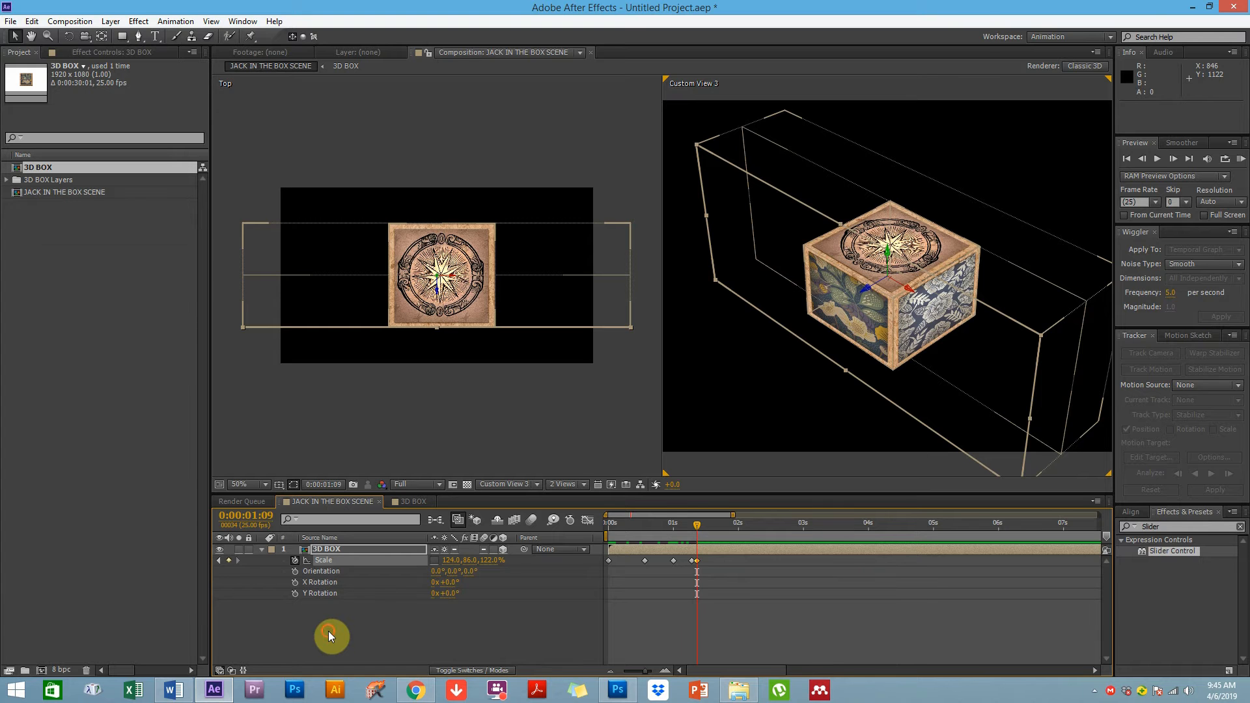
Add an expression to the 3D BOX layer's Scale property and move the current time to 1:05
left_click(295, 560, "alt")
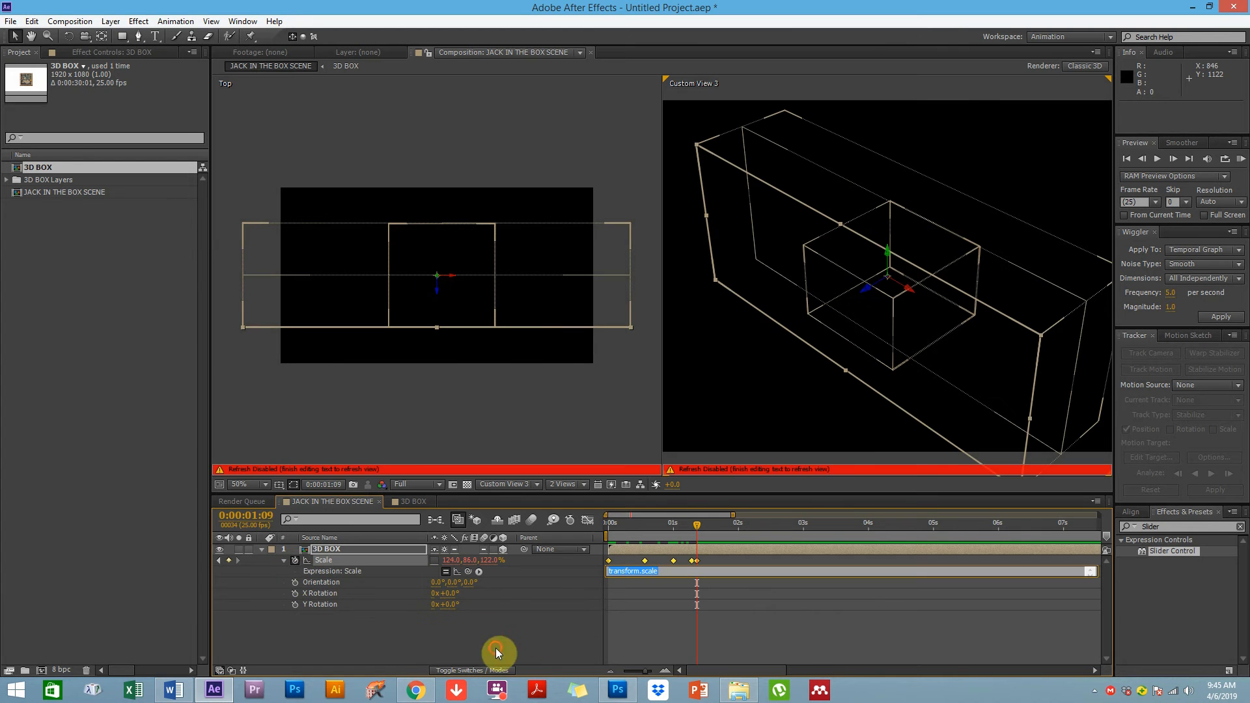
left_click(686, 580)
left_click(685, 525)
left_click_drag(670, 534, 685, 533)
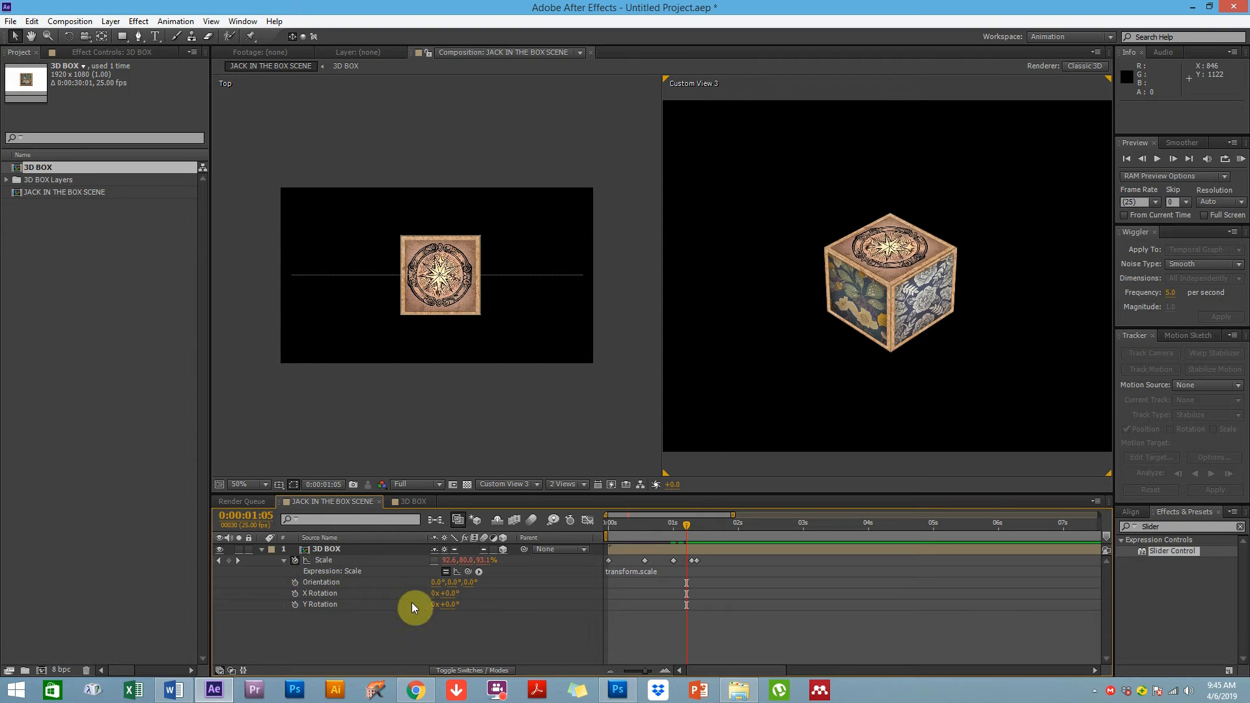
Remove all Scale keyframes from the 3D BOX layer and set its Scale to 100, 100, 100%
left_click(294, 560)
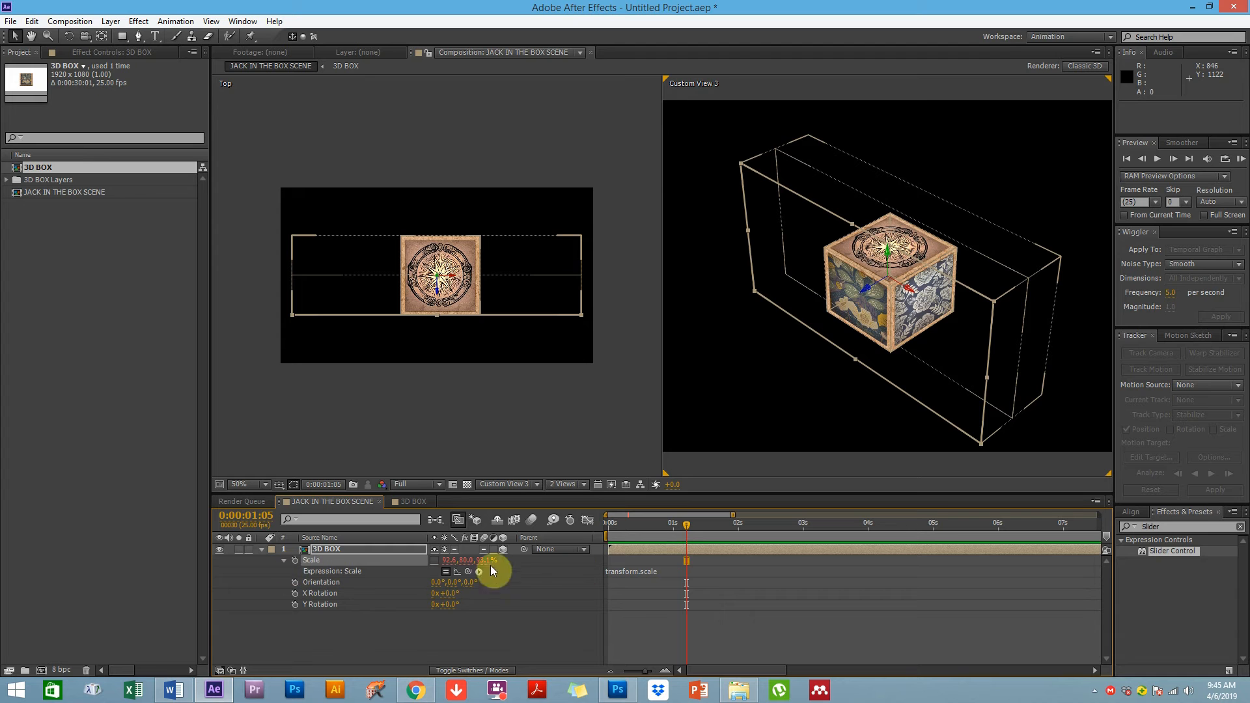
left_click(449, 560)
type("100")
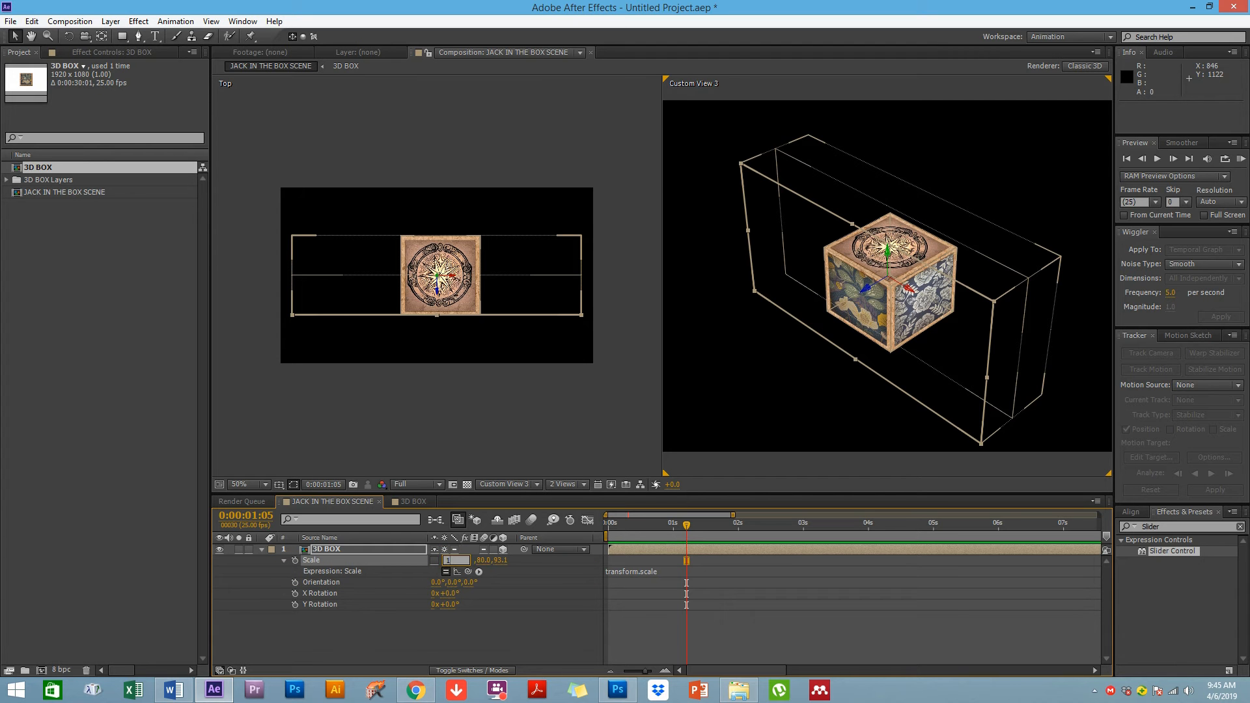
left_click(481, 560)
type("100")
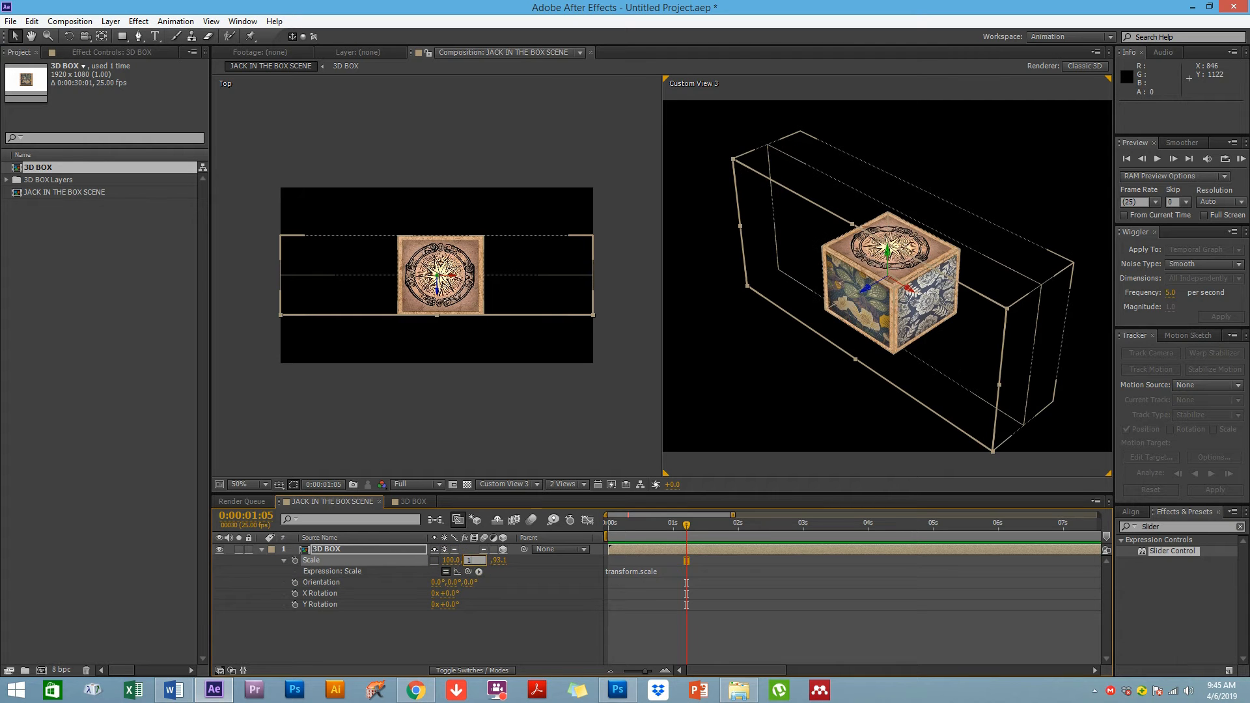
left_click(498, 560)
type("100")
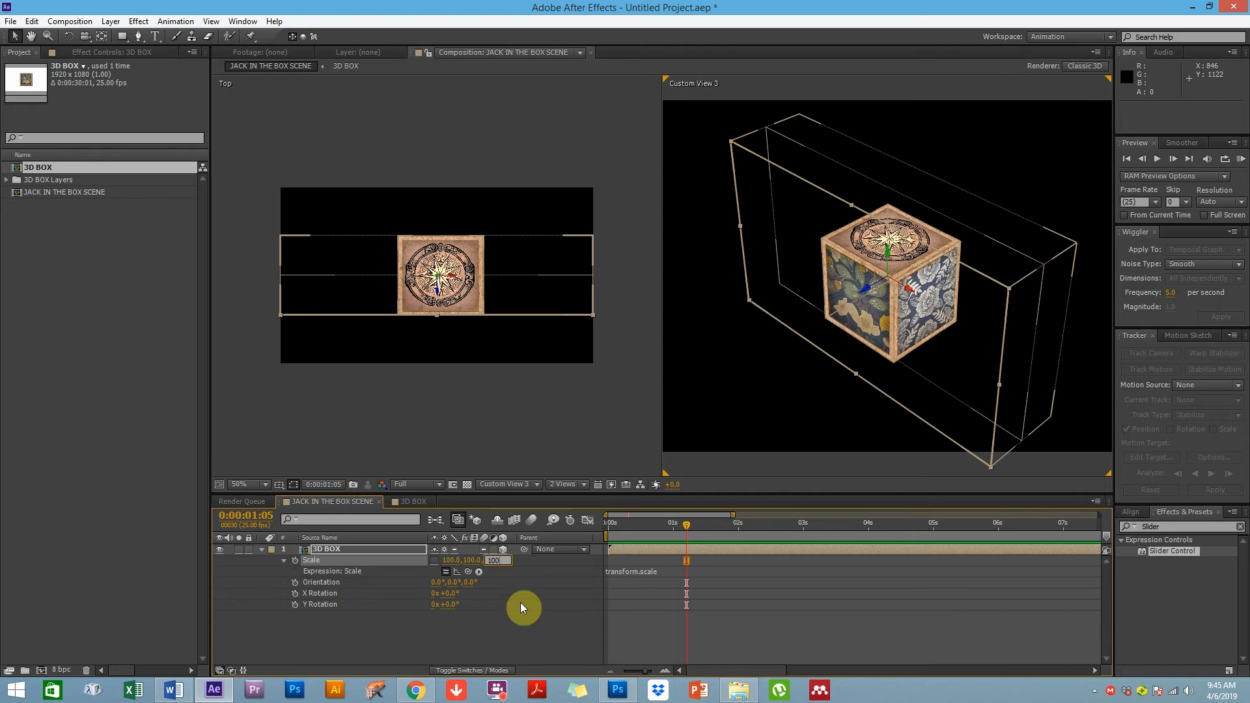
left_click(521, 603)
Delete the expression from the 3D BOX layer's Scale property
left_click(310, 566)
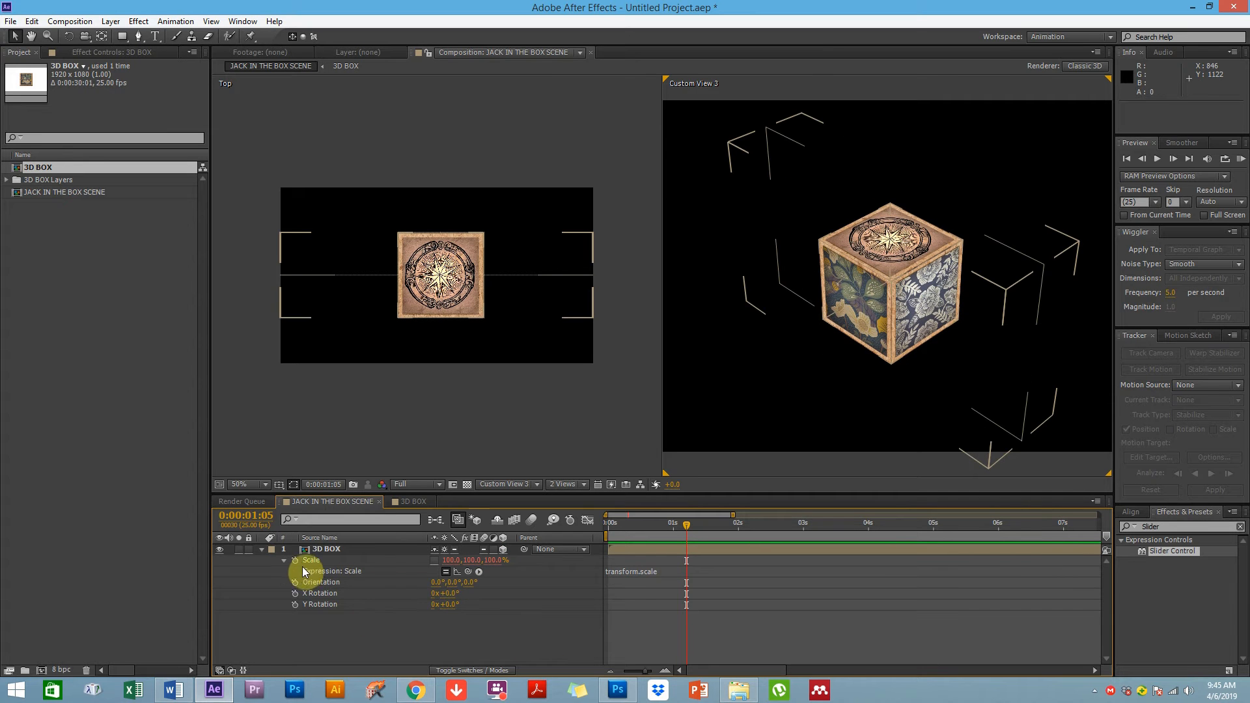
left_click(283, 561)
left_click(283, 561)
left_click(645, 572)
key("BackSpace")
left_click(589, 615)
left_click(321, 549)
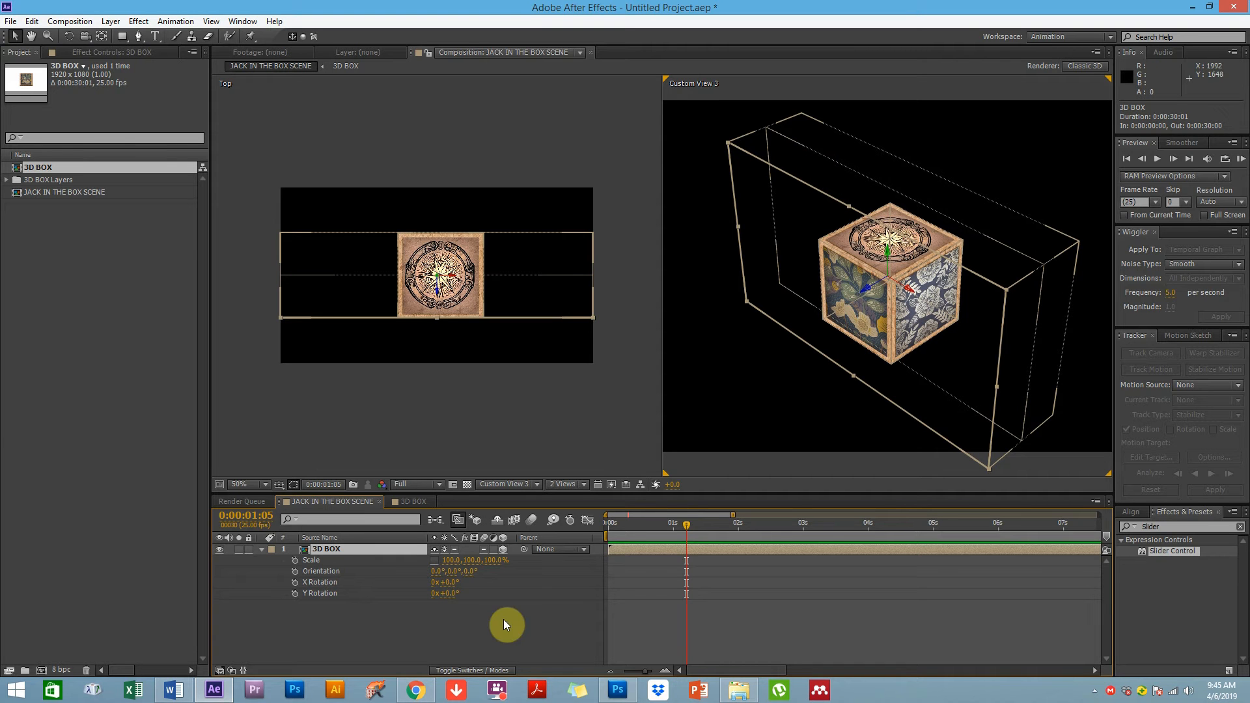
Apply a Slider Control expression control effect to the 3D BOX layer
left_click(112, 22)
mouse_move(134, 19)
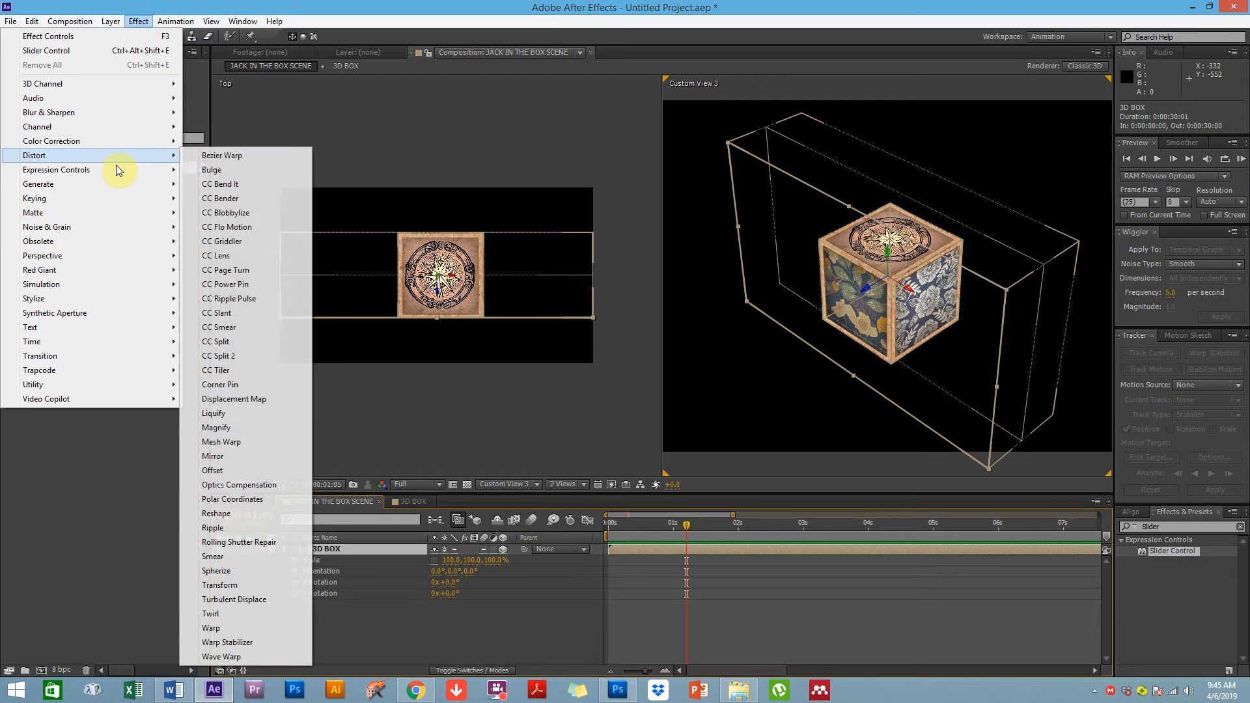
mouse_move(120, 170)
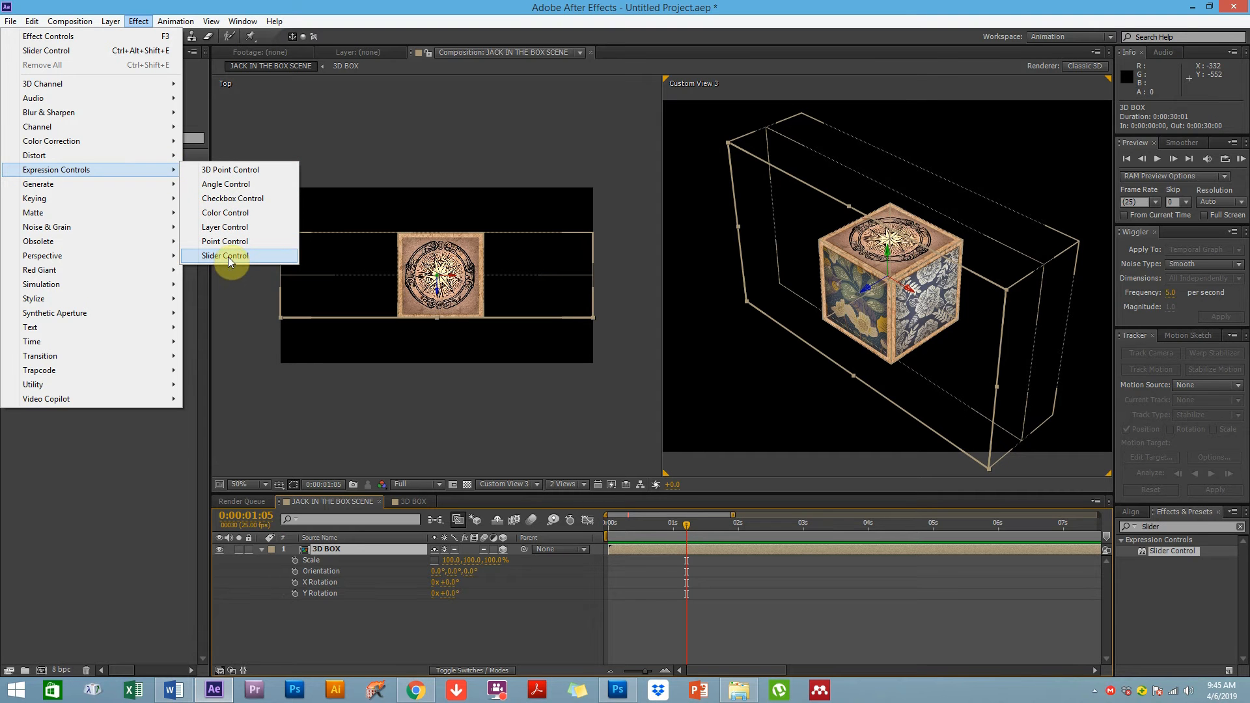
left_click(345, 616)
left_click(330, 551)
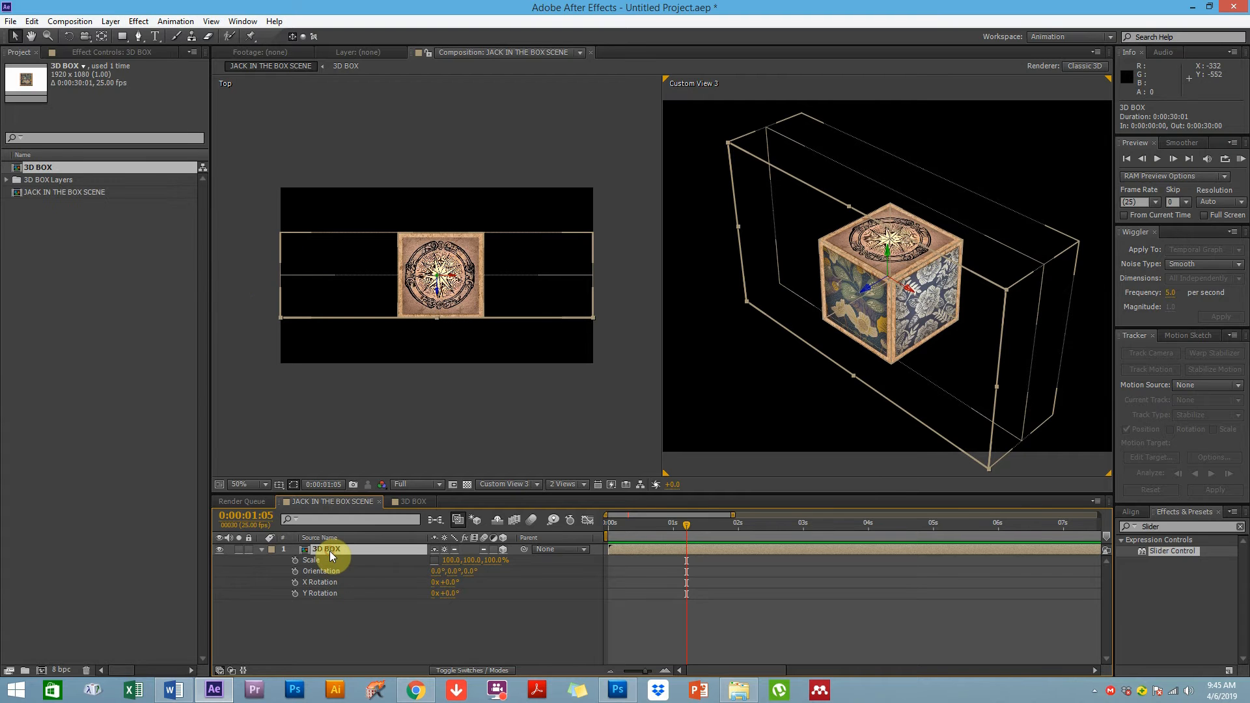
left_click(136, 21)
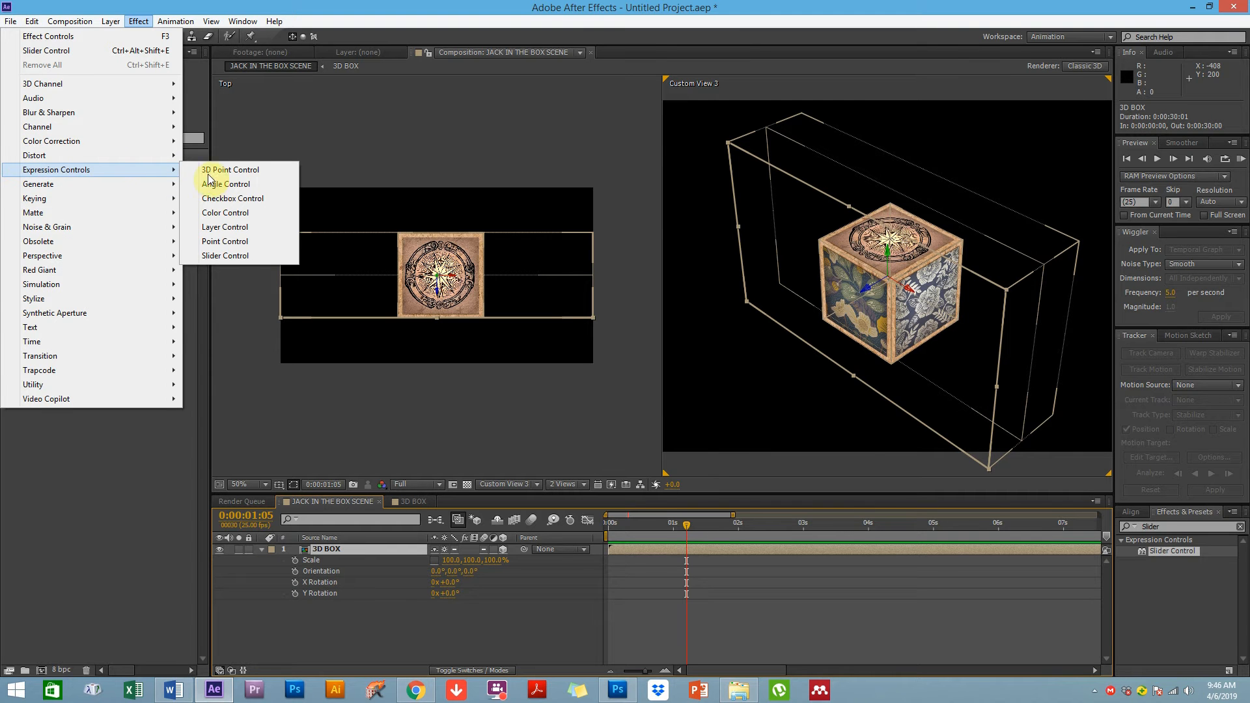
left_click(233, 256)
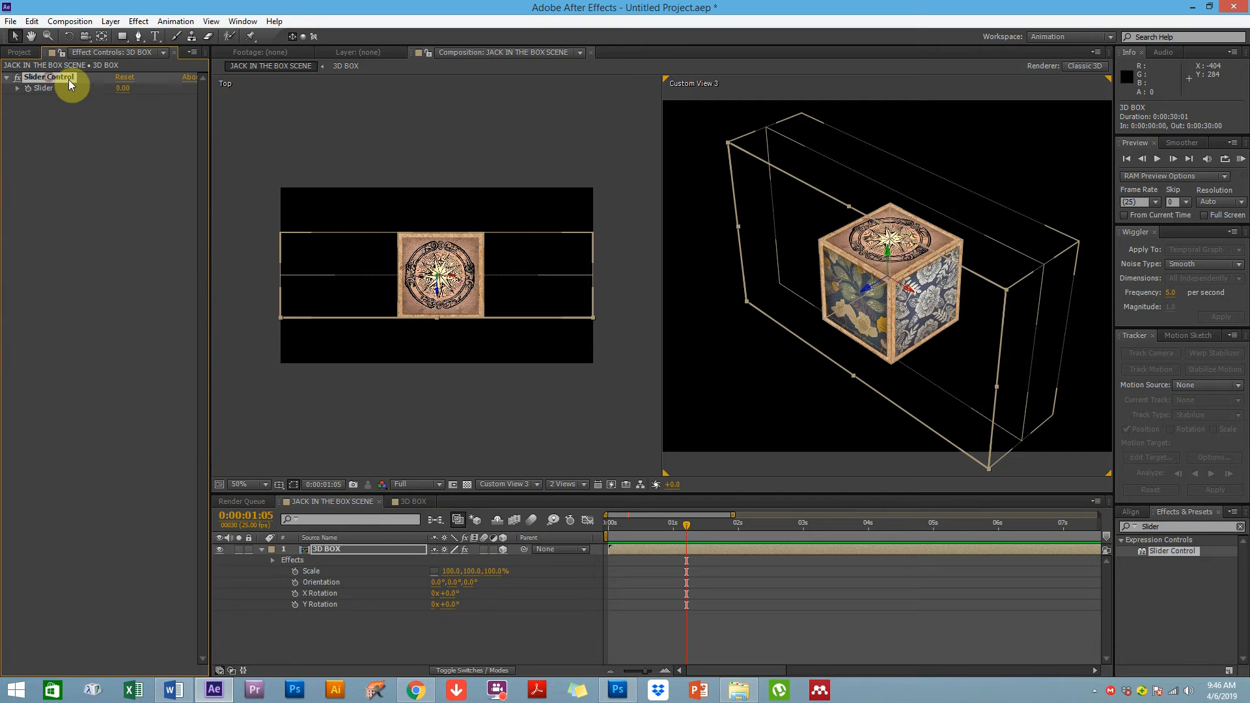
Rename the Slider Control effect to X_Scale
key("Return")
type("X_Scale")
key("Return")
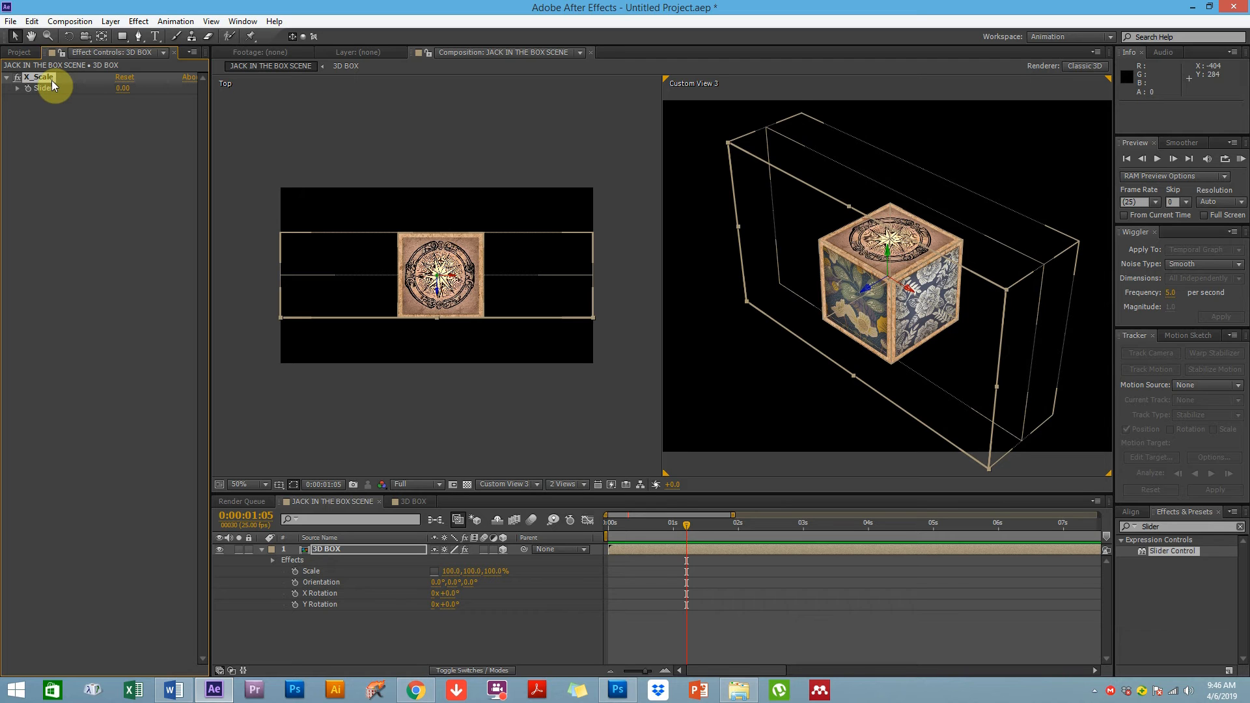
Duplicate the X_Scale effect and rename the copy Y_Scale
key("ctrl+d")
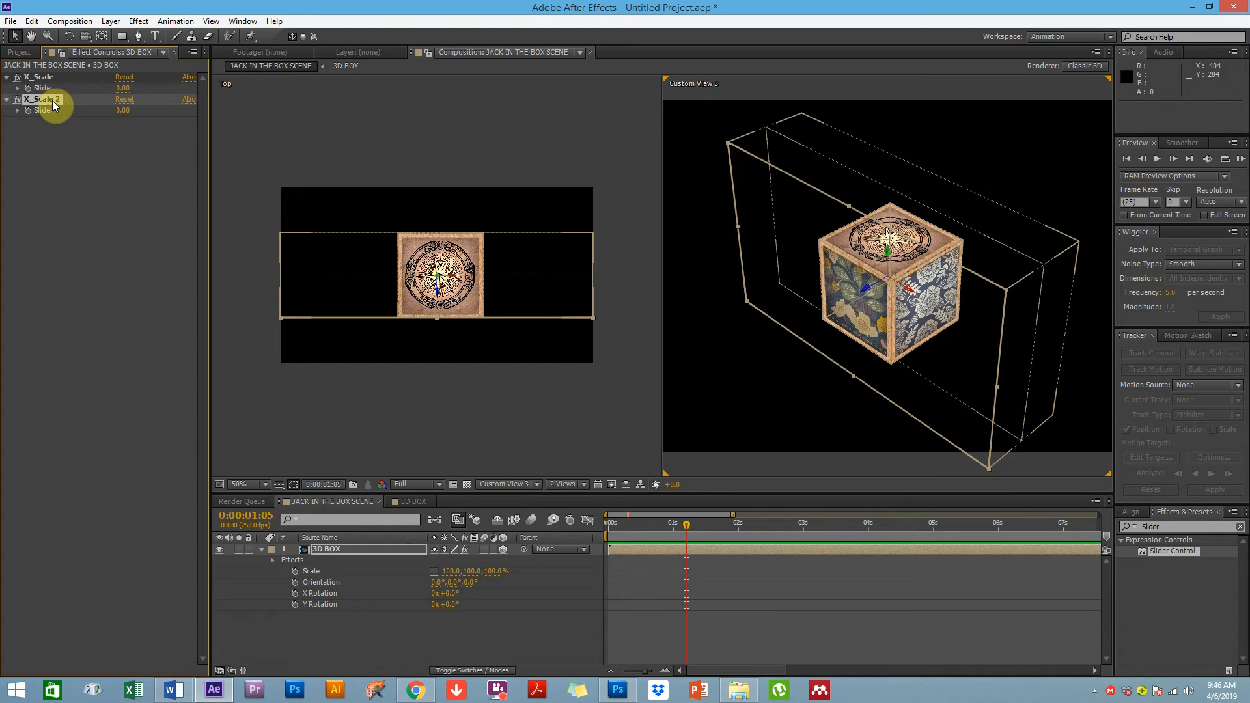
key("Return")
type("Y_Scale")
key("Return")
Duplicate the Y_Scale effect and rename the copy Z_Scale
key("ctrl+d")
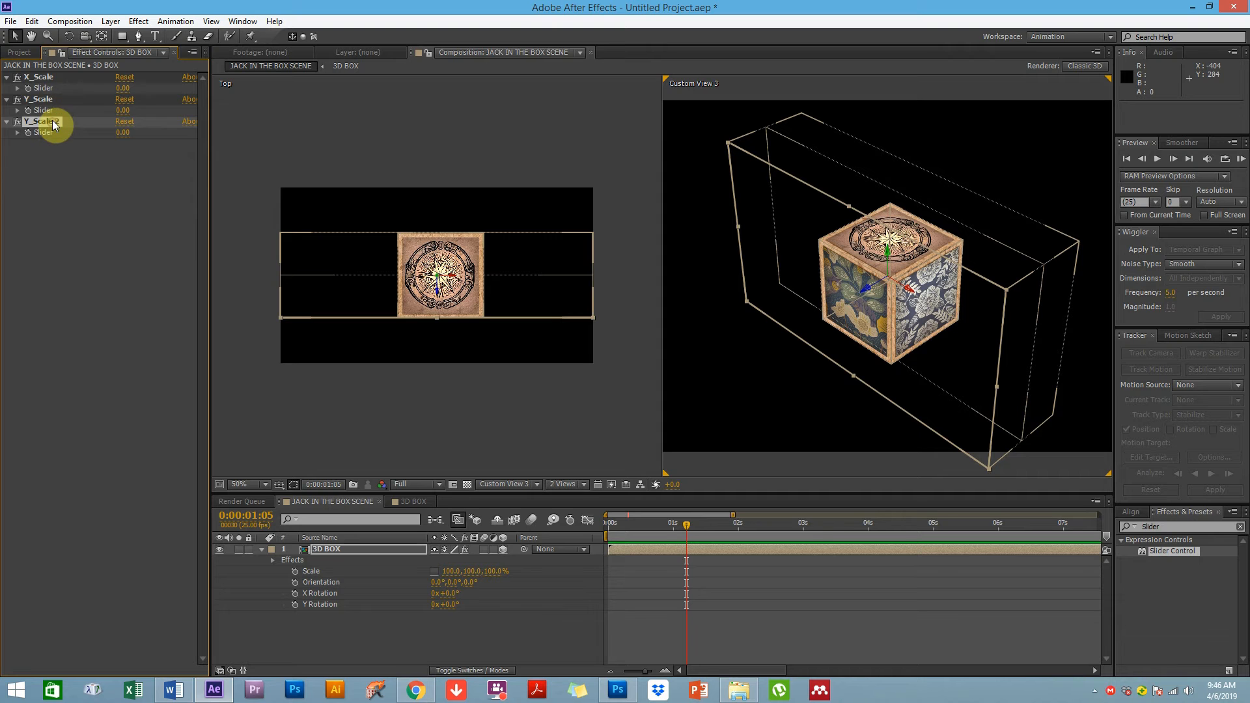
key("Return")
type("Z_Scale")
key("Return")
Add a Scale expression whose first line assigns x=effect("X_Scale")("Slider"); by linking to the X_Scale slider
left_click(365, 625)
left_click(307, 572)
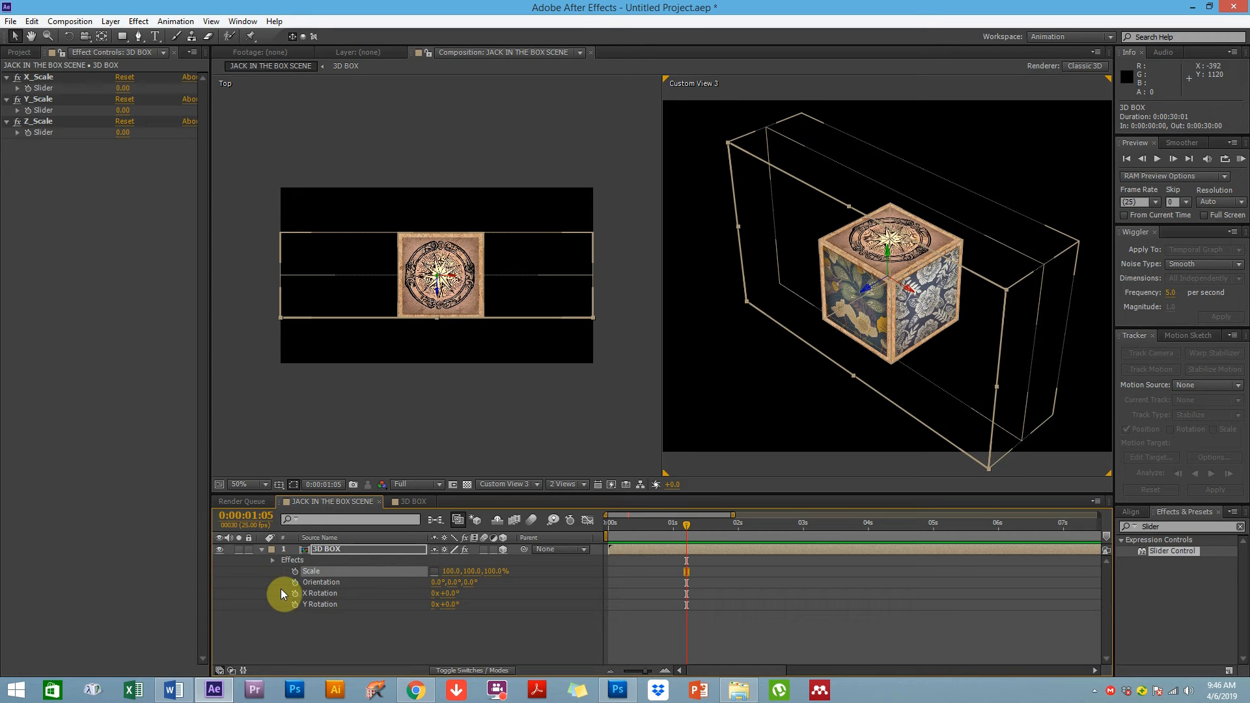
left_click(297, 571, "alt")
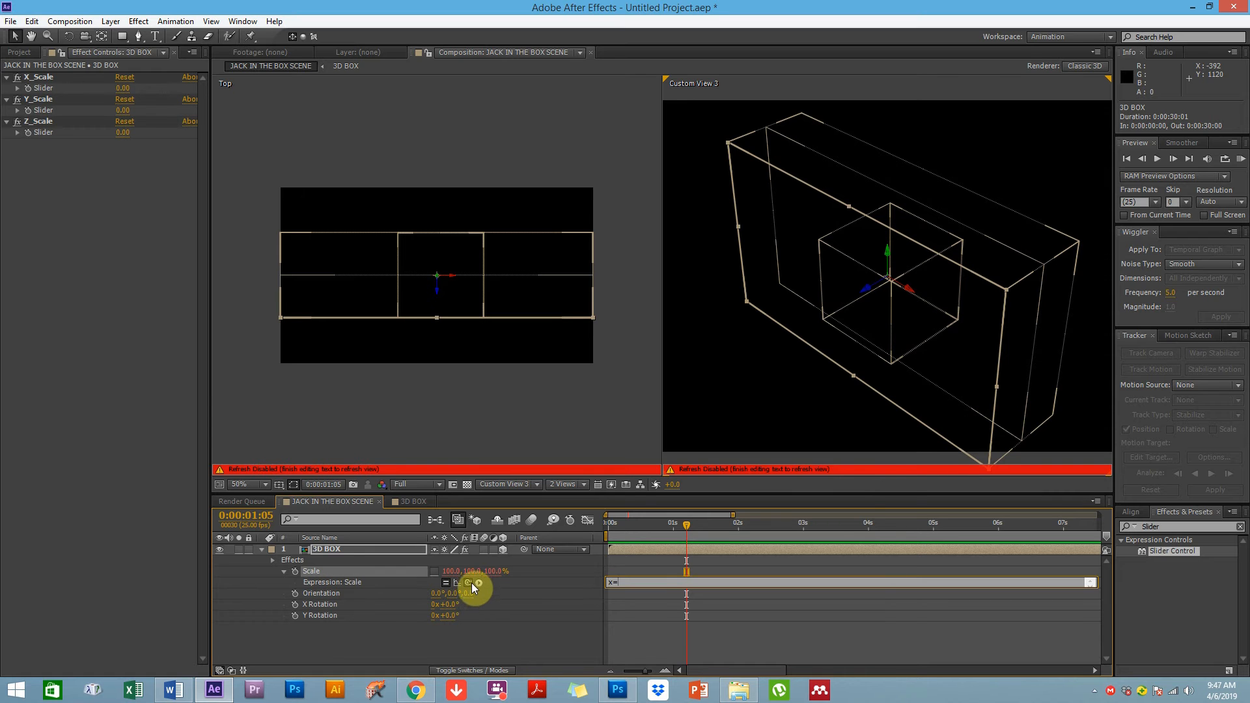
left_click_drag(468, 581, 48, 87)
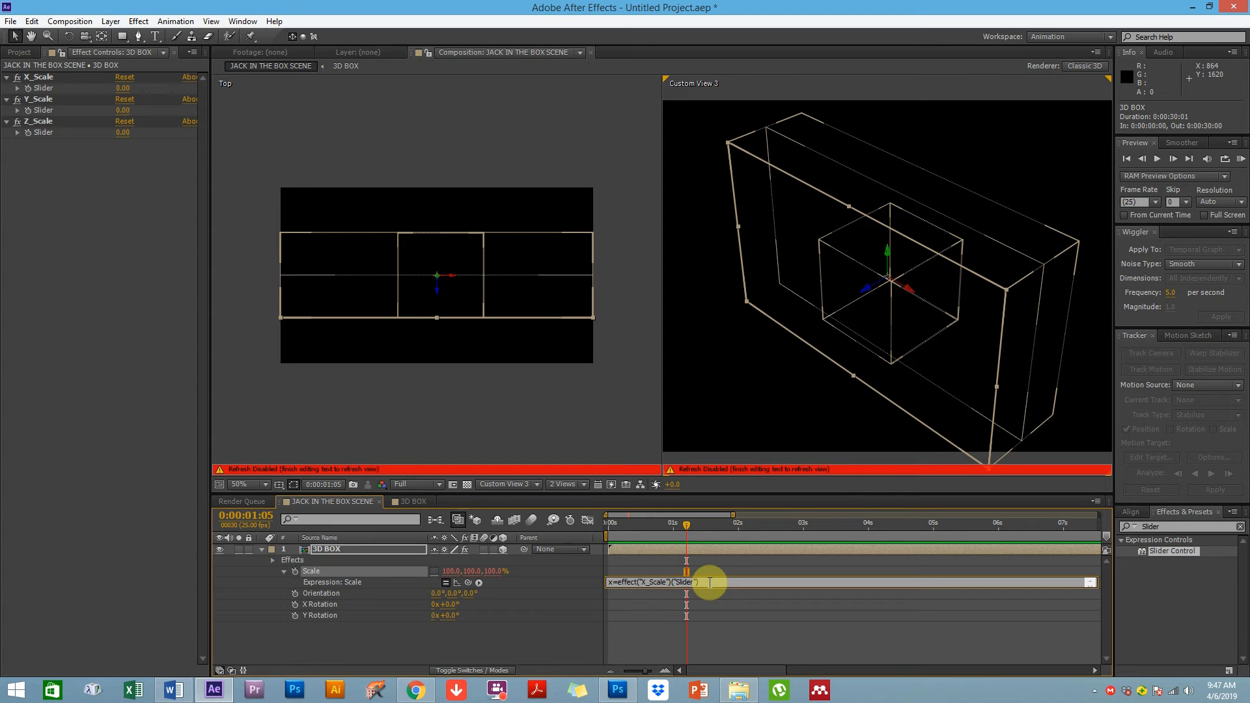
type(";")
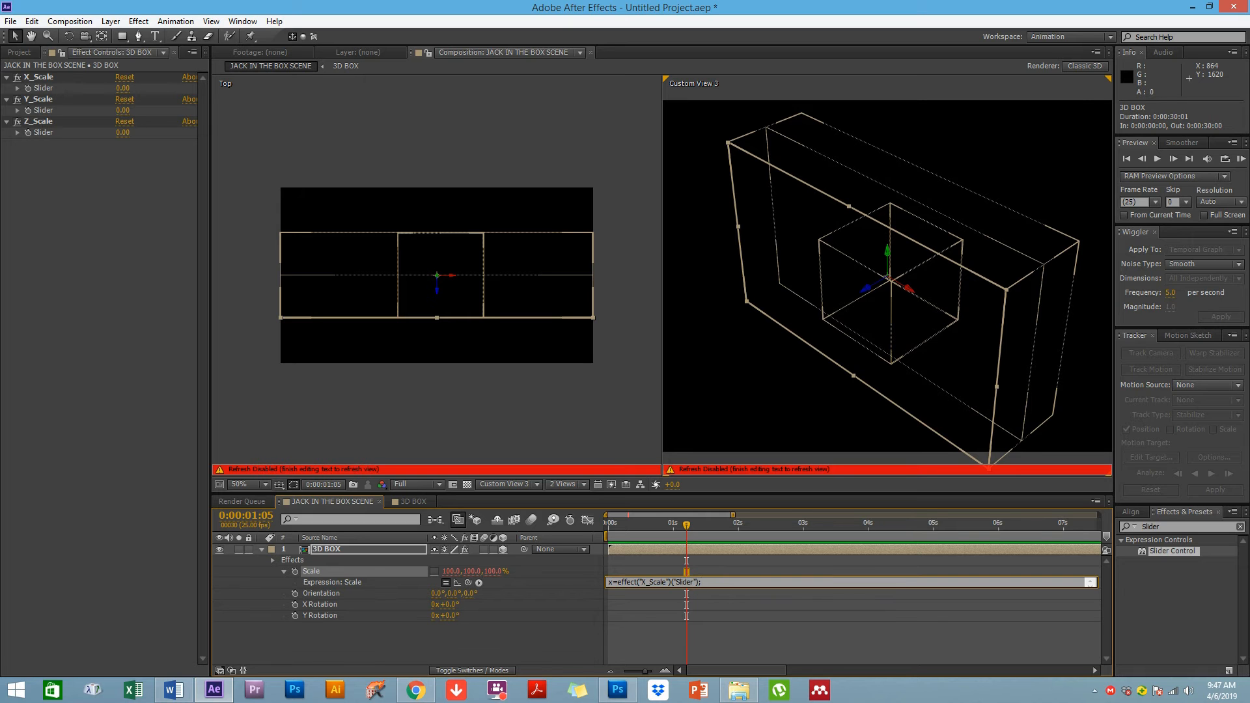
left_click(697, 581)
key("Return")
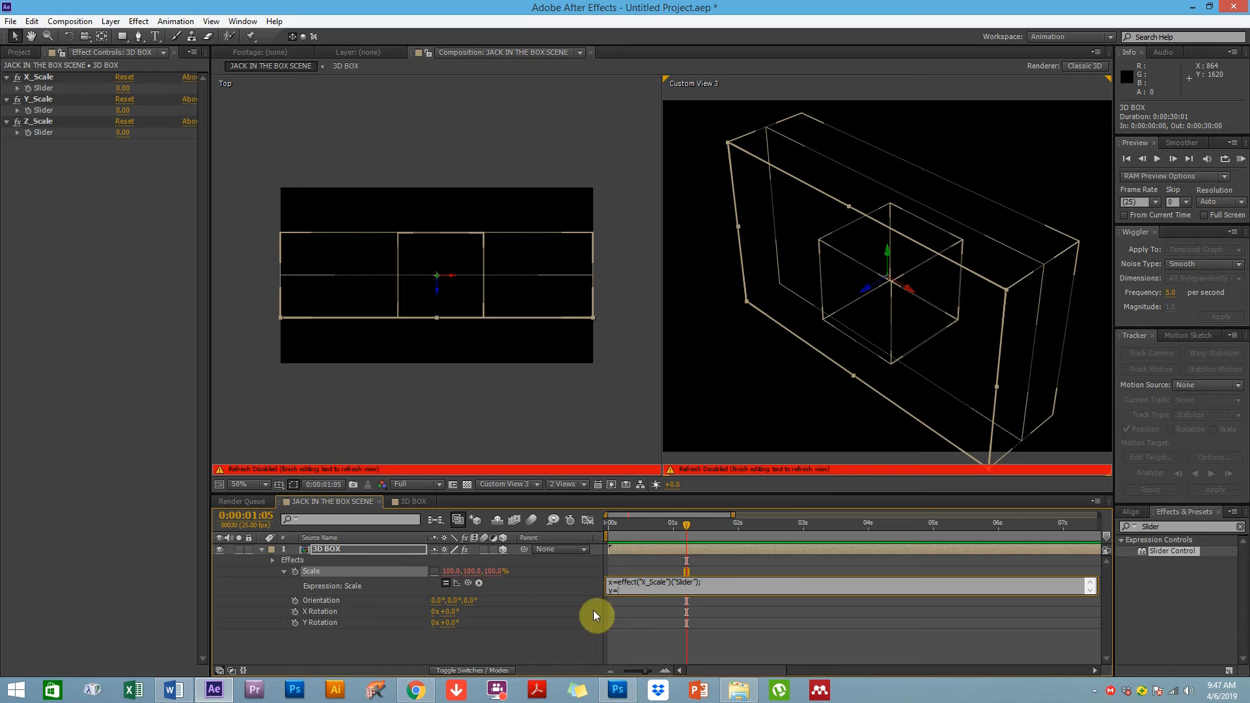
Add expression lines assigning y and z to the Y_Scale and Z_Scale sliders
left_click_drag(192, 322, 54, 111)
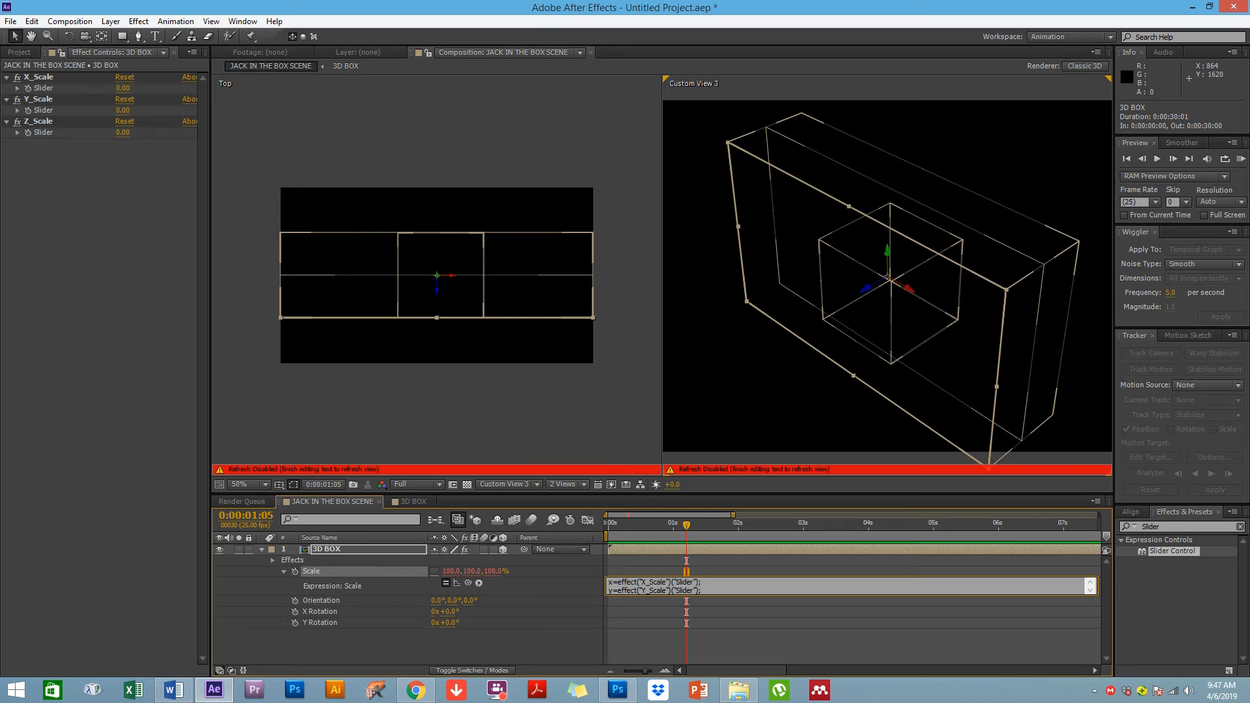
key("Return")
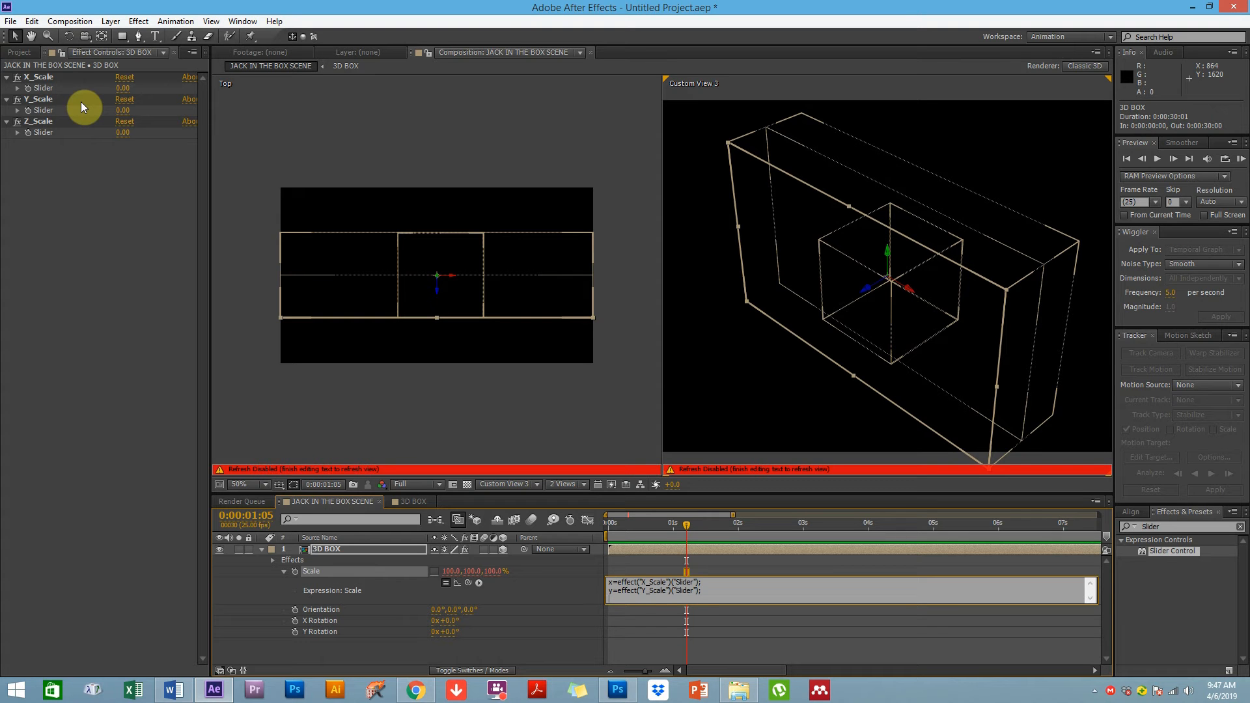
type("z")
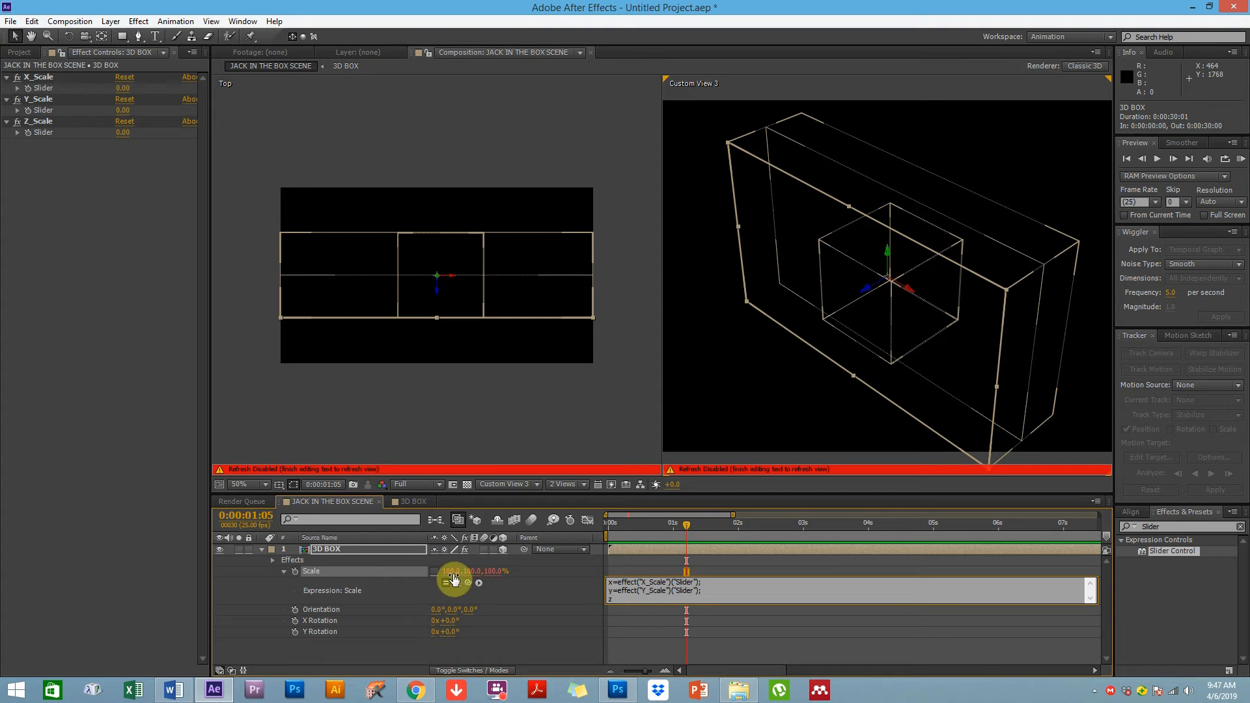
left_click_drag(468, 583, 48, 131)
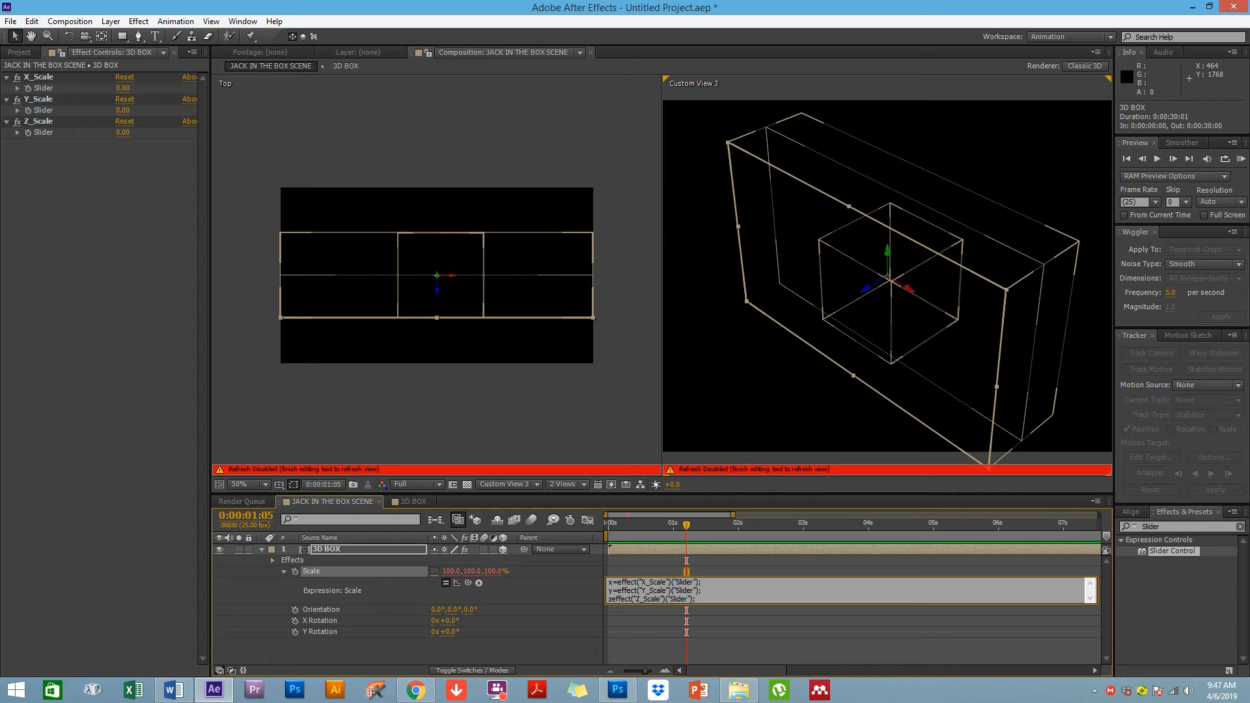
left_click(612, 599)
type("=")
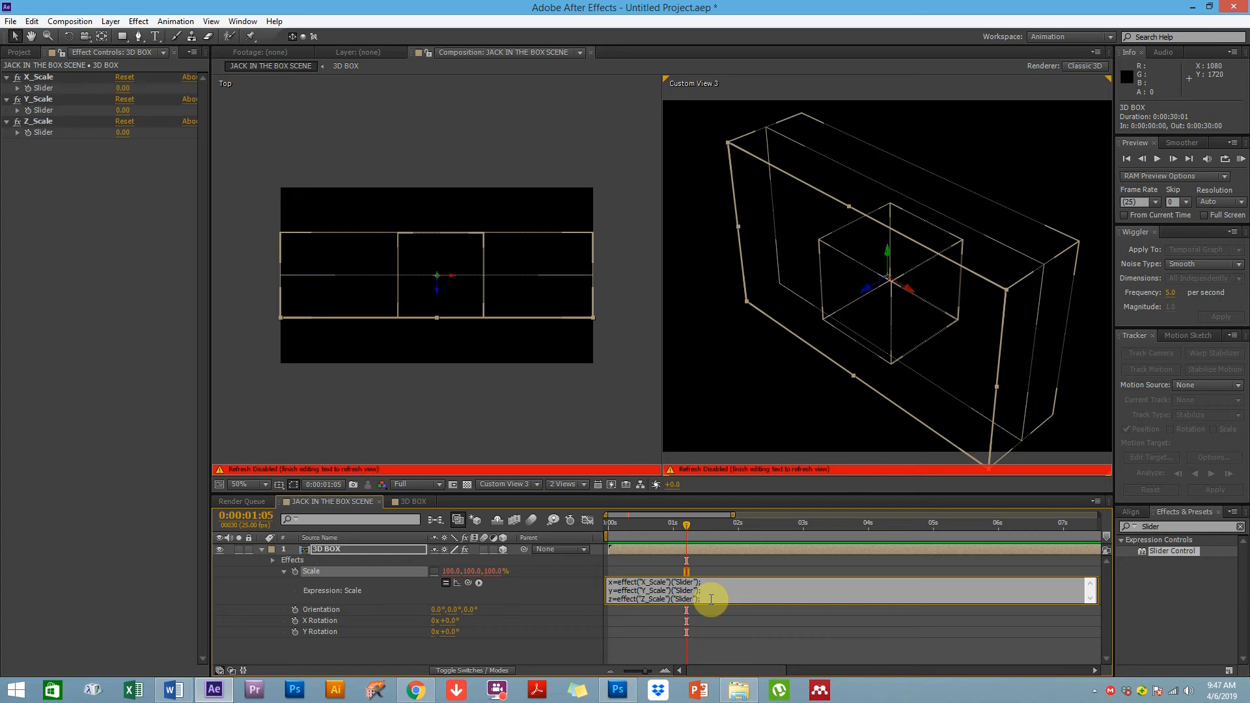
key("Return")
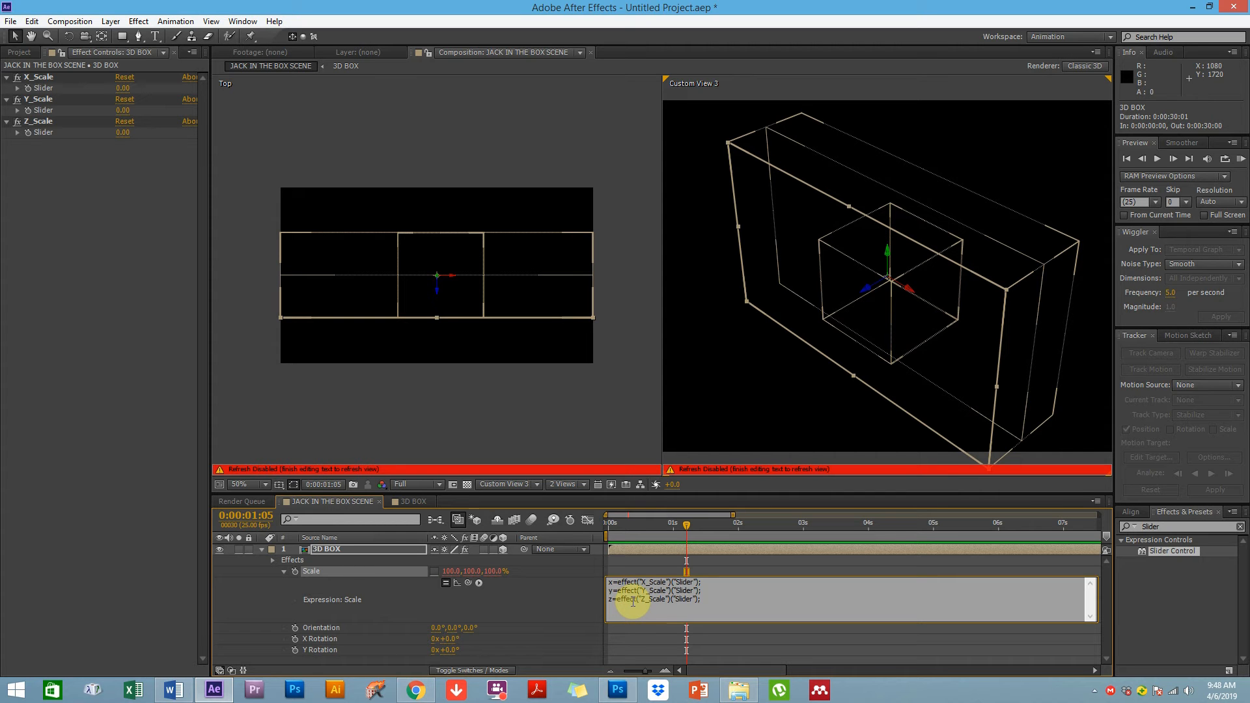
End the Scale expression with the line [x,y,z]; and apply it
key("Return")
key("Return")
type("[x,y,z")
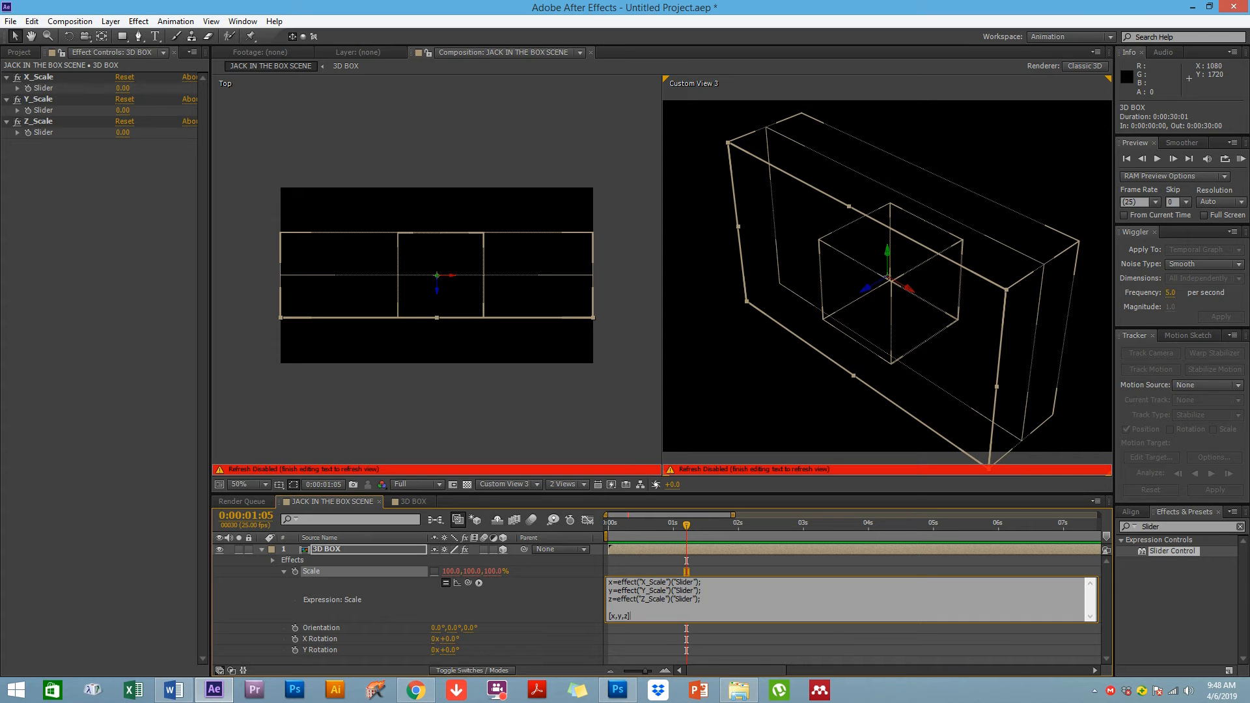
type("];")
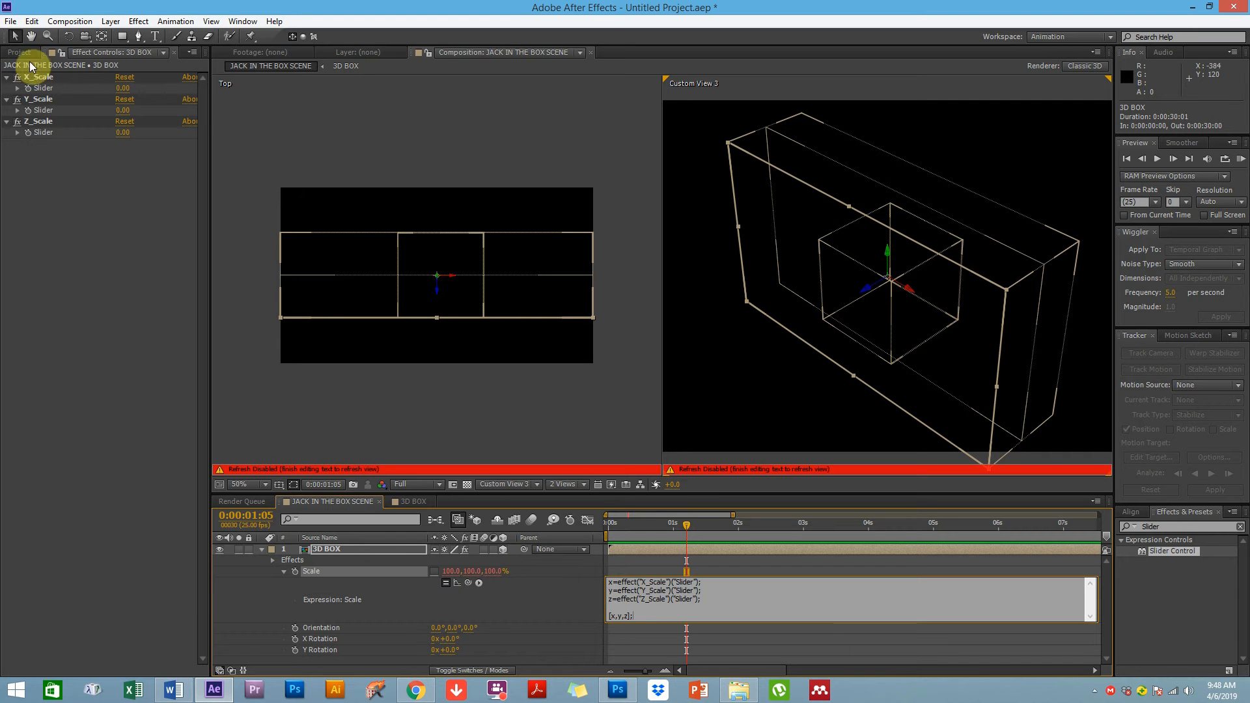
left_click(508, 603)
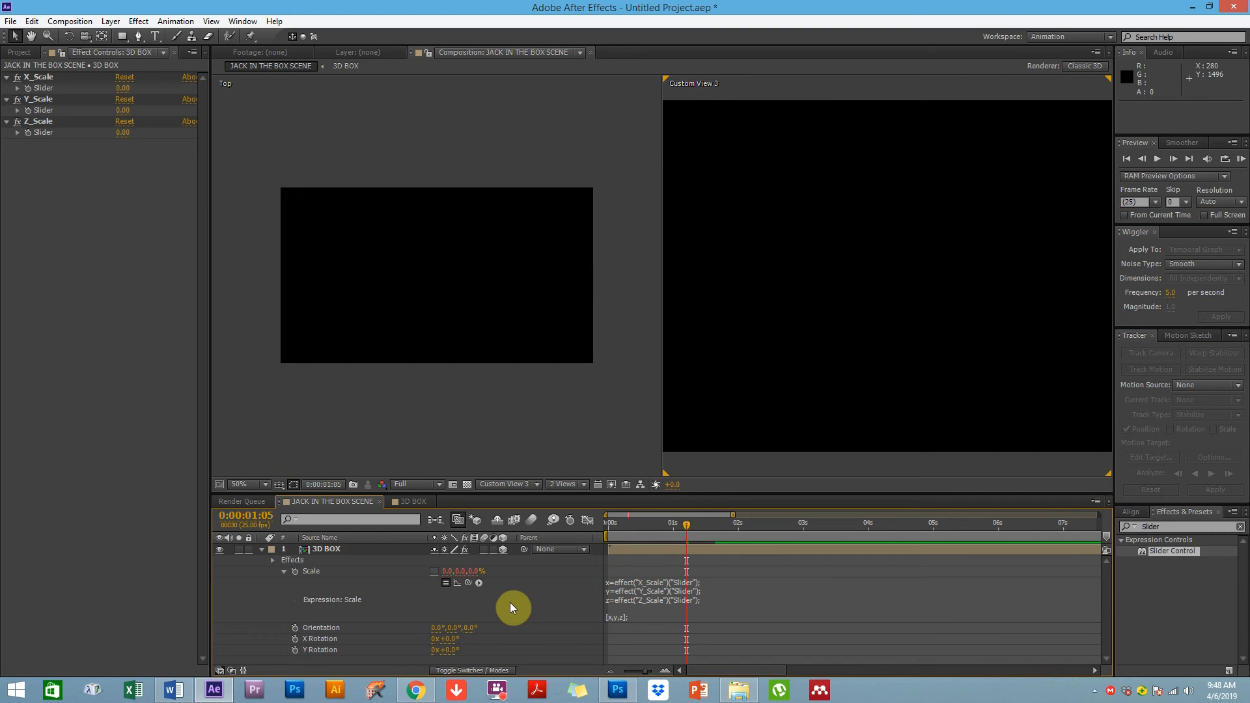
At frame 0:00:00:18, set the X_Scale, Y_Scale and Z_Scale sliders of the 3D BOX layer to 100
left_click(654, 525)
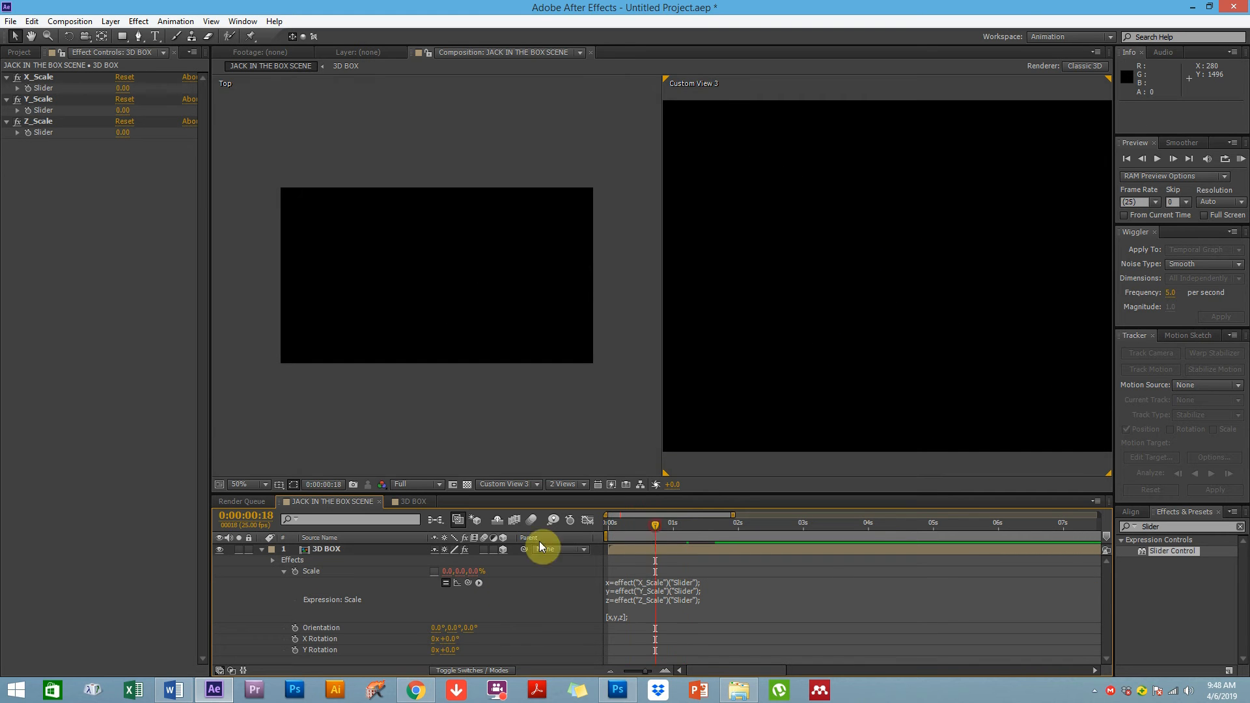
left_click(261, 551)
left_click(318, 554)
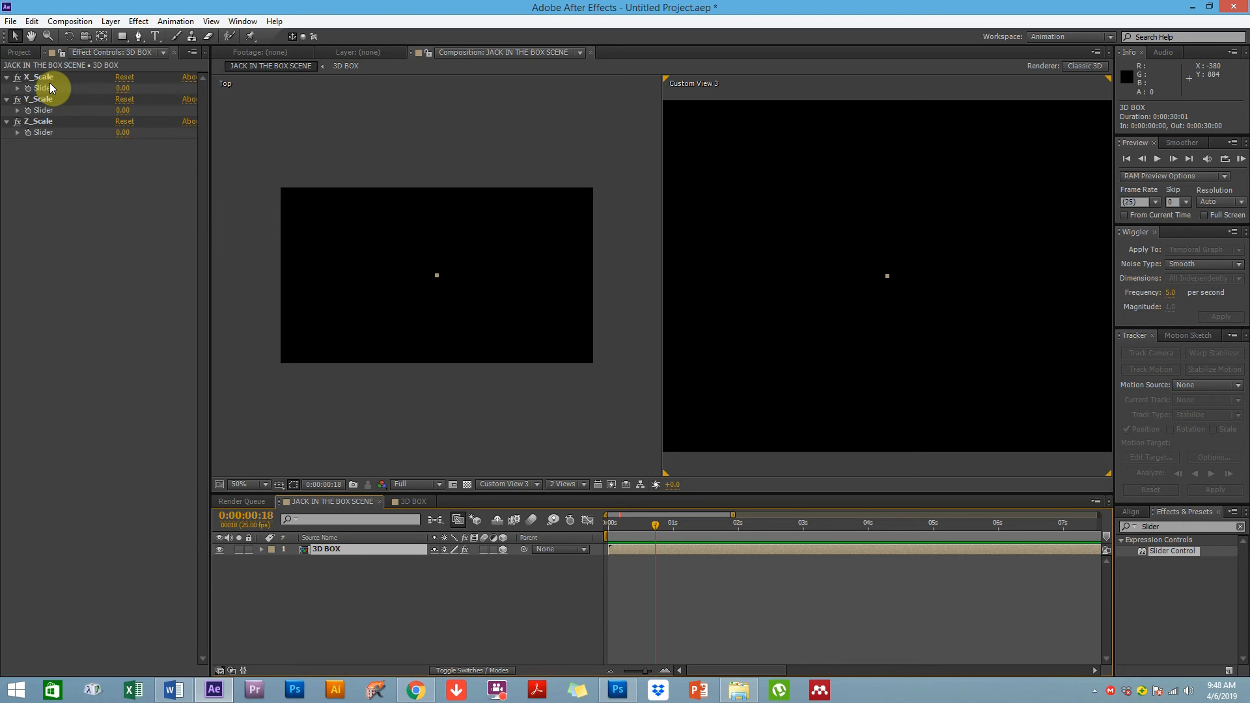
left_click(122, 94)
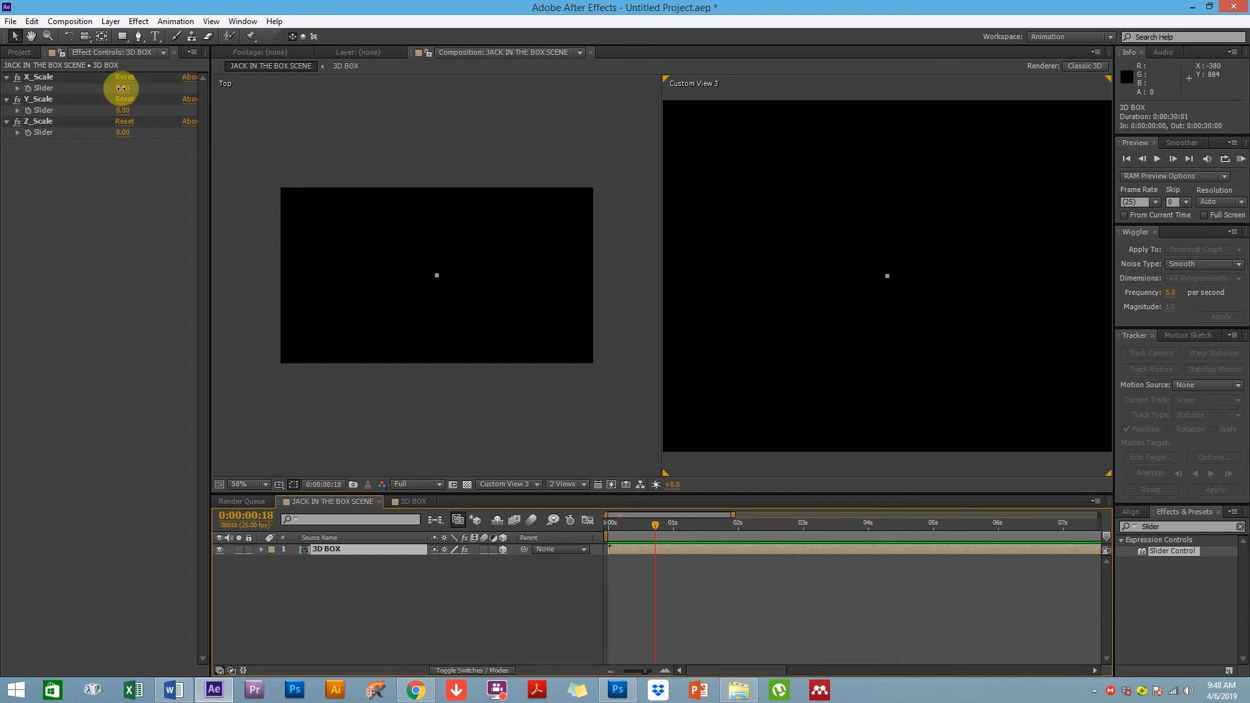
type("100")
left_click(343, 263)
left_click(122, 110)
type("100")
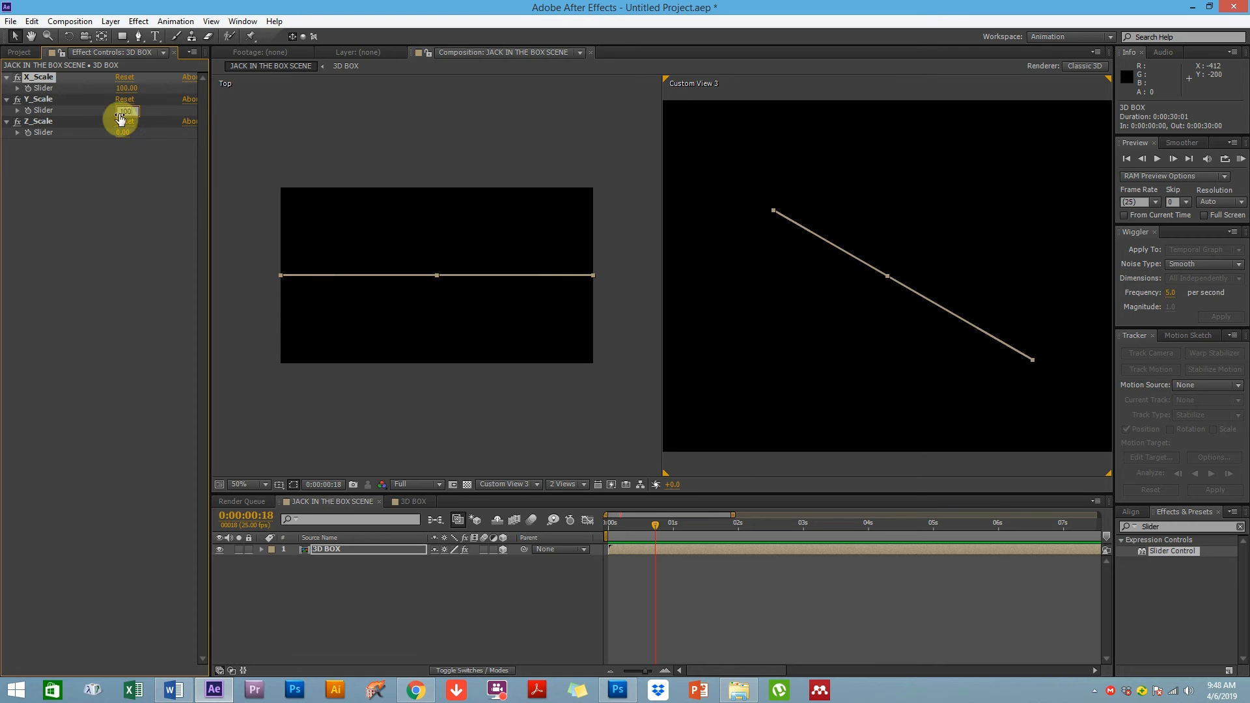
key("Return")
left_click(127, 132)
type("1")
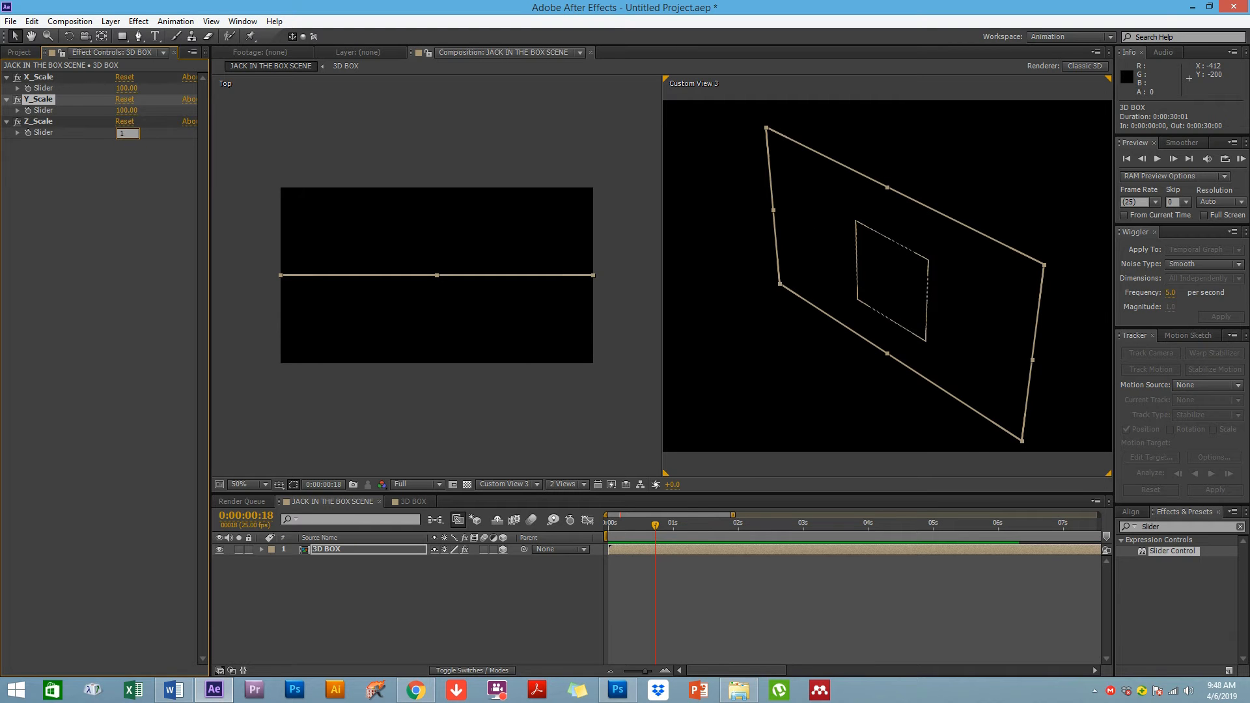
left_click(129, 140)
Switch the right view to Front and move the 3D BOX anchor point down to the box's bottom edge with the Pan Behind tool
left_click(726, 628)
left_click(862, 303)
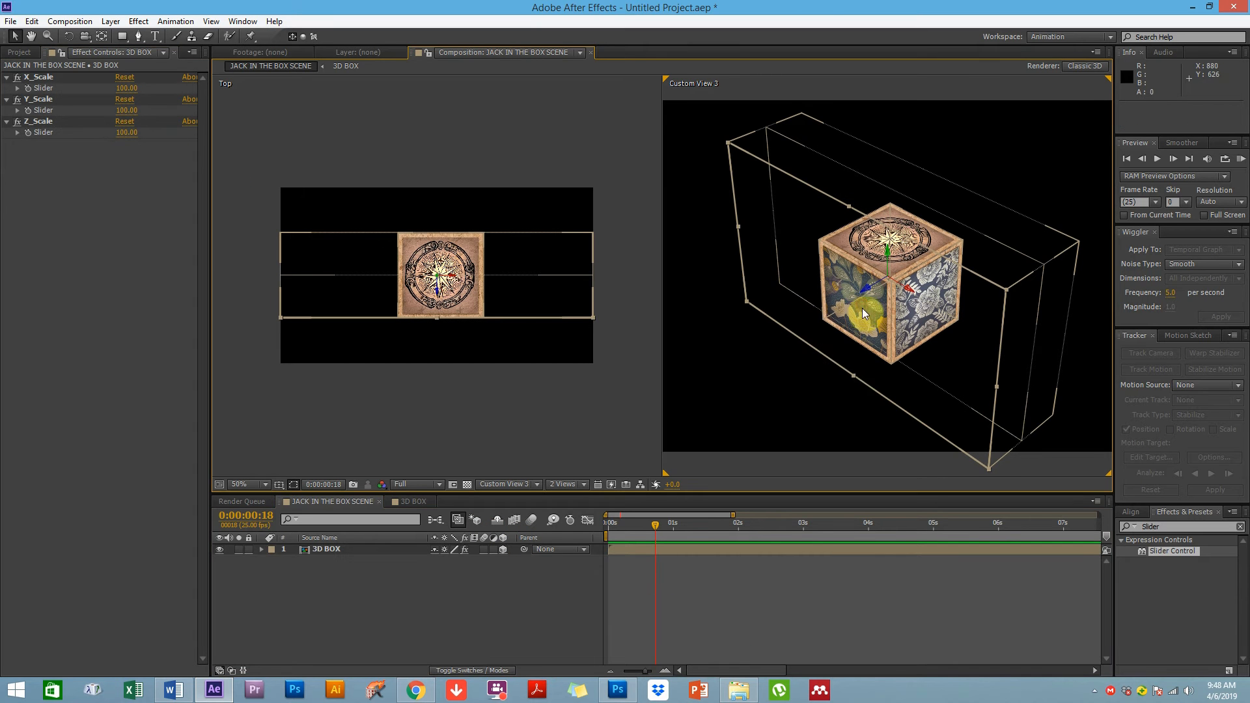
left_click(321, 551)
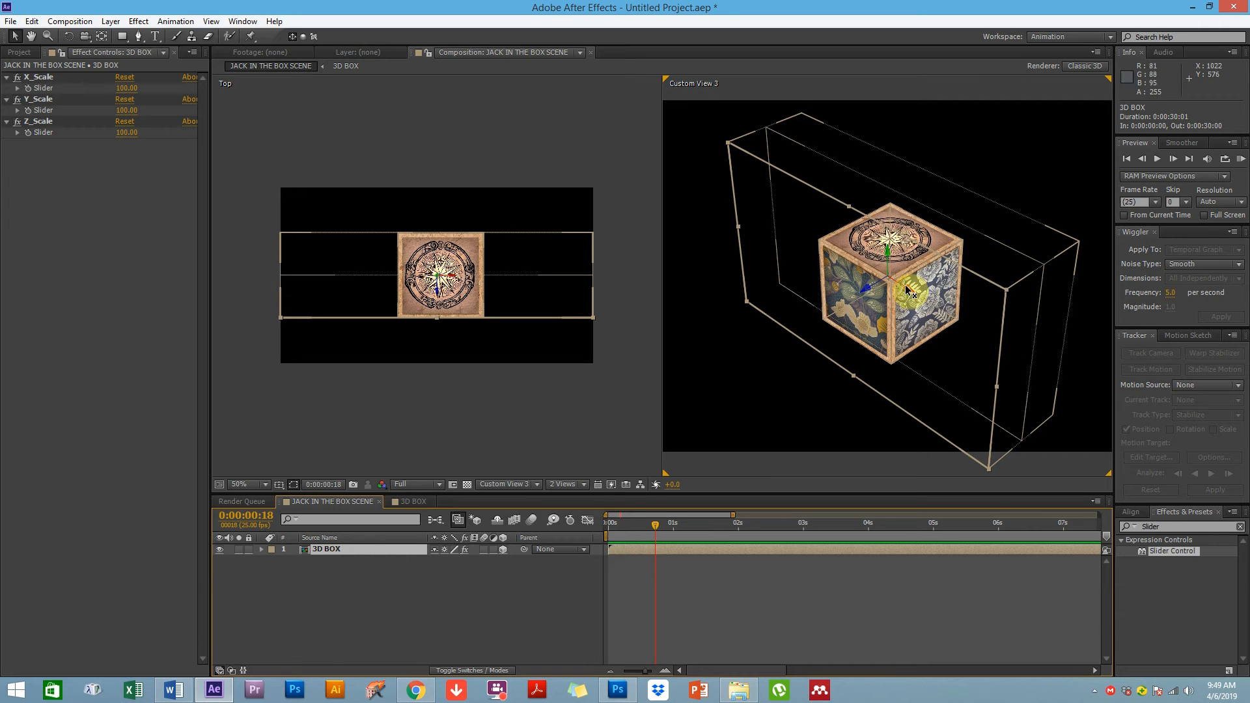
key("y")
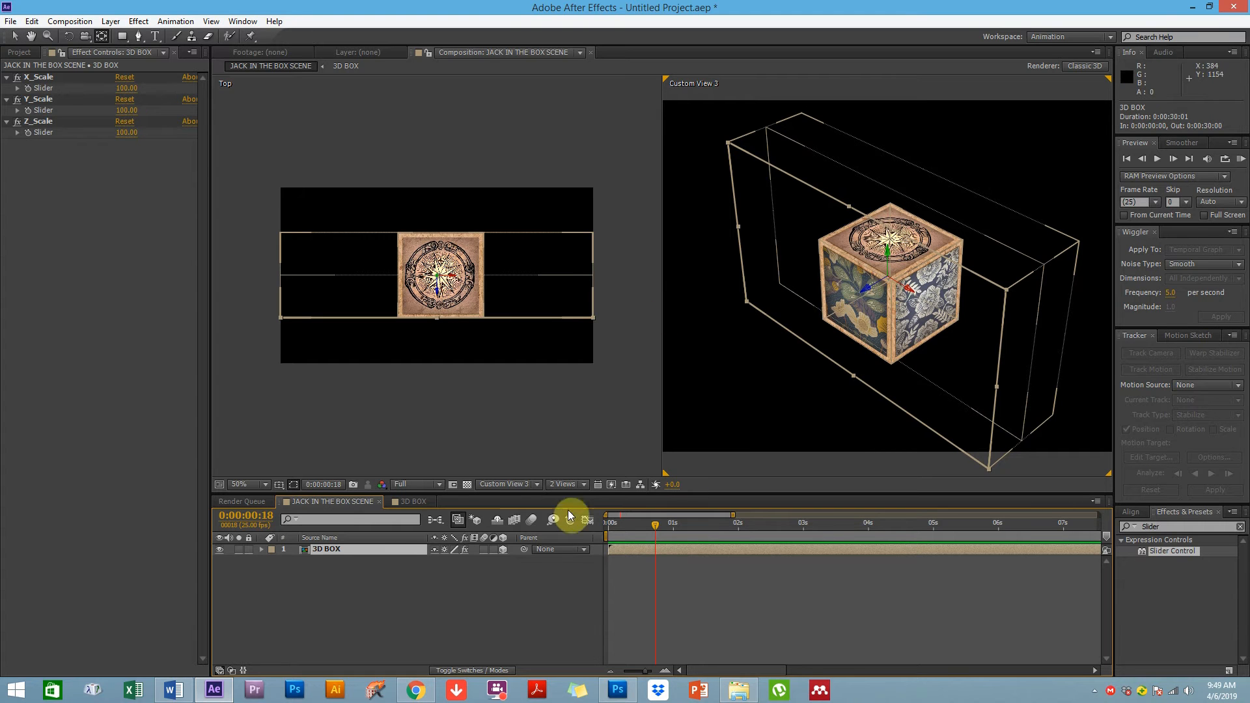
left_click(489, 484)
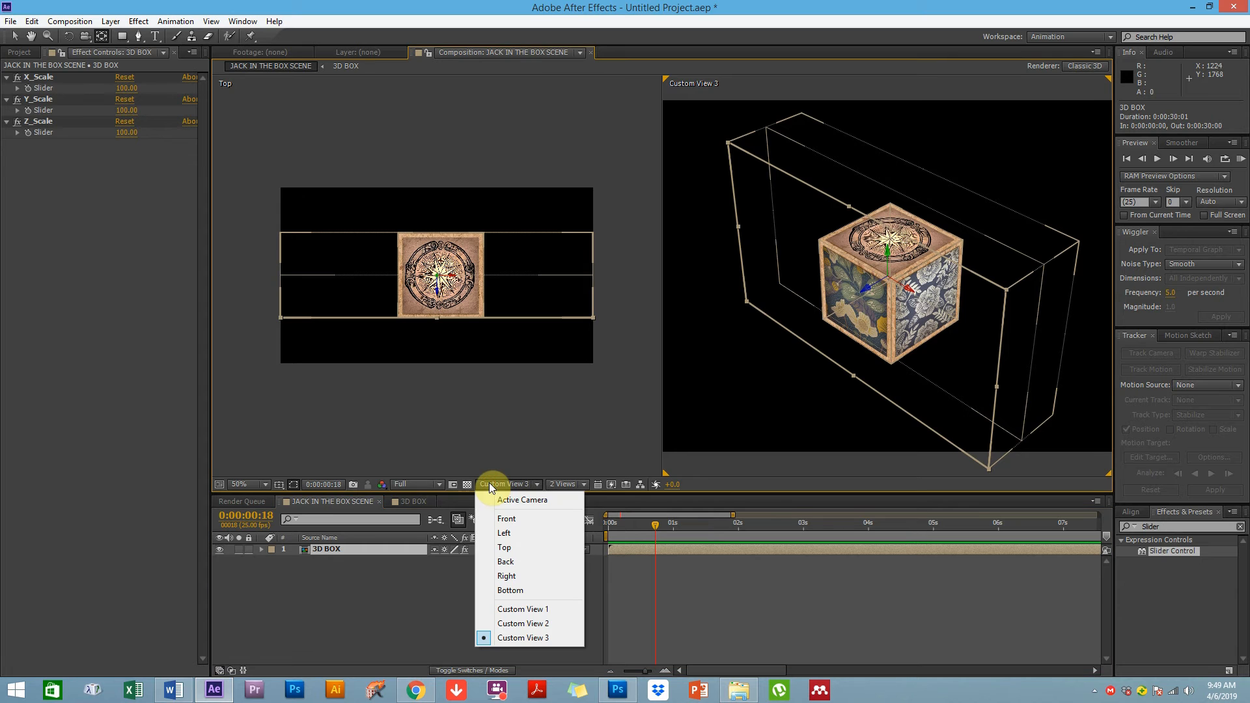
left_click(502, 517)
left_click_drag(902, 277, 901, 371)
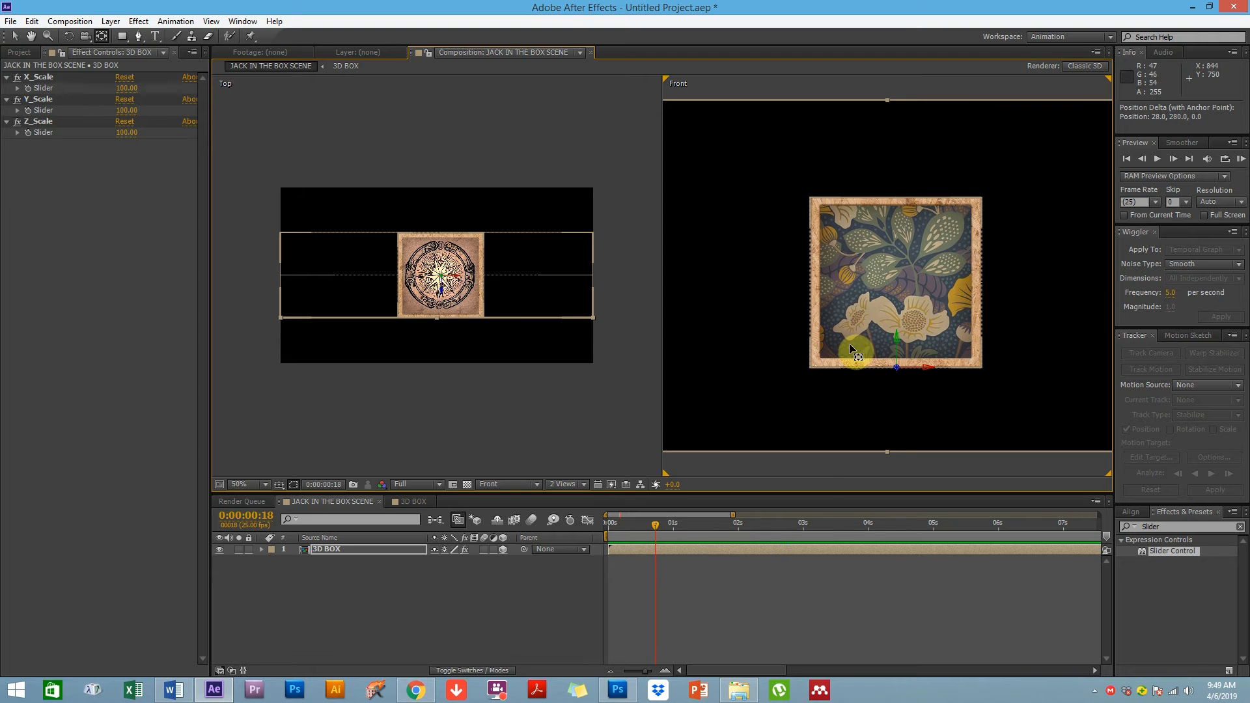
Return to the Selection tool and set the left view to Custom View 1, zoomed in on the box
key("v")
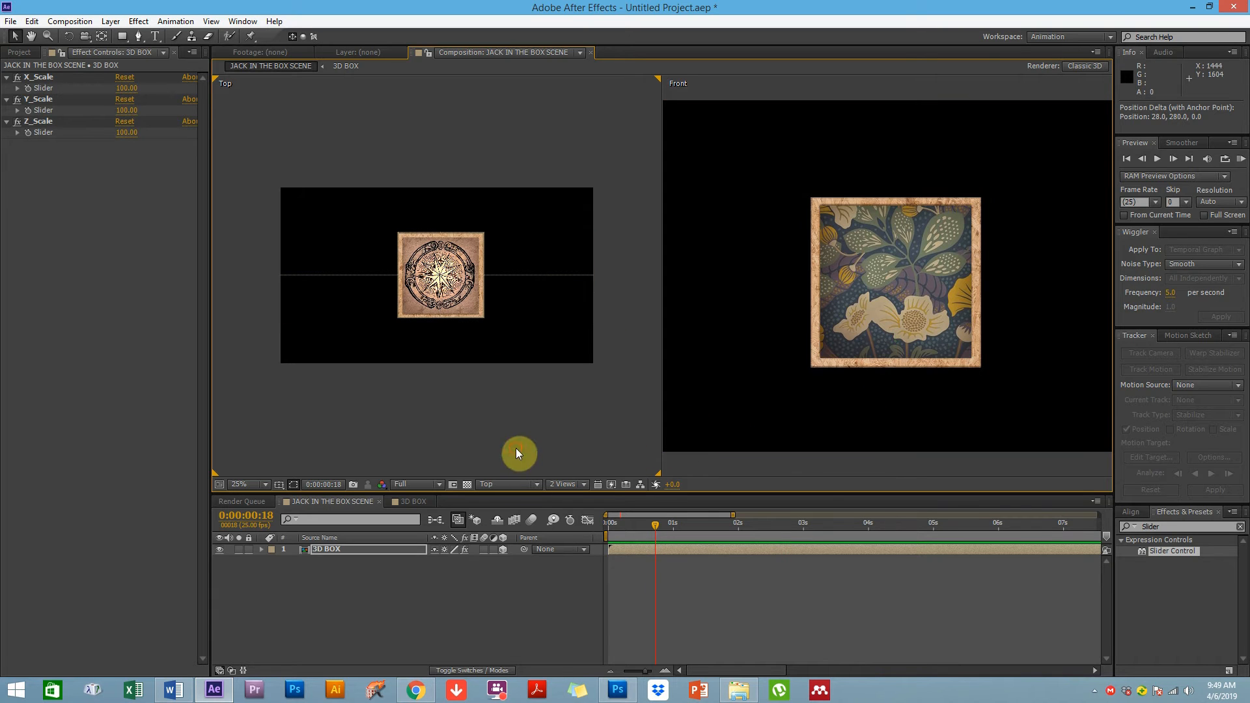
left_click(516, 450)
left_click(500, 484)
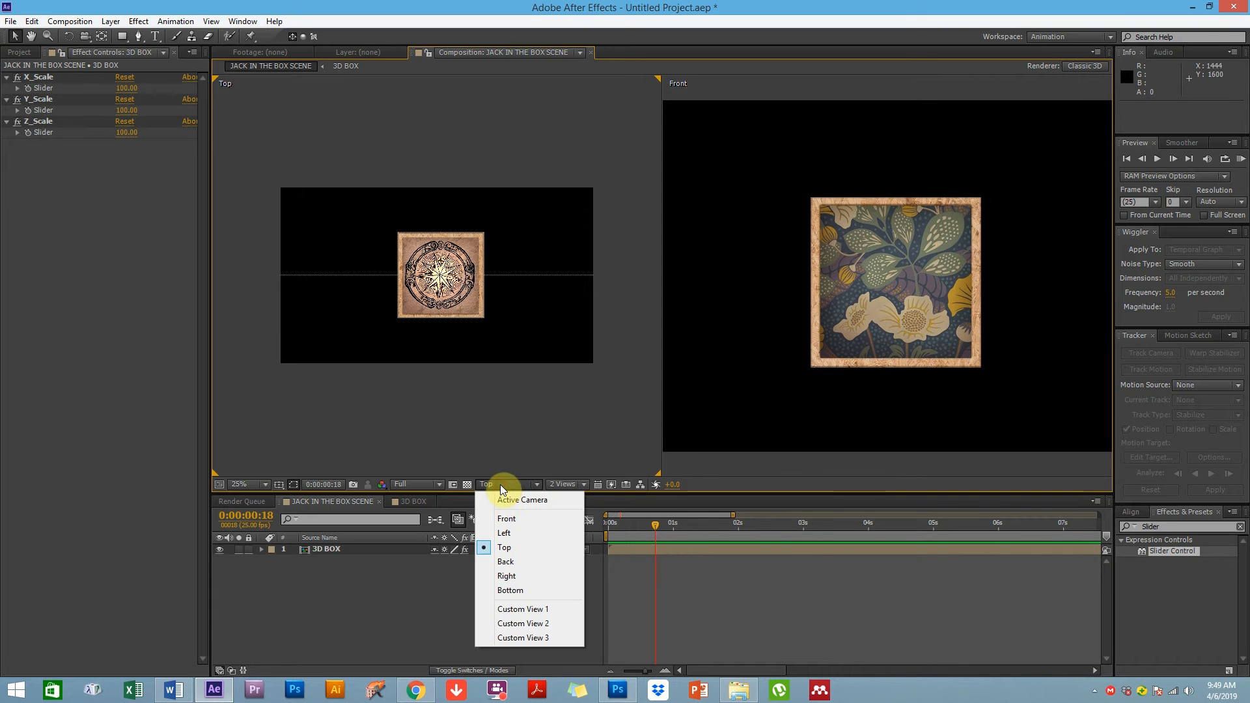
left_click(521, 607)
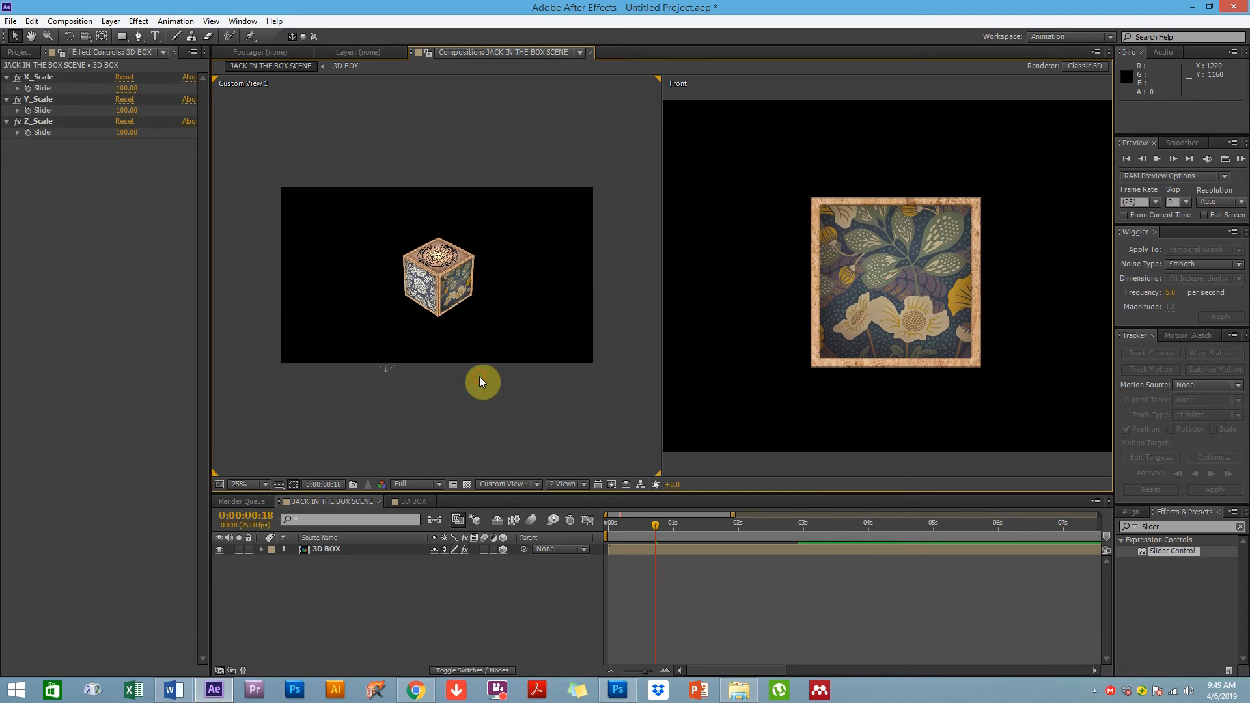
scroll(457, 405, "up", 2)
left_click(782, 417)
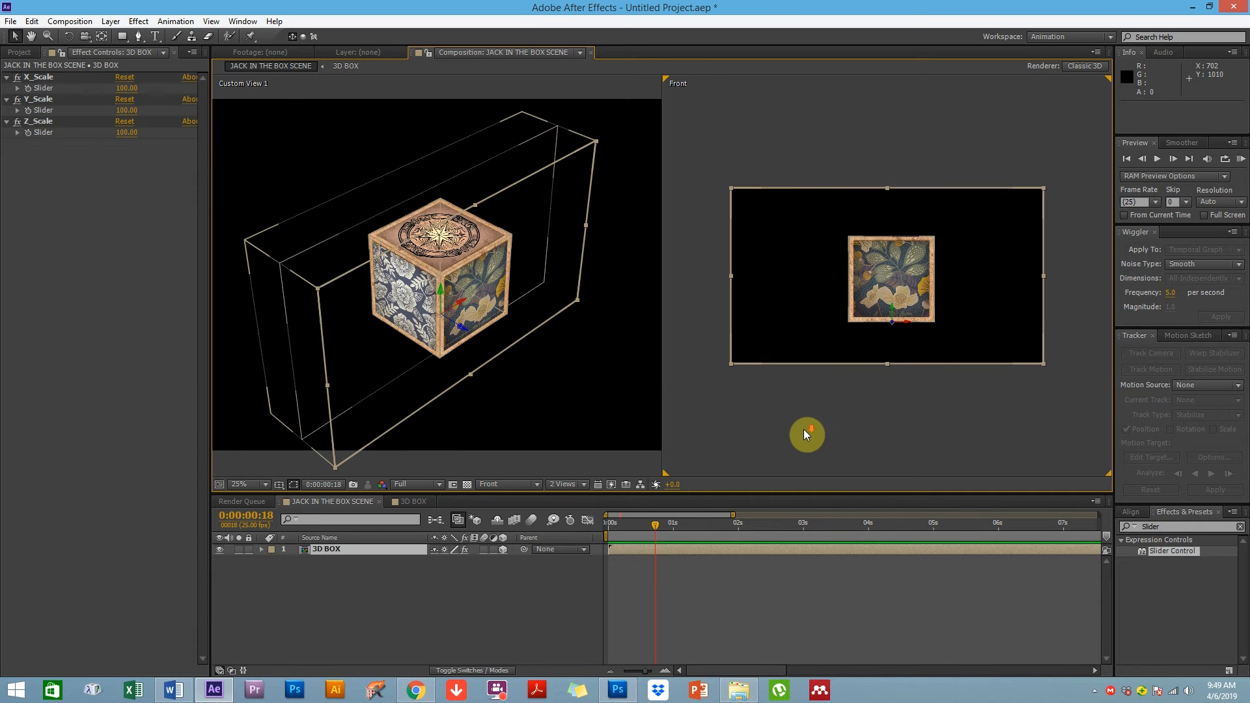
Reveal the 3D BOX layer's Scale and Transform properties in the timeline
left_click(323, 538)
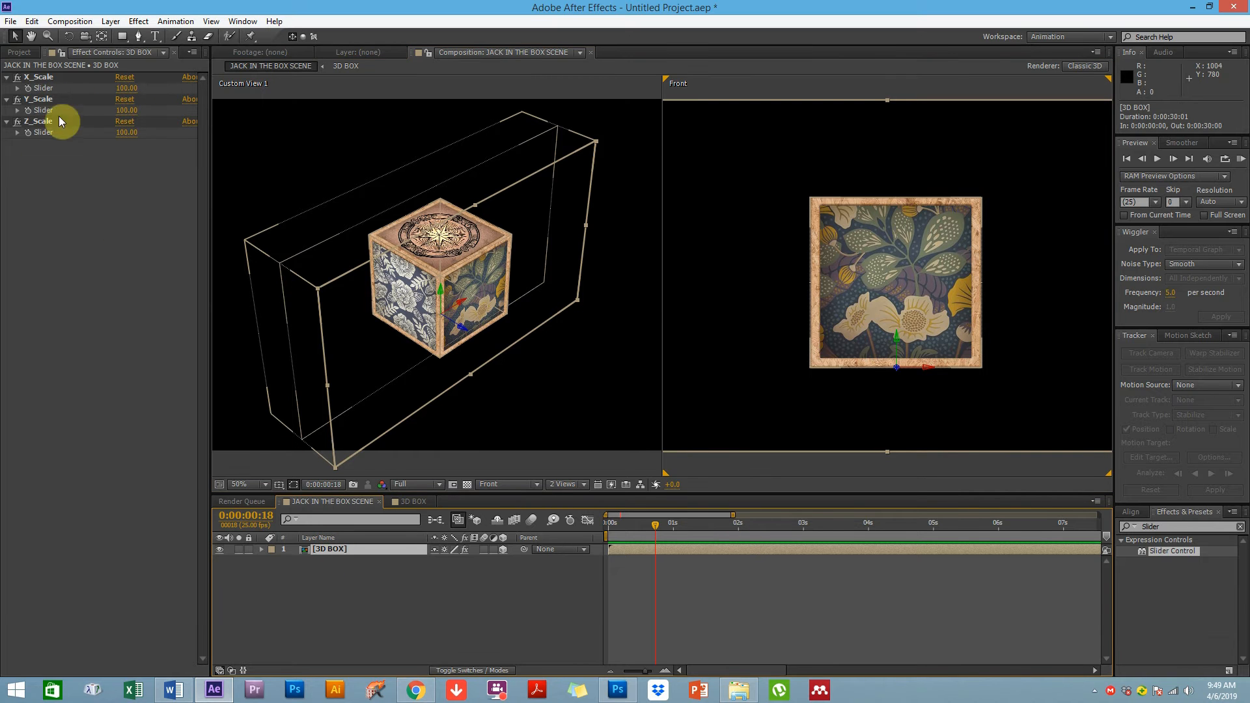
key("s")
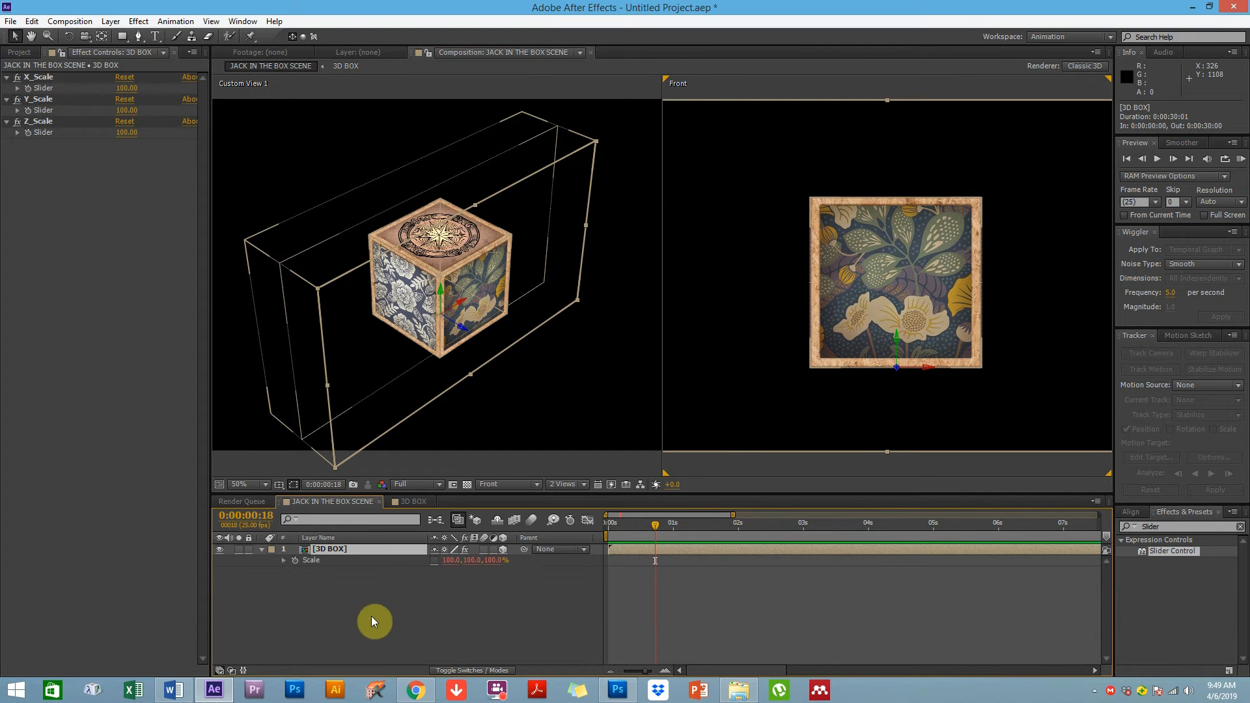
left_click(263, 551)
left_click(294, 556)
left_click(295, 549)
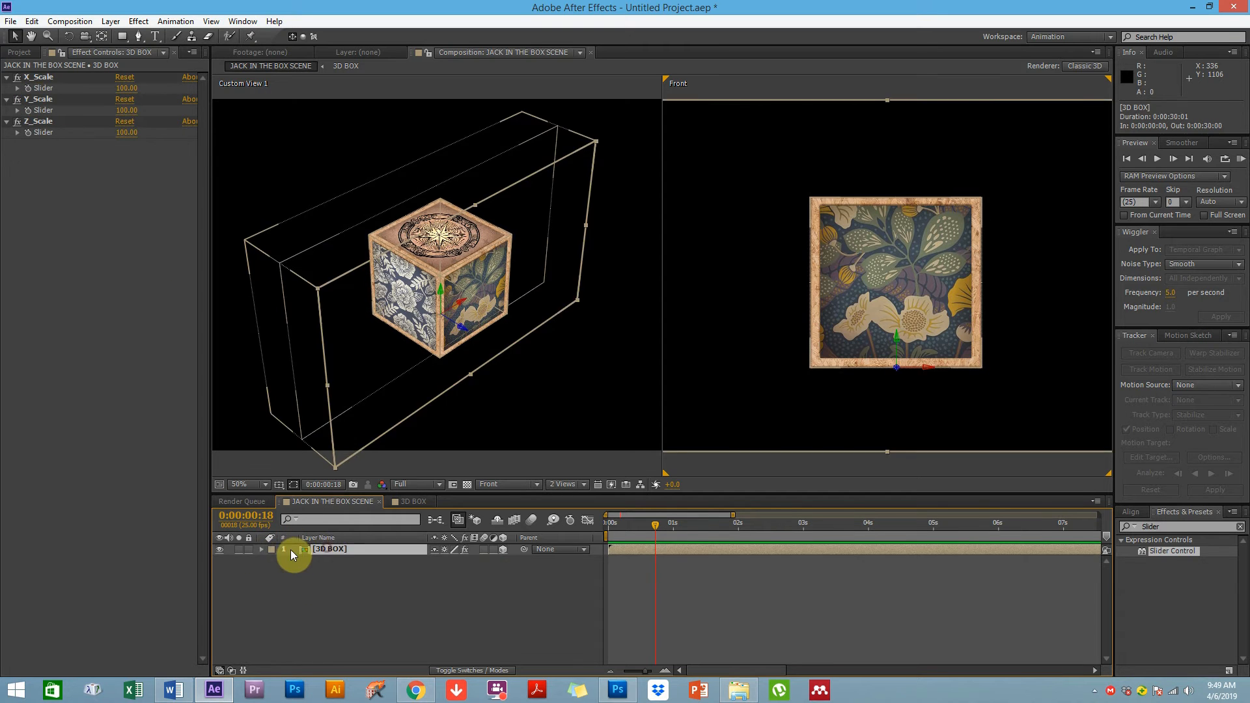
left_click(262, 548)
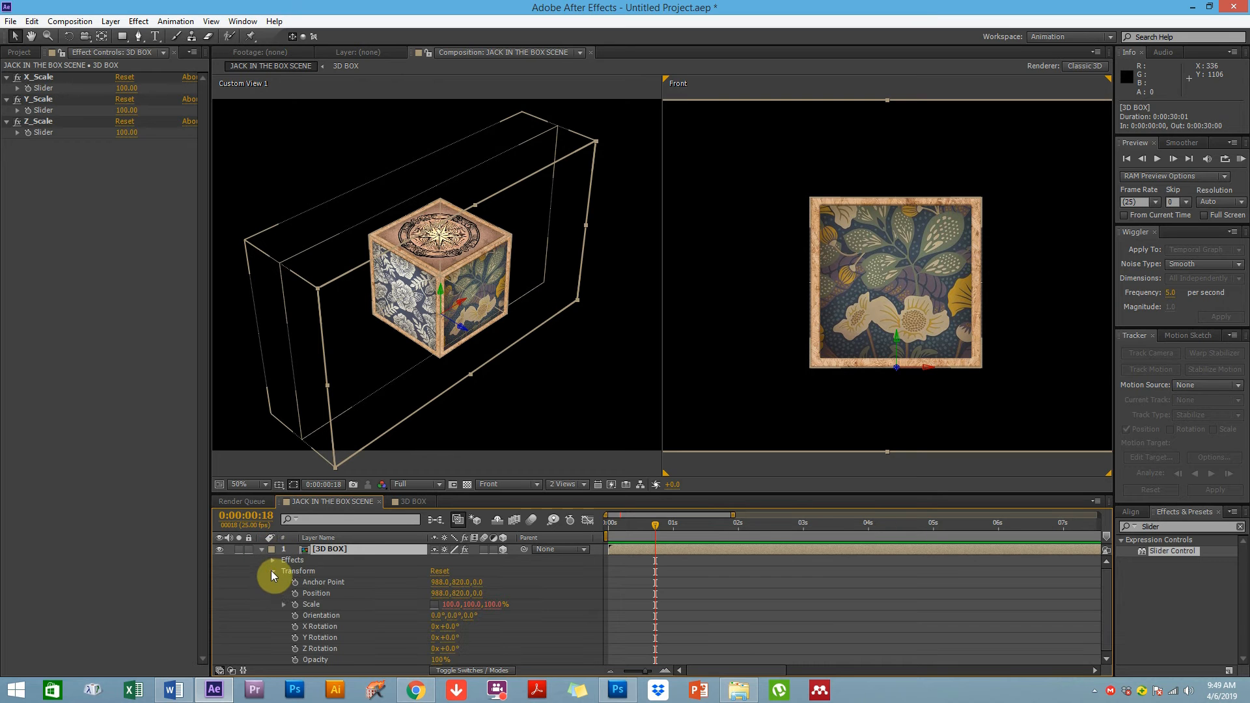
left_click(290, 571)
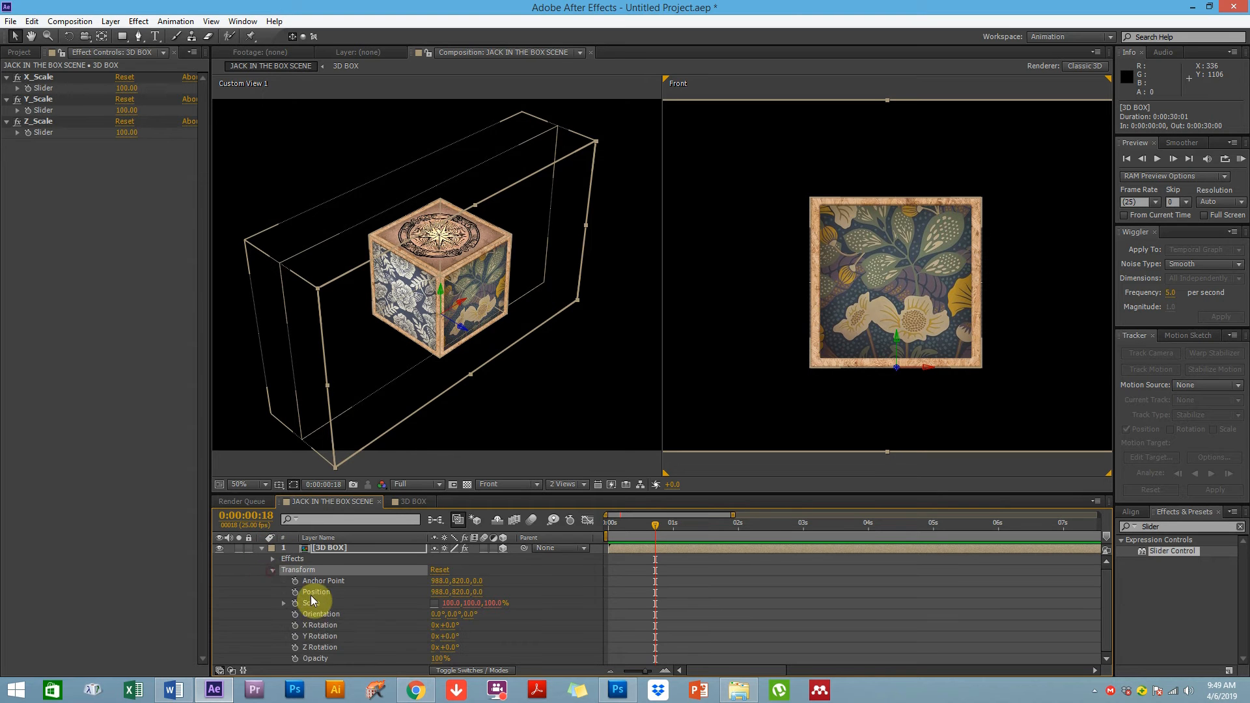
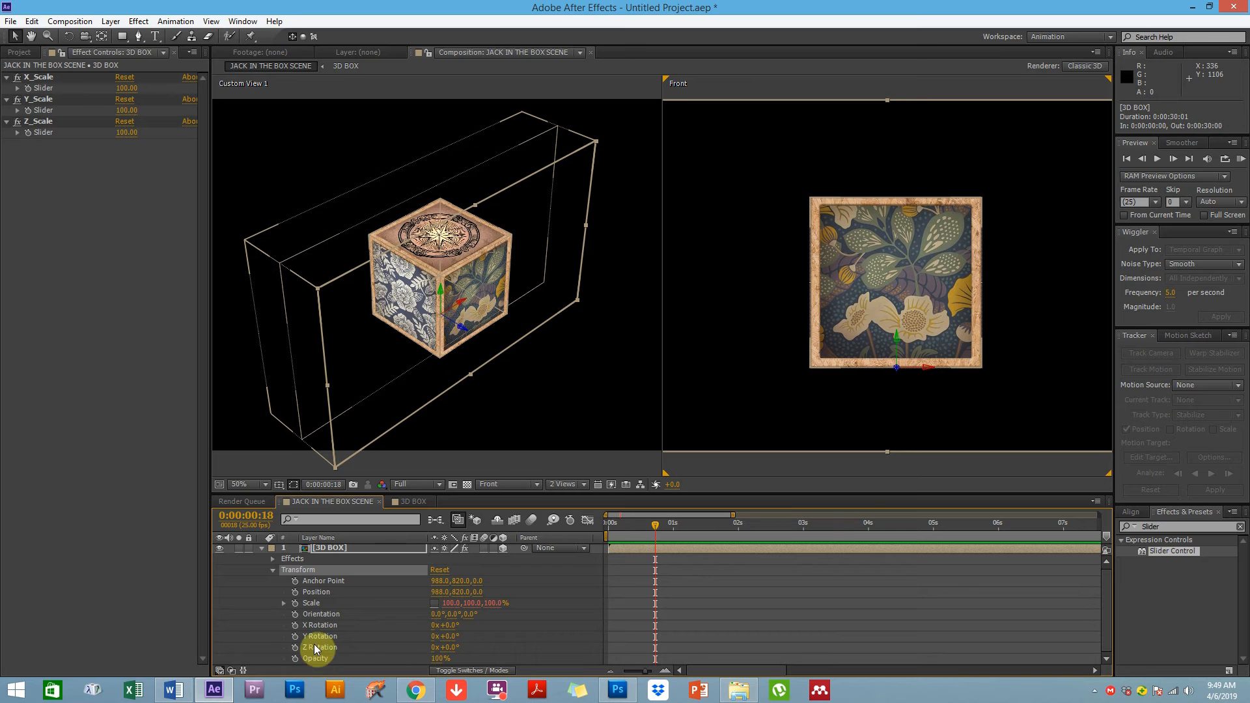
Show the 3D BOX layer's X_Scale, Y_Scale and Z_Scale effects in the timeline, and at 0:00:01:00 set X_Scale to 0
left_click(273, 571)
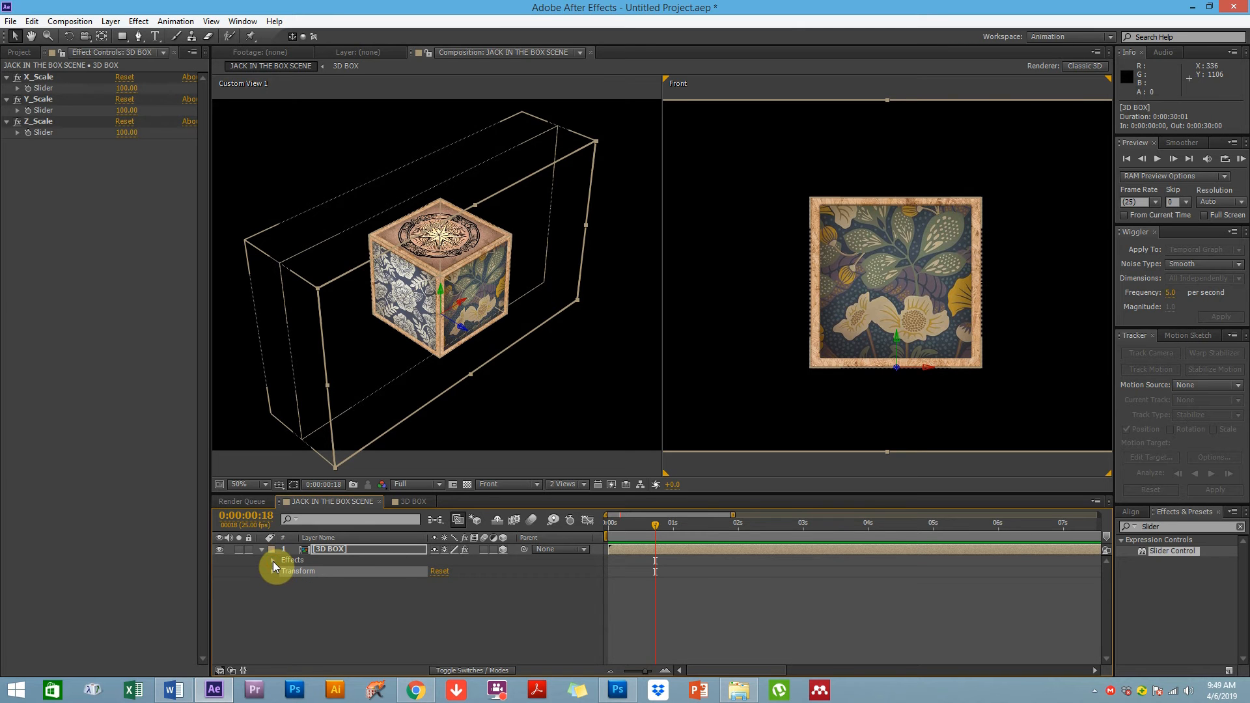
left_click(273, 561)
left_click(319, 563)
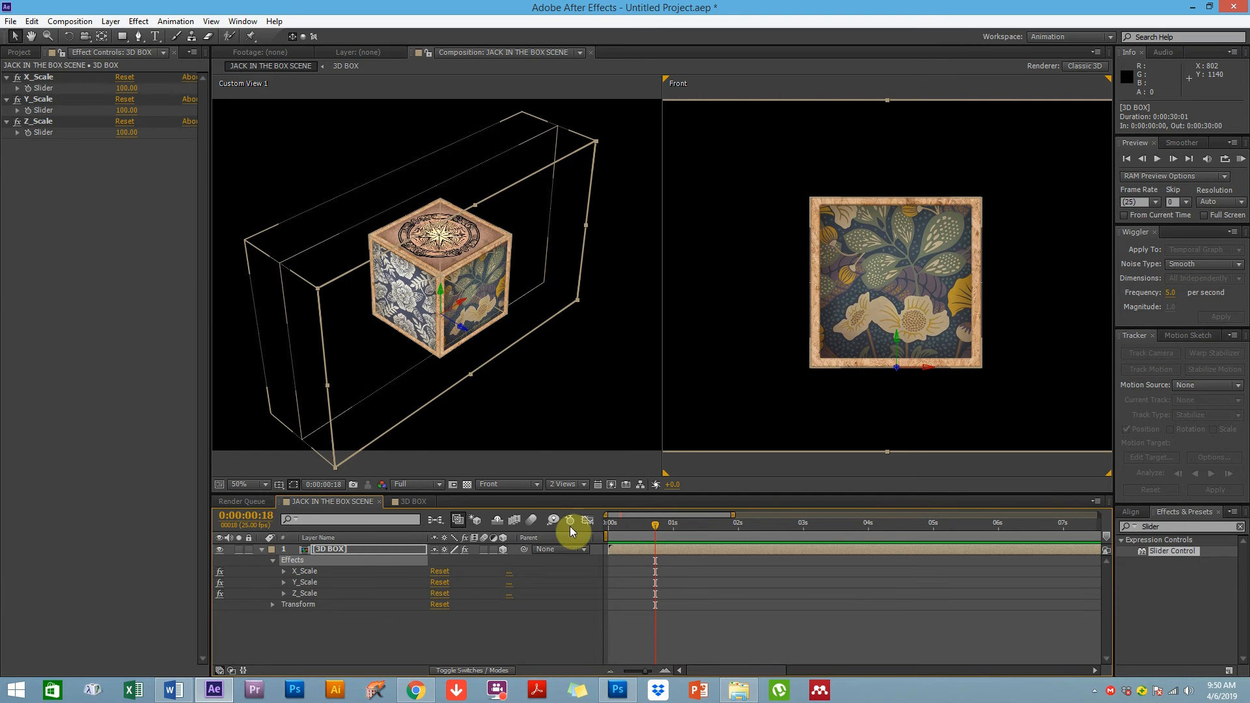
left_click_drag(638, 531, 674, 529)
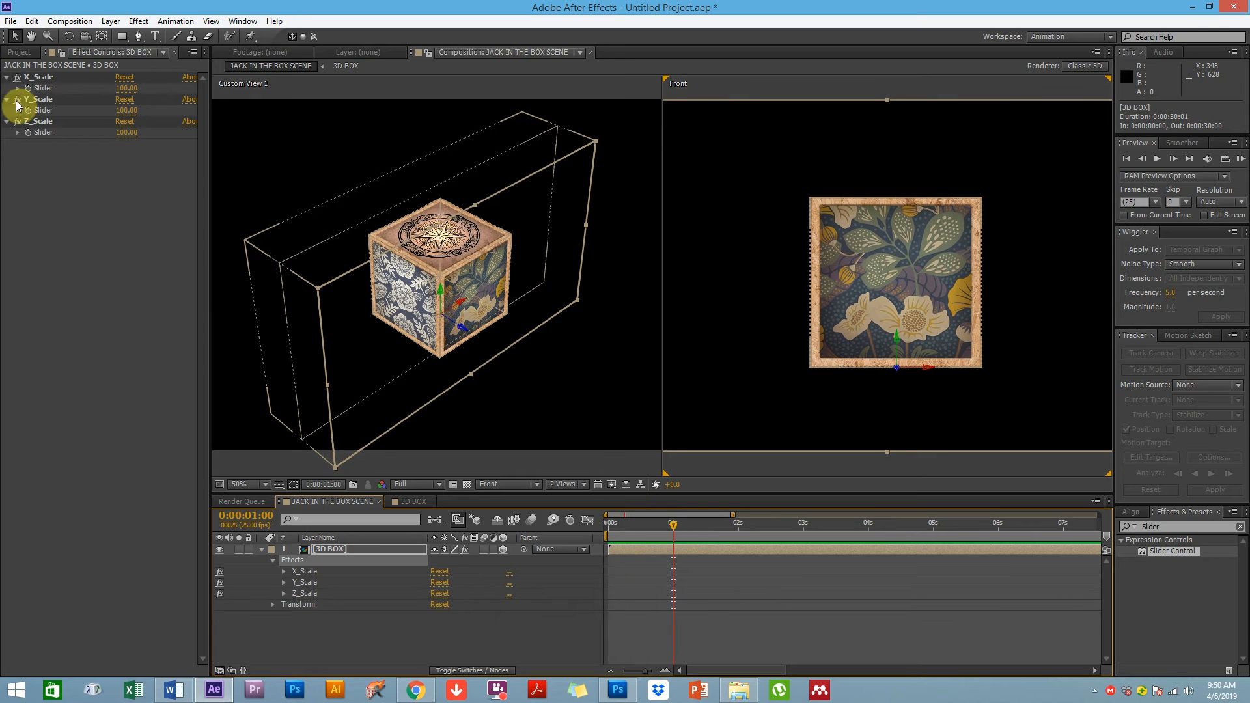
left_click(38, 121)
left_click(127, 88)
type("0")
key("Return")
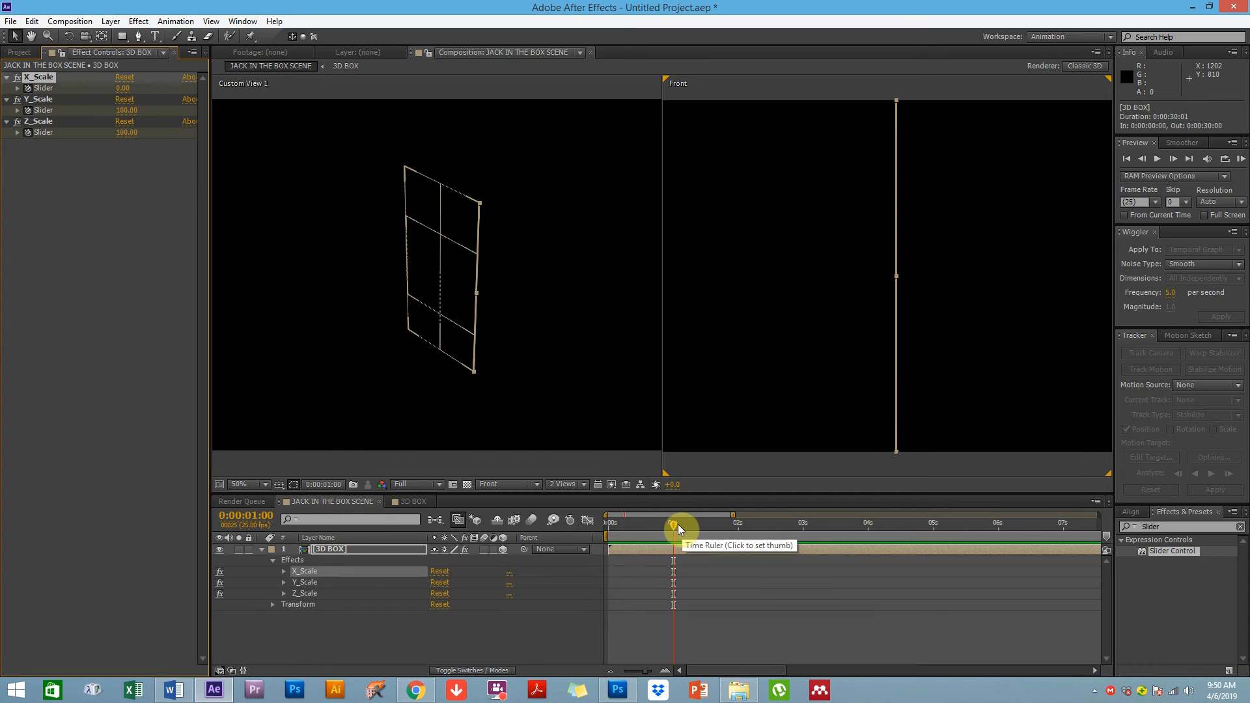
Show the 3D BOX layer's animated slider properties and the Scale expression in the timeline
left_click_drag(693, 526, 693, 526)
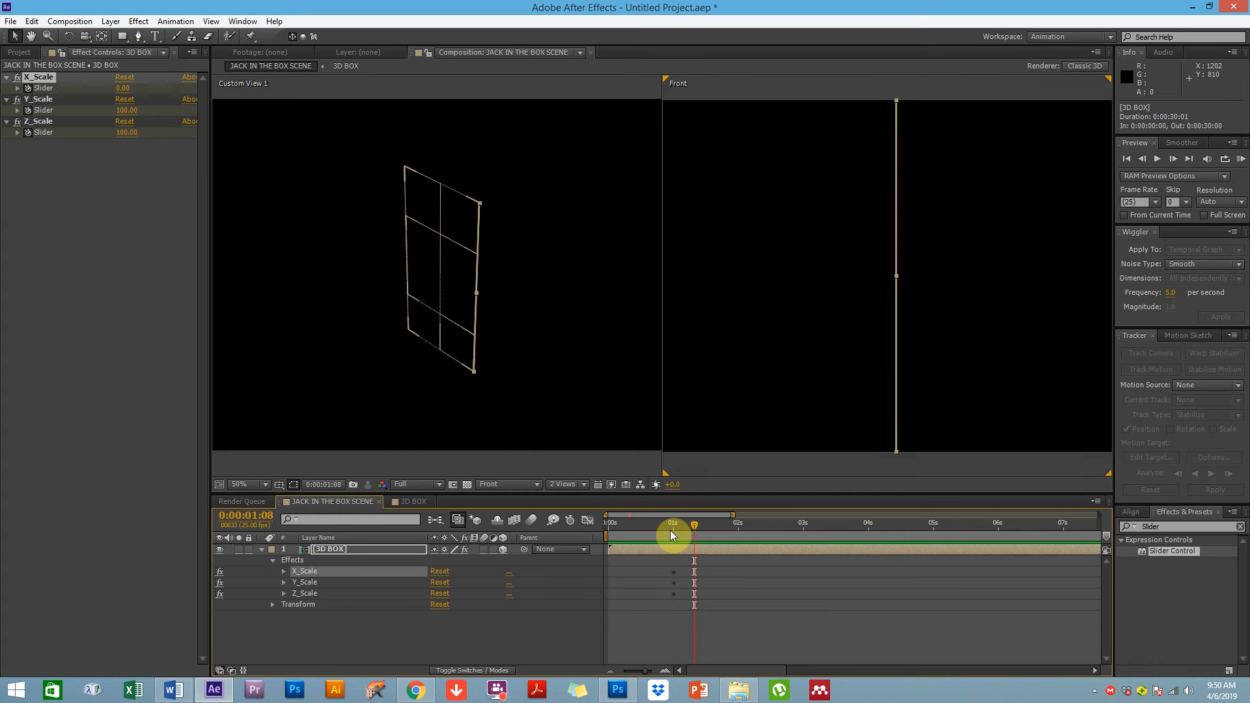
key("u")
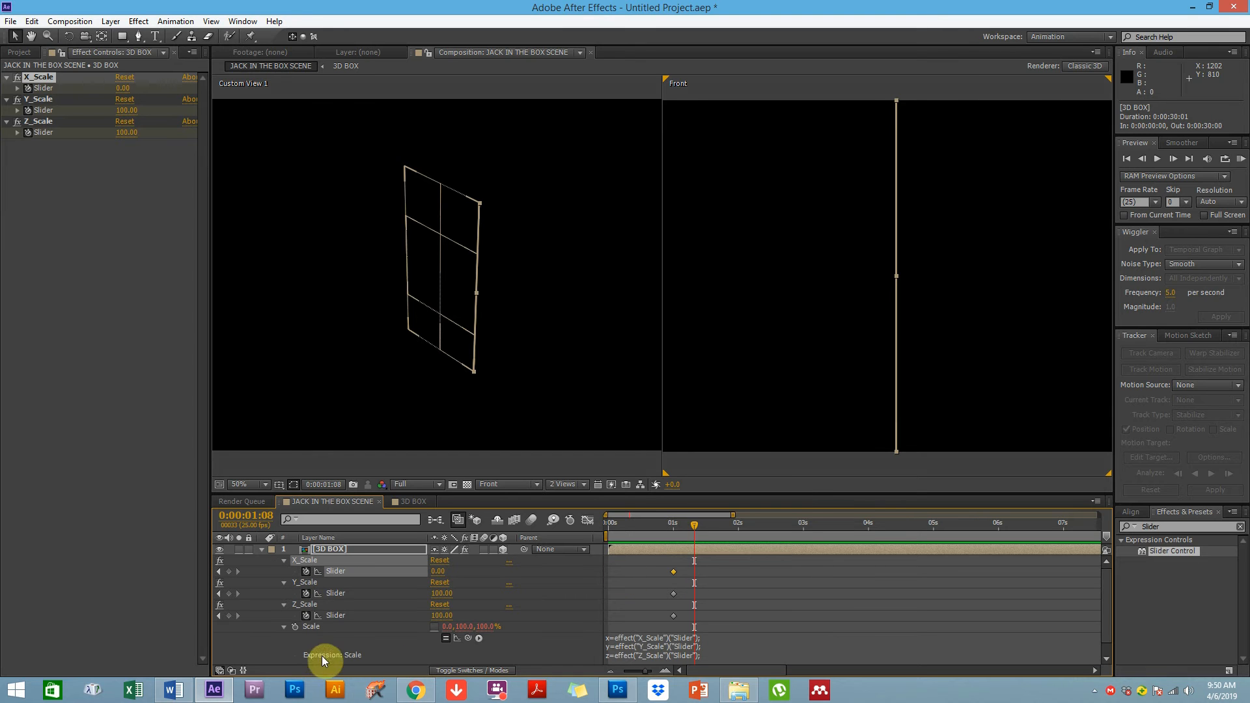
left_click(284, 627)
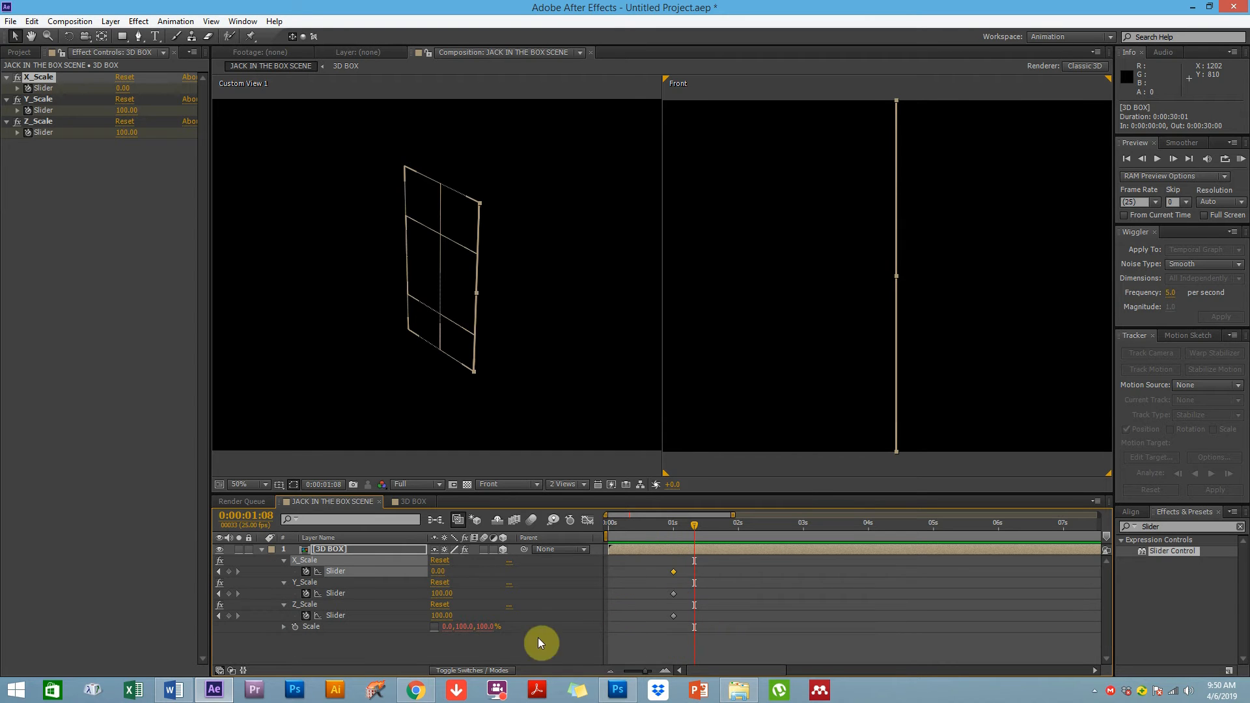
left_click(357, 646)
left_click(334, 549)
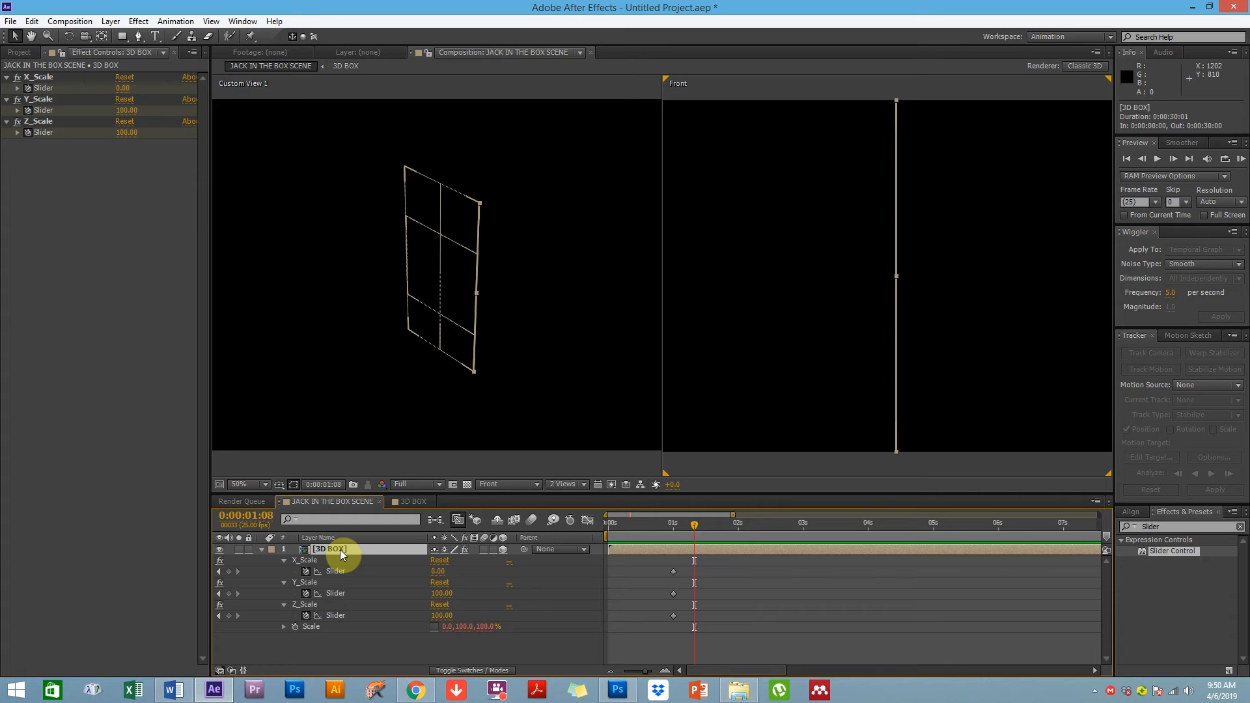
key("u")
key("u")
key("u")
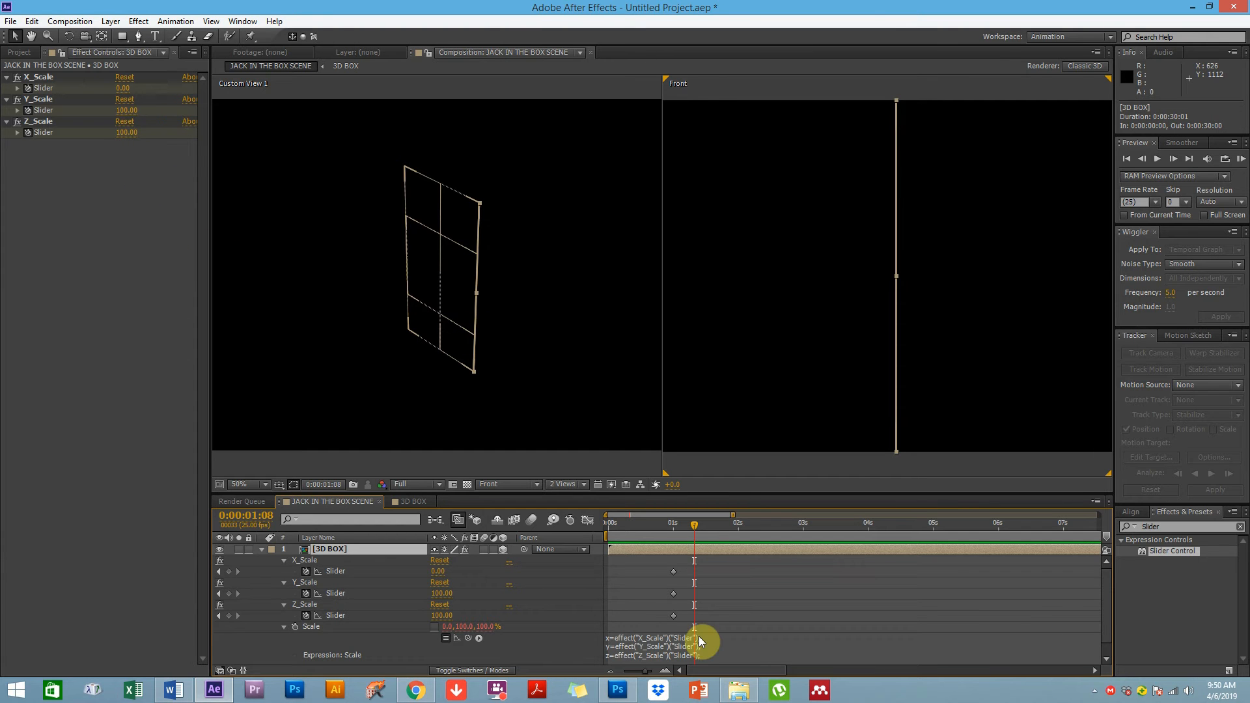
At 0:00:01:00, set the Y_Scale and Z_Scale sliders to 0
left_click(674, 530)
left_click(440, 593)
type("0")
key("Return")
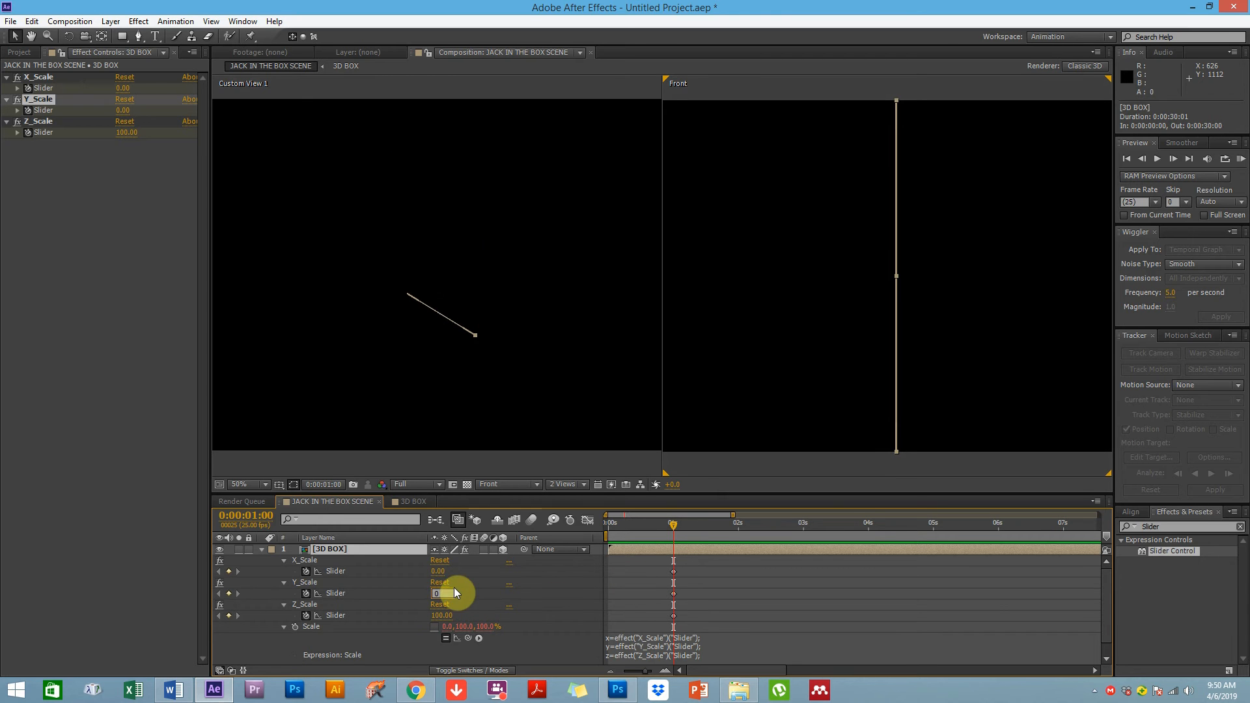
left_click(440, 612)
type("0")
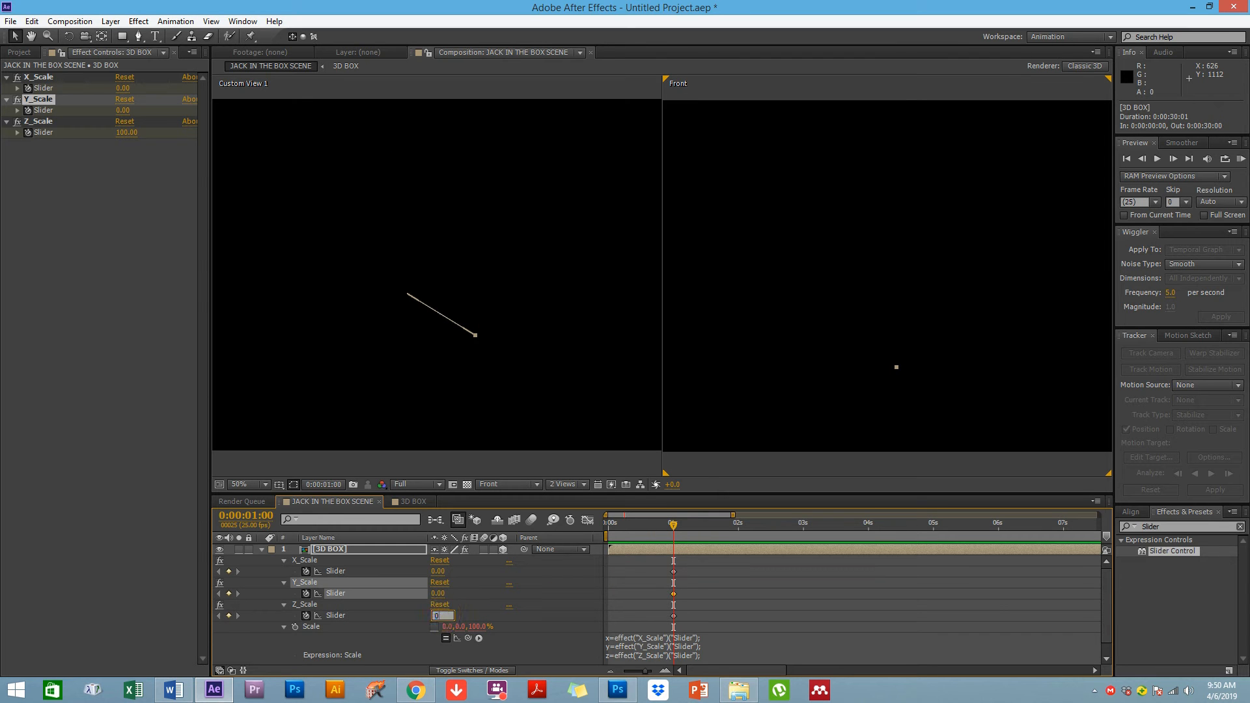
key("Return")
At 0:00:01:10, set X_Scale to about 11, Y_Scale to 120 and Z_Scale to about 16
left_click_drag(678, 534, 700, 531)
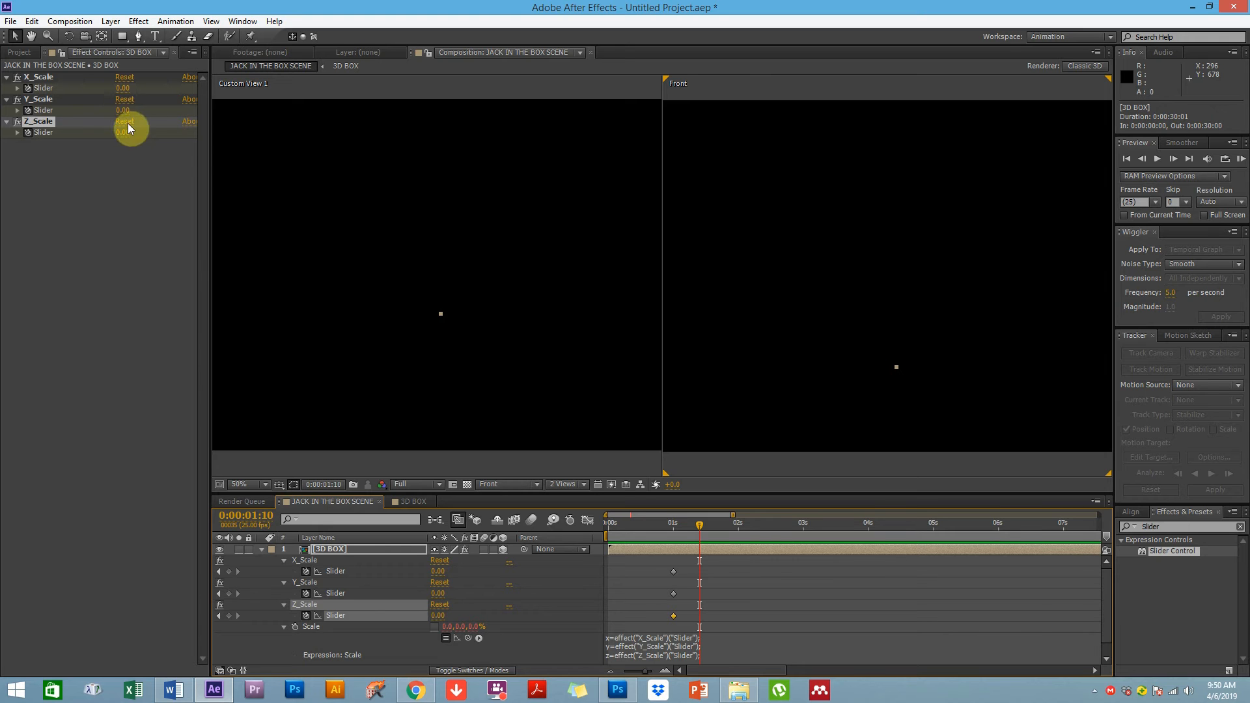
left_click_drag(124, 91, 184, 91)
left_click_drag(123, 134, 117, 78)
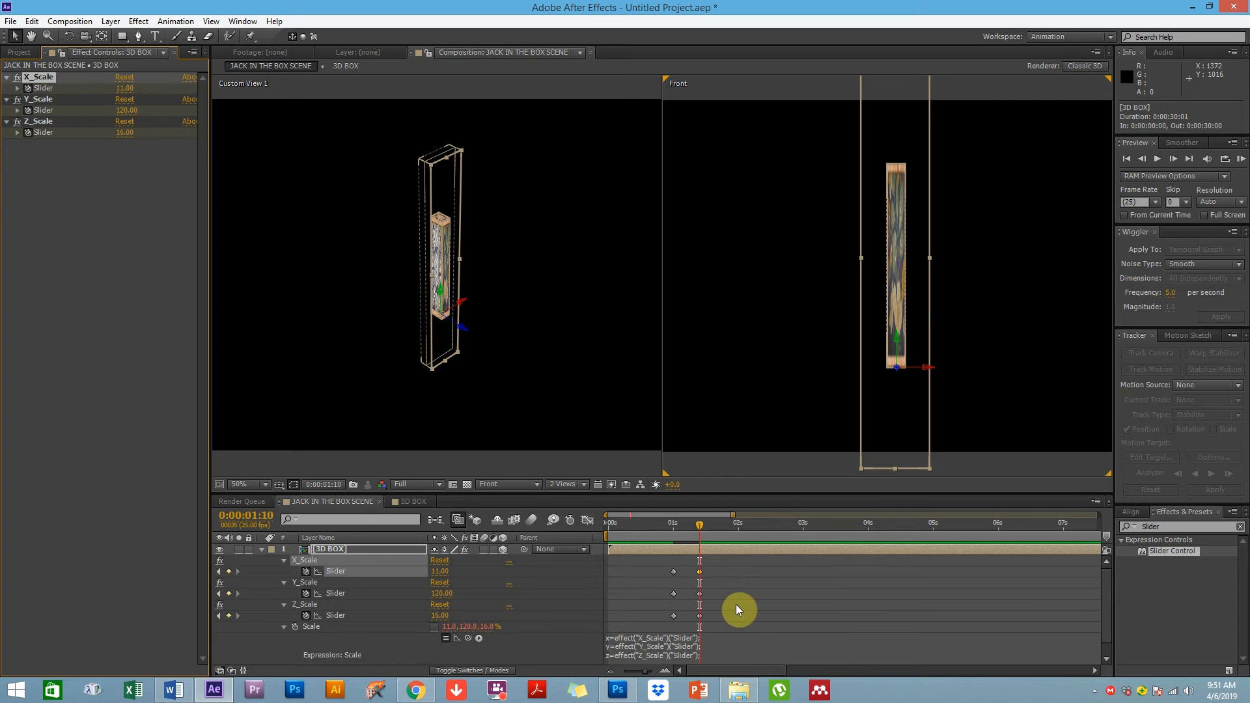
Select the Y_Scale keyframes and, at 0:00:01:10, raise the Y_Scale slider to 140
left_click(333, 583)
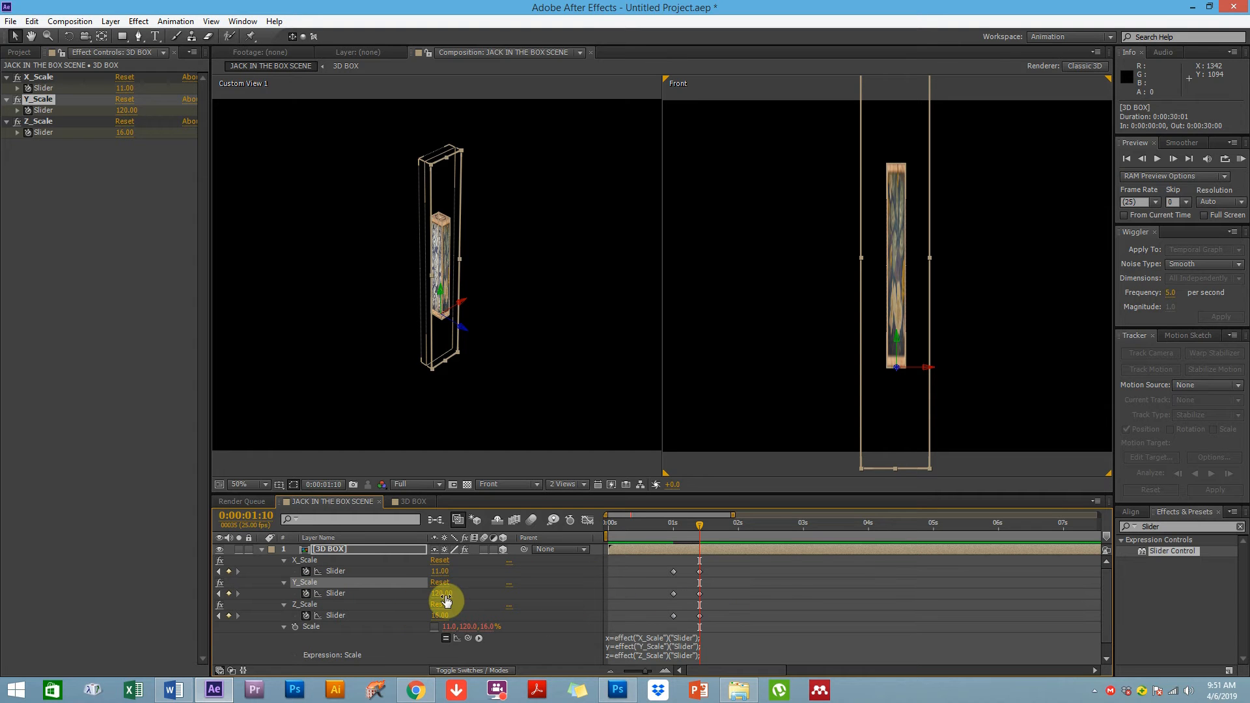
left_click_drag(681, 611, 639, 625)
left_click_drag(656, 568, 685, 533)
left_click(665, 595)
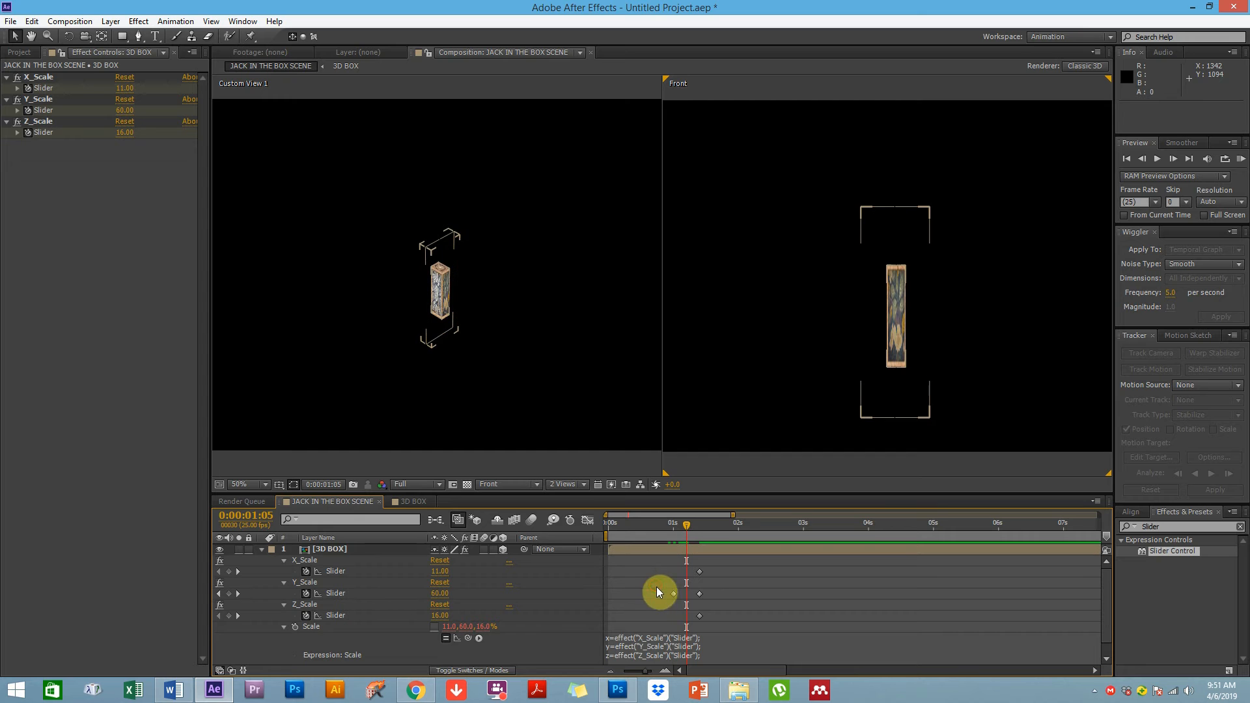
left_click_drag(674, 533, 700, 533)
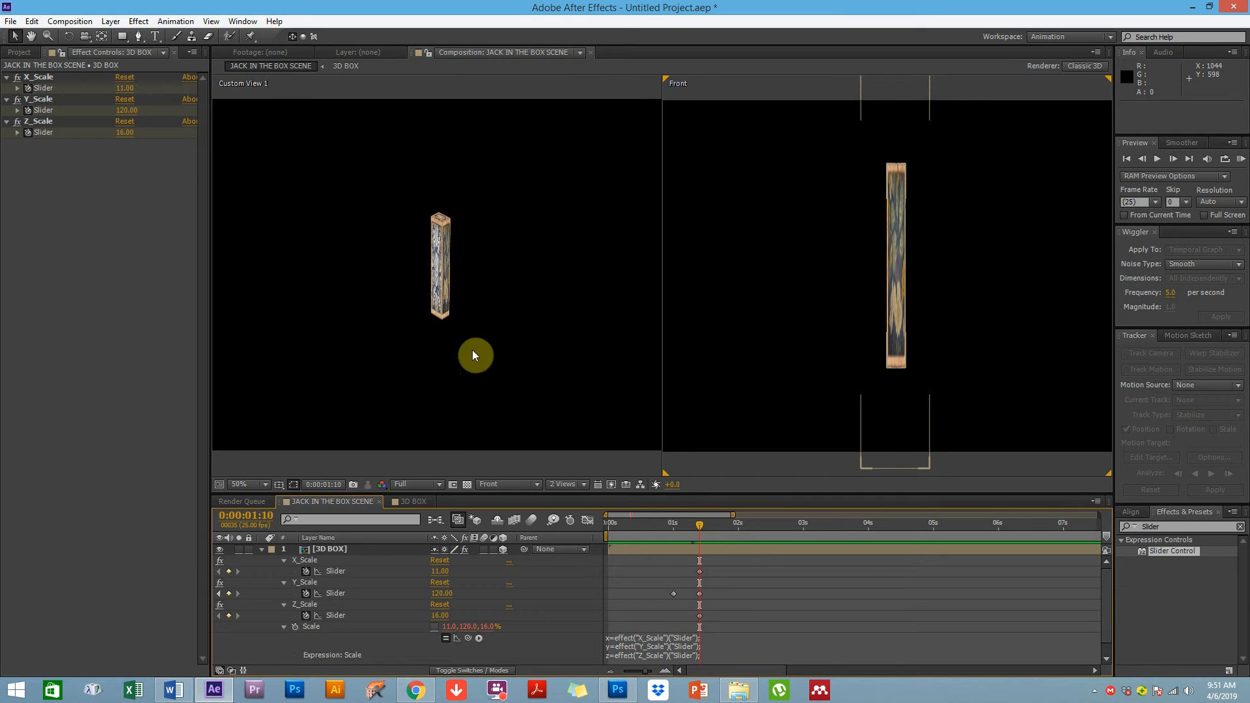
left_click(336, 593)
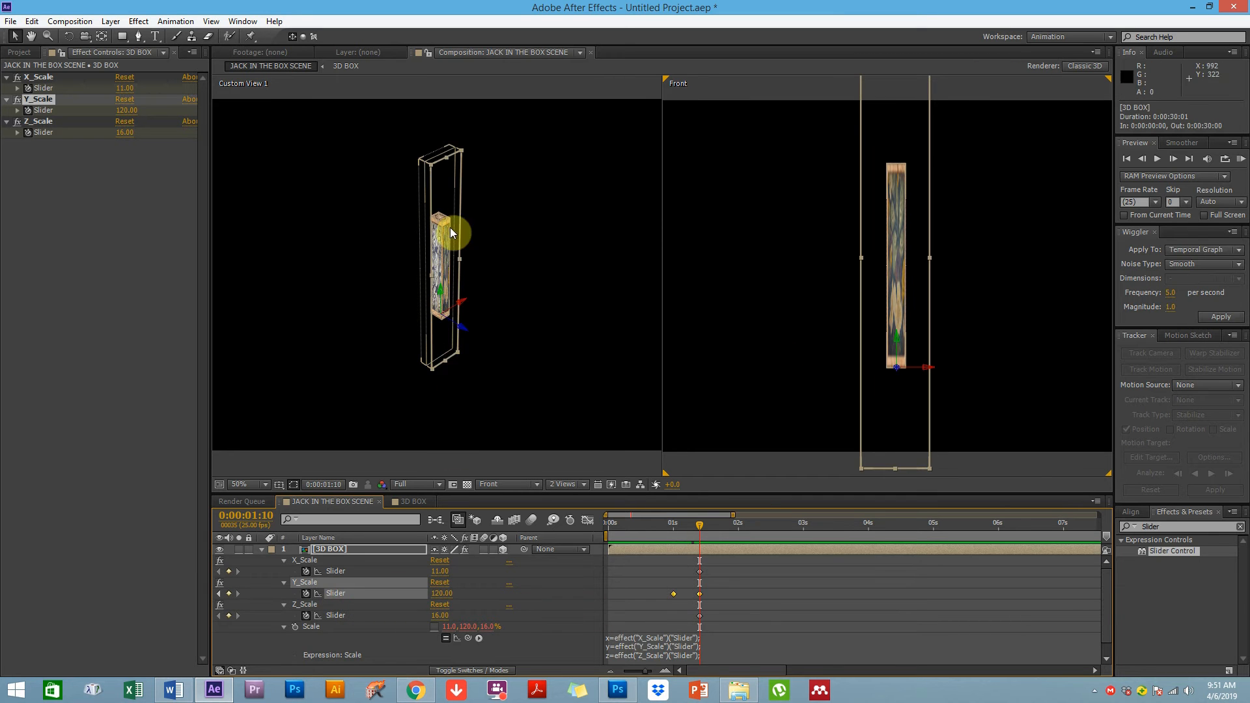
left_click_drag(444, 593, 447, 593)
left_click(444, 596)
type("140")
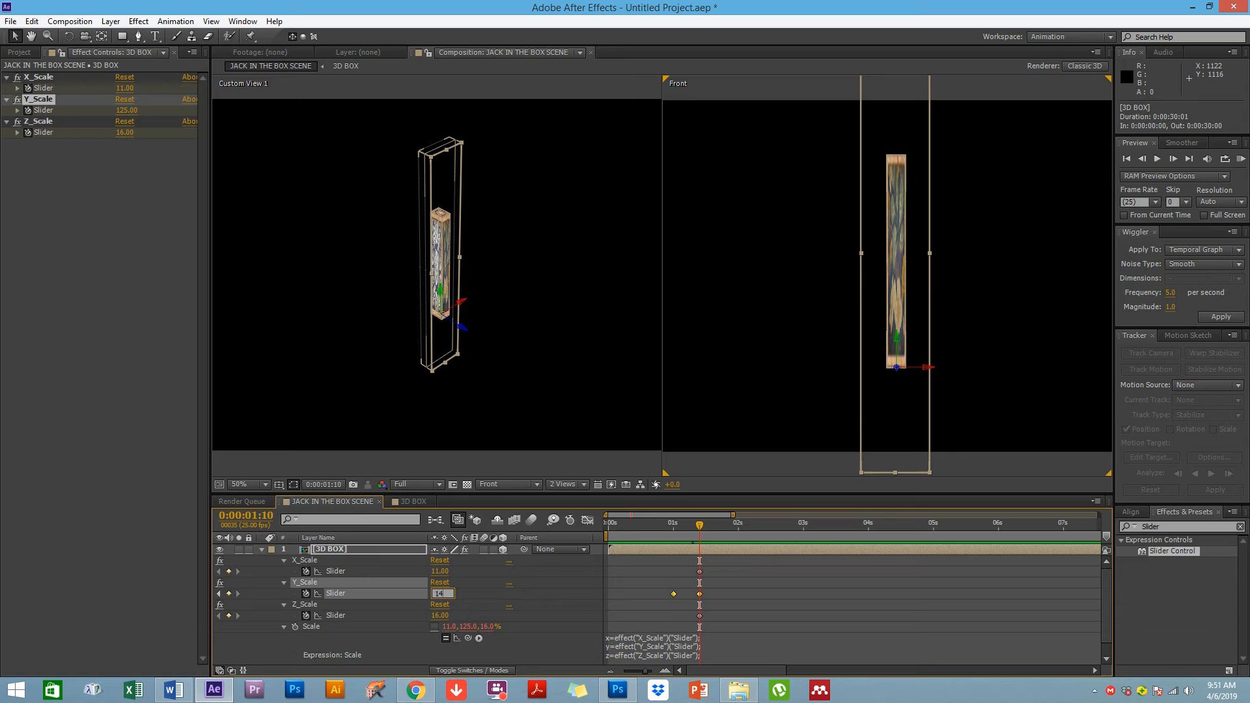
key("Return")
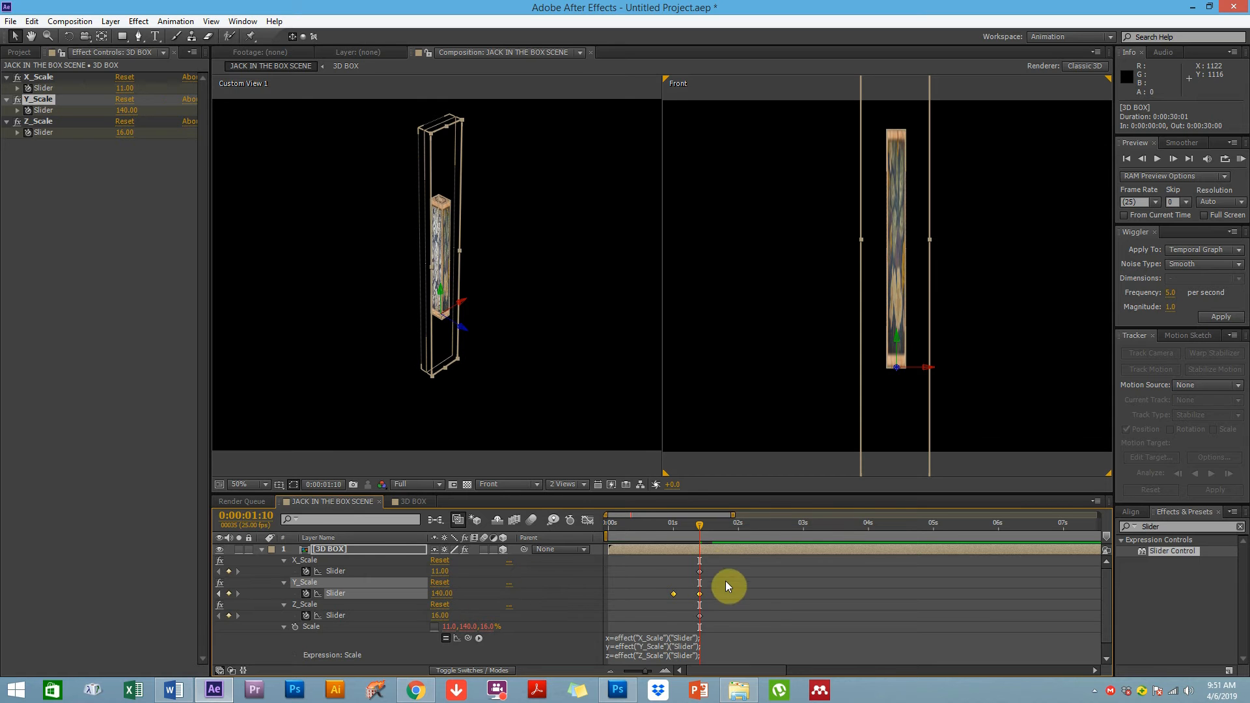
Move the Y_Scale keyframe from 0:00:01:00 to 0:00:00:24 and set its value to 0
left_click(724, 599)
left_click(671, 537)
left_click_drag(658, 541, 692, 529)
left_click(670, 529)
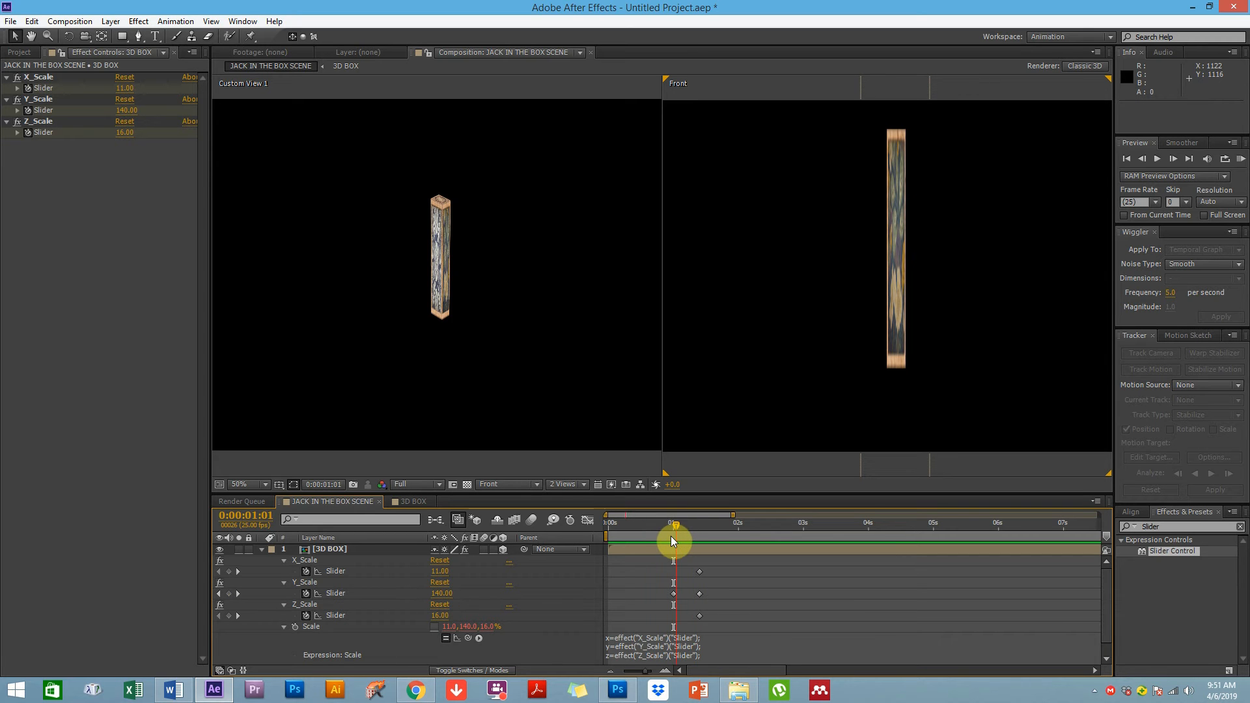
left_click(670, 537)
left_click(674, 594)
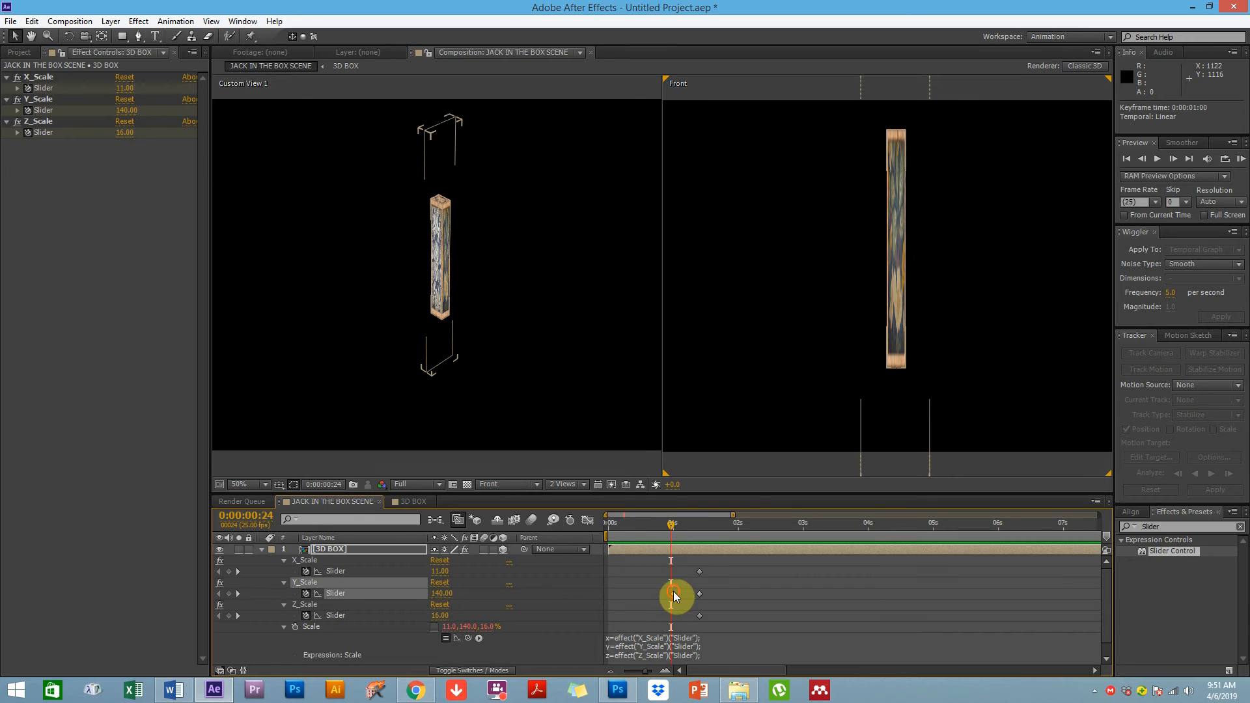
left_click_drag(673, 594, 671, 593)
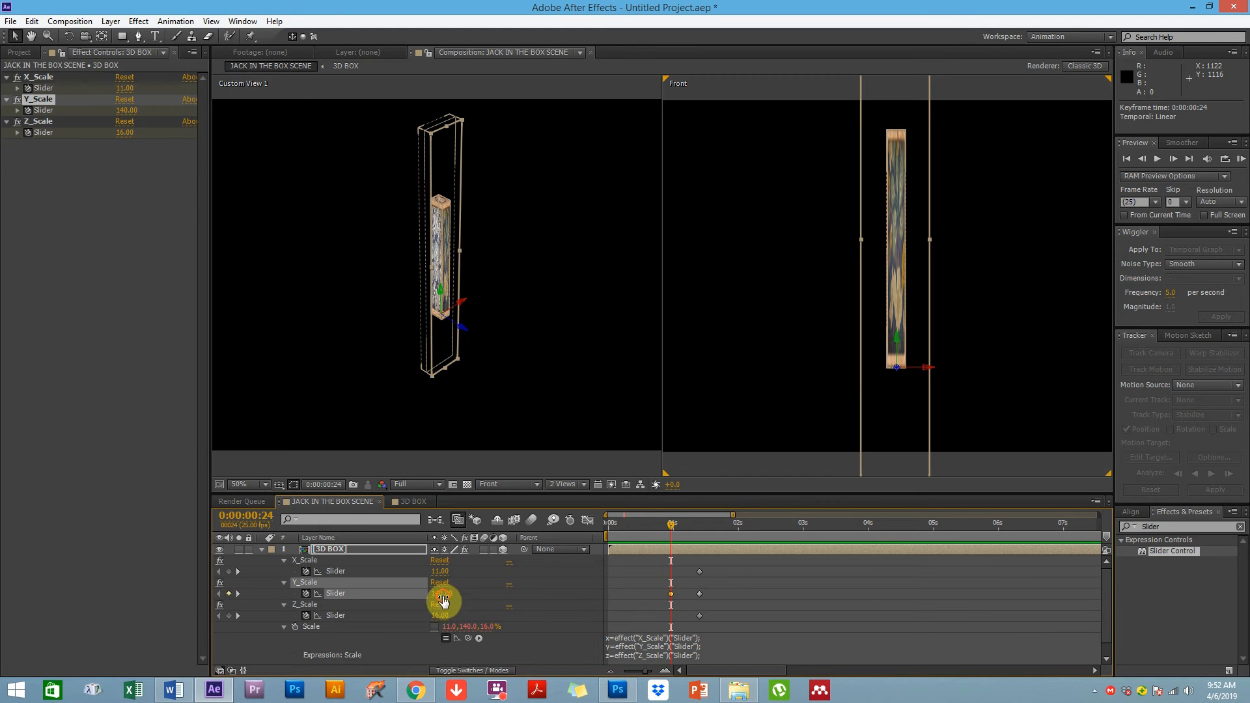
type("0")
key("Return")
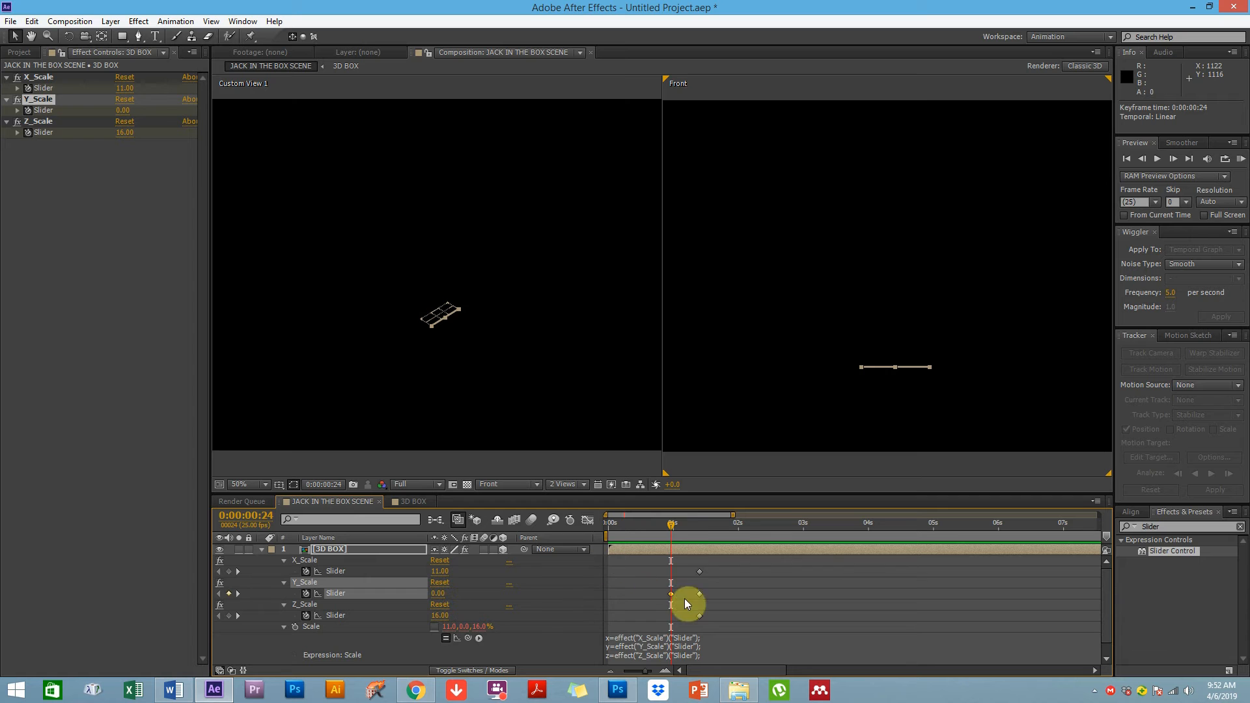
At 0:00:01:19, set the Y_Scale slider to 80
left_click_drag(673, 524, 707, 514)
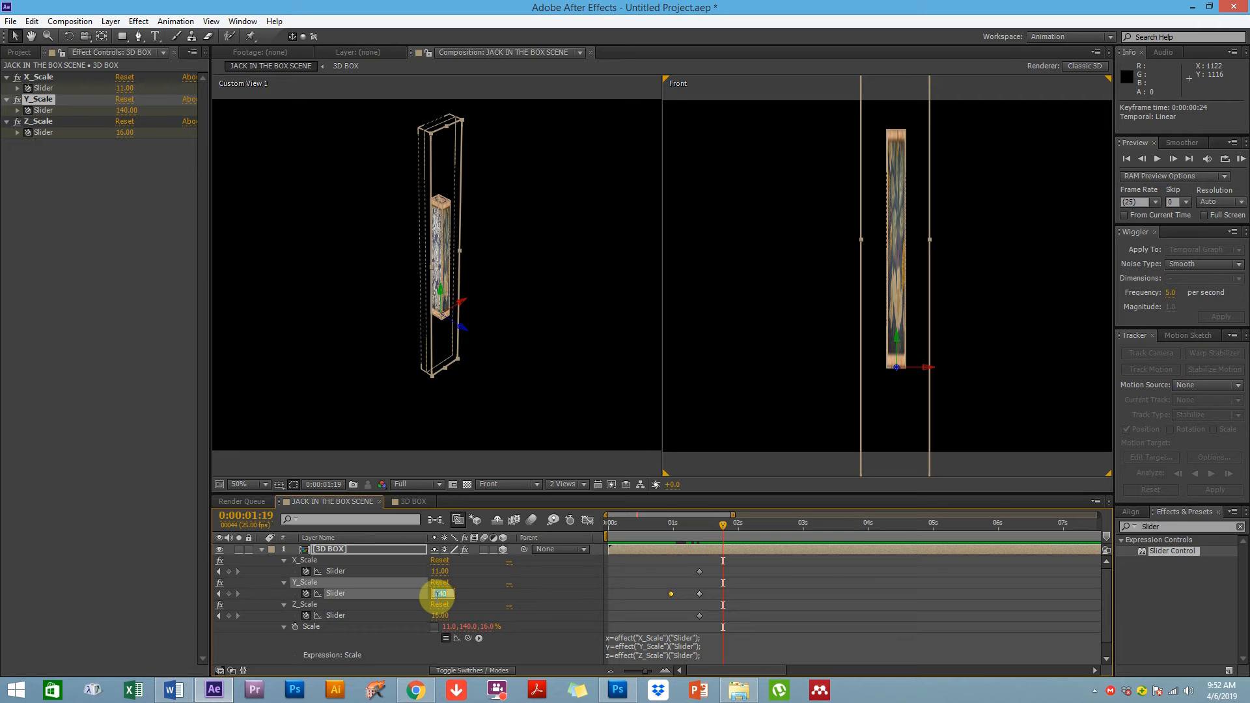
type("80")
key("Return")
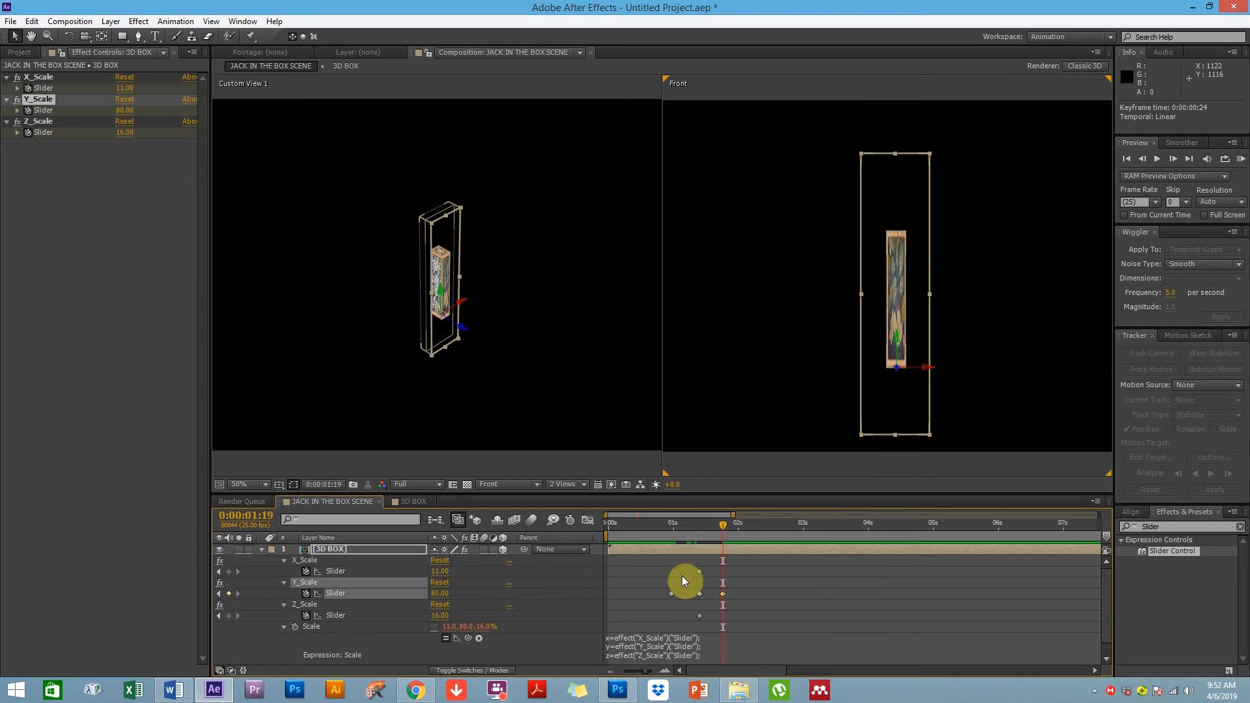
left_click_drag(661, 533, 723, 521)
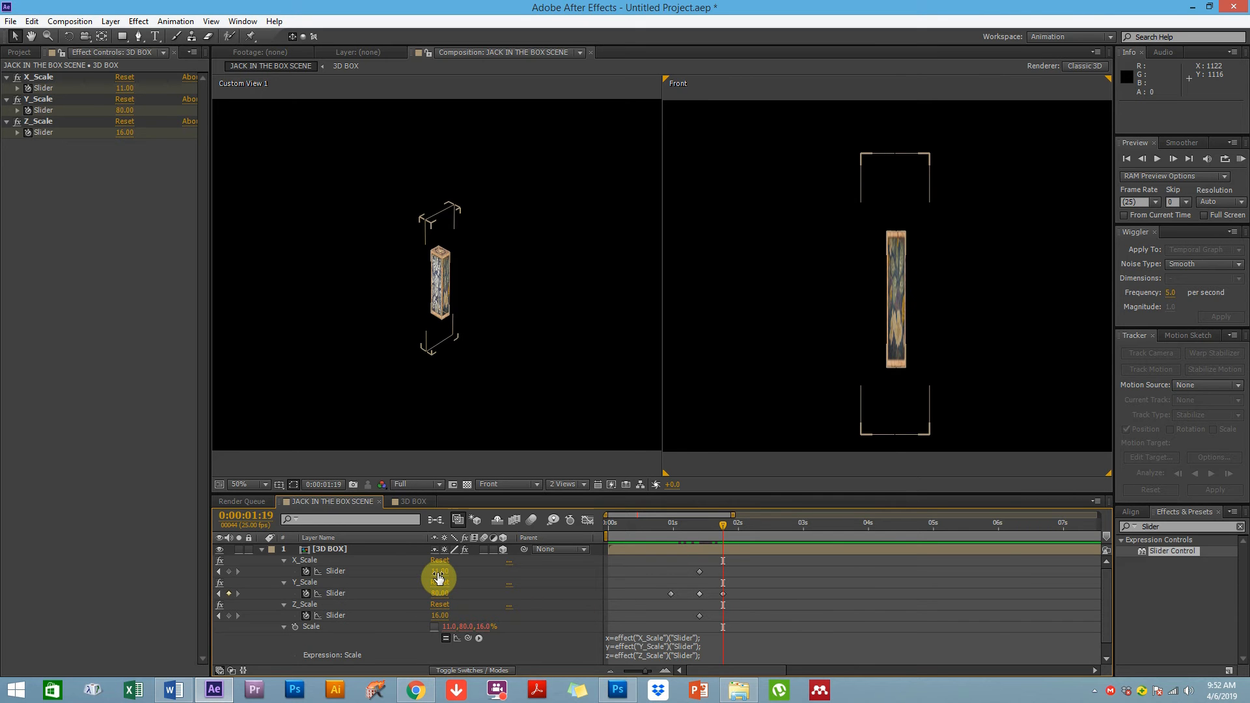
Shift the X_Scale and Z_Scale keyframes from 0:00:01:10 to about 0:00:01:15
left_click(700, 573)
left_click_drag(700, 572, 712, 572)
left_click_drag(700, 616, 713, 616)
left_click_drag(712, 527, 729, 526)
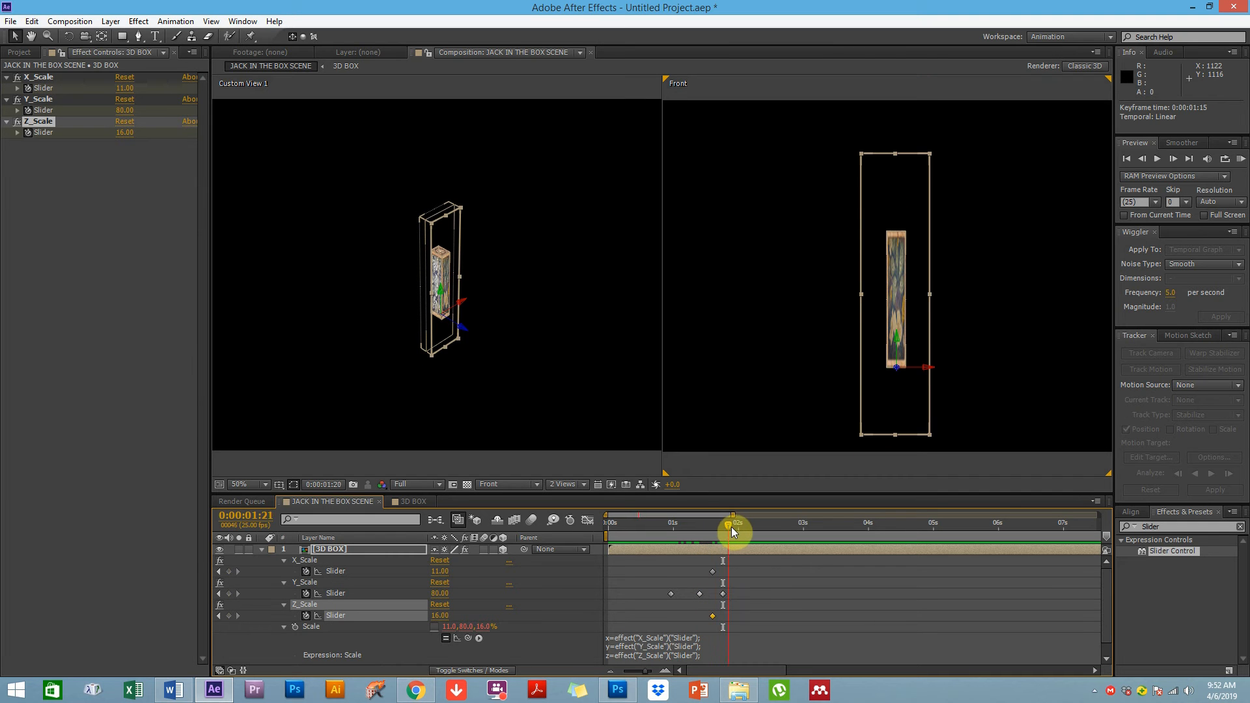
left_click(710, 560)
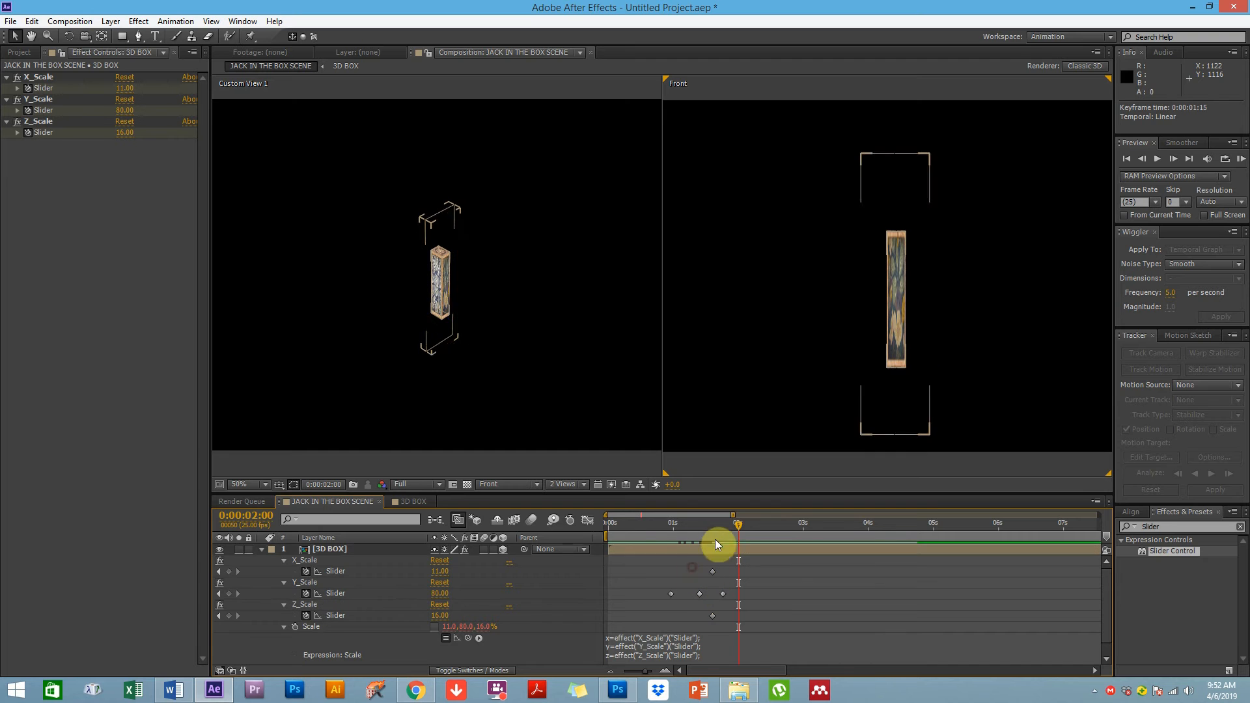
left_click(712, 527)
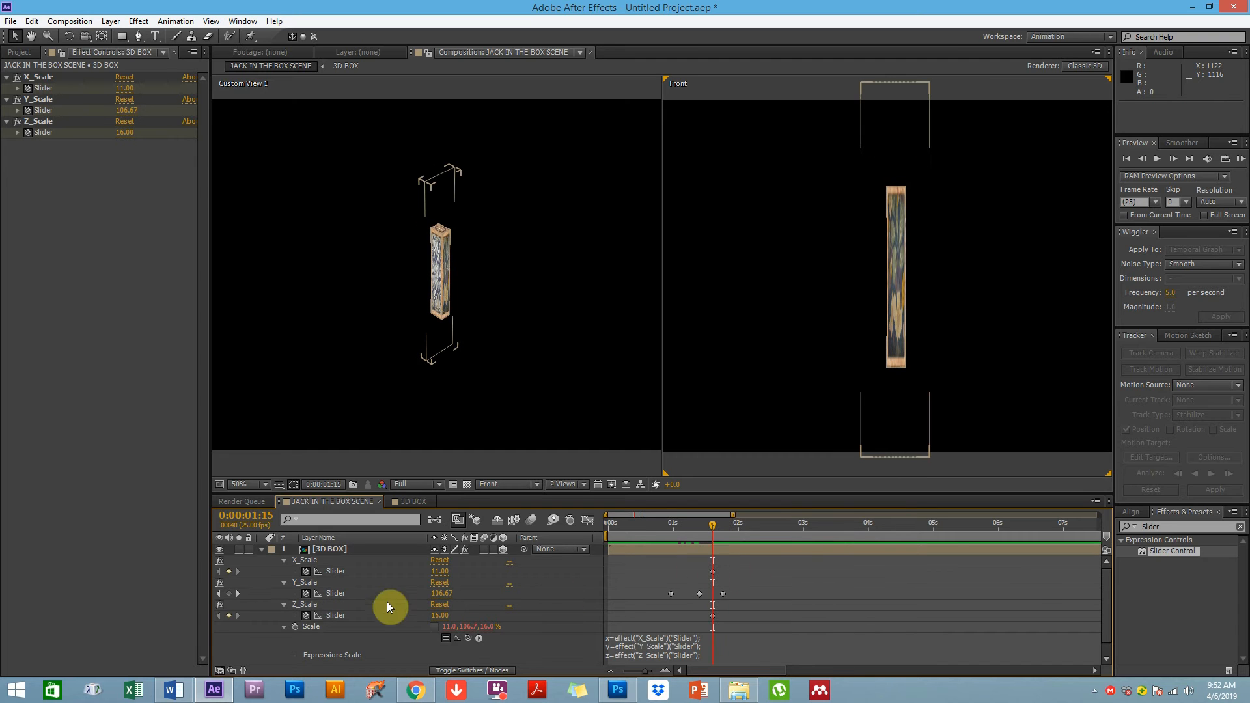
At 0:00:02:03, set X_Scale to about 127 and Z_Scale to 127
left_click(338, 570)
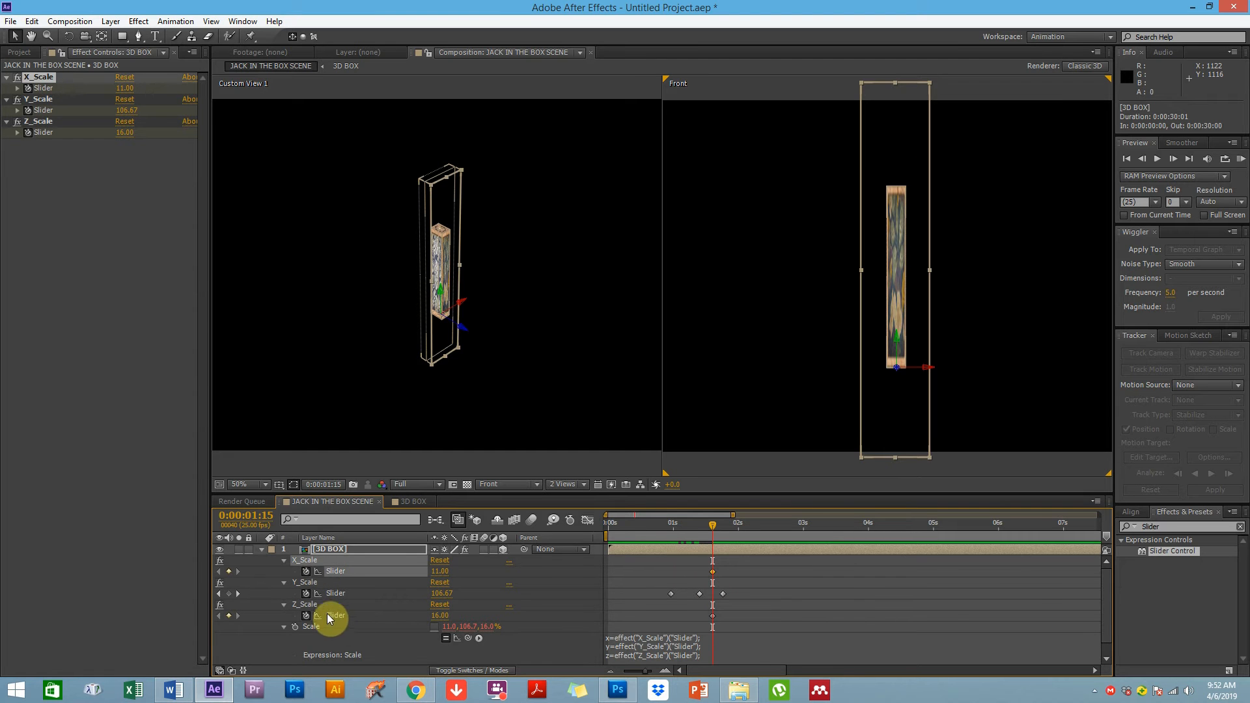
left_click(752, 616)
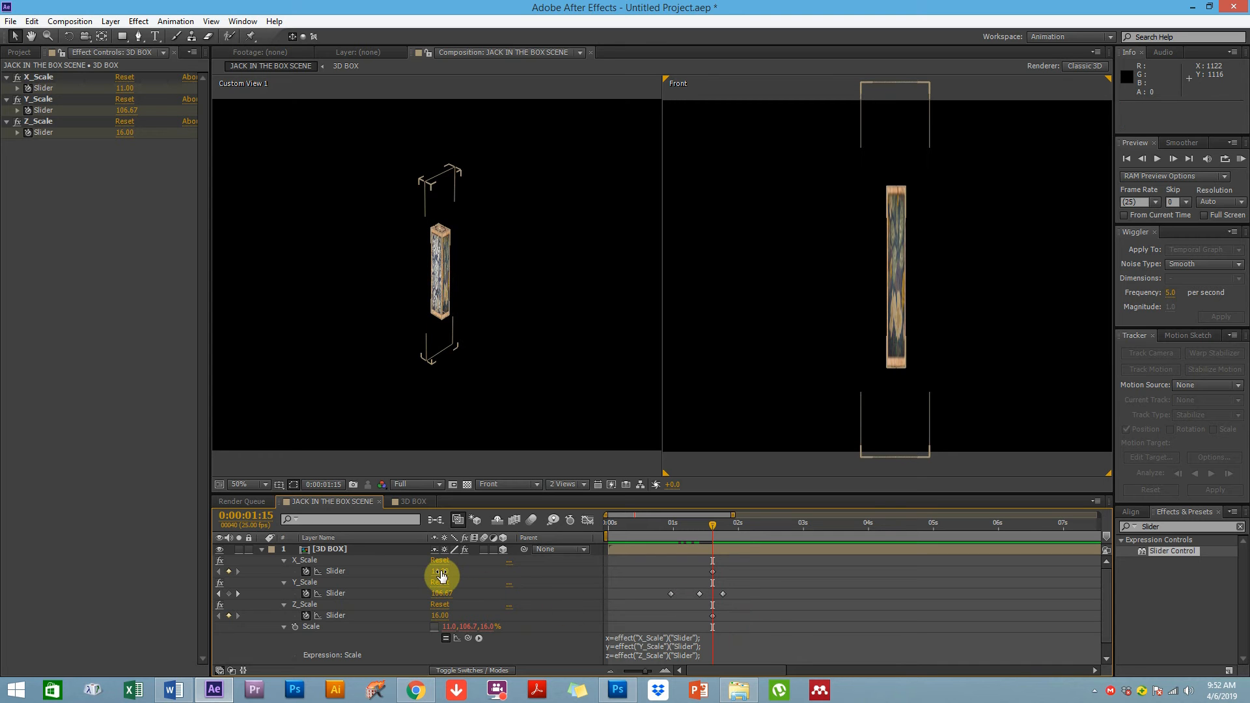
left_click_drag(713, 523, 747, 523)
left_click_drag(440, 571, 474, 584)
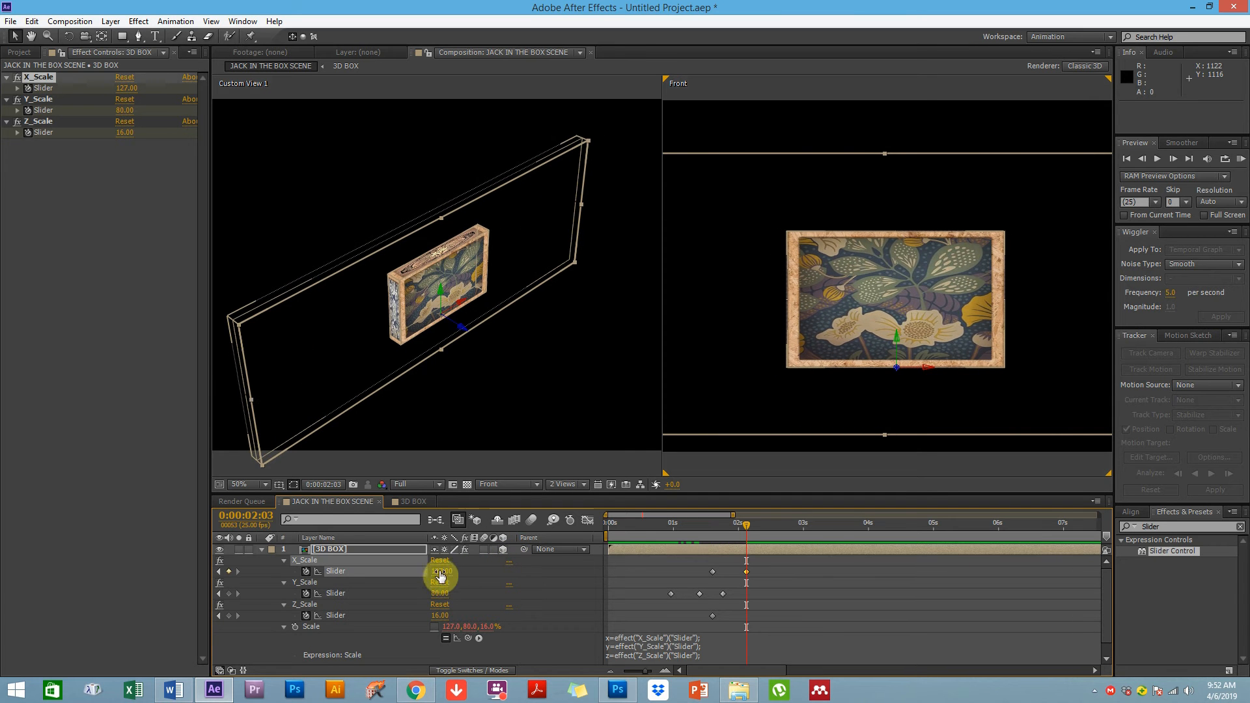
left_click(439, 616)
type("127")
key("Return")
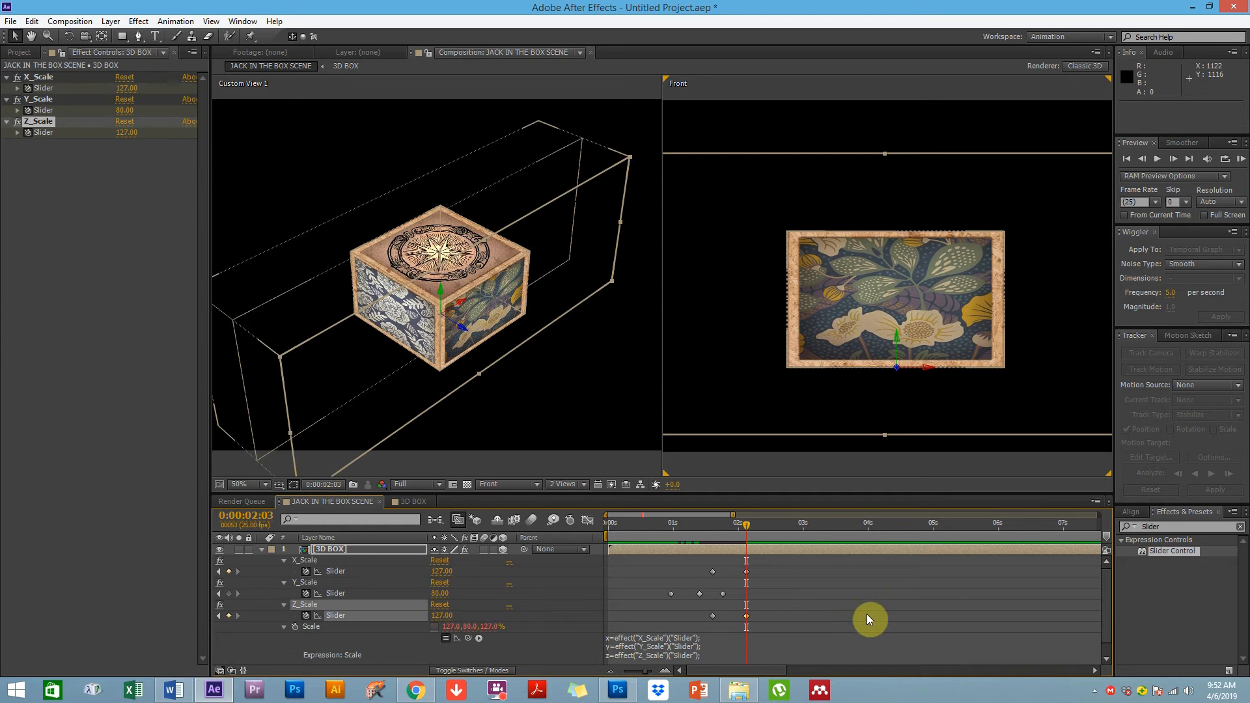
At 0:00:02:07, set the Y_Scale slider to 110
left_click_drag(674, 538, 757, 517)
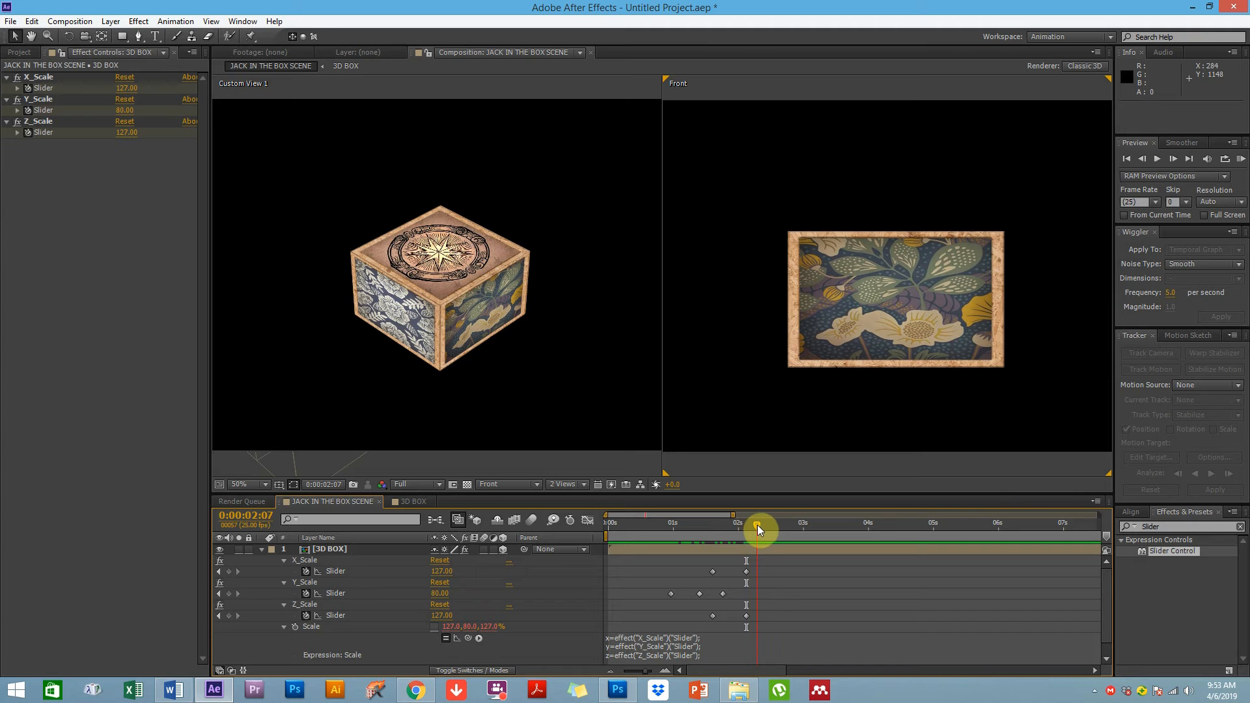
left_click_drag(444, 597, 463, 592)
left_click(443, 596)
type("110")
left_click(424, 607)
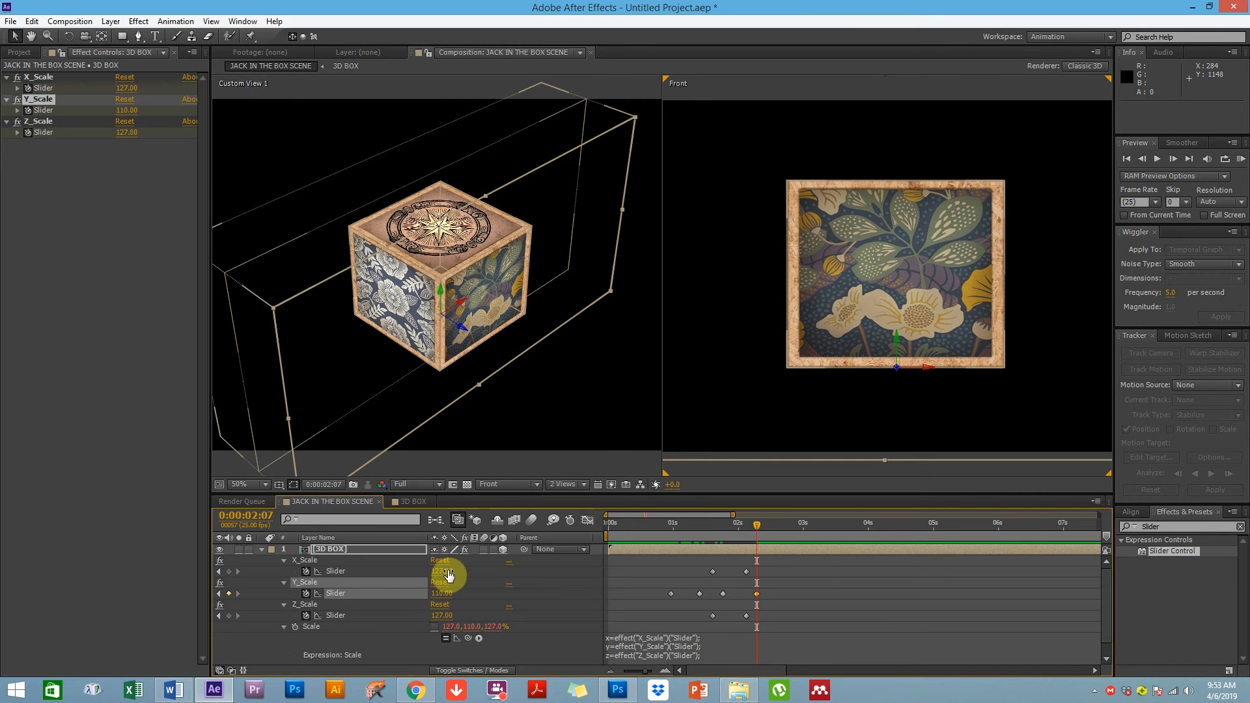
Nudge the X_Scale and Z_Scale keyframes from 0:00:02:03 slightly earlier, to about 0:00:02:02
left_click(746, 572)
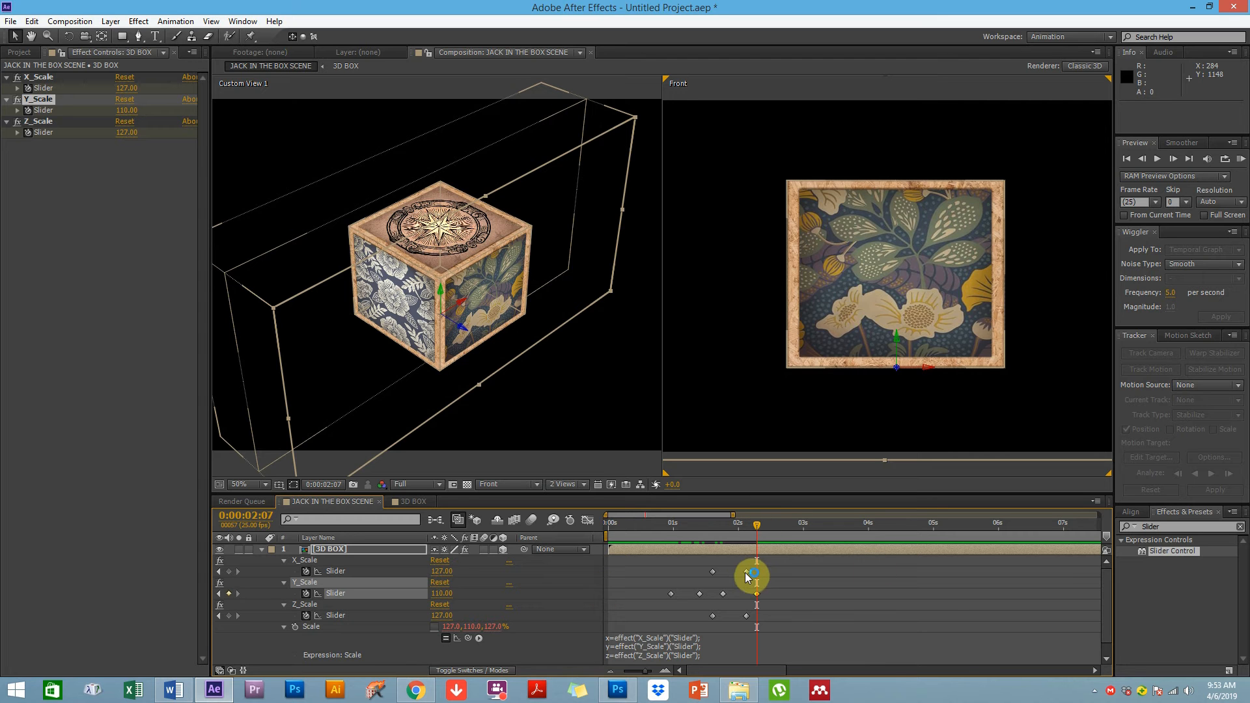
left_click_drag(742, 577, 735, 576)
left_click(747, 618)
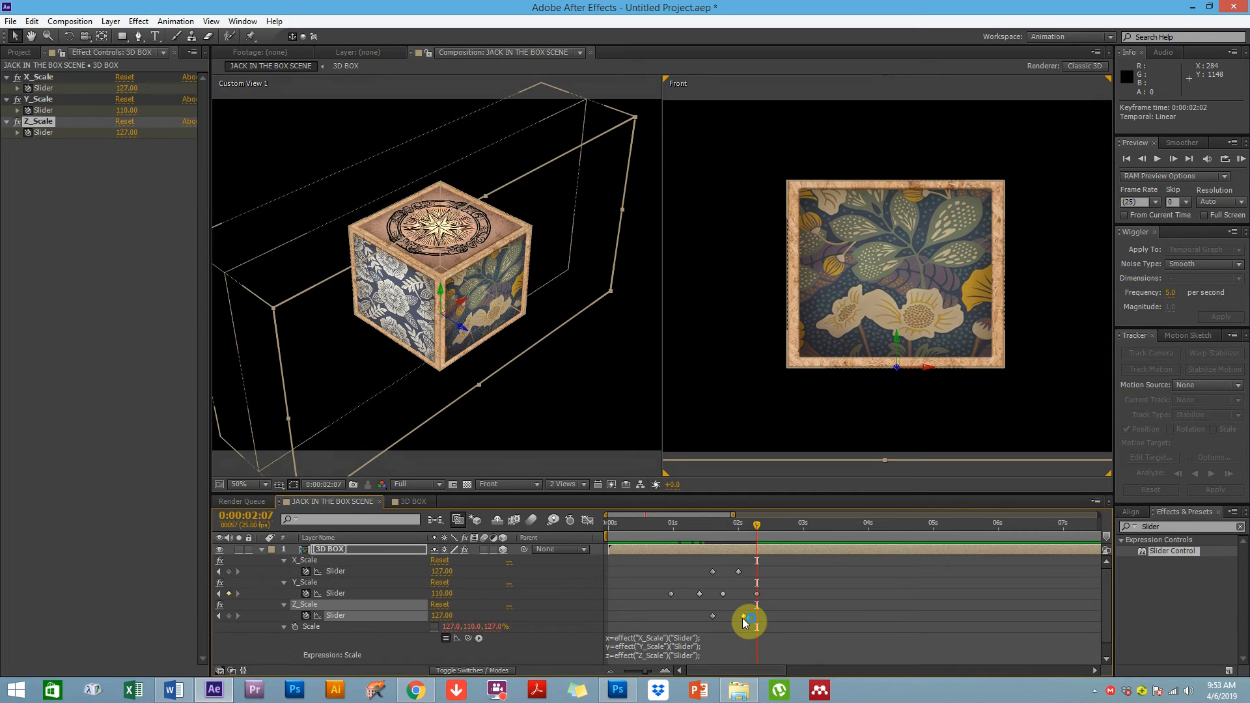
At 0:00:02:07, set the X_Scale and Z_Scale sliders to 95
left_click_drag(448, 579, 433, 580)
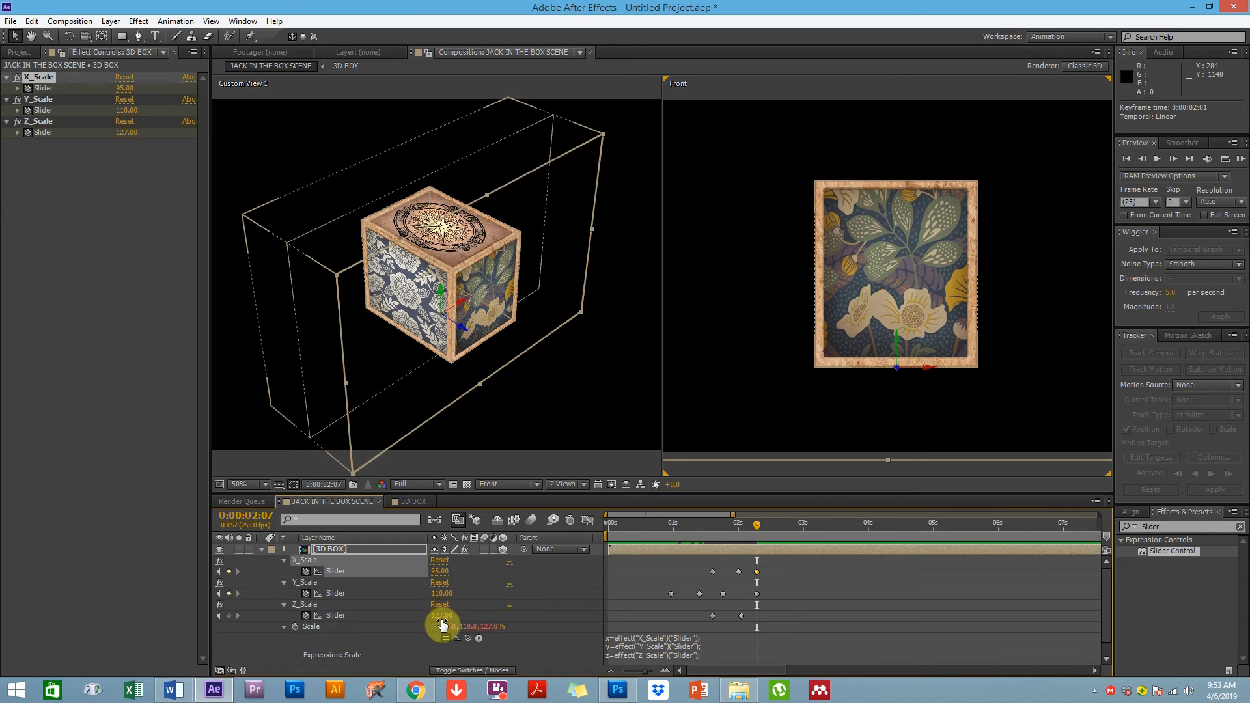
type("95")
key("Return")
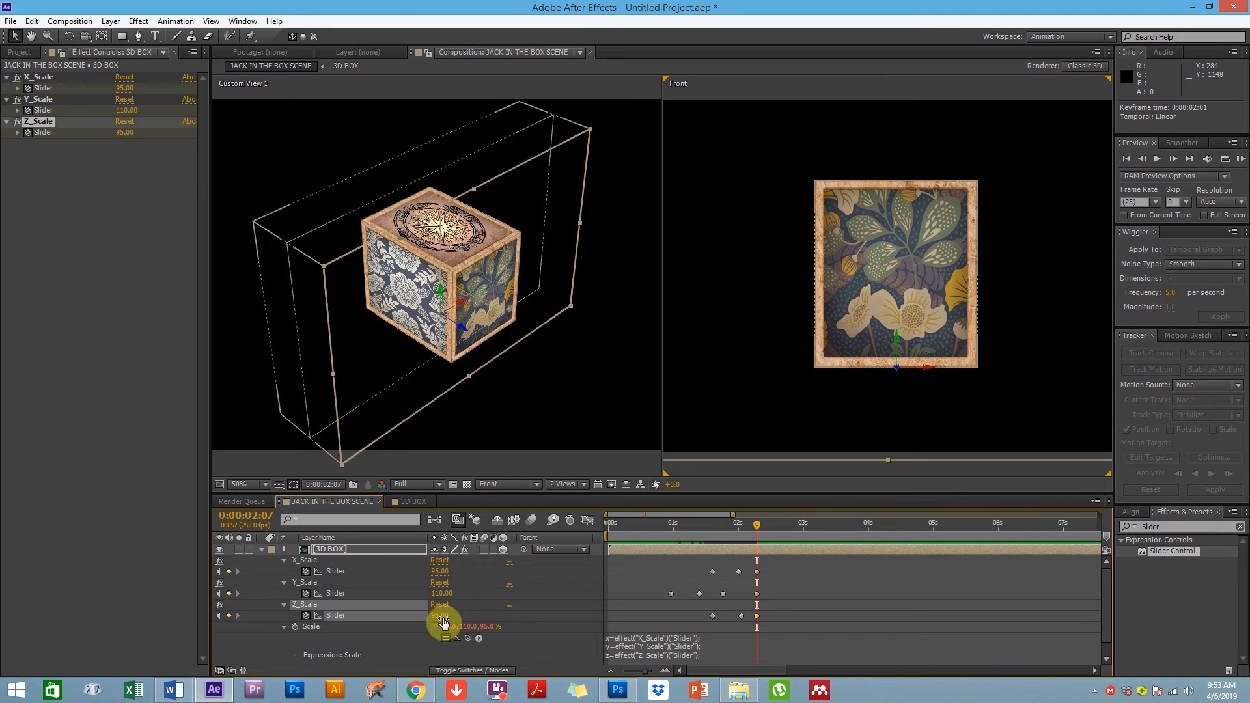
At 0:00:02:16, set the Y_Scale, X_Scale and Z_Scale sliders all to 100
left_click(833, 602)
left_click_drag(683, 539, 781, 523)
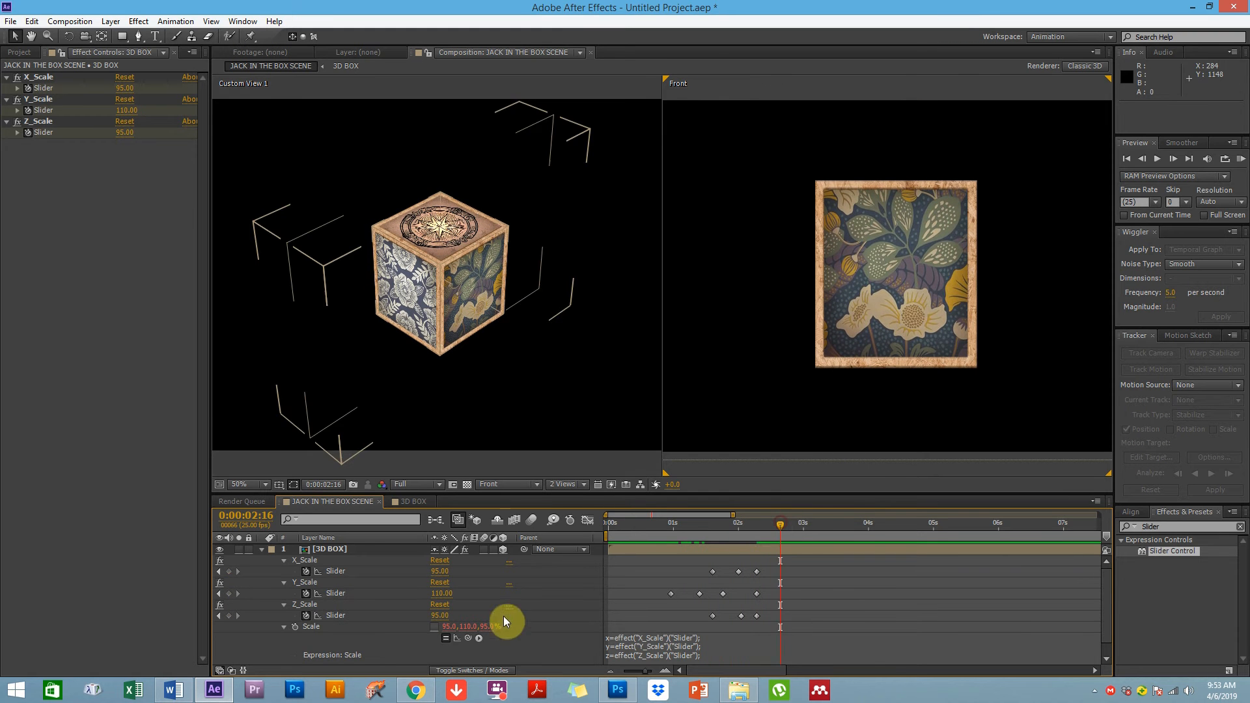
left_click(442, 594)
type("100")
key("Return")
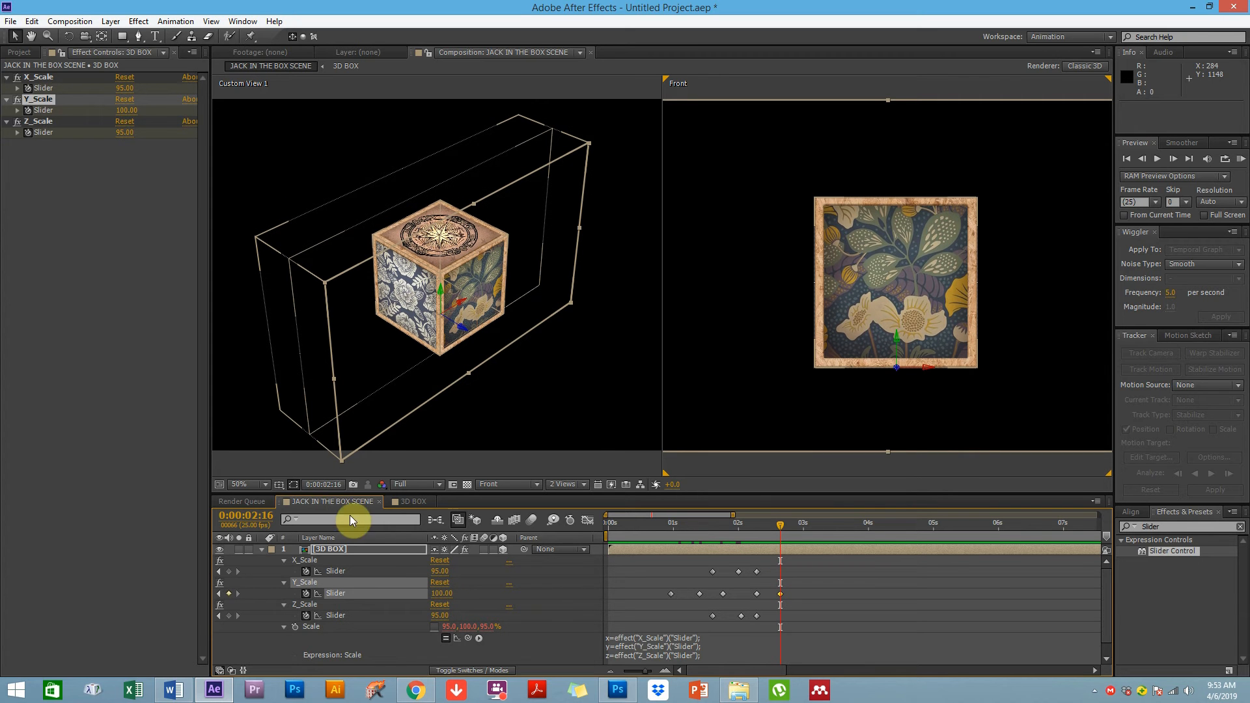
left_click(441, 572)
type("100")
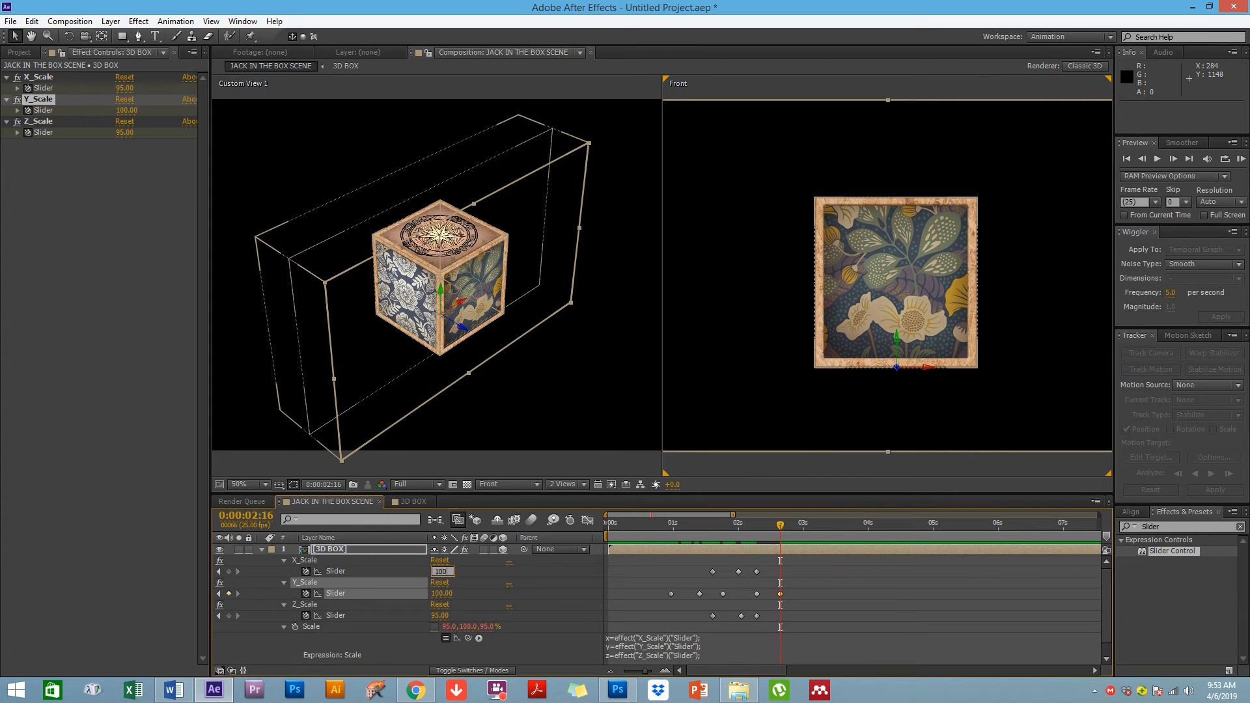
left_click(440, 616)
type("1")
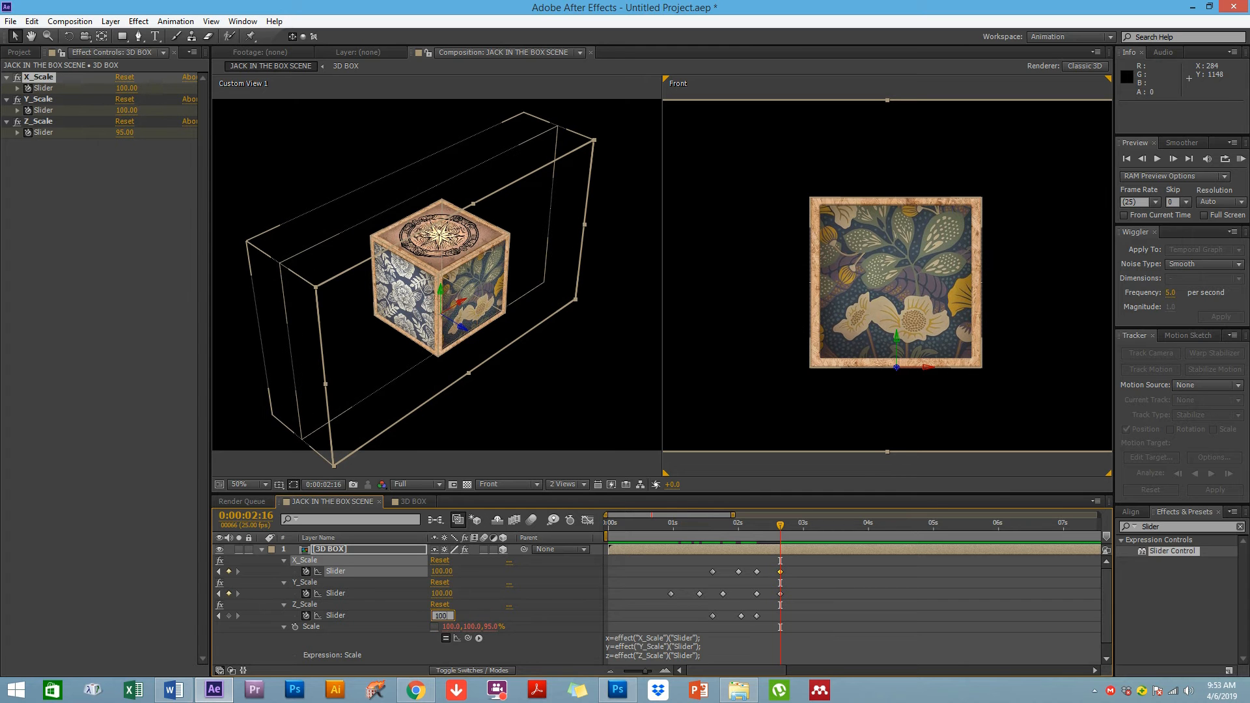
key("Return")
Set the work area to run from about 0:00:00:21 to 0:00:03:23
left_click_drag(733, 519, 786, 522)
left_click_drag(608, 533, 661, 533)
left_click(629, 684)
left_click(629, 684)
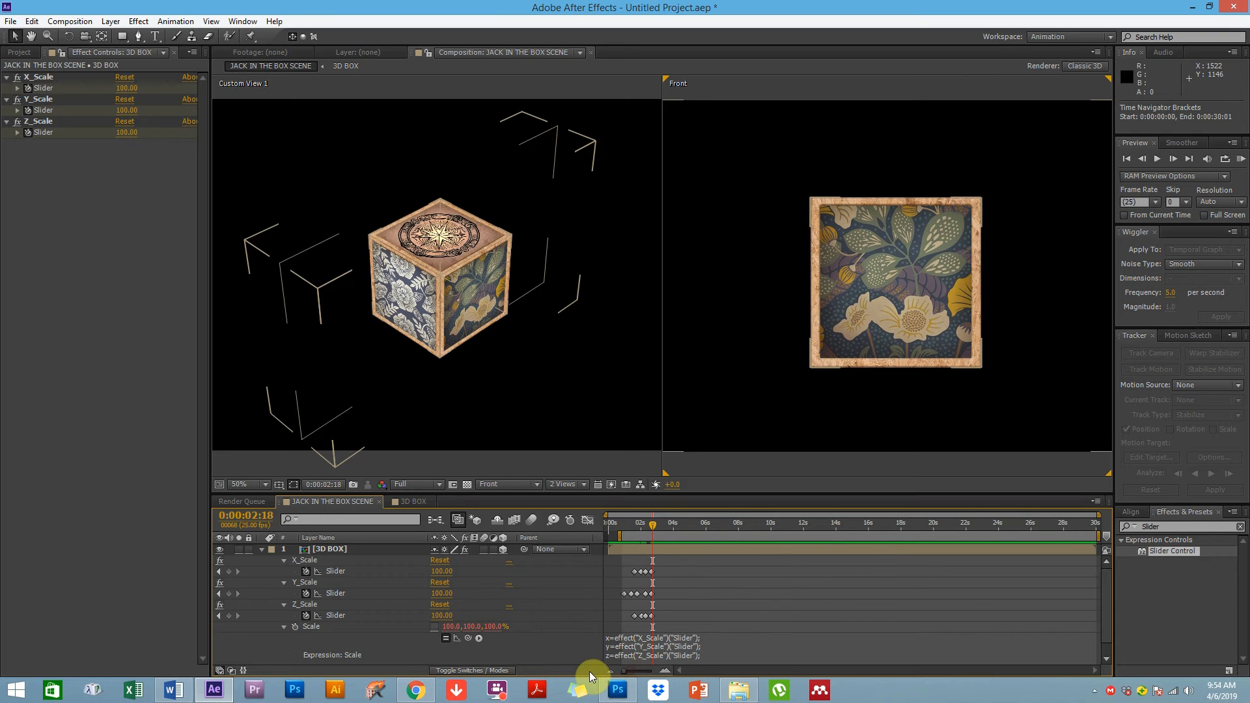
left_click_drag(1100, 535, 672, 535)
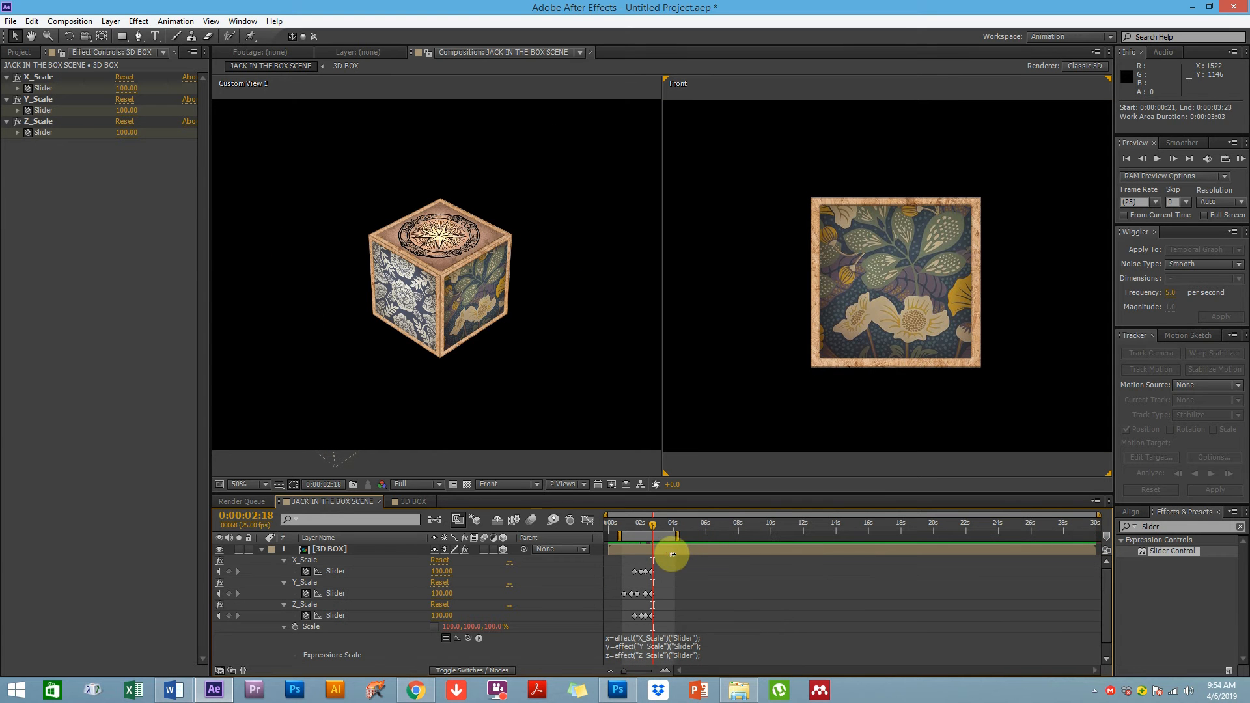
left_click_drag(625, 672, 646, 666)
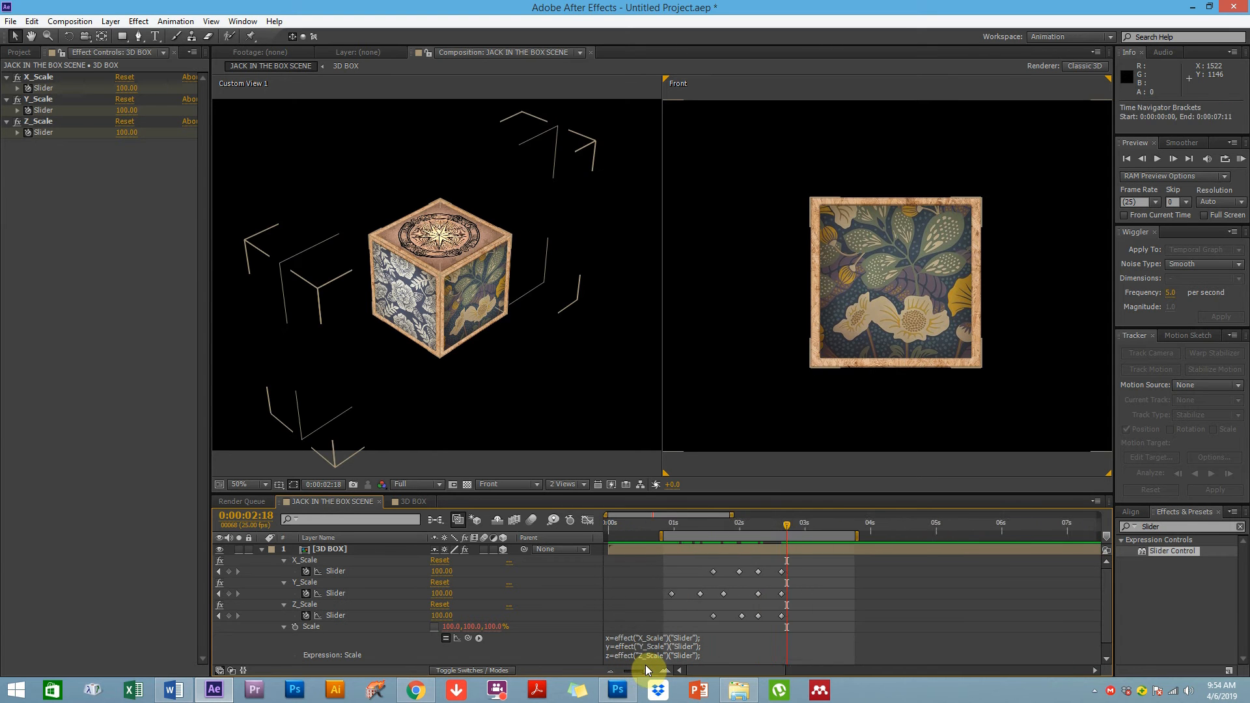
RAM-preview the box's pop-in animation from the start of the work area
left_click(283, 627)
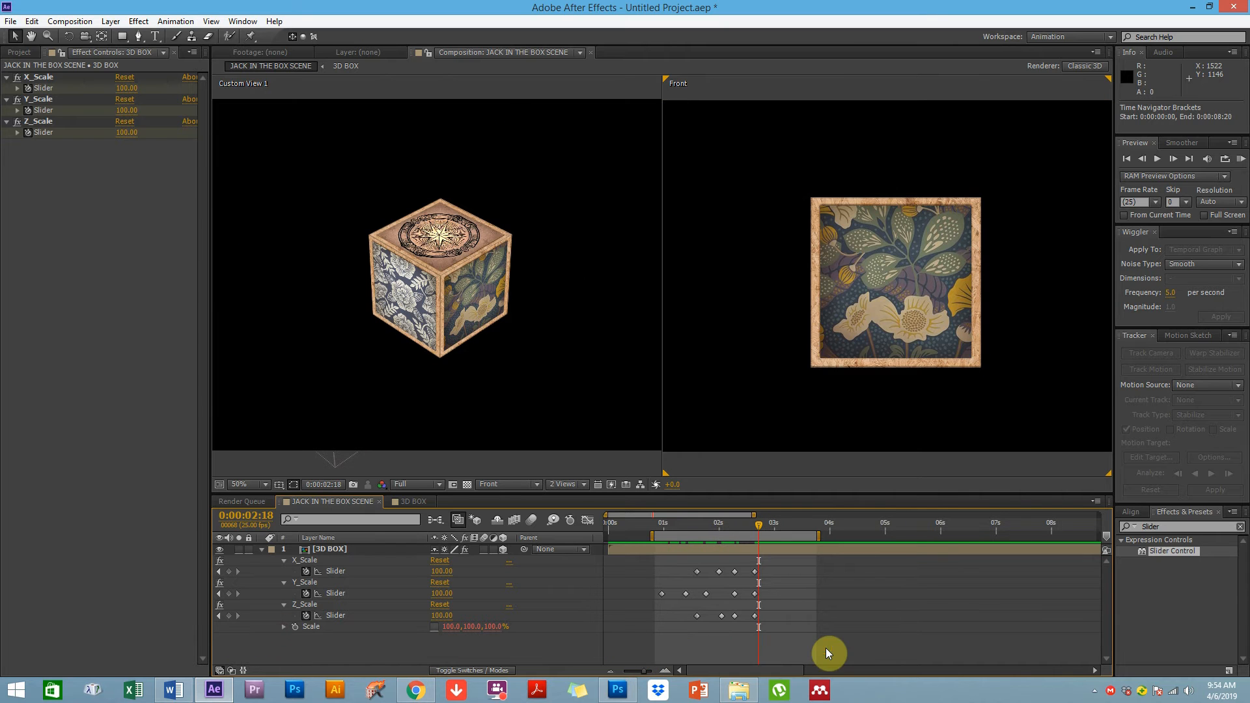
left_click(657, 523)
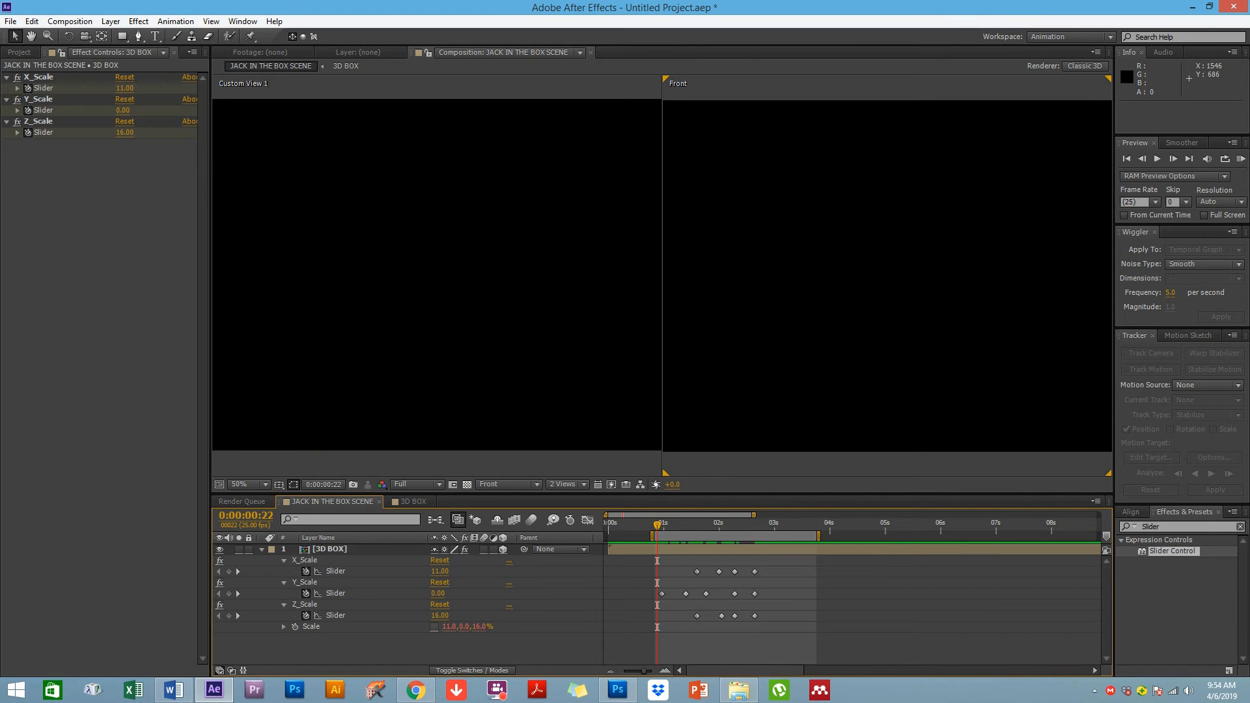
left_click(1240, 159)
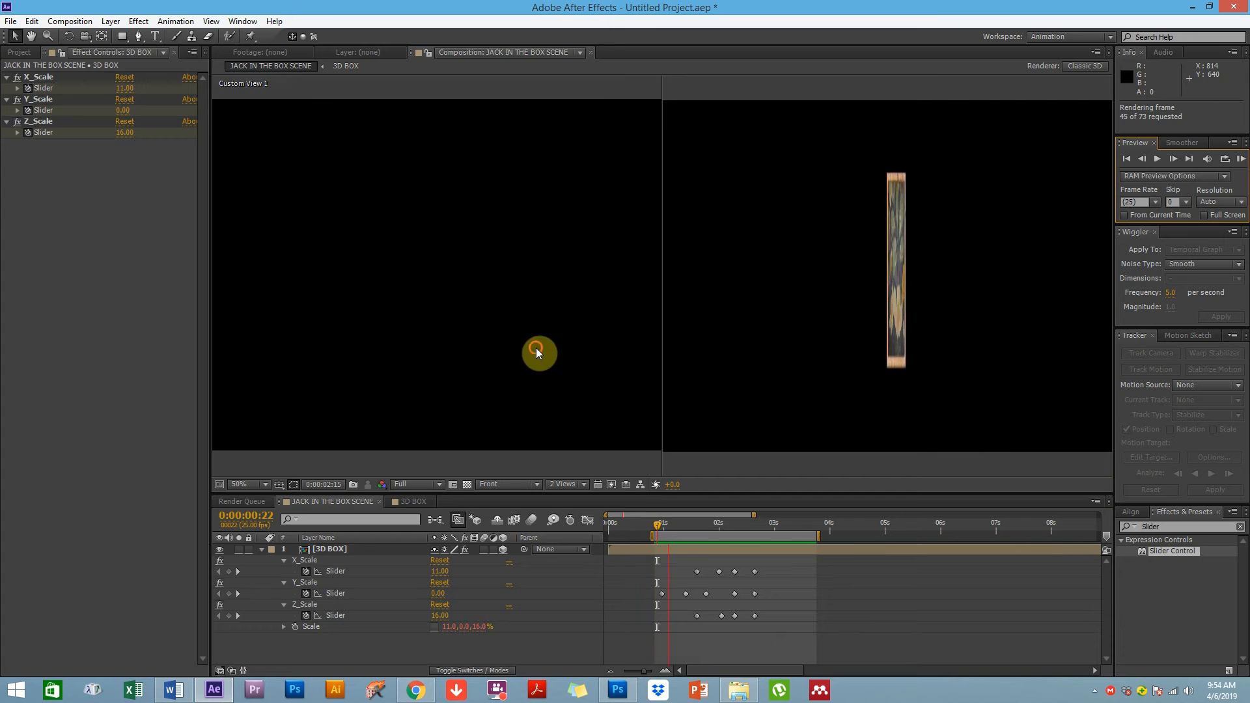
left_click(504, 294)
left_click(1240, 159)
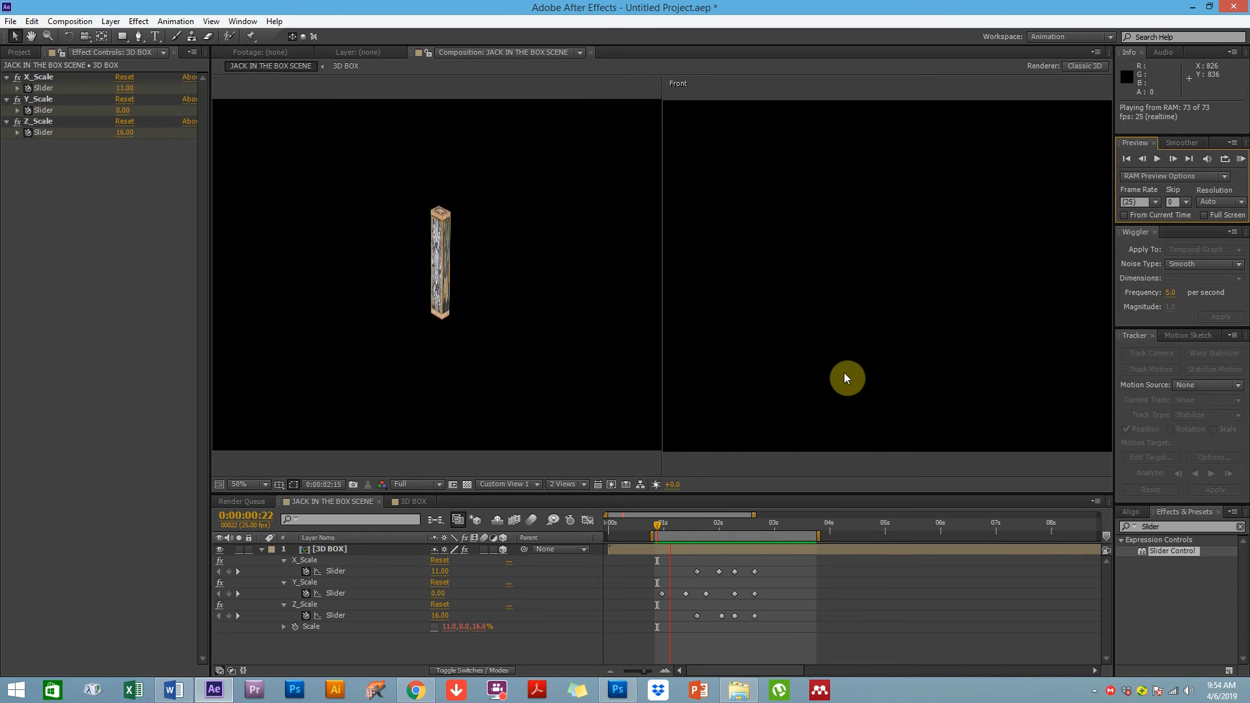
key("space")
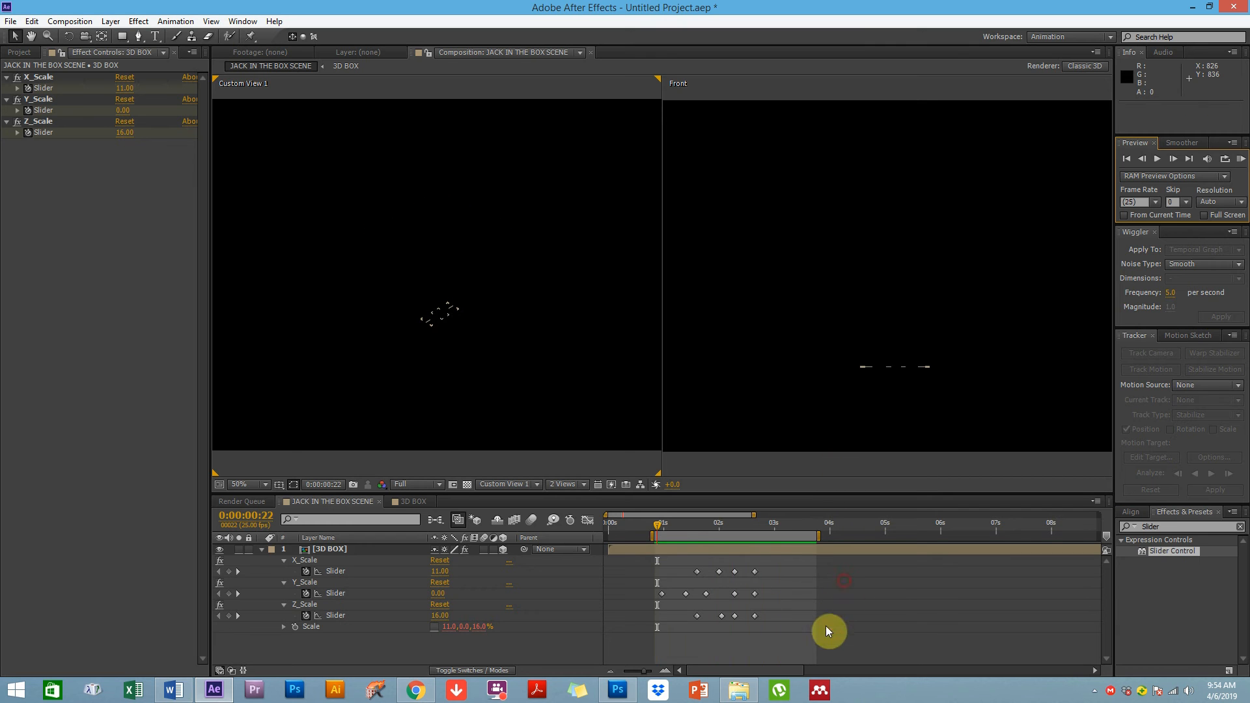
Retime the X, Y and Z scale keyframes, staggering the bounce keyframes and shifting a group later
left_click_drag(678, 529, 690, 526)
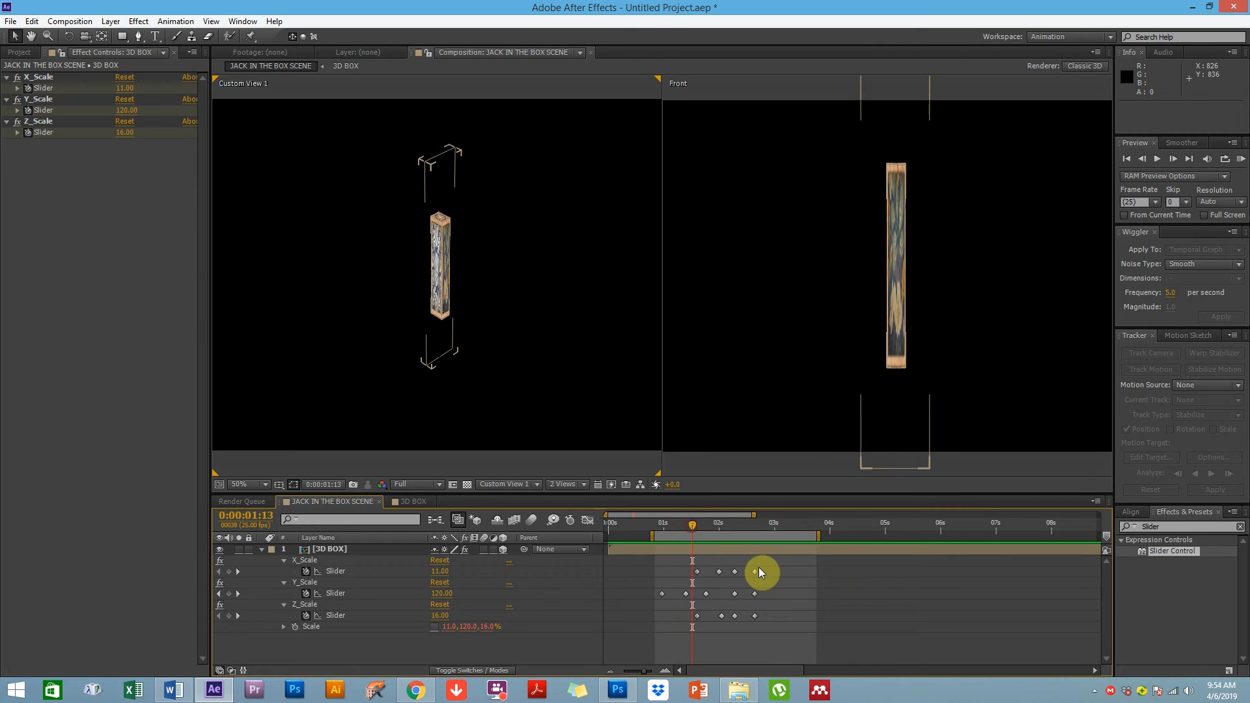
left_click_drag(761, 564, 750, 667)
mouse_move(753, 572)
left_mouse_down()
mouse_move(769, 569)
mouse_move(726, 598)
mouse_move(740, 570)
left_mouse_up()
left_click(736, 589)
left_click(735, 594)
left_click_drag(733, 616, 745, 616)
left_click_drag(693, 525, 725, 519)
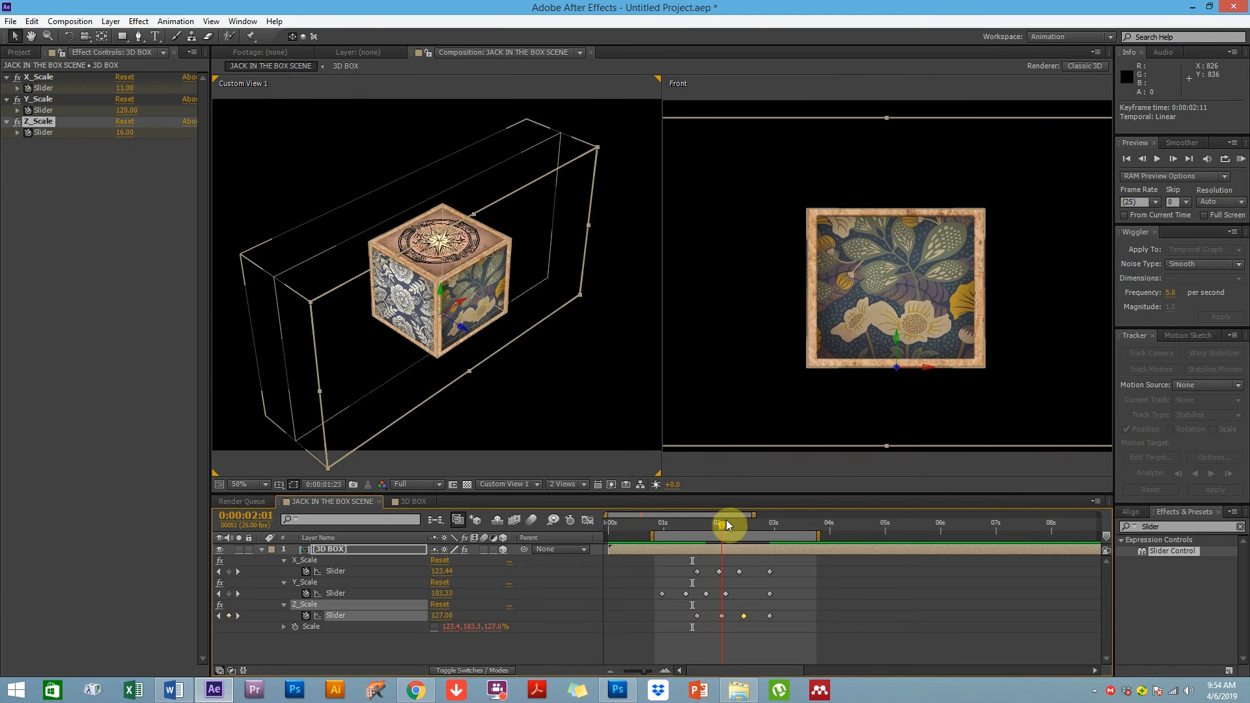
left_click(687, 592)
left_click_drag(684, 559, 684, 620)
left_click_drag(680, 564, 725, 574)
left_click(725, 573)
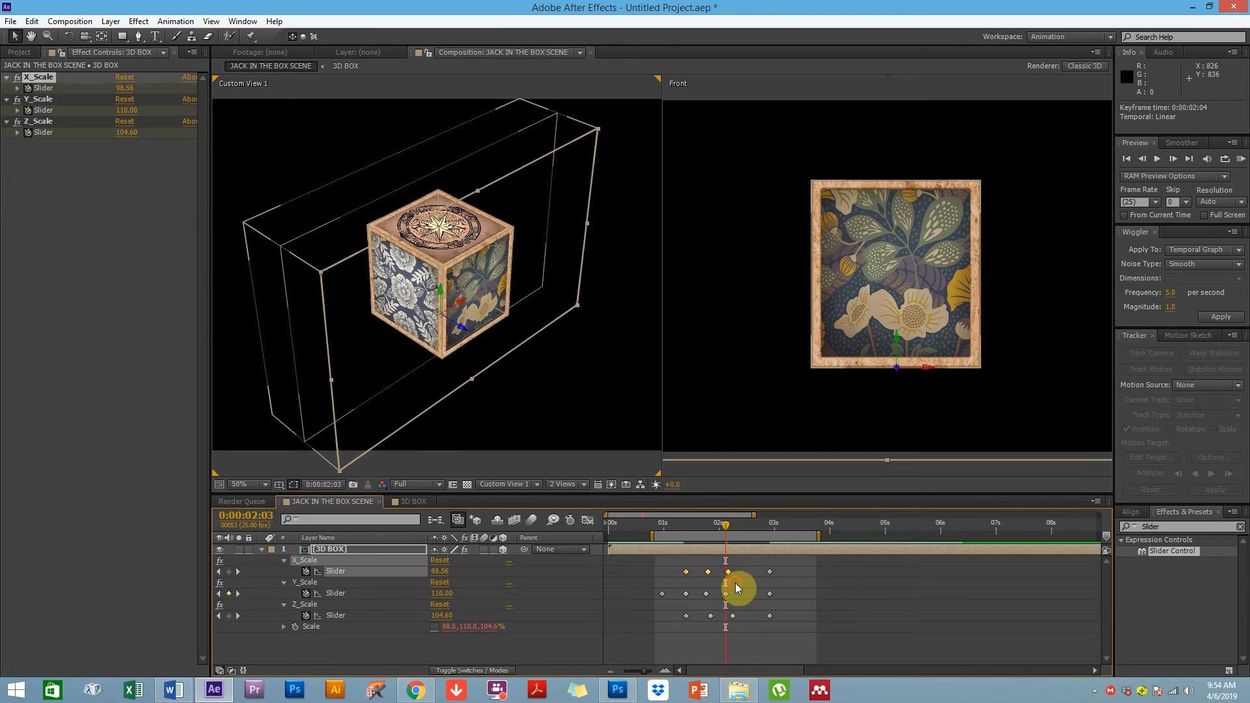
Spread the bounce keyframes further apart, moving the final keyframes of all three sliders to about 0:00:03:13
left_click(737, 584)
left_click_drag(671, 556, 737, 572)
mouse_move(752, 615)
left_mouse_down()
mouse_move(672, 629)
mouse_move(754, 573)
mouse_move(729, 634)
mouse_move(760, 629)
left_mouse_up()
left_click(706, 638)
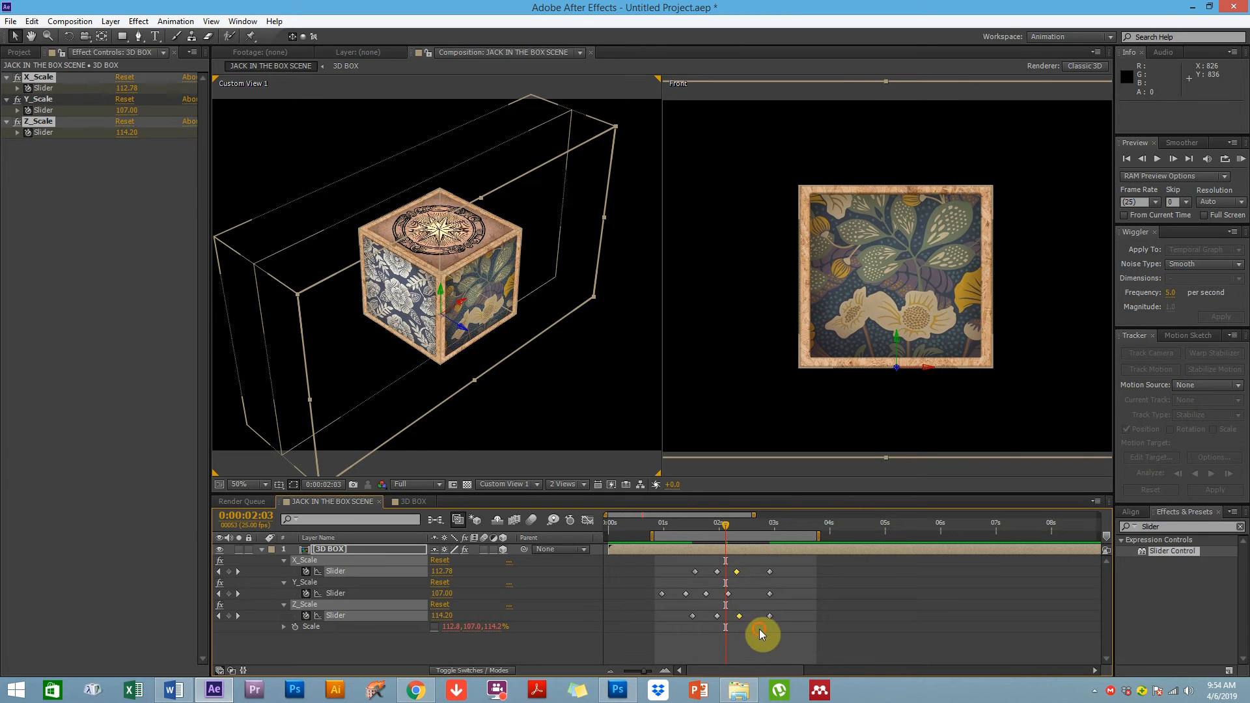
left_click(691, 559)
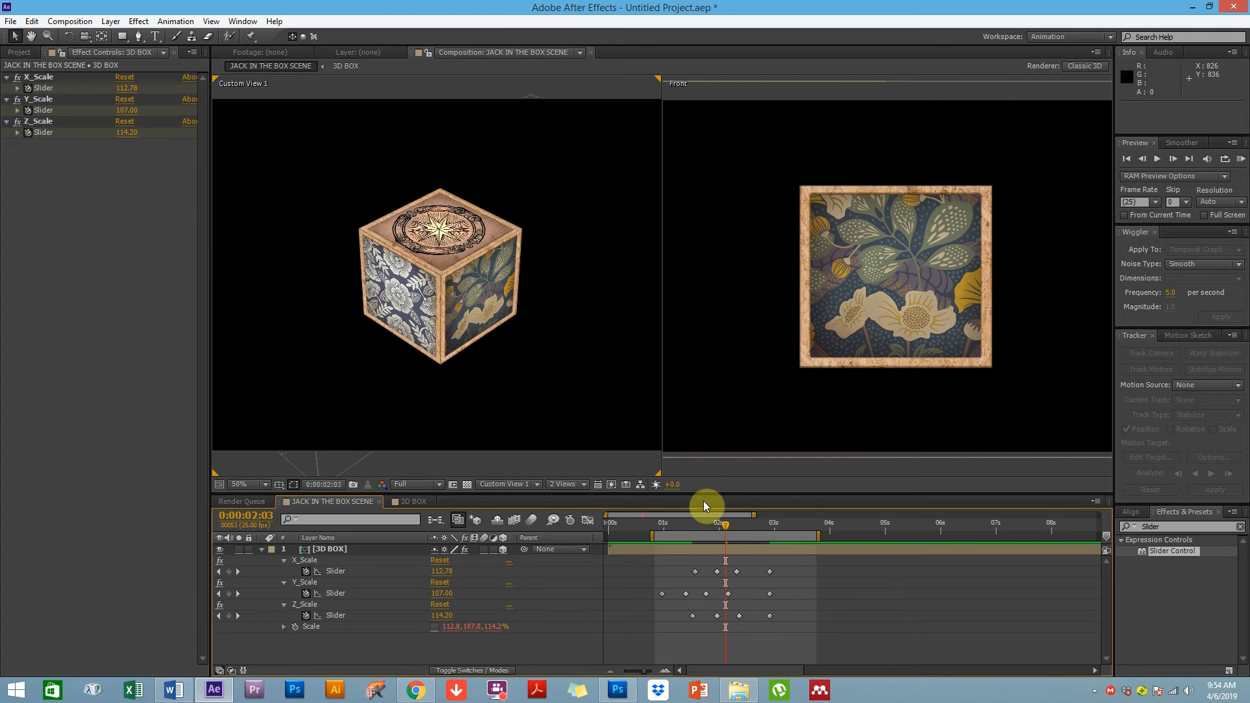
left_click_drag(680, 525, 696, 631)
key("ctrl+z")
left_click_drag(704, 559, 680, 636)
left_click_drag(690, 593, 713, 615)
left_click_drag(722, 561, 824, 634)
left_click_drag(784, 589, 804, 565)
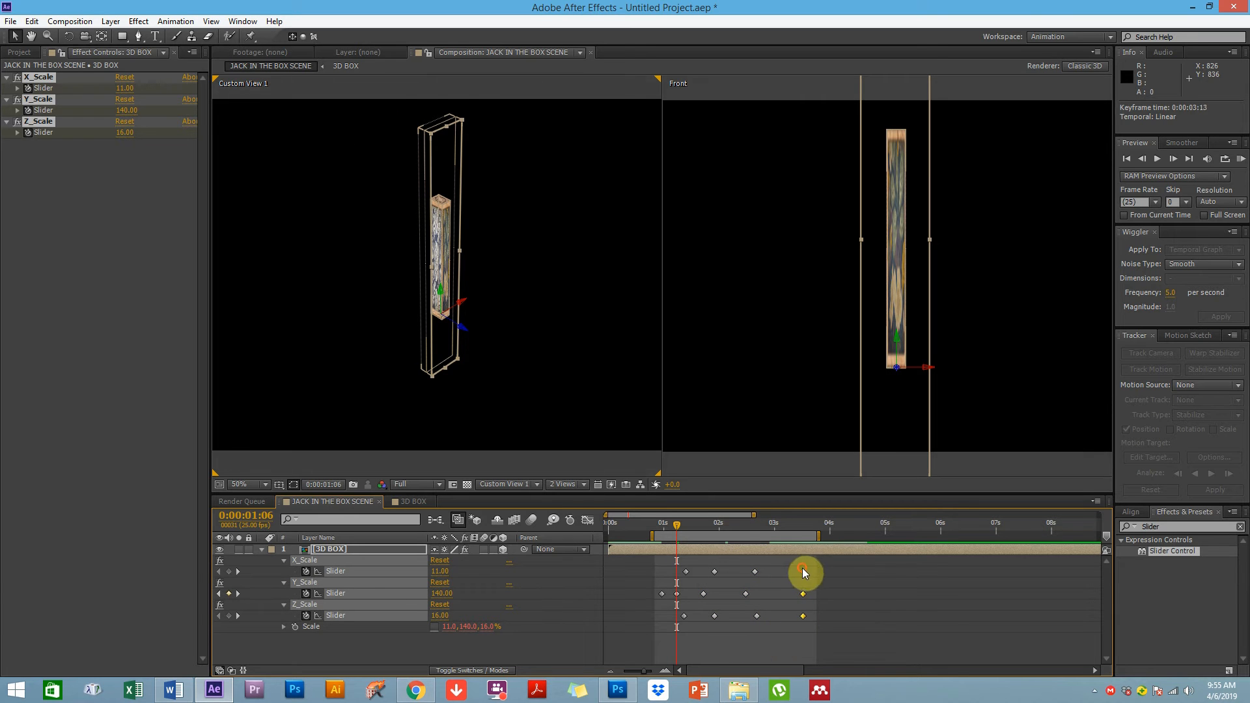
left_click(829, 589)
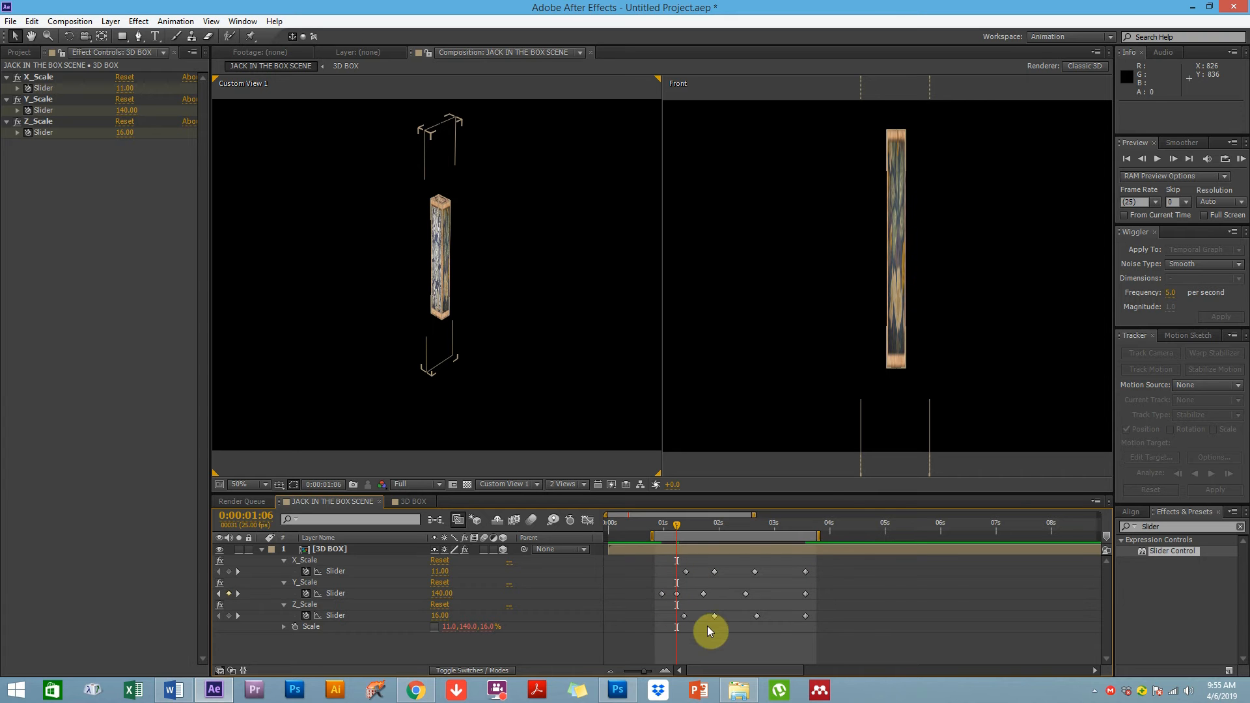
Select all scale keyframes and RAM-preview the slower bounce
left_click_drag(676, 525, 802, 517)
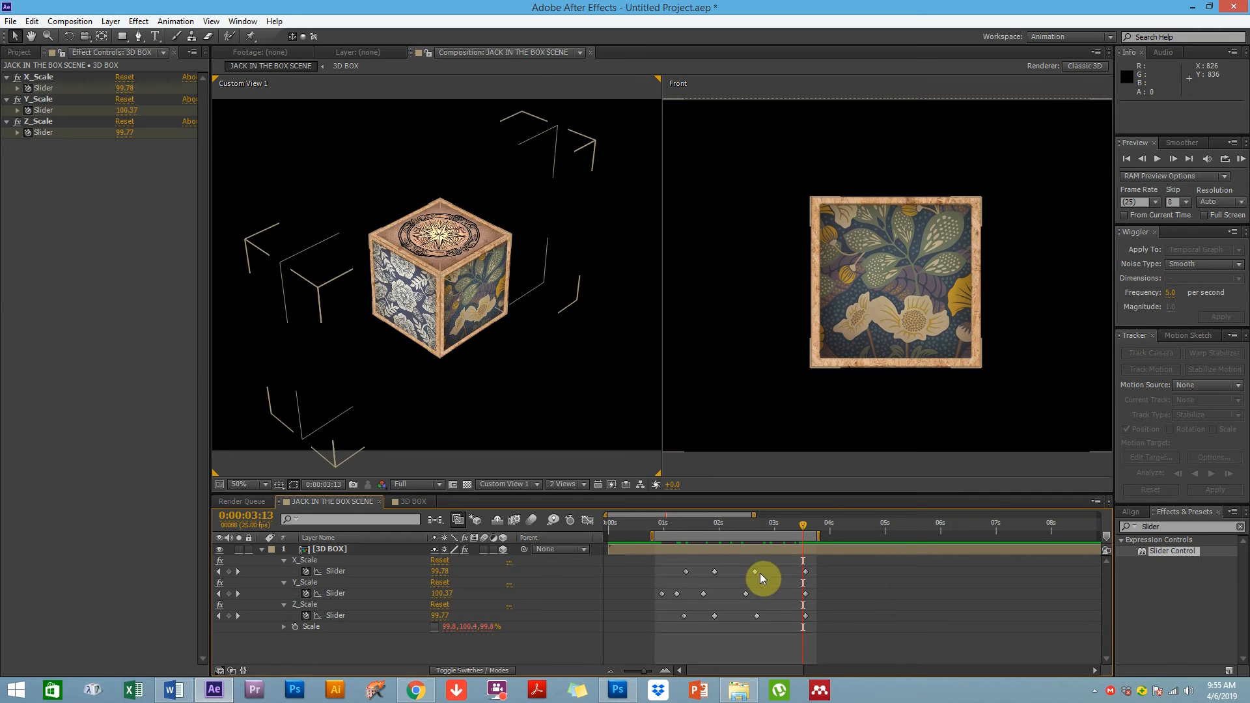
left_click_drag(826, 561, 637, 638)
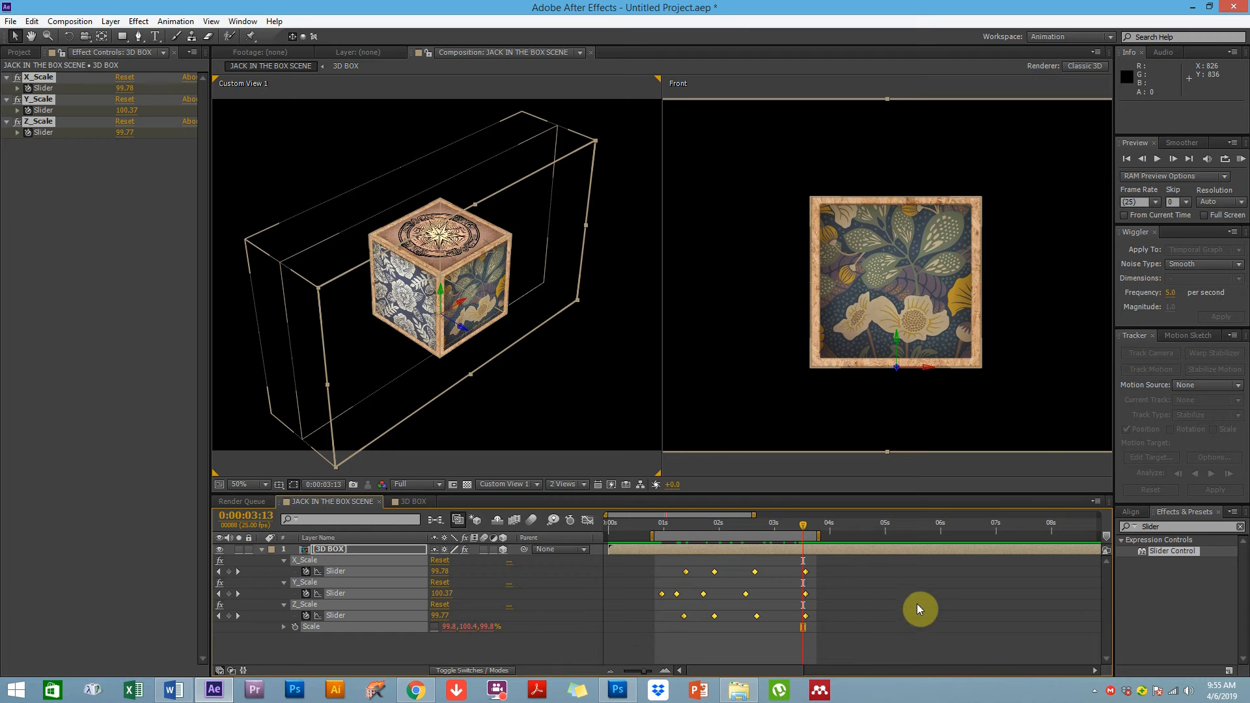
left_click(1242, 159)
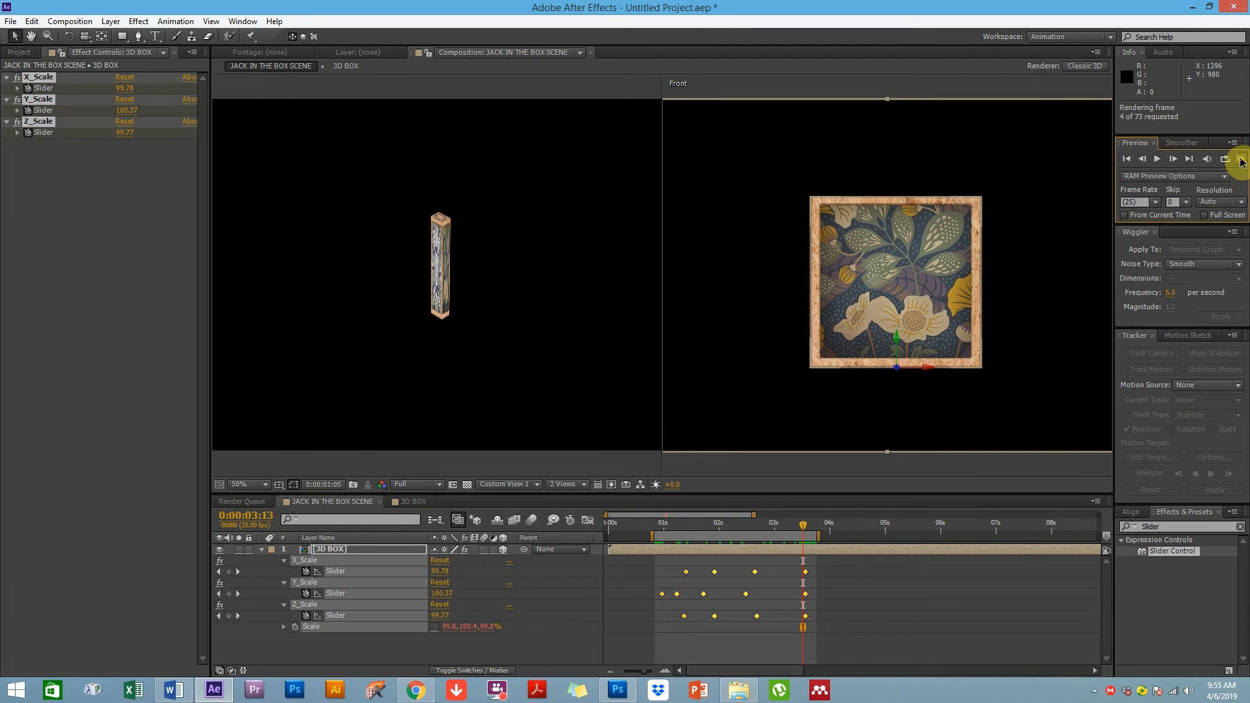
left_click(624, 383)
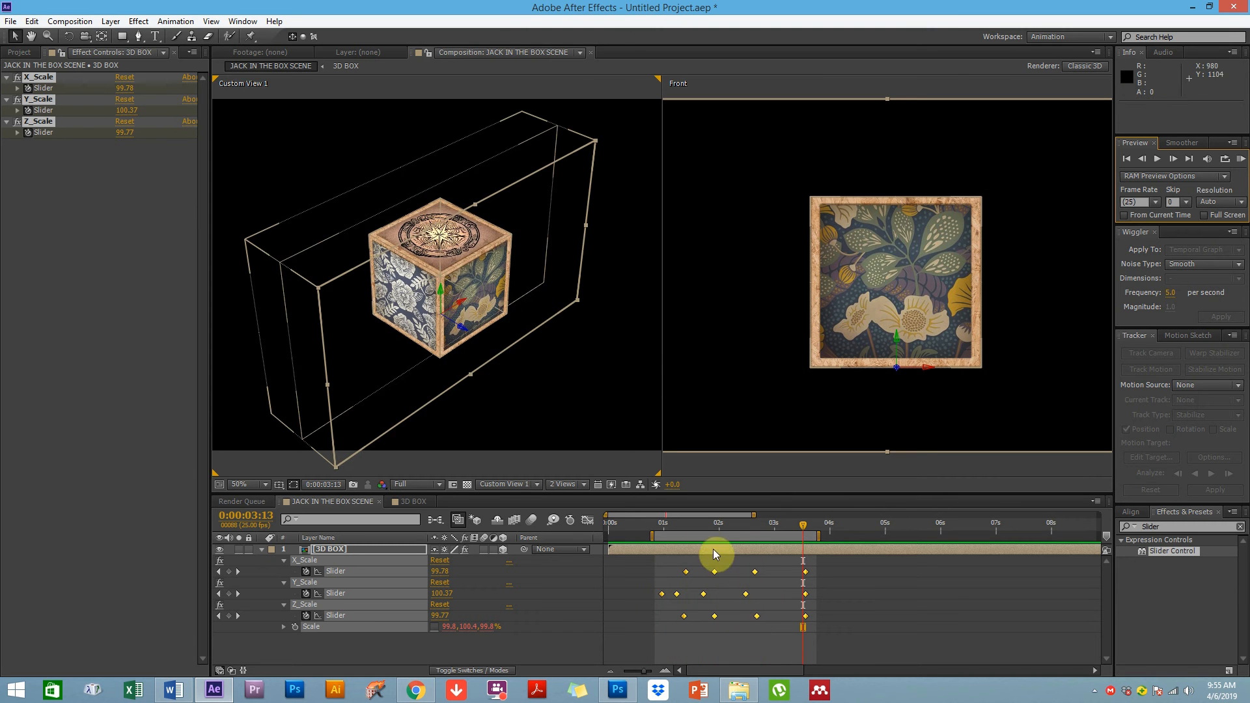
Compress the keyframe group so the bounce ends at about 0:00:02:17
left_click_drag(670, 529, 726, 526)
left_click_drag(818, 561, 645, 654)
left_click_drag(810, 600, 756, 573)
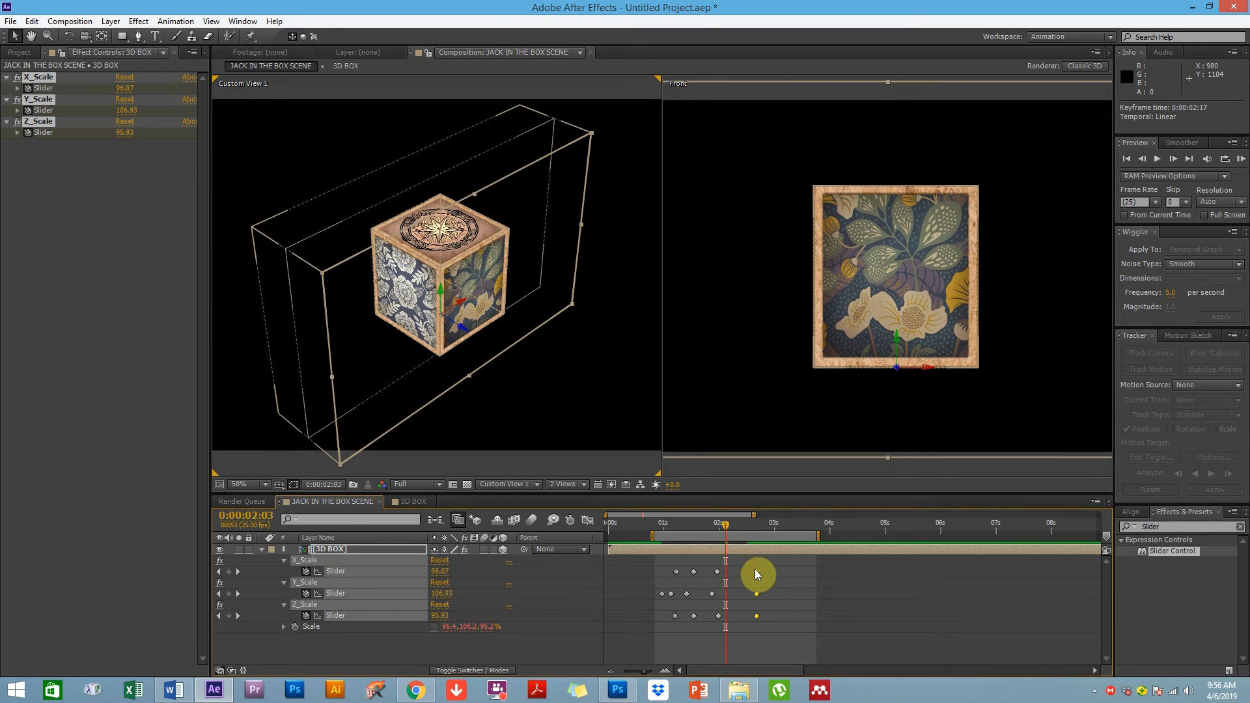
Open the Graph Editor, select all slider keyframes and apply Easy Ease
left_click(773, 654)
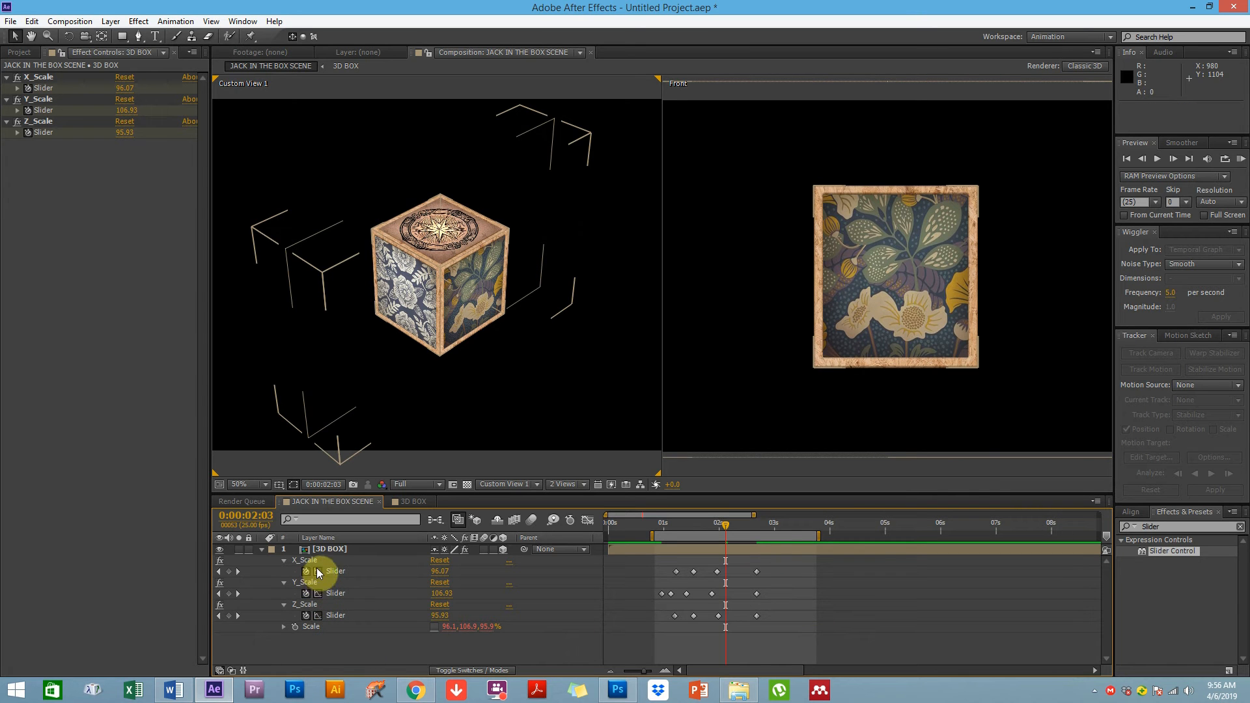
left_click(588, 520)
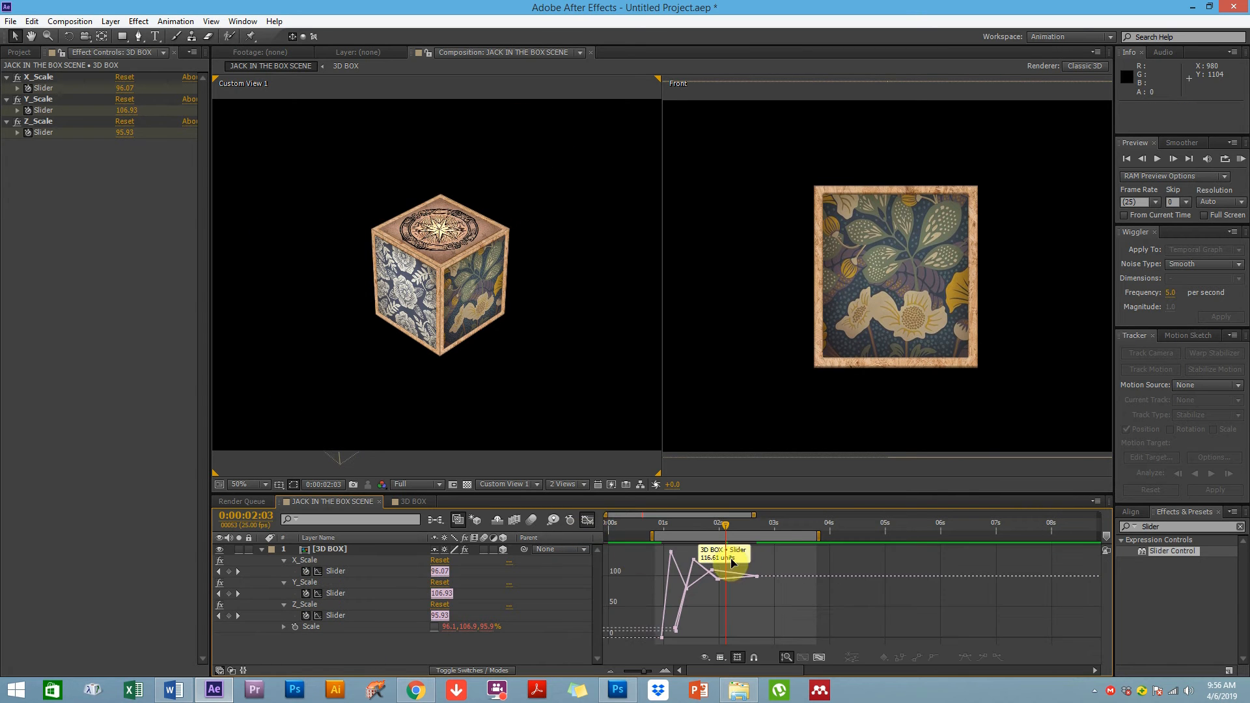
left_click_drag(796, 551, 613, 656)
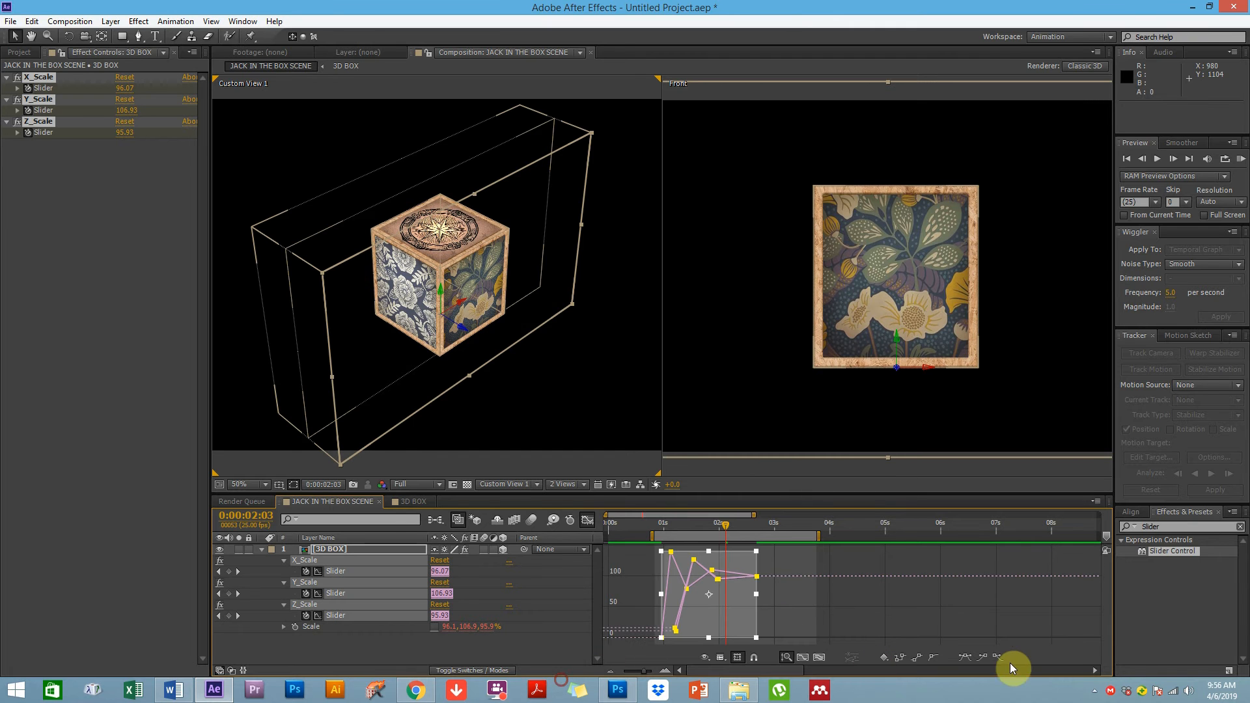
left_click(967, 658)
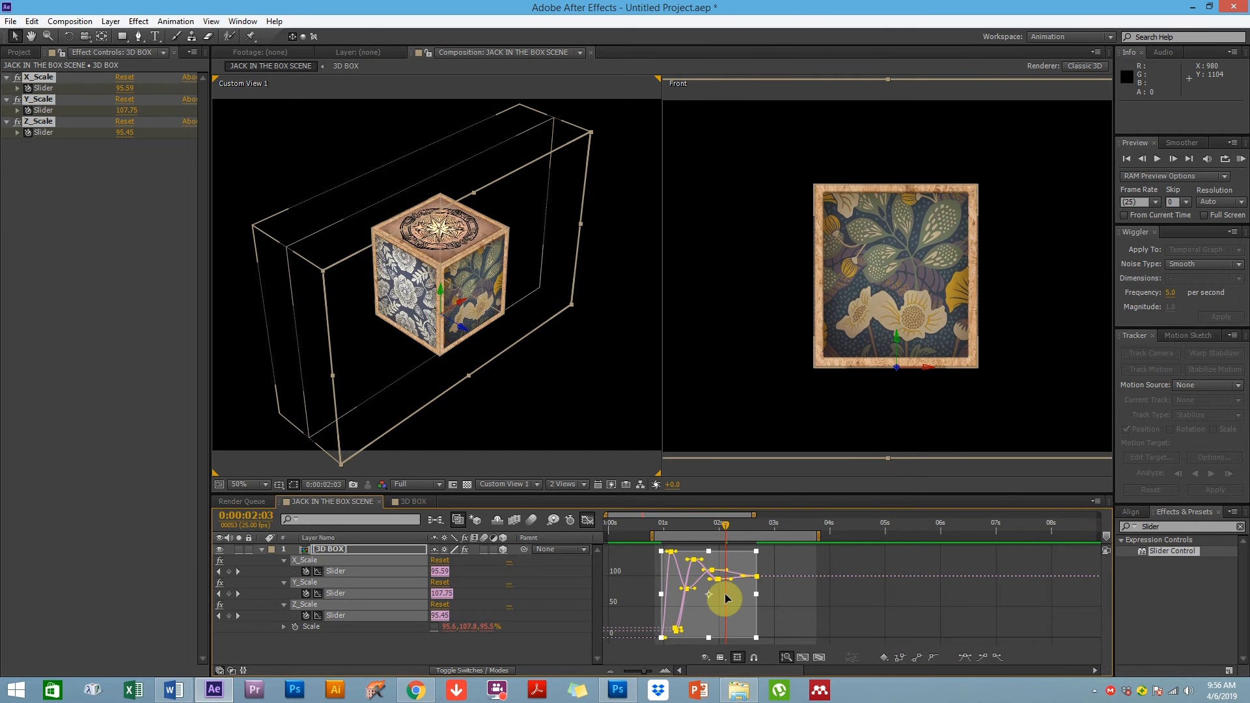
Lengthen the Bezier handles of the early keyframes to smooth the scale curves
scroll(726, 598, "up", 2)
key("space")
left_click_drag(703, 605, 841, 601)
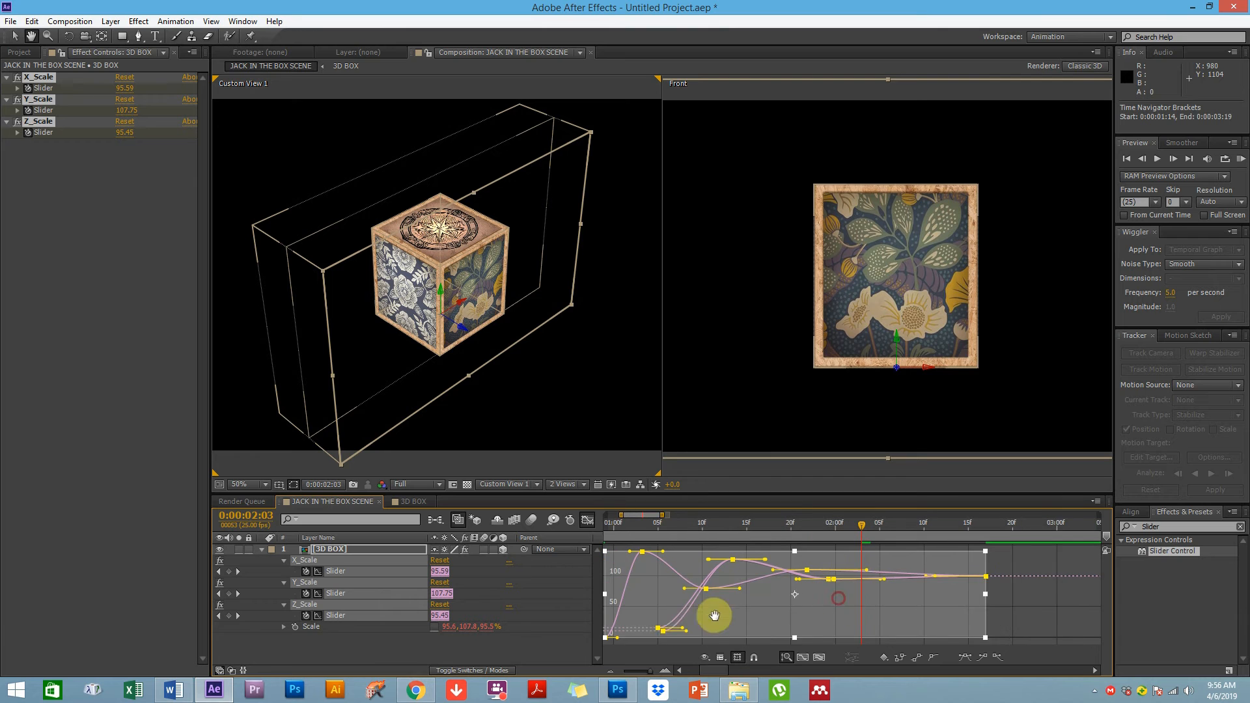
left_click_drag(665, 616, 730, 611)
left_click_drag(691, 553, 740, 553)
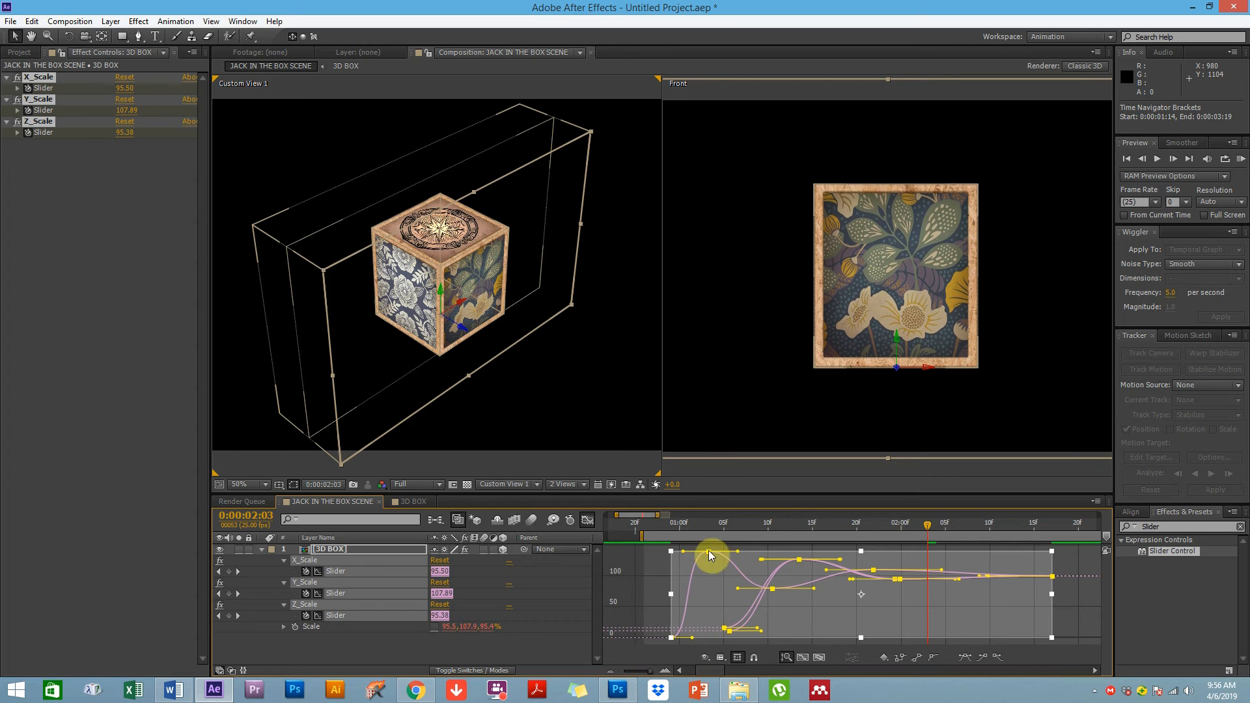
left_click(644, 577)
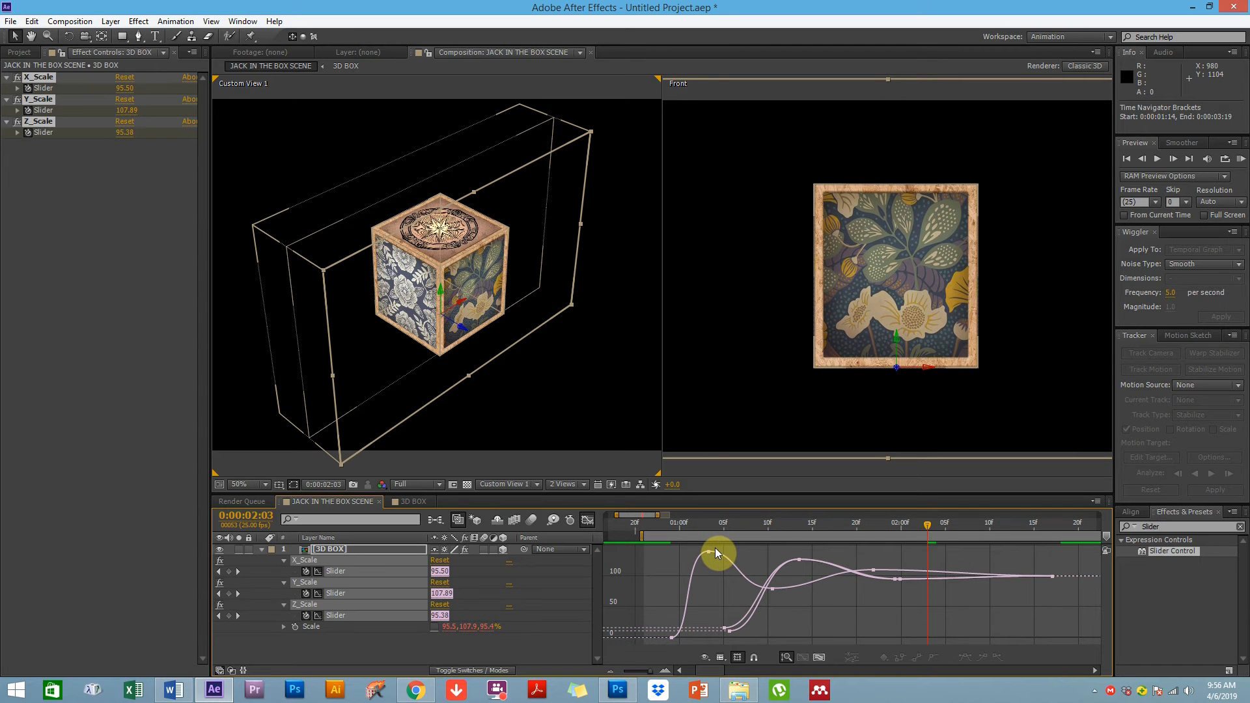
Undo the recent Easy Ease and Bezier handle edits on the scale slider curves
key("ctrl+z")
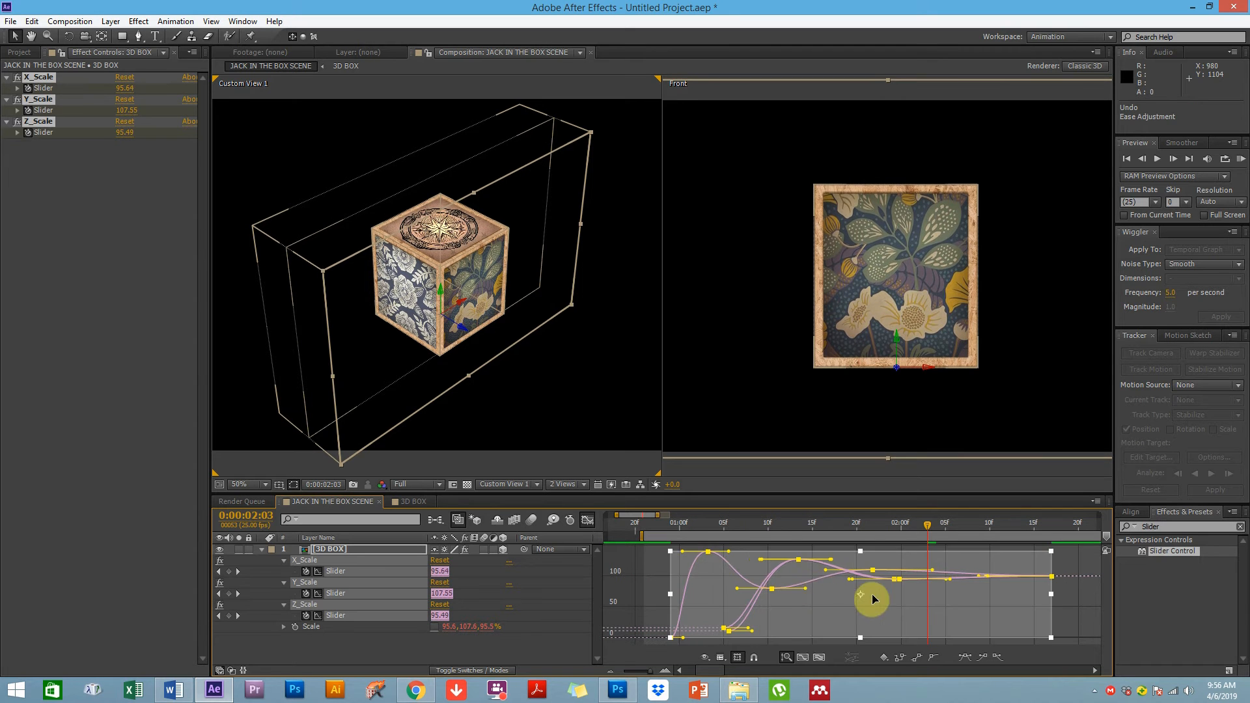
key("ctrl+z")
left_click(651, 561)
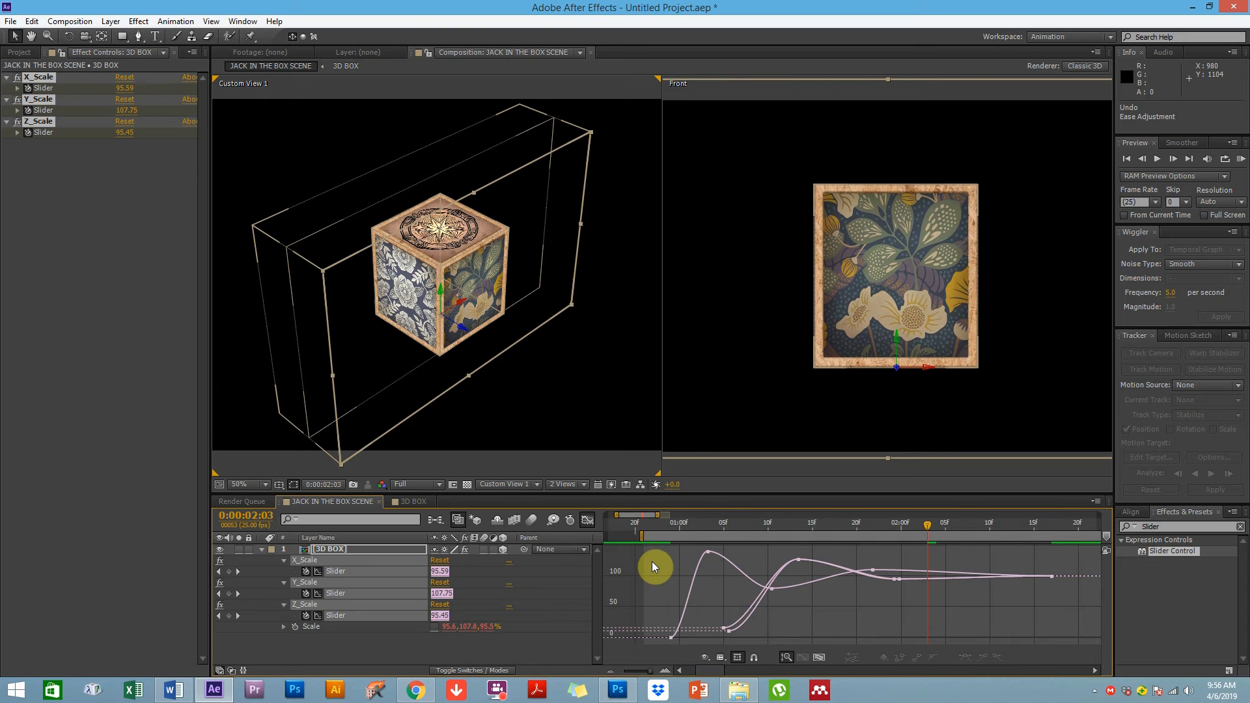
key("ctrl+z")
left_click(655, 583)
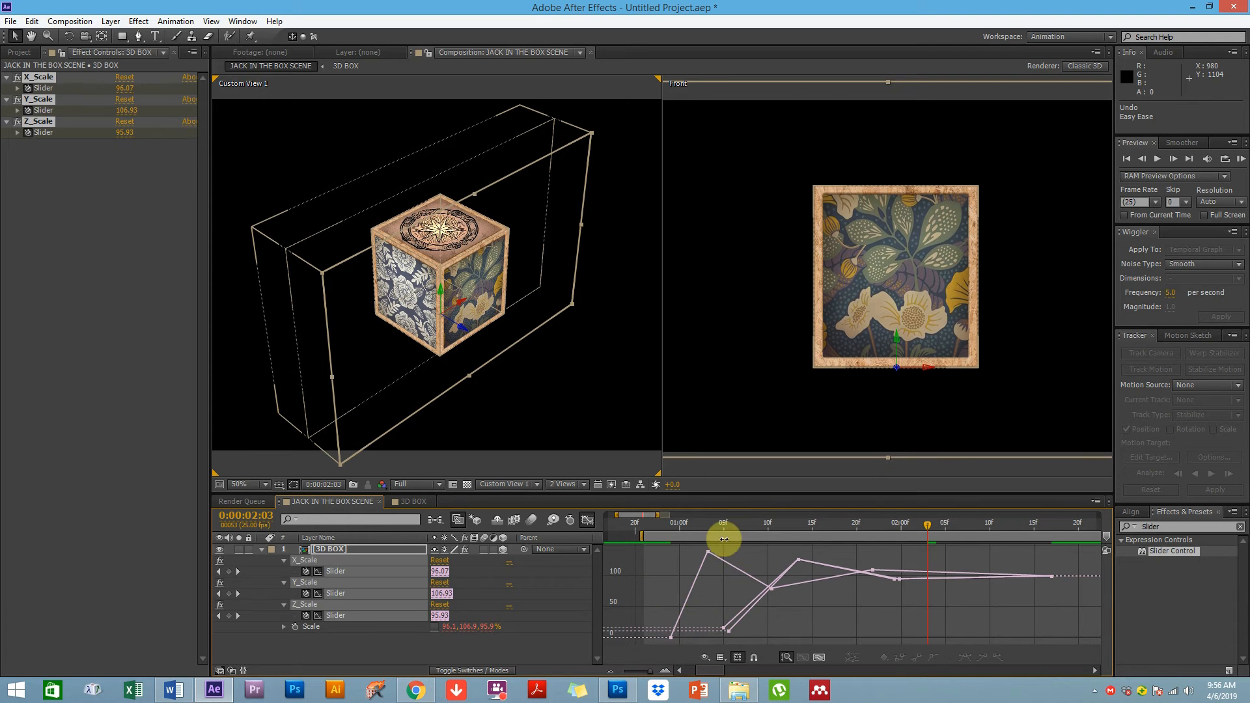
Reapply Easy Ease to all slider keyframes and pull out the first keyframes' Bezier handles to smooth the rise
left_click_drag(649, 549, 1056, 666)
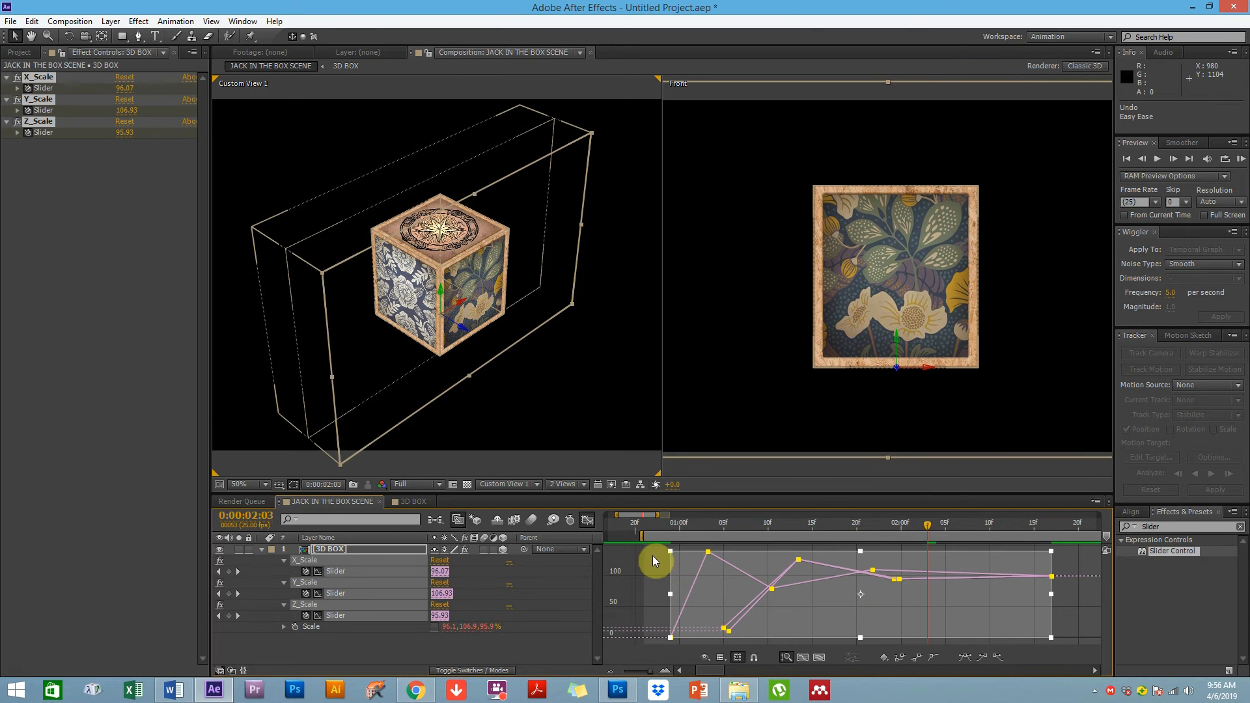
left_click(969, 659)
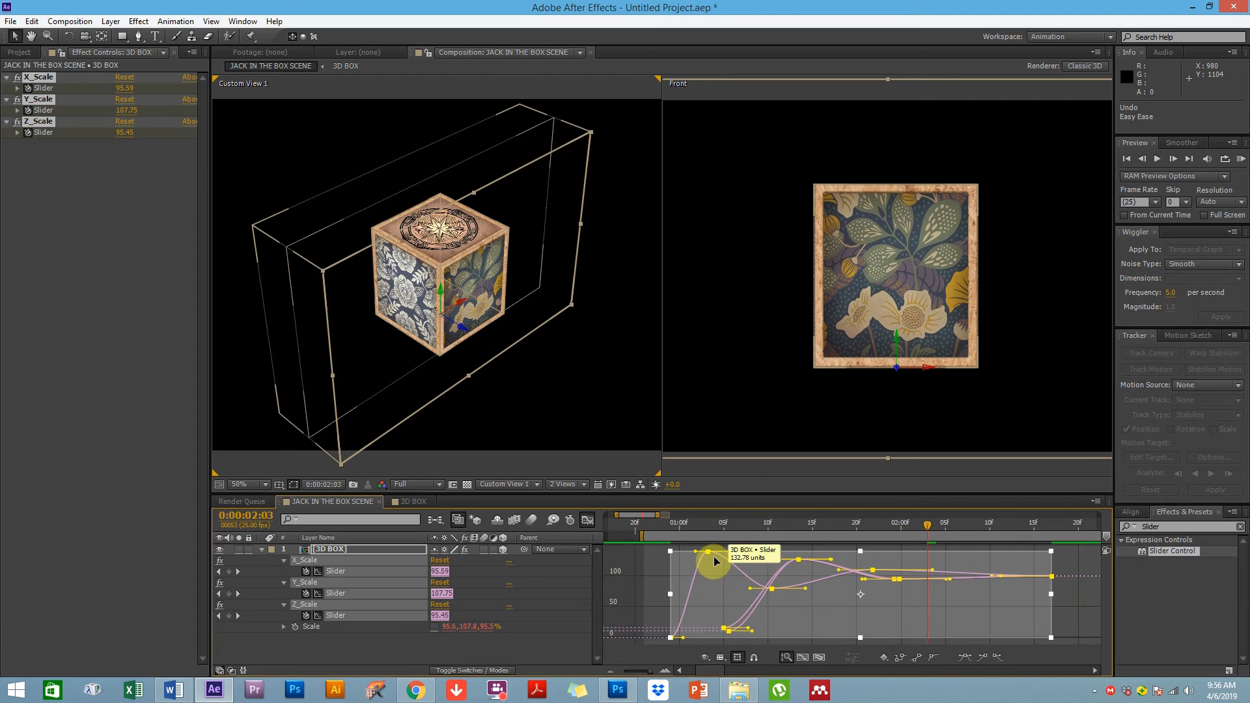
left_click_drag(697, 555, 683, 554)
left_click(683, 638)
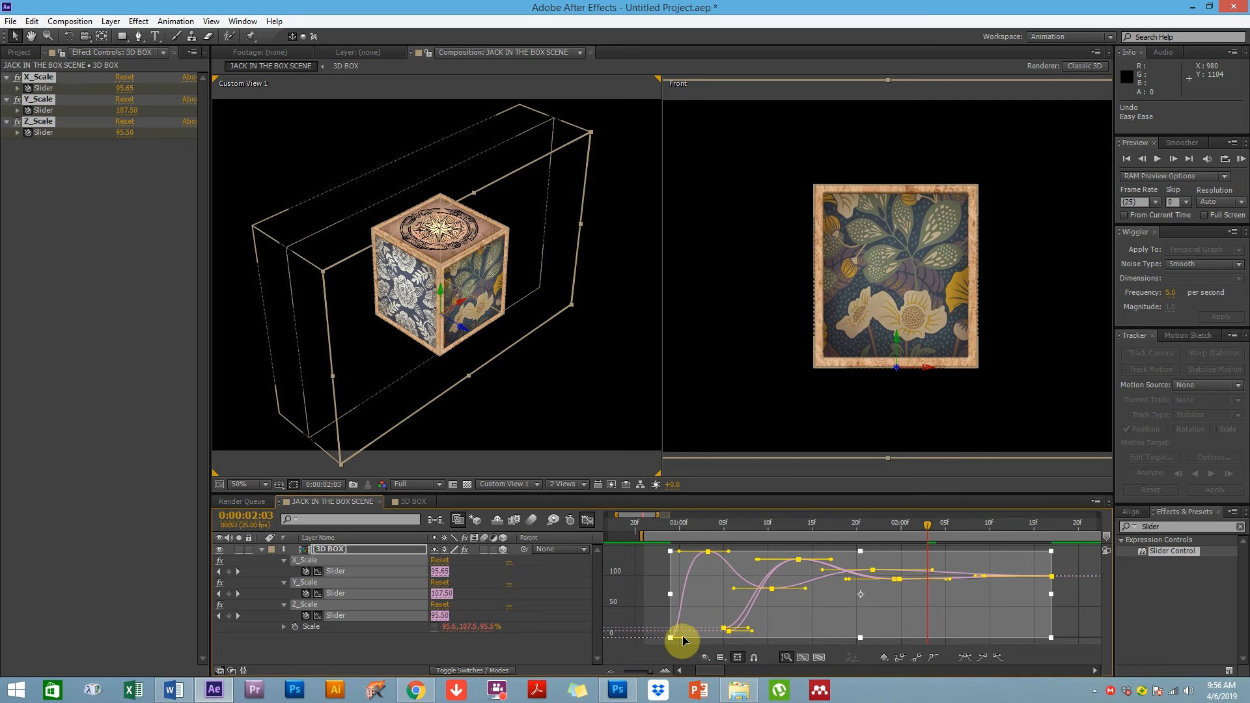
left_click_drag(682, 635, 698, 634)
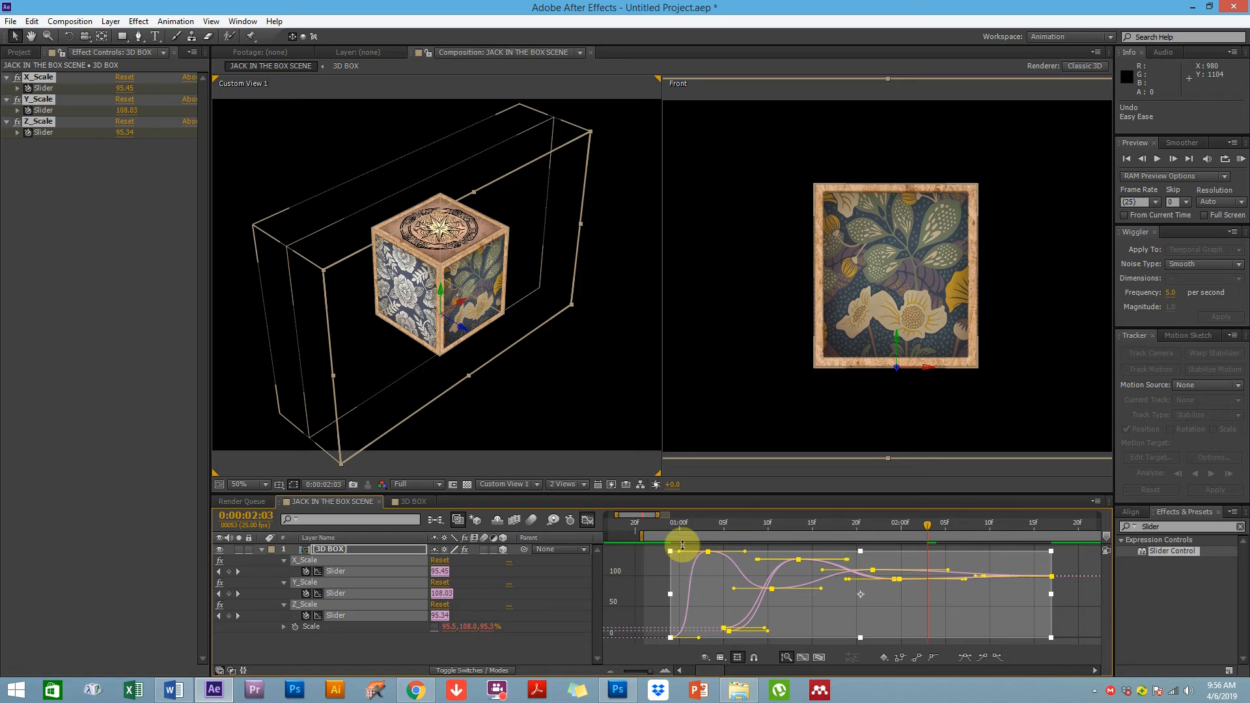
left_click(648, 584)
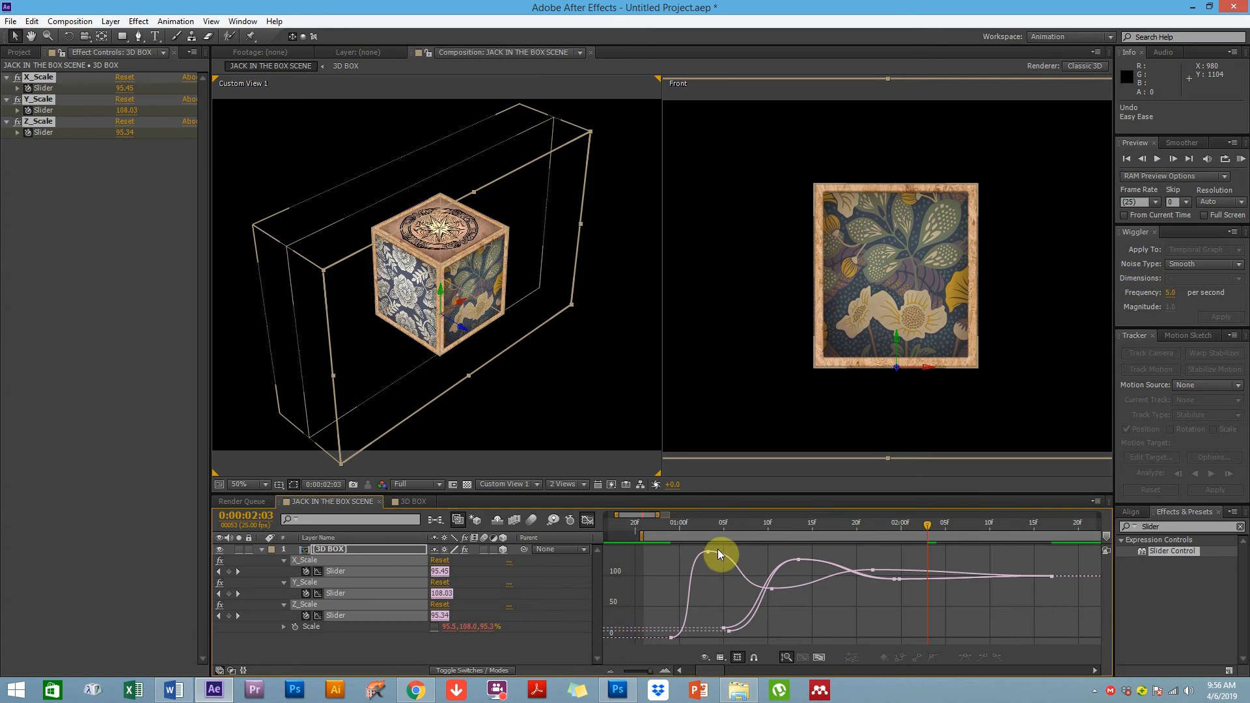
RAM-preview the eased scale bounce
left_click(1241, 159)
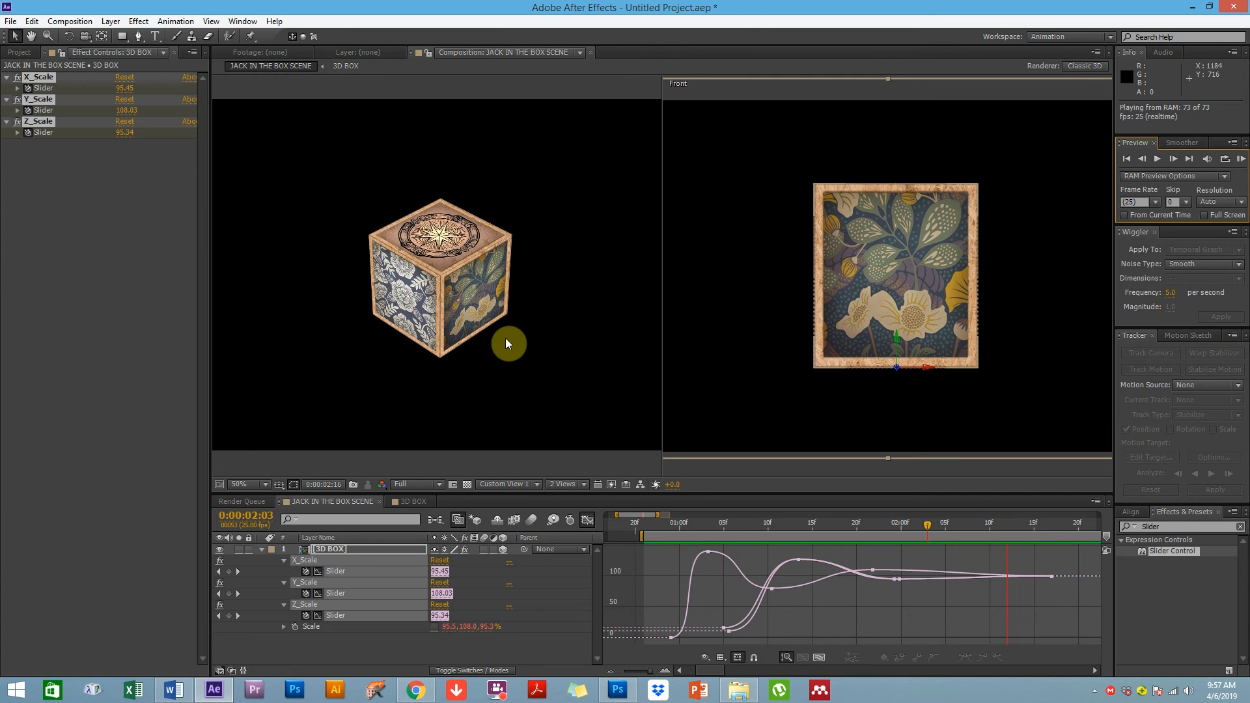
left_click(521, 377)
Return to the layer timeline and drag the later scale keyframes earlier to tighten the bounce
left_click(587, 521)
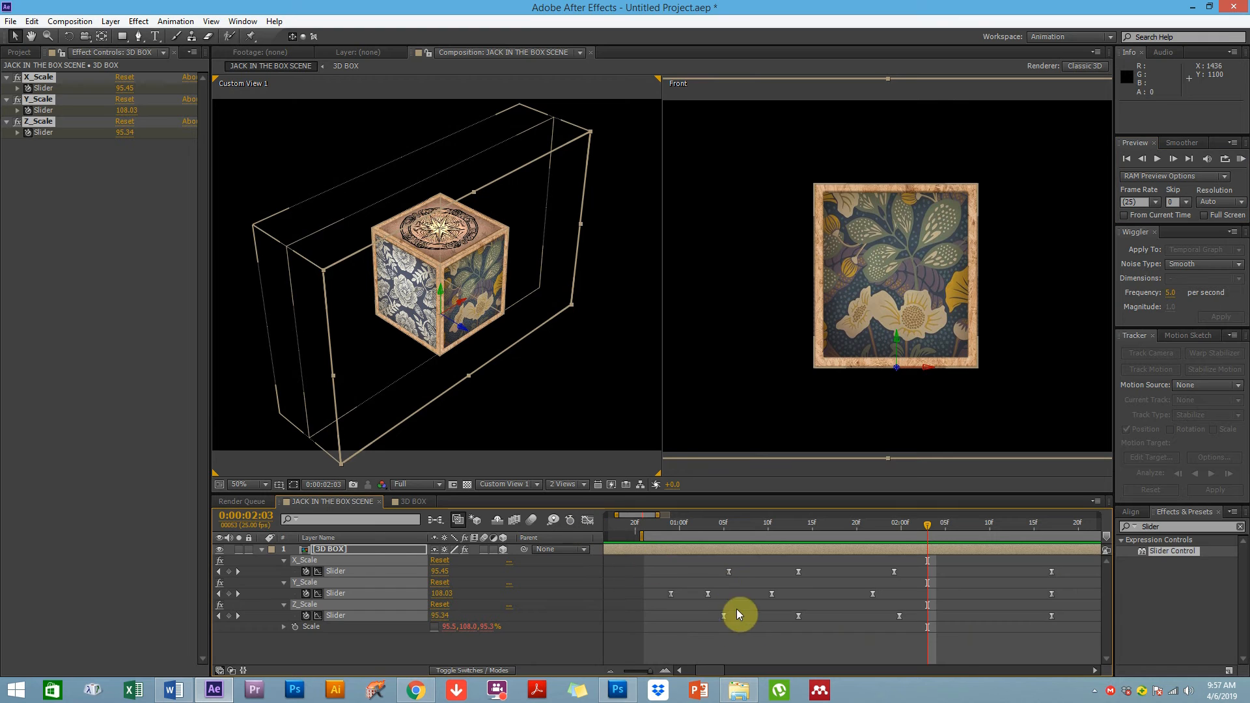
left_click_drag(648, 670, 643, 669)
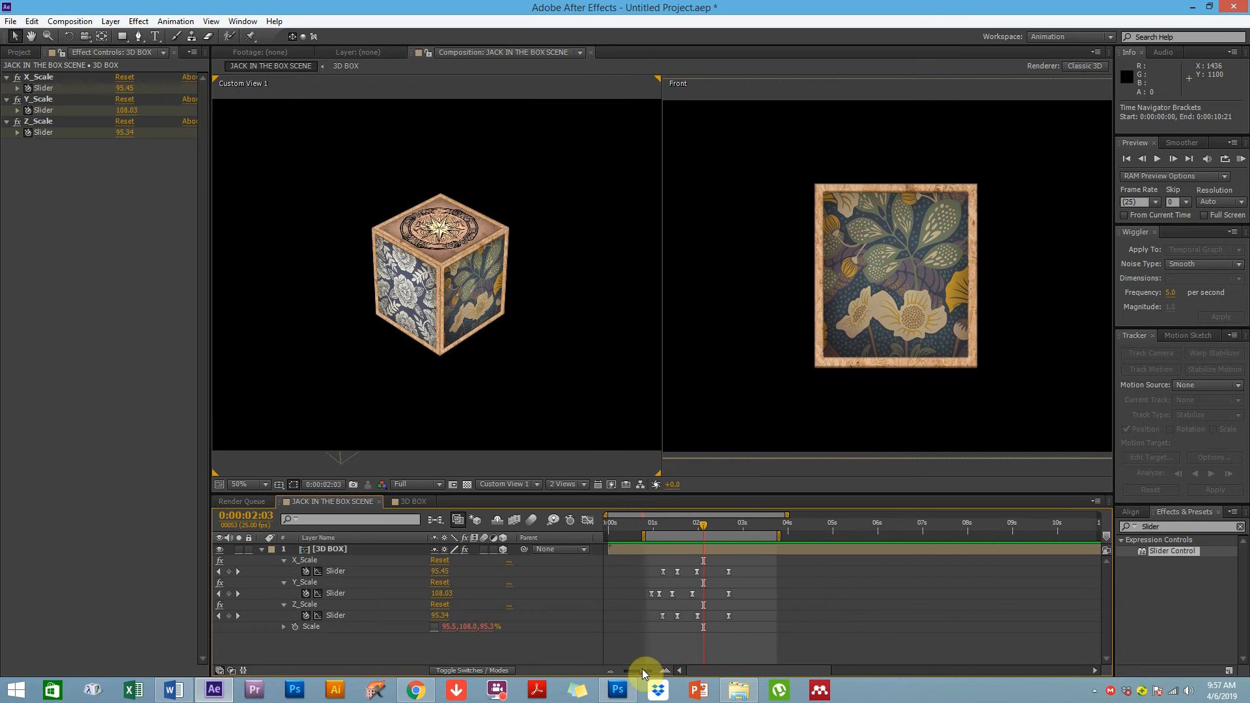
left_click_drag(744, 564, 619, 635)
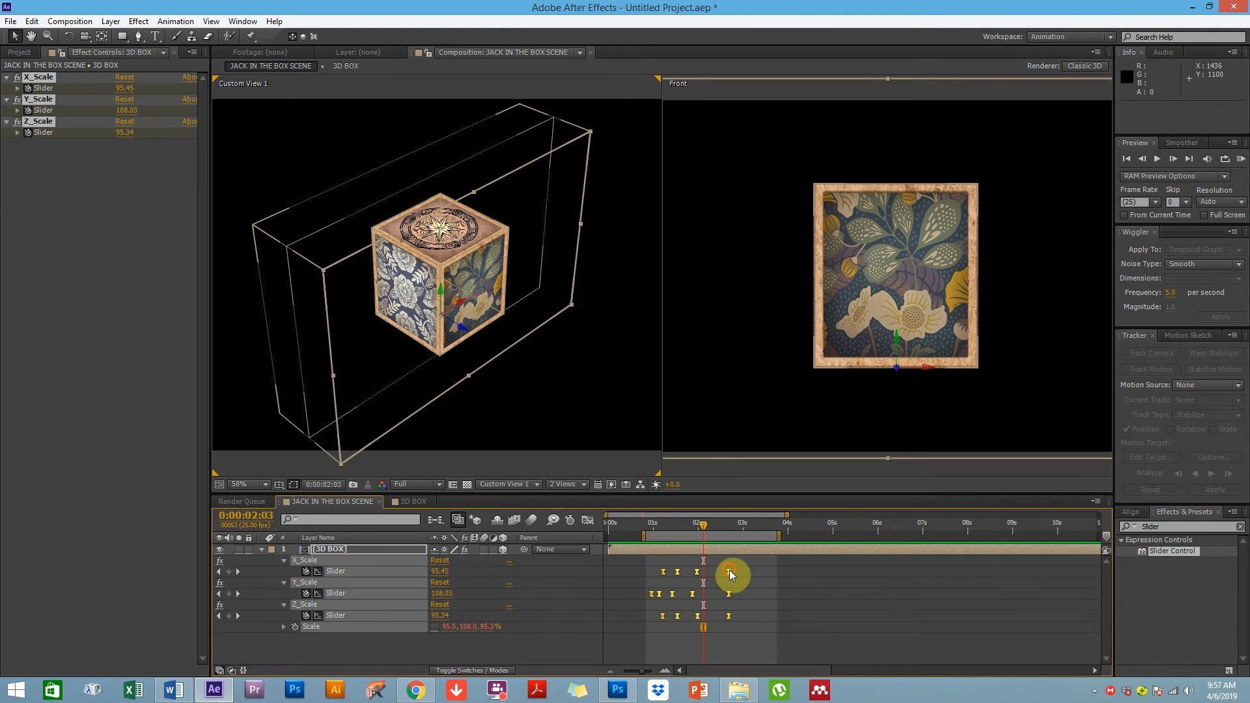
left_click_drag(727, 572, 707, 577)
left_click(727, 577)
RAM-preview the tightened bounce animation
left_click(1240, 160)
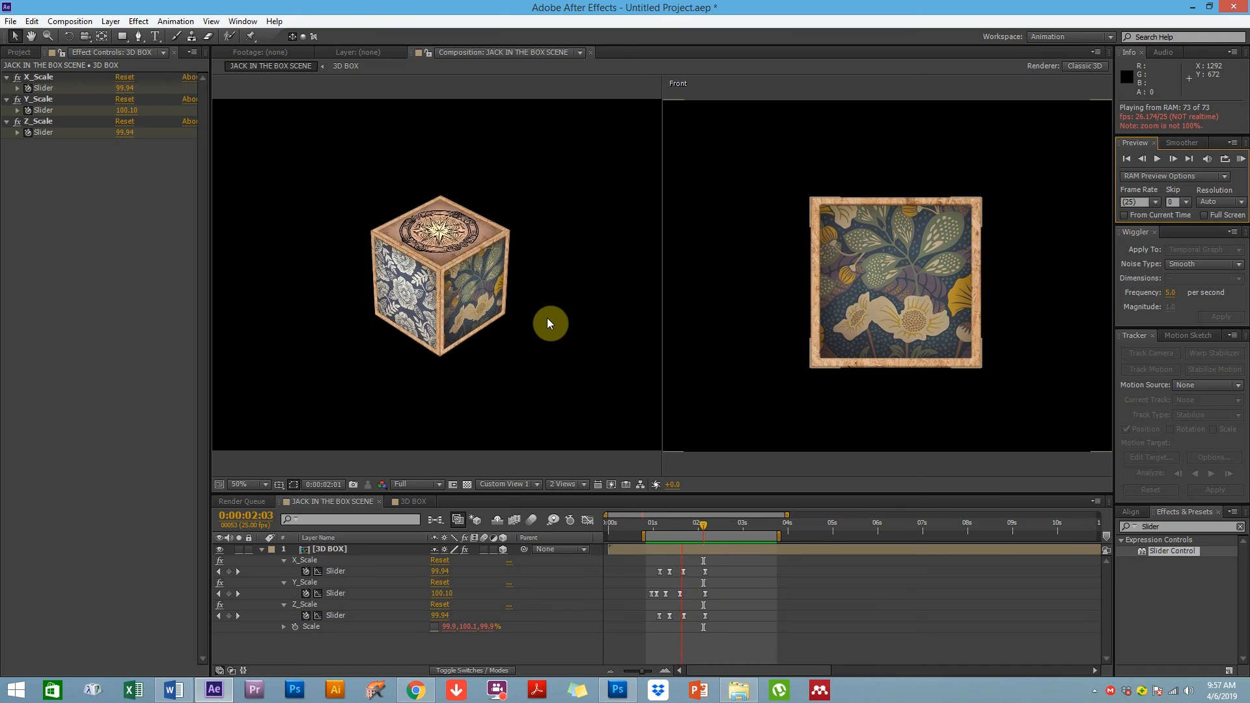
left_click(645, 652)
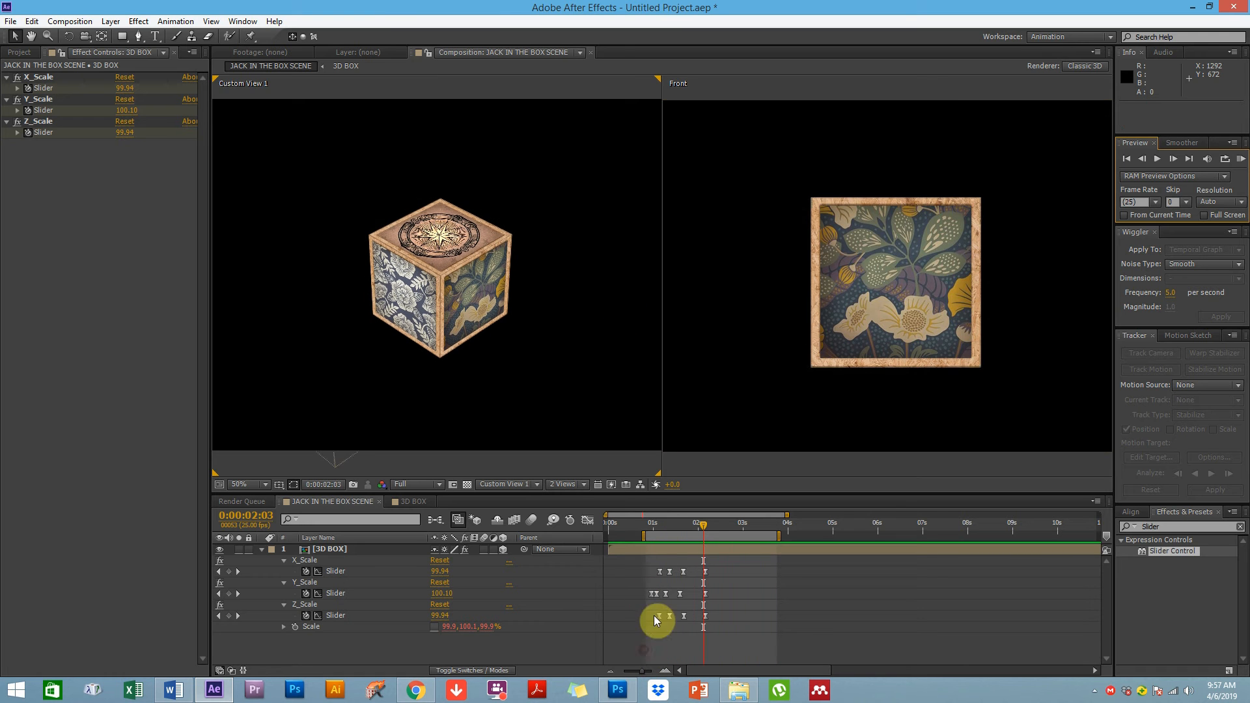
mouse_move(663, 526)
left_mouse_down()
mouse_move(650, 530)
mouse_move(676, 528)
mouse_move(661, 525)
left_mouse_up()
Reveal the 3D BOX layer's Position and add a Position keyframe at 0:00:00:24
left_click(375, 588)
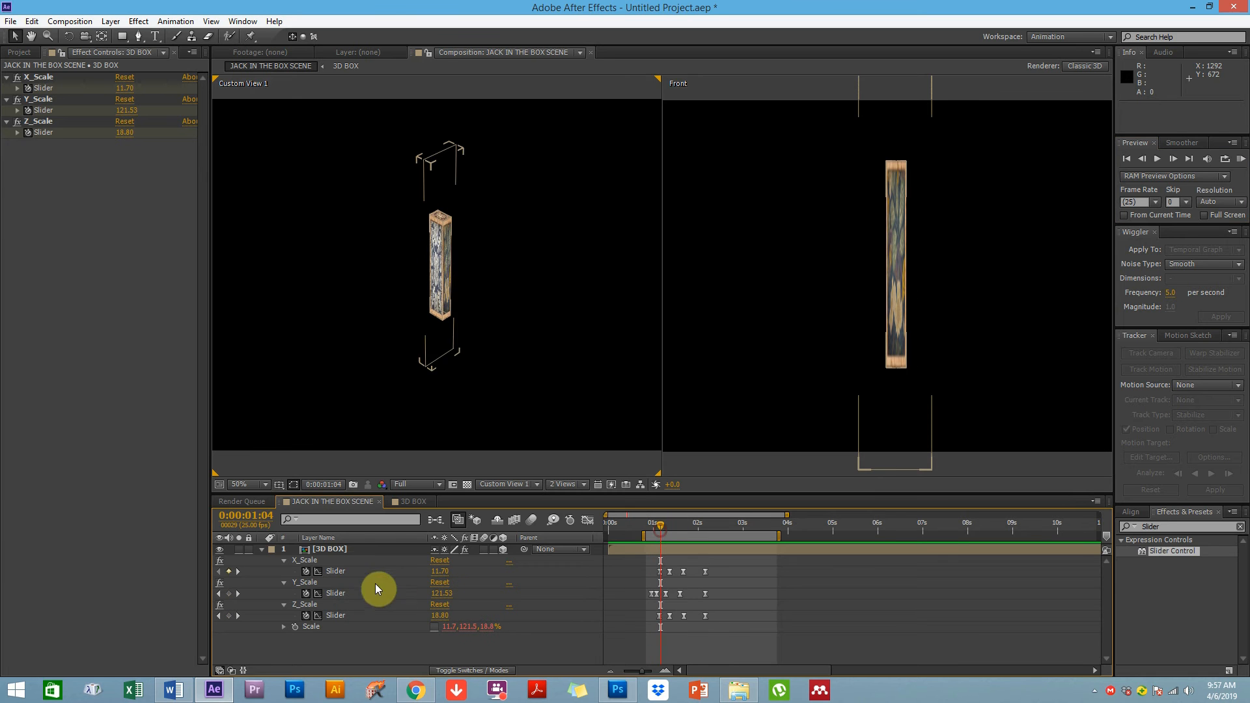
left_click(338, 551)
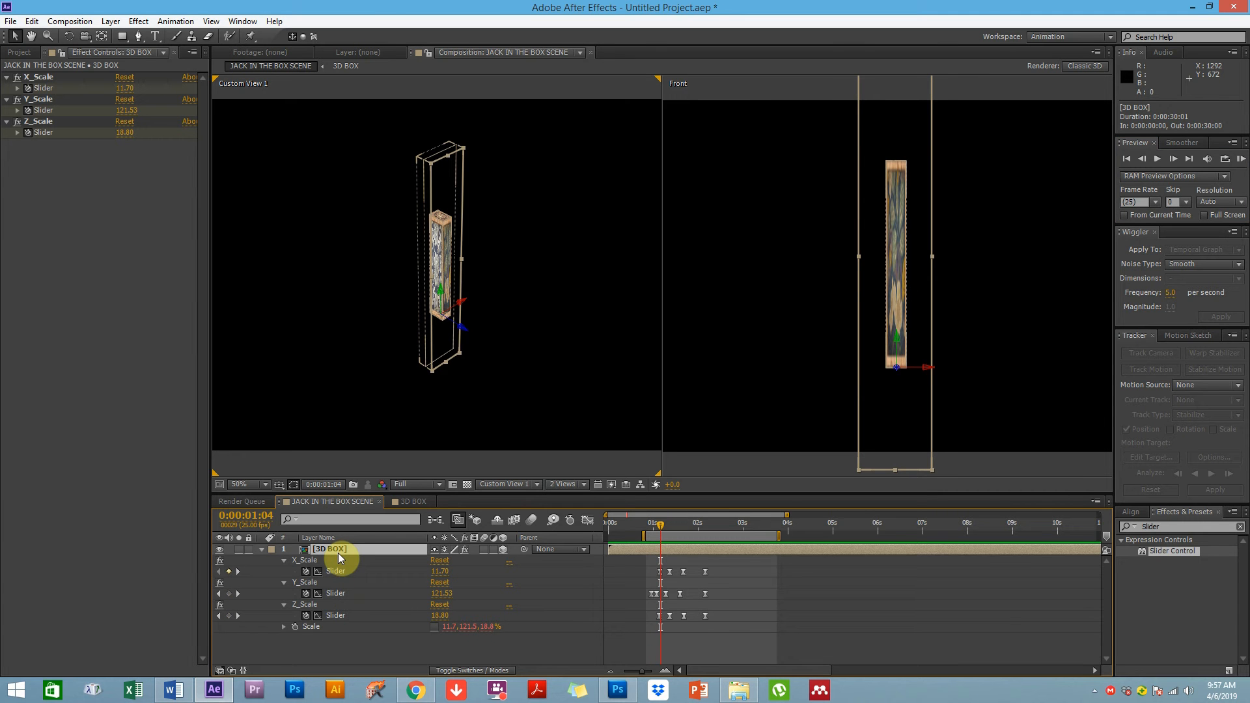
key("shift+p")
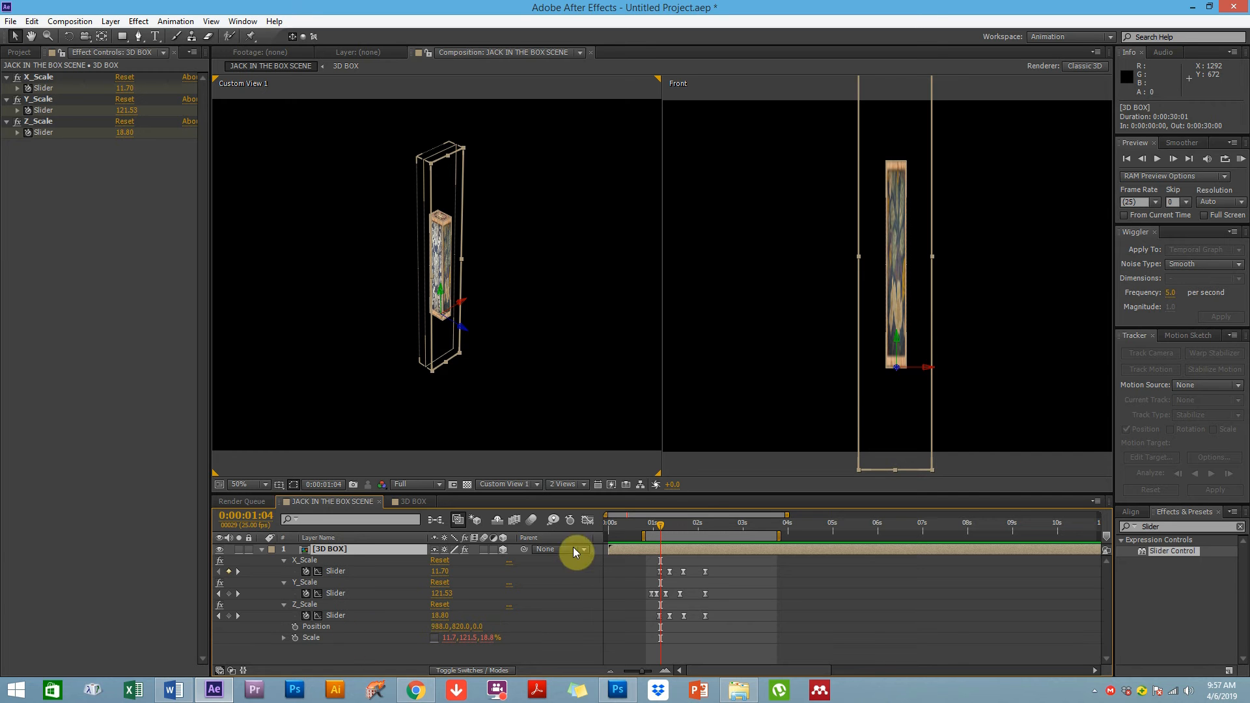
key("equal")
key("equal")
left_click_drag(690, 605, 752, 590)
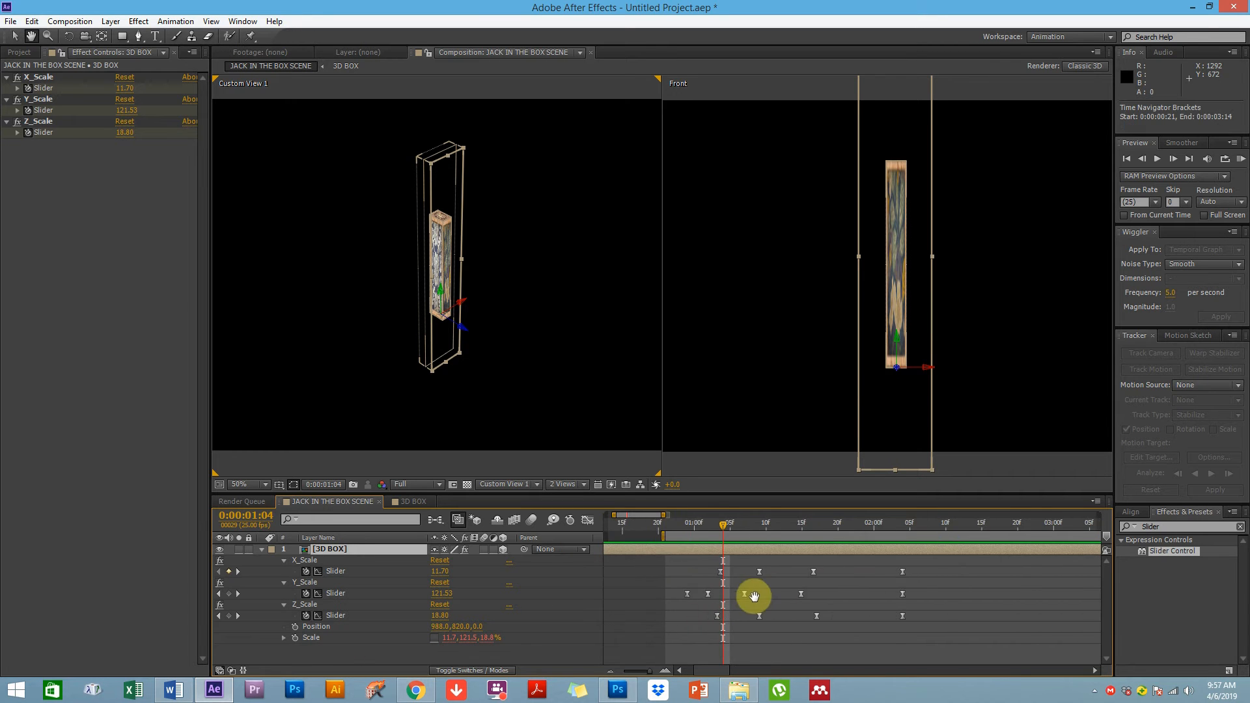
left_click(684, 527)
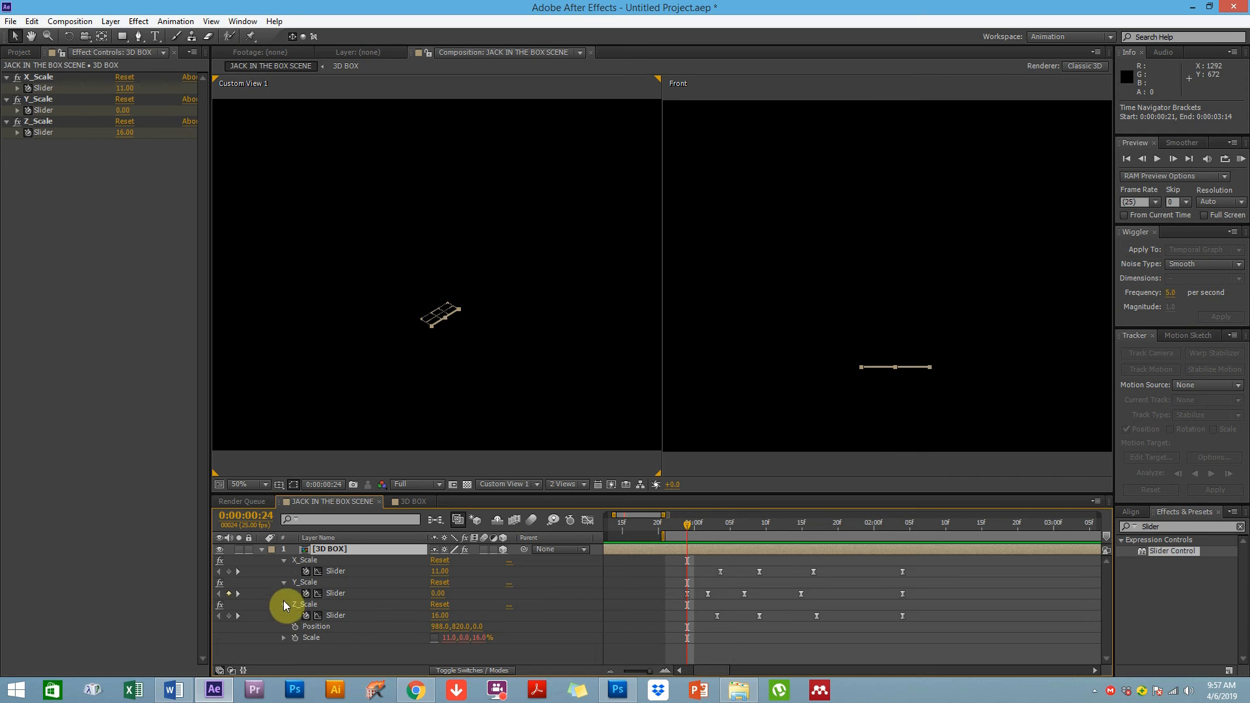
left_click(295, 627)
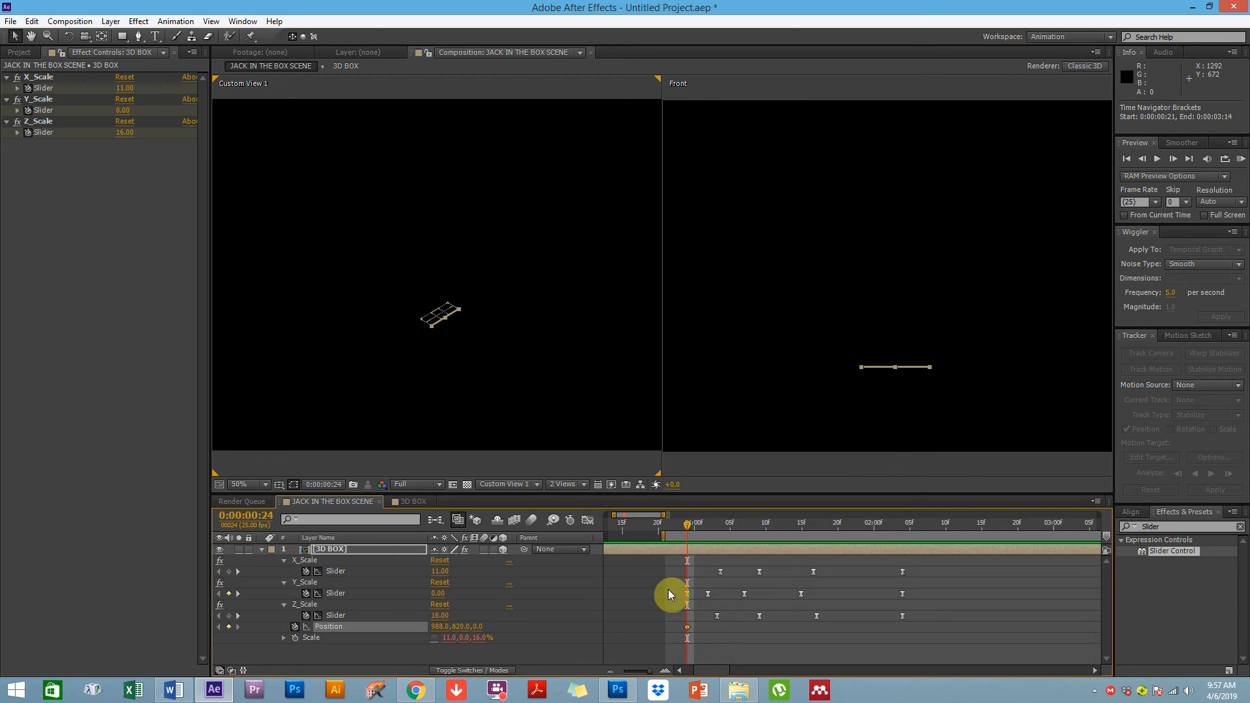
At 0:00:01:02, move the box upward in the viewer to Position 988, 548, 0
left_click(696, 528)
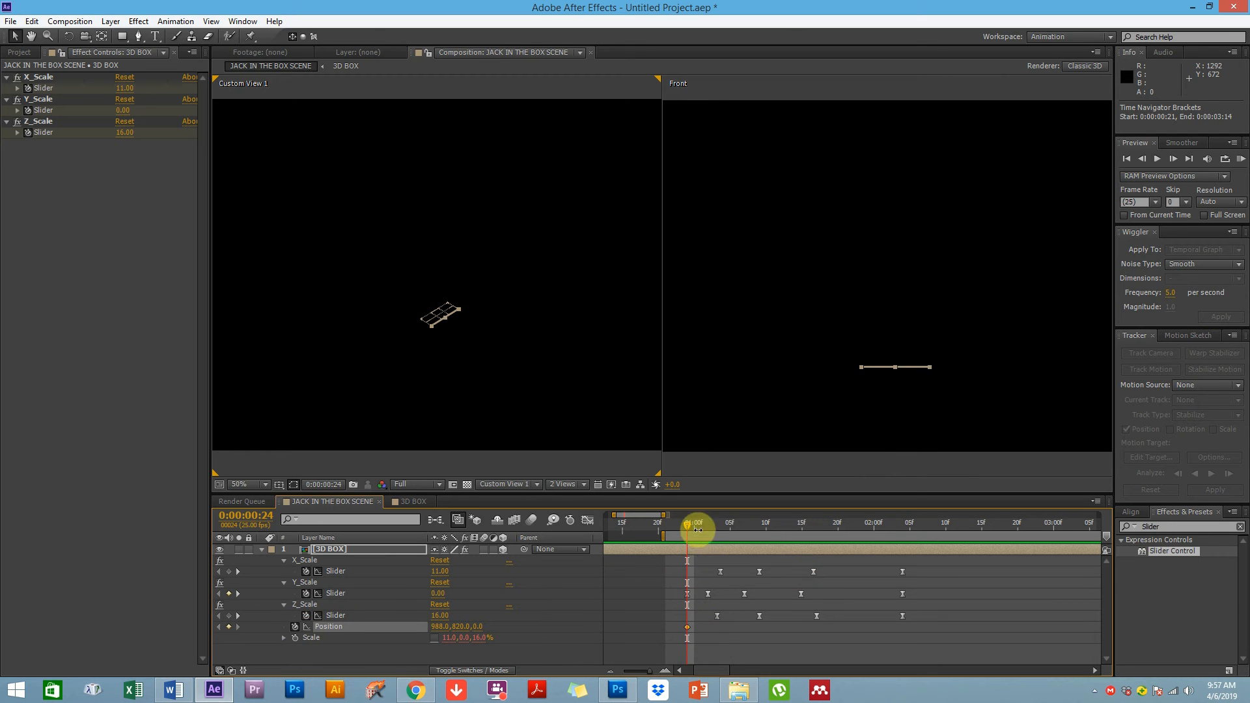
left_click_drag(698, 530, 705, 526)
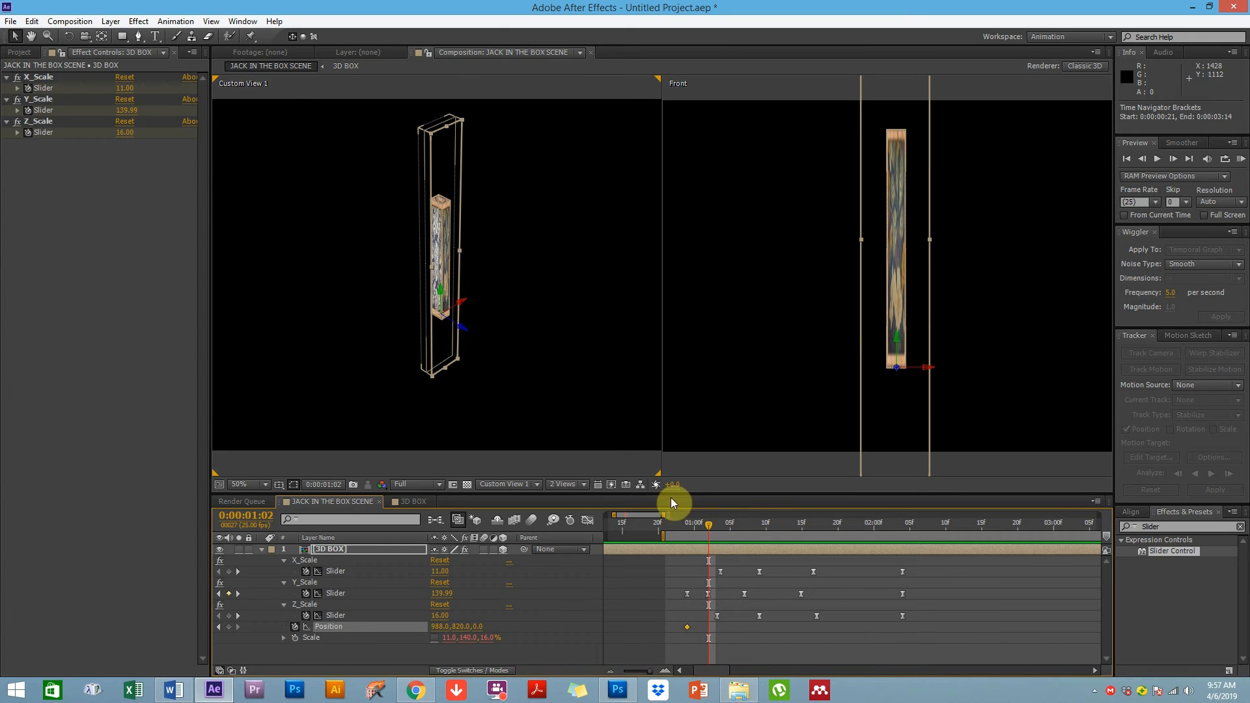
left_click_drag(441, 290, 447, 201)
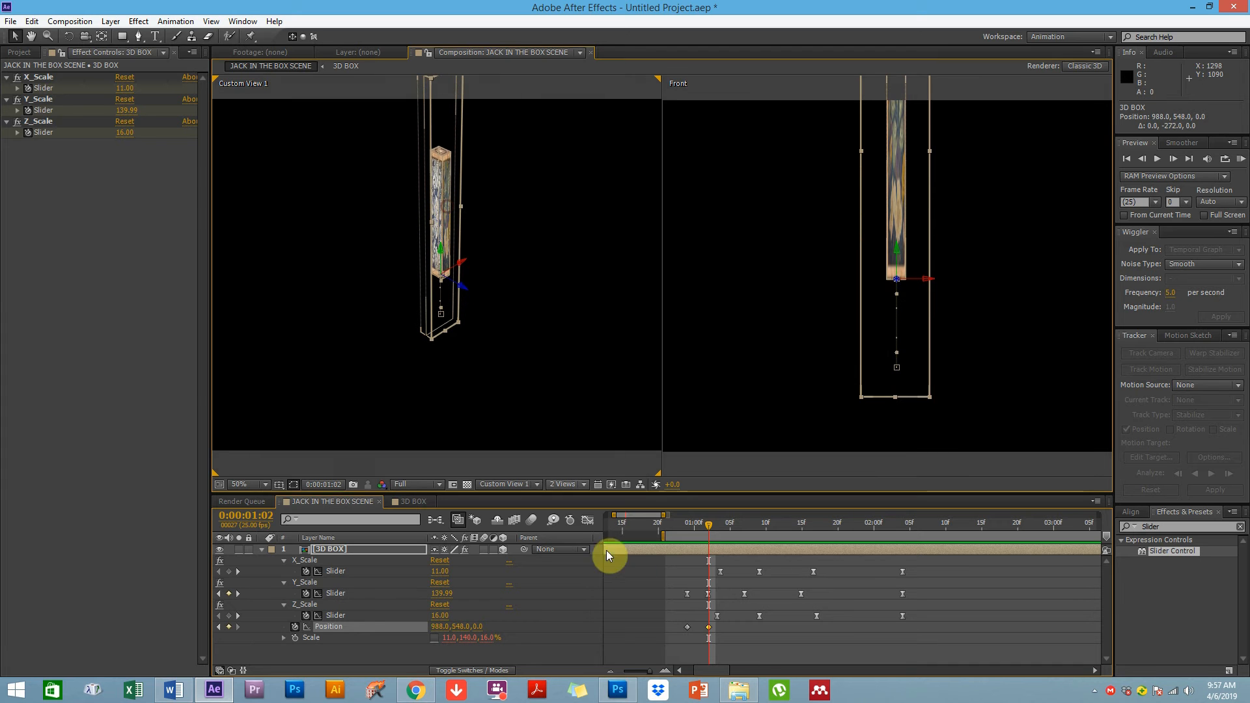
Copy the first Position keyframe and paste it at 0:00:01:07 so the box drops back down
left_click(748, 525)
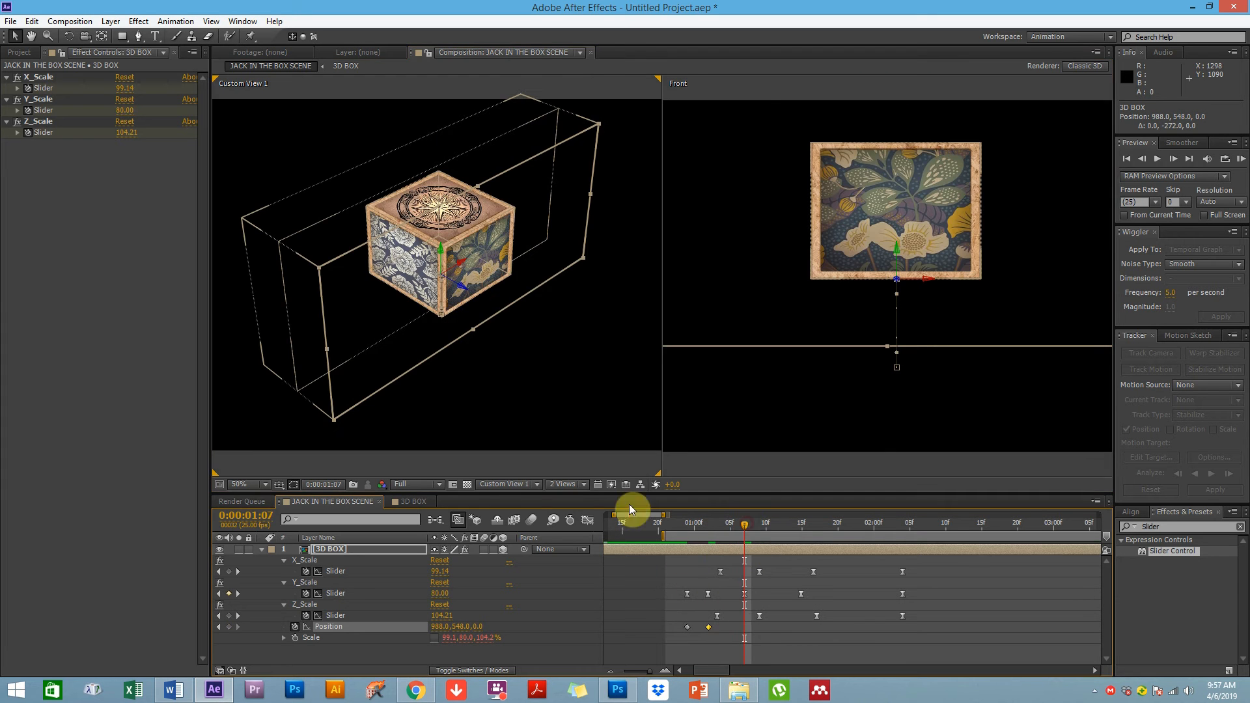
left_click_drag(674, 619, 697, 643)
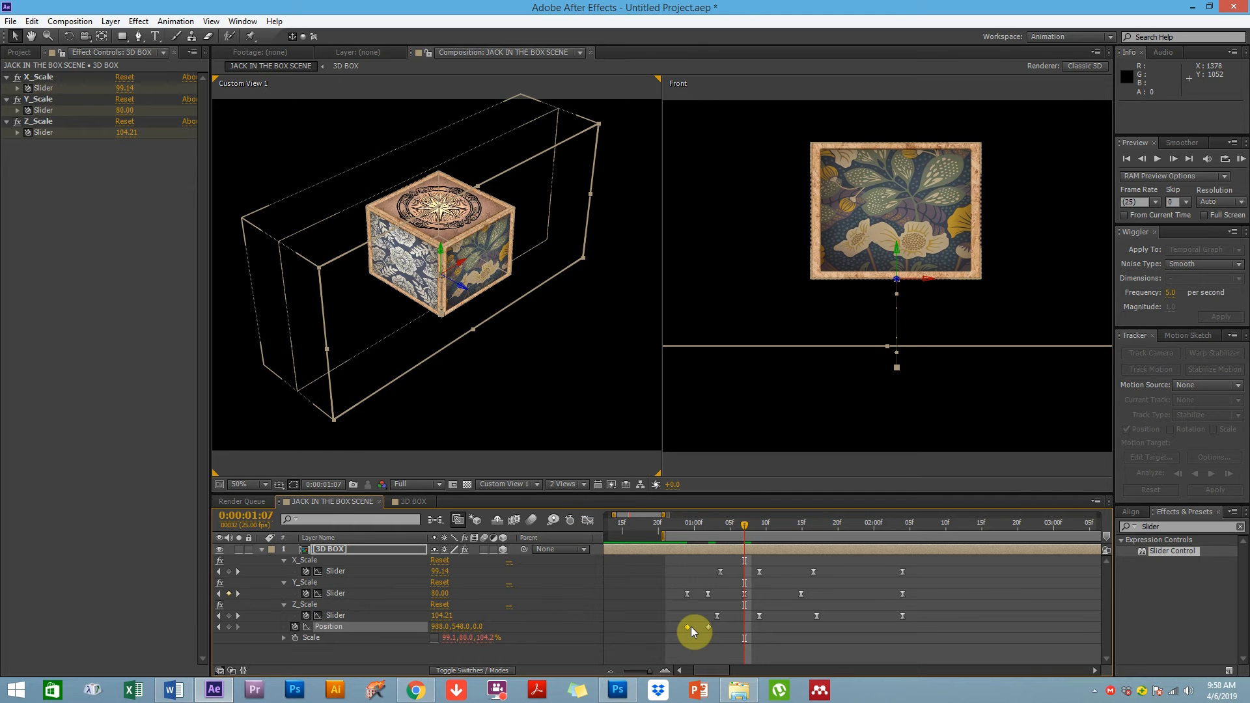
key("ctrl+v")
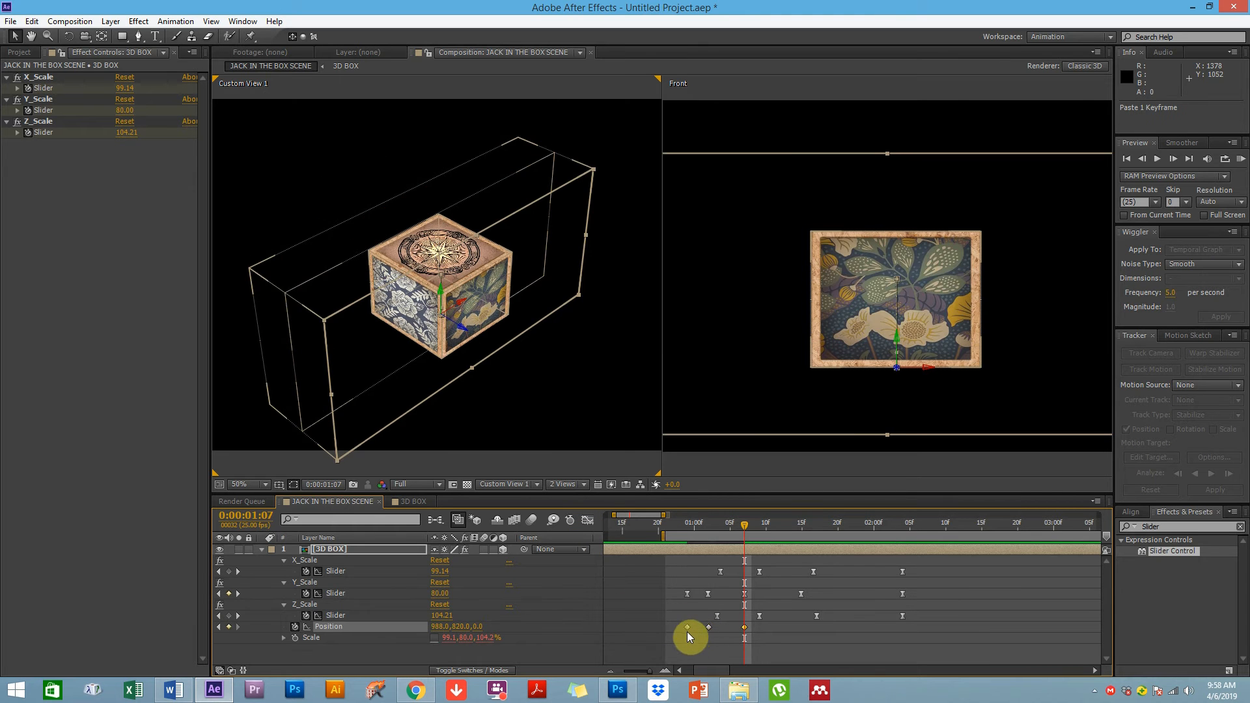
Reveal the 3D BOX layer's rotation properties alongside Position
left_click_drag(691, 530, 772, 537)
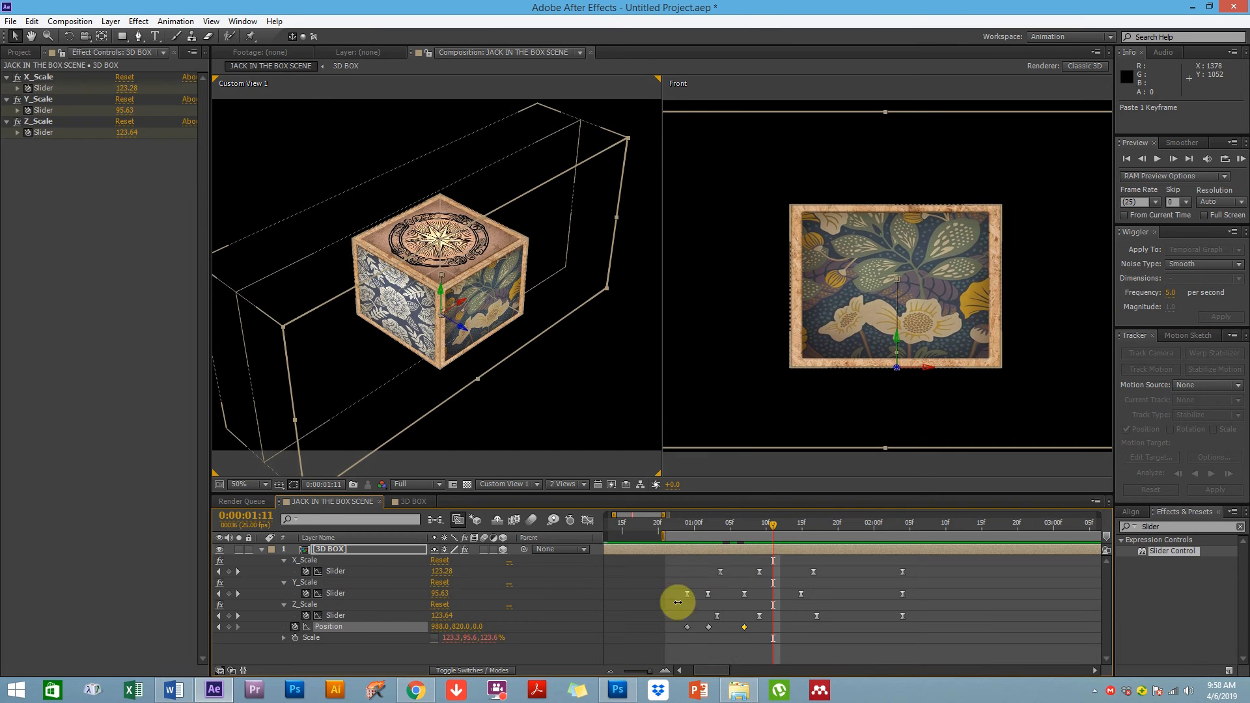
left_click(728, 646)
left_click(325, 631)
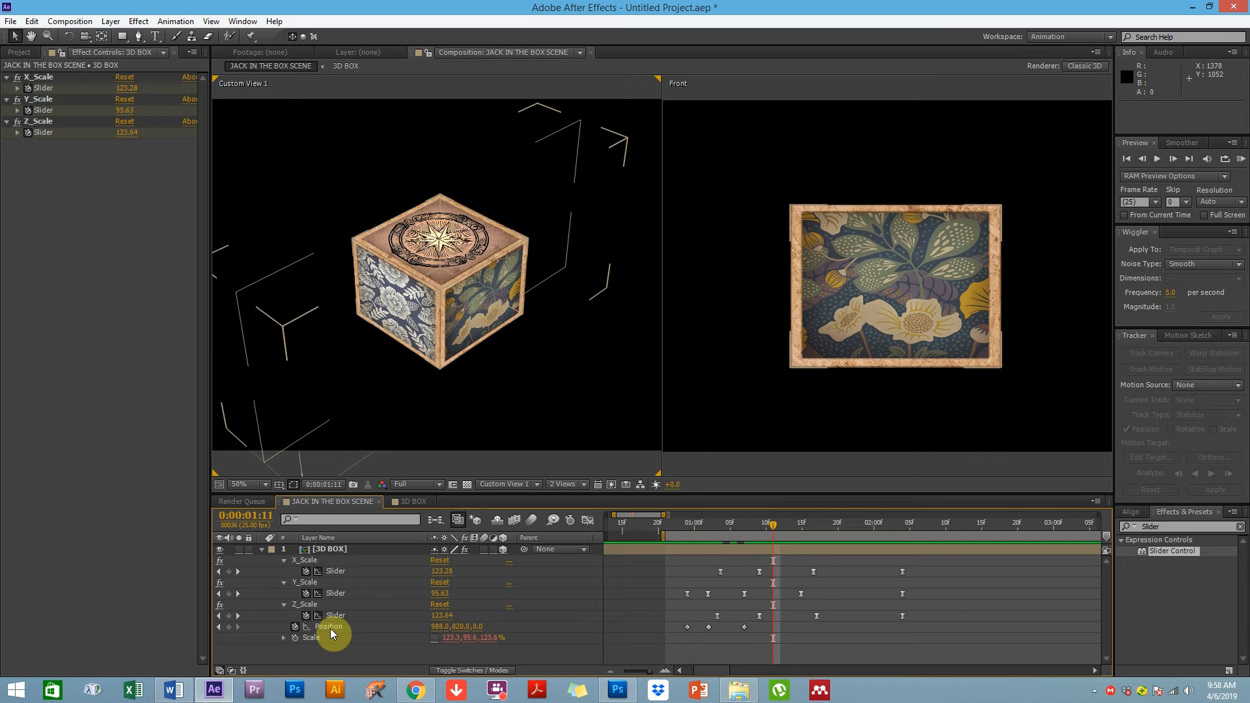
left_click(327, 549)
key("shift+r")
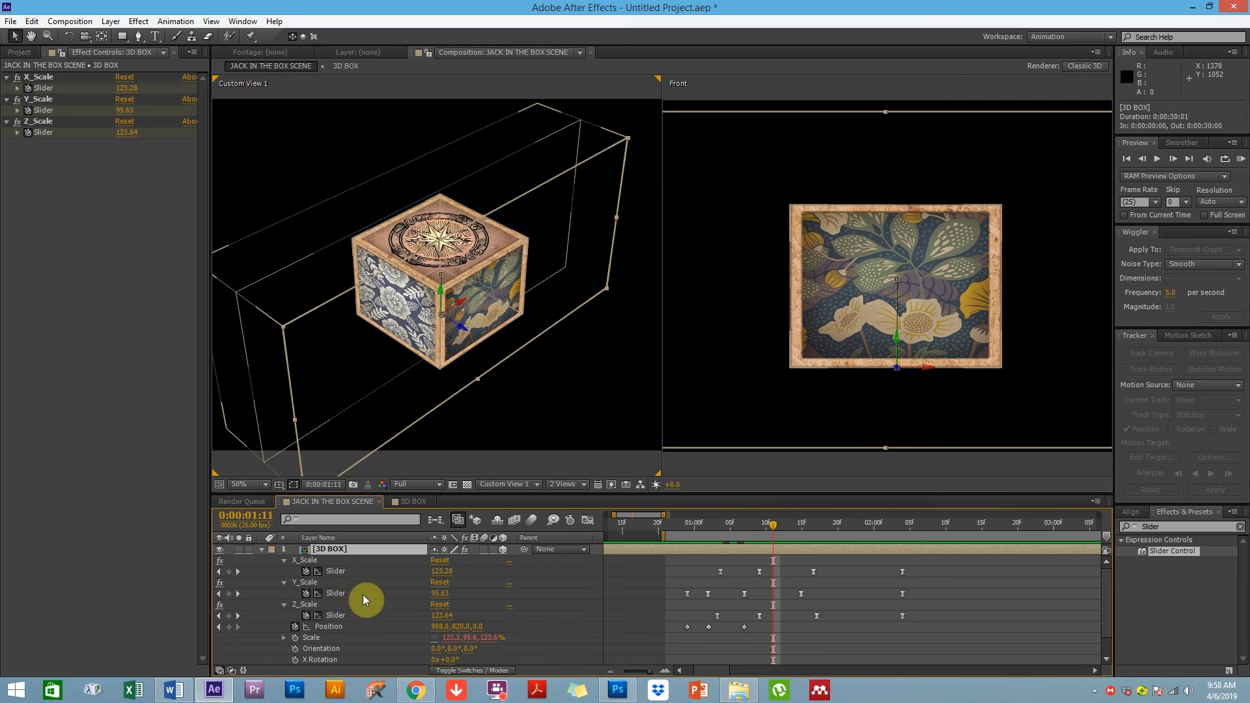
Add a Y Rotation keyframe on the 3D BOX layer at 0:00:00:24
left_click(689, 528)
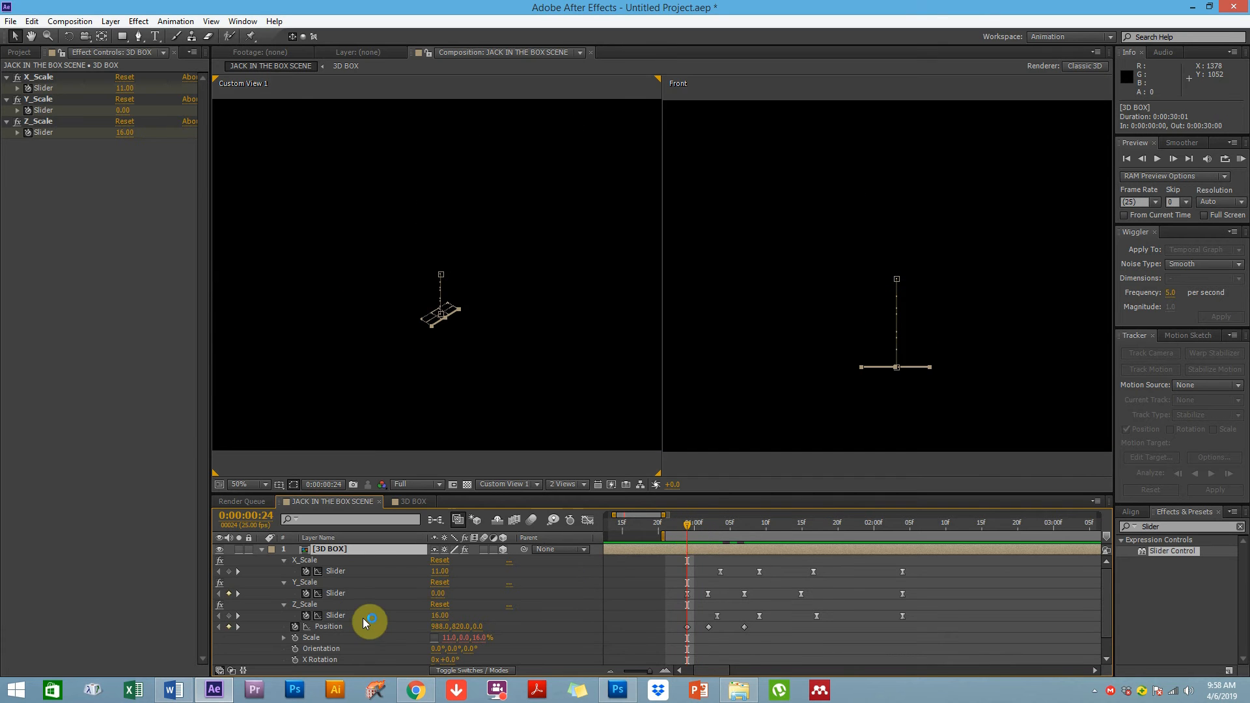
scroll(369, 620, "down", 2)
left_click(712, 525)
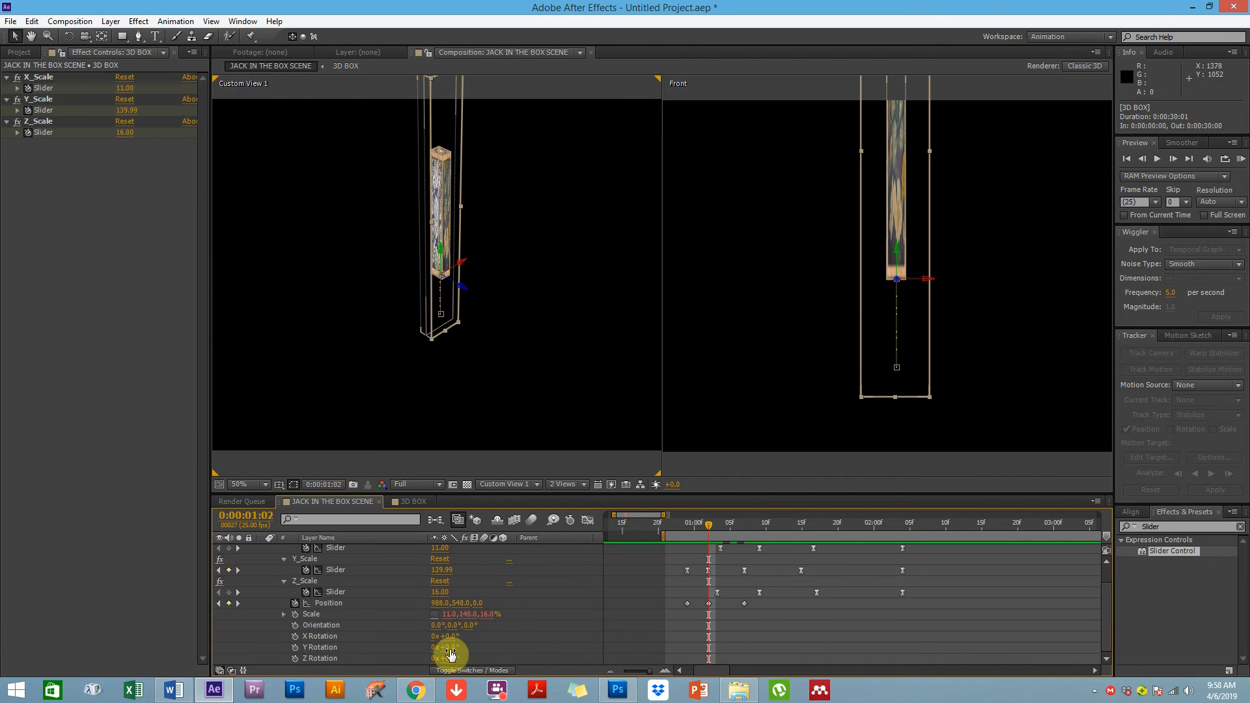
left_click_drag(452, 649, 464, 641)
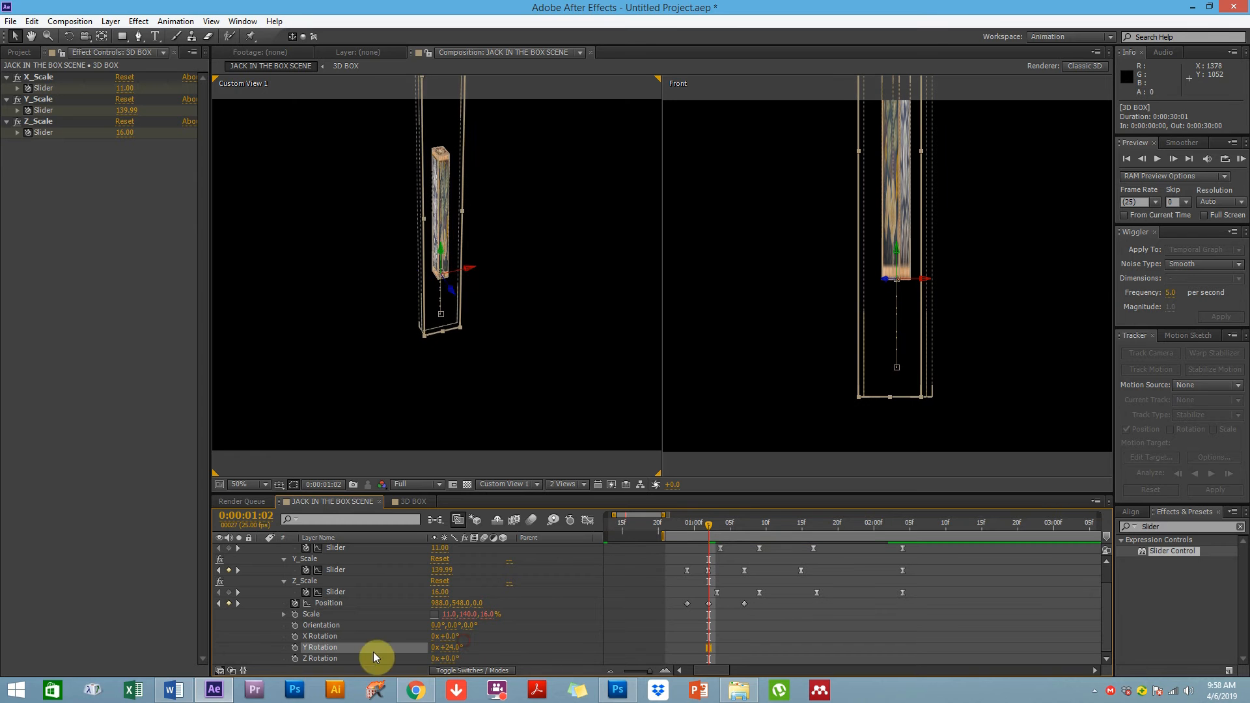
left_click(685, 526)
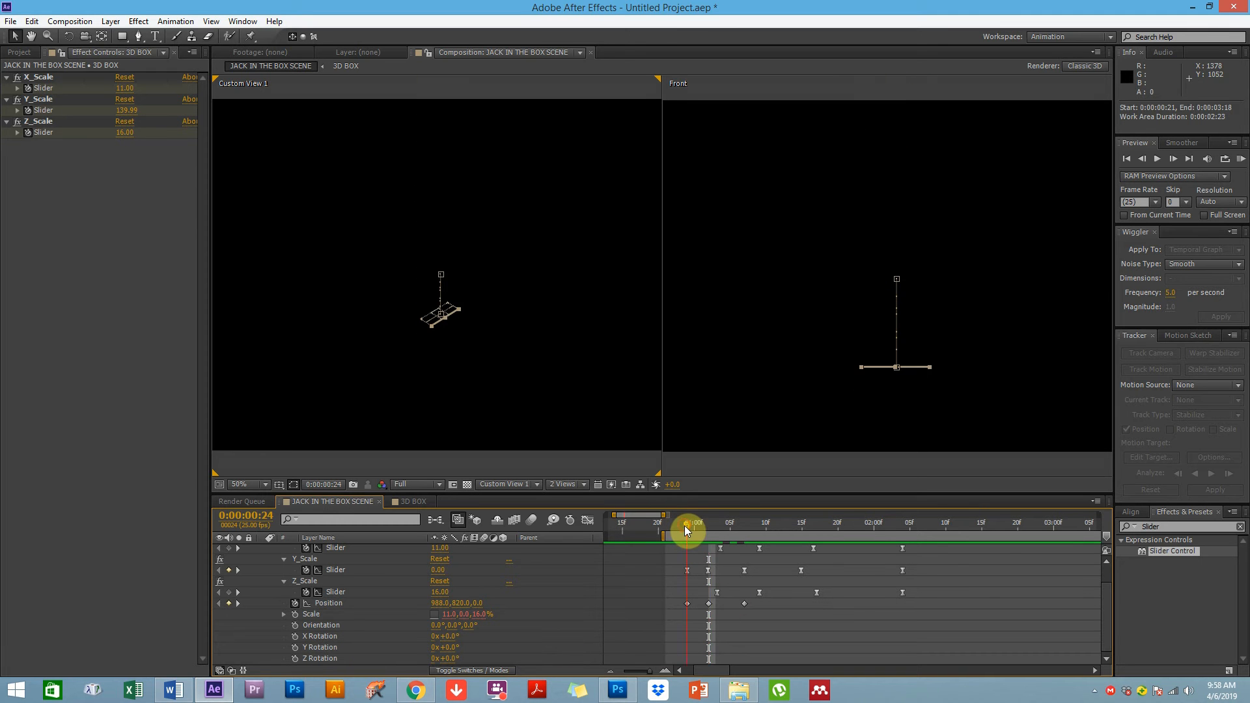
left_click(295, 649)
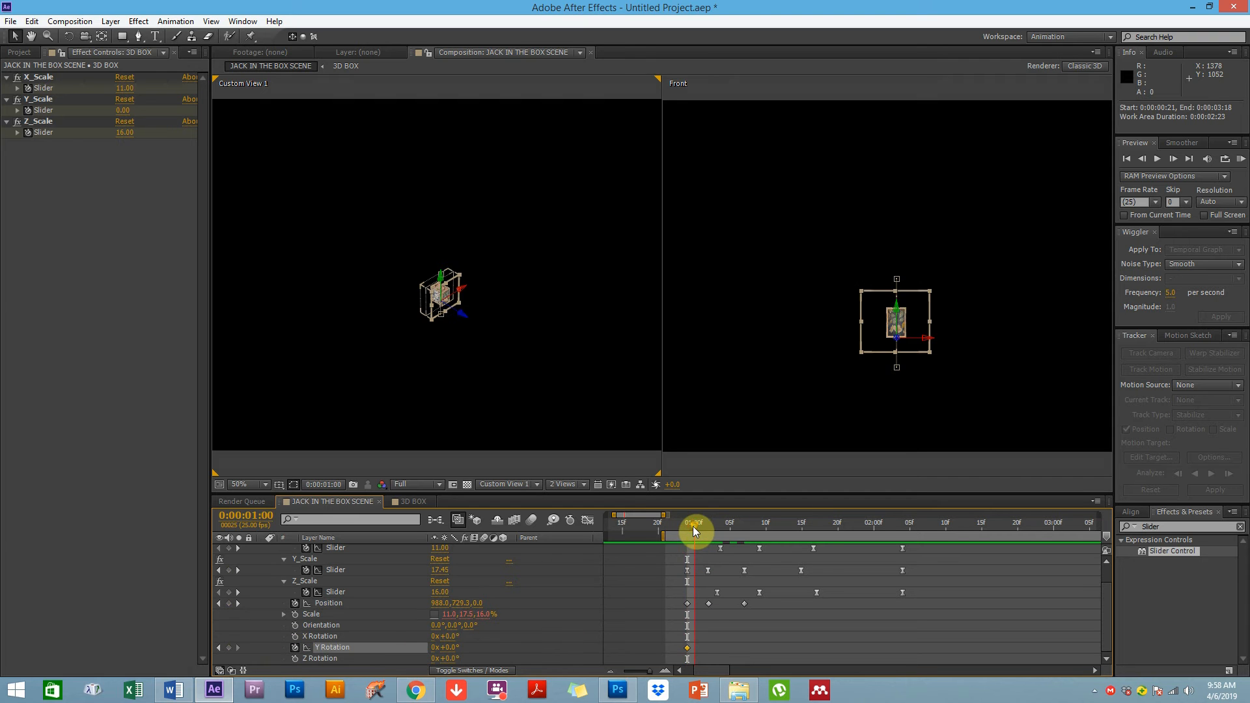
left_click_drag(696, 527, 737, 525)
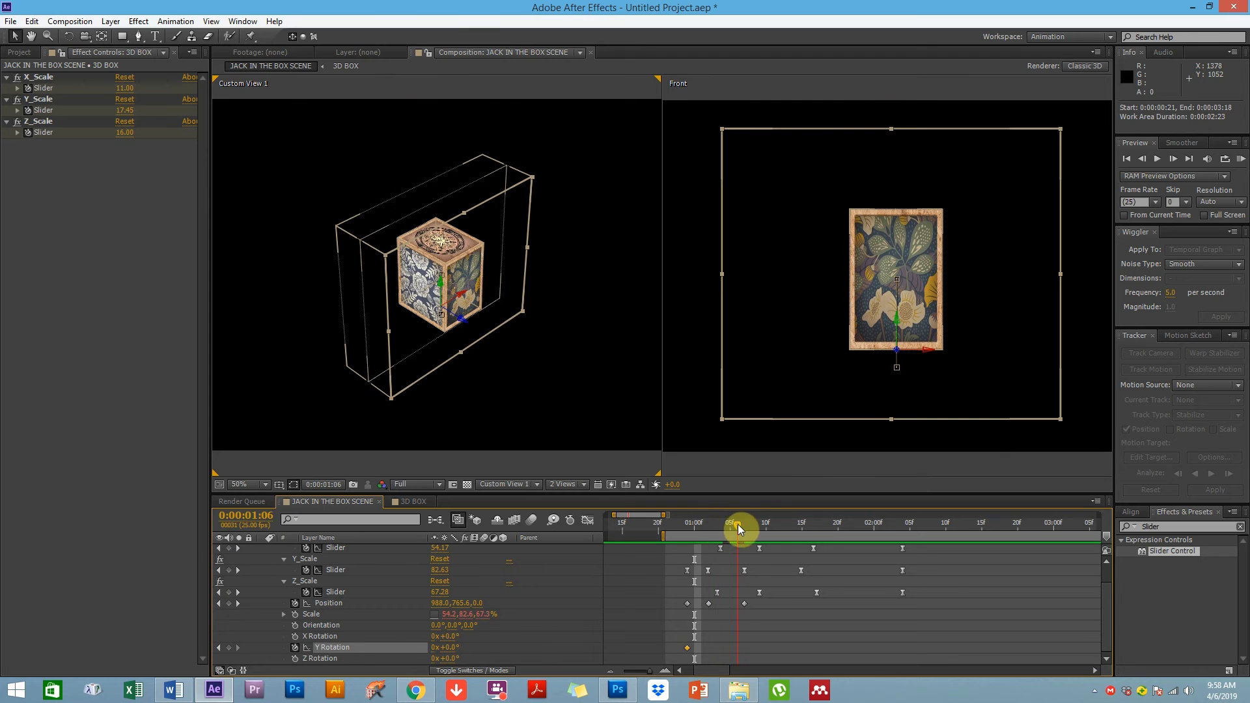
Set the Y Rotation to 1x (one full turn) and place that keyframe at 0:00:01:07
left_click(434, 648)
type("1")
left_click(522, 641)
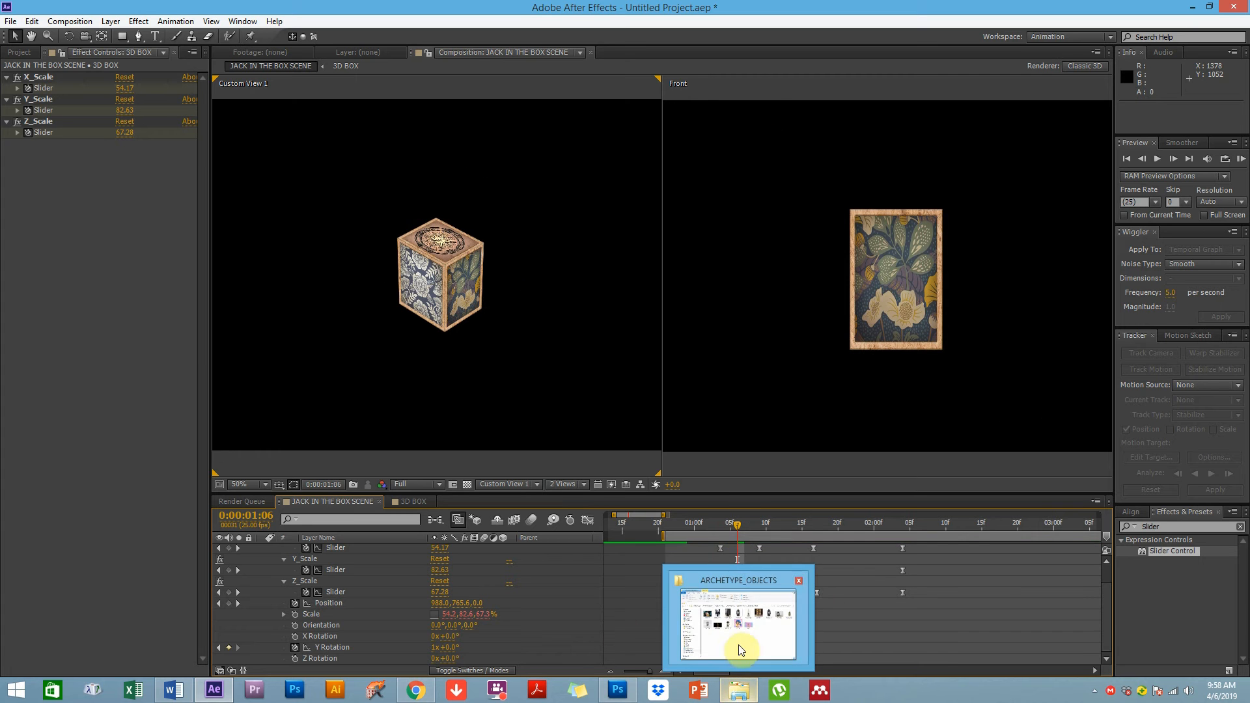
left_click(635, 590)
left_click_drag(738, 648, 745, 648)
Apply Easy Ease to the two Y Rotation keyframes in the Graph Editor and lengthen their bezier handles
left_click(683, 525)
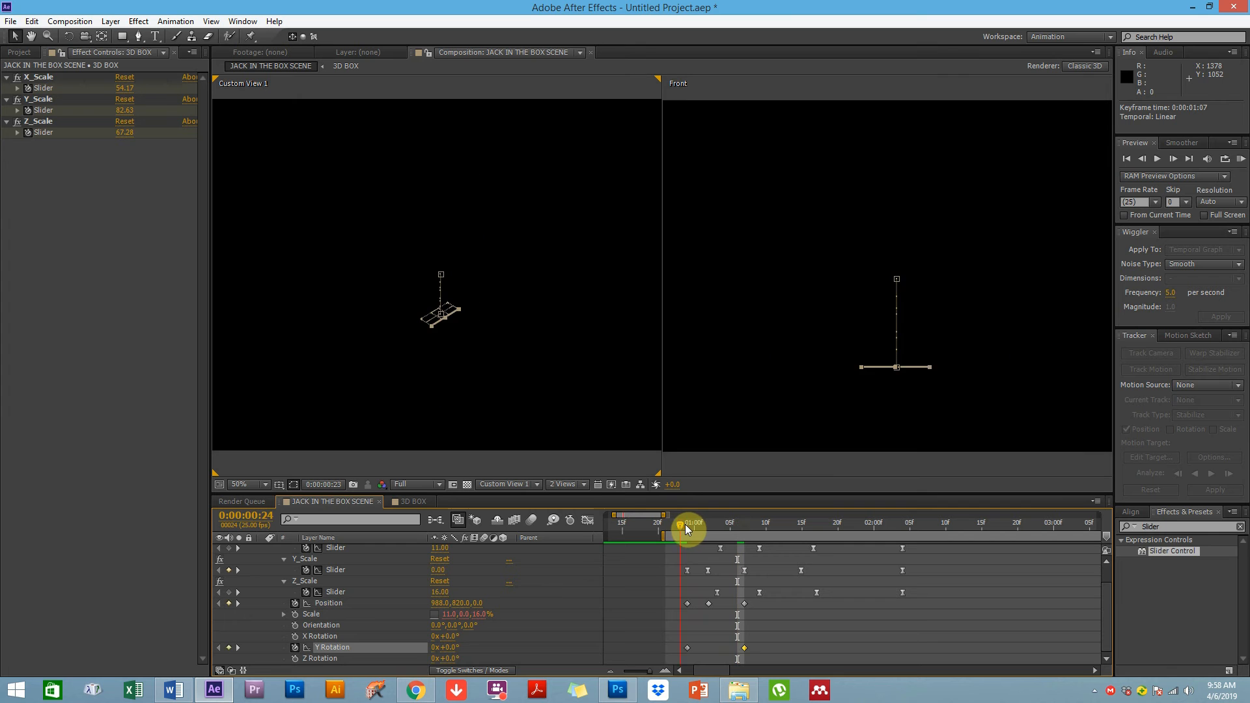
left_click_drag(694, 526, 749, 532)
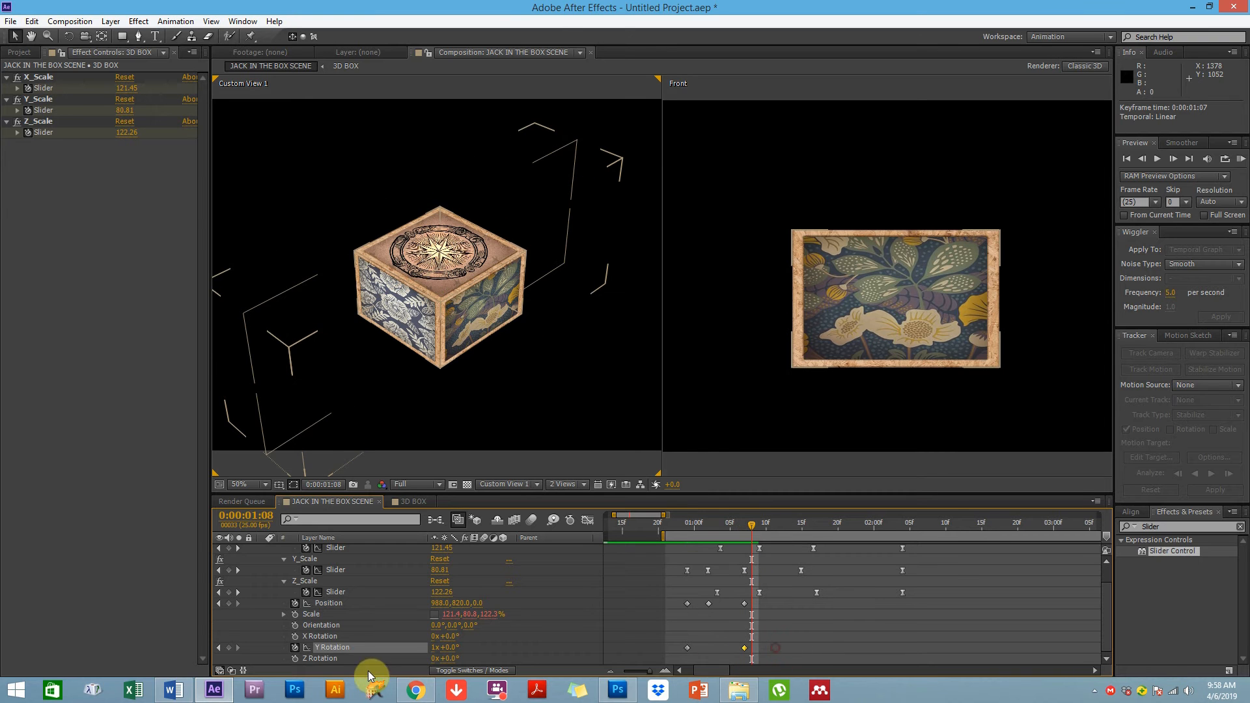
left_click(528, 673)
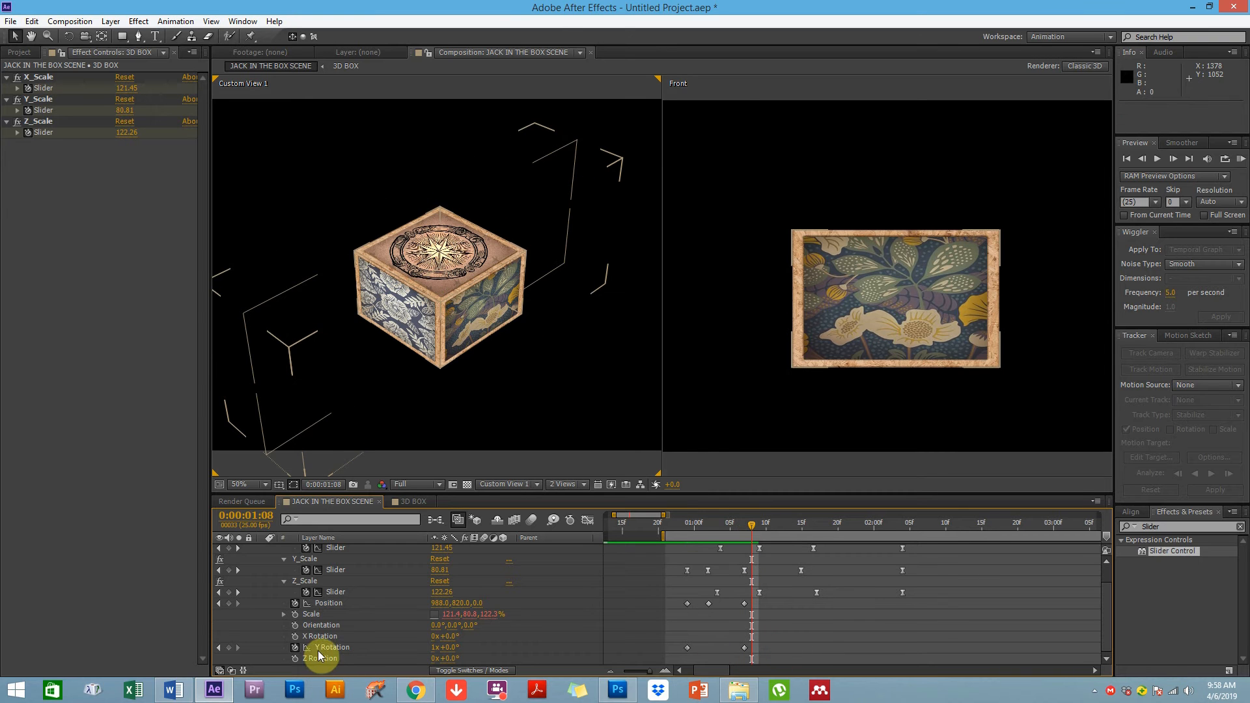
left_click(586, 520)
left_click(318, 593)
left_click(318, 570)
left_click(317, 549)
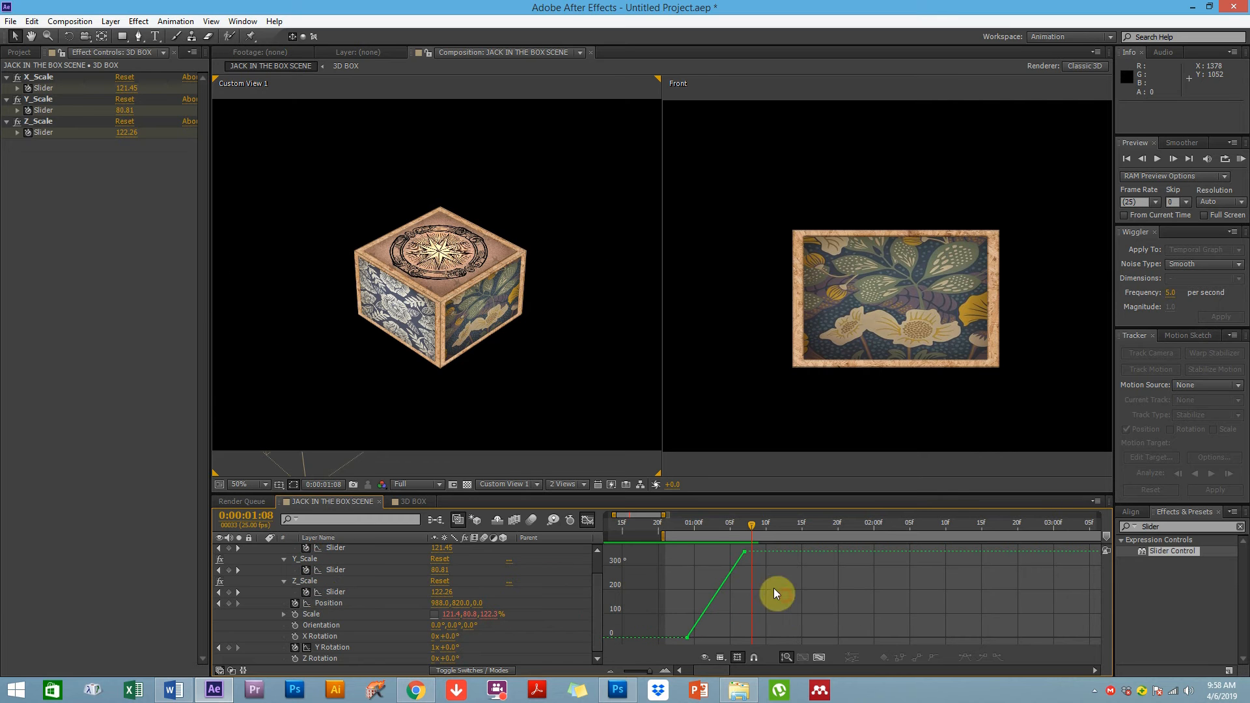
left_click_drag(750, 547, 694, 642)
left_click(967, 656)
left_click_drag(728, 557, 707, 556)
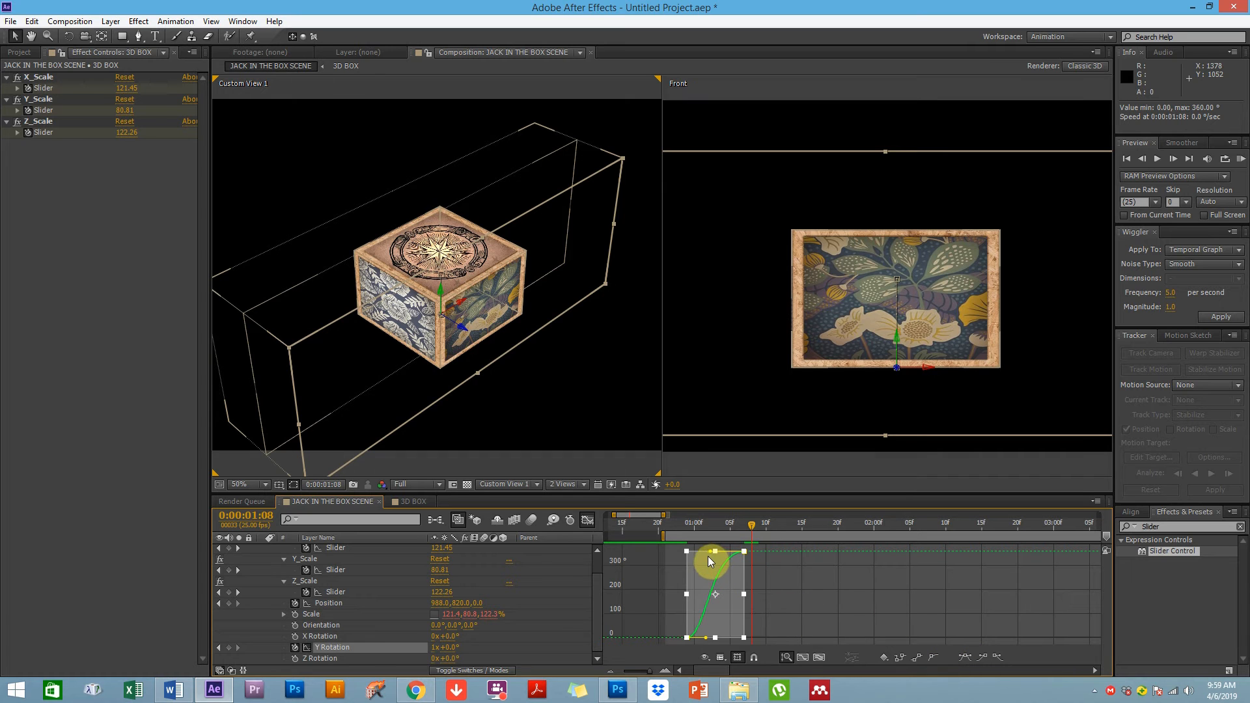
left_click_drag(706, 638, 724, 638)
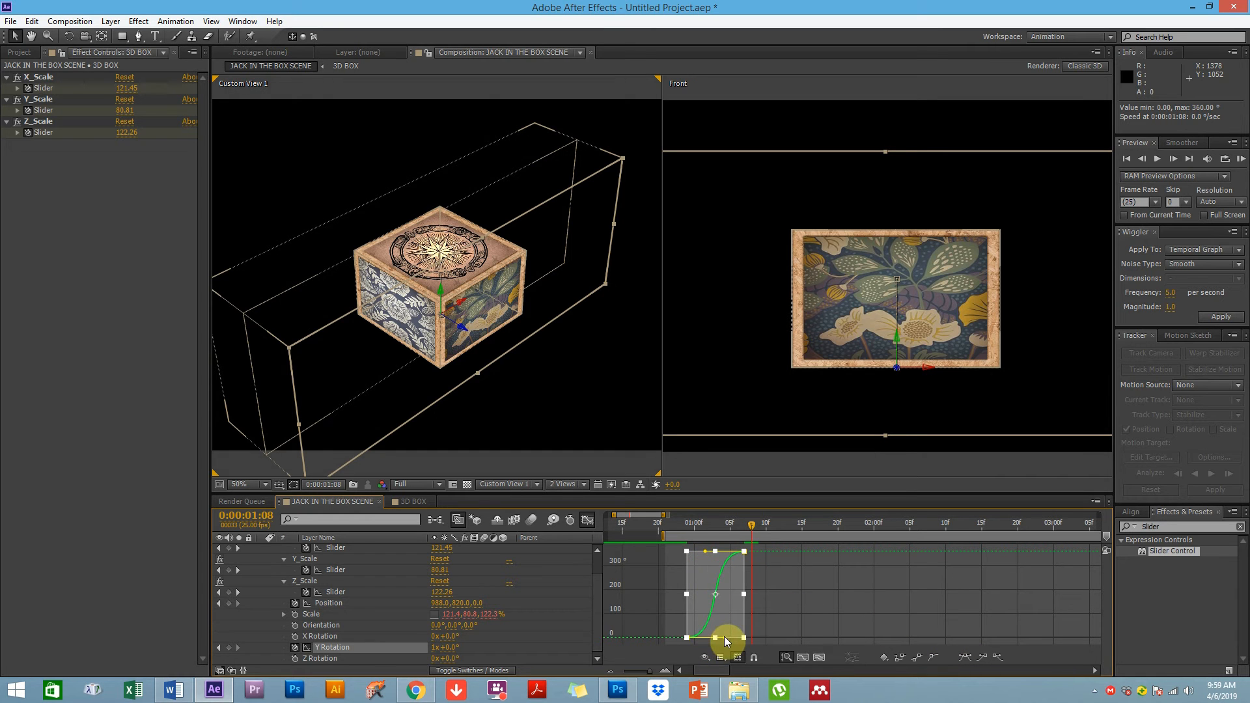
left_click(691, 546)
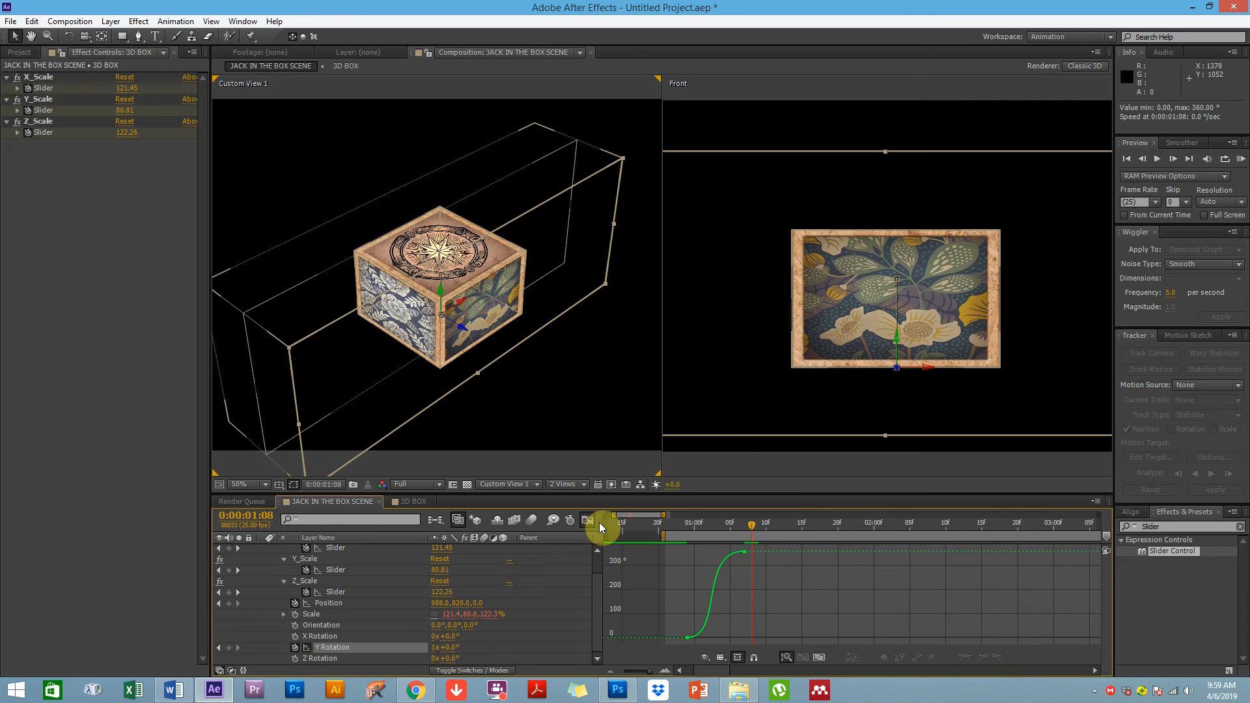
left_click(587, 520)
RAM-preview the box's pop-in animation from 0:00:00:23
left_click(677, 521)
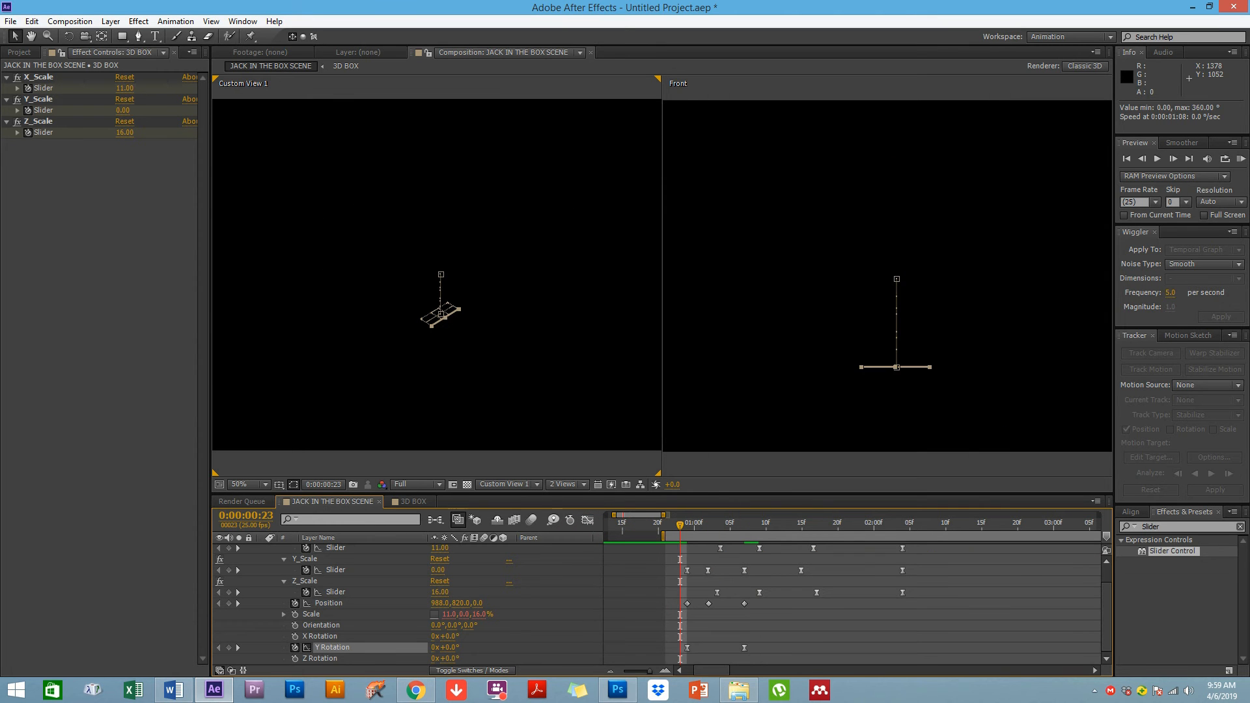
left_click(1240, 158)
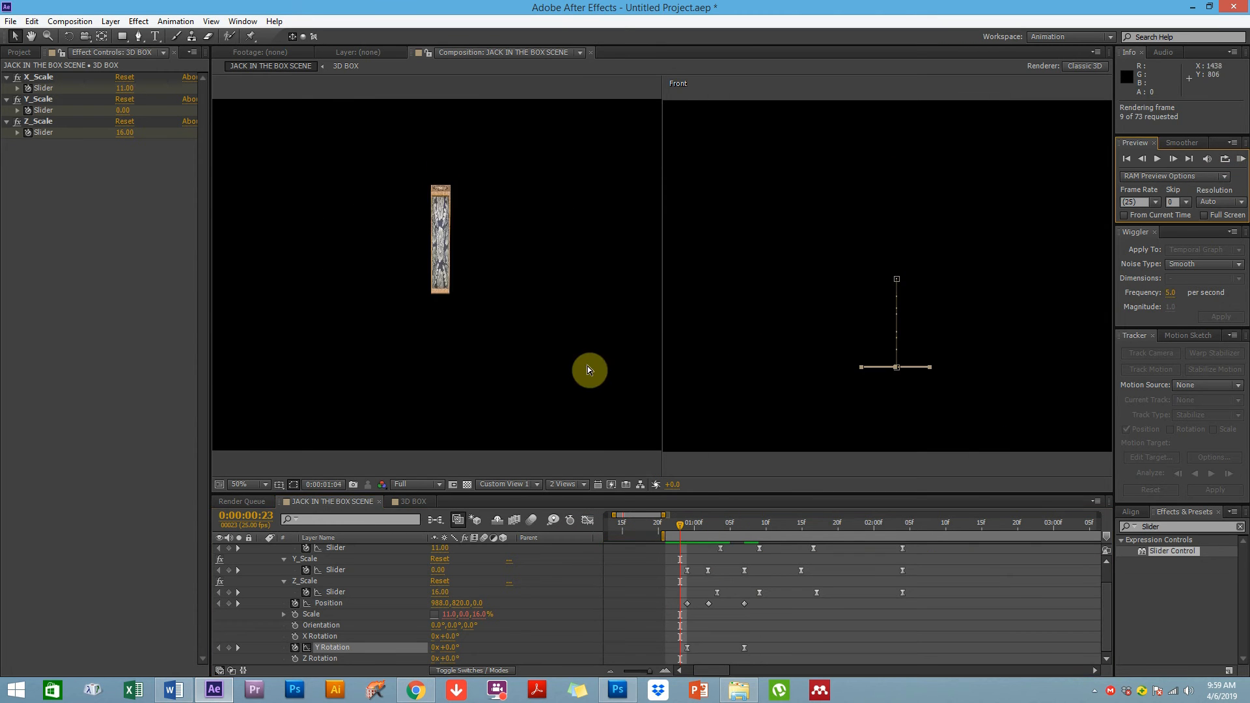
left_click(553, 363)
left_click_drag(751, 530, 776, 533)
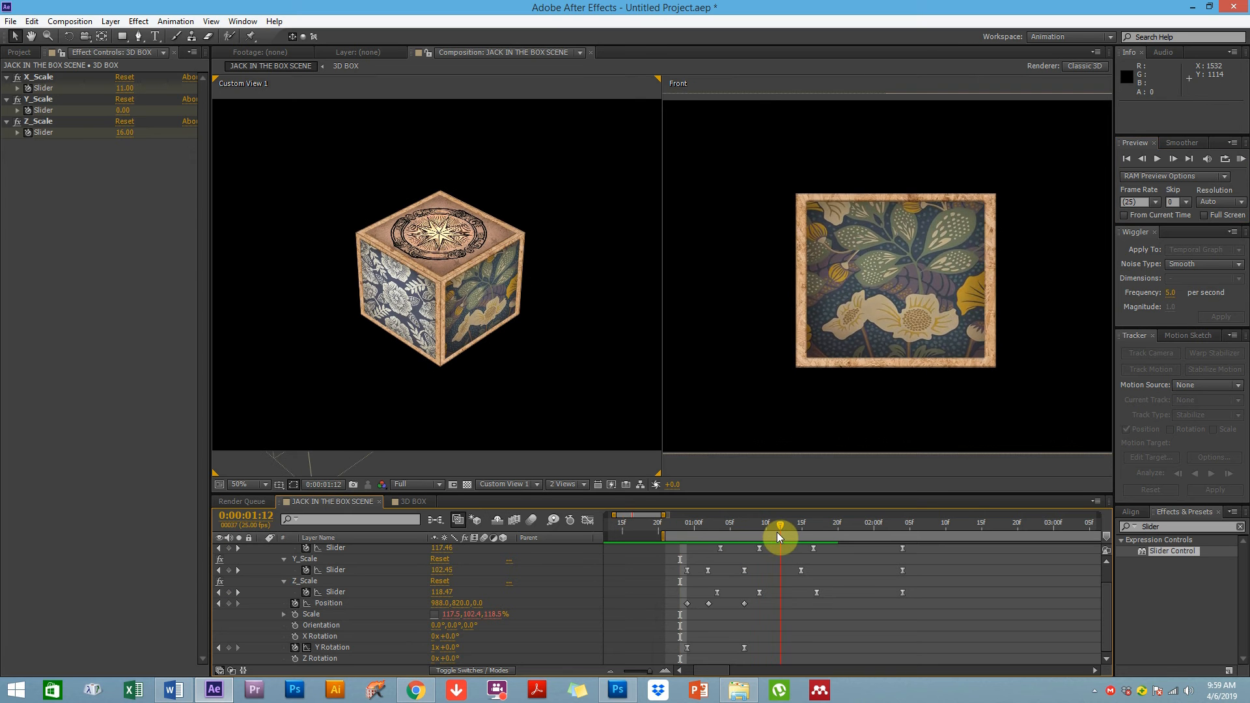
Move the final Y Rotation keyframe to 0:00:01:13 and preview the spin
left_click(745, 648)
left_click_drag(745, 647, 791, 650)
left_click_drag(733, 540, 790, 529)
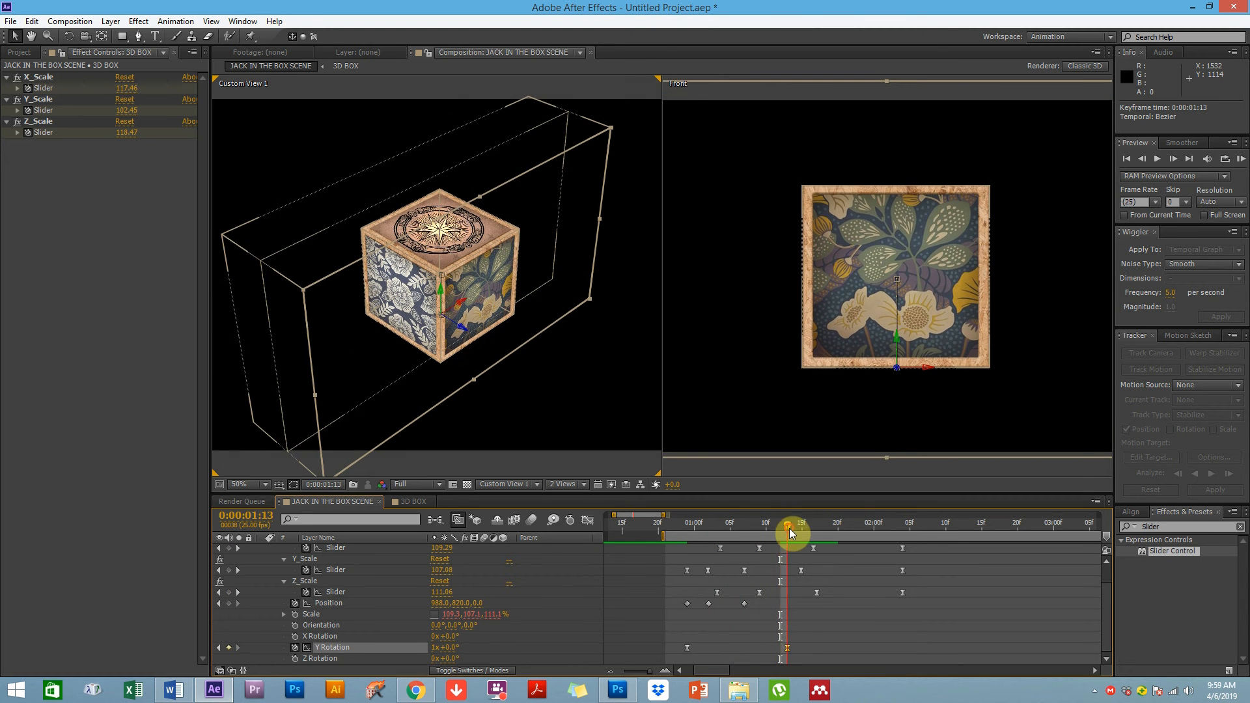
left_click(1240, 161)
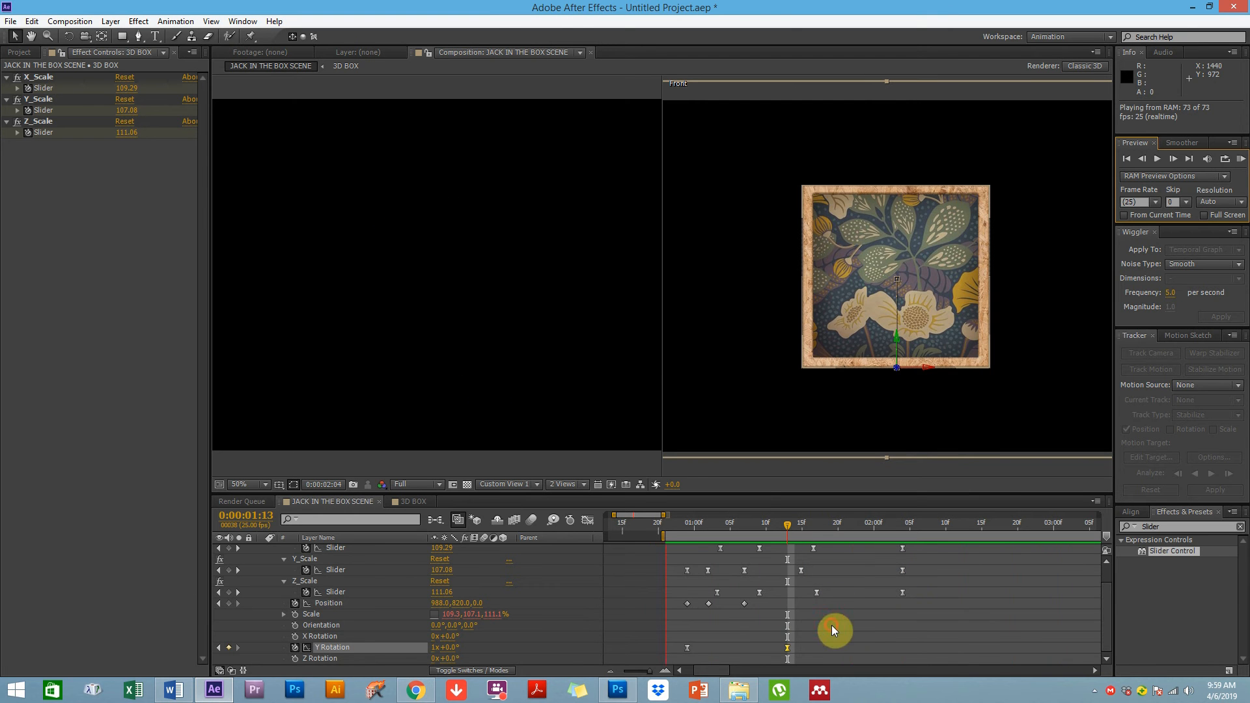
key("space")
Add X Rotation and Z Rotation keyframes on the 3D BOX layer at 0:00:00:24
left_click(284, 581)
left_click(285, 571)
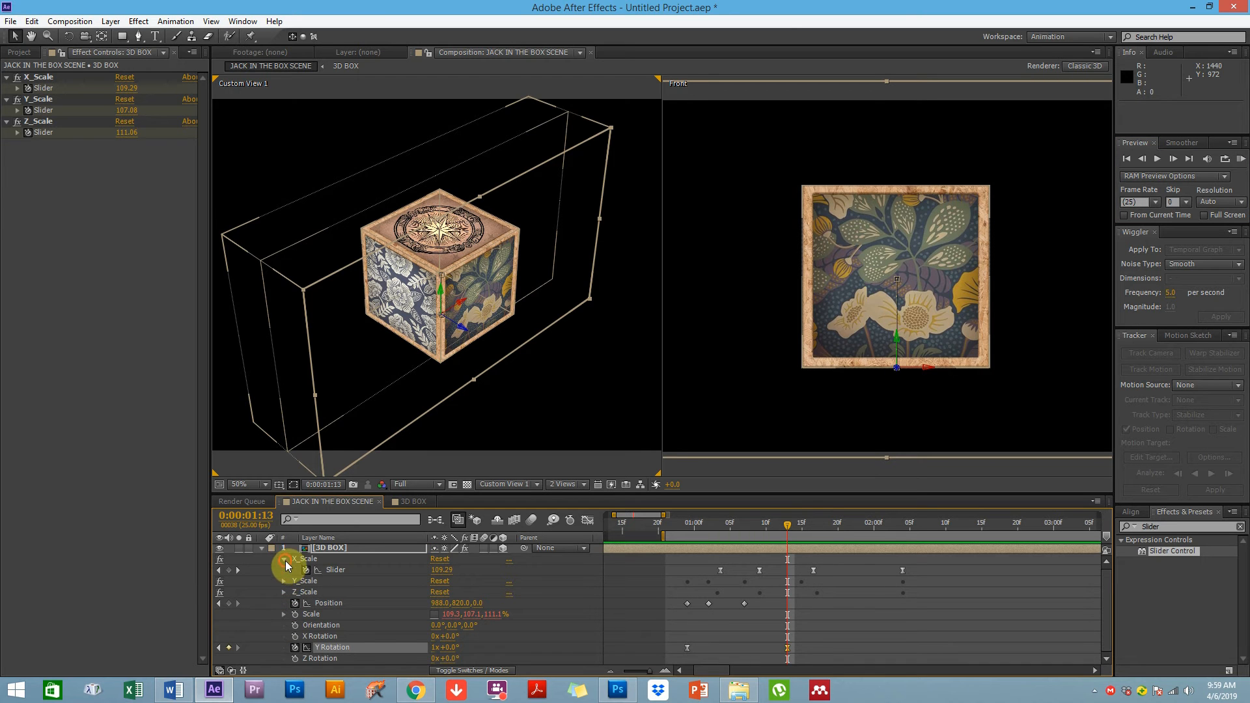
left_click(284, 559)
left_click_drag(698, 527, 895, 529)
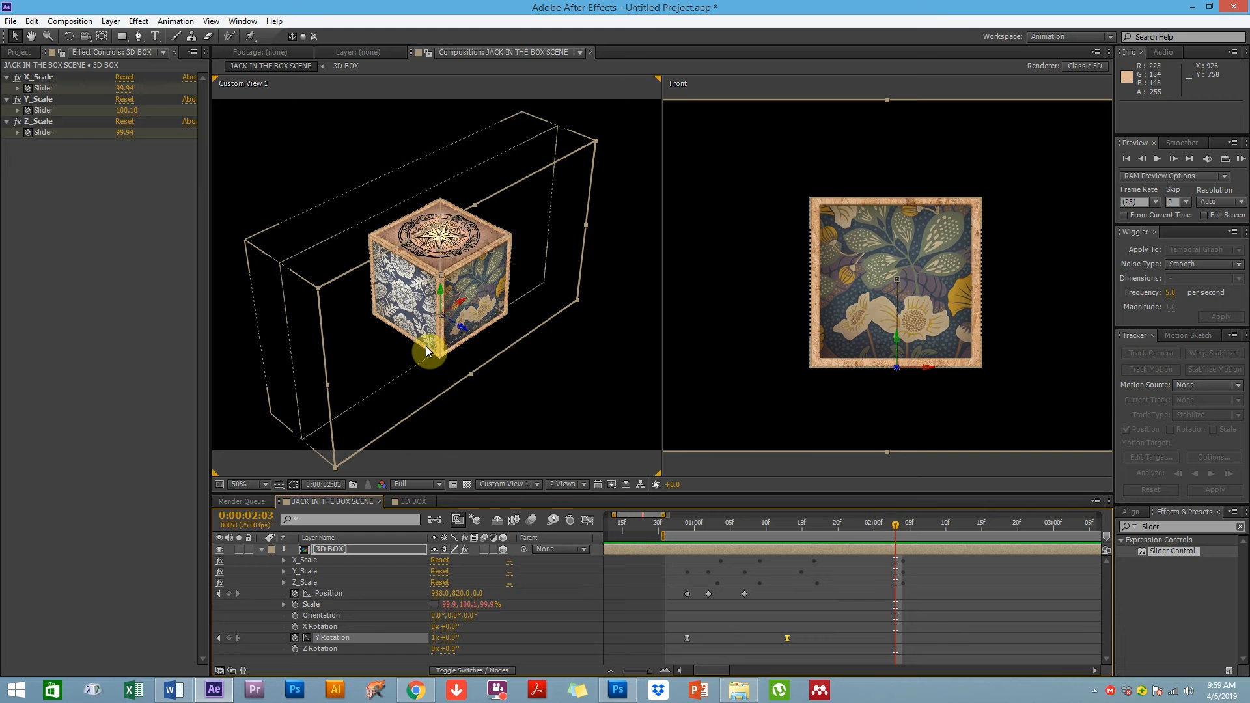
left_click(684, 527)
left_click_drag(698, 529, 845, 525)
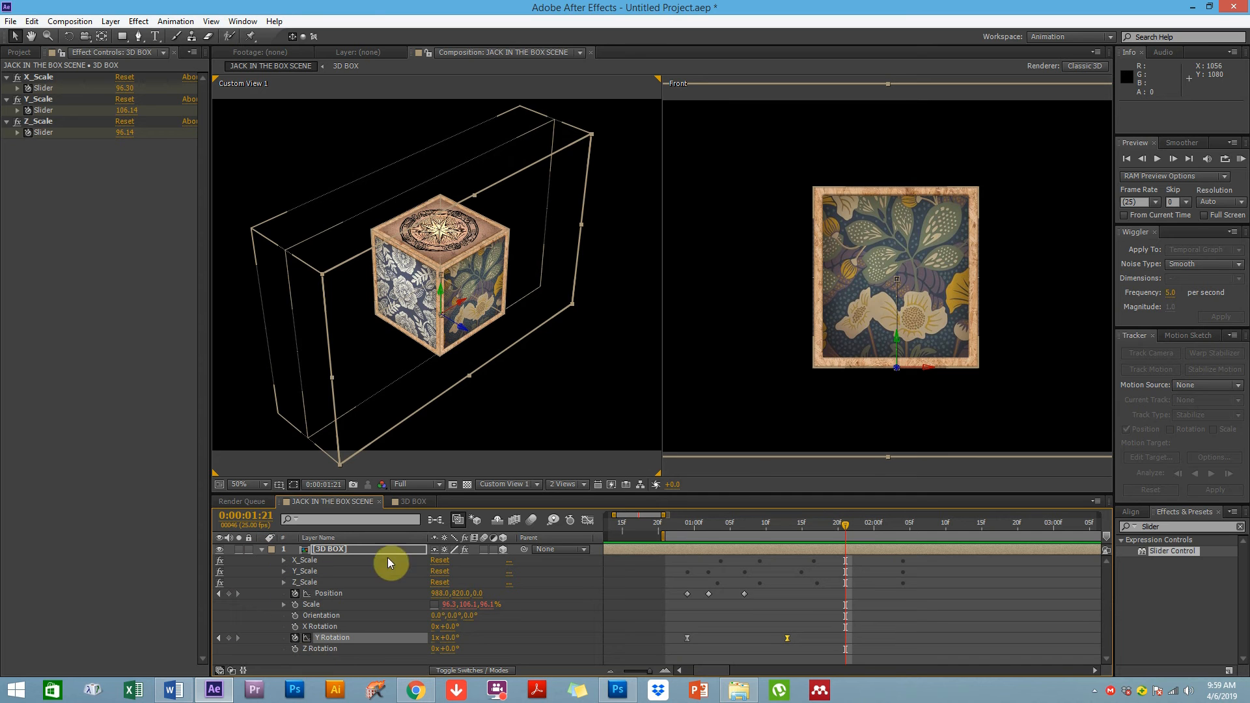
left_click_drag(689, 522, 709, 522)
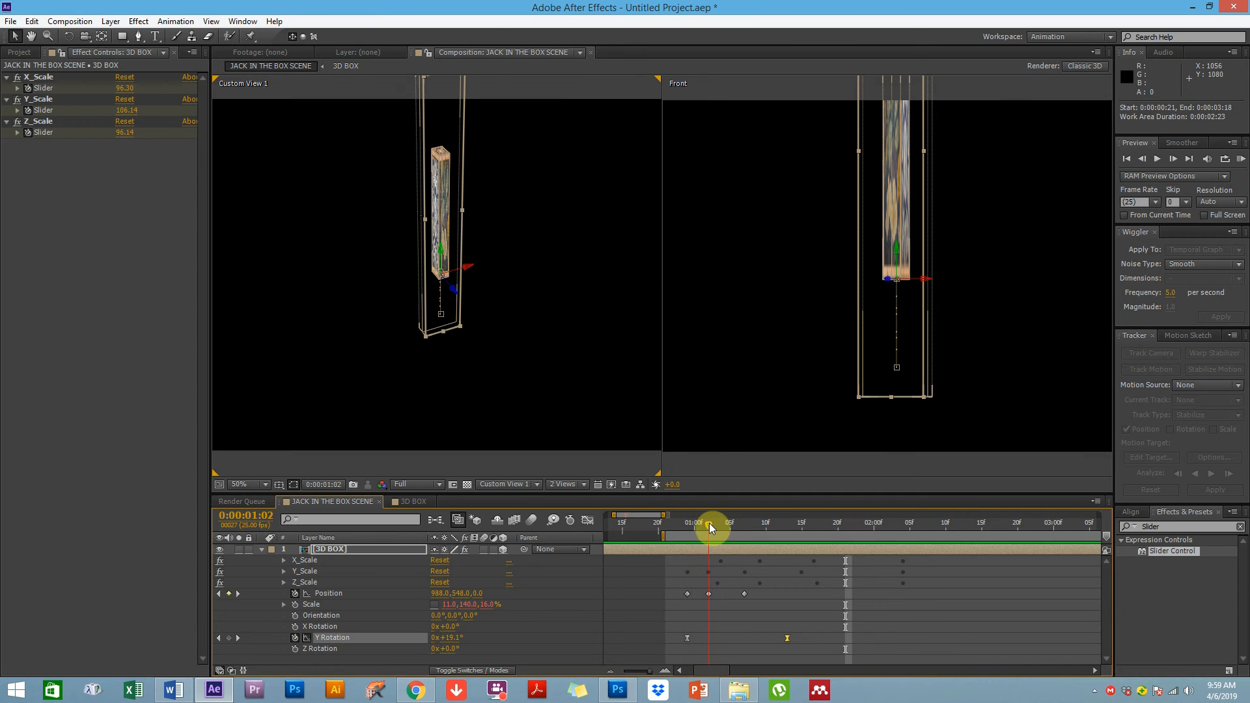
left_click(295, 649)
left_click(295, 626)
left_click_drag(709, 627, 687, 649)
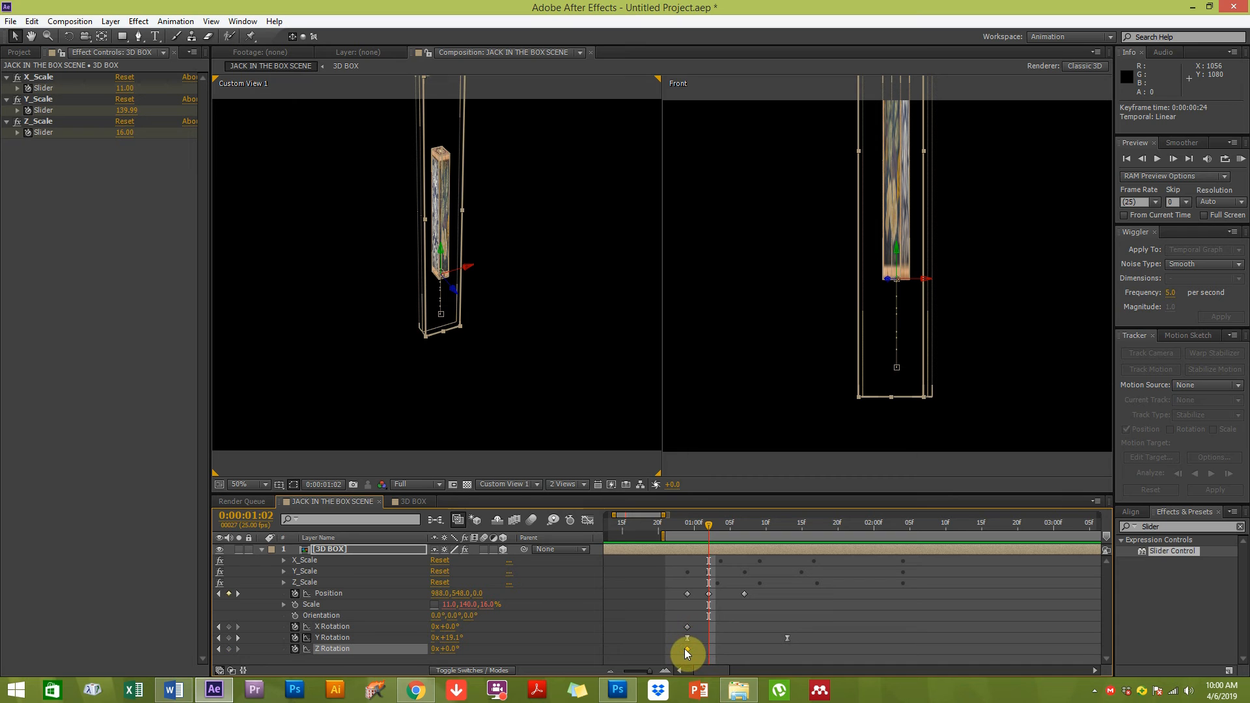
left_click(503, 636)
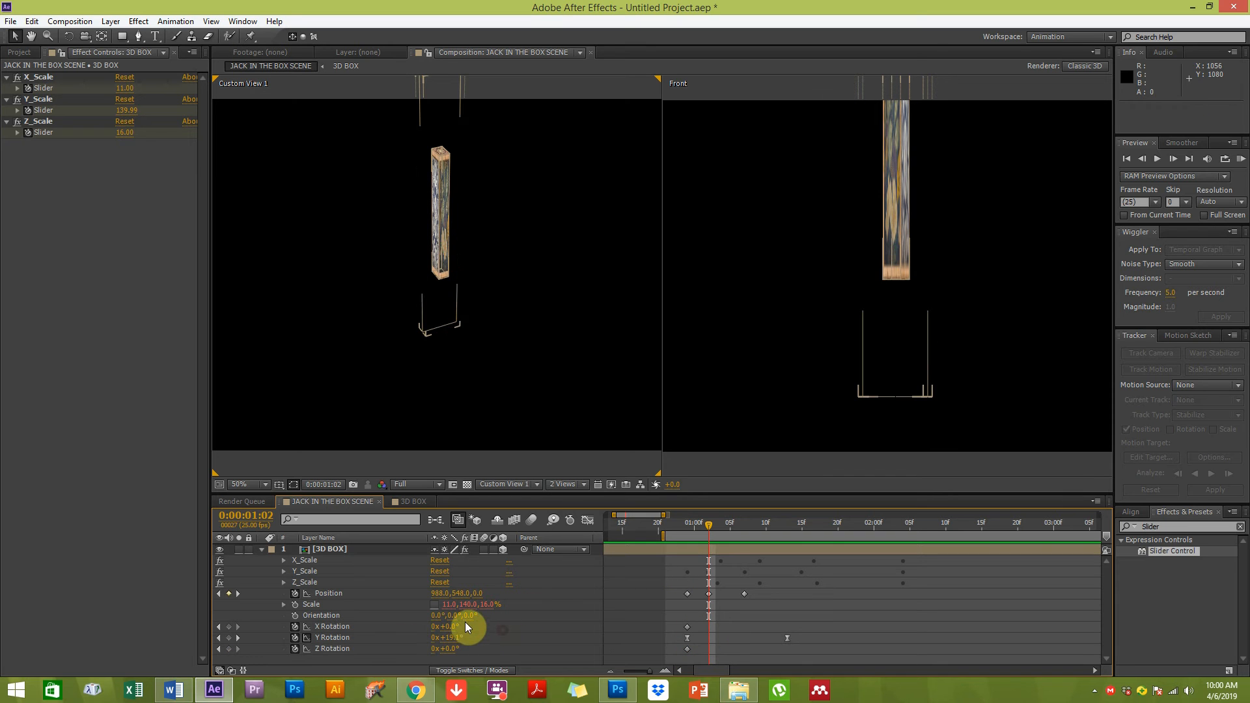
left_click_drag(454, 627, 455, 627)
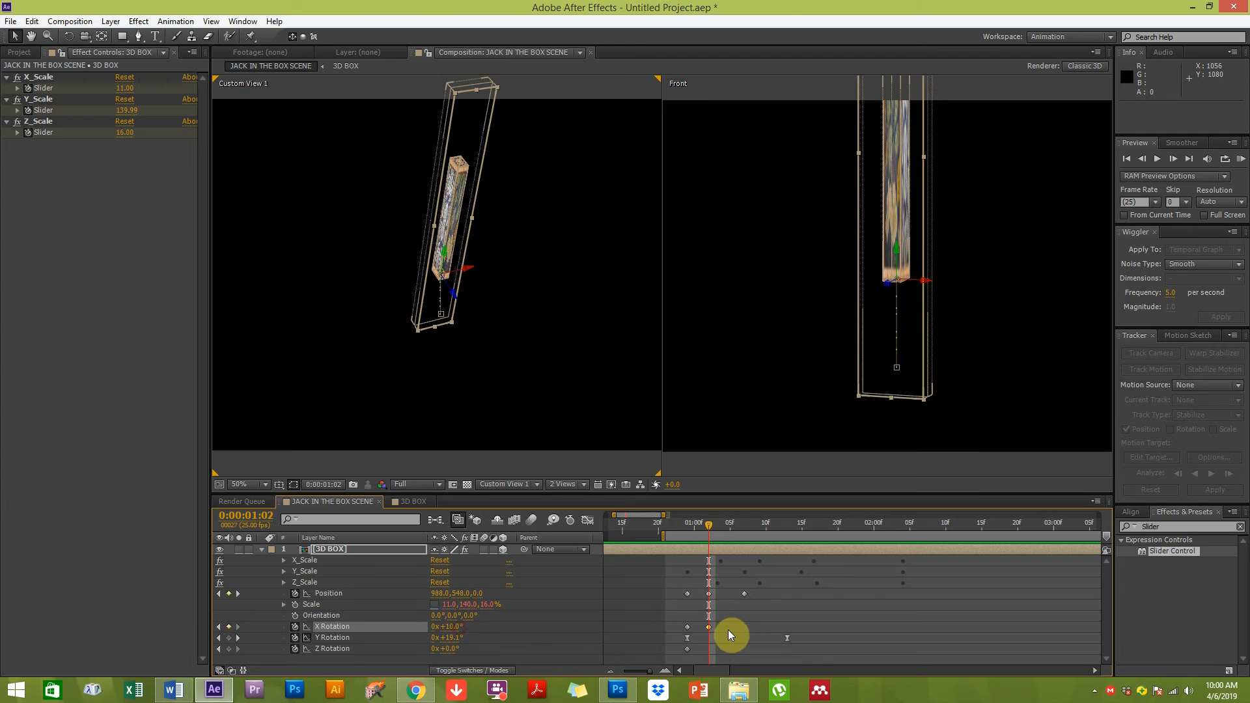
key("ctrl+z")
Copy the starting X and Z Rotation keyframes and paste them at 0:00:01:02
left_click(687, 627)
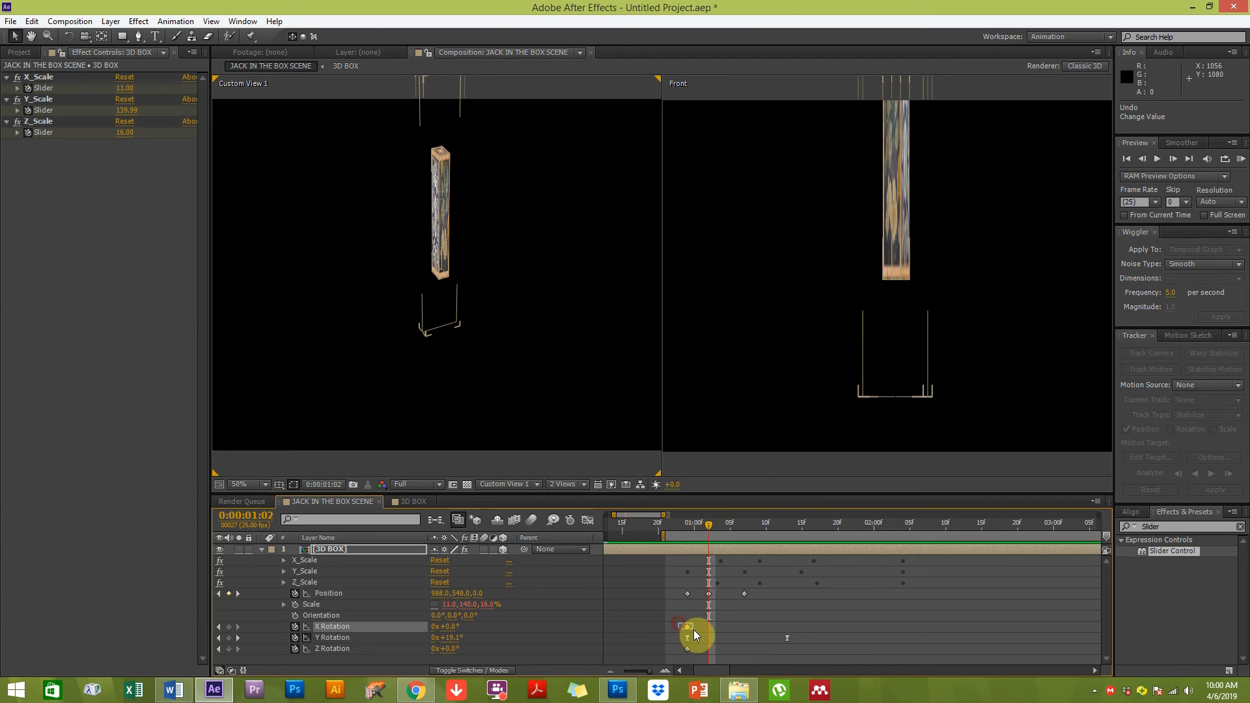
key("ctrl+c")
key("ctrl+v")
left_click_drag(678, 660, 732, 627)
key("ctrl+c")
key("ctrl+v")
At 0:00:01:01, tilt the box with X Rotation 14° and Z Rotation 17°
left_click(475, 637)
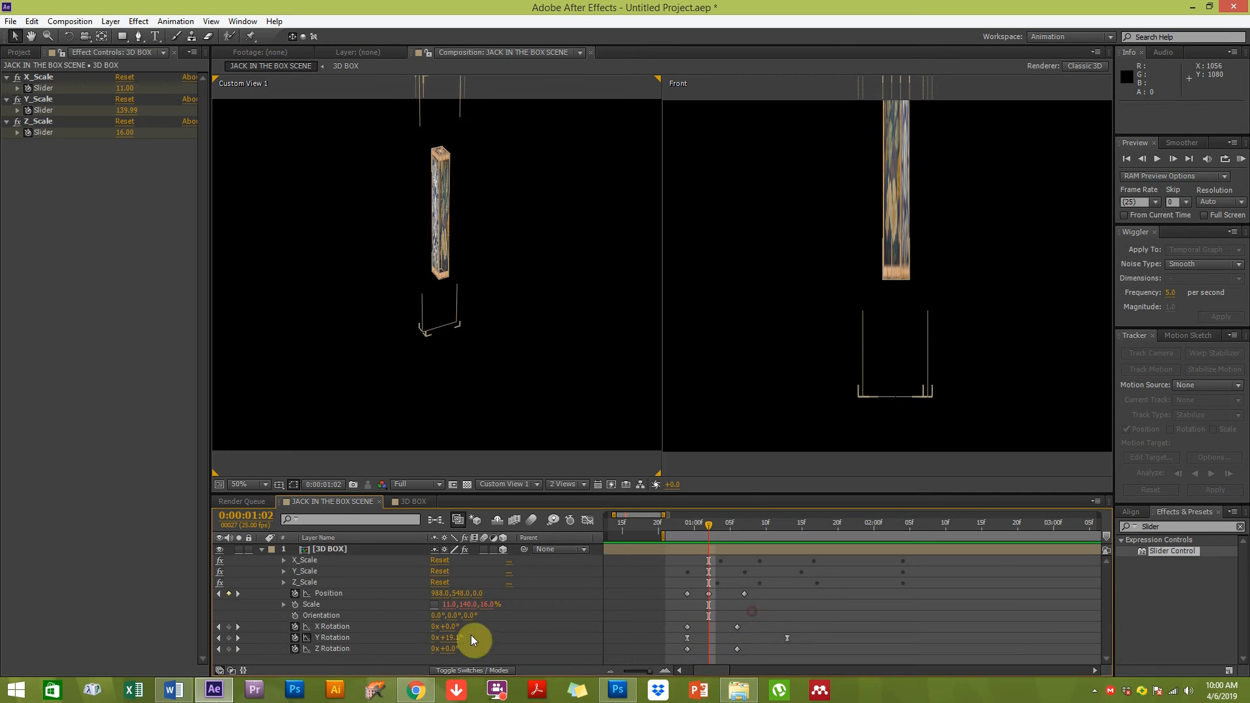
left_click_drag(707, 524, 702, 526)
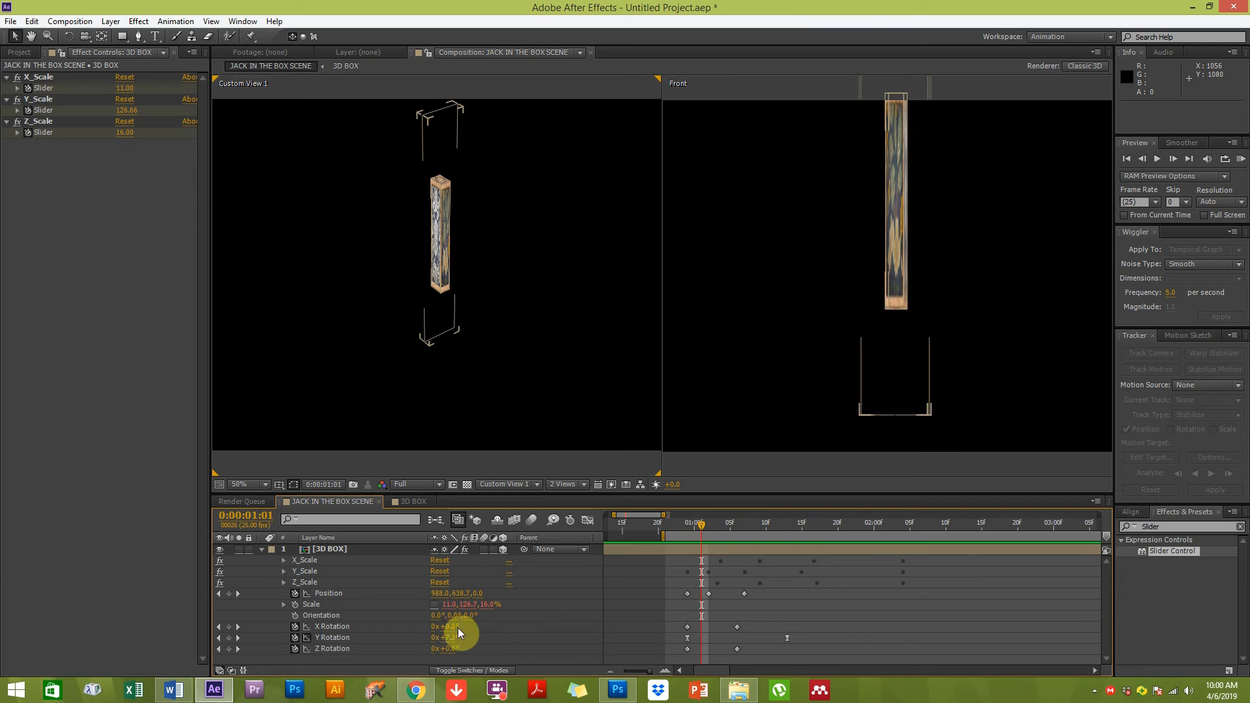
left_click_drag(447, 626, 461, 649)
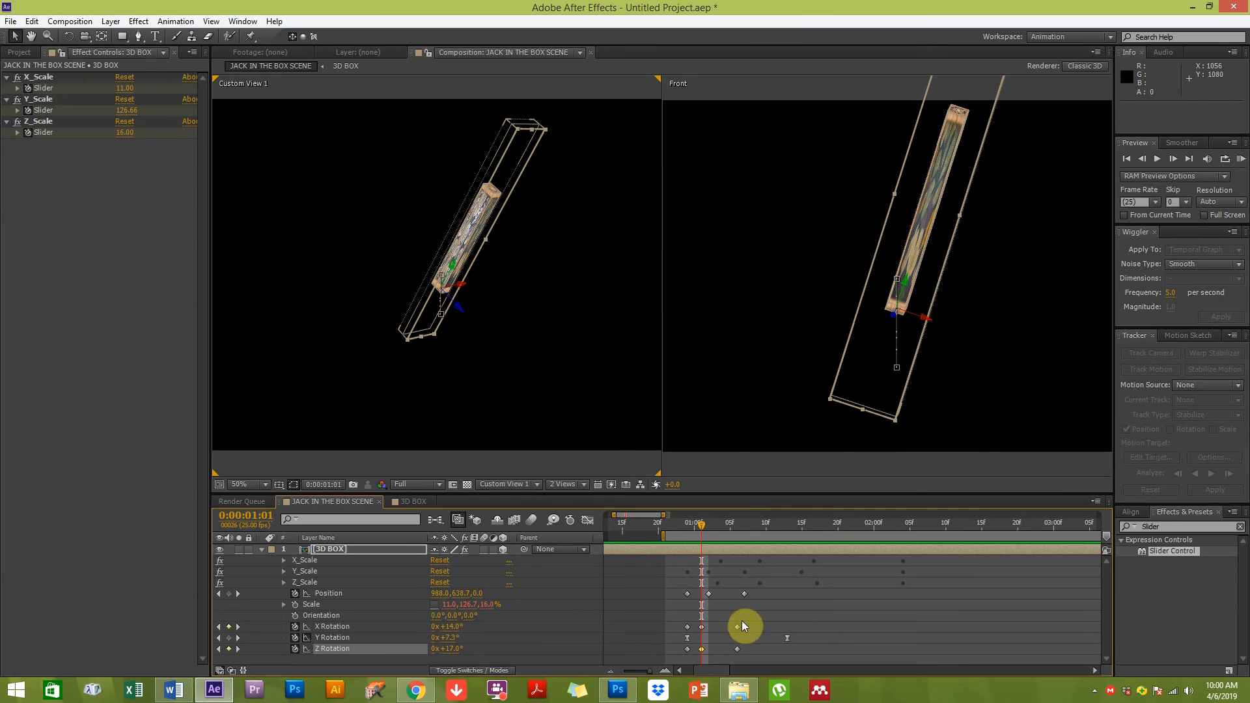
RAM-preview the animation with the added tilt
left_click(680, 525)
left_click_drag(693, 529, 752, 545)
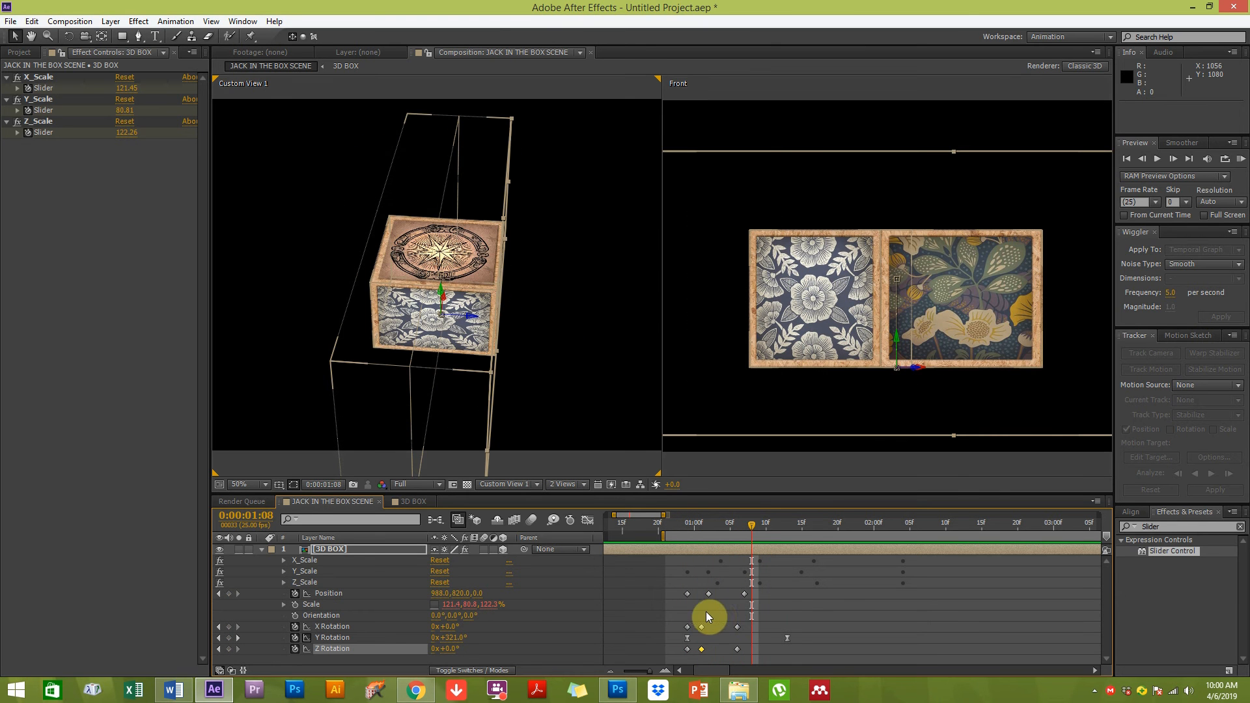
left_click(752, 605)
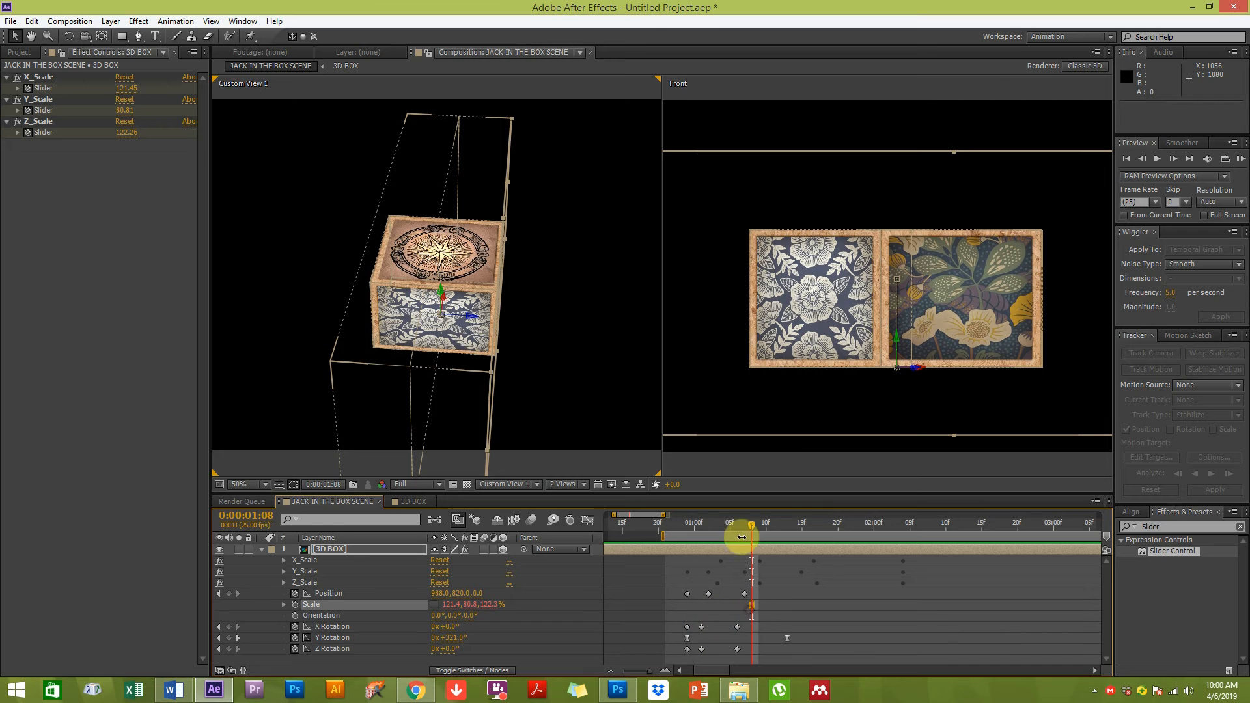
left_click(1241, 159)
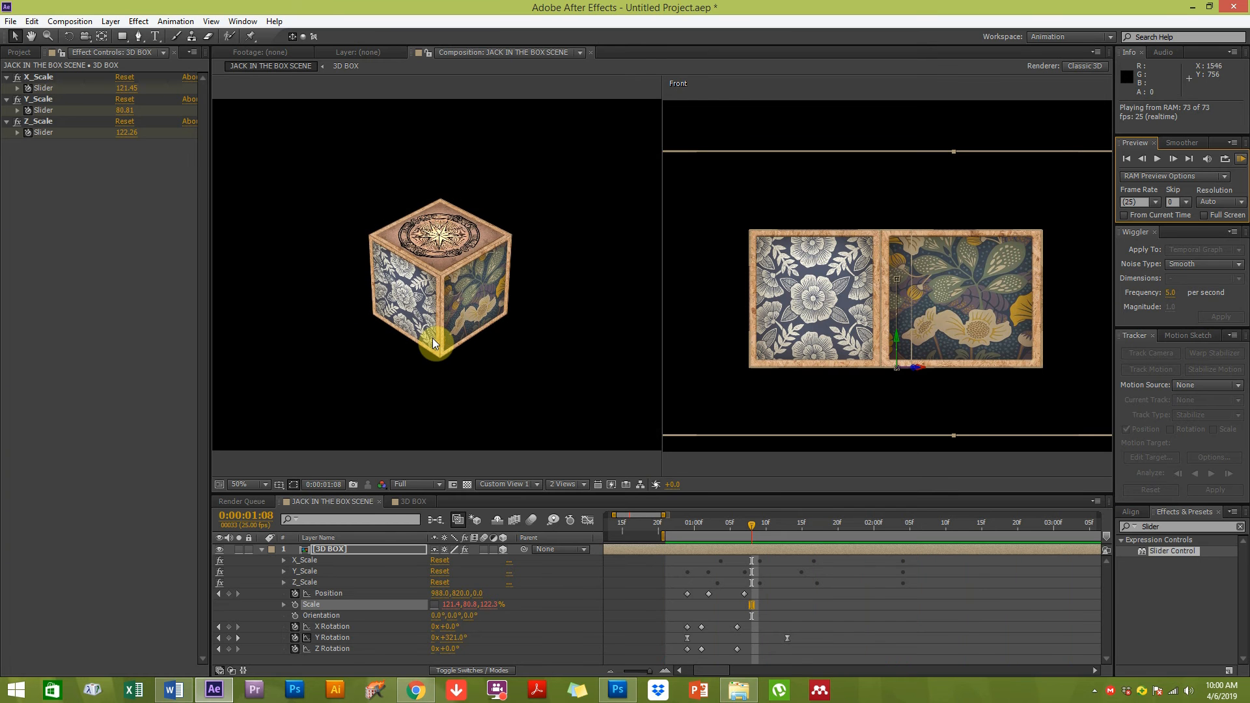
left_click(517, 356)
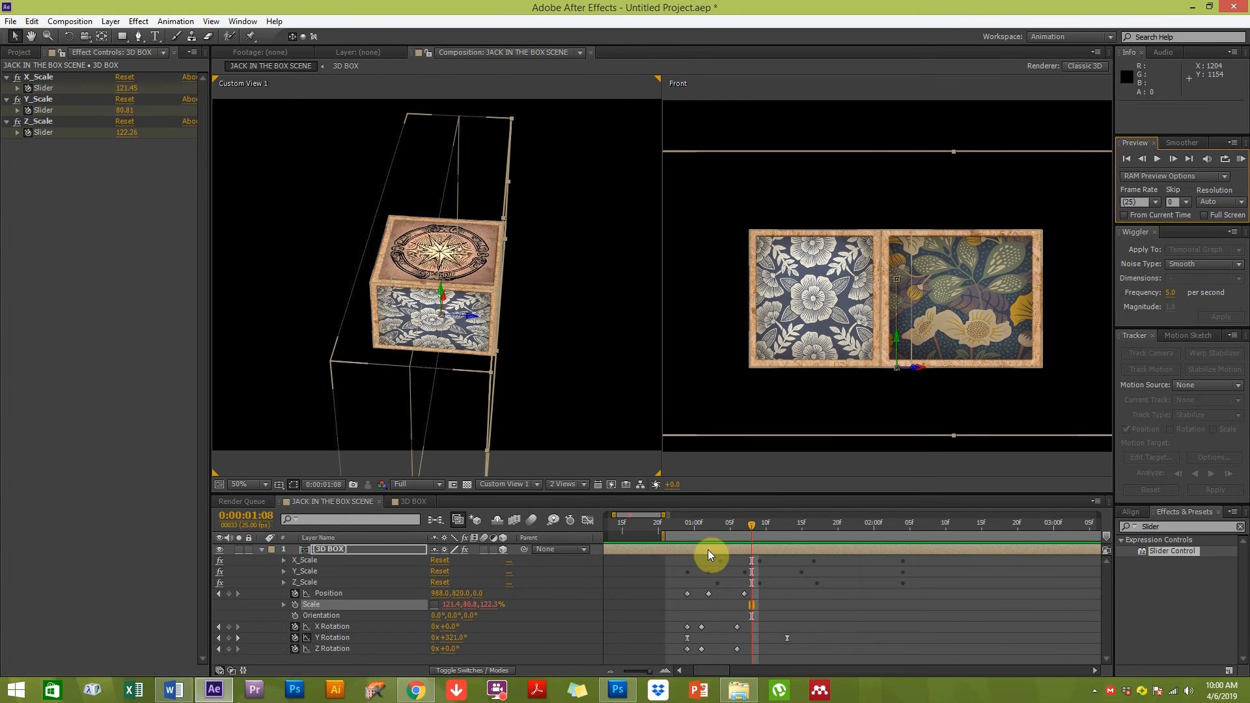
Remove all X Rotation and Z Rotation keyframes from the 3D BOX layer
left_click(747, 611)
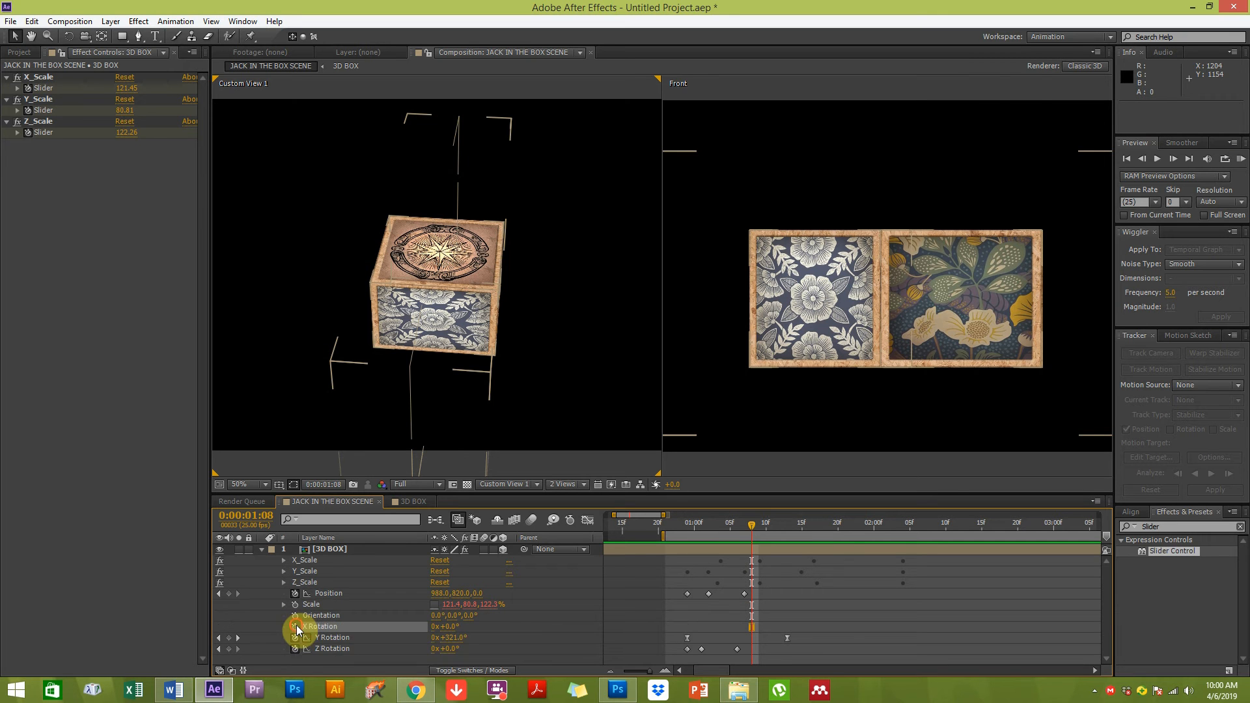
left_click(296, 627)
left_click(296, 650)
left_click(295, 650)
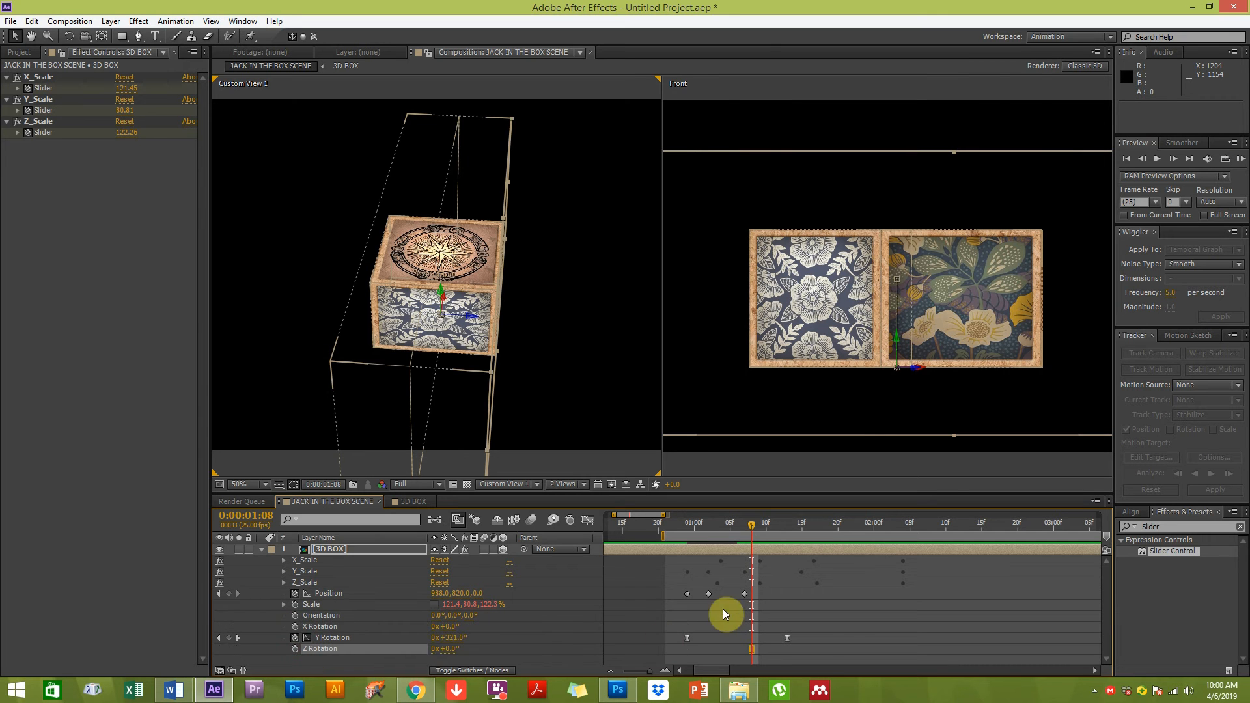
Extend the work area to start at 0:00:00:00 and zoom the timeline out to show several seconds
left_click(744, 622)
left_click_drag(679, 526, 767, 529)
left_click(624, 600)
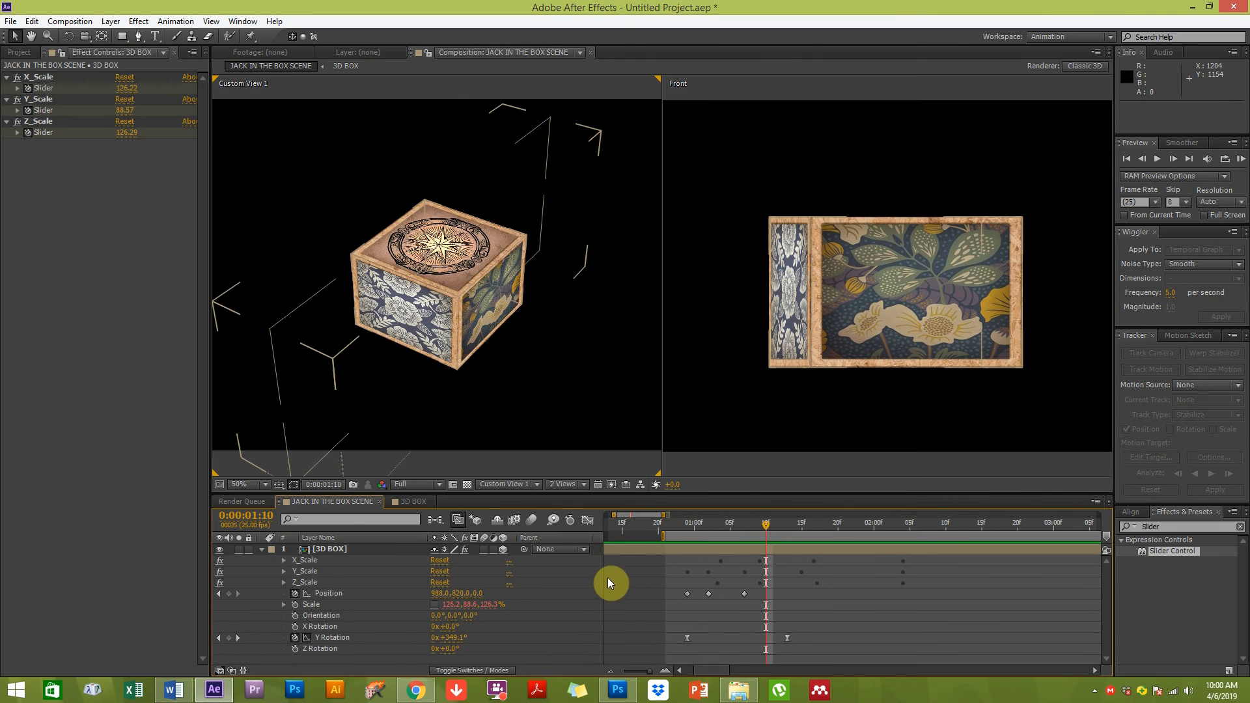
left_click_drag(689, 518, 909, 529)
left_click_drag(663, 536, 605, 531)
left_click_drag(649, 669, 642, 671)
mouse_move(712, 530)
left_mouse_down()
mouse_move(671, 531)
mouse_move(730, 537)
left_mouse_up()
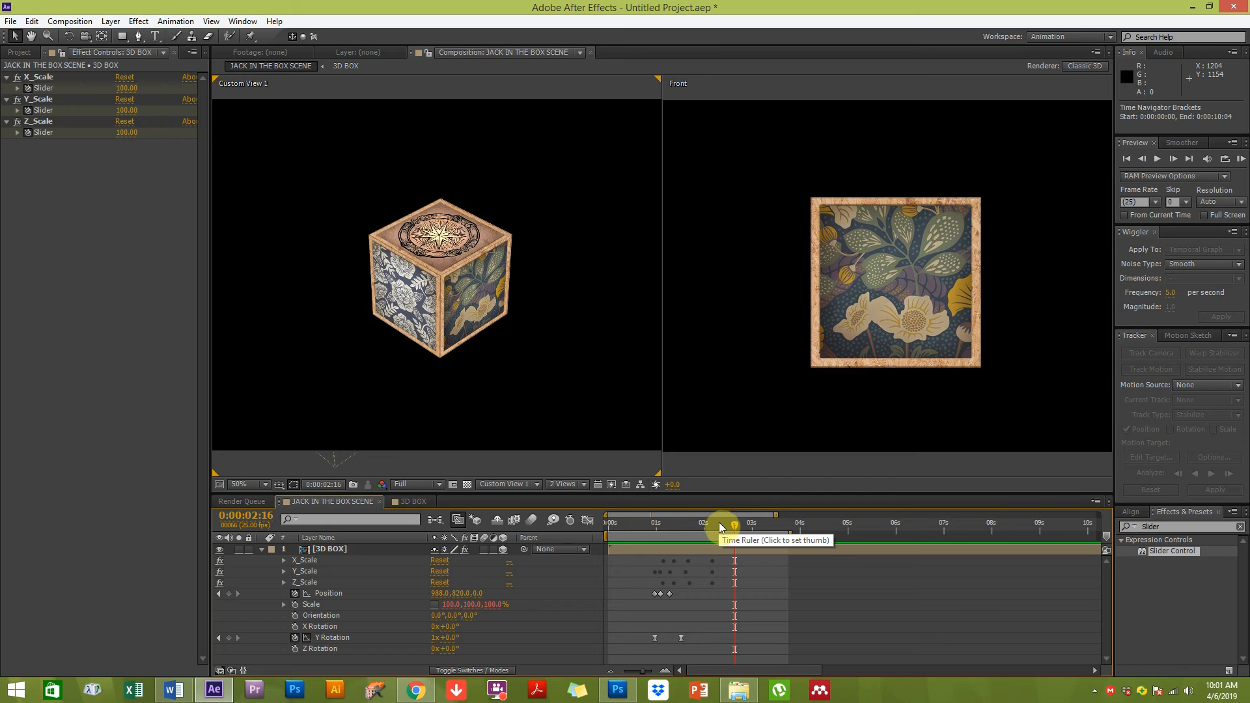
left_click_drag(736, 526, 720, 531)
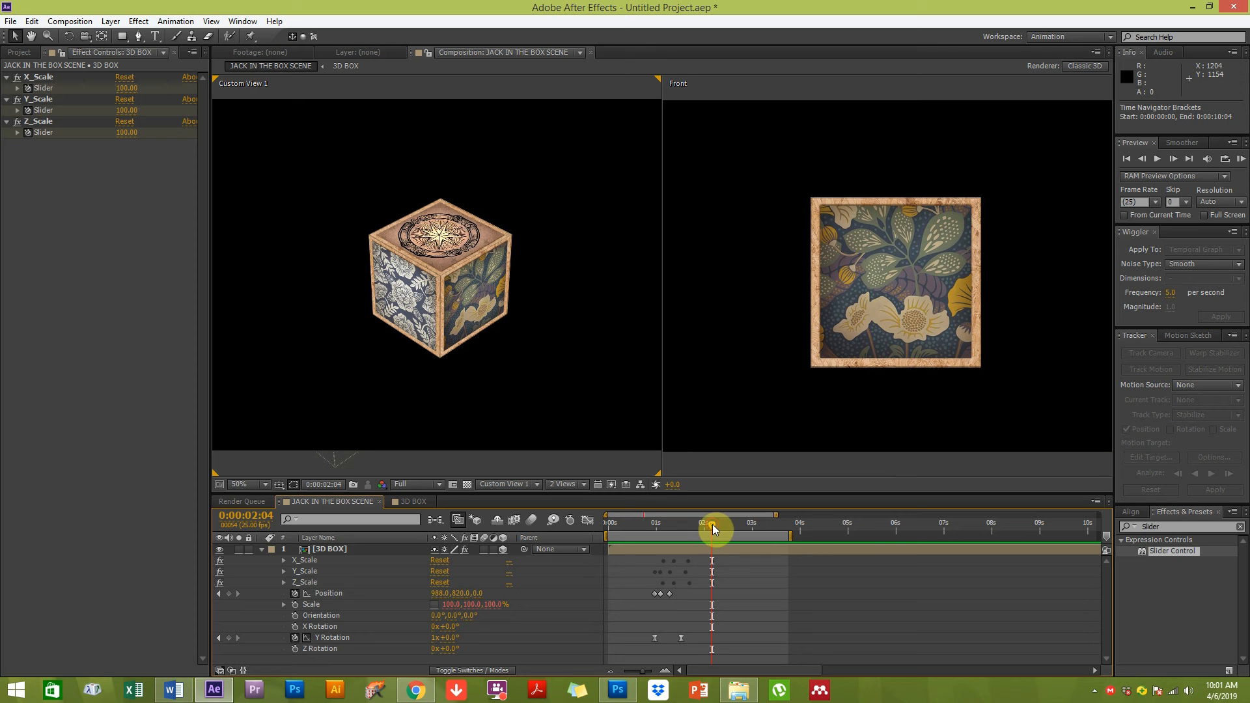
left_click_drag(713, 525, 721, 525)
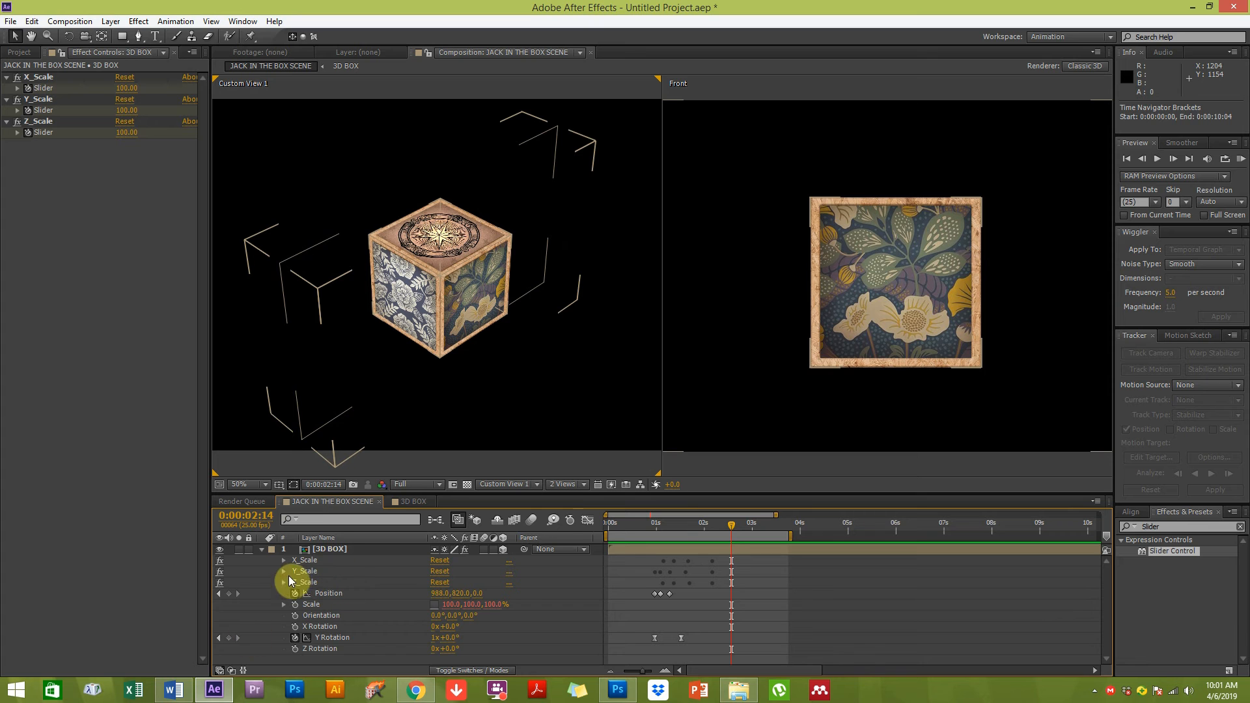
Open the 3D BOX precomposition
left_click(335, 549)
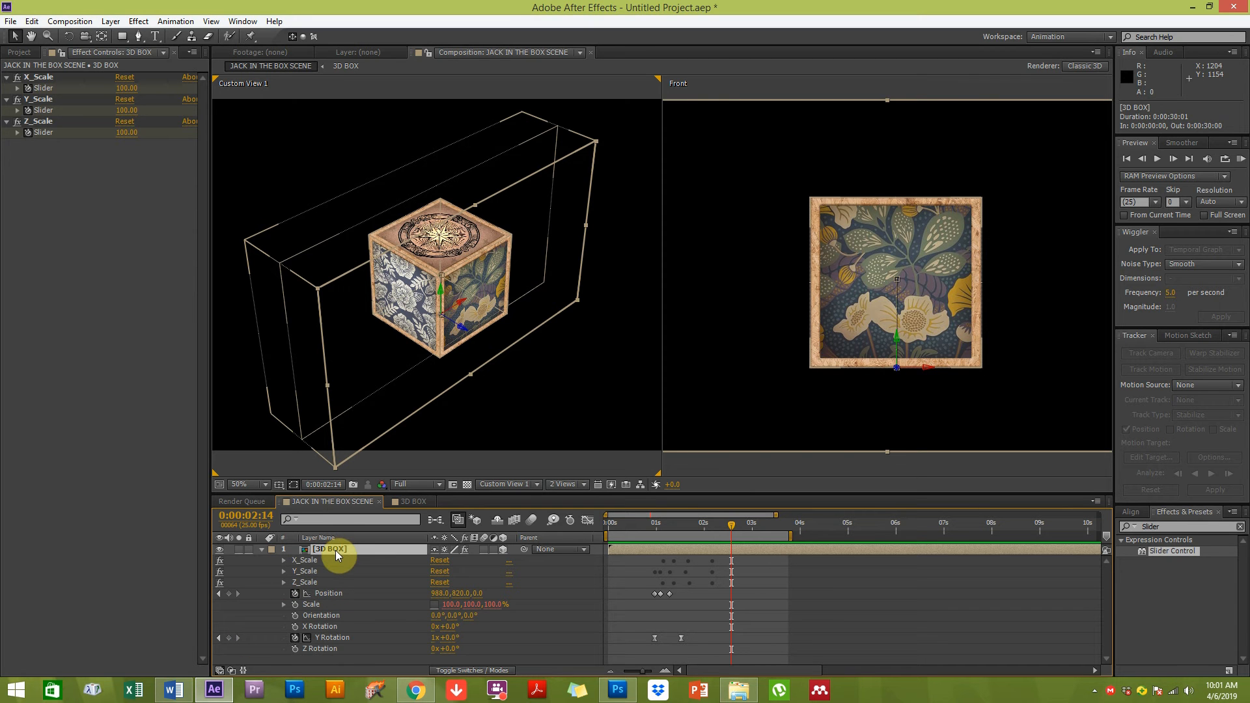
double_click(335, 550)
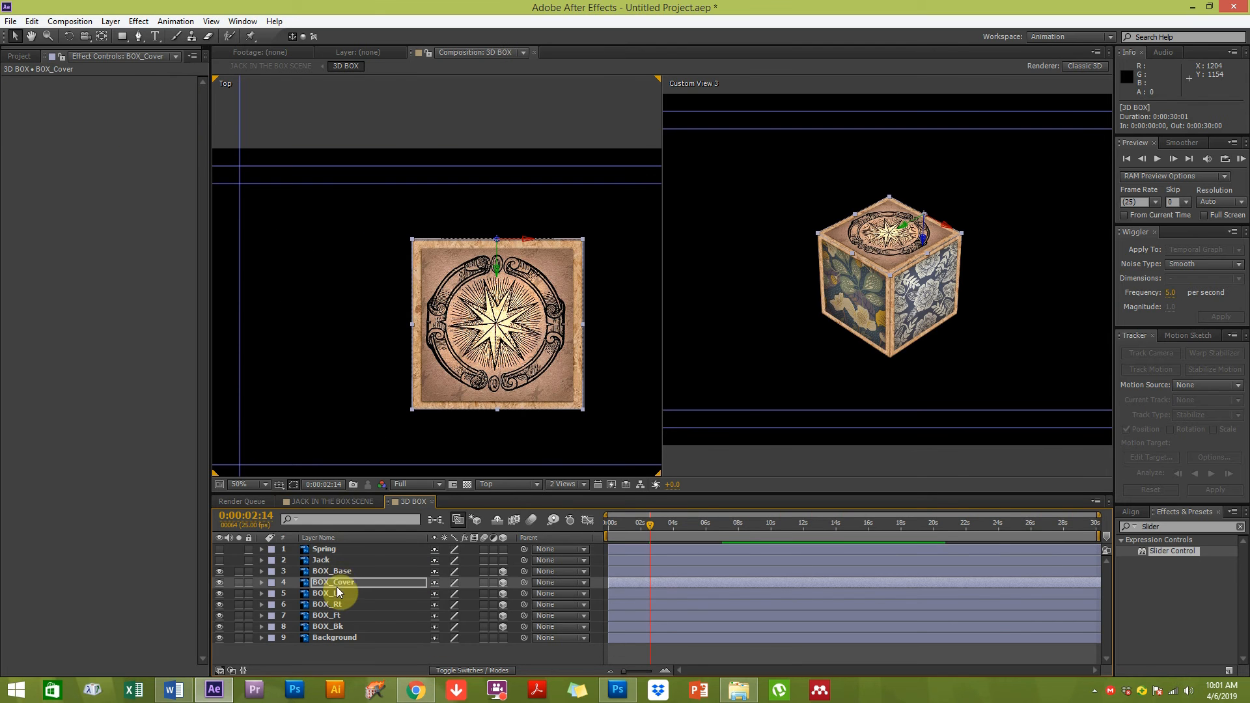
Set an X Rotation keyframe of 90° on the BOX_Cover layer at 0:00:02:14
left_click(335, 582)
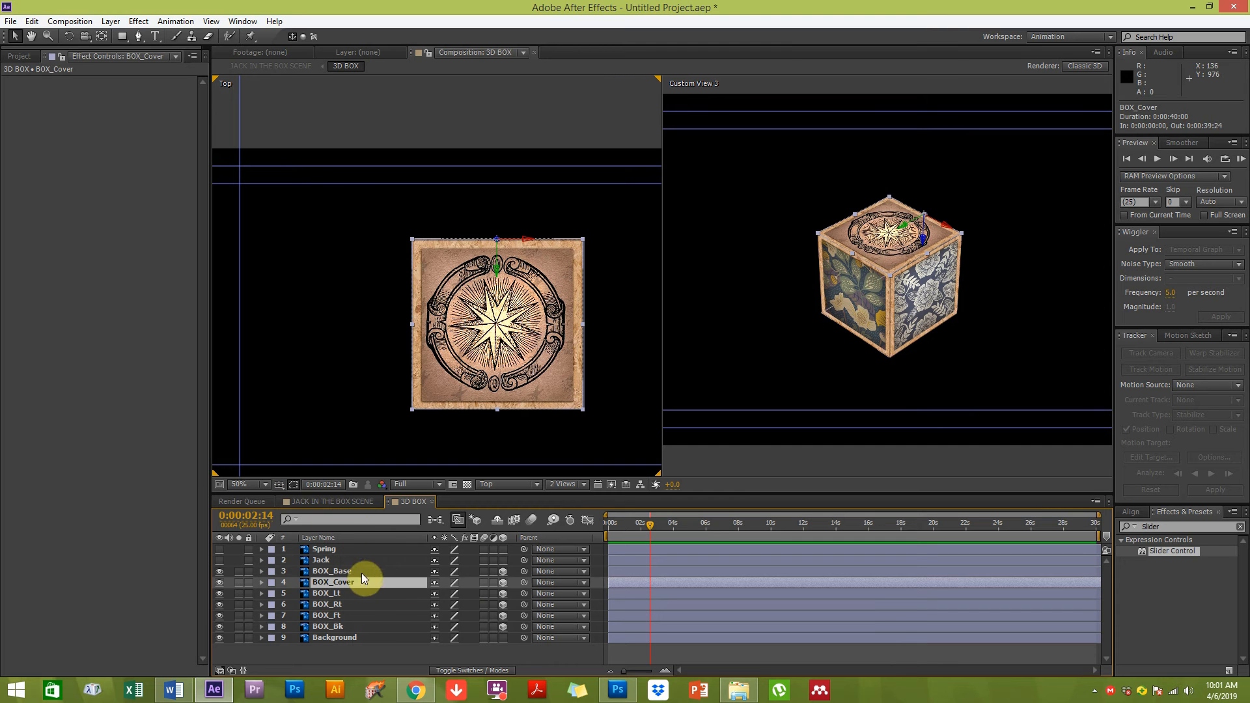
key("r")
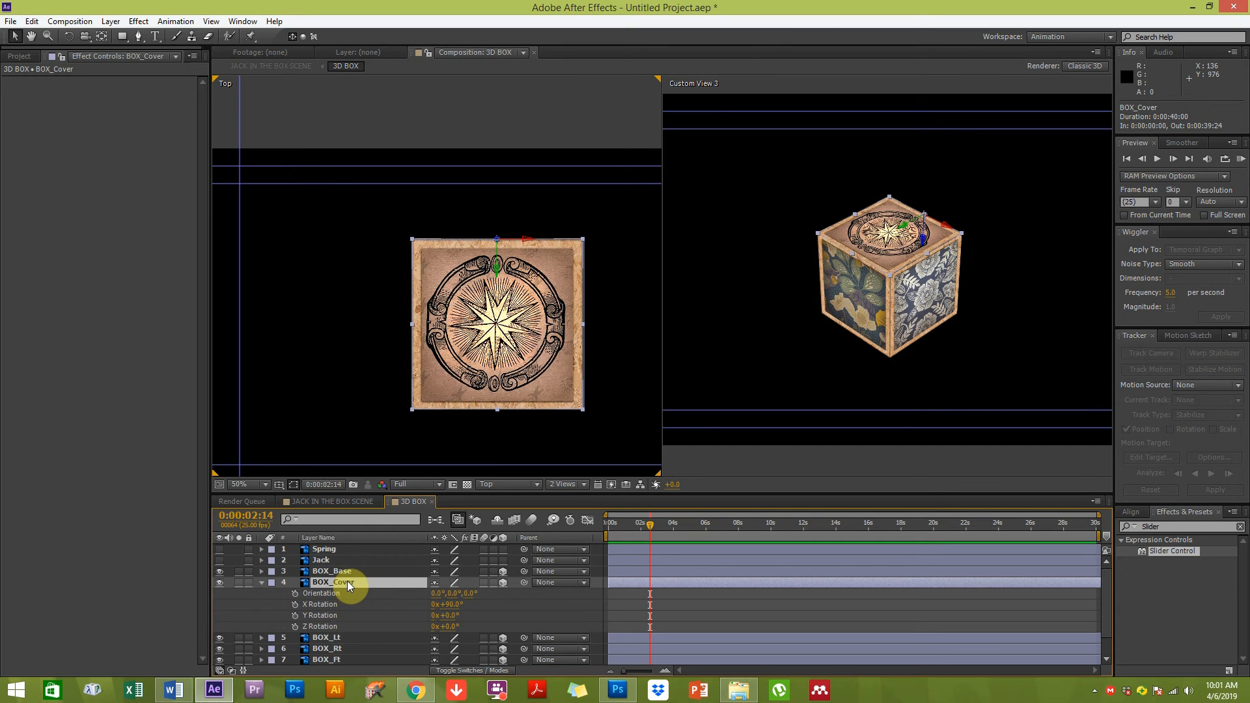
left_click(295, 605)
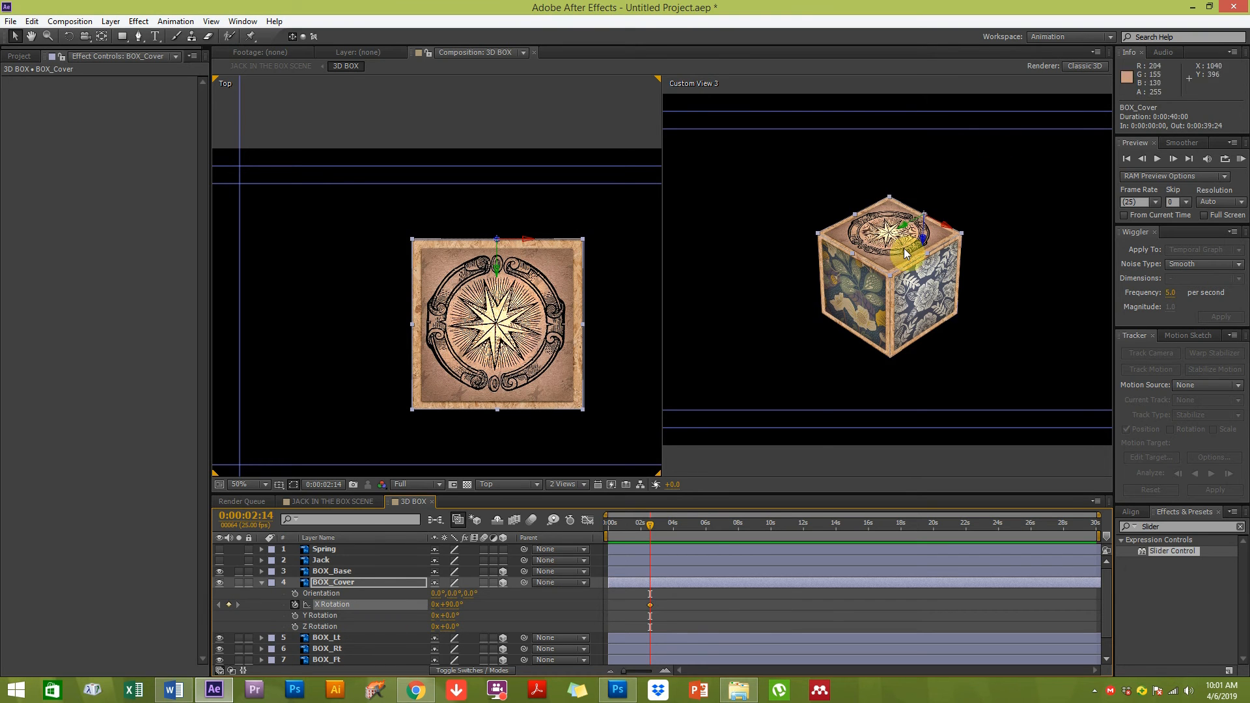
At 0:00:03:00, set the BOX_Cover X Rotation to about -69° so the lid swings open
scroll(661, 545, "up", 3)
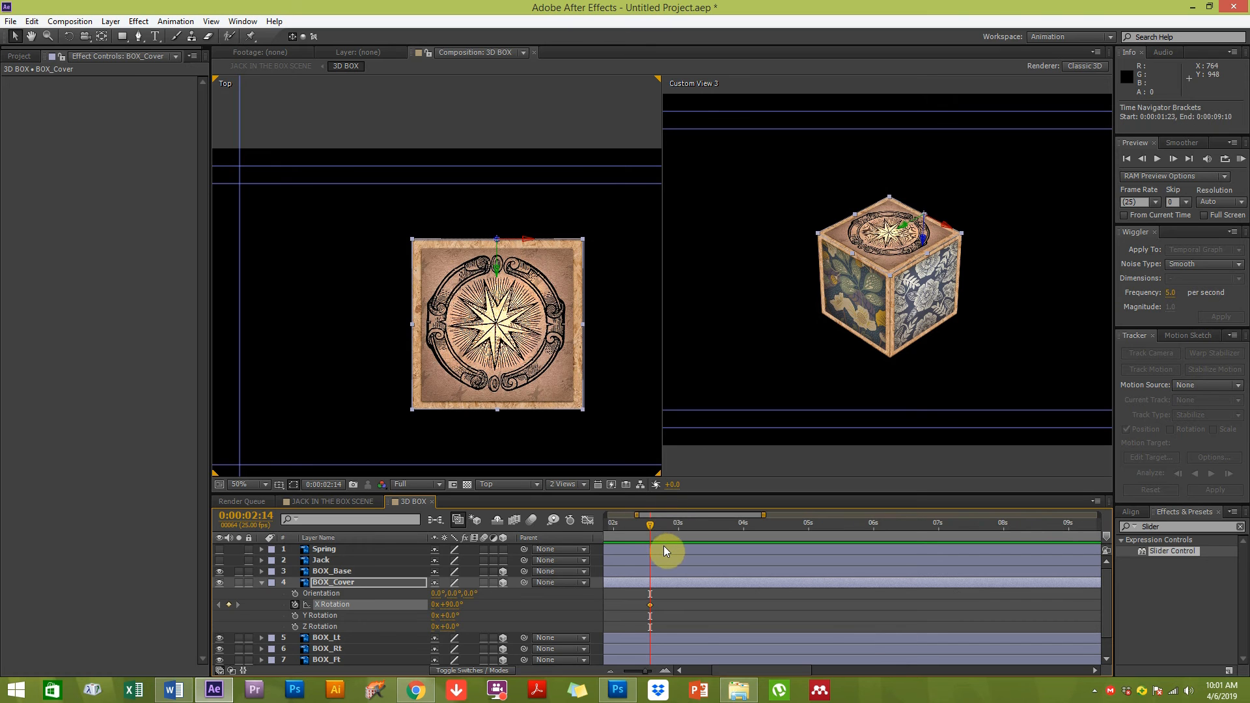
left_click_drag(650, 526, 691, 525)
left_click_drag(652, 529, 678, 530)
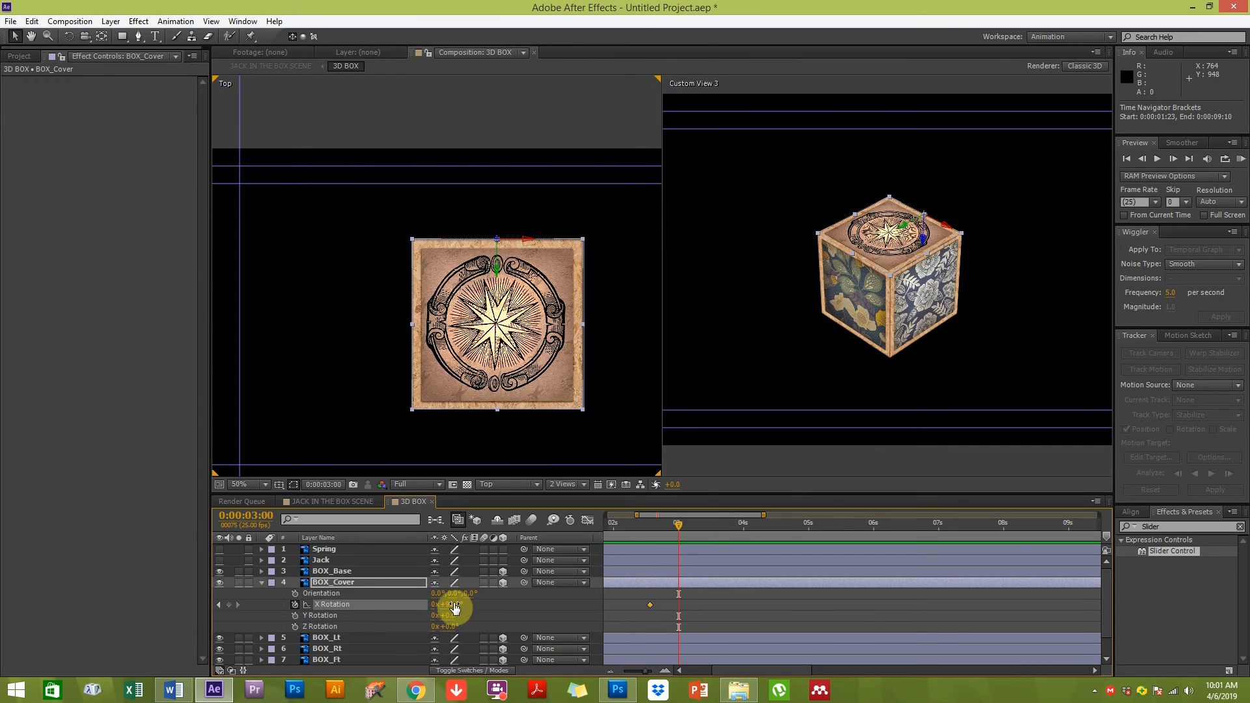
left_click_drag(452, 594, 338, 593)
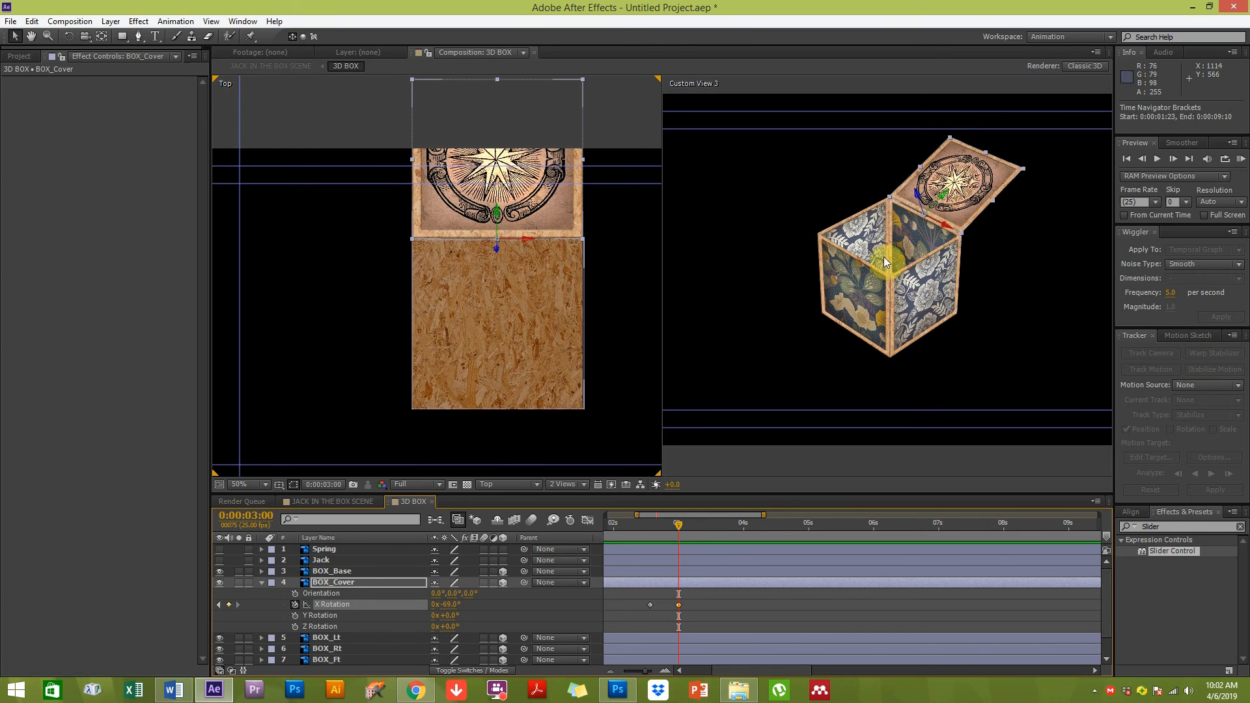
left_click(682, 537)
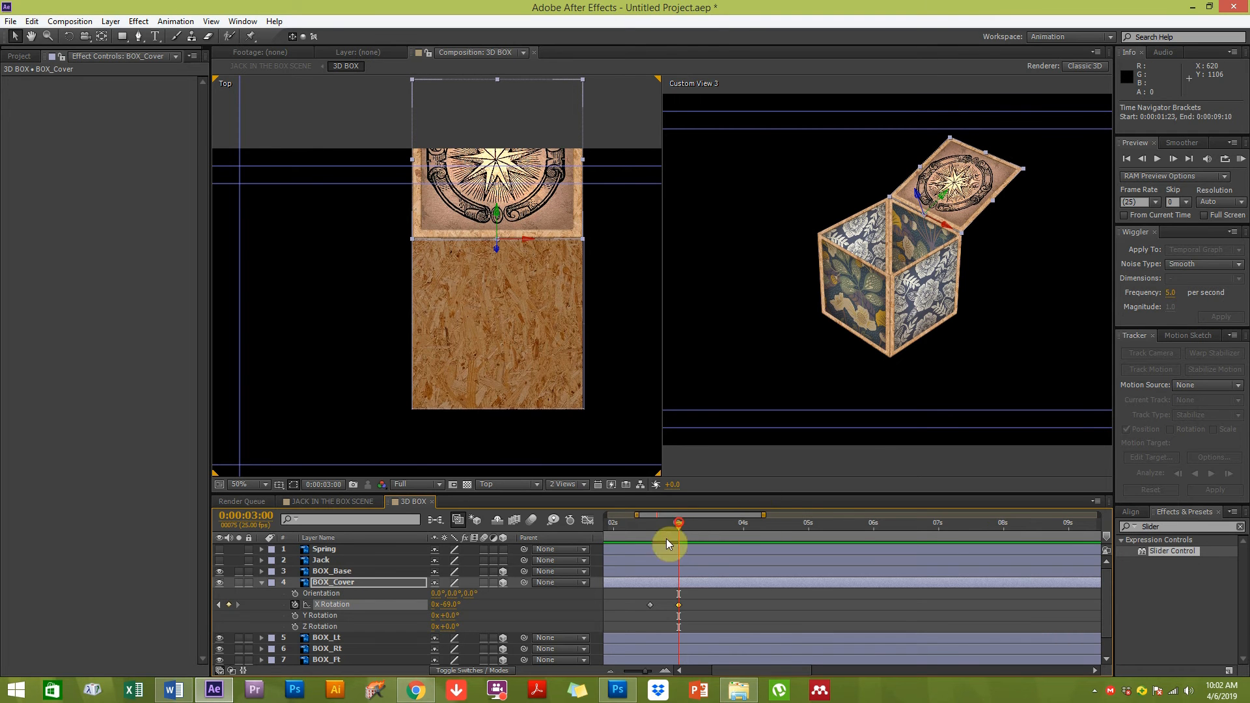
Add a BOX_Cover X Rotation keyframe of about -50° at 0:00:03:09 for the lid's bounce
left_click_drag(452, 602, 457, 600)
left_click_drag(458, 600, 443, 600)
left_click_drag(675, 525, 702, 527)
mouse_move(452, 610)
left_mouse_down()
mouse_move(447, 592)
mouse_move(469, 595)
left_mouse_up()
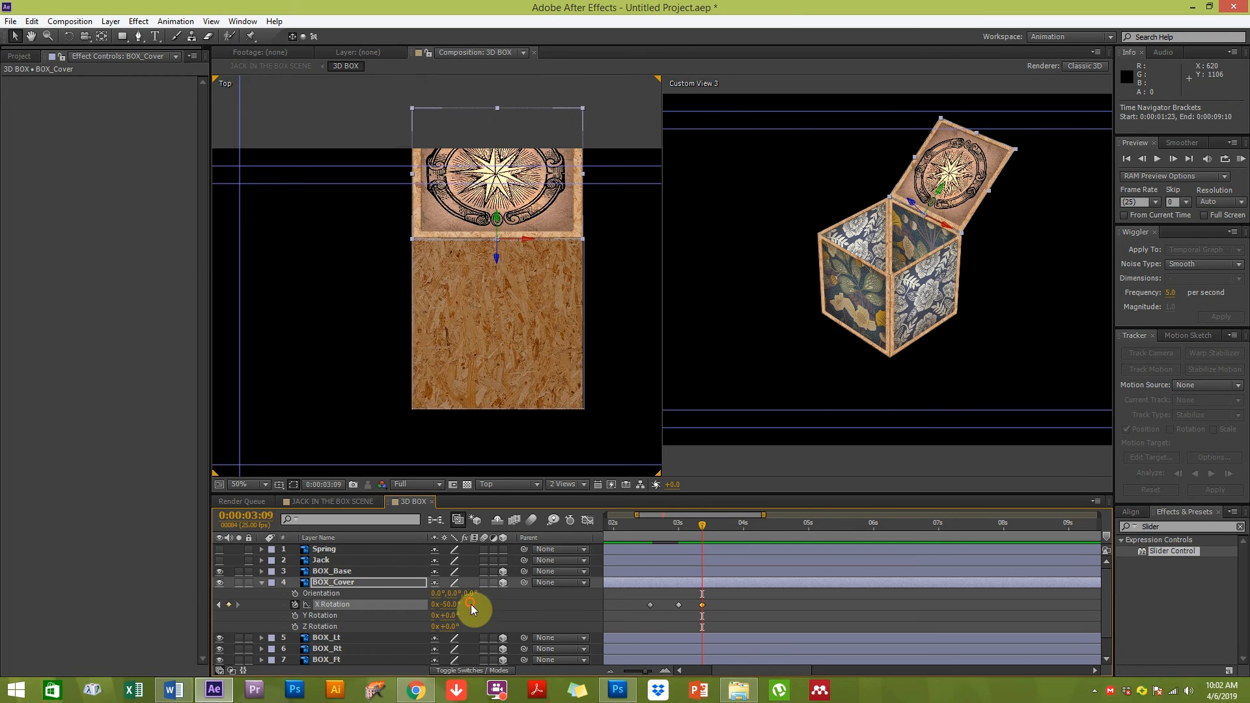
Copy the open-lid keyframe to 0:00:03:16 and set its X Rotation to -70°
left_click_drag(701, 525, 720, 525)
left_click_drag(460, 610, 440, 595)
left_click(677, 605)
key("ctrl+c")
key("ctrl+v")
left_click(448, 605)
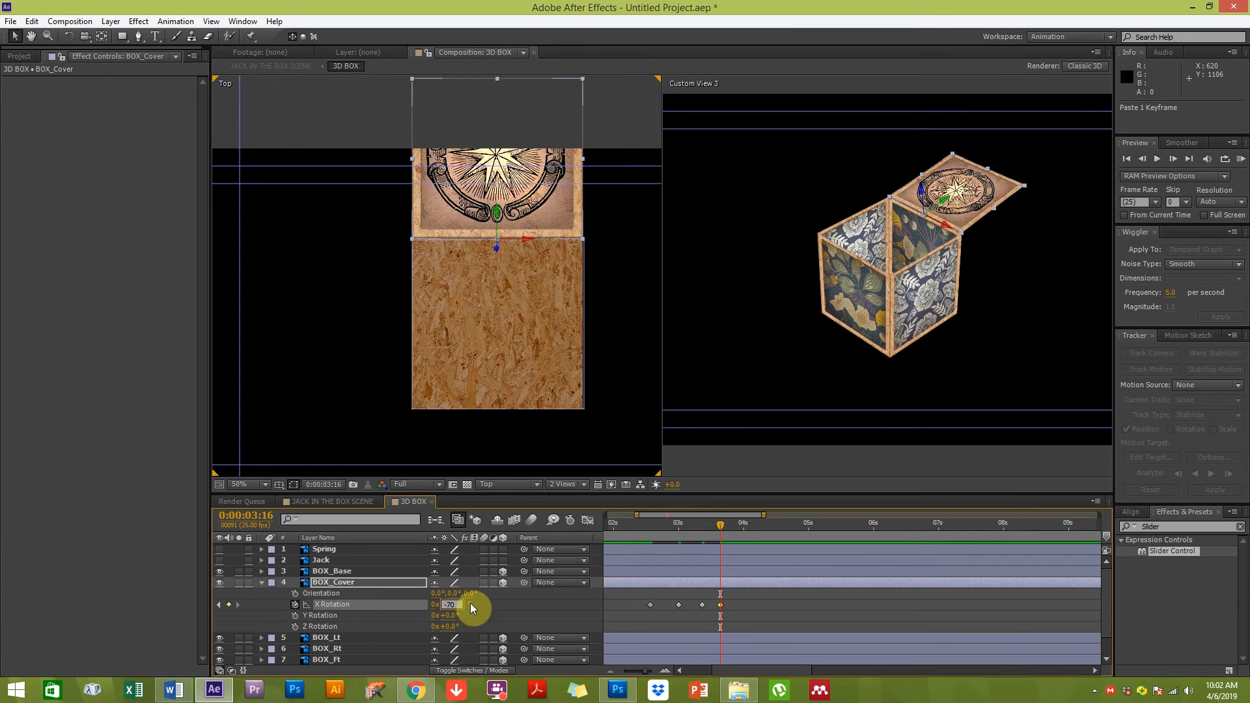
type("-70")
key("Return")
Paste another lid keyframe at 0:00:03:21 and set its X Rotation to about -63°
left_click_drag(723, 525, 733, 525)
key("ctrl+c")
key("ctrl+v")
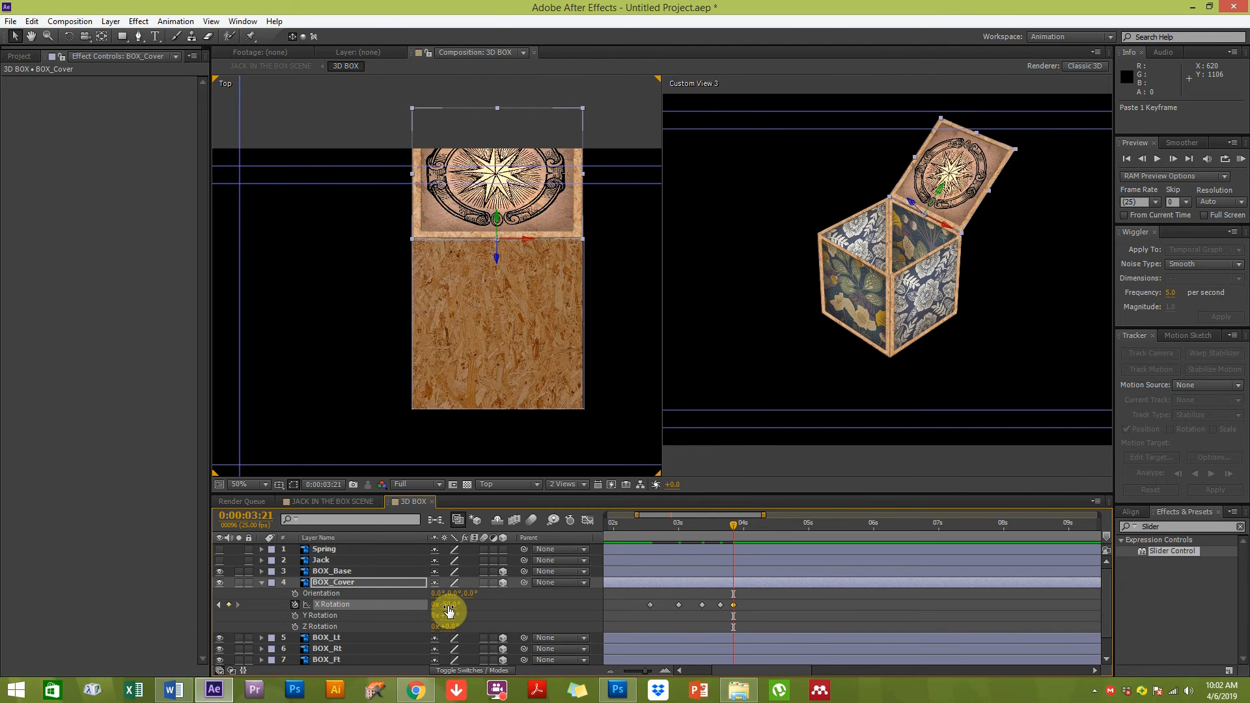
left_click_drag(448, 605, 443, 610)
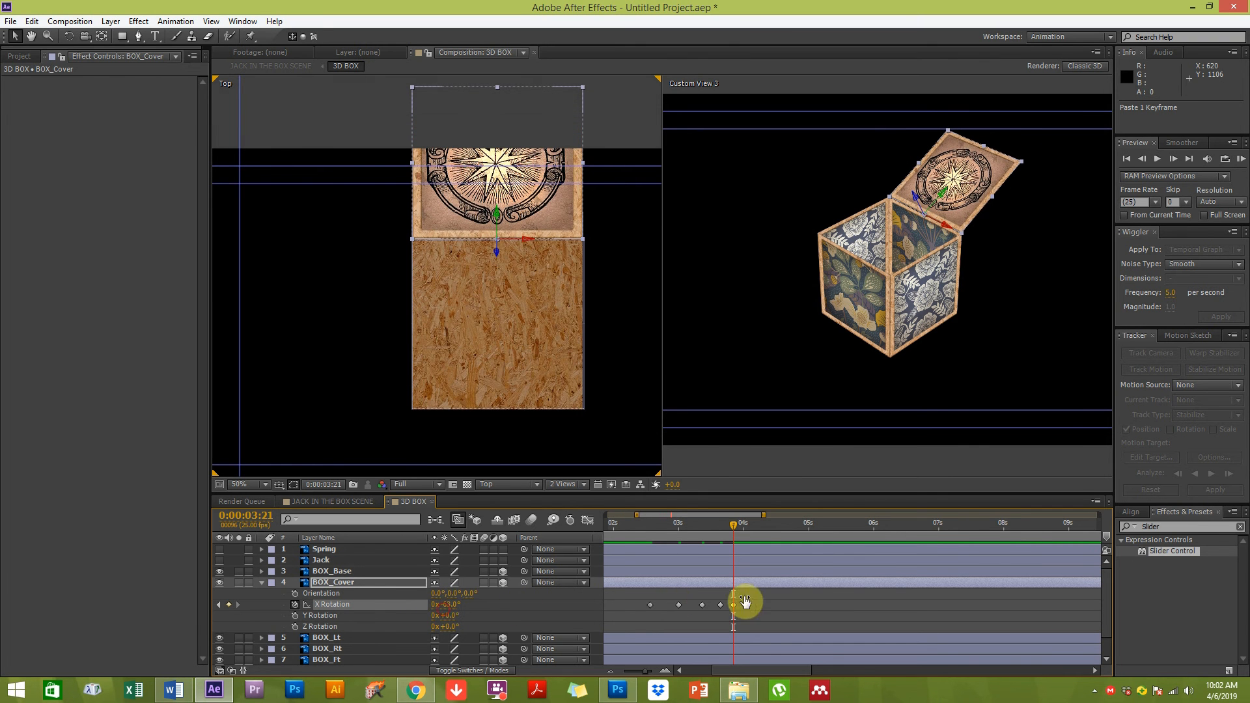
left_click(743, 591)
Retime the lid's settling keyframes, moving the last one to about 0:00:04:05 and shifting a middle one earlier
left_click_drag(652, 530, 733, 531)
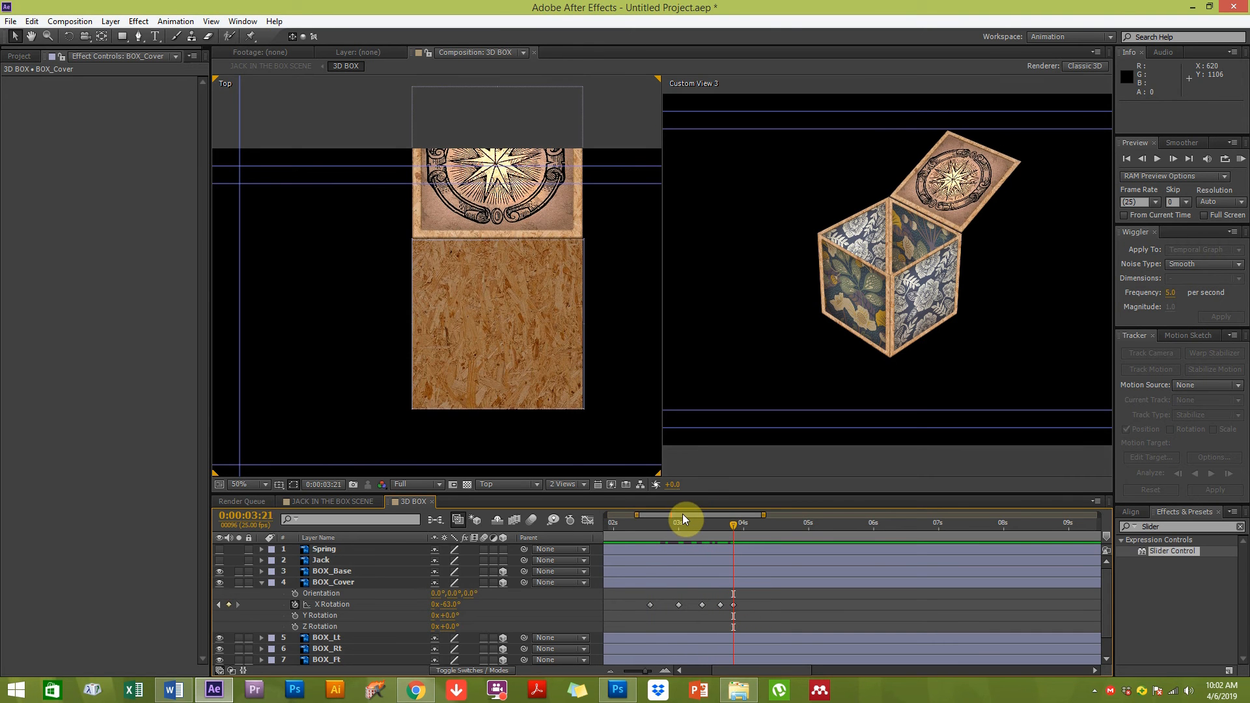
left_click(734, 606)
left_click_drag(735, 605, 756, 604)
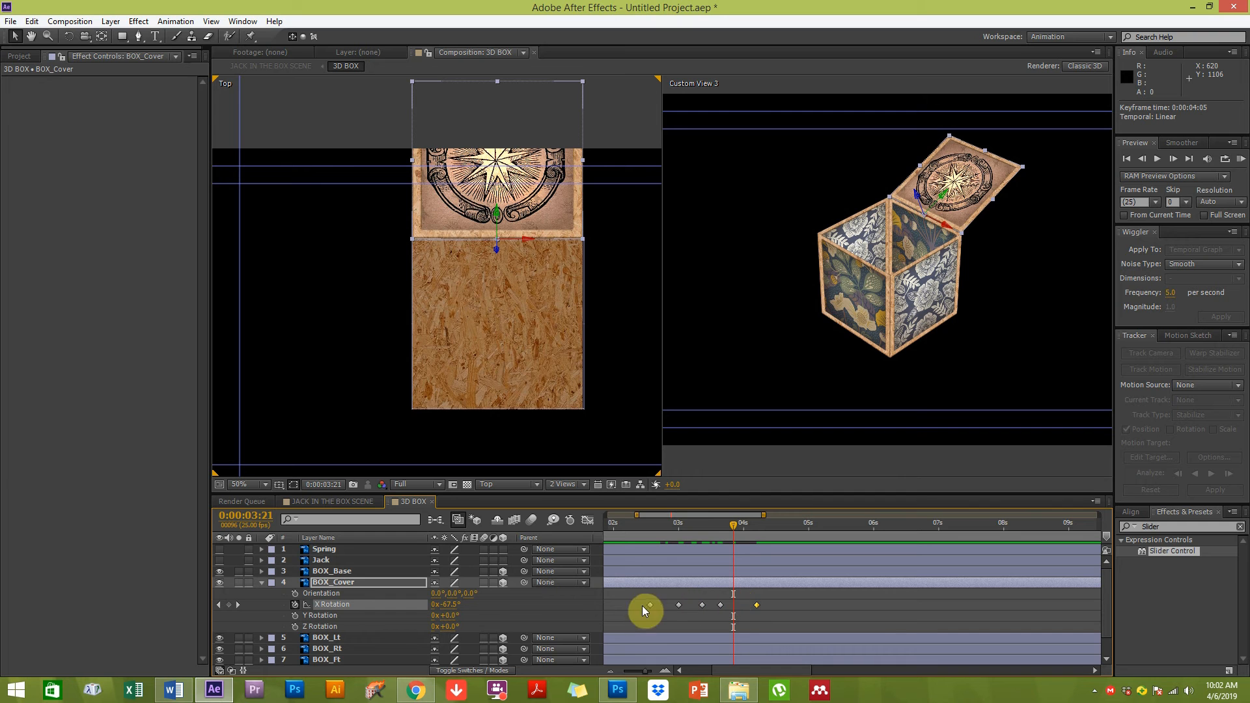
left_click_drag(646, 526, 666, 520)
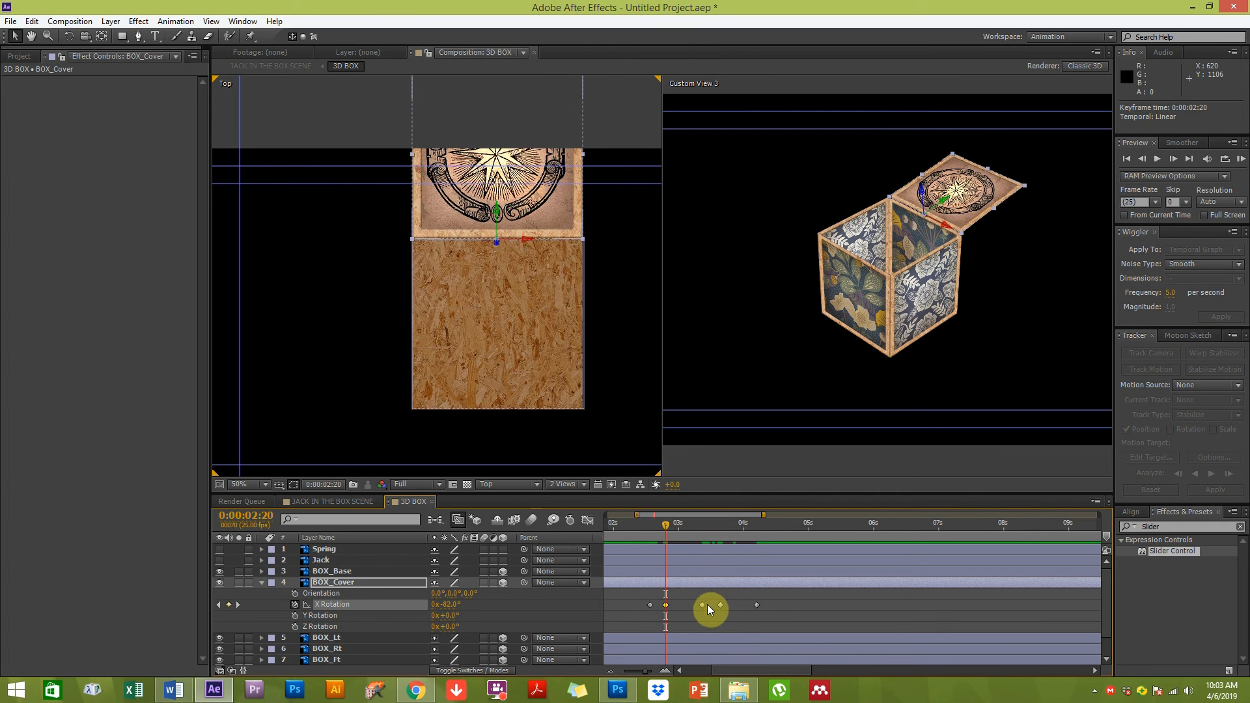
left_click_drag(721, 605, 710, 606)
left_click(734, 606)
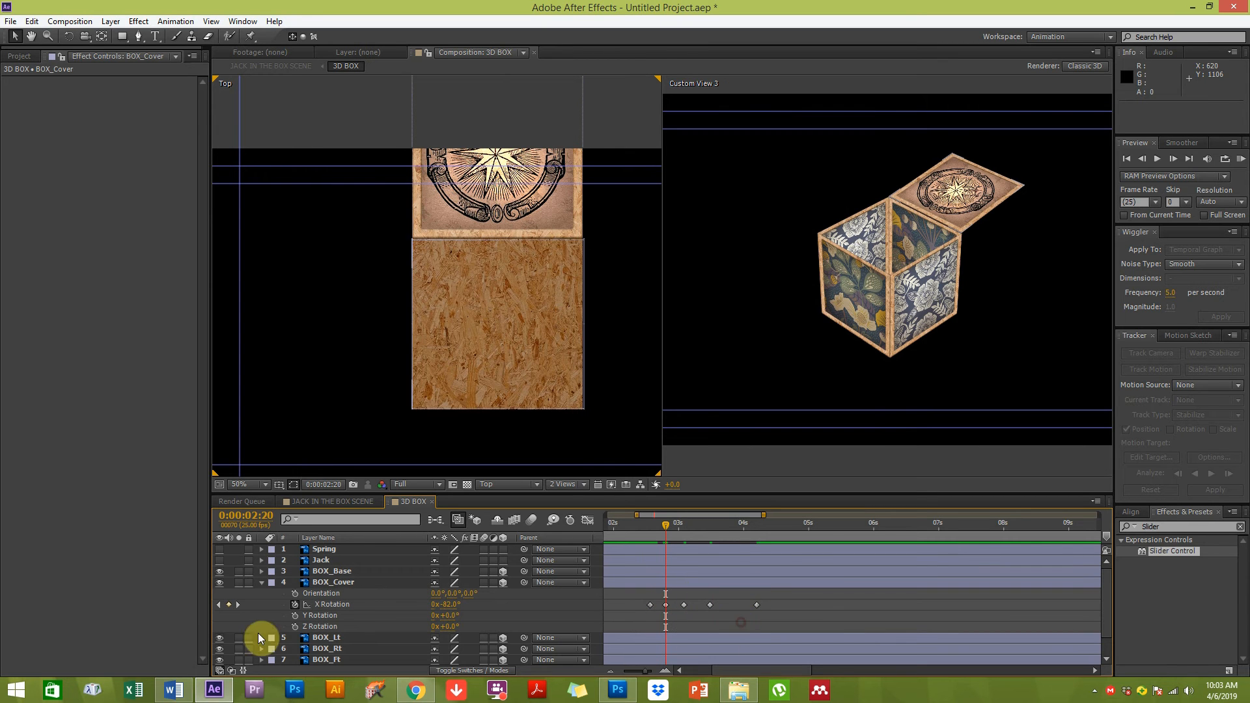
Adjust the lid's X Rotation keyframes in the Graph Editor, then return to the layer bar view
left_click(588, 521)
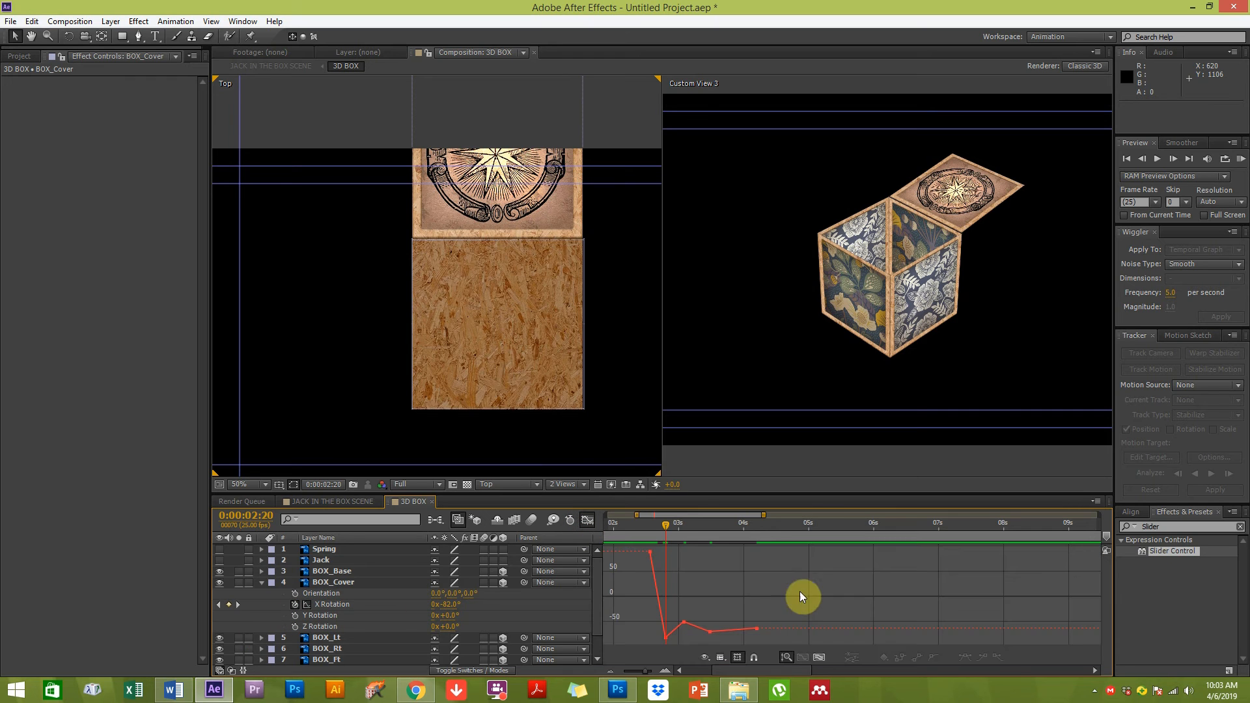
left_click_drag(636, 545, 1037, 640)
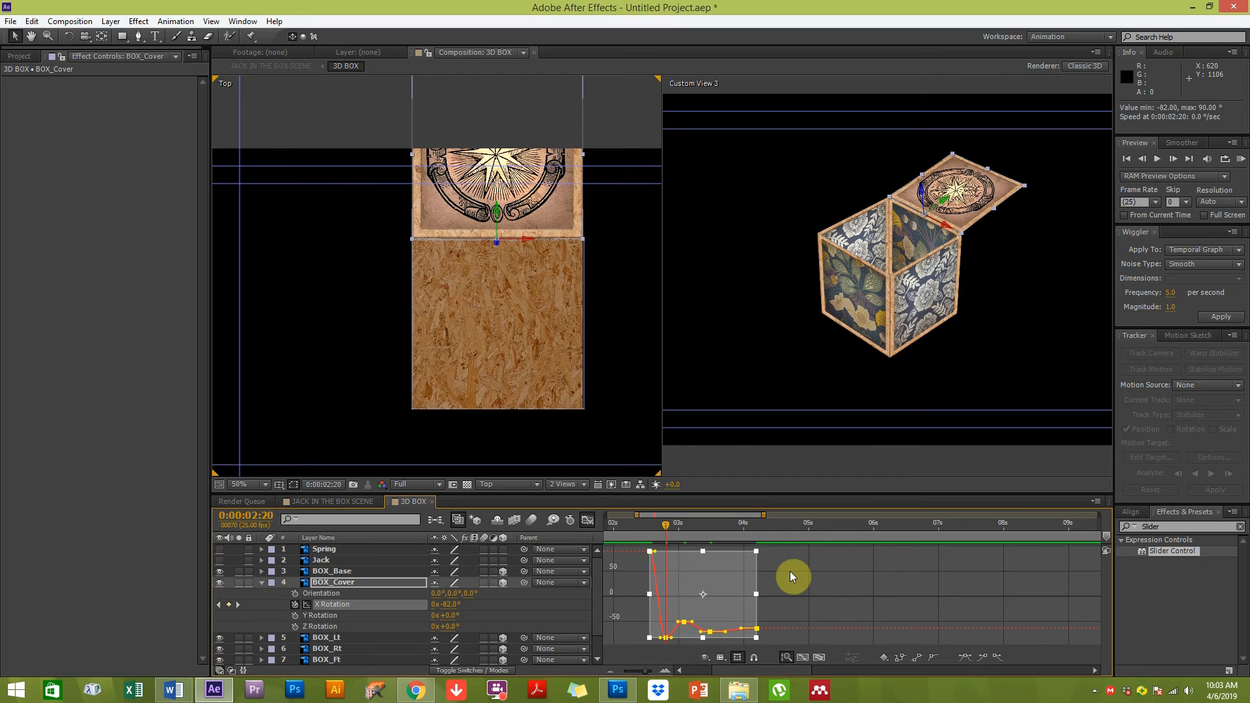
key("equal")
left_click_drag(645, 553, 652, 552)
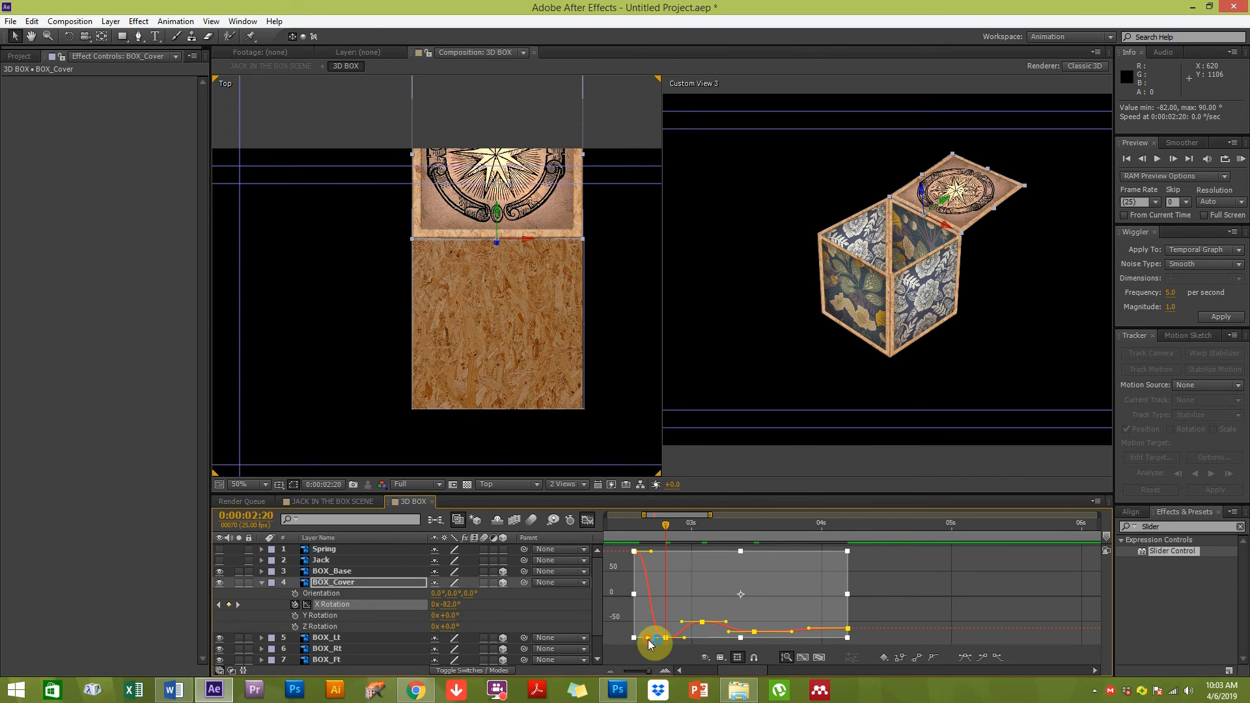
left_click(659, 583)
key("shift+F3")
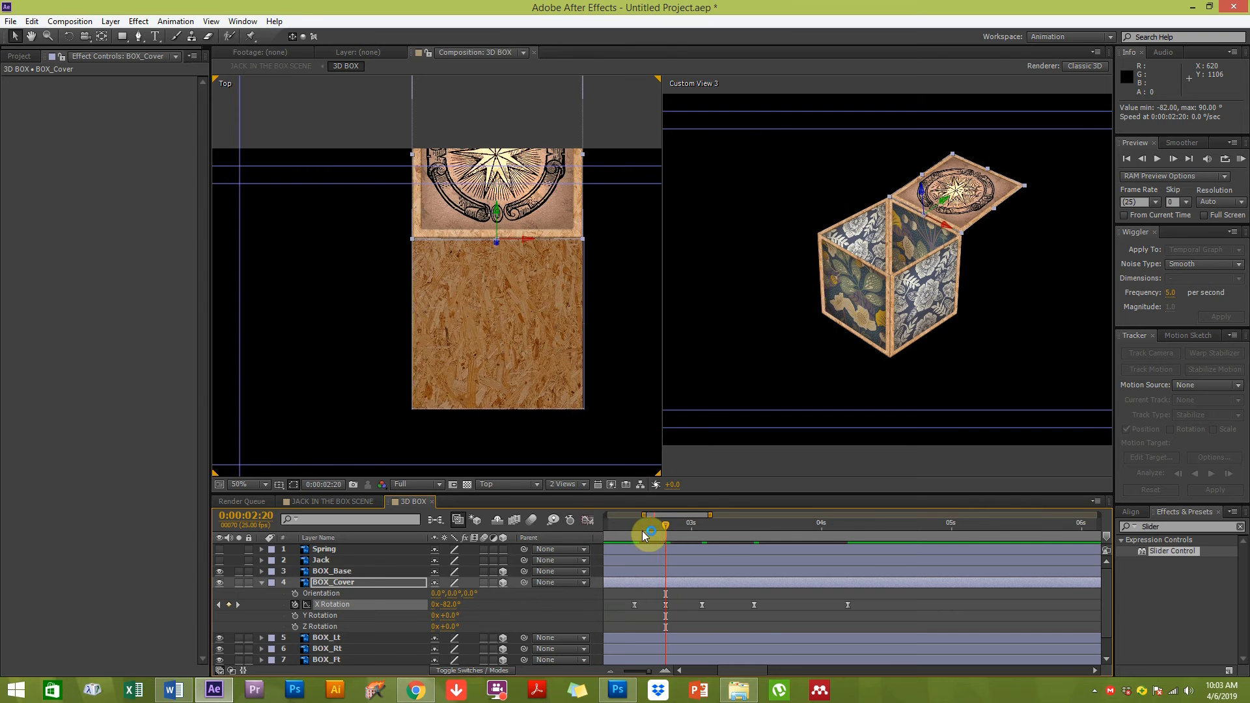
RAM-preview the lid opening animation from 0:00:02:14
left_click(634, 533)
left_click(1240, 160)
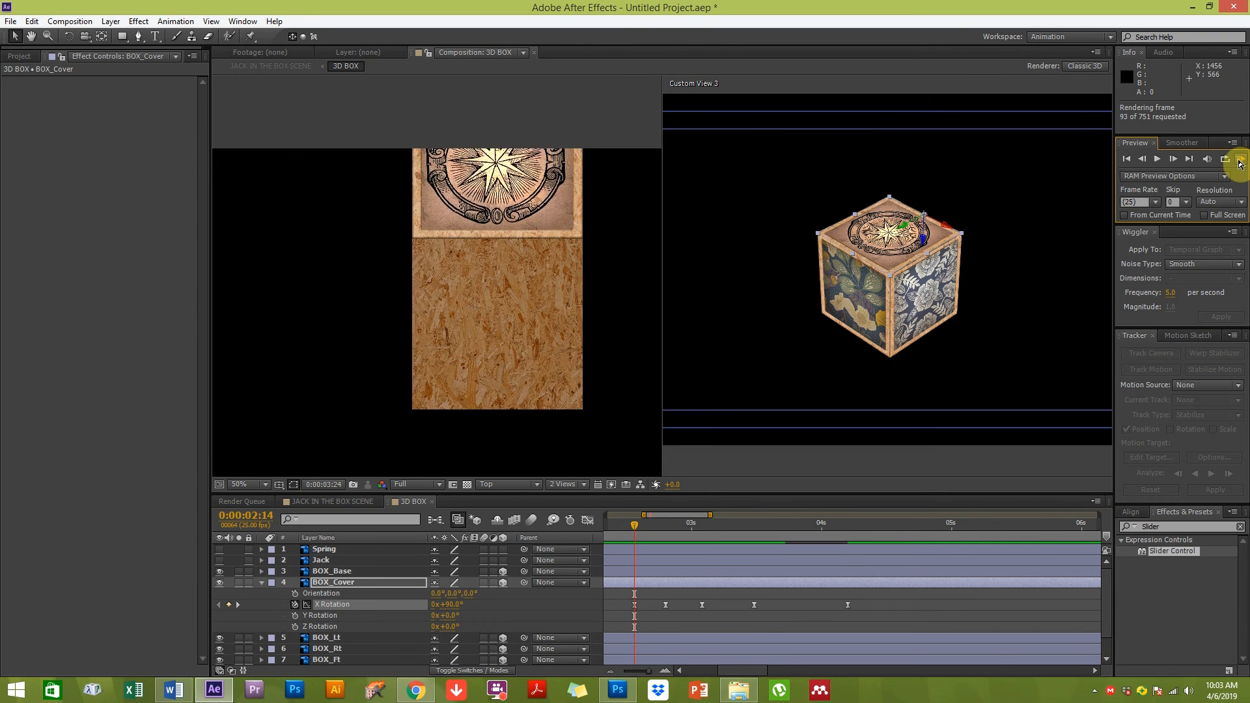
left_click(821, 278)
left_click(722, 419)
left_click(737, 339)
left_click(1241, 159)
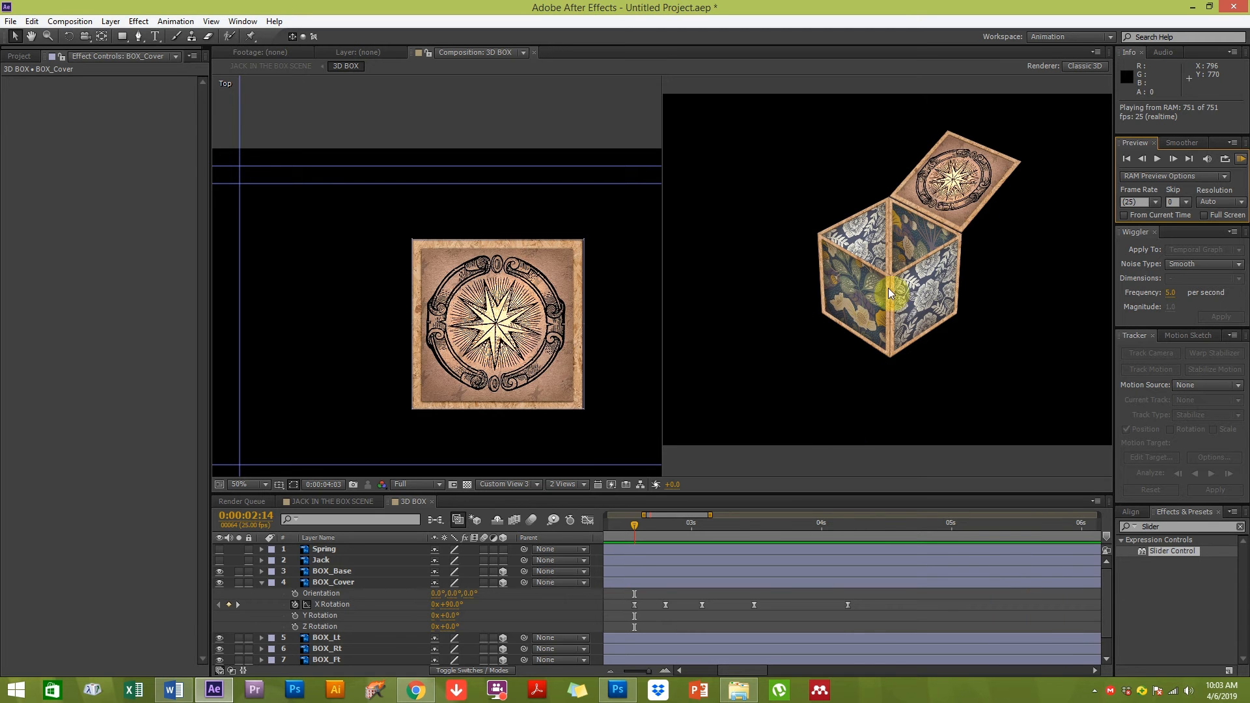
Trim the work area to around the lid animation and RAM-preview it
left_click(859, 437)
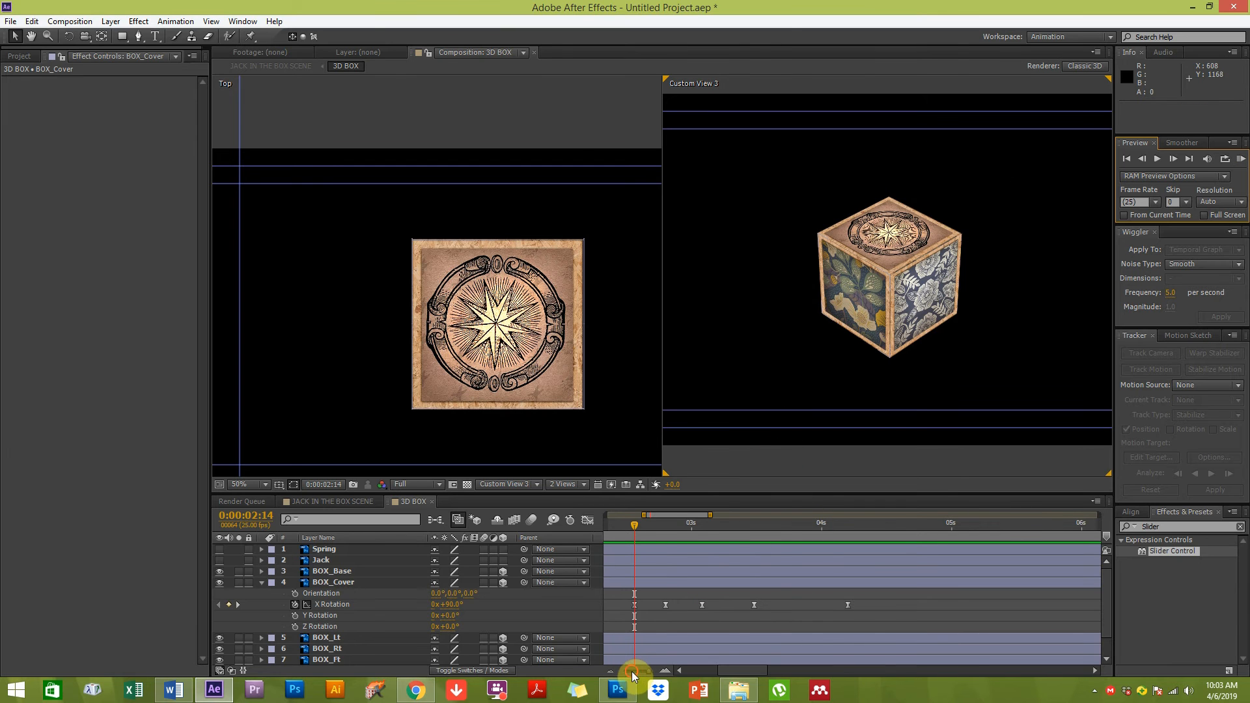
left_click_drag(635, 676, 622, 674)
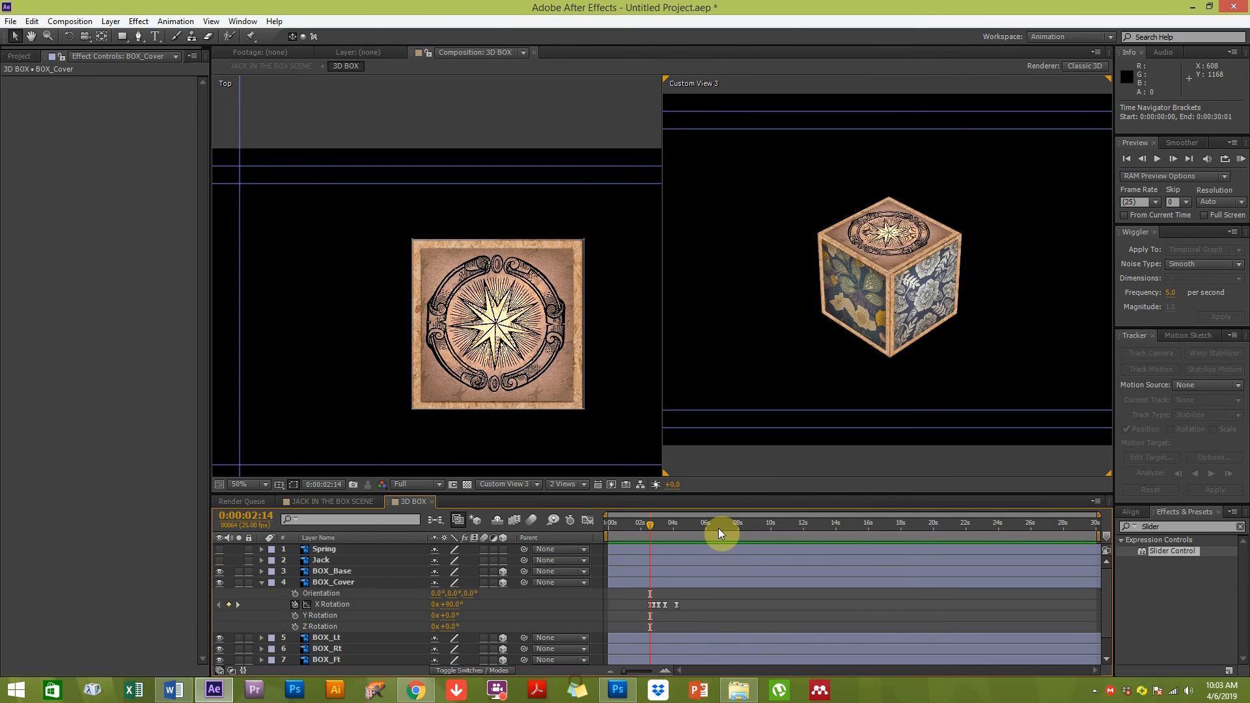
left_click(718, 528)
left_click_drag(1095, 534, 705, 535)
left_click_drag(606, 535, 629, 536)
left_click(1240, 159)
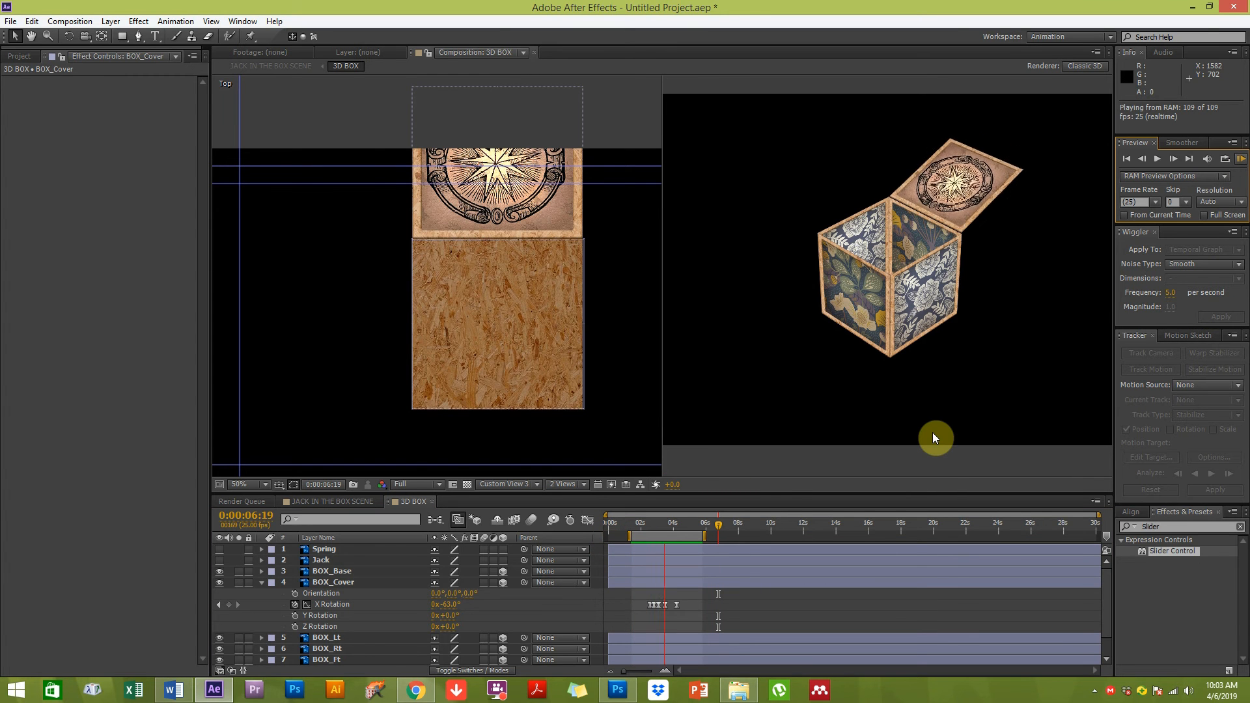
Add a BOX_Cover X Rotation keyframe of -70° at 0:00:05:06
key("space")
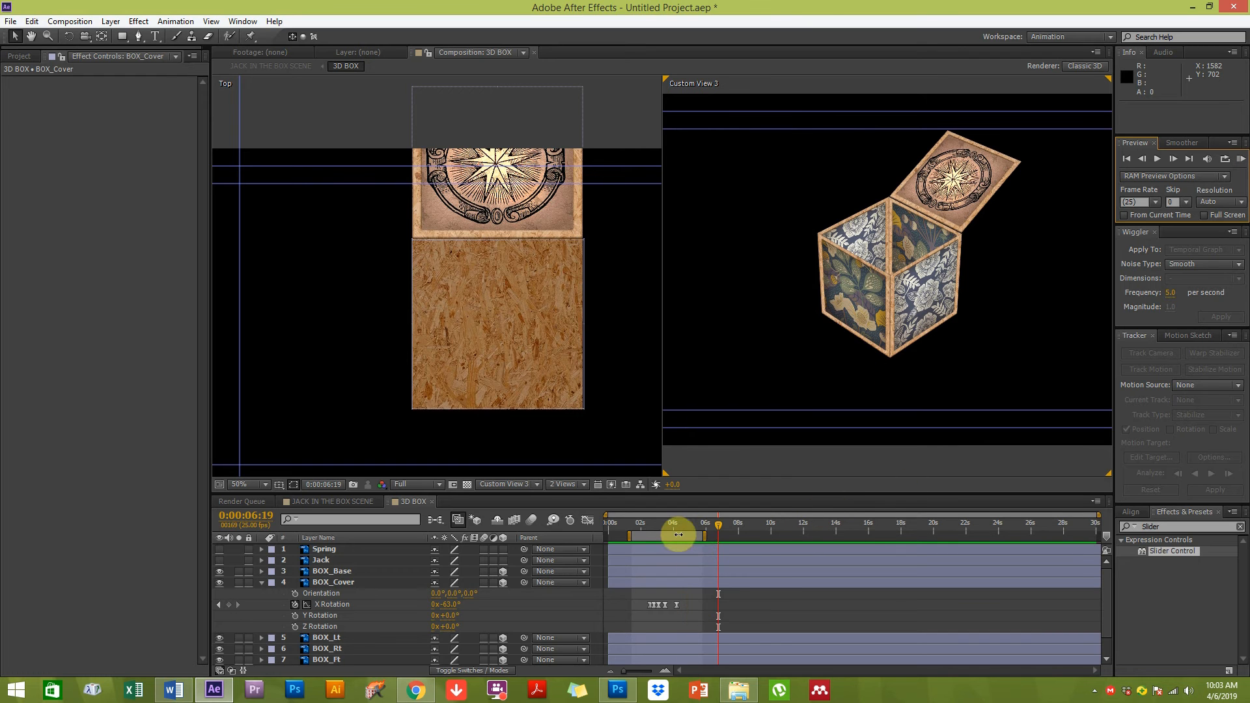
left_click(679, 526)
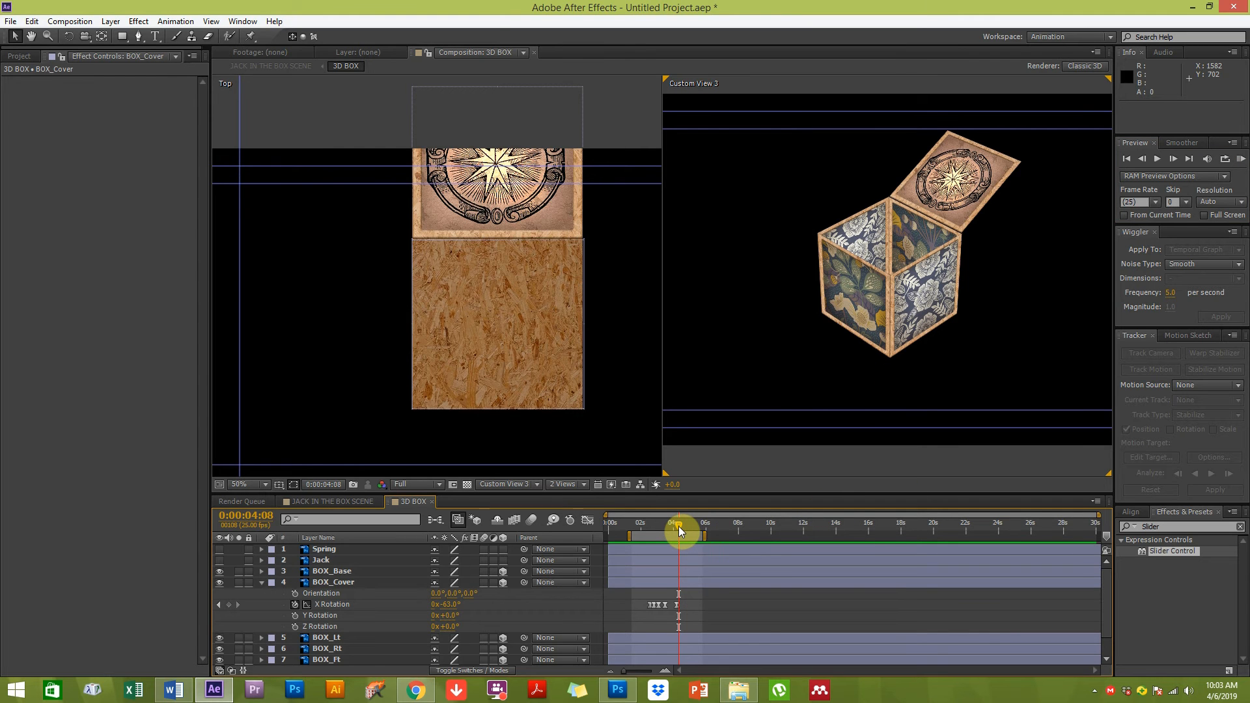
key("equal")
left_click_drag(679, 527, 738, 525)
left_click_drag(626, 523, 737, 523)
left_click_drag(451, 604, 446, 604)
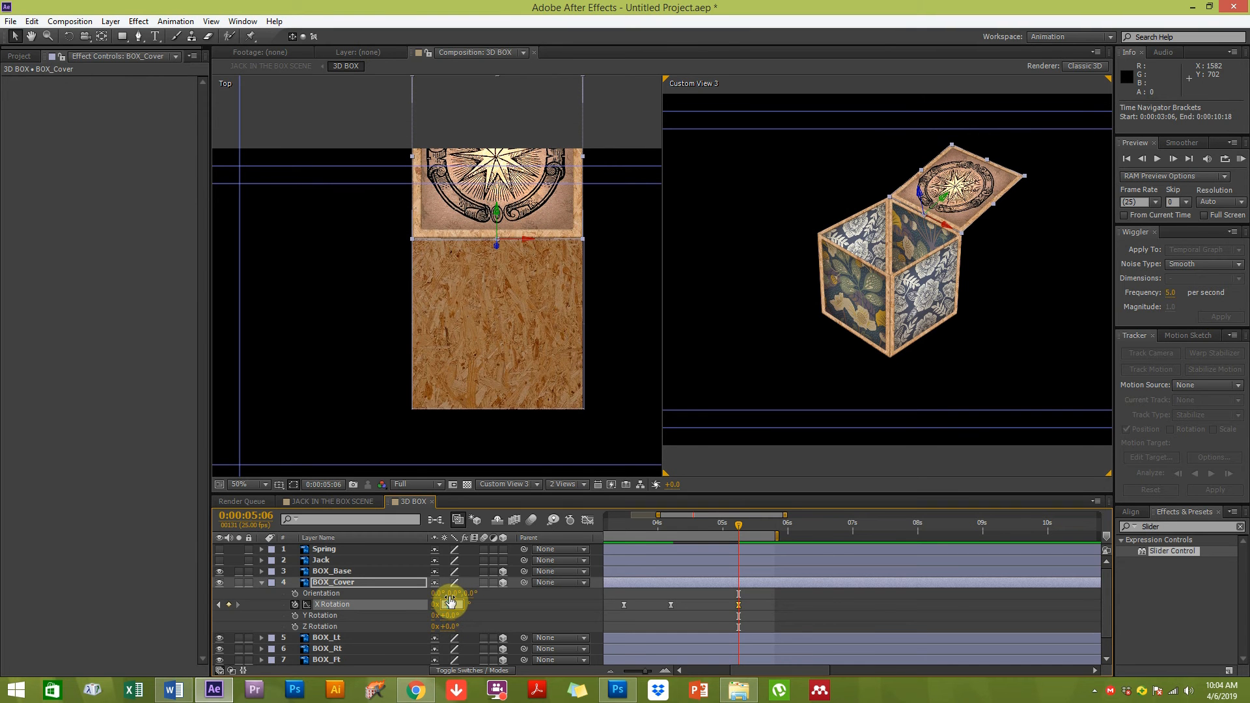
type("-70")
key("Return")
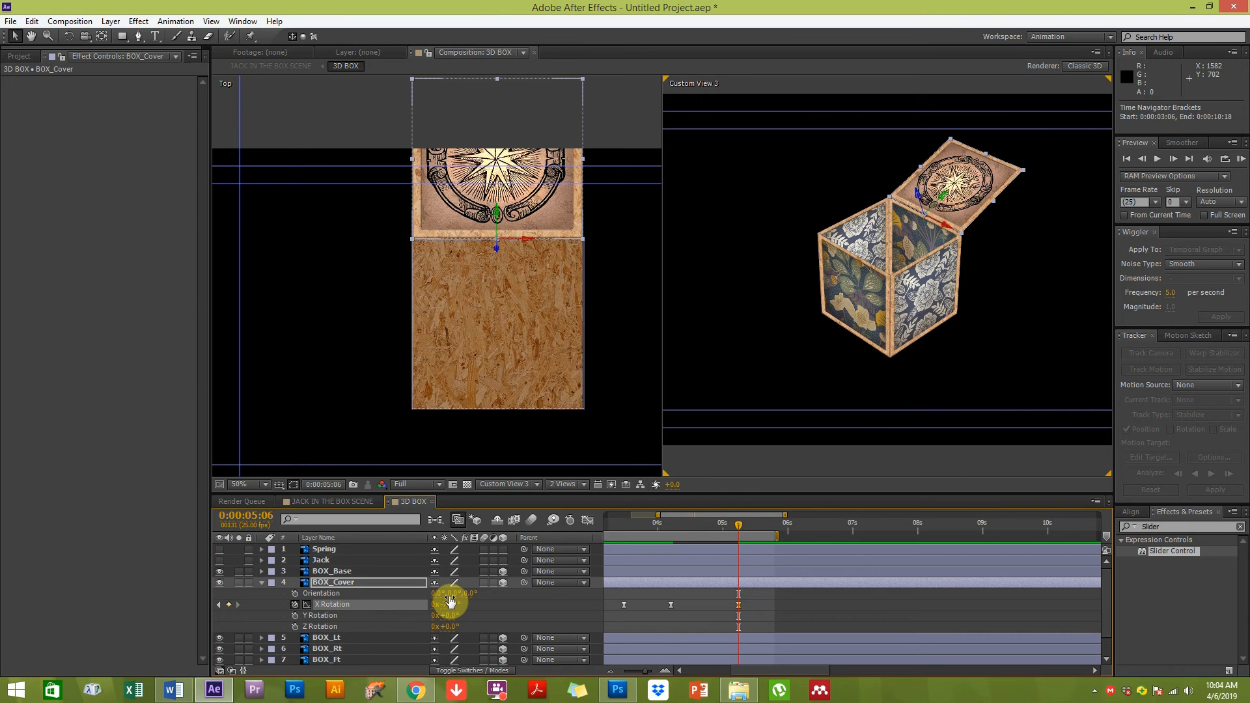
Scrub through the lid animation in the 3D BOX and JACK IN THE BOX SCENE compositions
left_click(731, 596)
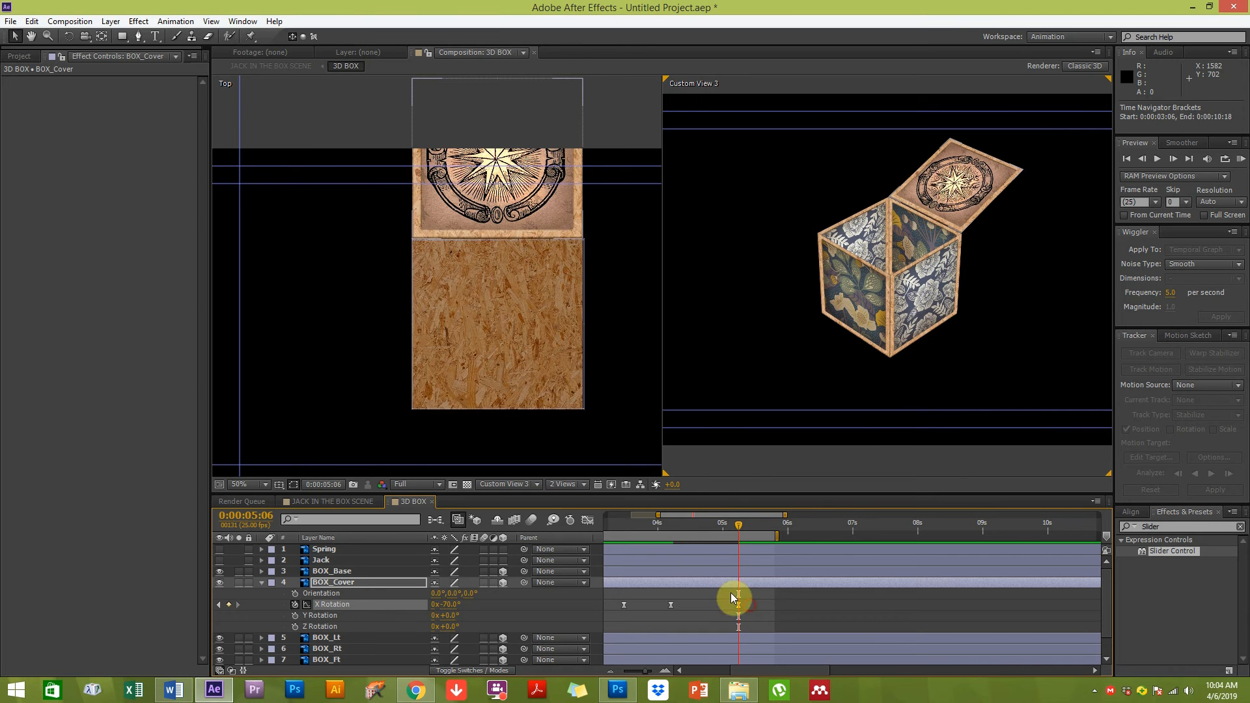
left_click(632, 524)
left_click_drag(632, 524, 723, 522)
left_click(335, 377)
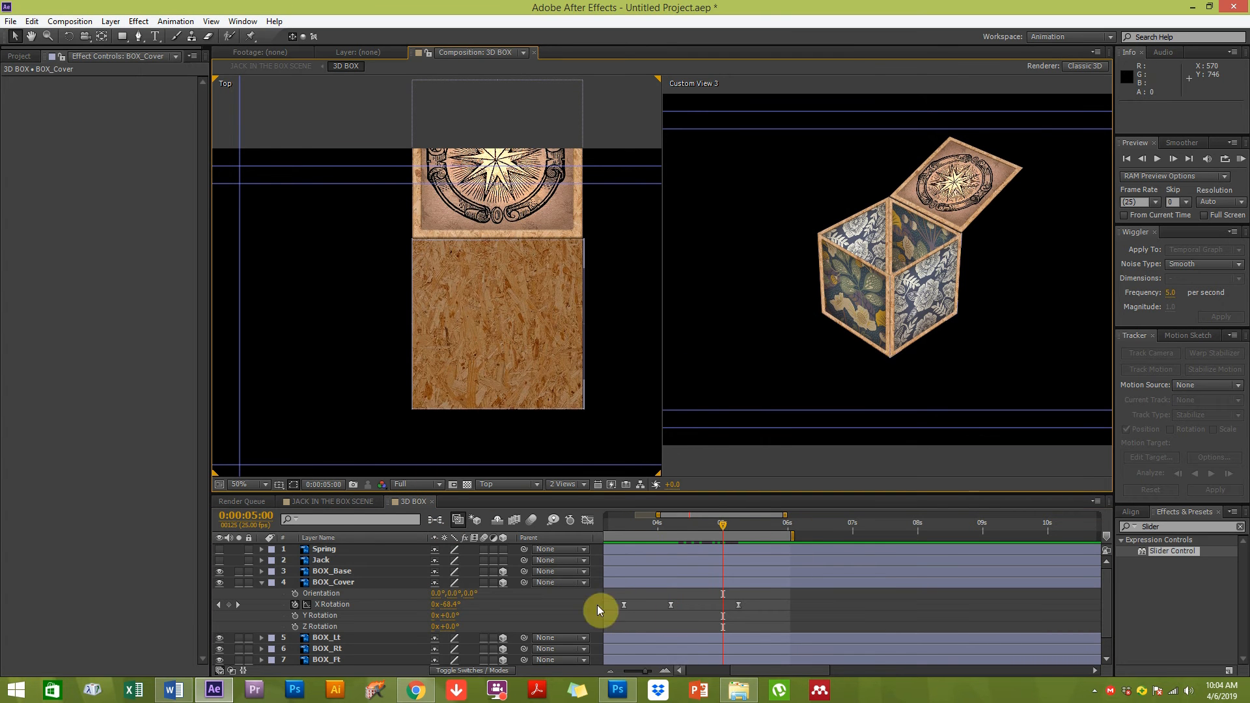
left_click(332, 502)
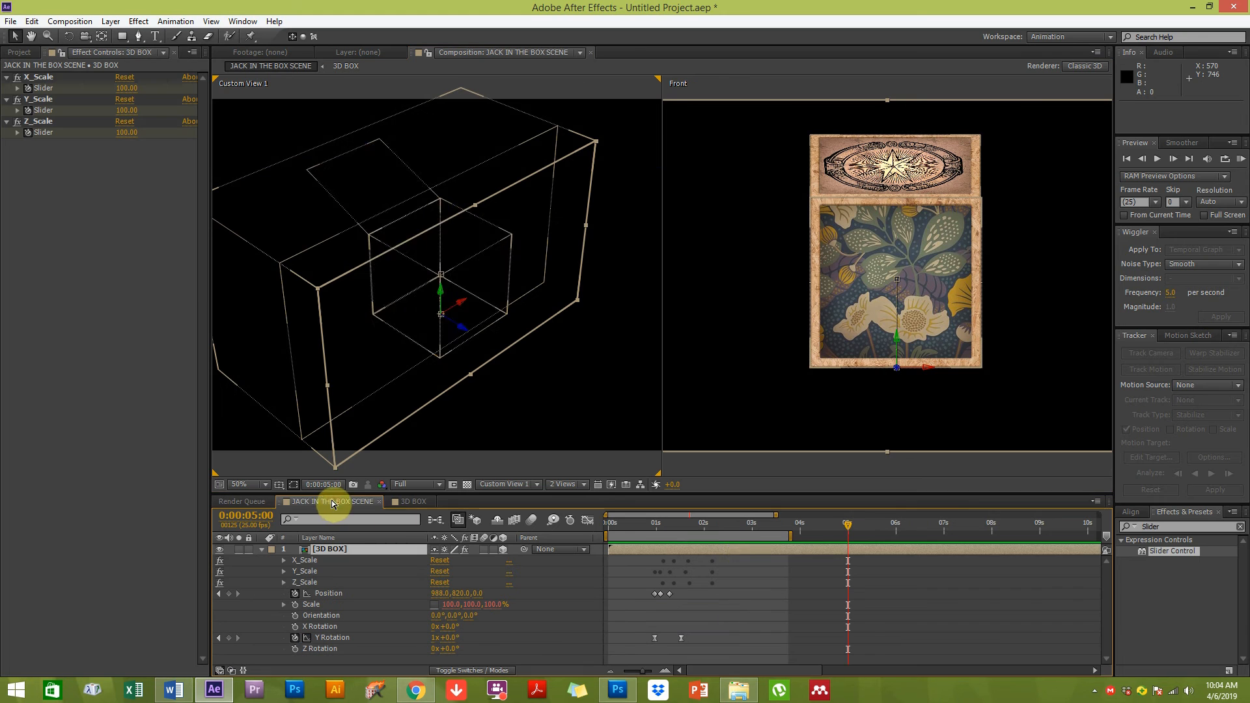
left_click(655, 525)
left_click_drag(682, 525, 776, 522)
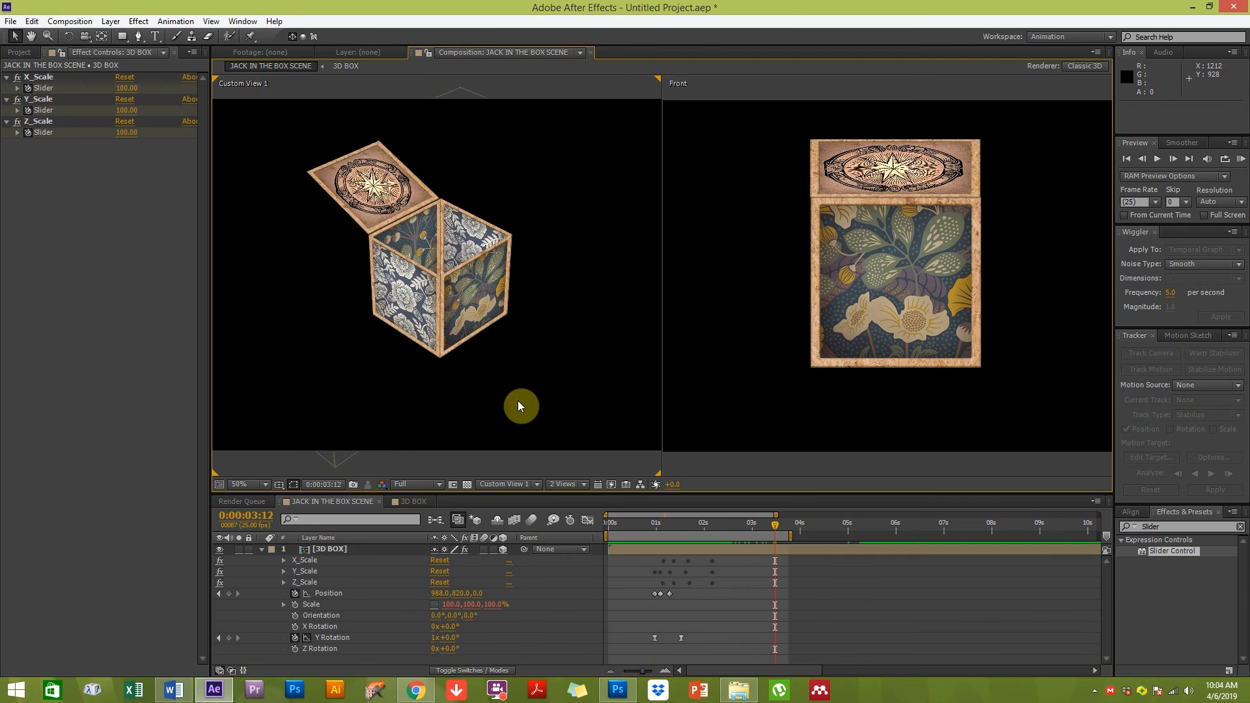
scroll(455, 380, "down", 1)
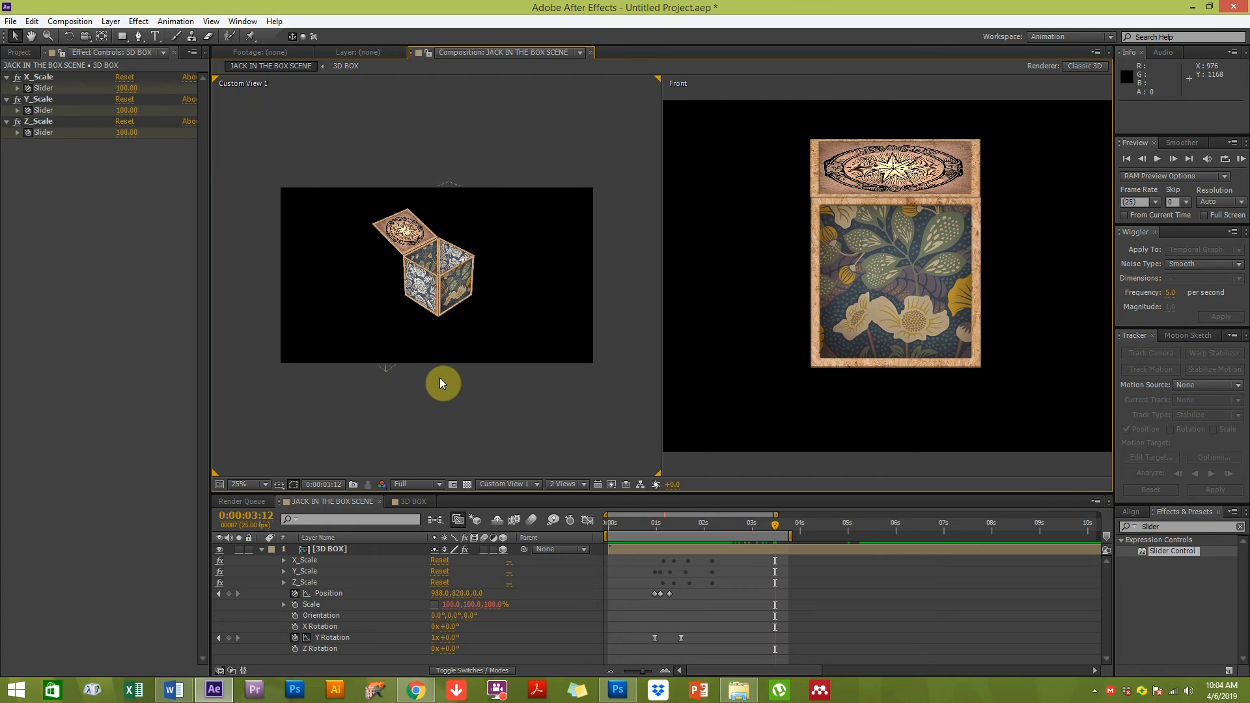
left_click(262, 549)
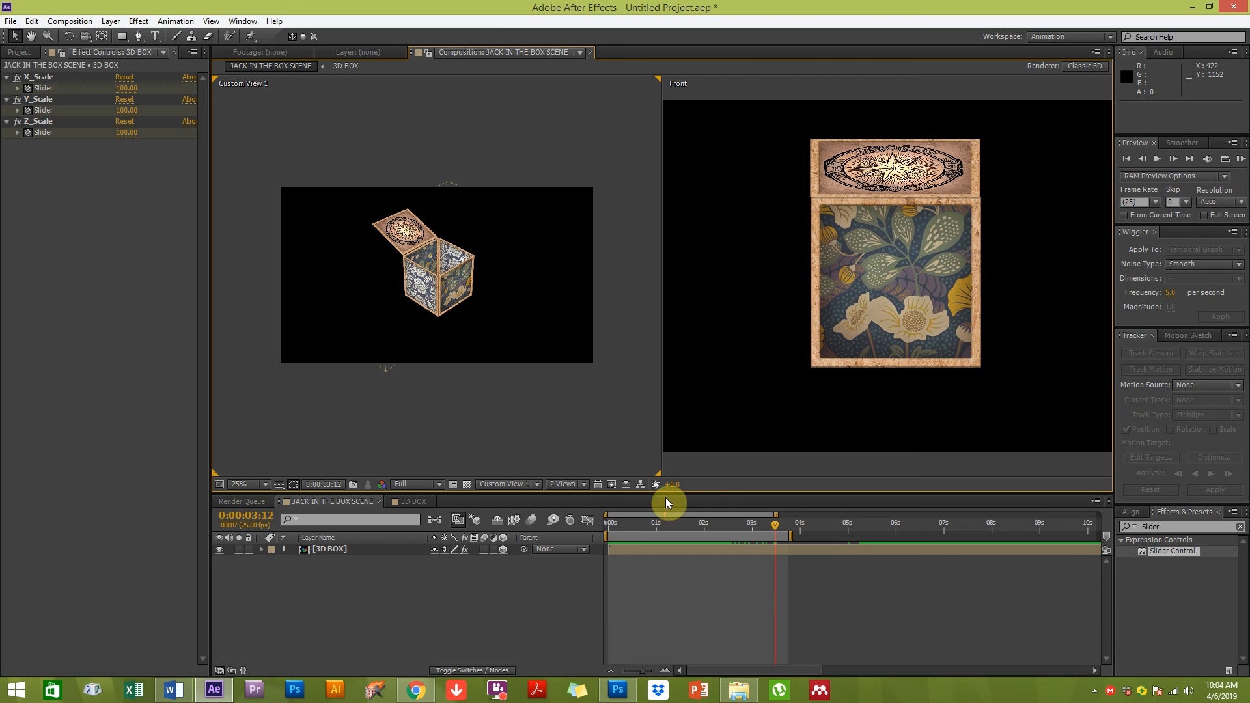
left_click(413, 504)
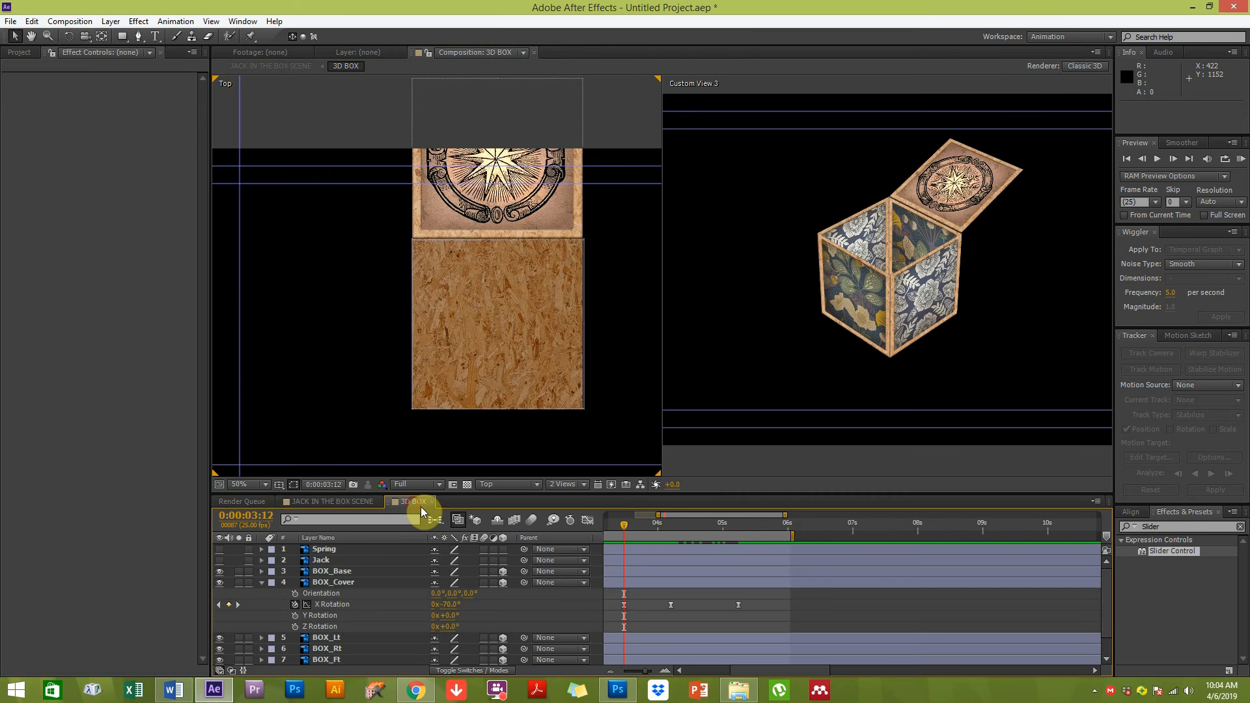
left_click_drag(642, 523, 684, 521)
Turn on visibility of the Jack and Spring layers in the 3D BOX composition
left_click(80, 137)
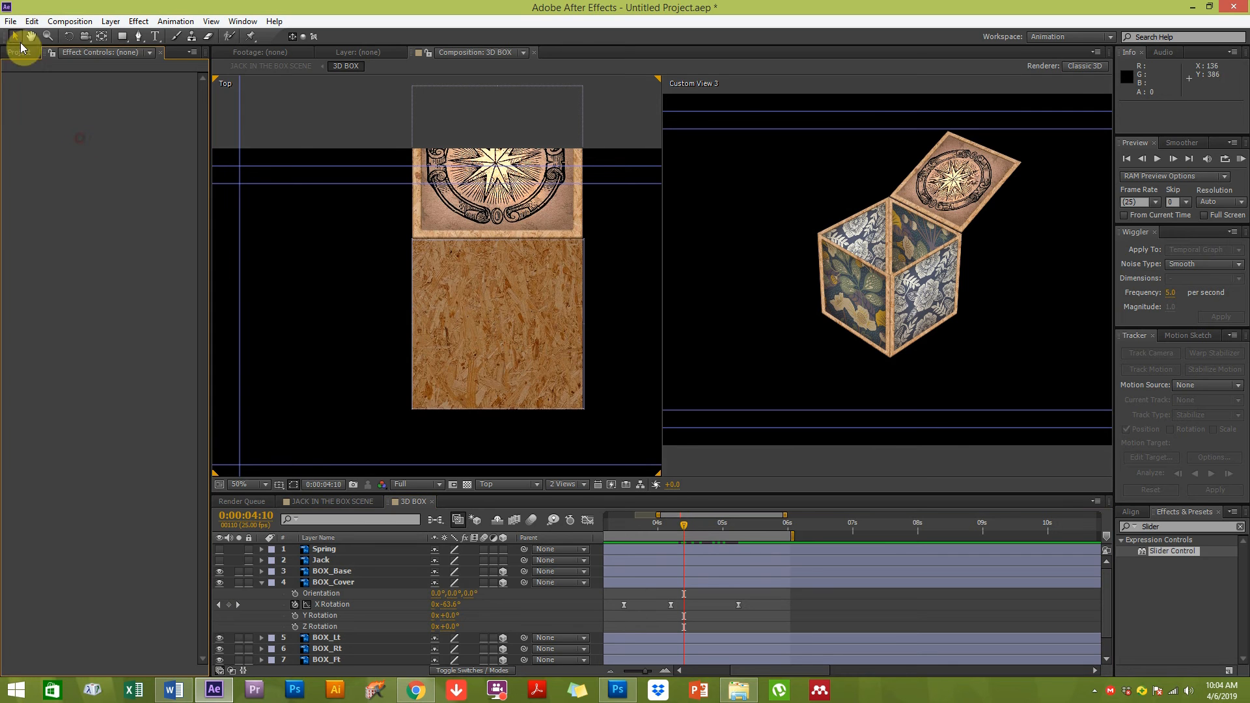
left_click(218, 558)
left_click(218, 549)
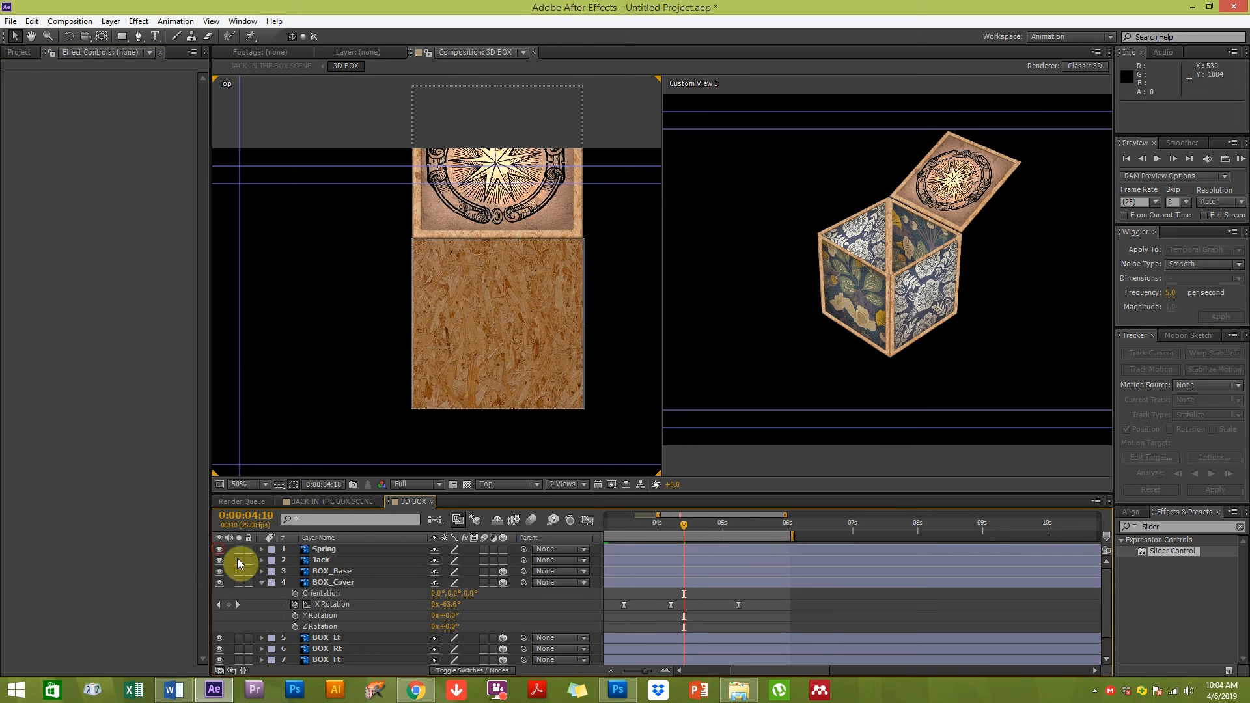
Collapse the lid's properties and turn the Jack and Spring layers into 3D layers
left_click(330, 564)
left_click(262, 582)
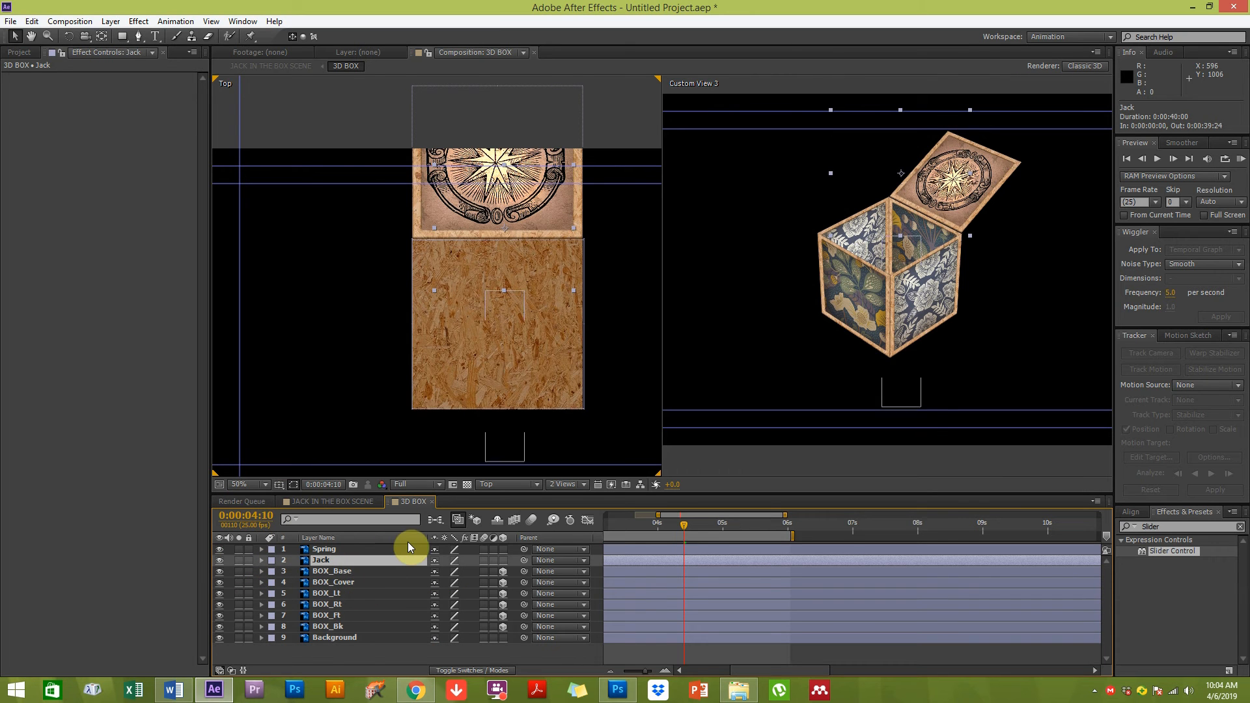
left_click(504, 561)
left_click(504, 551)
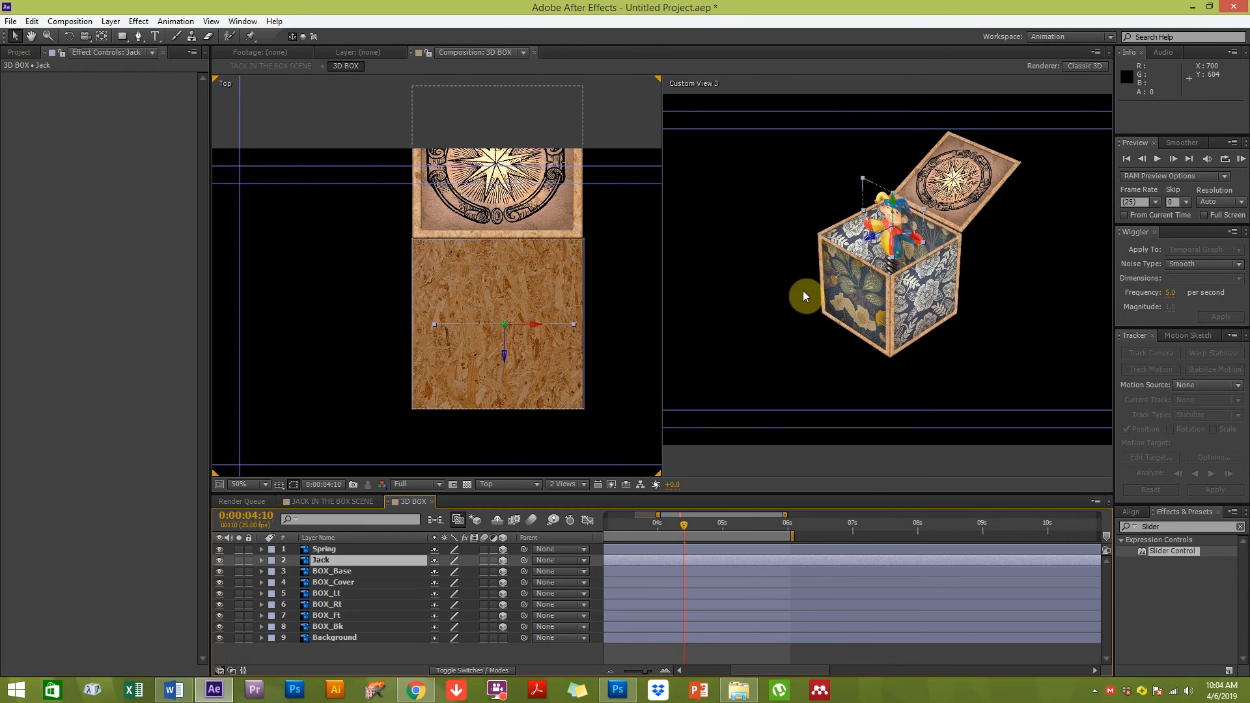
In the Front view, move the Spring's anchor point to its bottom and the Jack's anchor point to its base
left_click(784, 354)
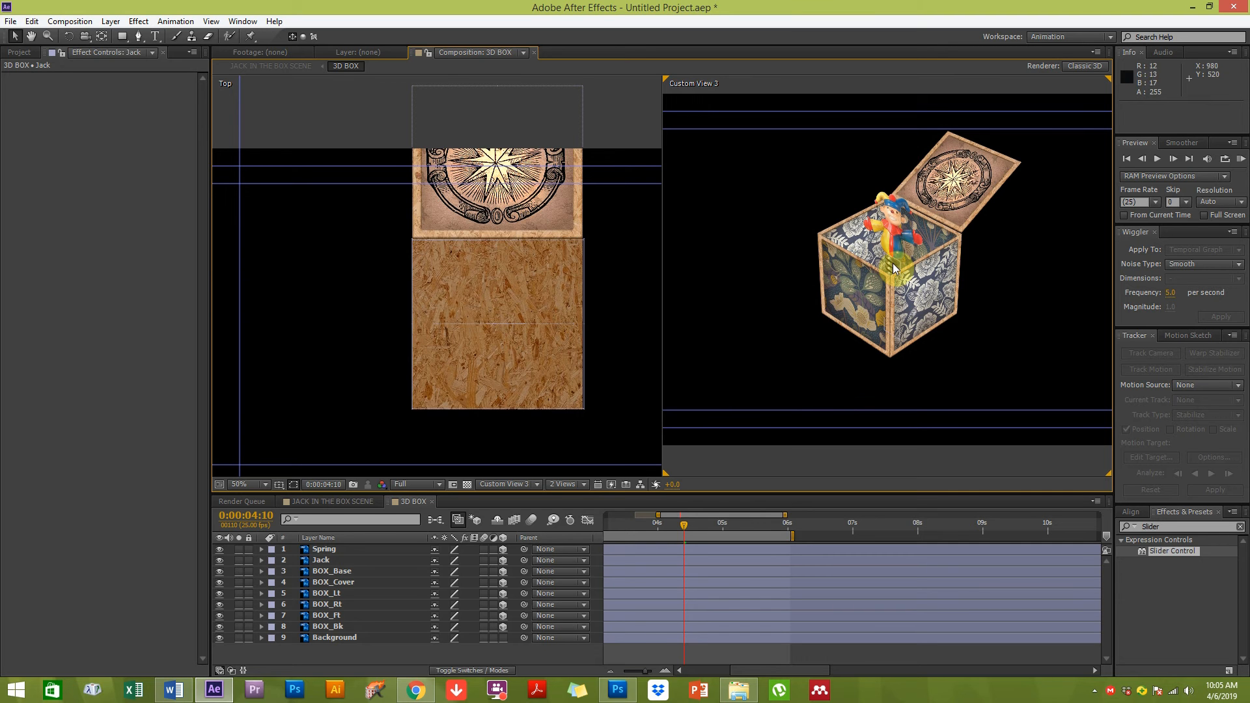
left_click(329, 571)
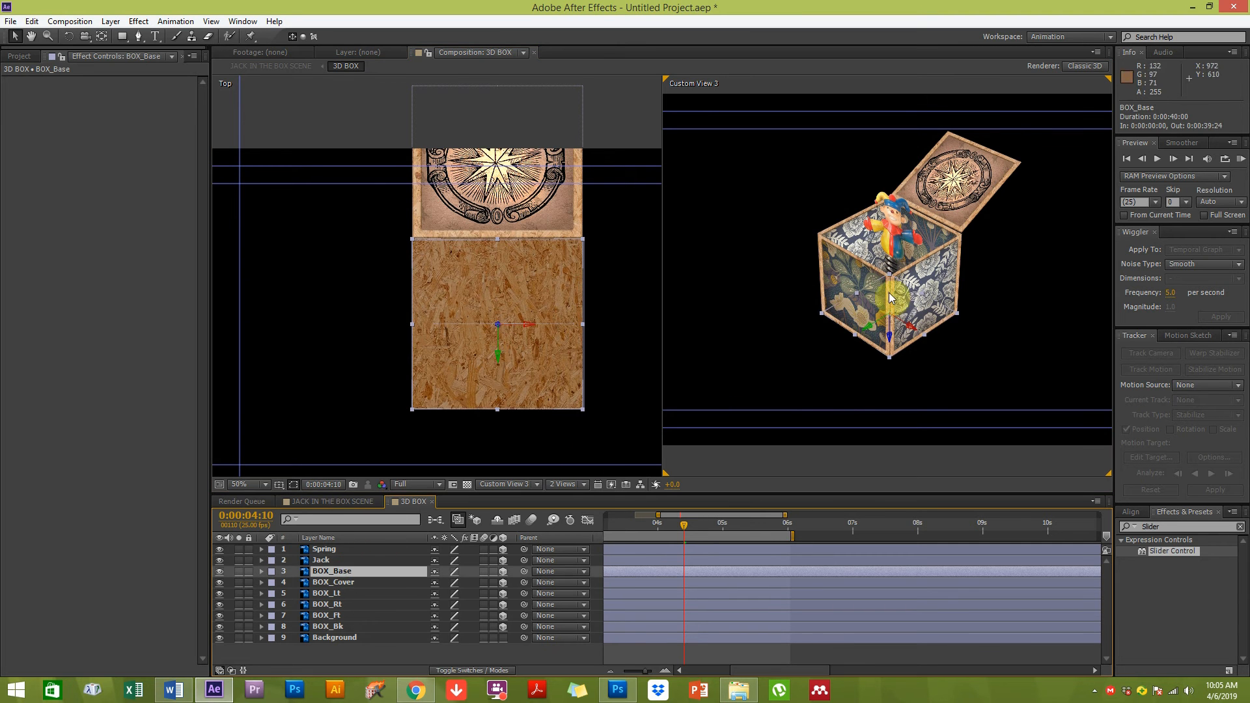
left_click(333, 561)
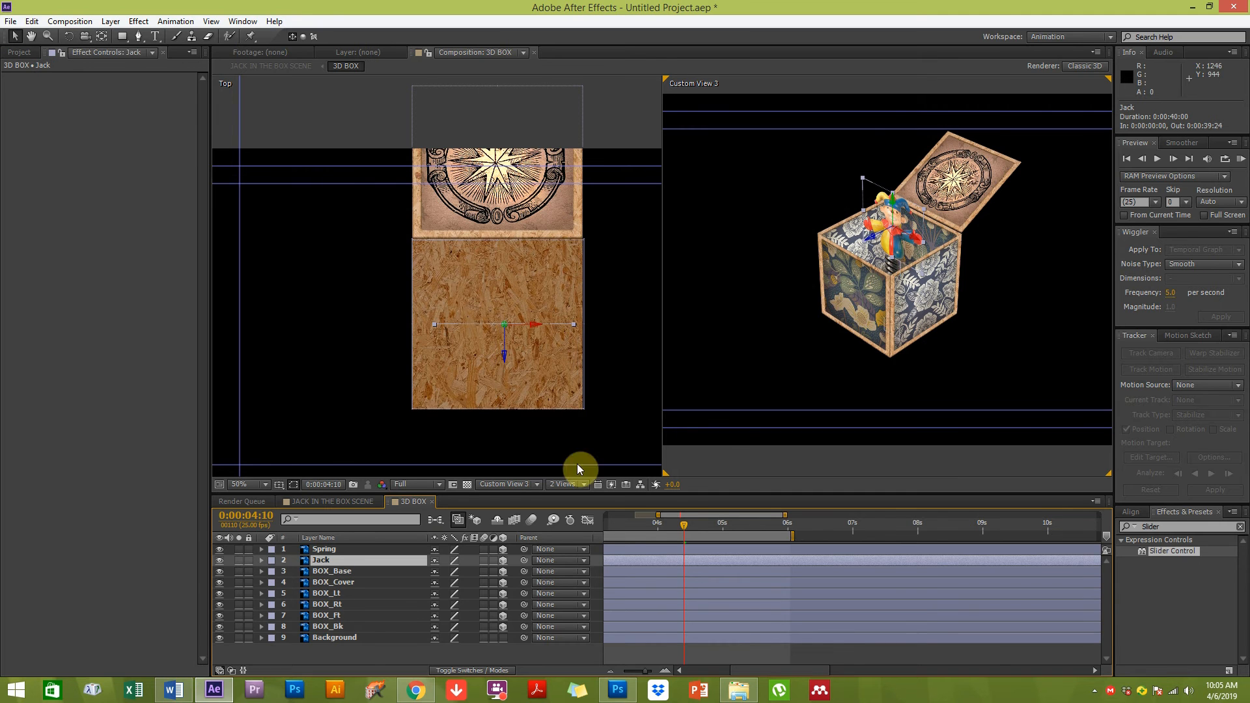
left_click(831, 385)
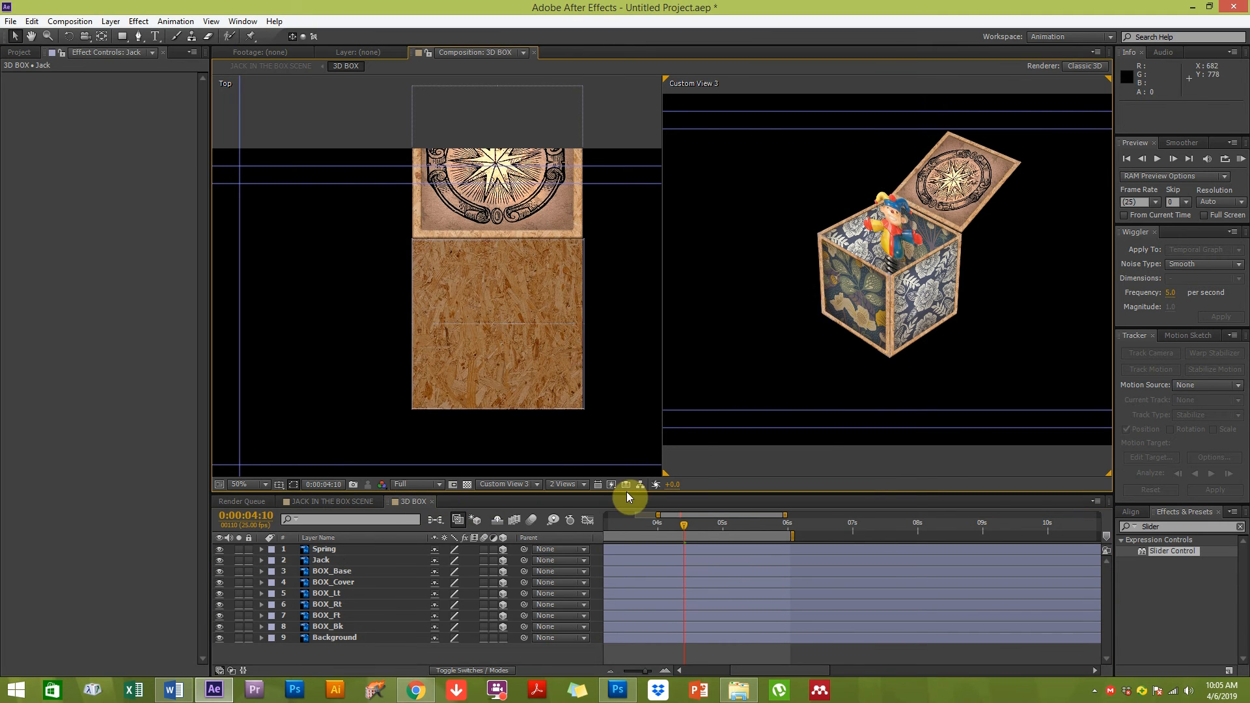
key("h")
left_click_drag(491, 271, 452, 324)
key("v")
left_click(330, 561)
left_click(329, 550, "shift")
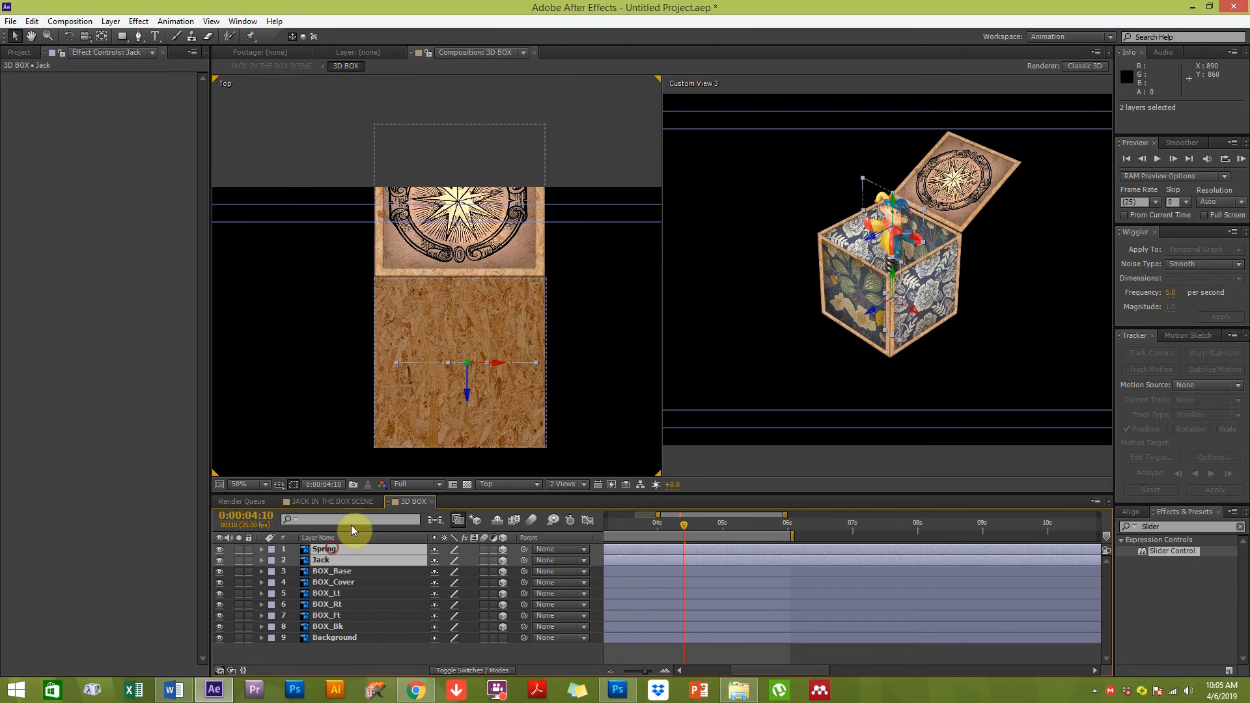
left_click(497, 485)
left_click(518, 520)
key("h")
left_click_drag(472, 354, 399, 298)
key("v")
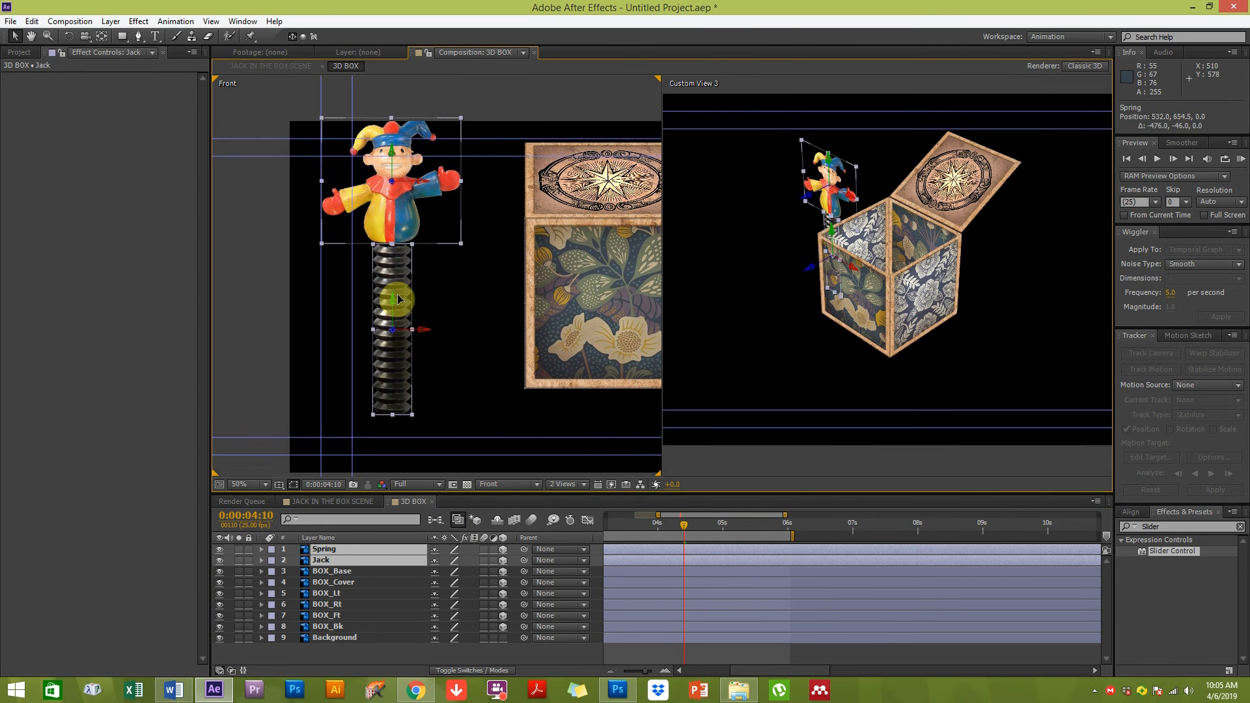
left_click(455, 354)
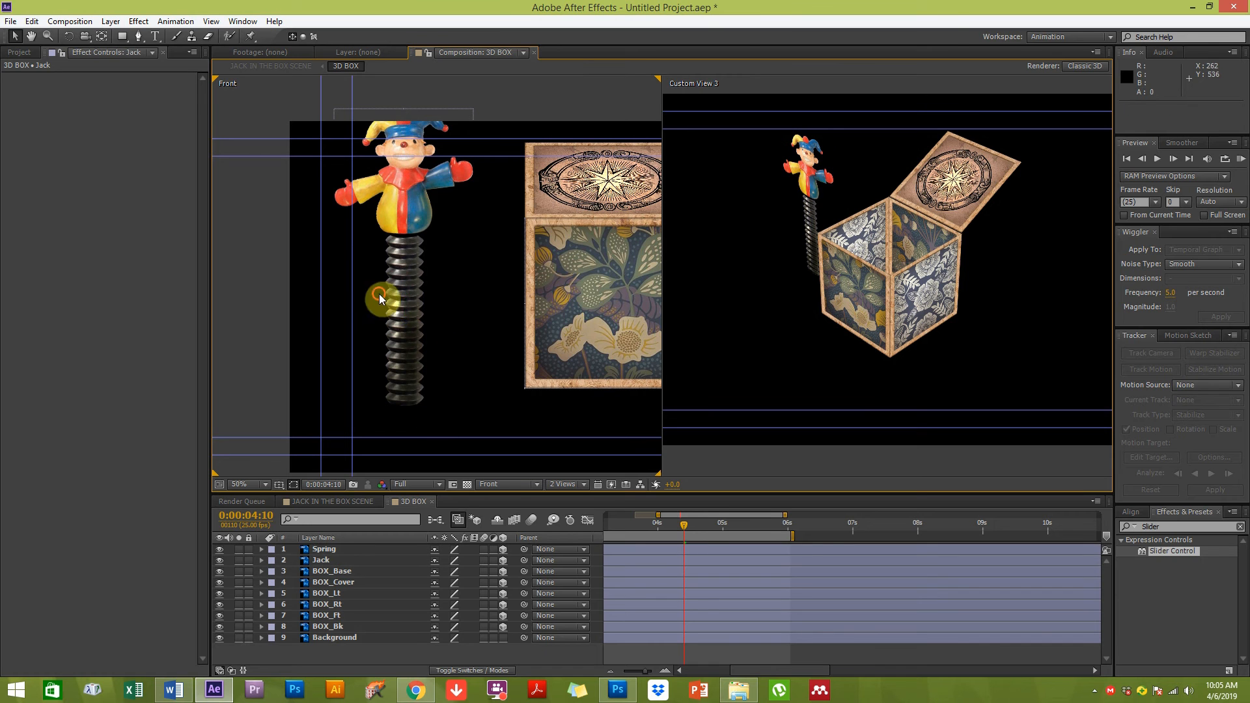
left_click(410, 324)
key("y")
left_click_drag(404, 313, 406, 403)
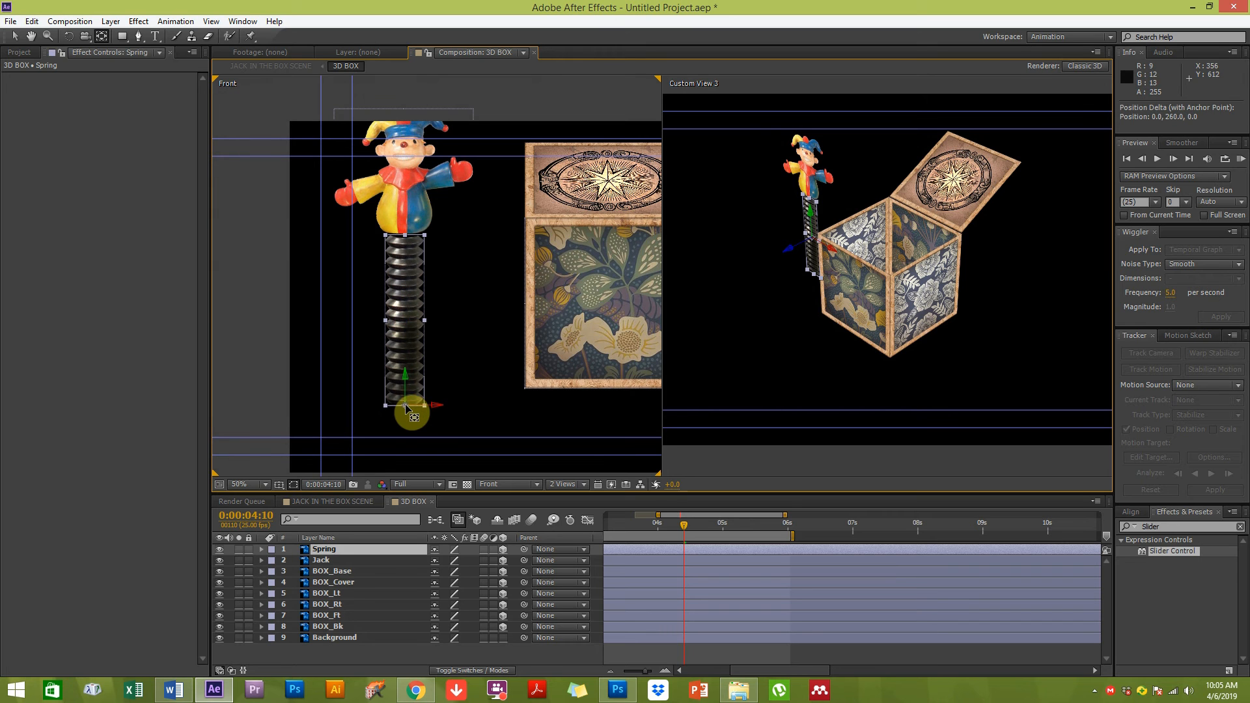
left_click(404, 173)
left_click_drag(404, 173, 403, 235)
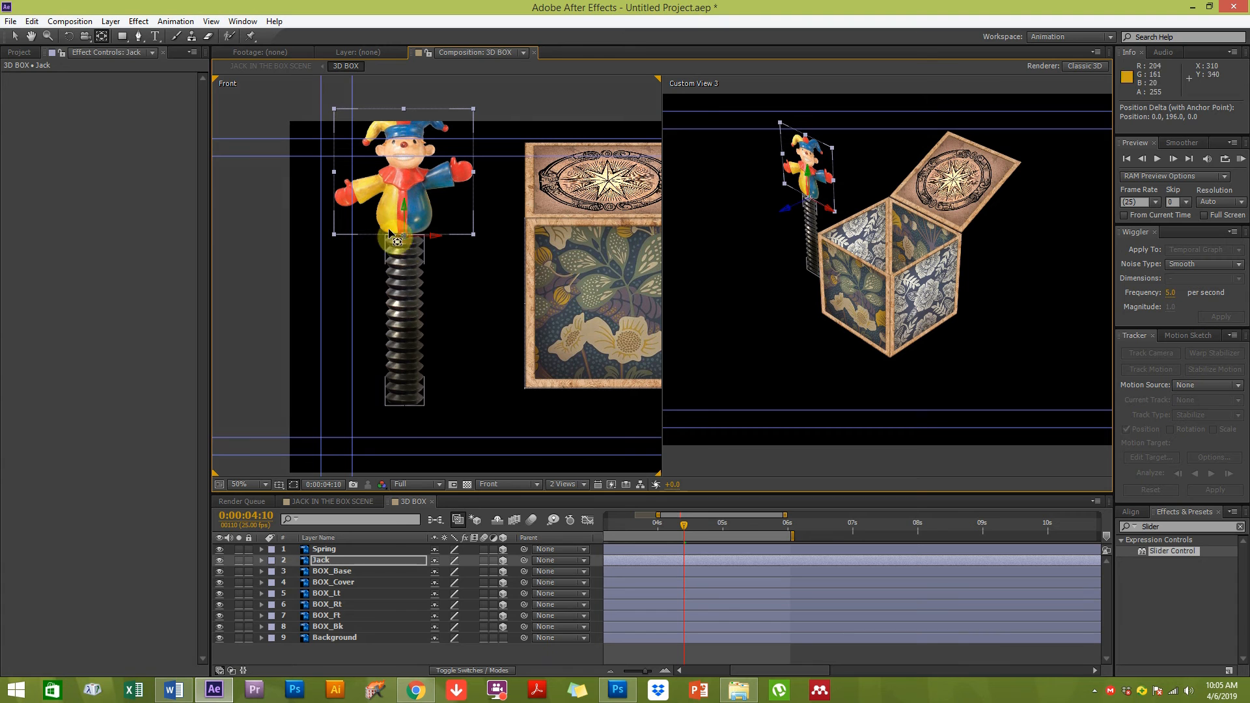
left_click(343, 561)
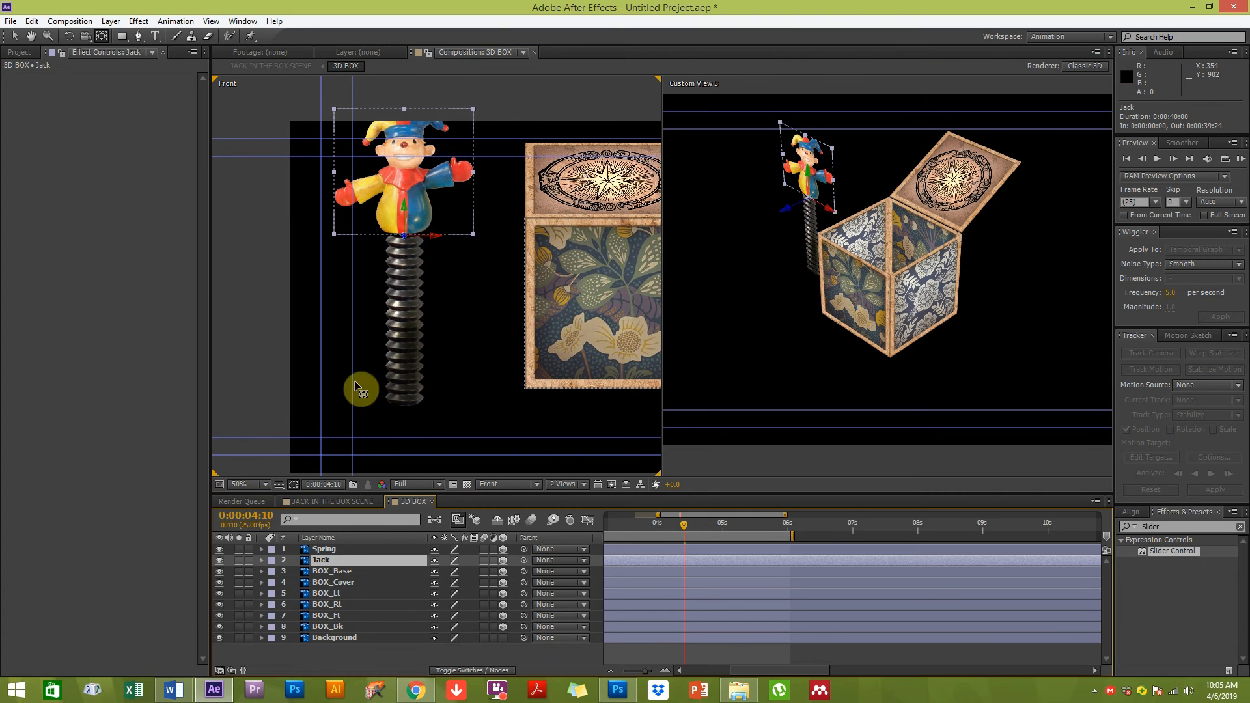
key("r")
left_click_drag(454, 591, 450, 607)
key("ctrl+z")
key("ctrl+z")
key("ctrl+z")
key("ctrl+z")
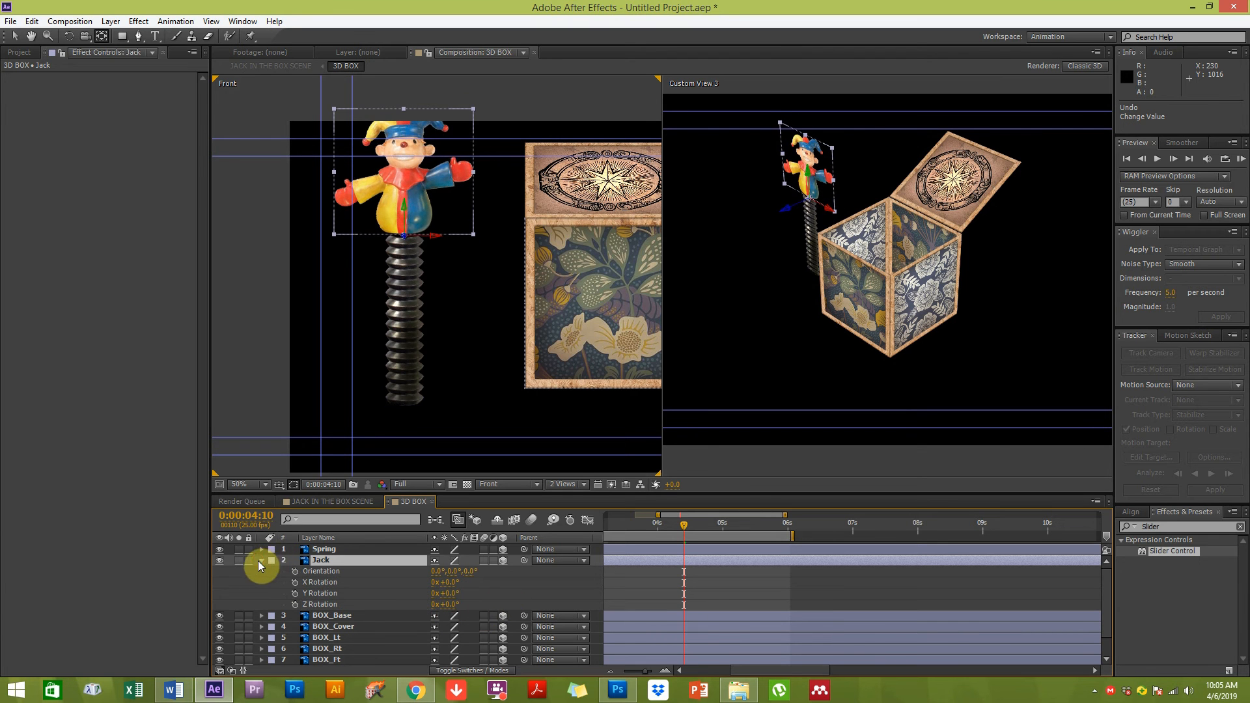
left_click(258, 561)
left_click(261, 561)
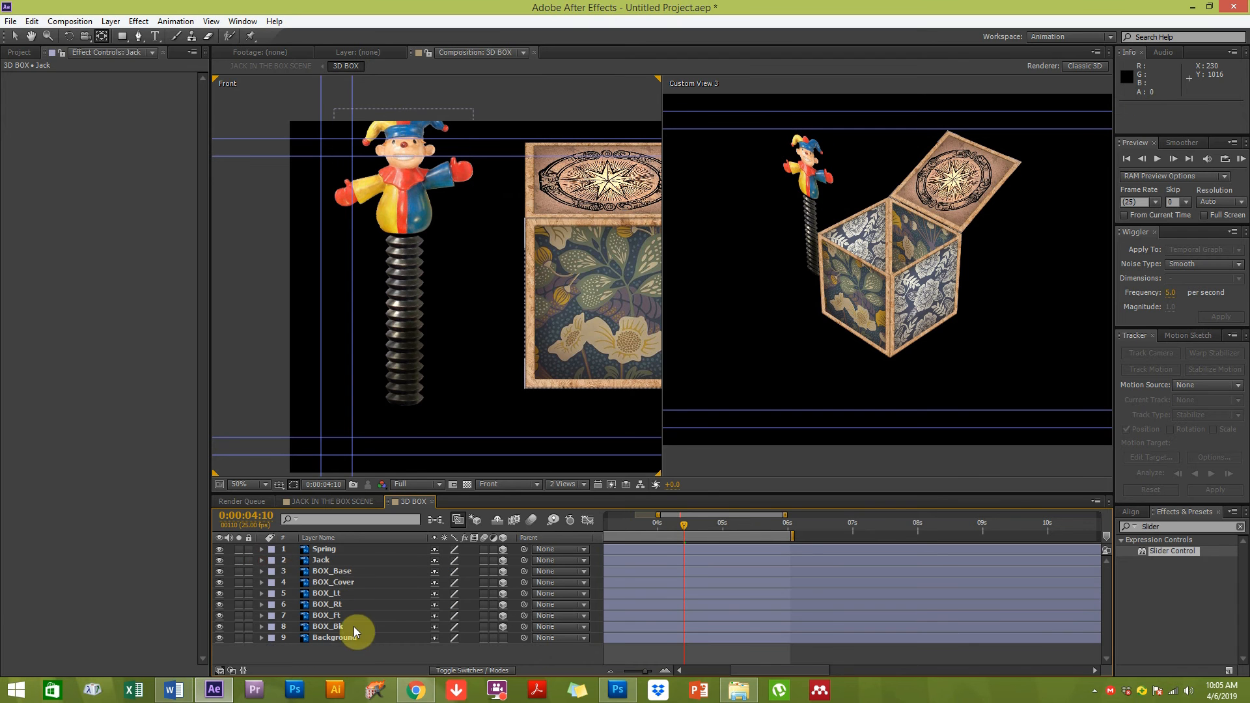
Parent the Jack layer to the Spring layer
left_click(324, 560)
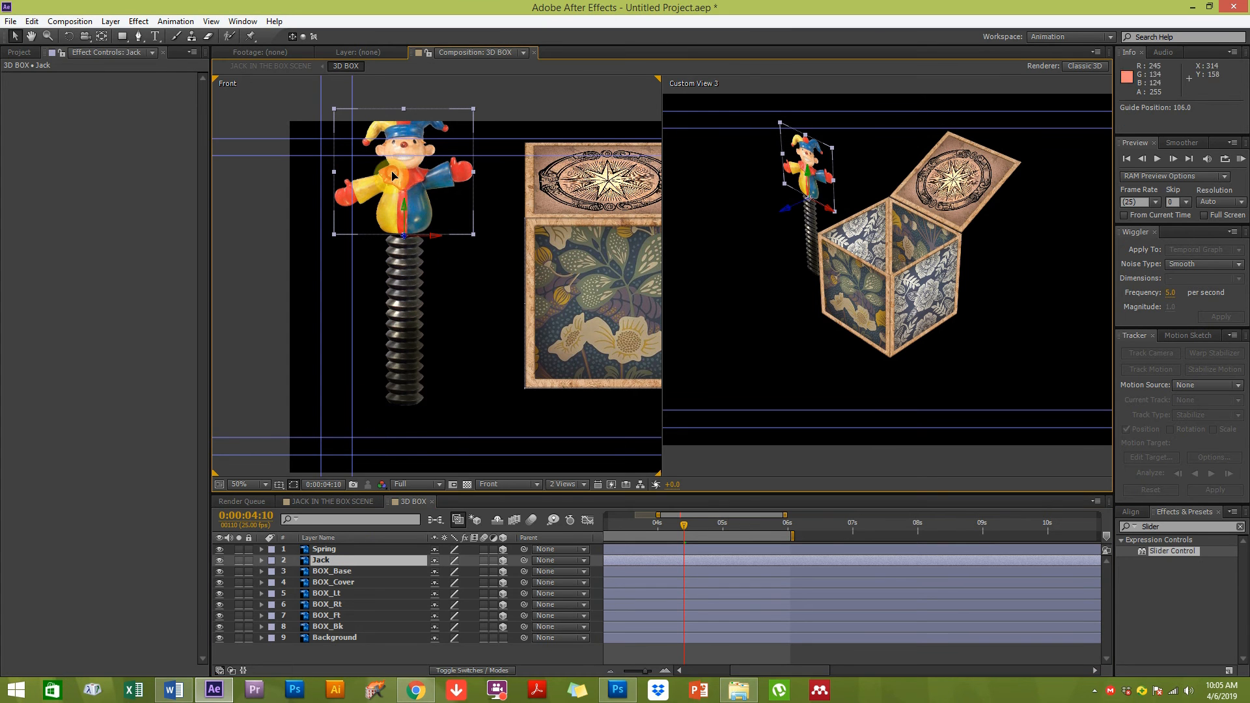
left_click_drag(525, 561, 333, 547)
Move the Spring, with the Jack attached, down into the centre of the box
left_click(332, 549)
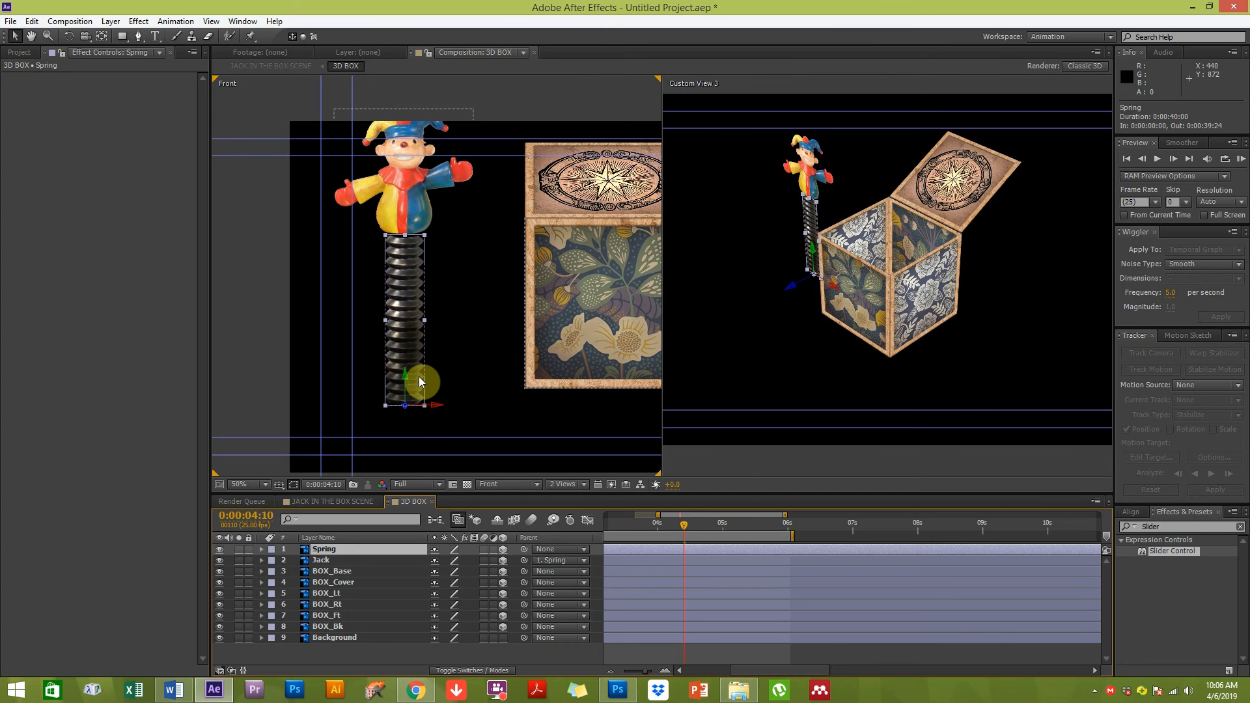
left_click_drag(404, 323, 611, 293)
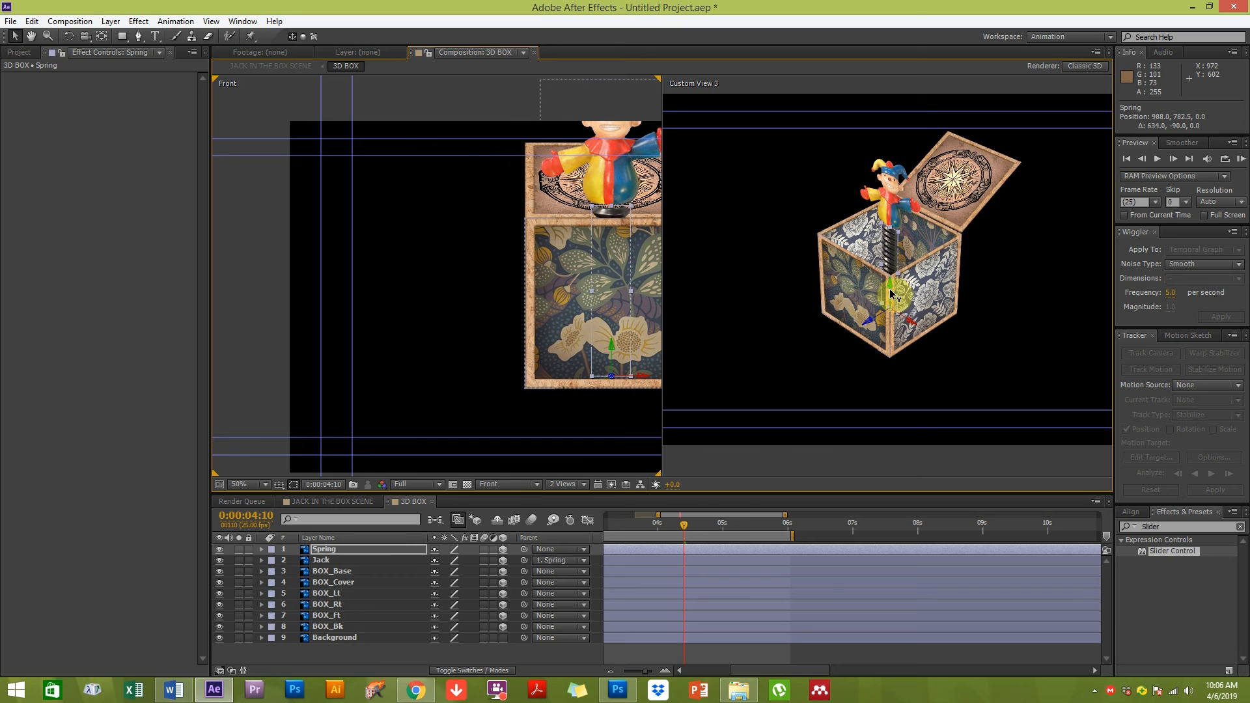
left_click(874, 396)
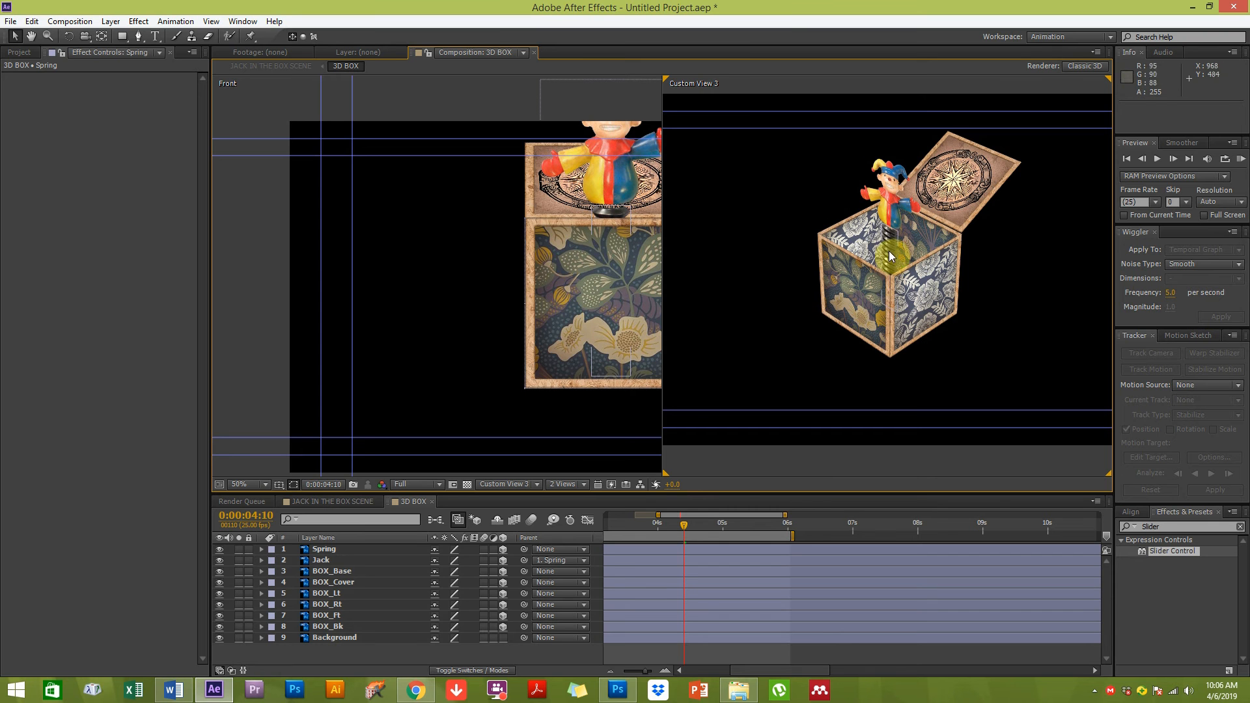
key("space")
left_click_drag(633, 281, 522, 343)
Switch the first viewer to Custom View 2 and set the Spring's Y Rotation to -24°
left_click(518, 488)
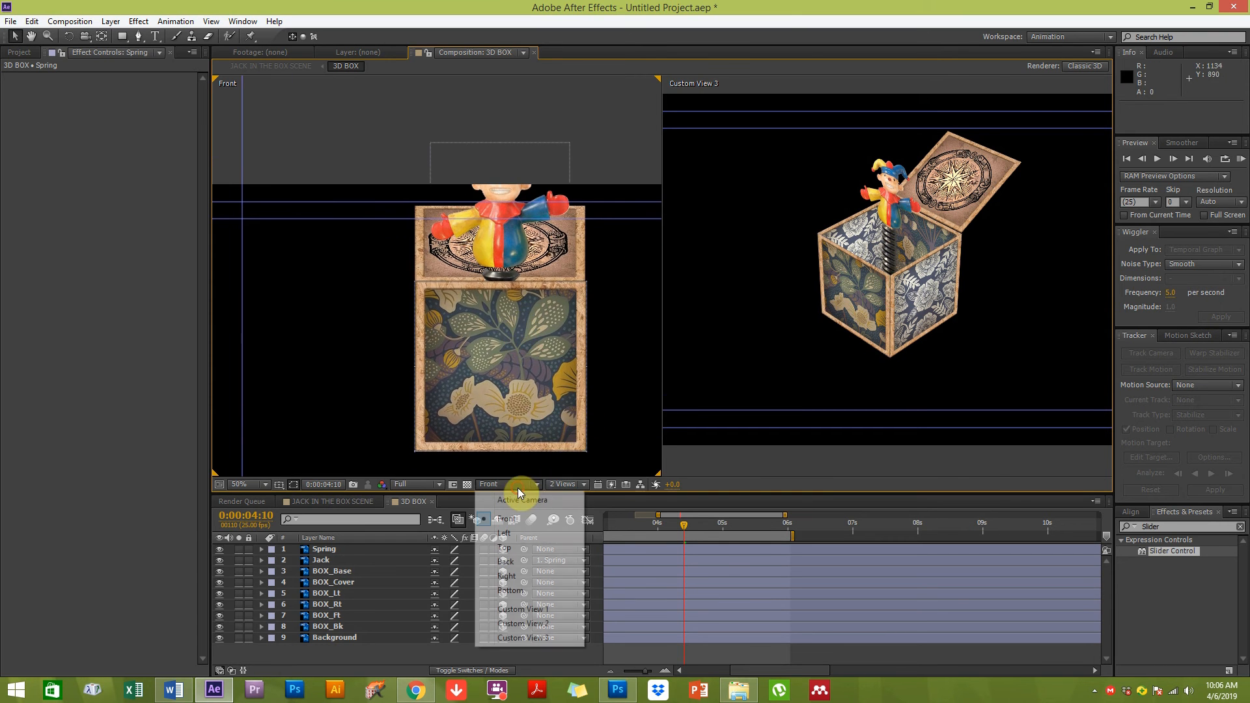
left_click(518, 628)
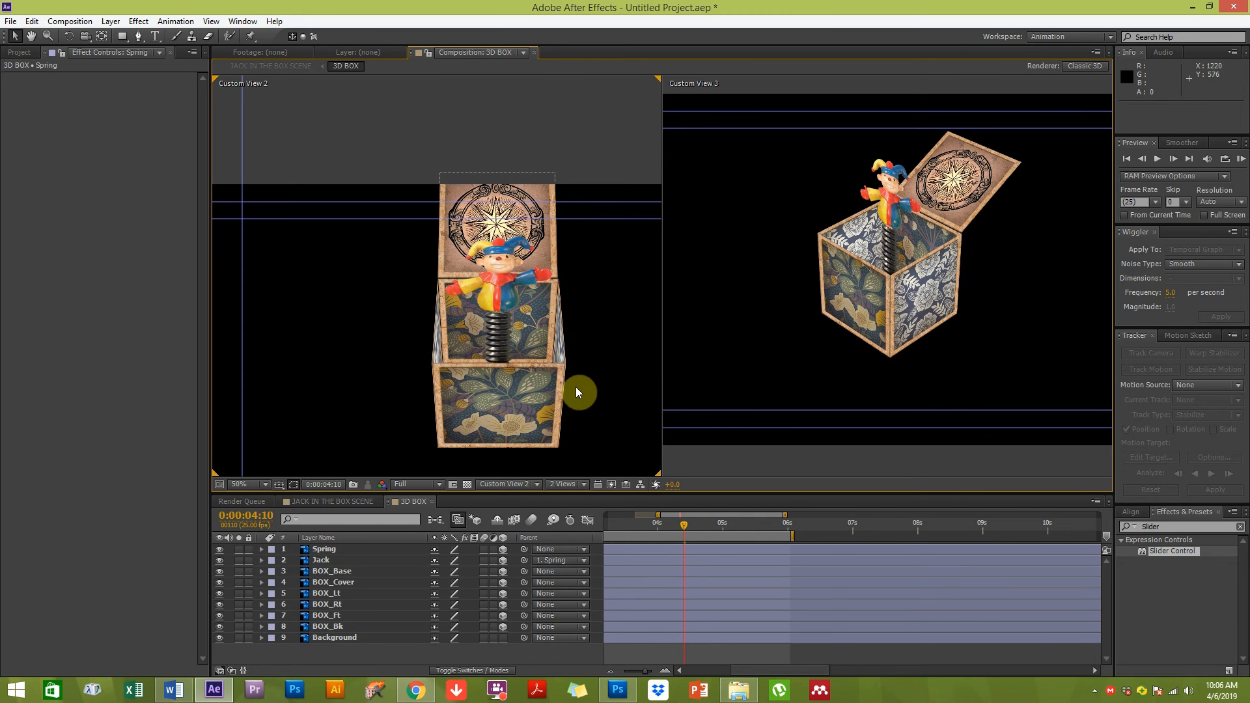
left_click(889, 234)
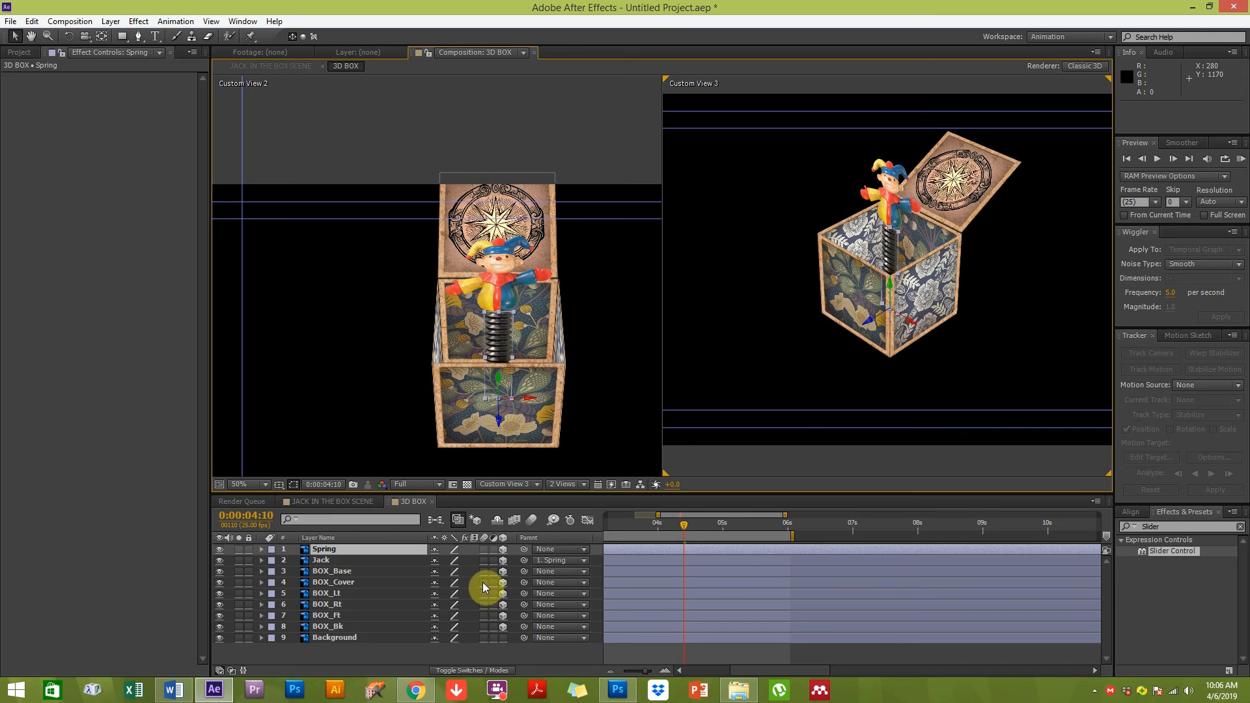
left_click(325, 563)
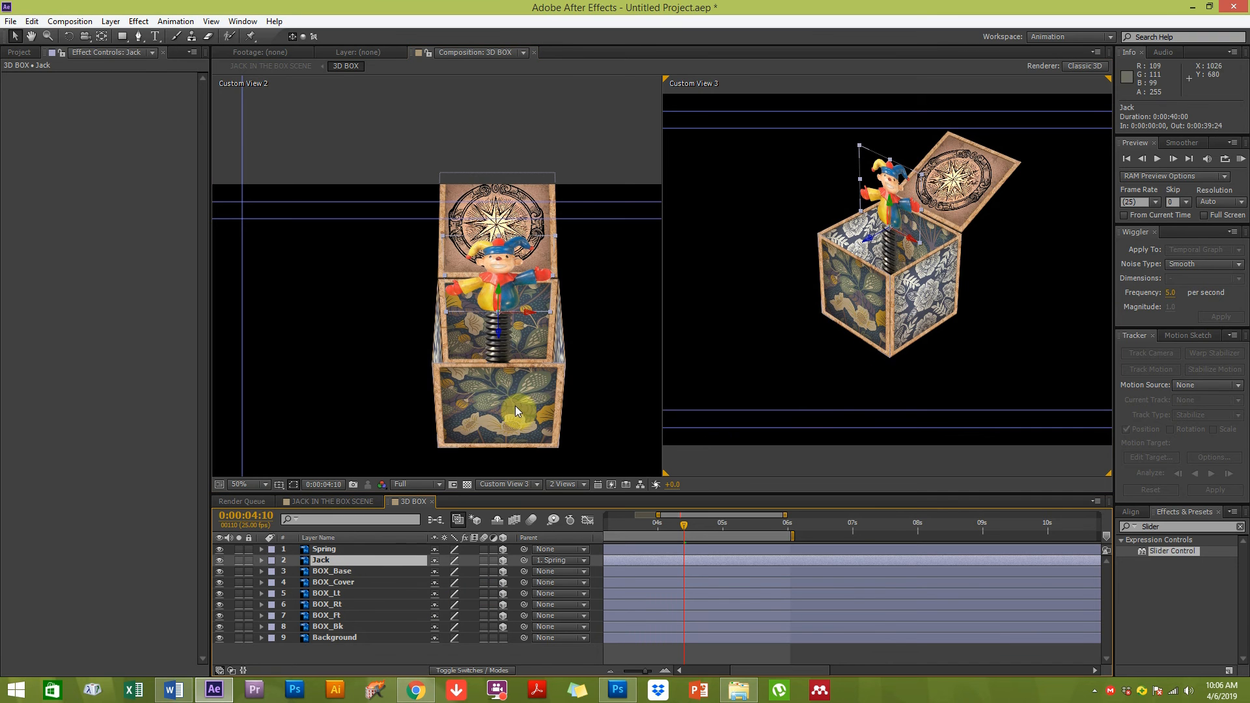
left_click(326, 550)
key("r")
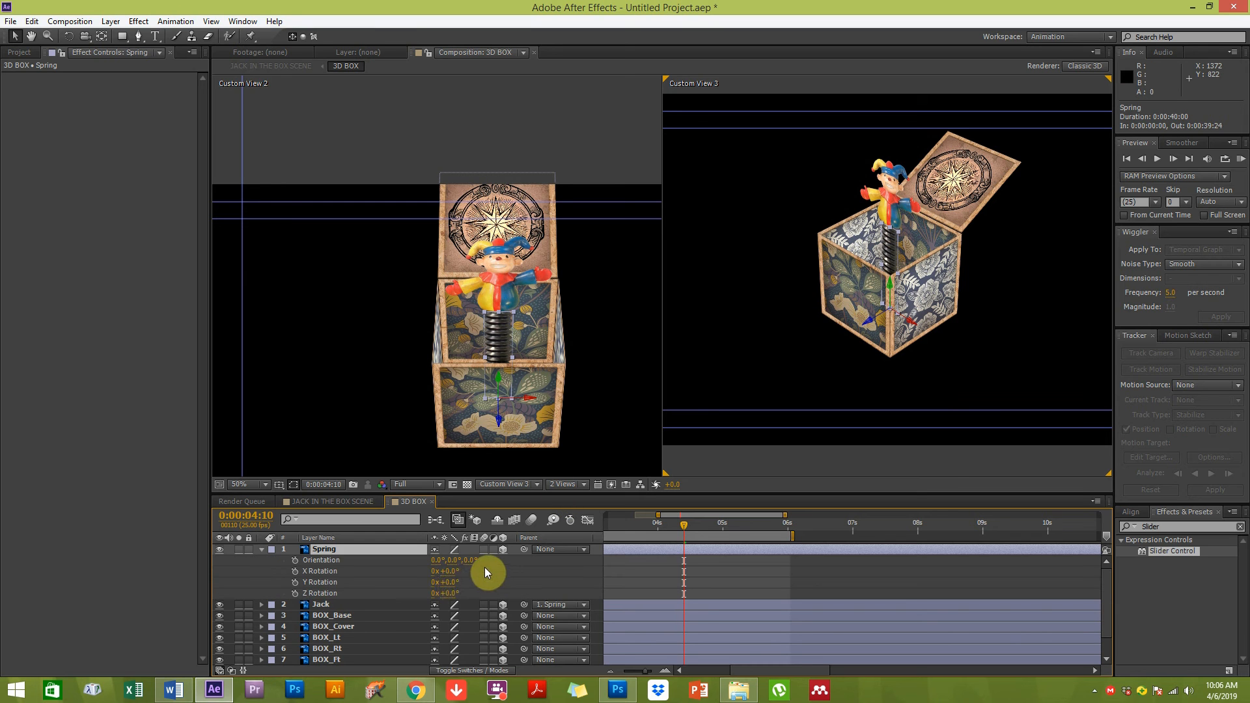
left_click(454, 590)
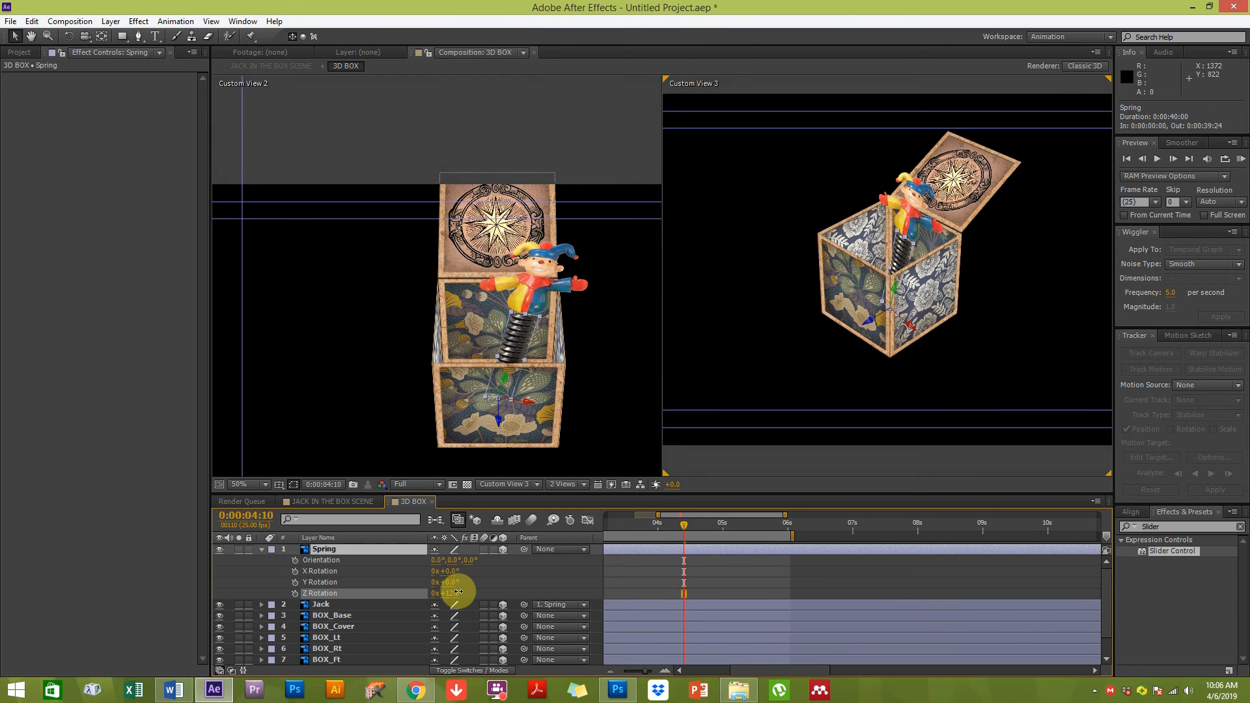
key("ctrl+z")
left_click_drag(456, 582, 441, 591)
Trim the Spring and Jack layers to start at 0:00:02:17
left_click(329, 550)
left_click(321, 605)
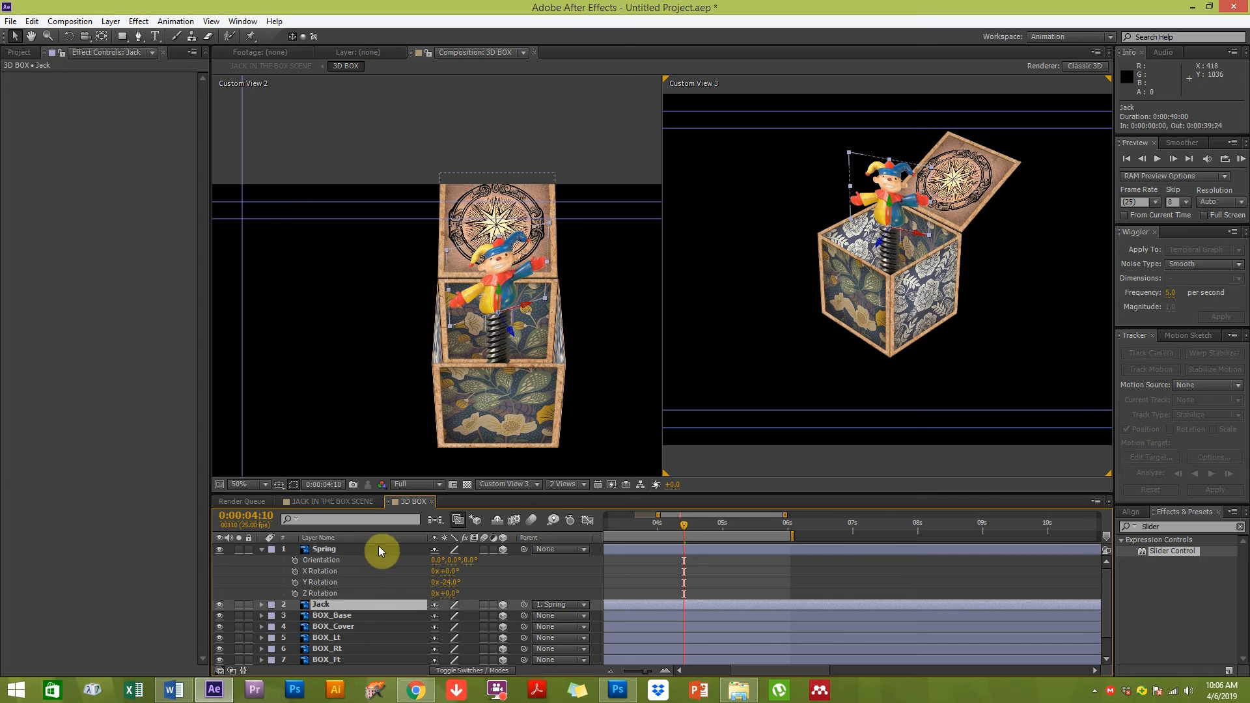
left_click(362, 548)
key("s")
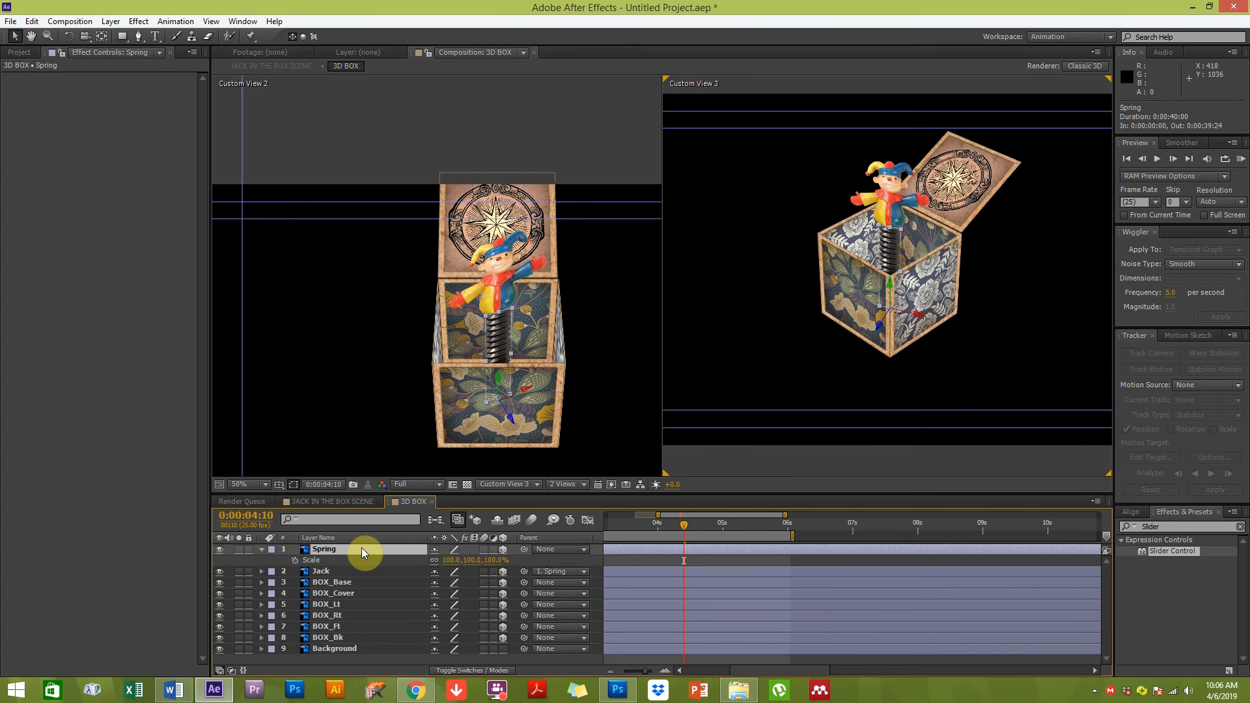
left_click_drag(685, 594, 777, 591)
left_click_drag(751, 528, 672, 546)
left_click(333, 572, "ctrl")
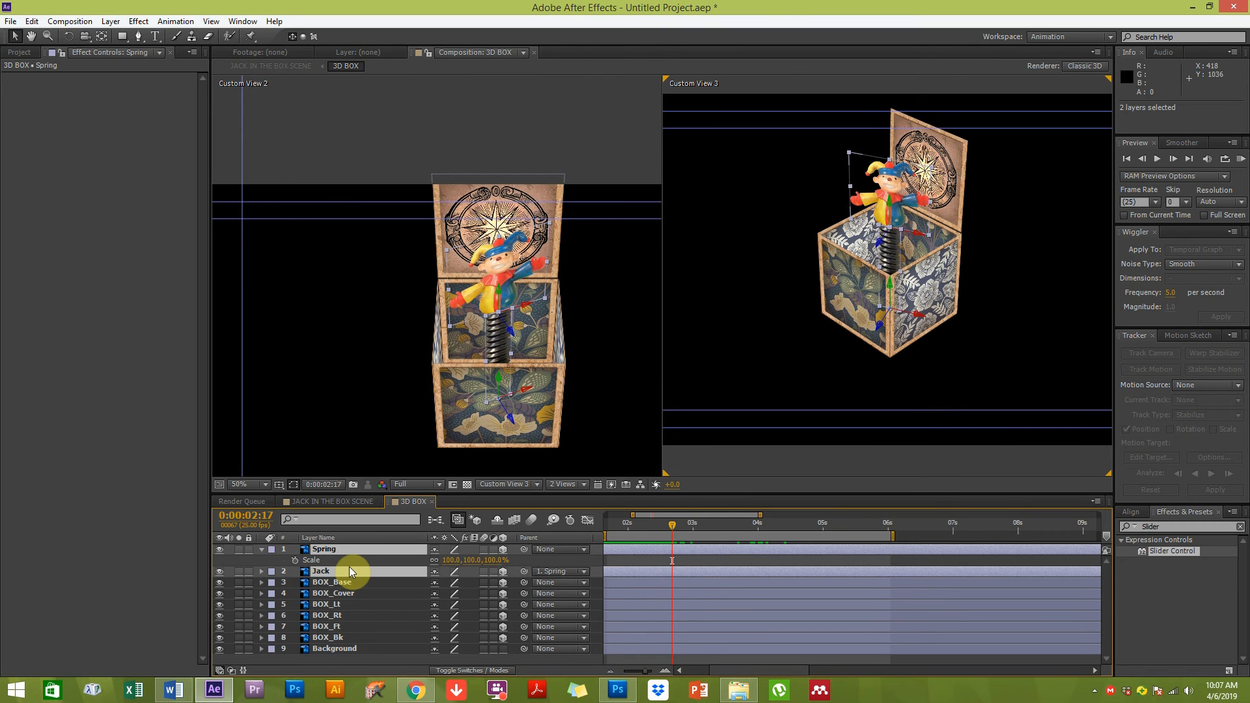
key("alt+bracketleft")
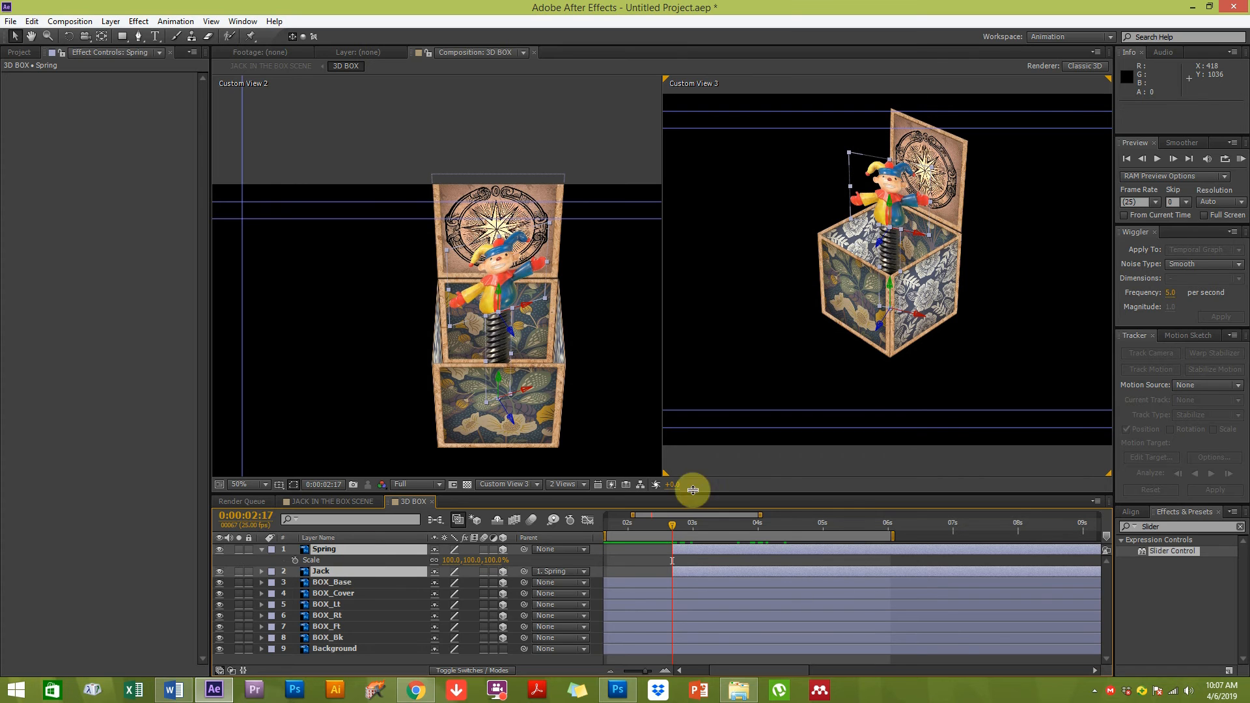
Add a Spring Scale keyframe of 100, 47, 100% at 0:00:02:17
left_click_drag(646, 670, 628, 673)
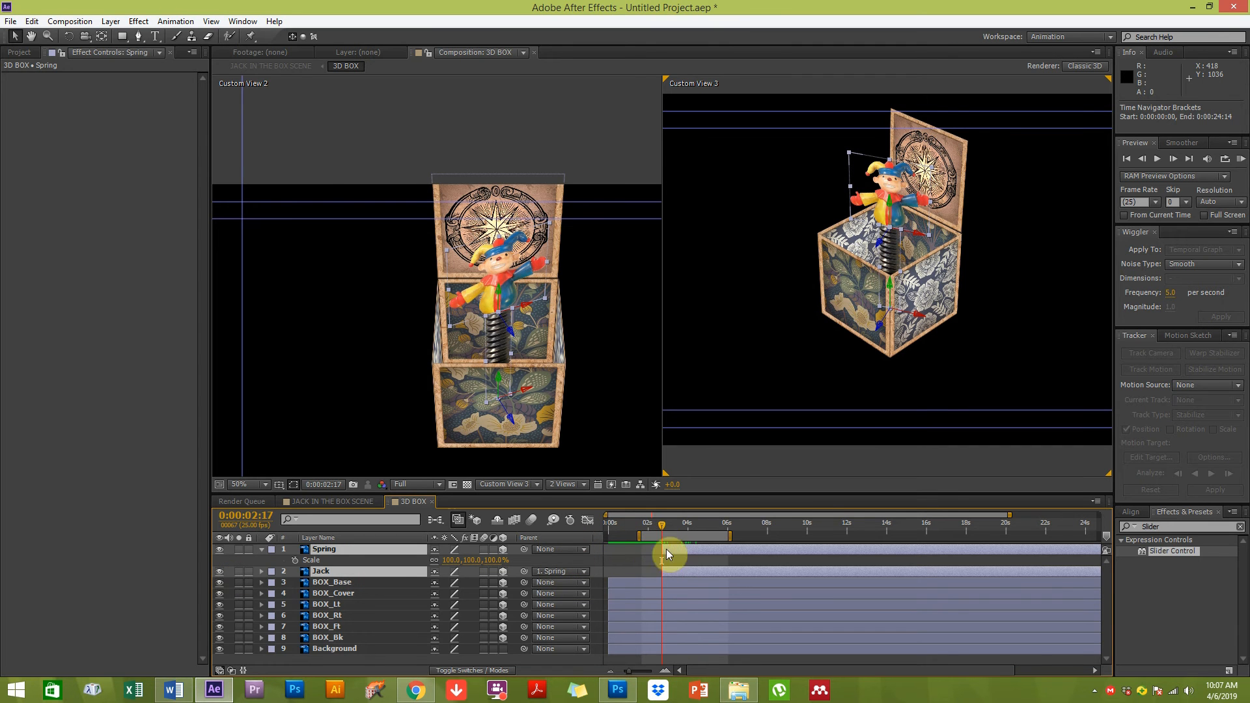
left_click_drag(637, 673, 646, 673)
key("space")
left_click_drag(885, 612, 737, 603)
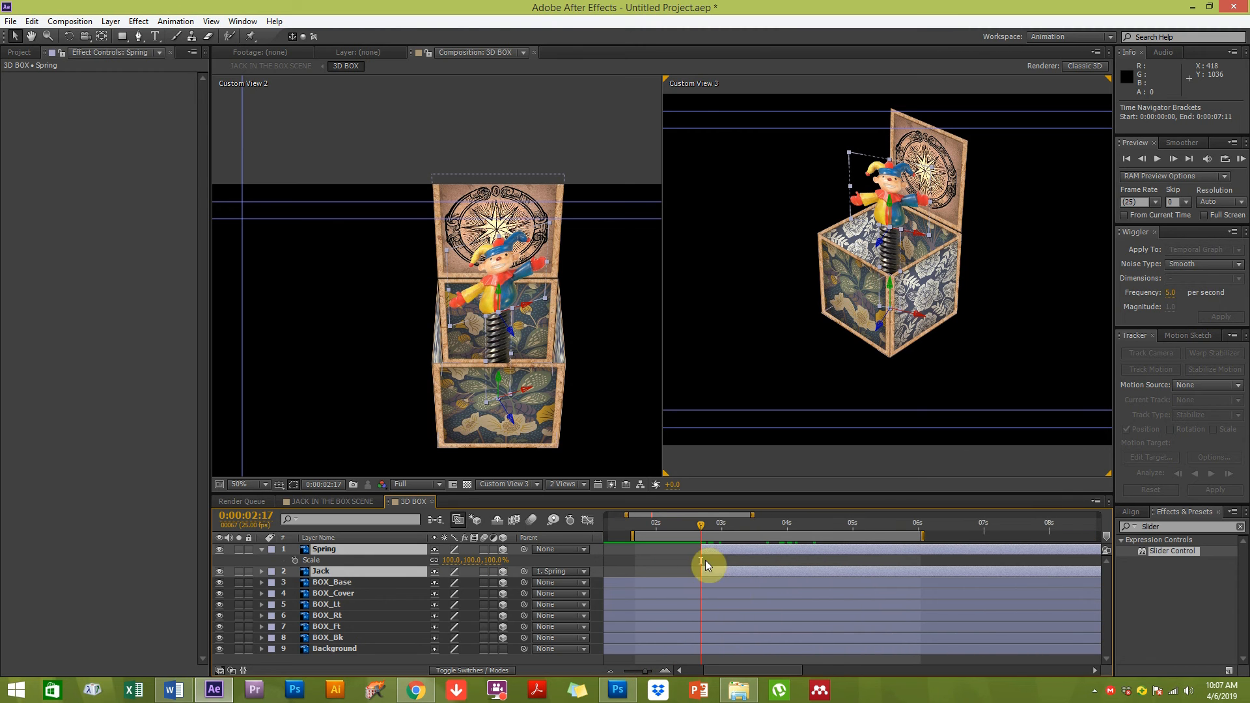
left_click(314, 561)
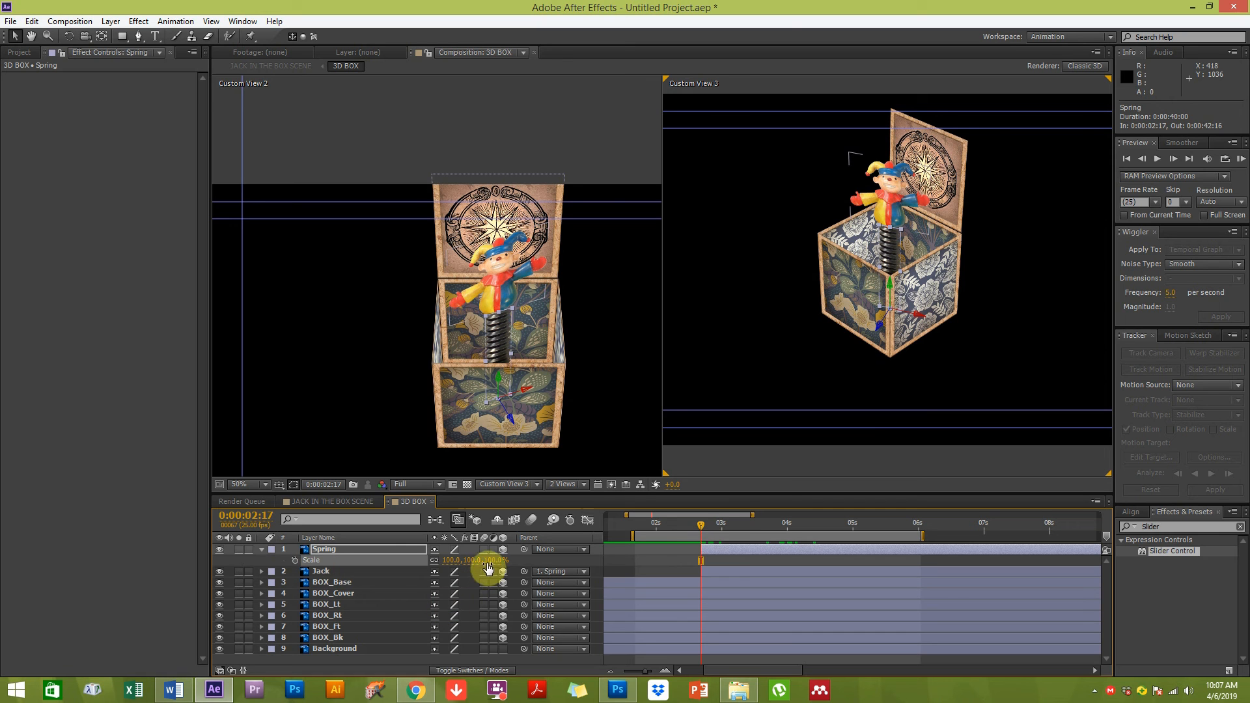
left_click(434, 561)
left_click_drag(483, 562, 467, 562)
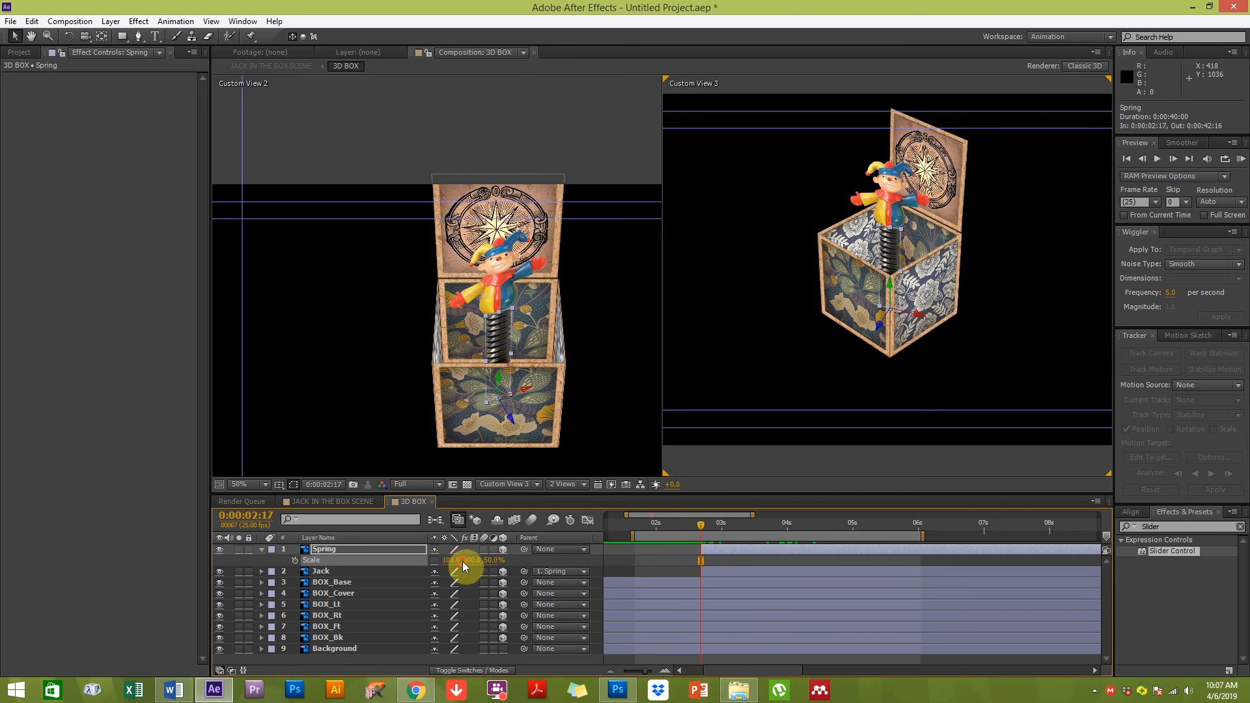
key("ctrl+z")
mouse_move(457, 560)
left_mouse_down()
mouse_move(438, 548)
mouse_move(465, 561)
left_mouse_up()
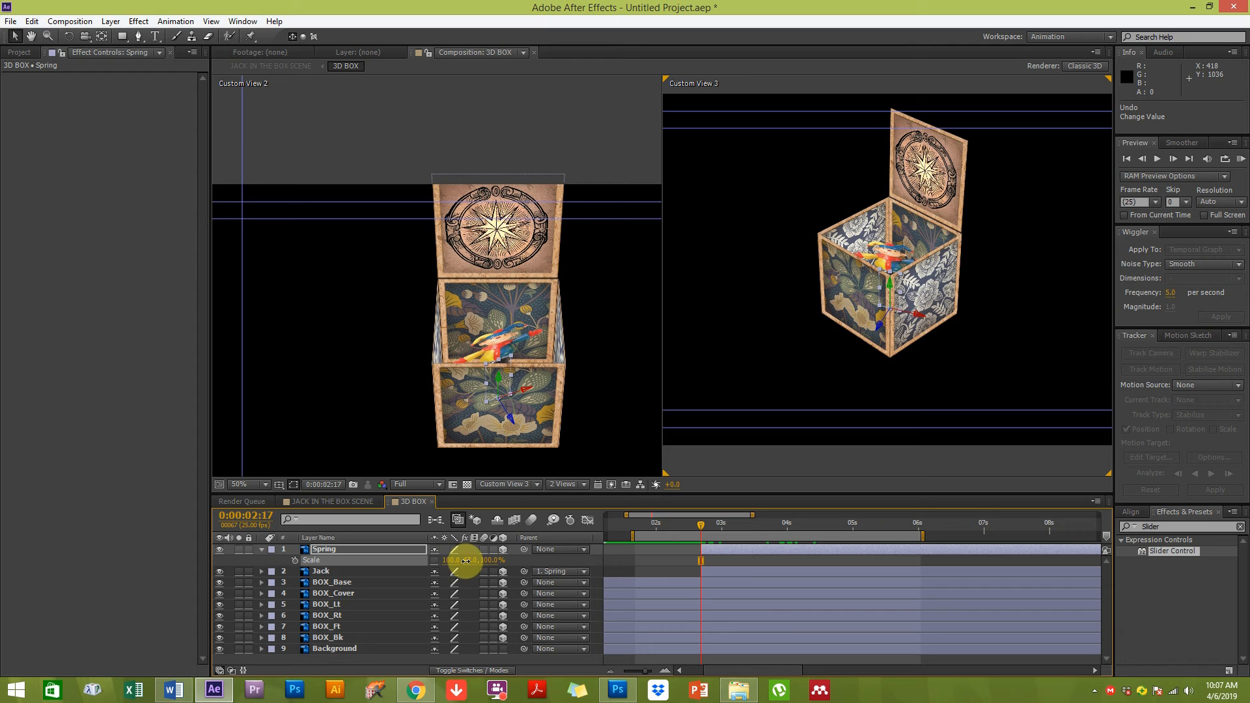
Set the two viewers to show Custom View 3 and the Front view side by side
left_click(505, 484)
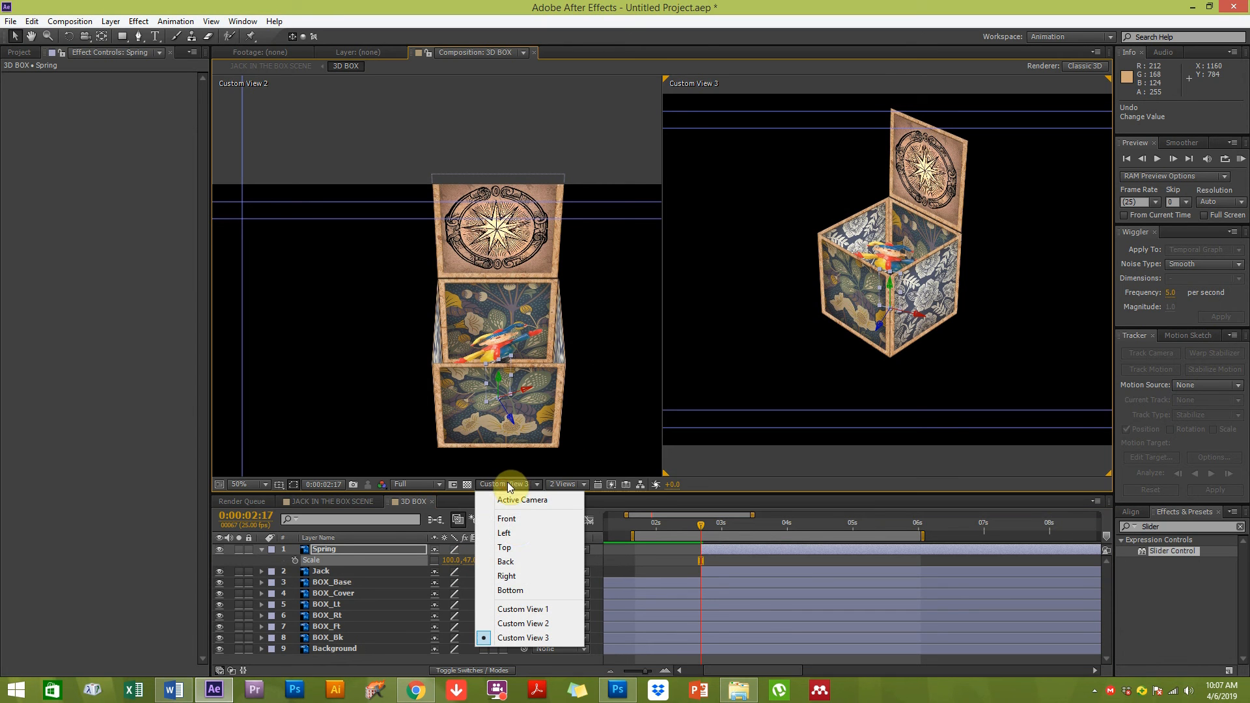
left_click(517, 521)
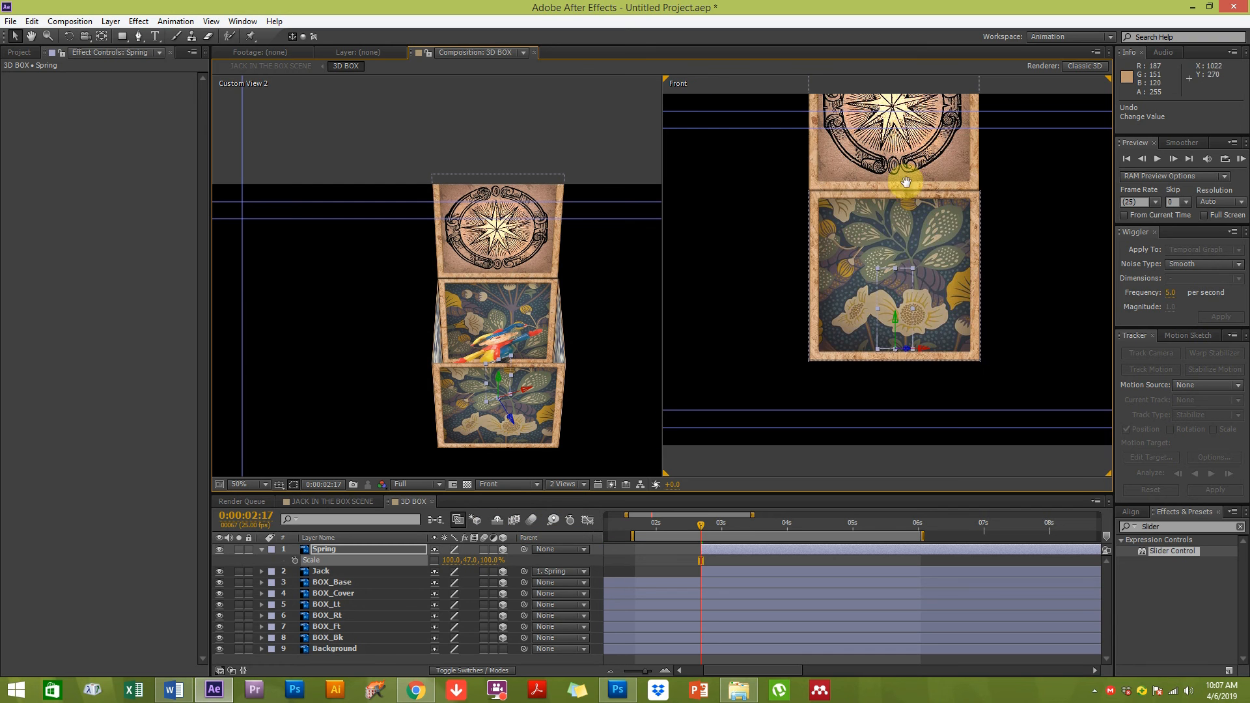
left_click(589, 433)
left_click(509, 484)
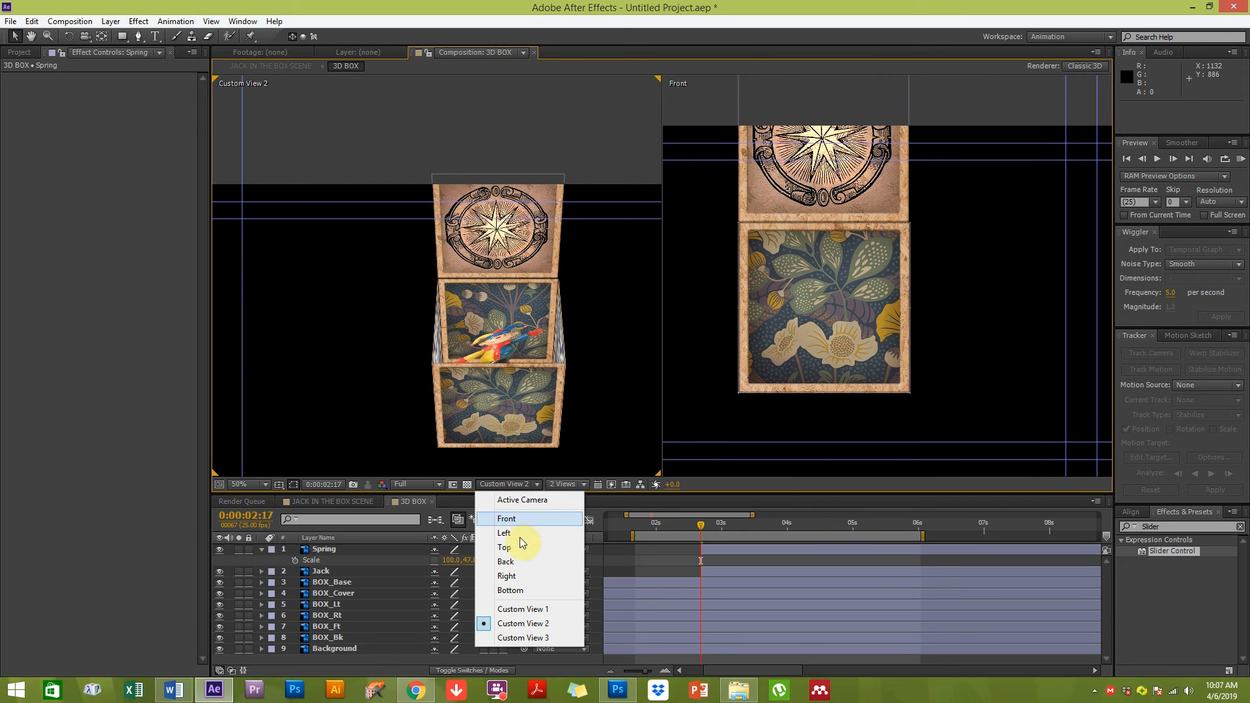
left_click(516, 519)
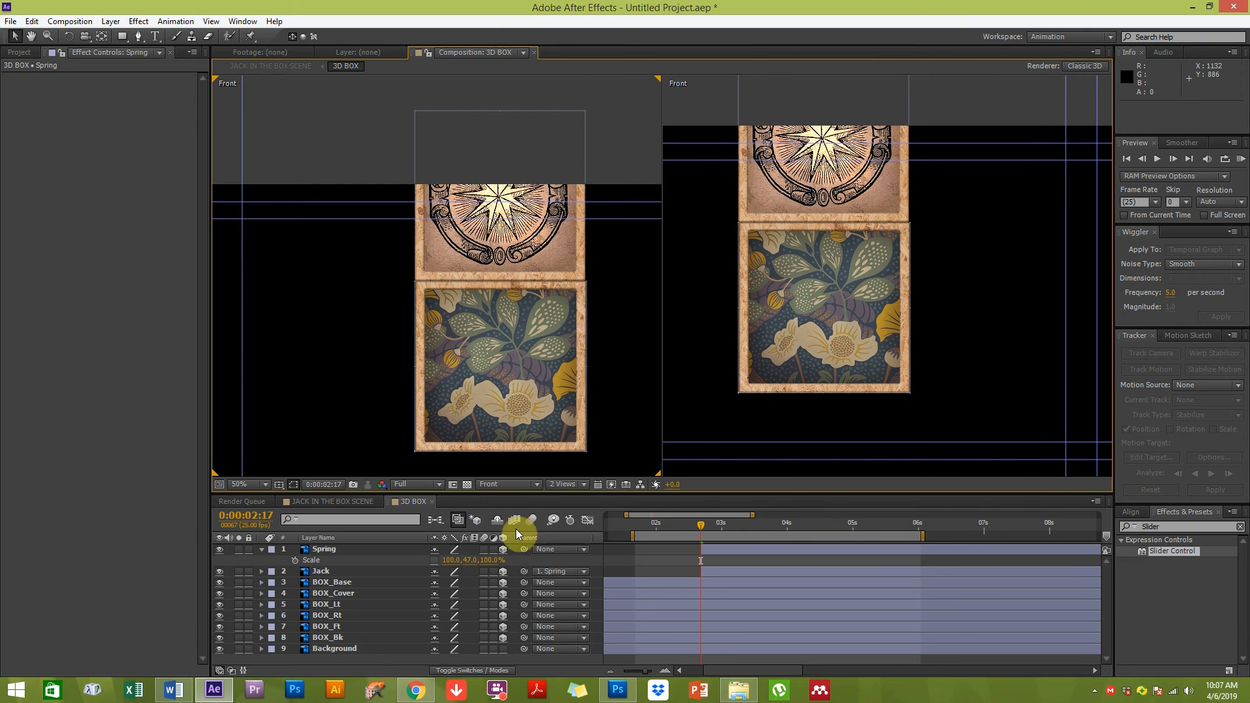
left_click(508, 485)
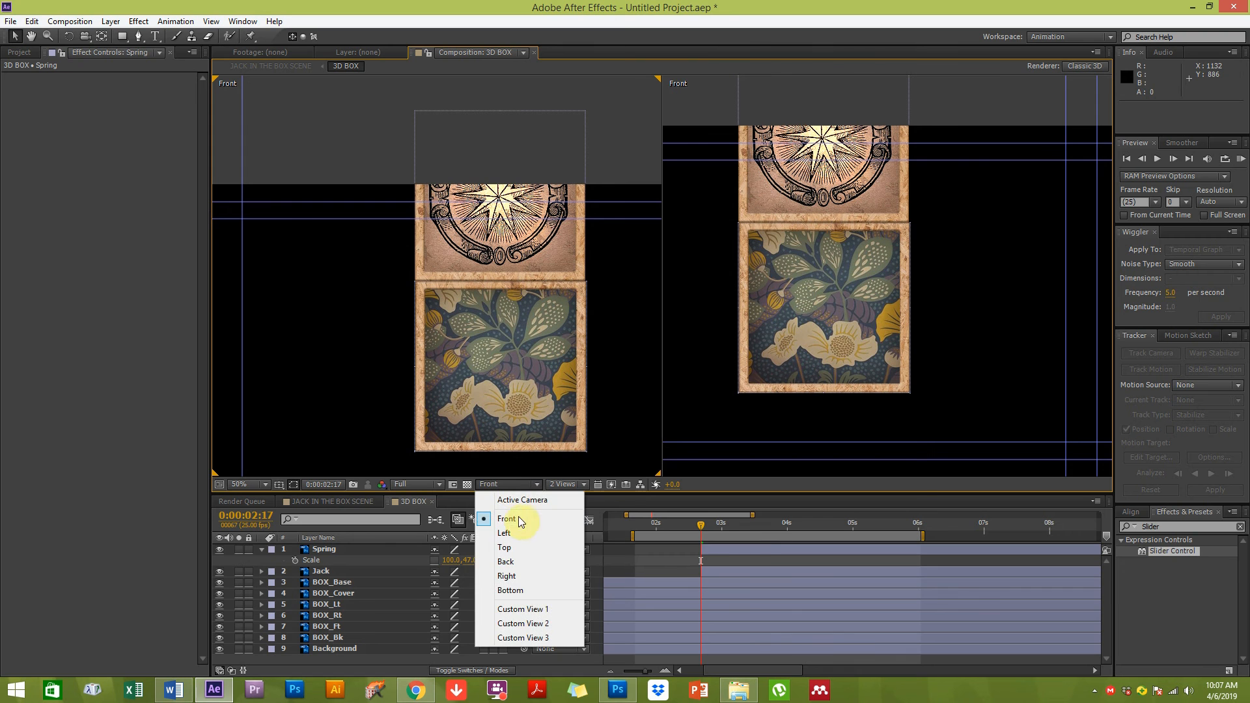
left_click(538, 607)
left_click(507, 485)
left_click(533, 633)
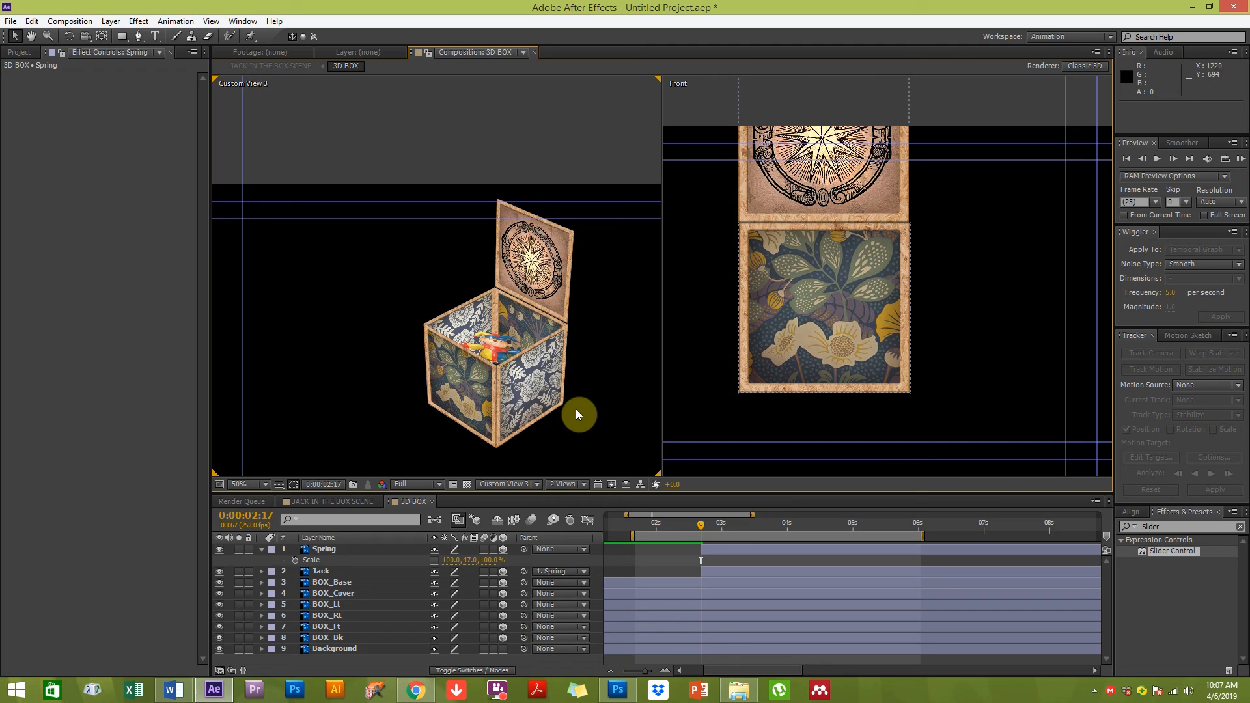
left_click(904, 320)
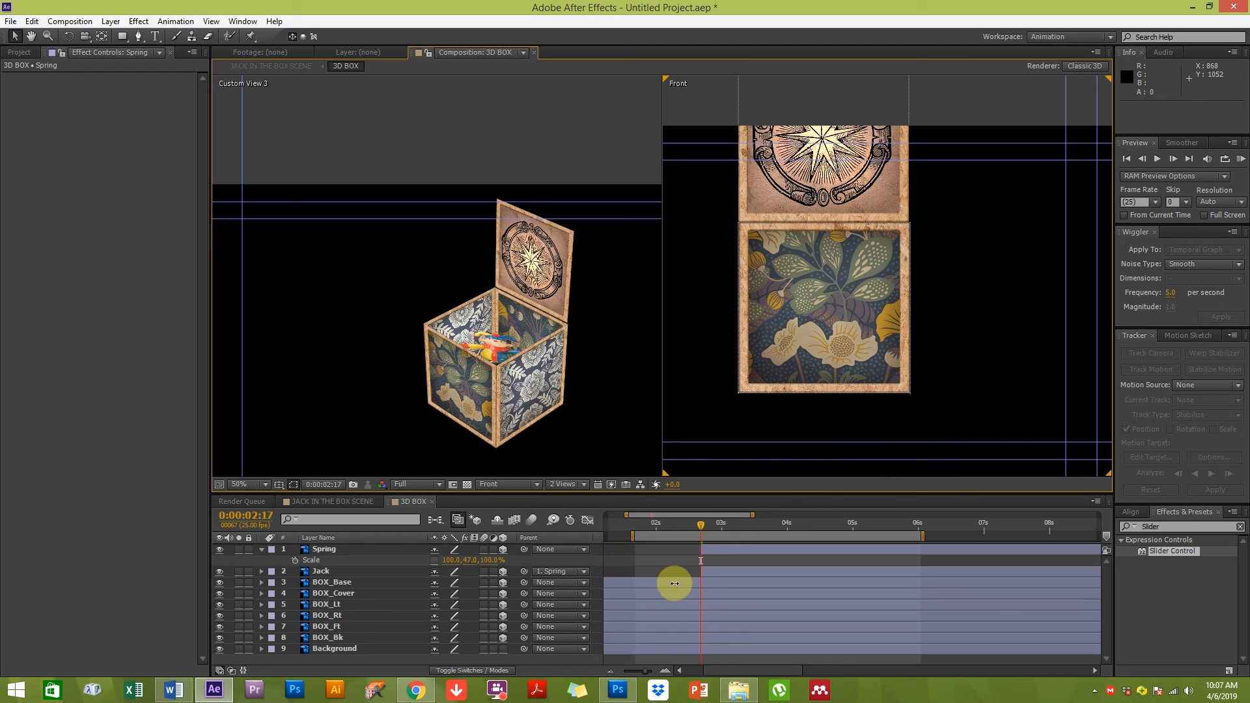
Add a Spring Scale keyframe of 100, 120, 100% at 0:00:02:24
left_click(319, 537)
left_click(295, 560)
left_click_drag(707, 525, 702, 527)
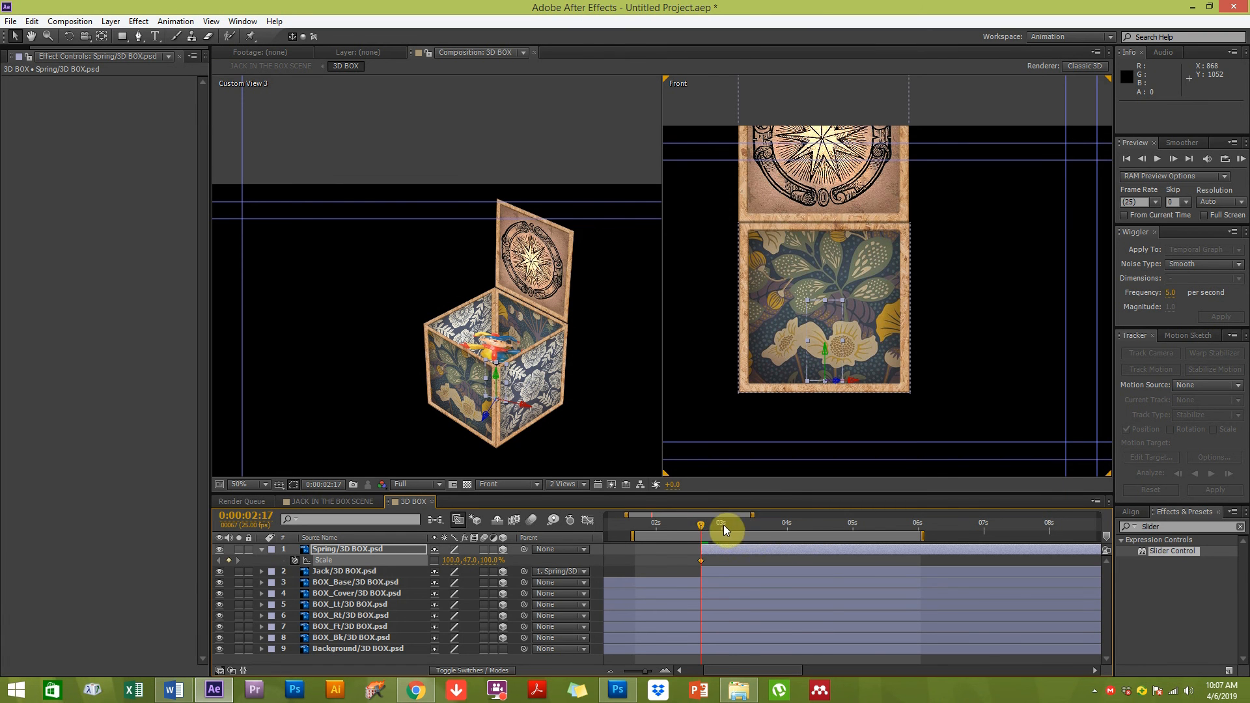
left_click(721, 525)
left_click_drag(697, 528, 722, 530)
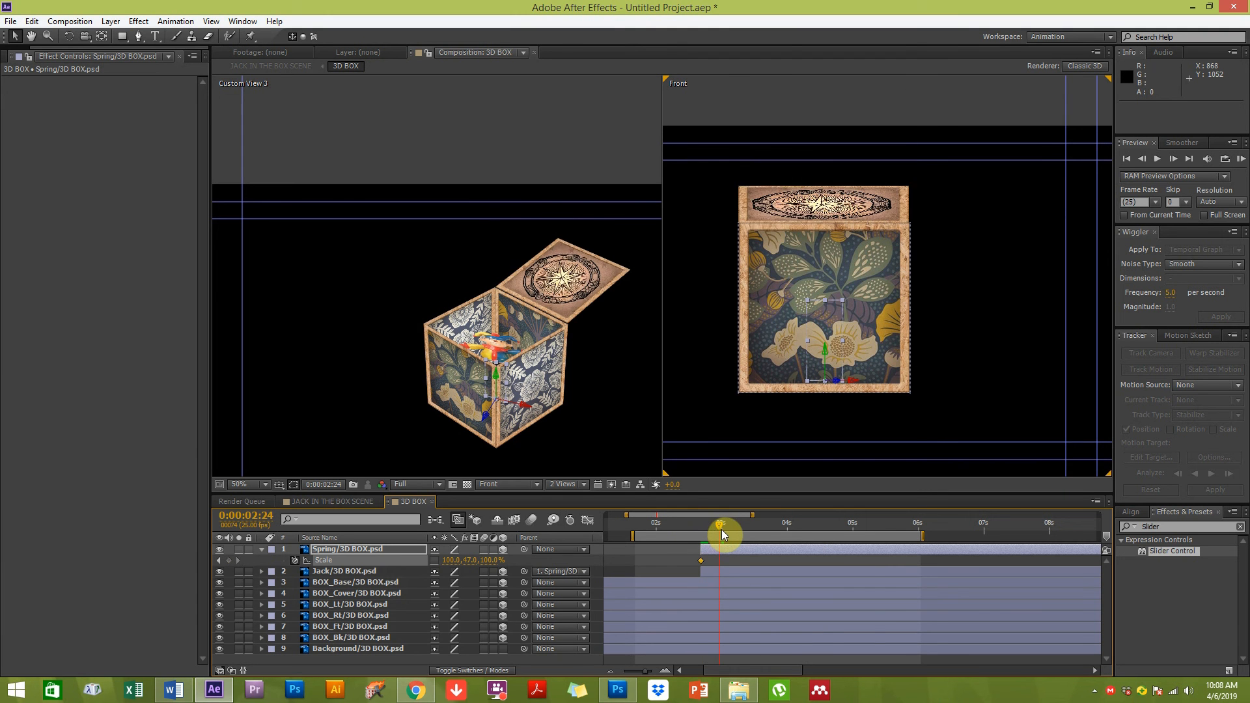
left_click(473, 562)
type("120")
key("Return")
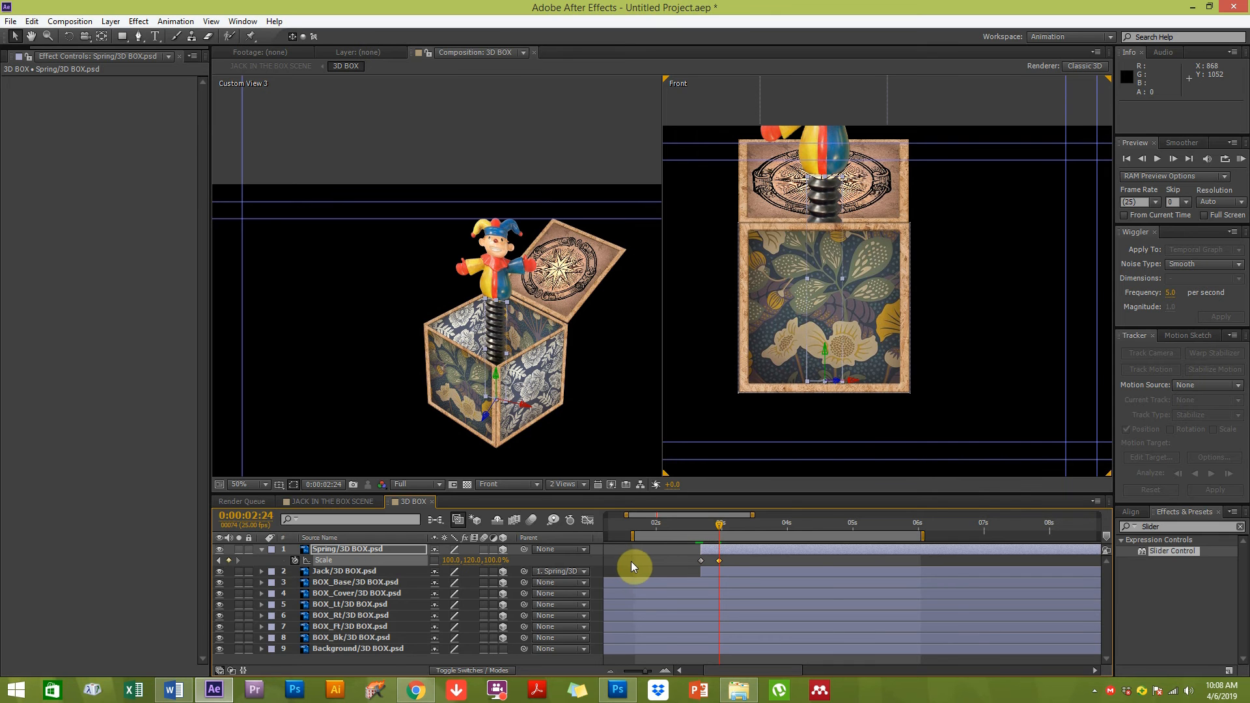
Add a Spring Scale keyframe with Y at 90% at 0:00:03:07
left_click(733, 522)
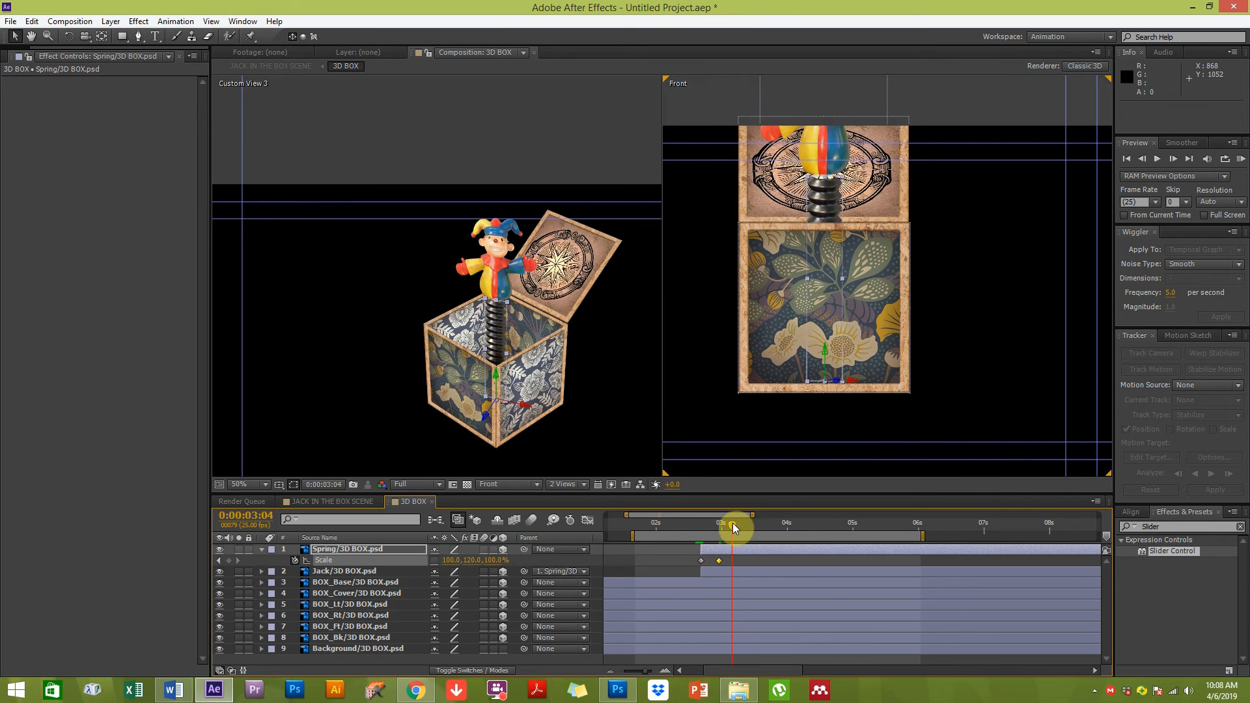
left_click(740, 524)
left_click(474, 562)
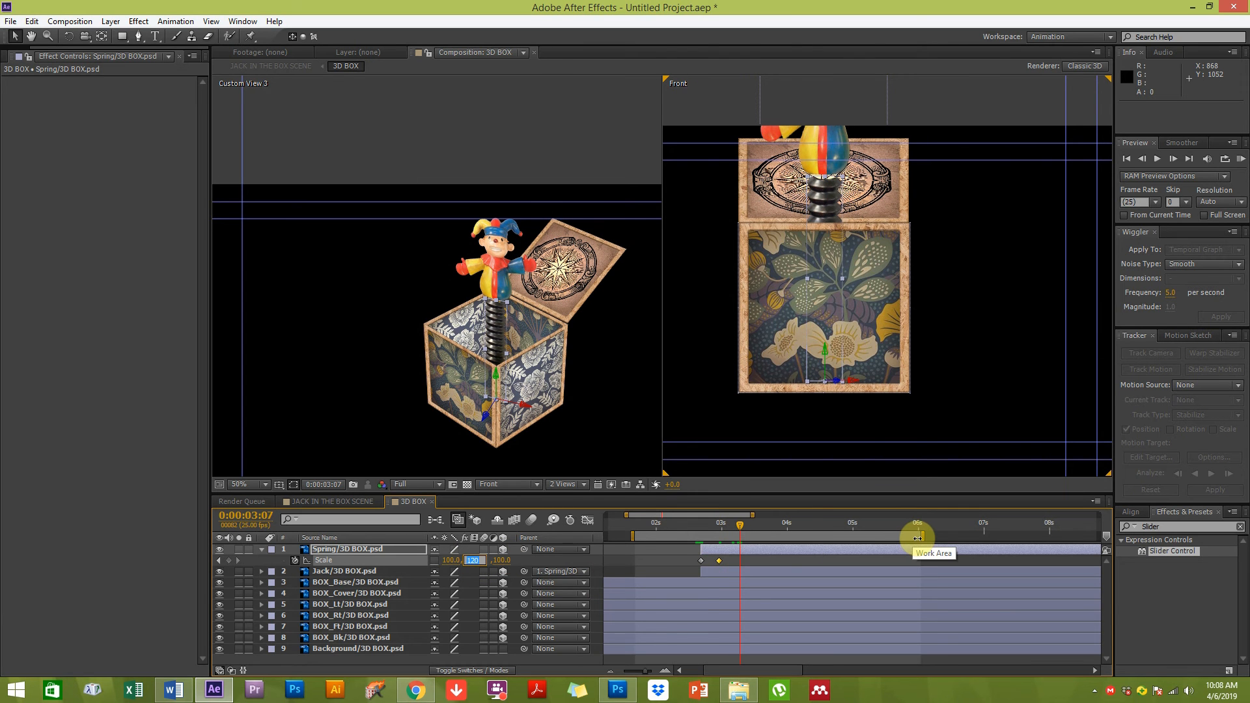
type("90")
key("Return")
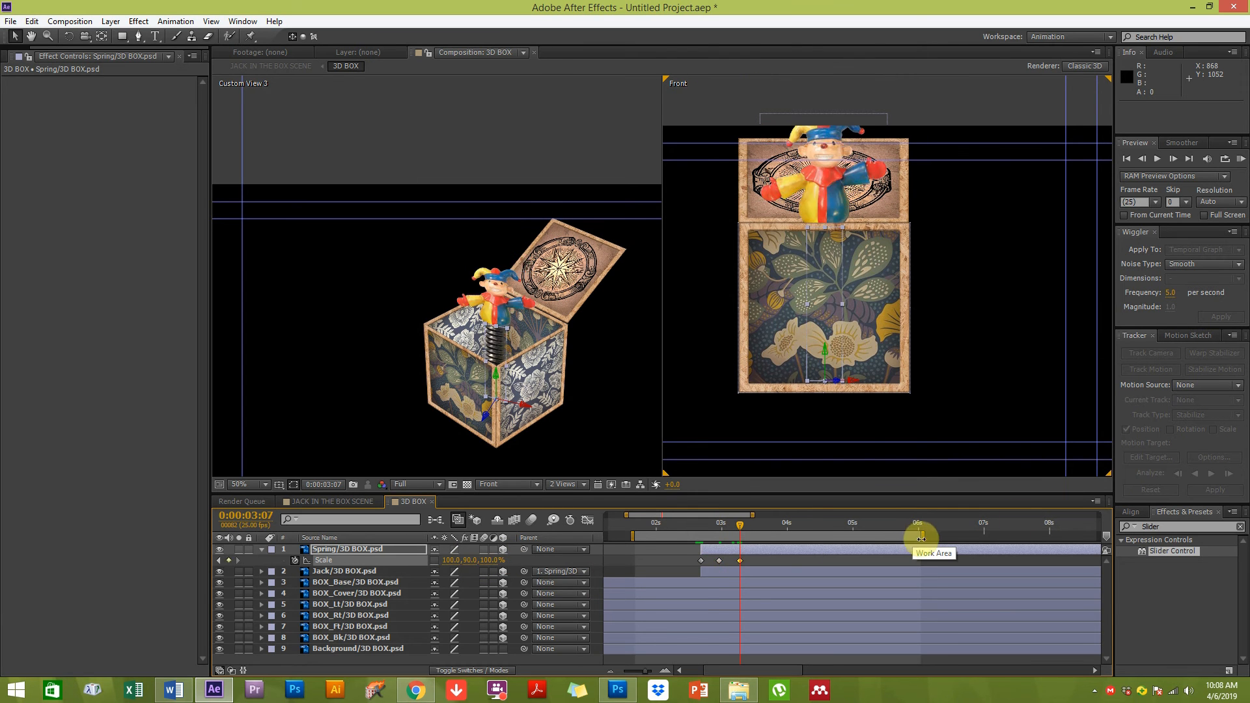
Add a Spring Scale keyframe with Y at 110% at 0:00:03:13
left_click(756, 530)
left_click(472, 560)
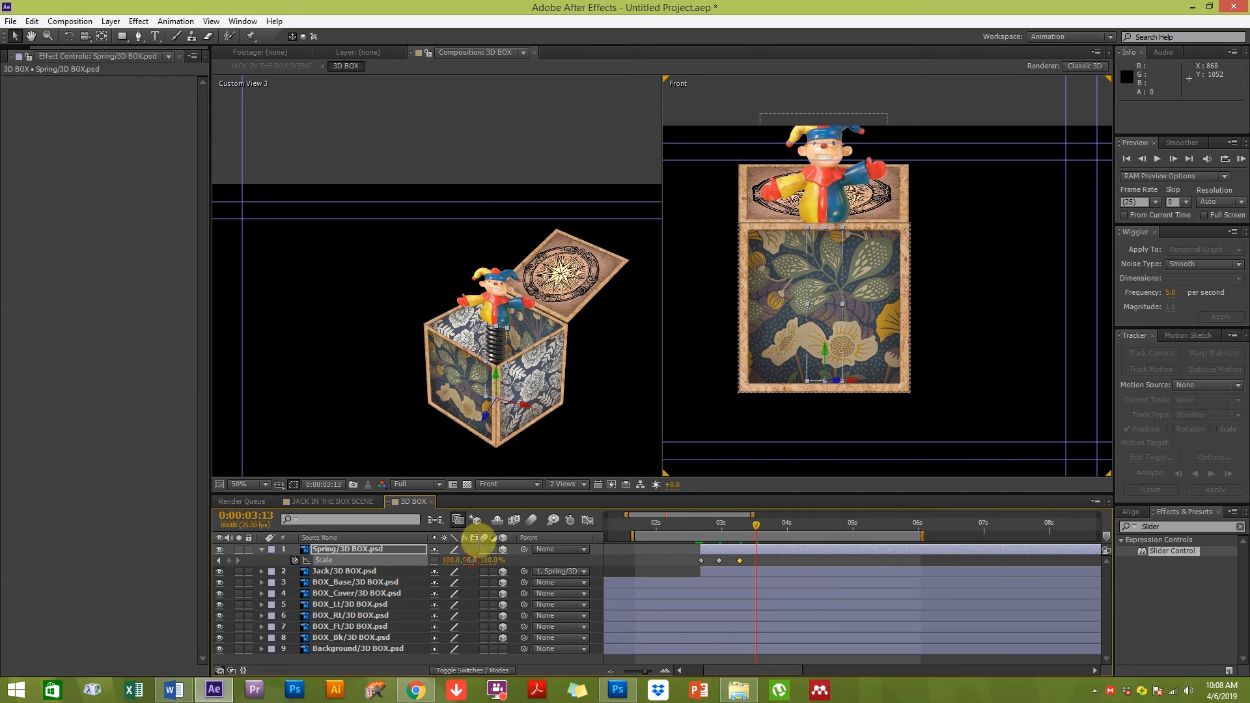
type("110")
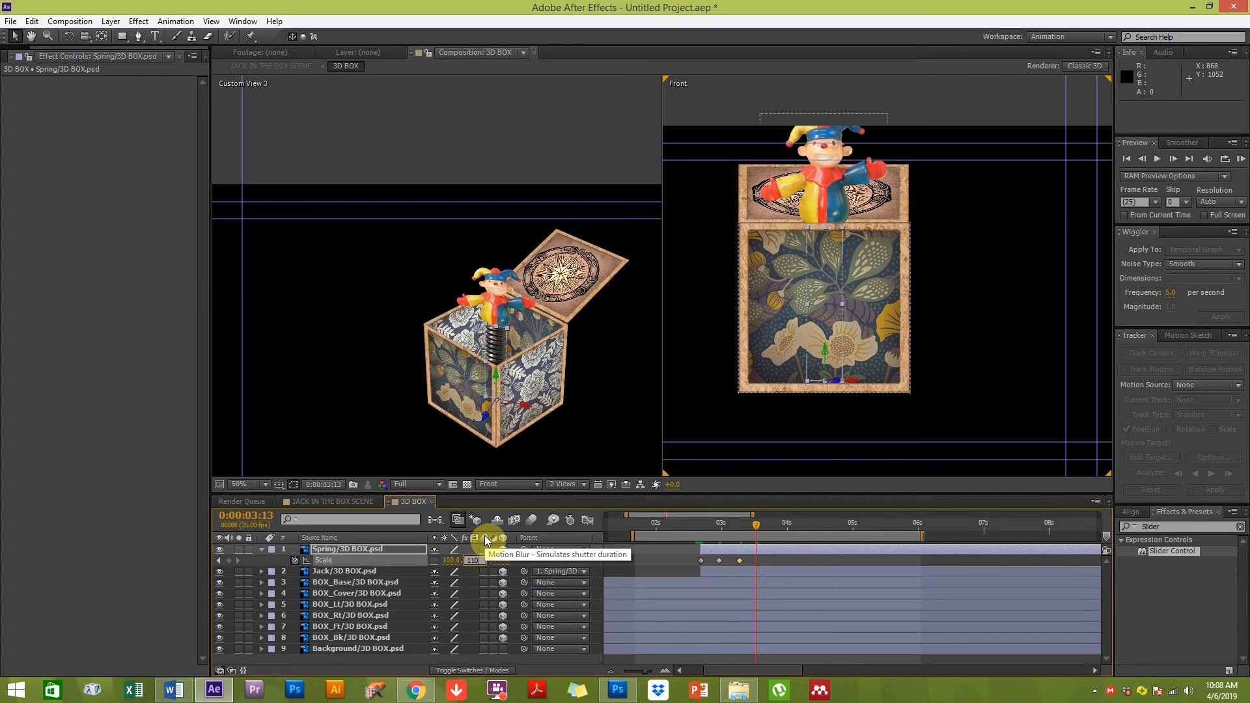
key("Return")
Add a Spring Scale keyframe with Y at 95% at 0:00:03:18
left_click(768, 527)
left_click(468, 561)
type("95")
key("Return")
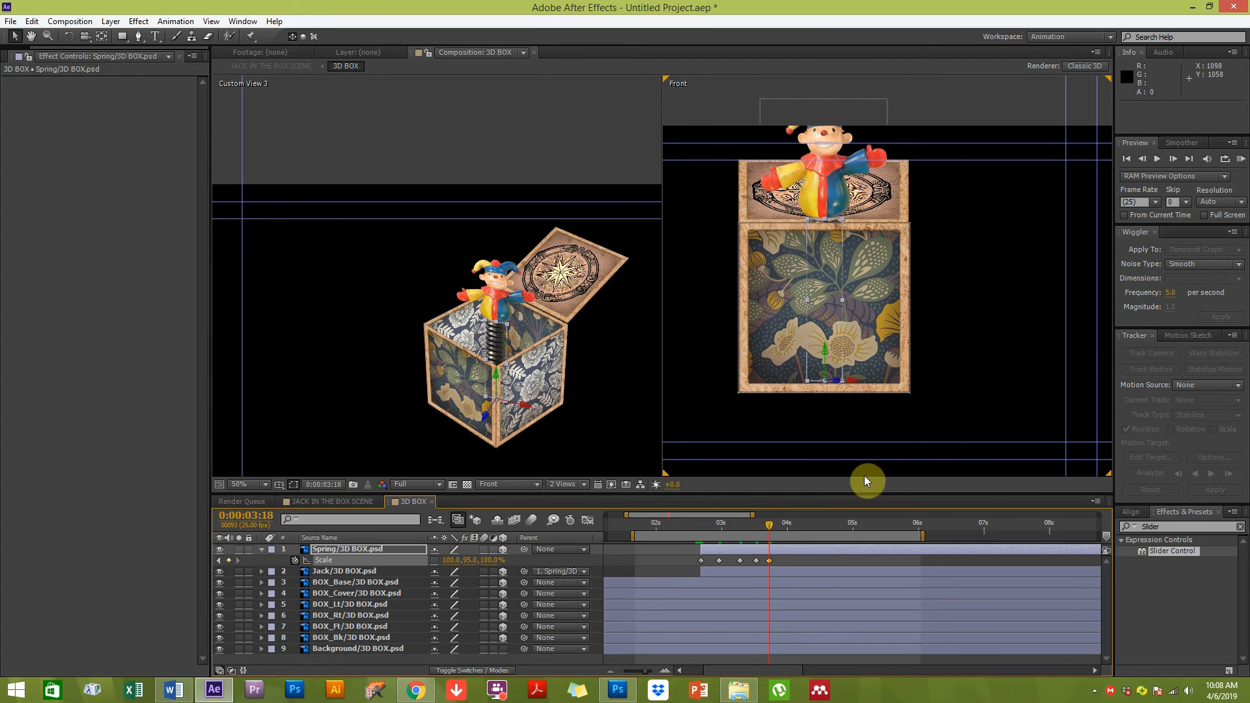
Add a Spring Scale keyframe with Y at 100% at 0:00:03:24
left_click(785, 527)
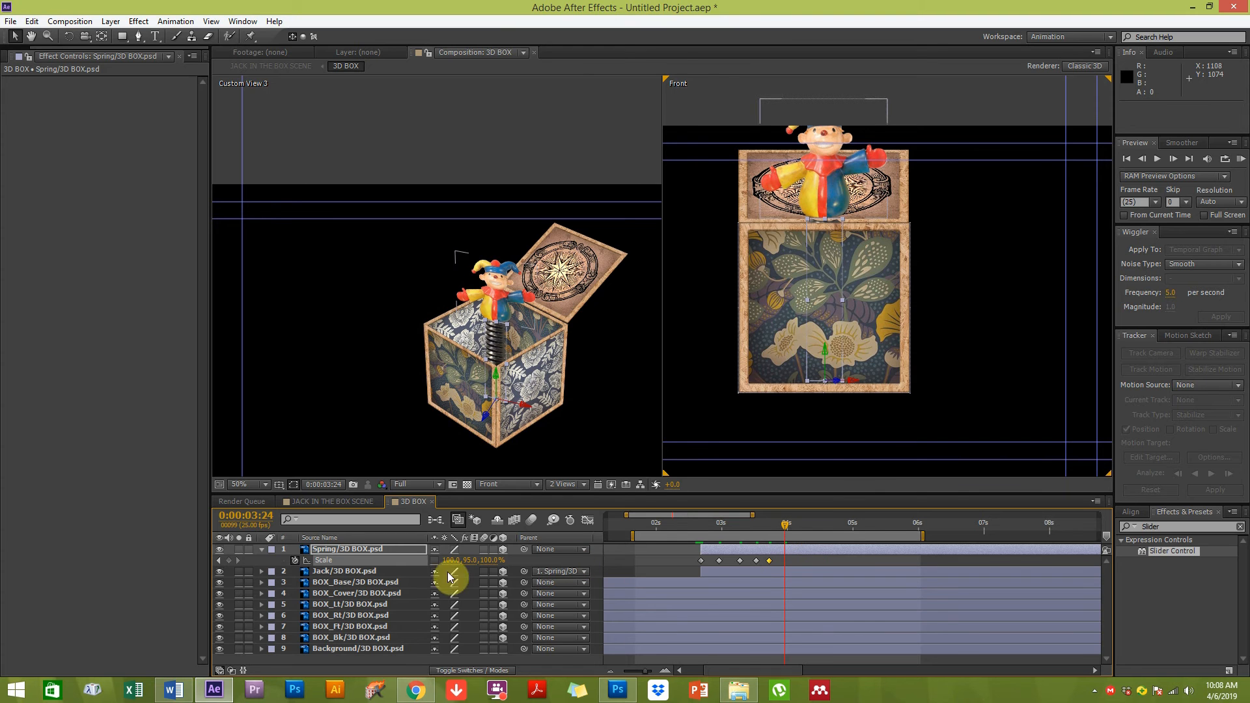
left_click(473, 560)
type("100")
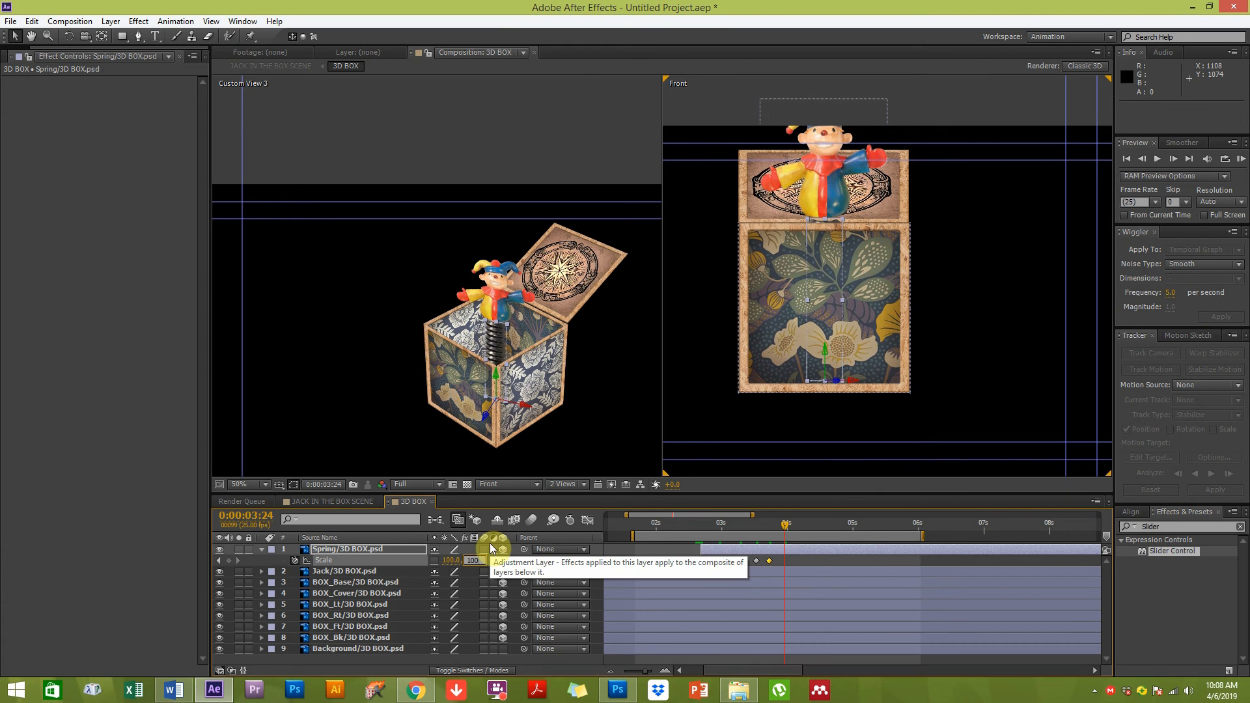
key("Return")
Respace the last Spring Scale keyframes along the timeline to adjust the bounce timing
mouse_move(787, 560)
left_mouse_down()
mouse_move(810, 561)
mouse_move(776, 560)
left_mouse_up()
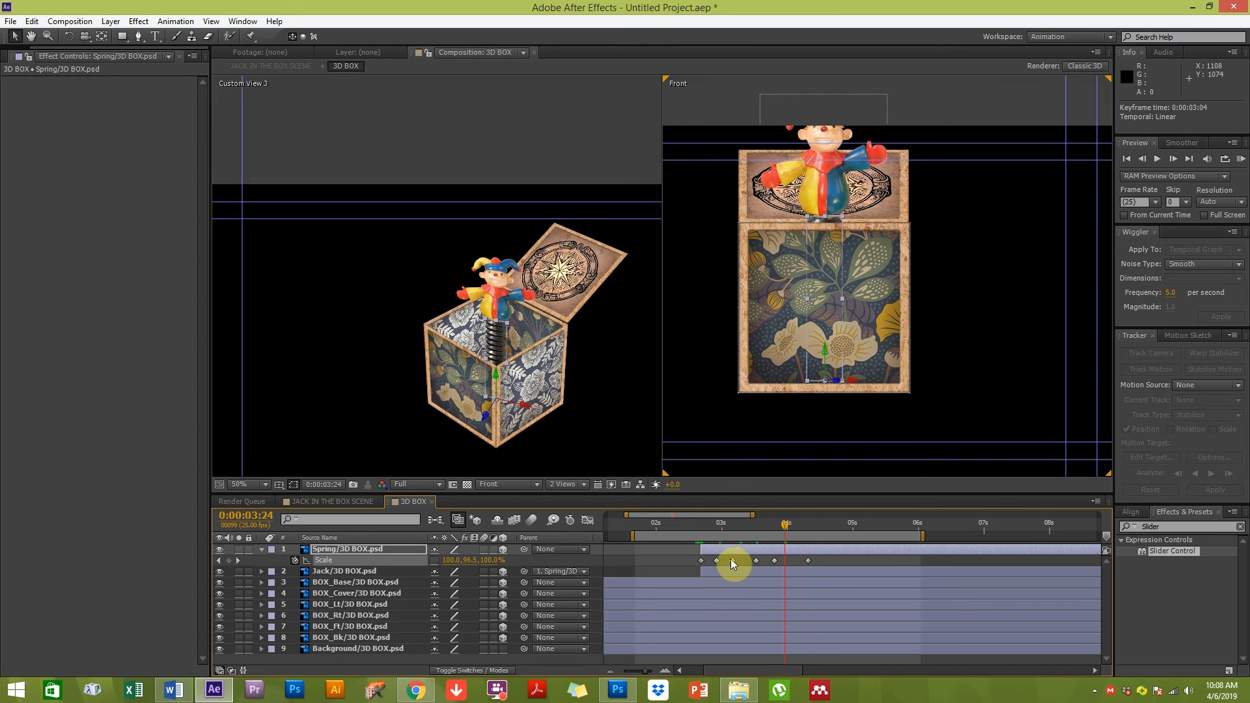
left_click_drag(782, 561, 756, 561)
left_click(843, 562)
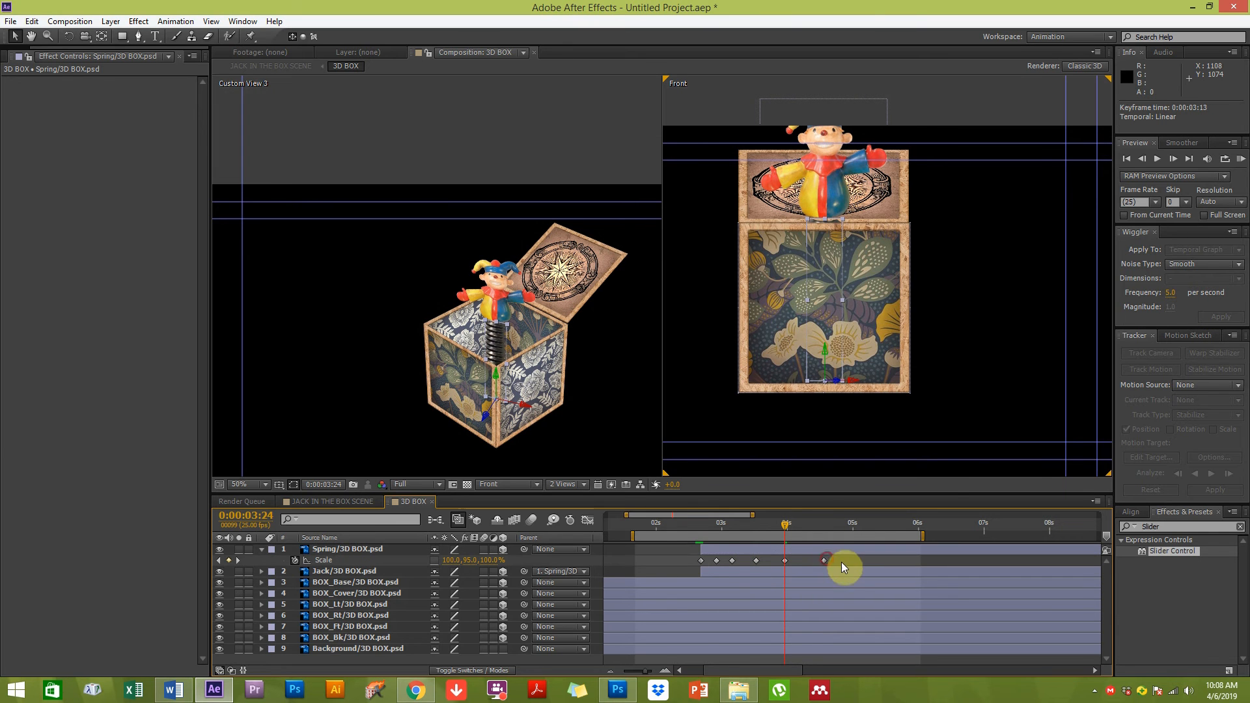
Select all Spring Scale keyframes and apply Easy Ease to them in the Graph Editor
left_click(716, 560)
left_click_drag(671, 561, 925, 567)
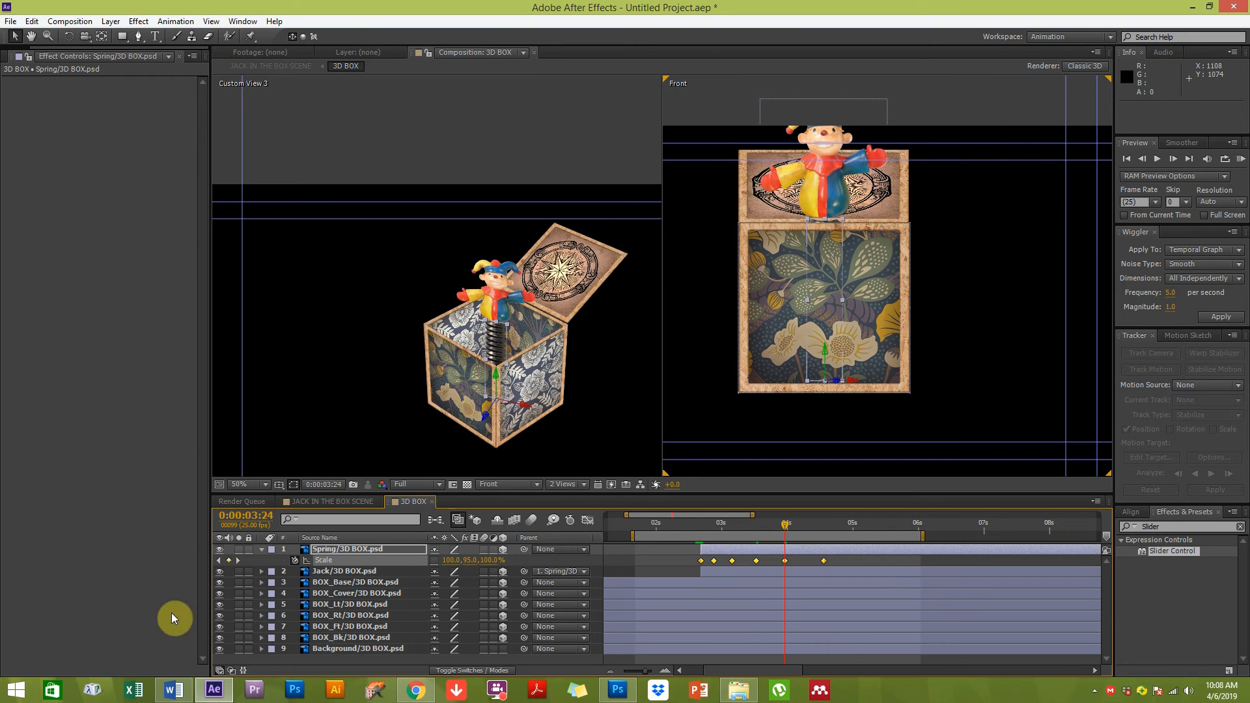
left_click(588, 520)
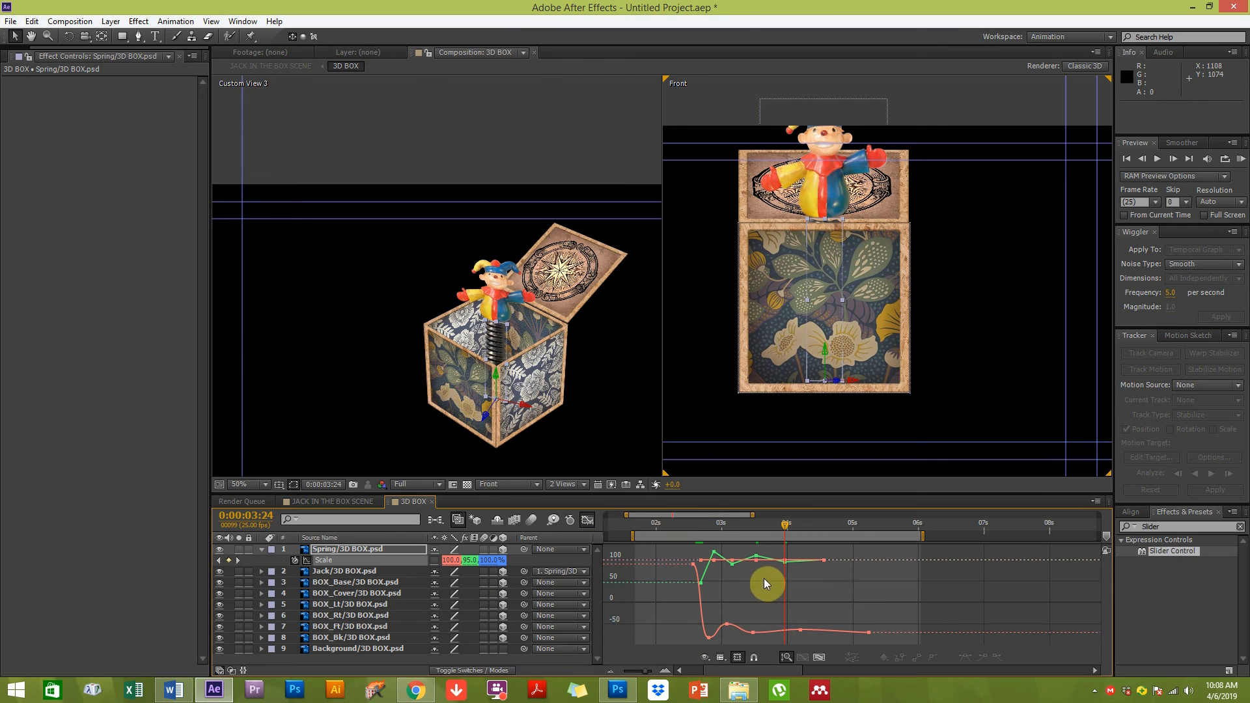
left_click(708, 637)
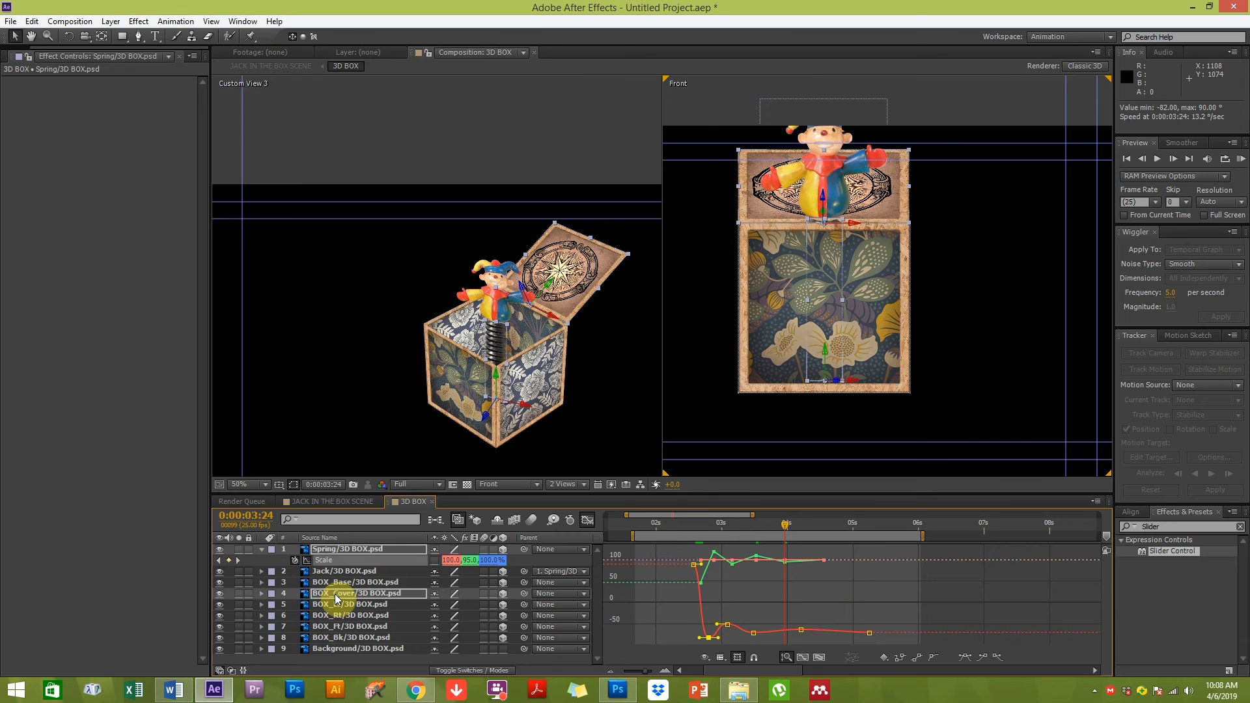
key("u")
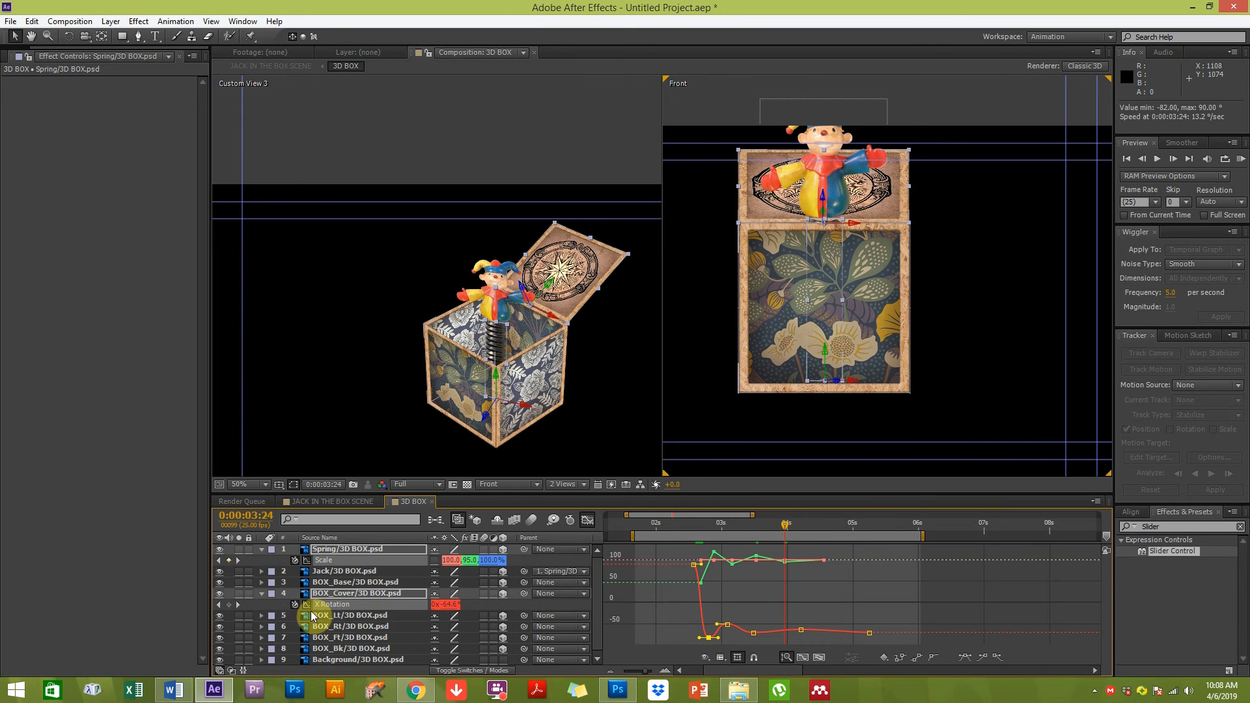
left_click(769, 590)
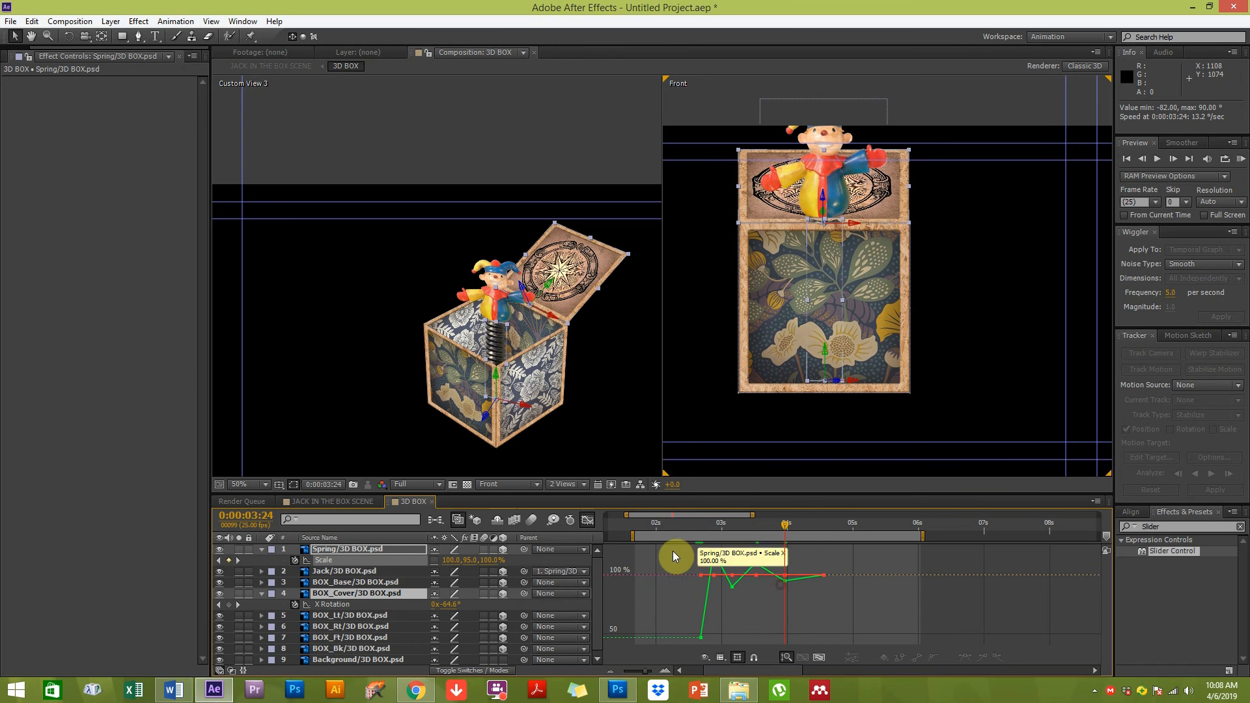
left_click_drag(675, 548, 885, 643)
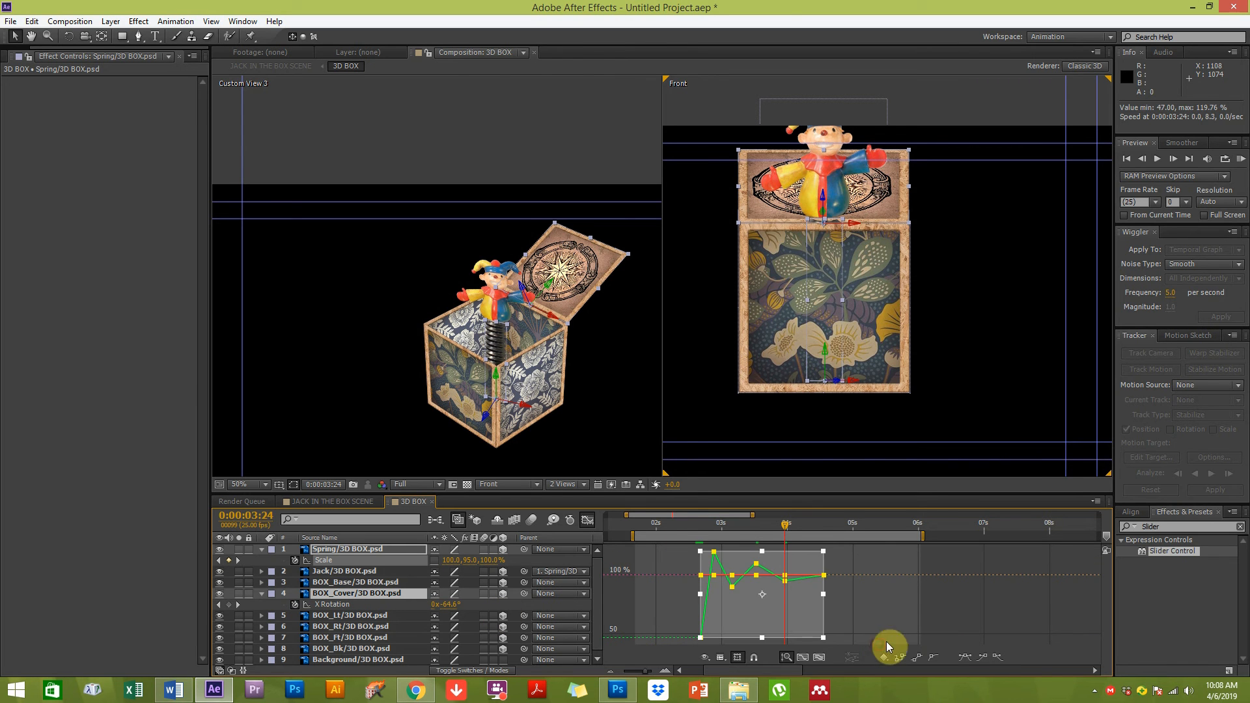
left_click(966, 658)
Reshape the Spring Scale curve in the Graph Editor by adjusting a keyframe handle
key("=")
key("=")
key("space")
left_click_drag(642, 583, 1018, 564)
left_click_drag(898, 567, 815, 553)
left_click(813, 640)
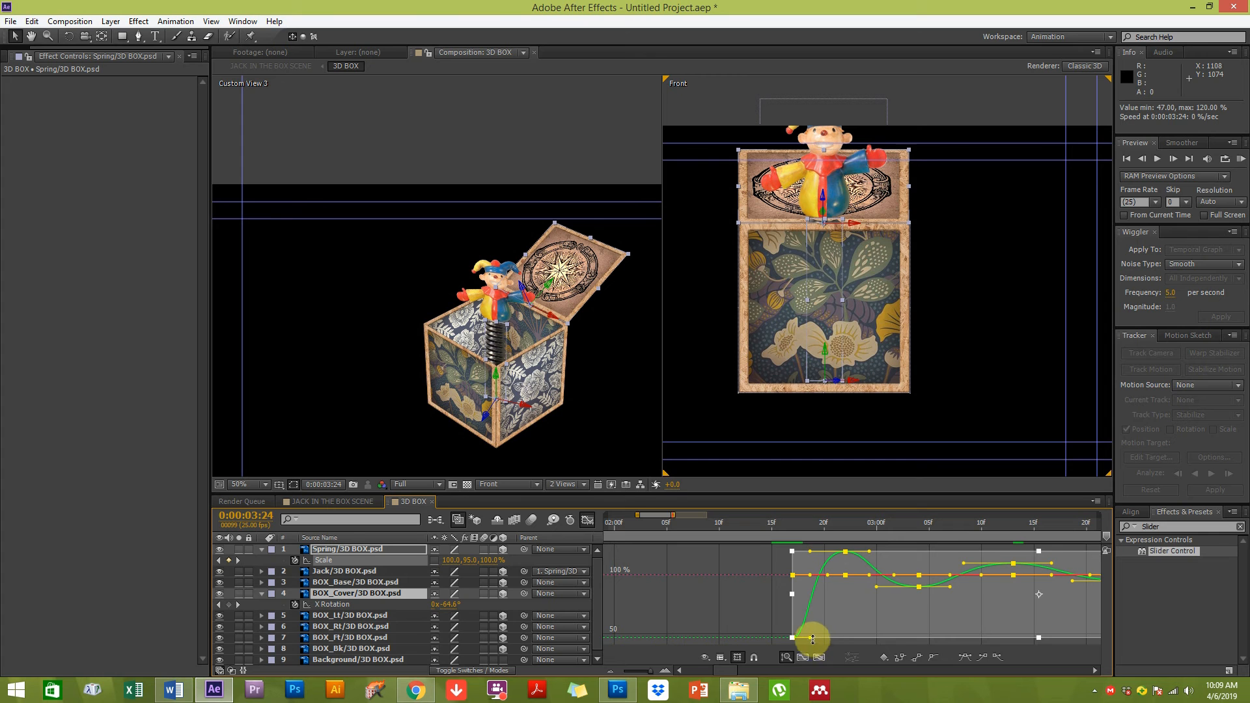
left_click(744, 600)
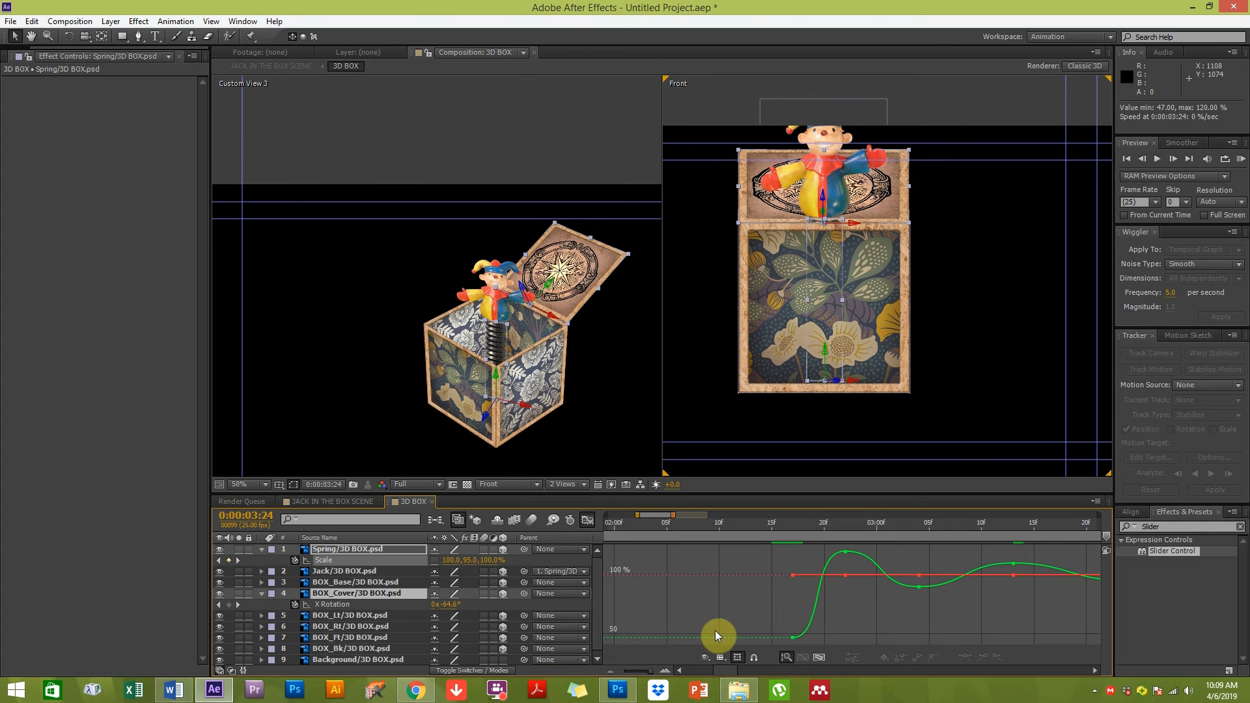
Preview the jack's spring animation with RAM previews in both viewers
left_click(645, 670)
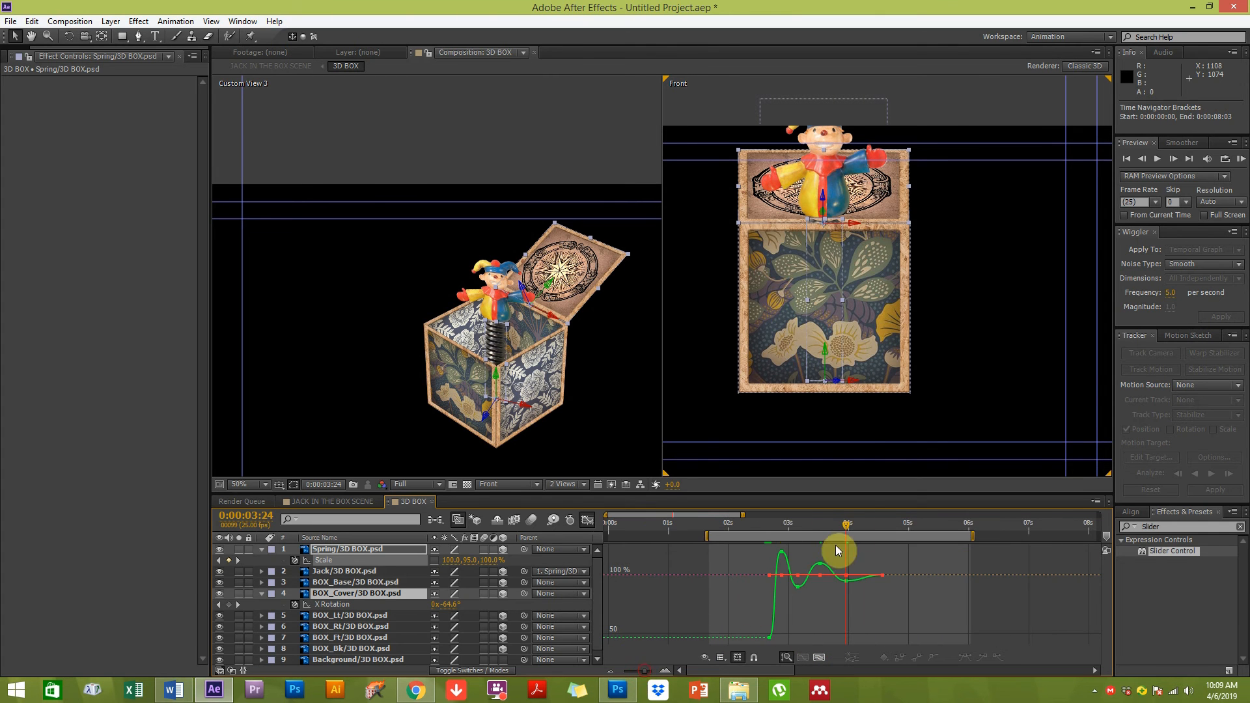
mouse_move(761, 525)
left_mouse_down()
mouse_move(841, 517)
mouse_move(775, 515)
left_mouse_up()
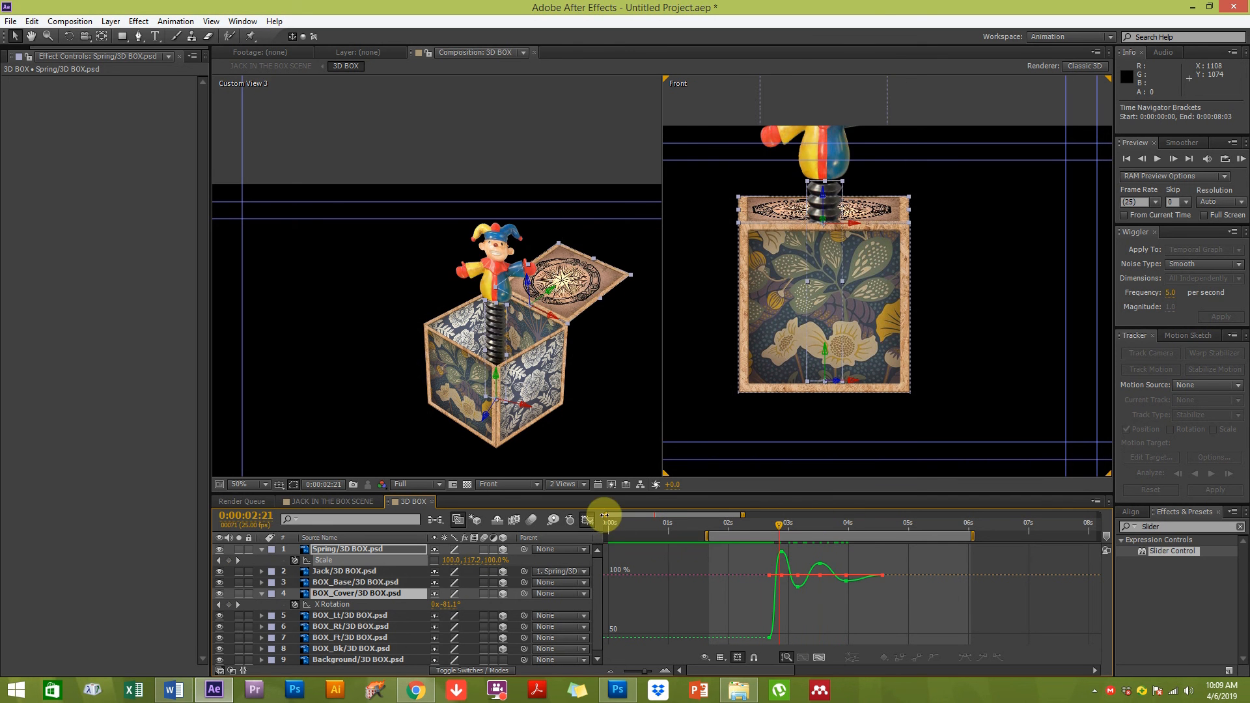
left_click(587, 519)
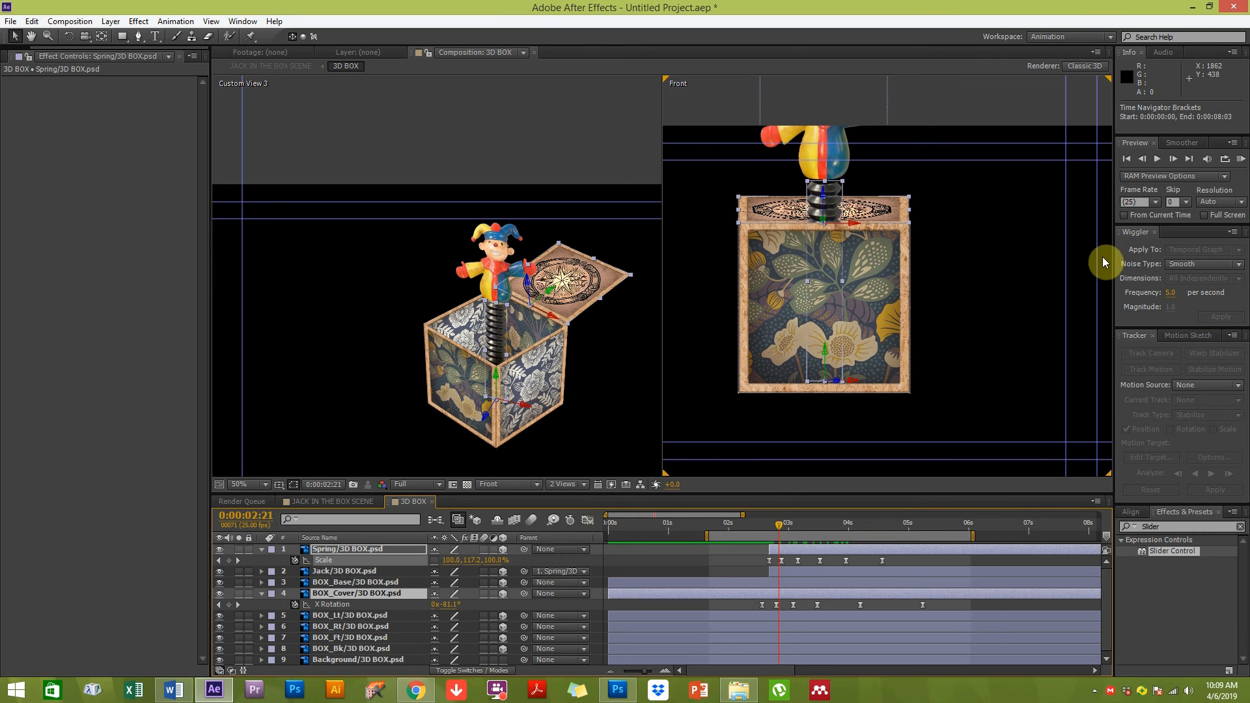
left_click(1241, 160)
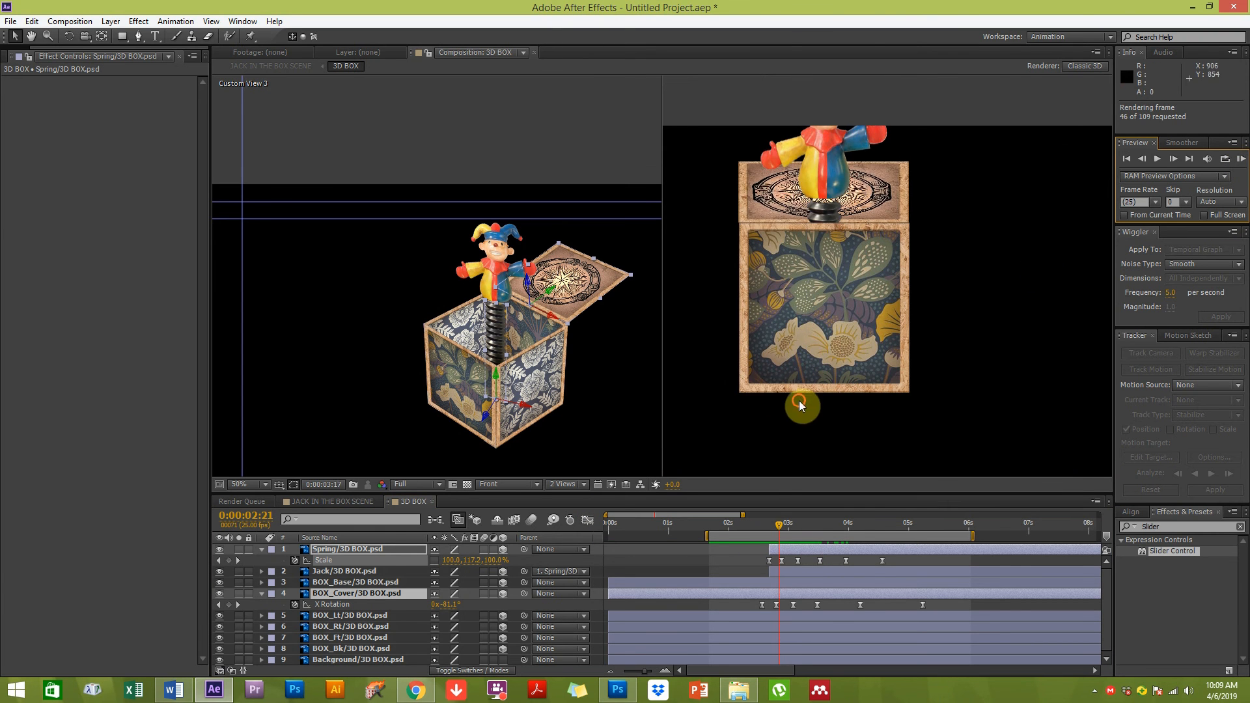
left_click(790, 405)
key("space")
left_click_drag(506, 381, 469, 375)
left_click(1242, 160)
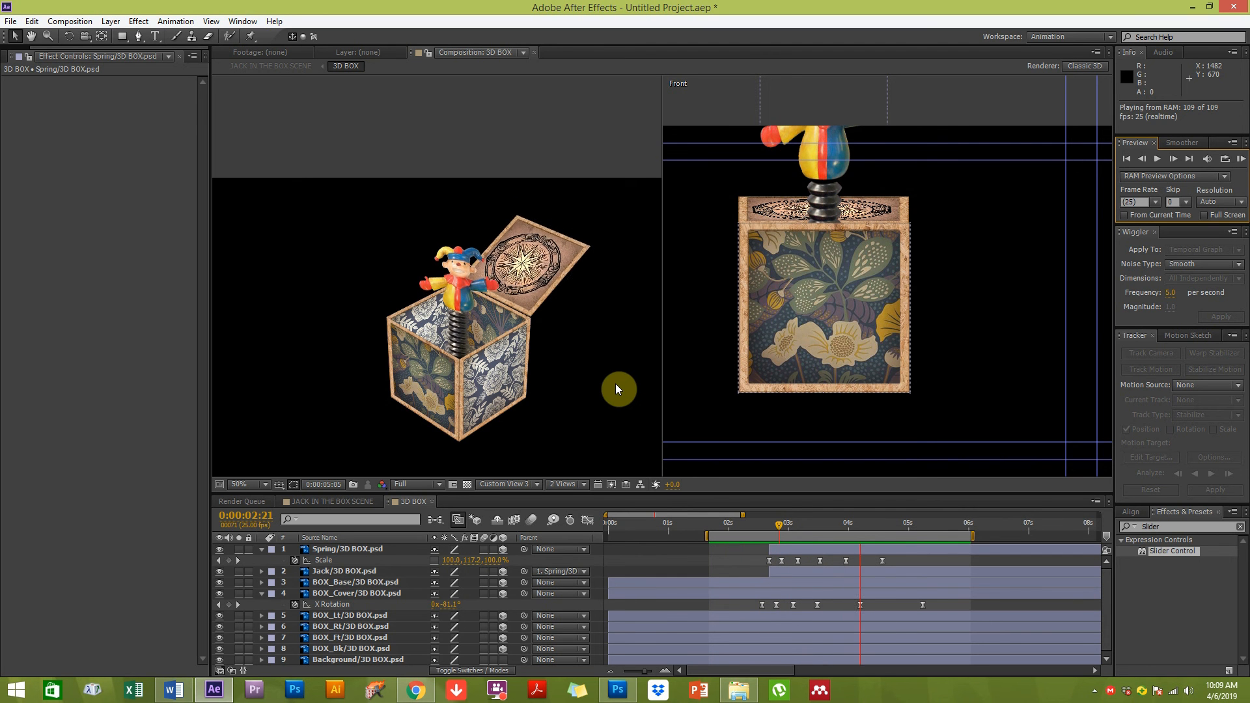
key("space")
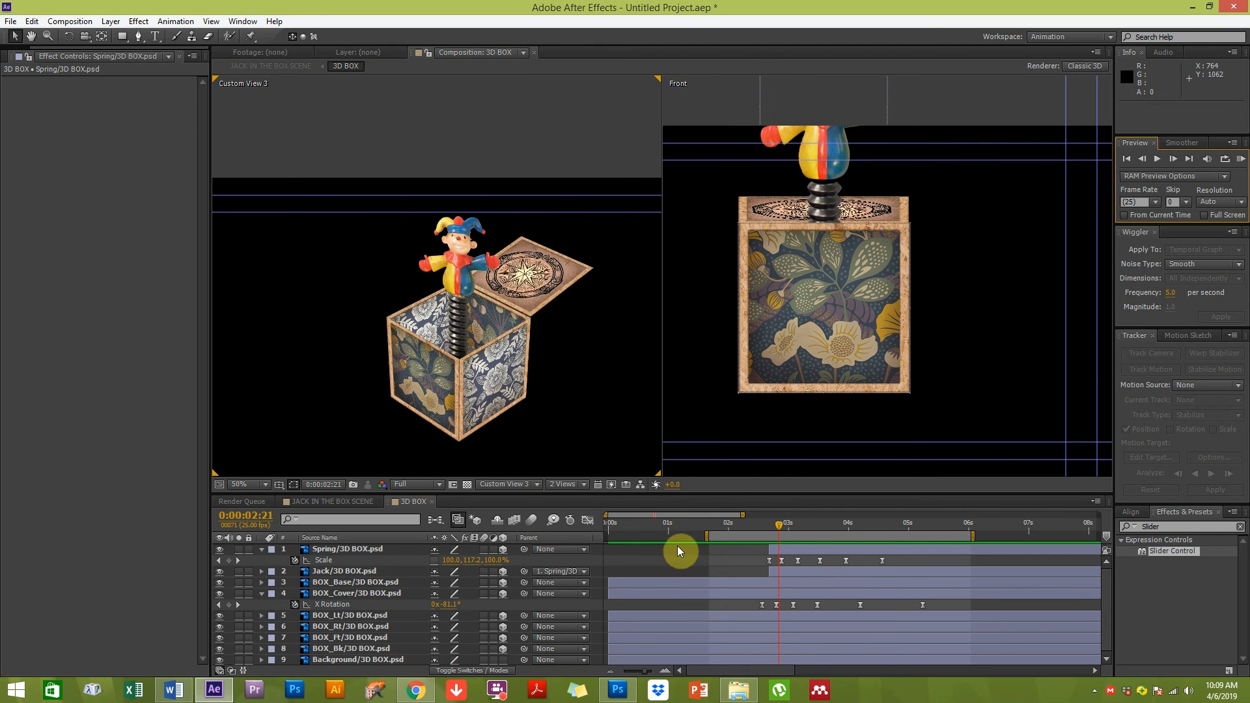
left_click(342, 549)
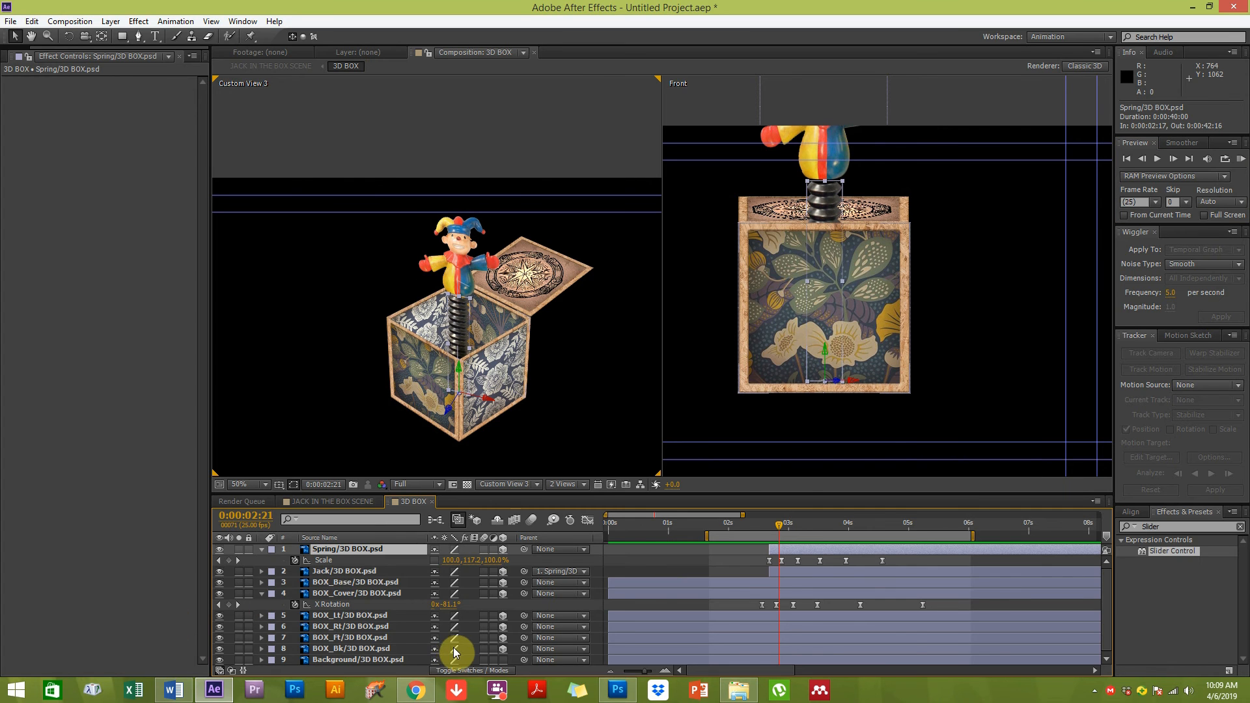
Reveal the spring layer's rotation properties, trying and undoing a value change
key("shift+r")
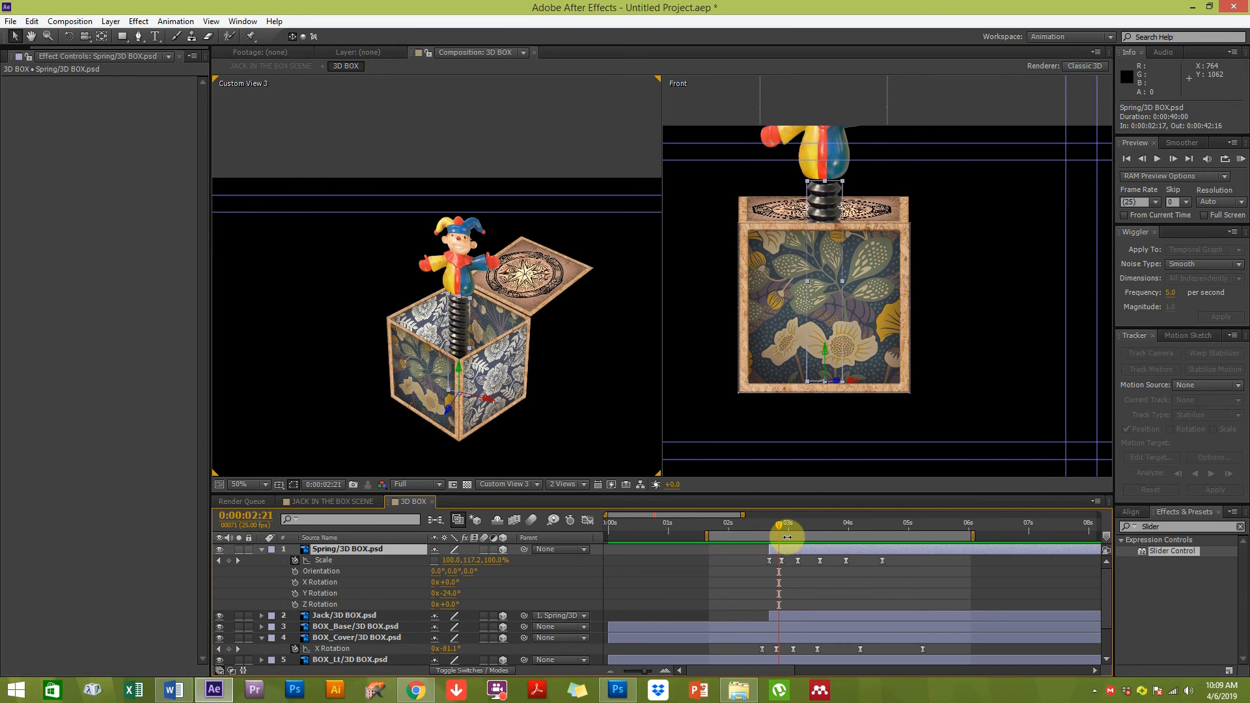
left_click_drag(452, 585, 455, 609)
key("ctrl+z")
key("ctrl+z")
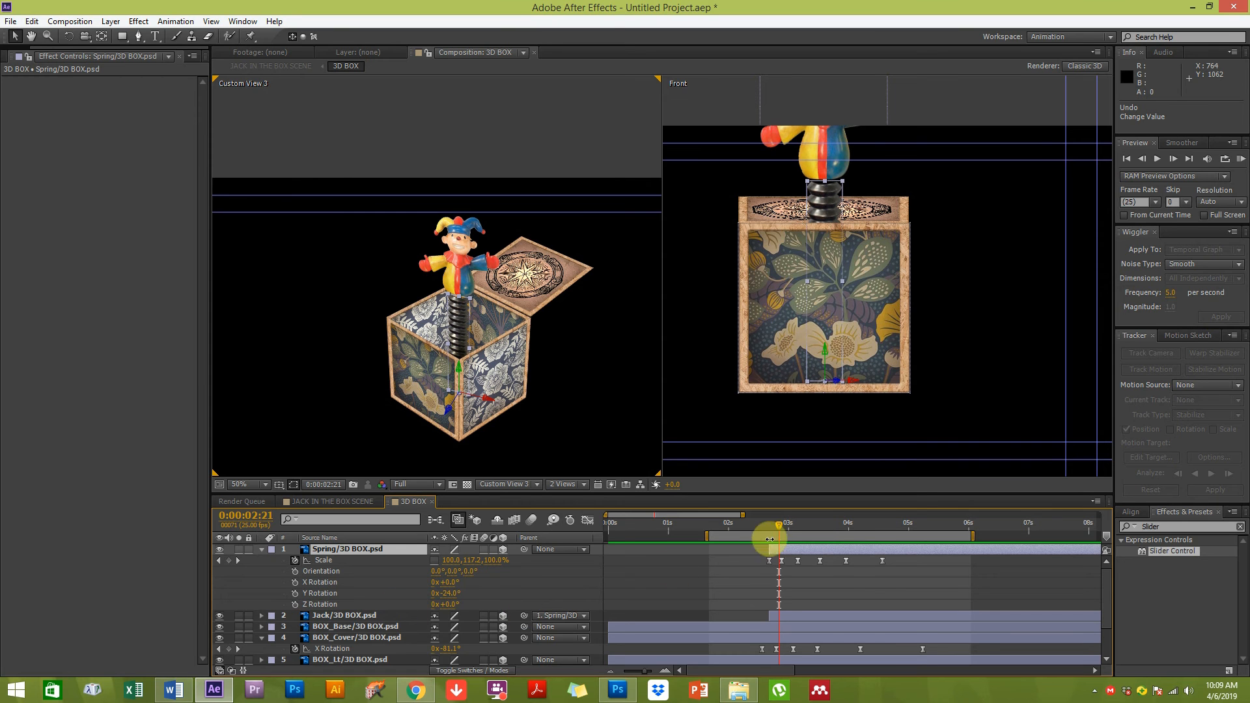
Enable keyframing for the spring's Z Rotation with a first keyframe at 0:00:02:17
left_click(846, 524)
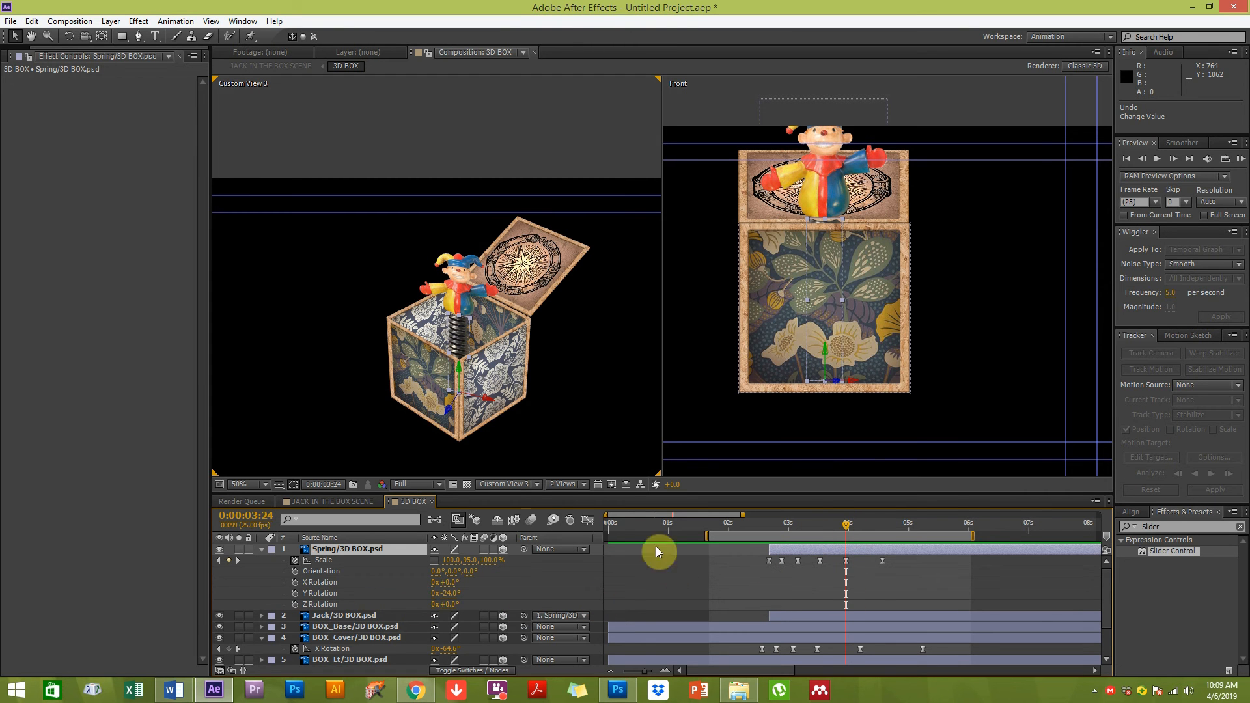
left_click(883, 525)
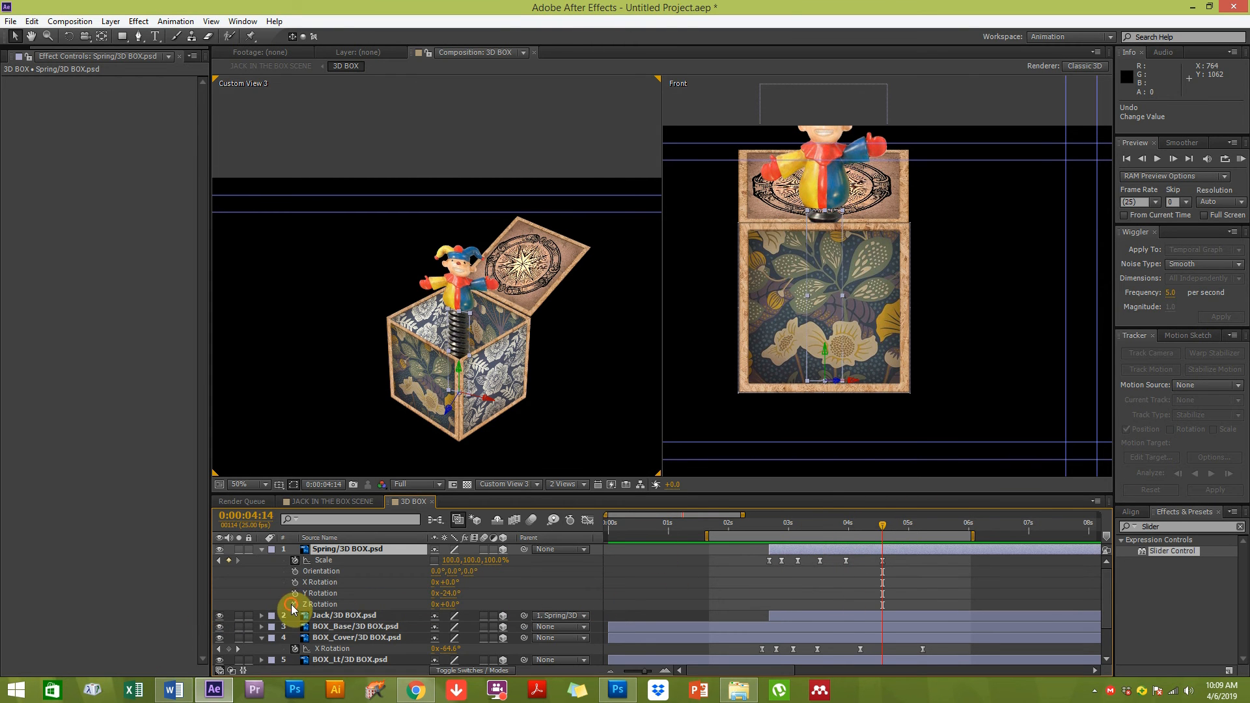
left_click(293, 604)
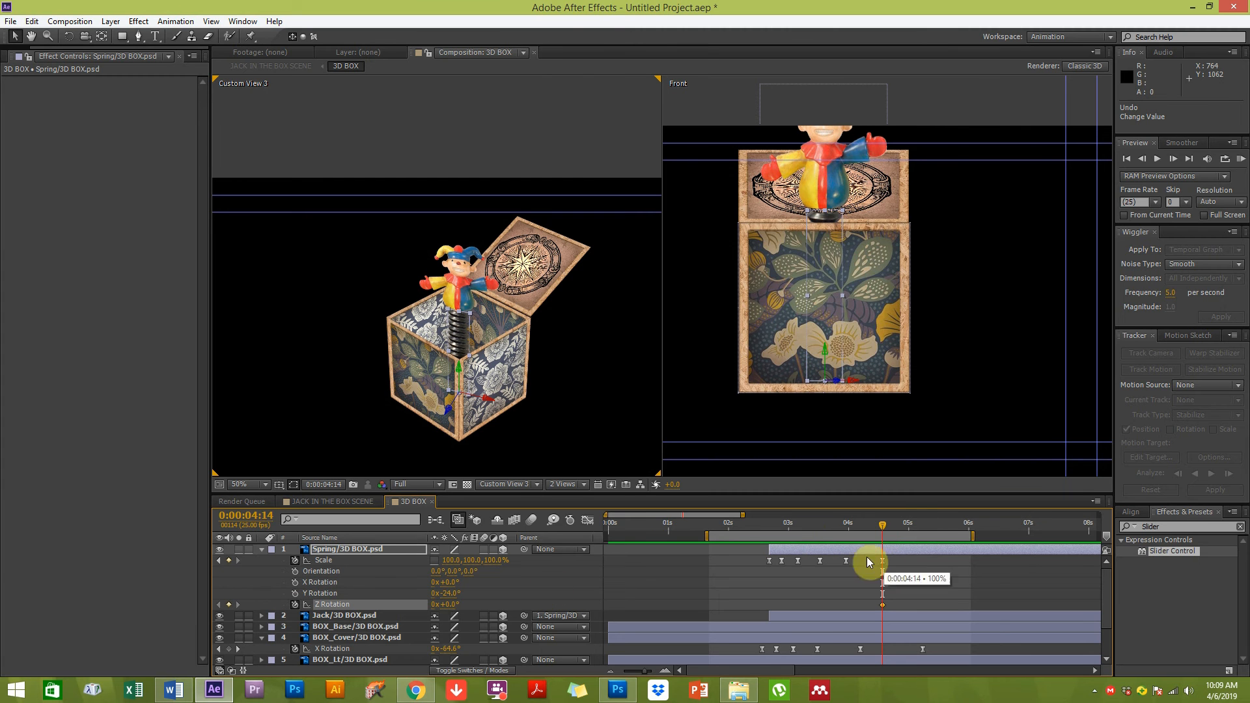
left_click(772, 529)
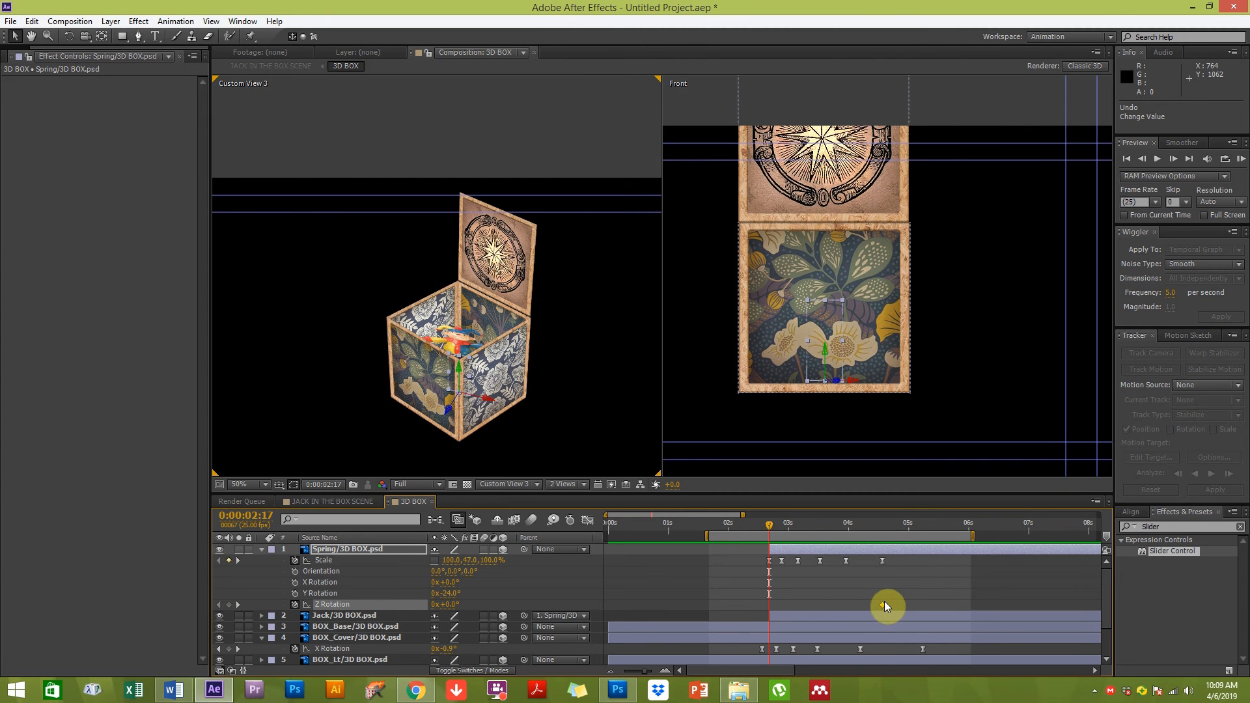
left_click_drag(768, 609, 767, 610)
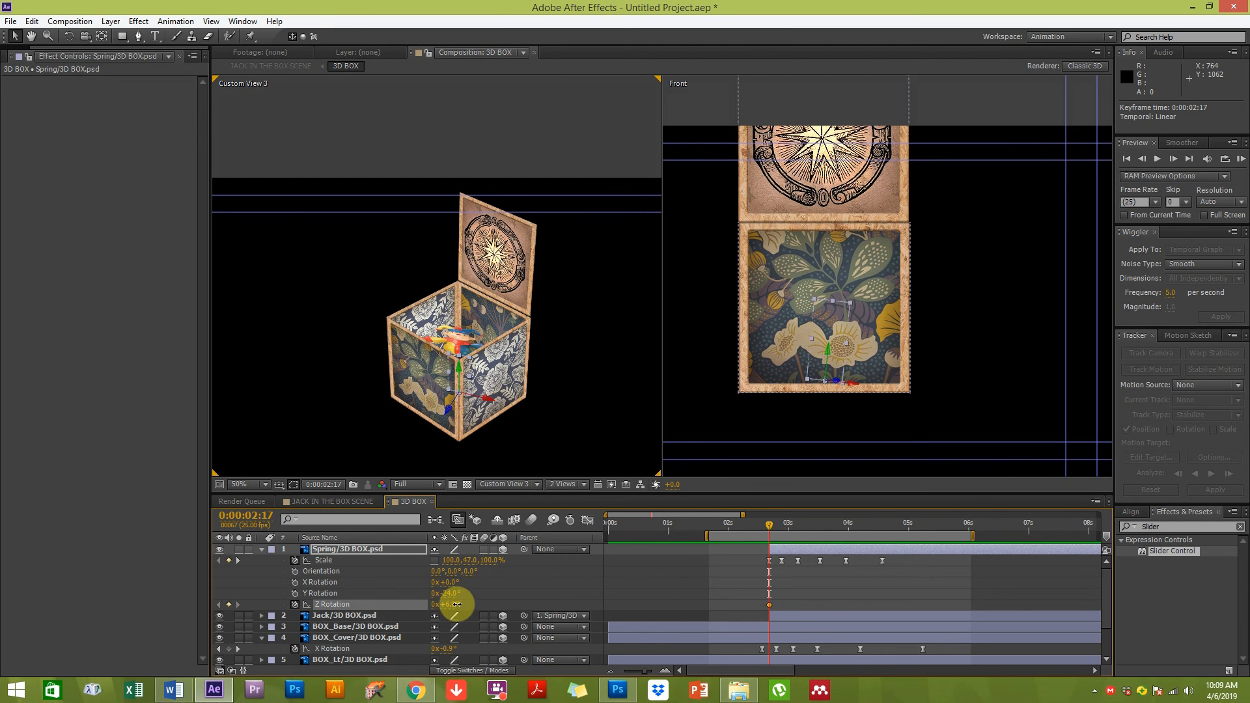
left_click_drag(456, 605, 458, 607)
Set the spring's Z Rotation to -2° at 0:00:02:22
left_click_drag(789, 521, 780, 531)
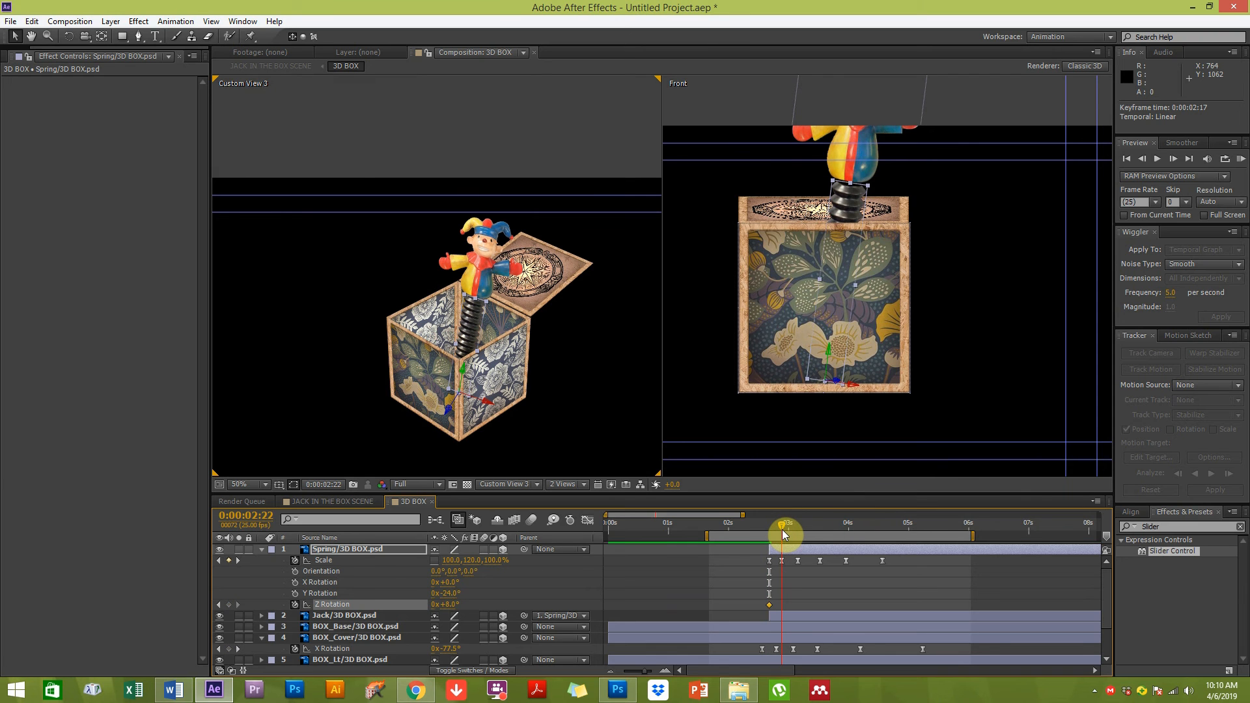
left_click(449, 605)
type("-2")
key("Return")
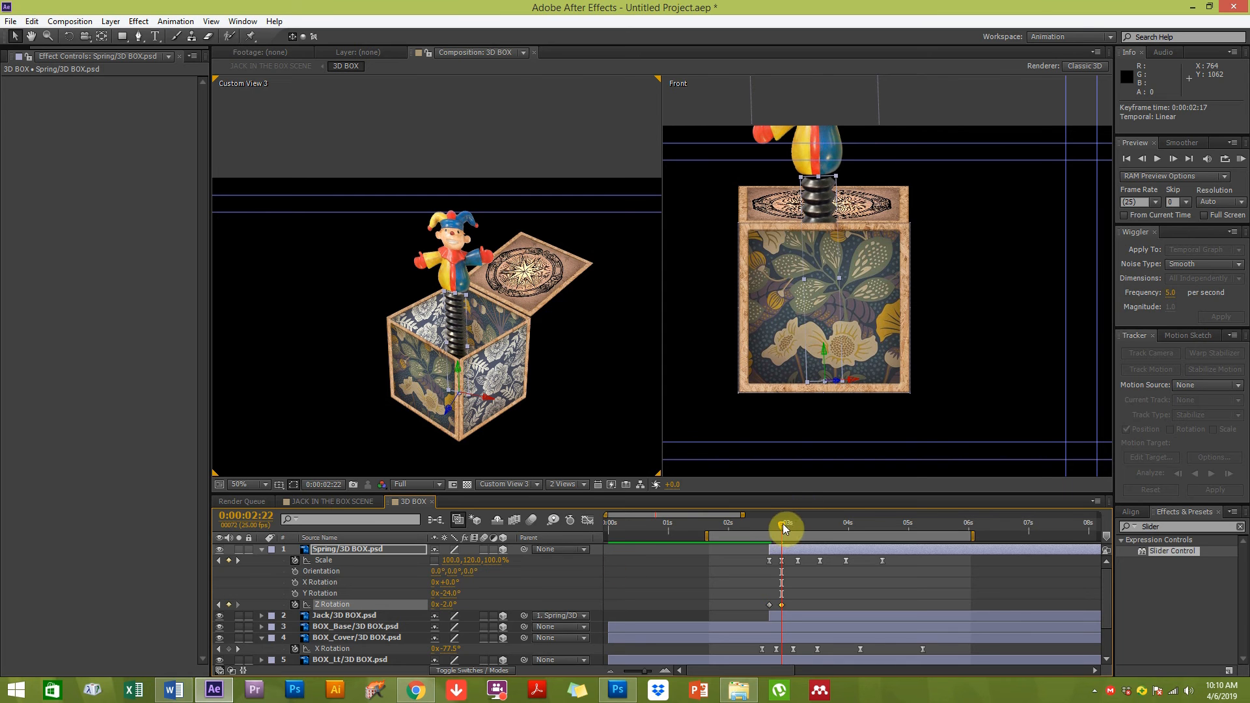
Set the spring's Z Rotation to -5° at 0:00:03:04
mouse_move(781, 529)
left_mouse_down()
mouse_move(799, 527)
mouse_move(753, 522)
mouse_move(799, 525)
left_mouse_up()
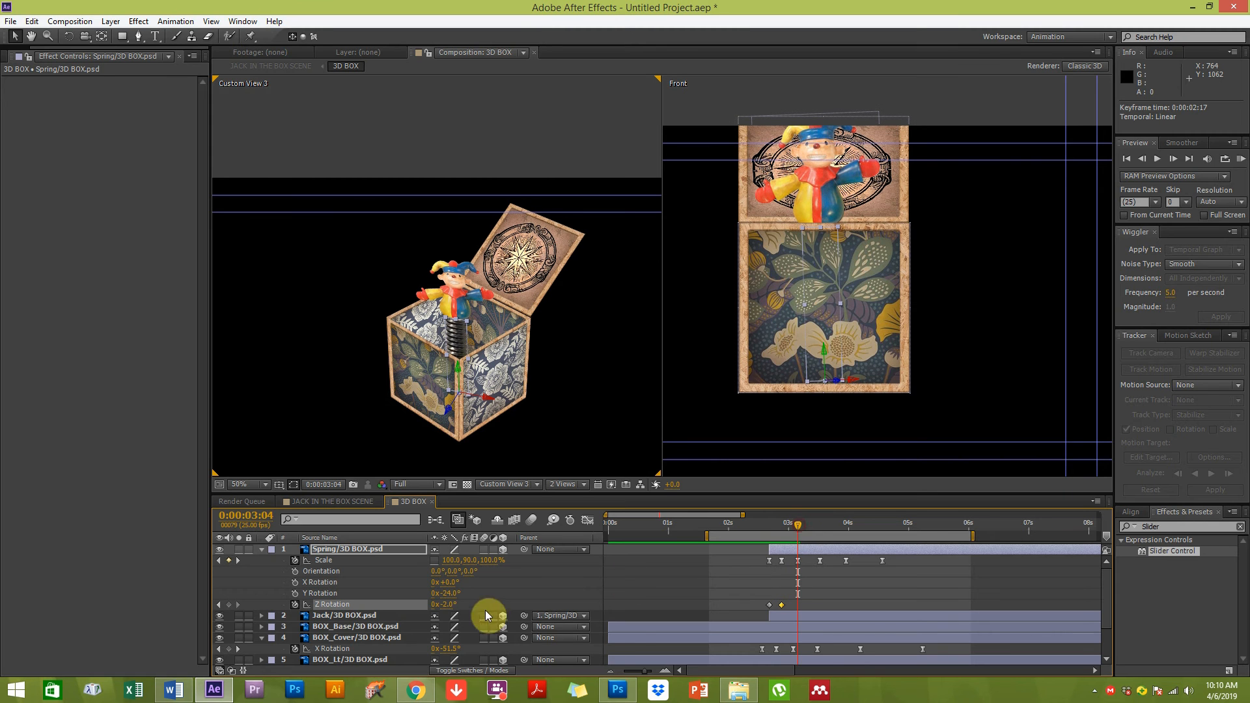
mouse_move(449, 604)
left_mouse_down()
mouse_move(443, 596)
mouse_move(456, 604)
left_mouse_up()
type("-5")
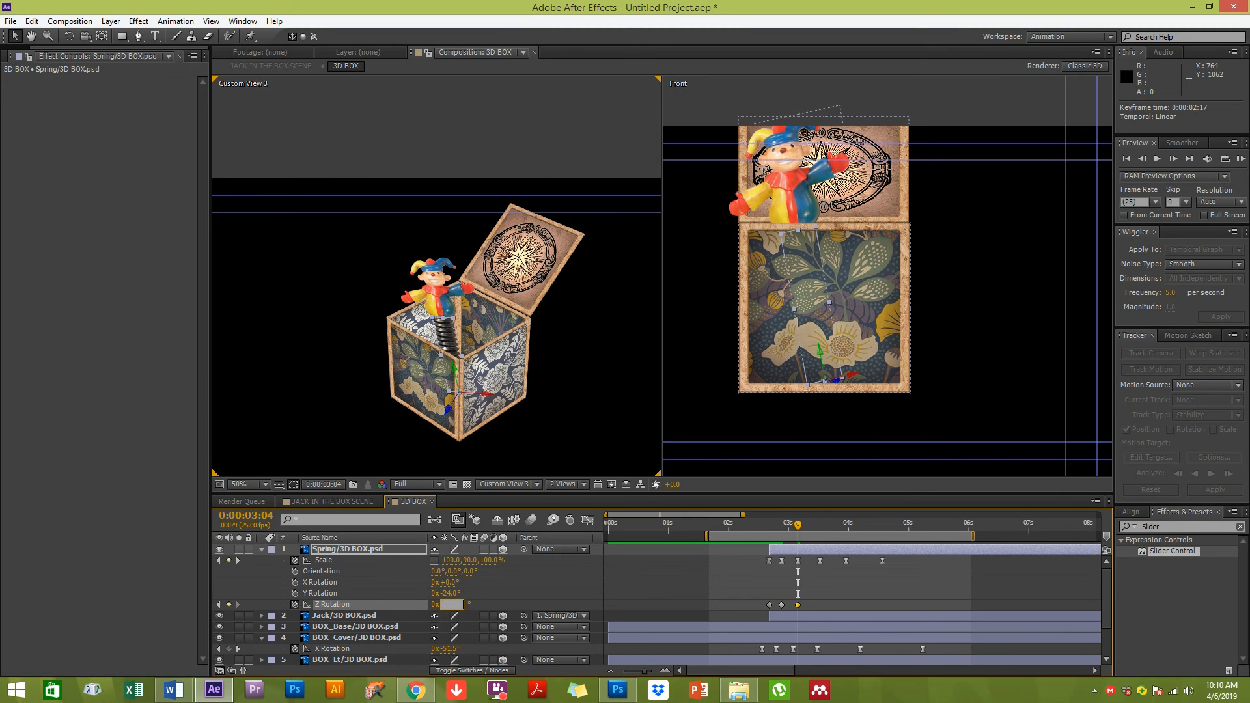
key("Return")
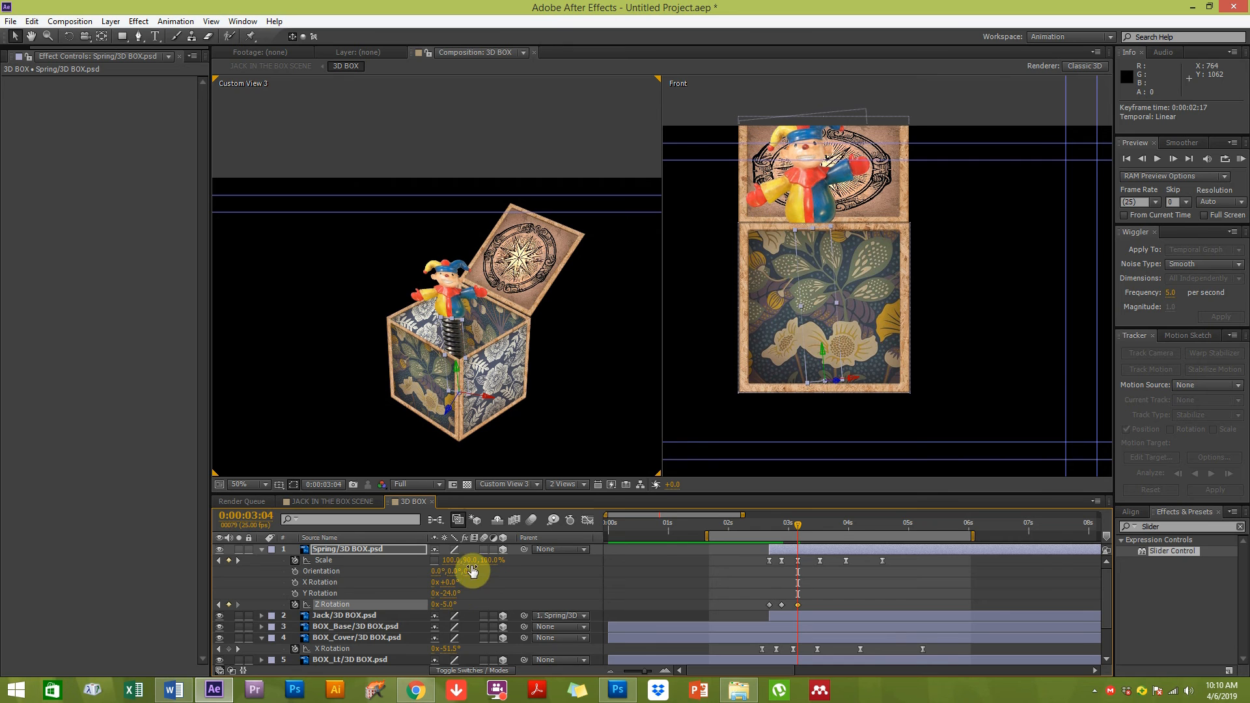
Set the spring's Z Rotation to 3° at 0:00:03:13
left_click(818, 530)
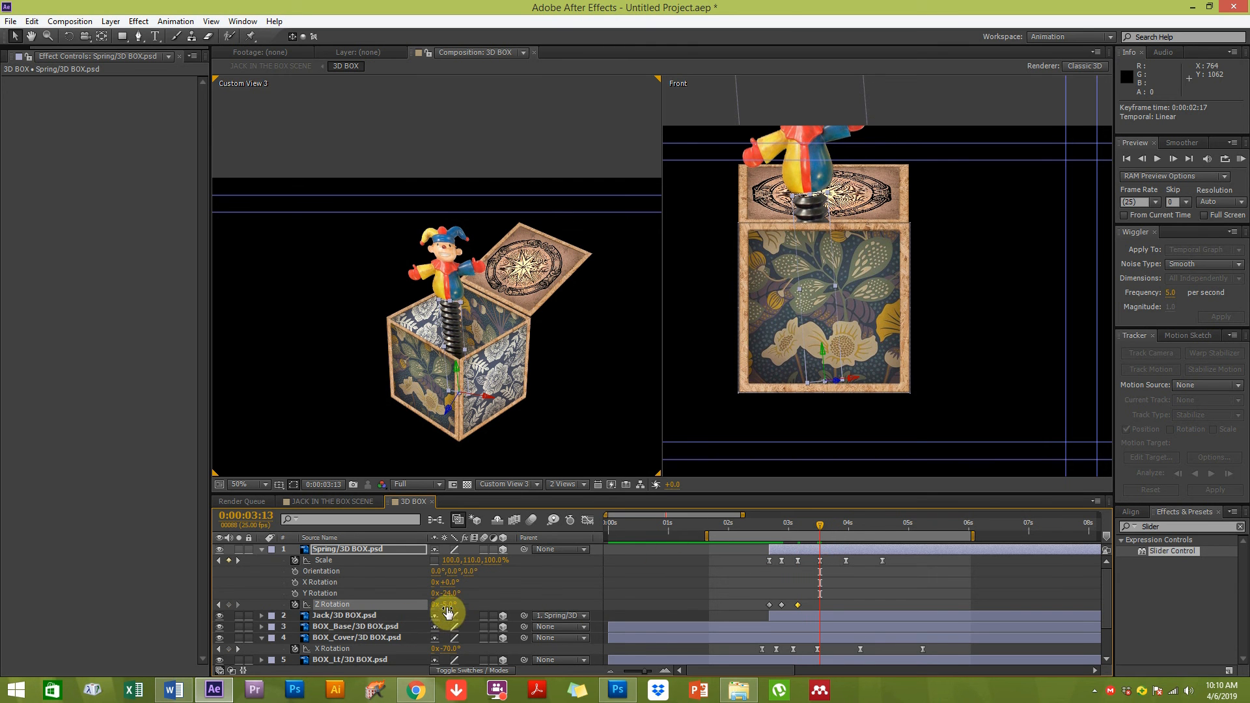
type("3")
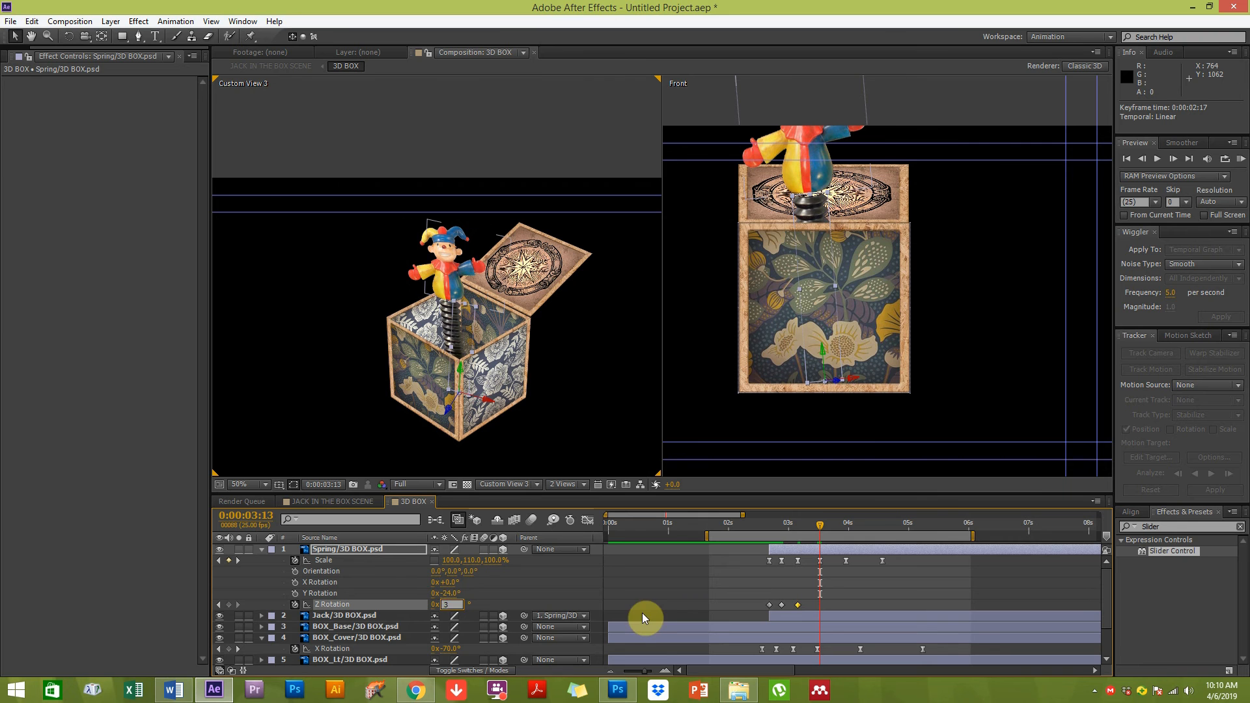
key("Return")
Set the spring's Z Rotation to -3° at 0:00:03:24
left_click(846, 530)
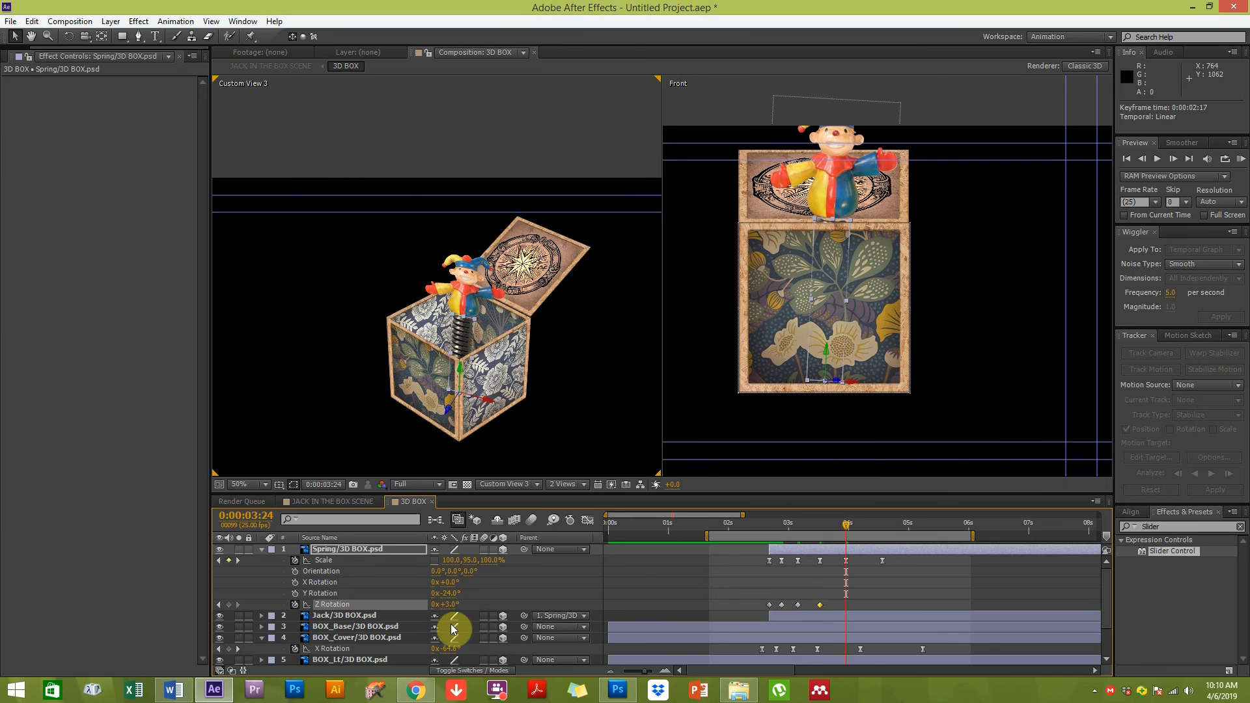
left_click(449, 605)
type("-3")
key("Return")
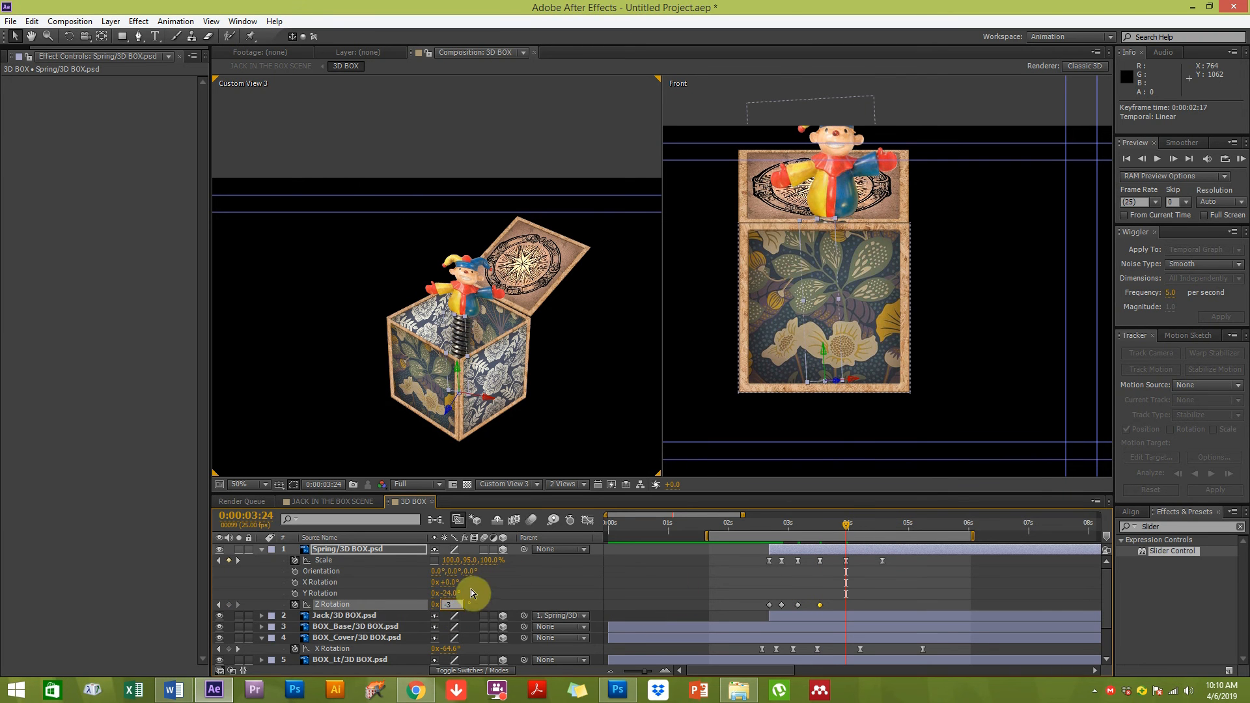
Set the spring's Z Rotation to 2° at 0:00:04:14
left_click(883, 531)
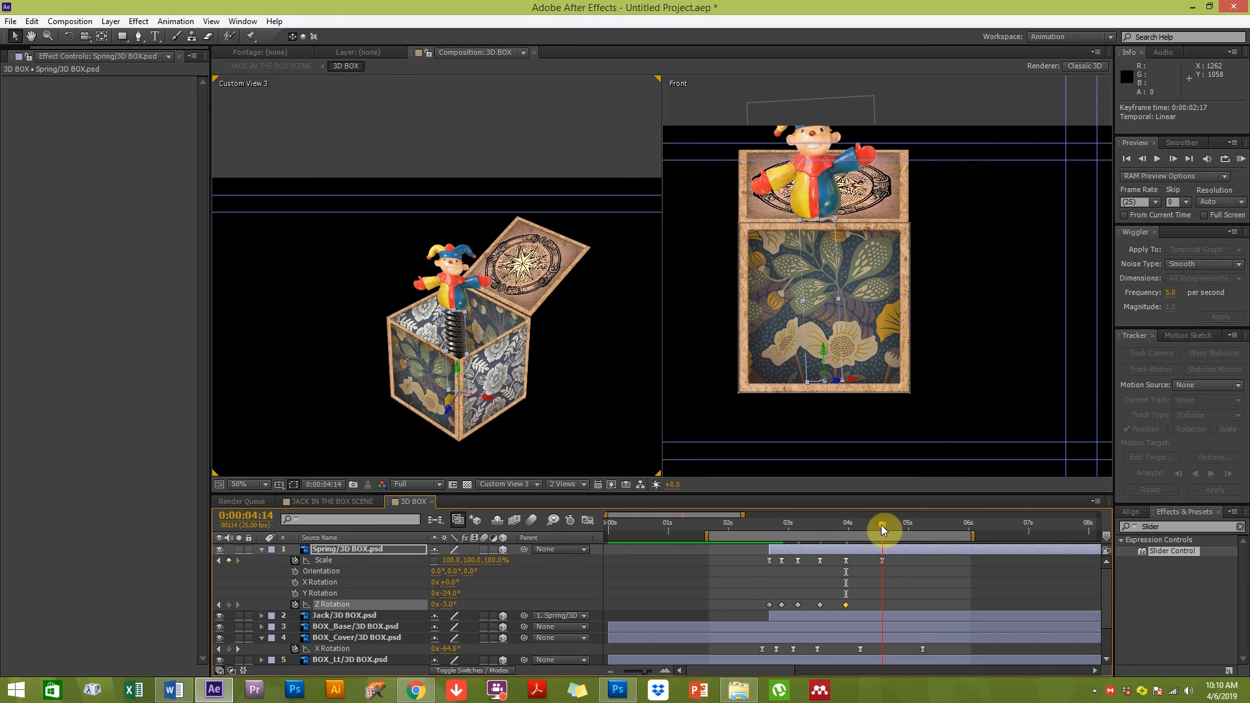
key("ctrl+Down")
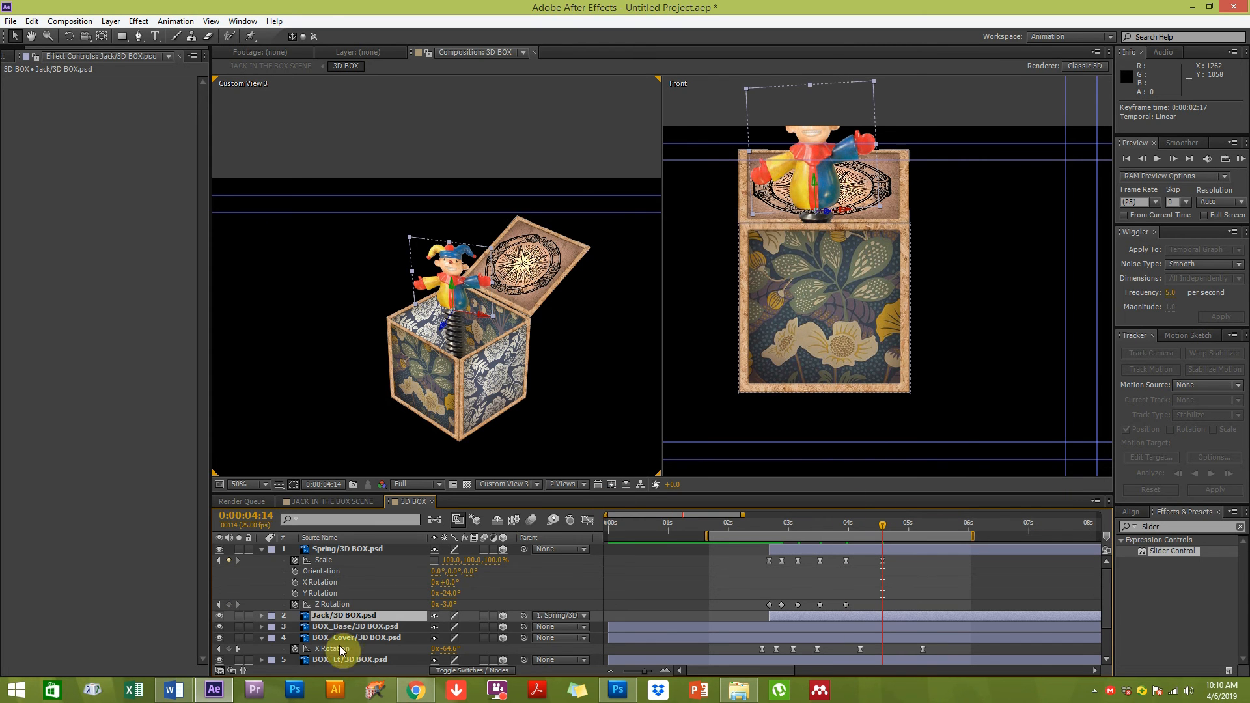
left_click(329, 604)
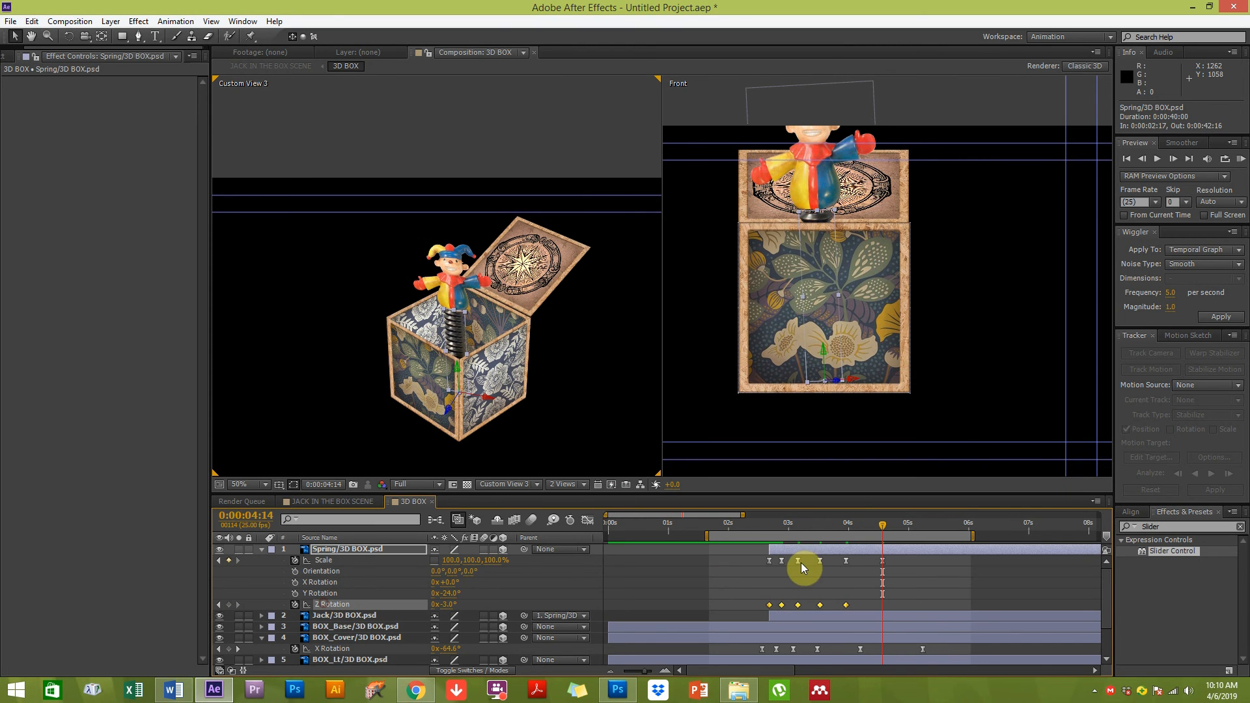
left_click(642, 586)
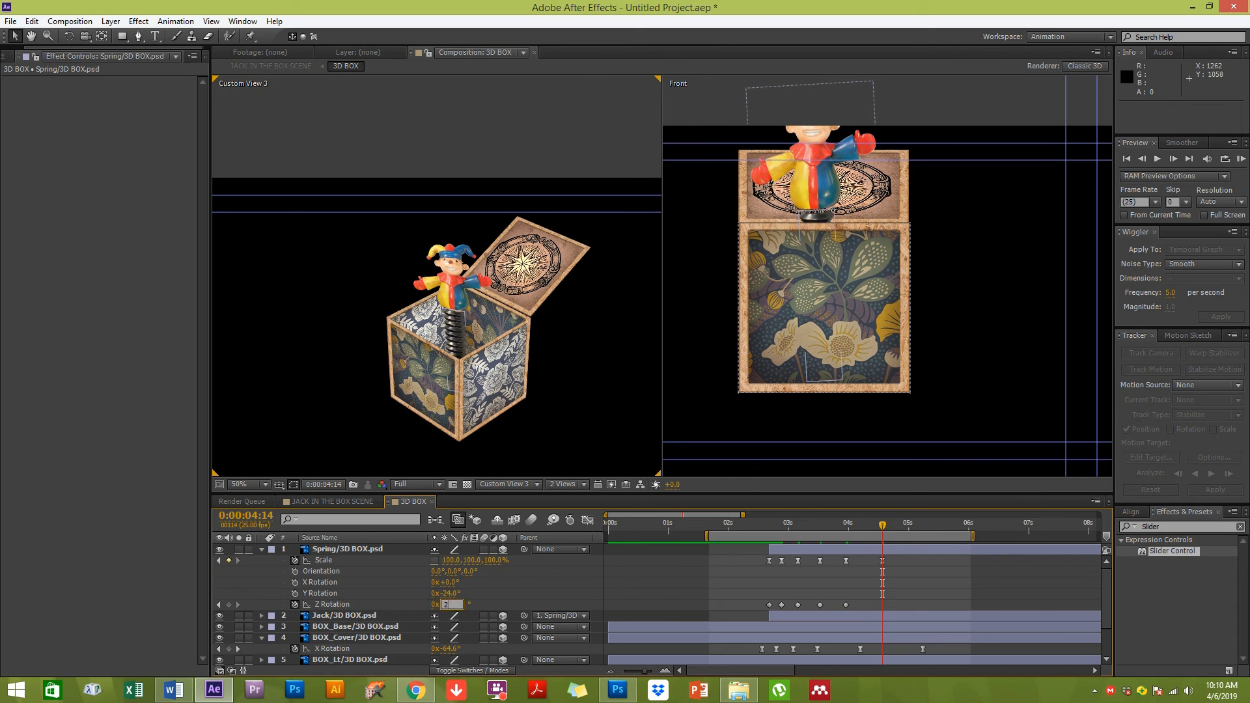
left_click(448, 605)
type("2")
key("Return")
Smooth the spring's Z Rotation keyframe curve in the Graph Editor by adjusting its handles
left_click(704, 573)
left_click_drag(771, 527, 863, 525)
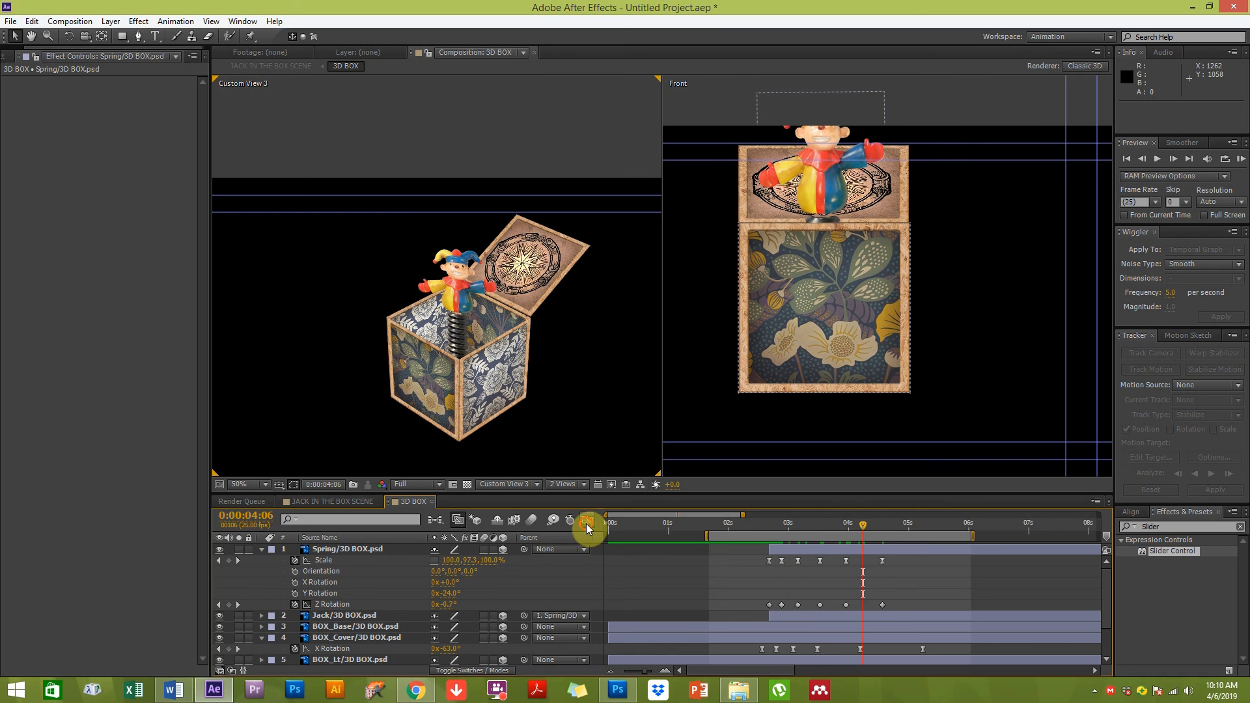
left_click(587, 523)
left_click_drag(760, 550, 915, 648)
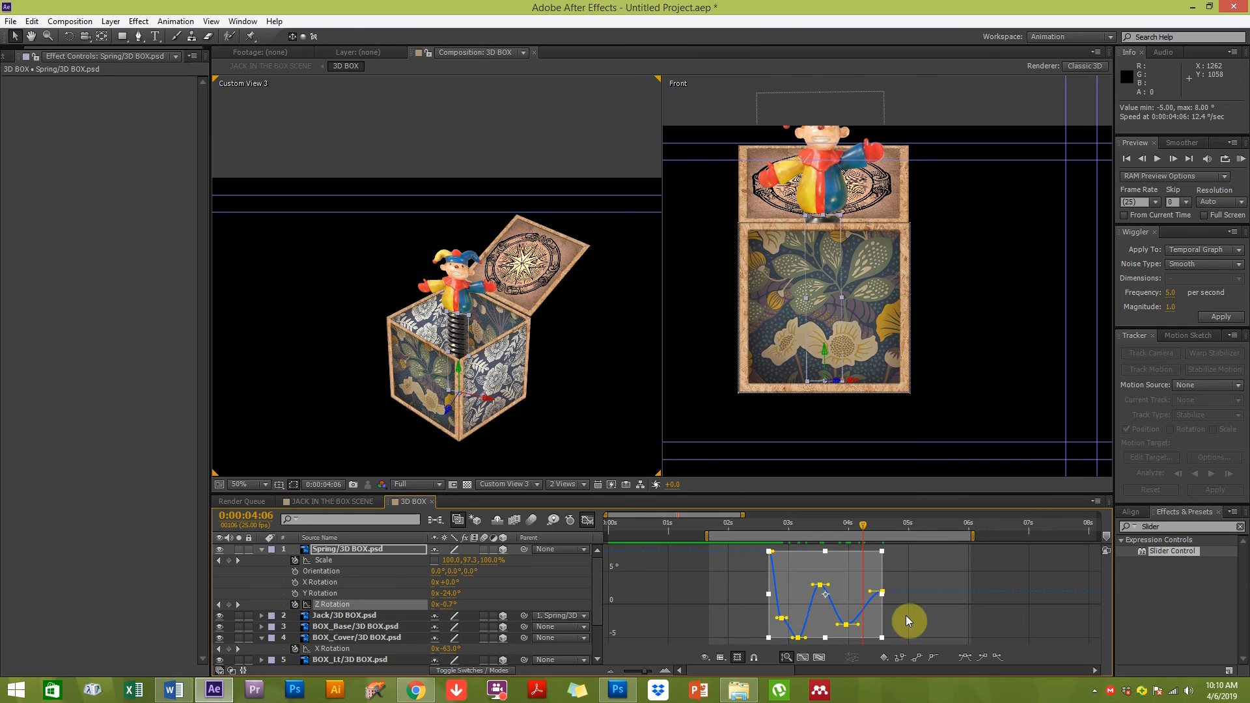
left_click_drag(790, 622, 790, 617)
left_click_drag(813, 585, 809, 584)
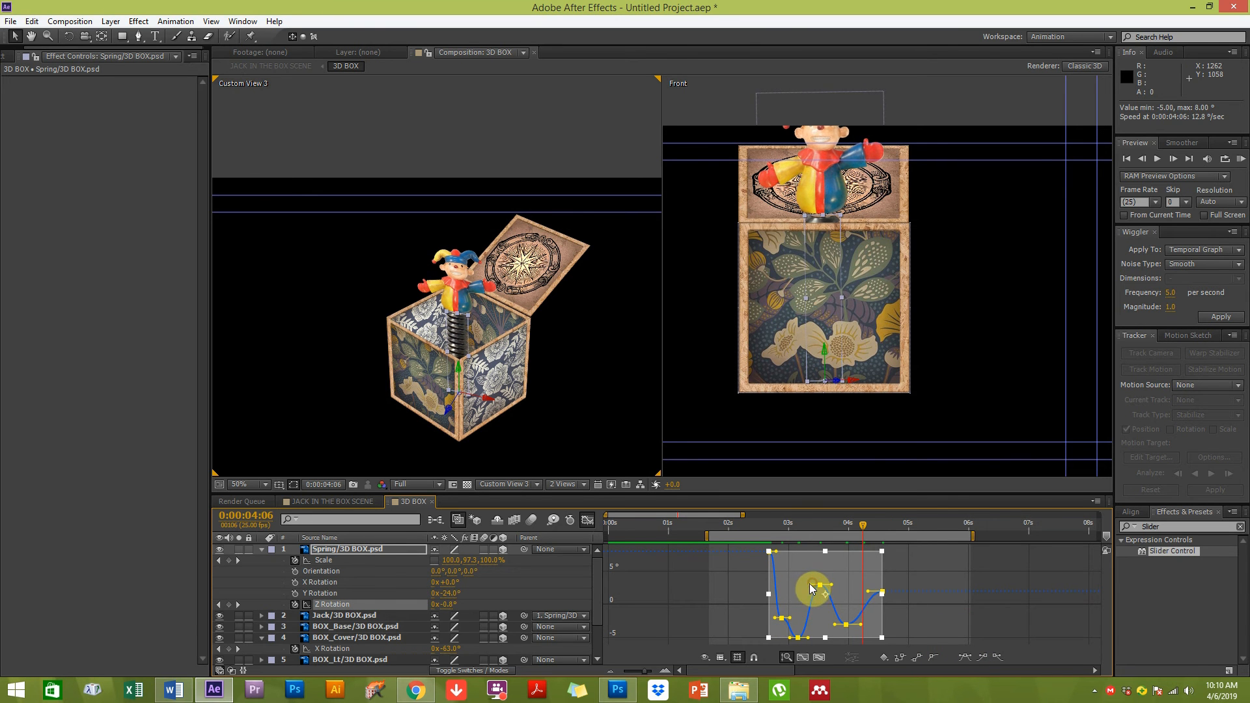
left_click(576, 525)
left_click(662, 612)
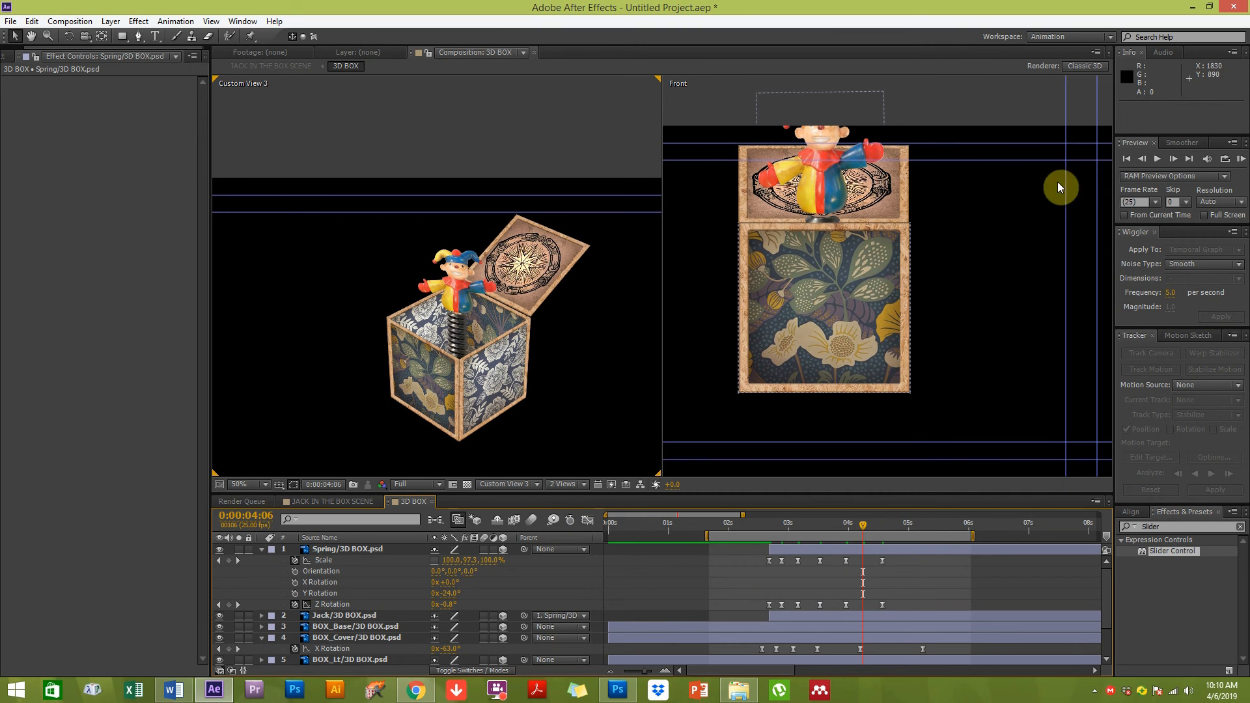
Preview the spring's wobble animation with a RAM preview
left_click(1241, 158)
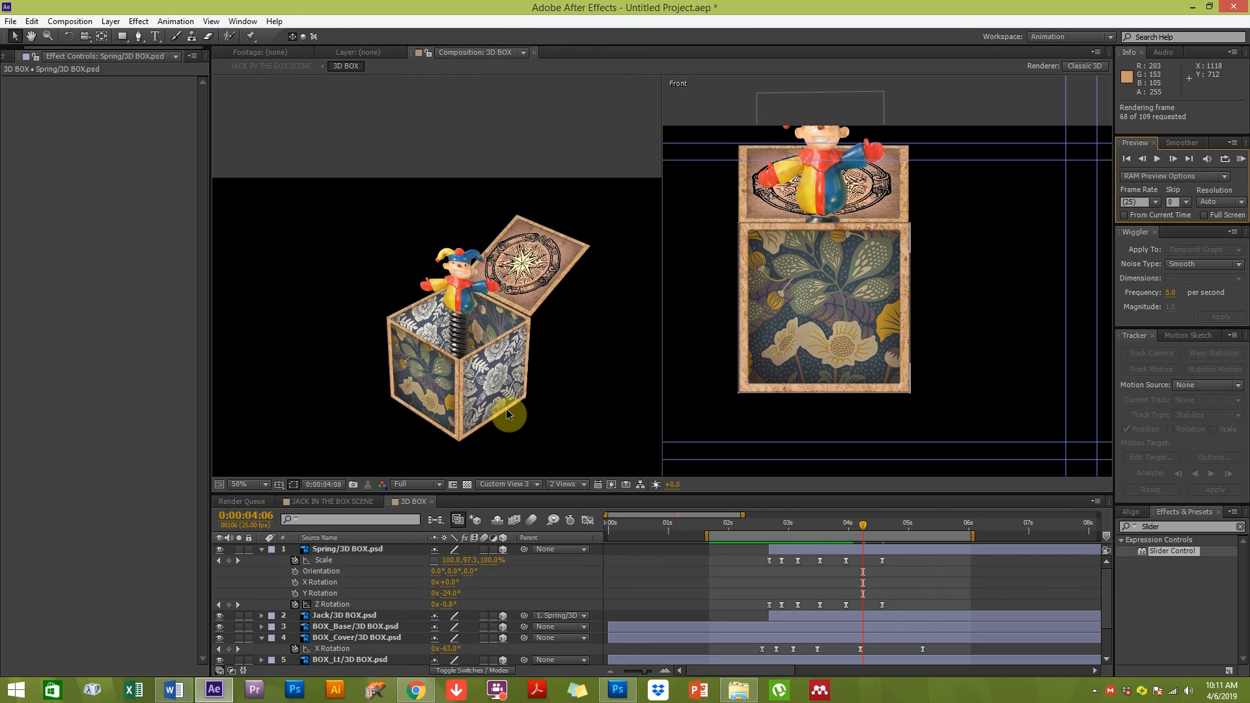
key("space")
left_click(783, 578)
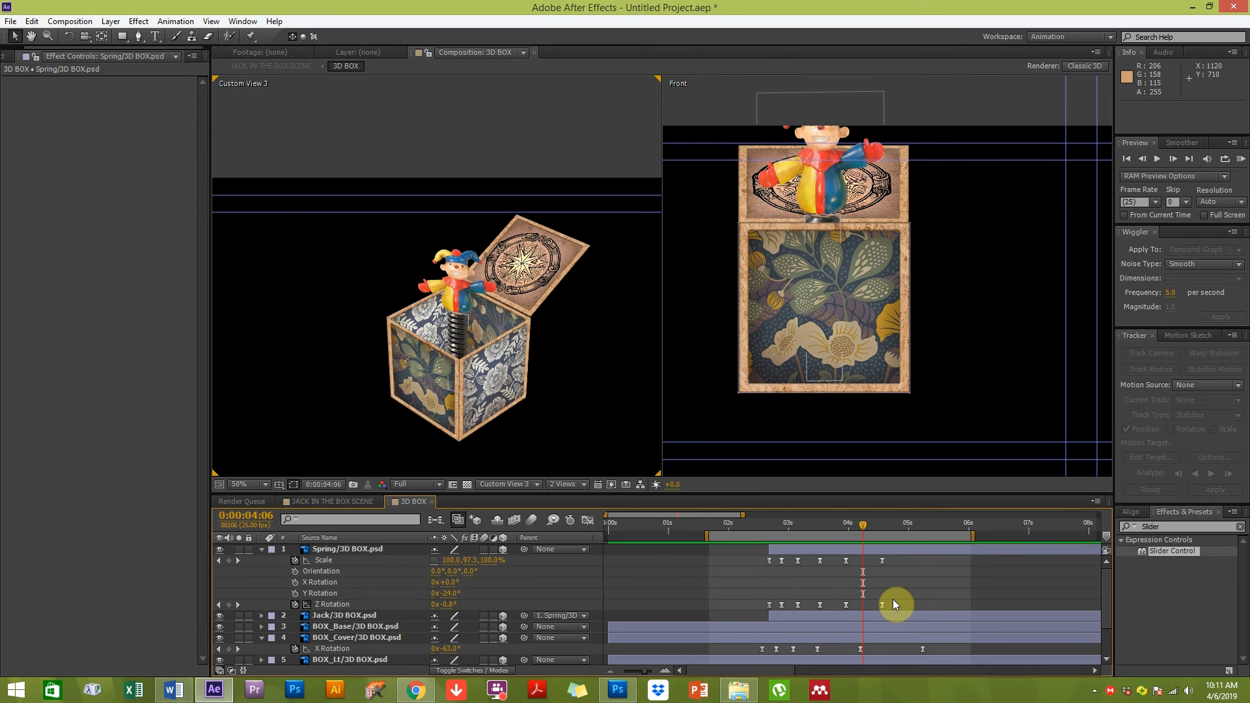
Copy the spring's Z Rotation keyframes and paste them onto the Jack layer at 0:00:02:19
left_click_drag(898, 591, 721, 619)
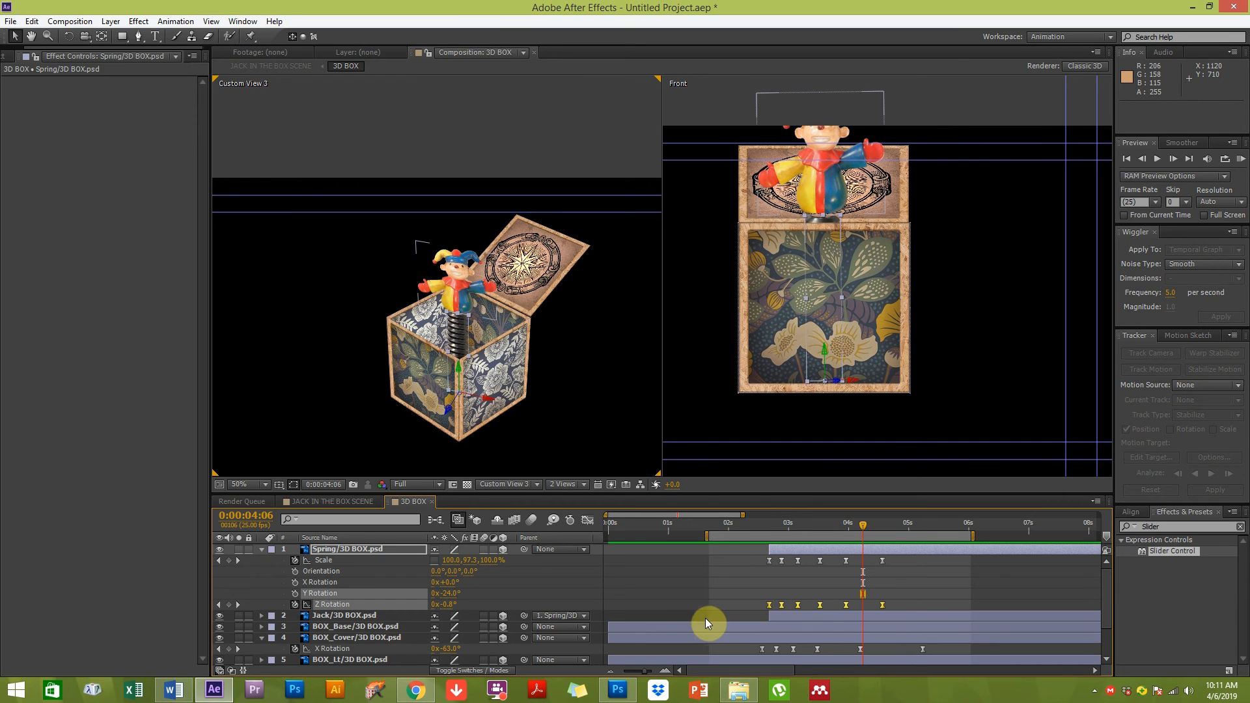
left_click(362, 615)
left_click(762, 525)
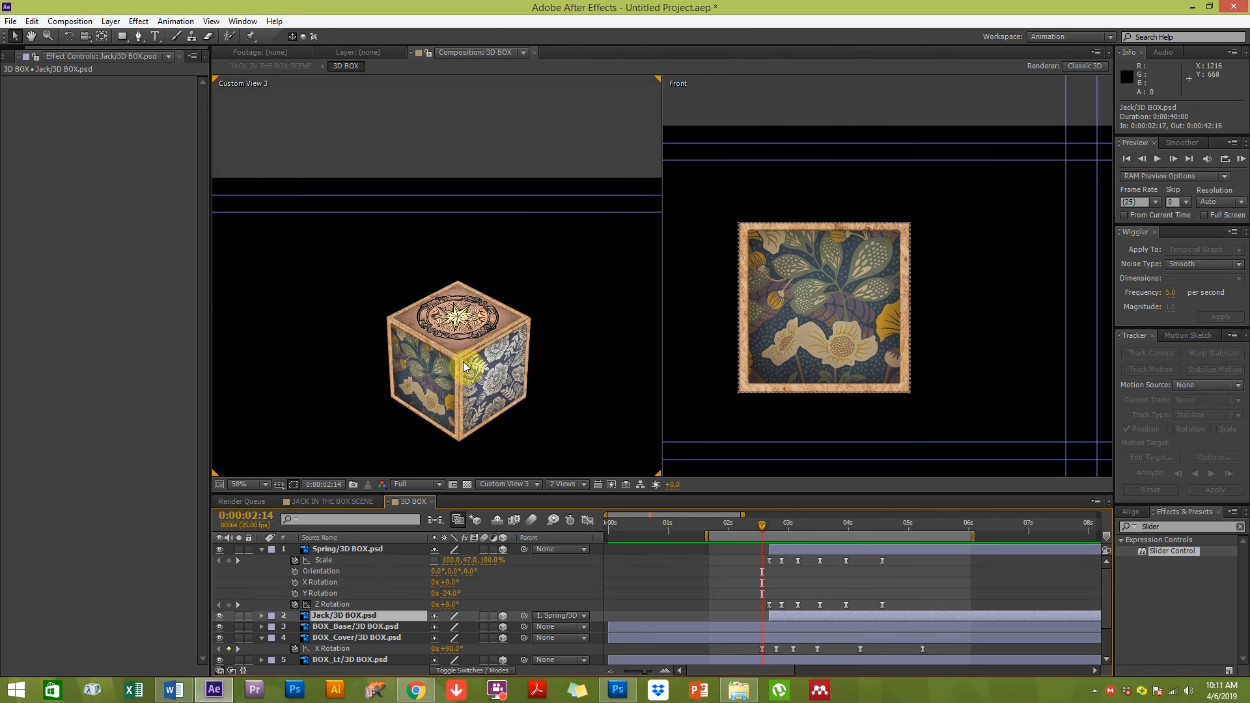
left_click(773, 525)
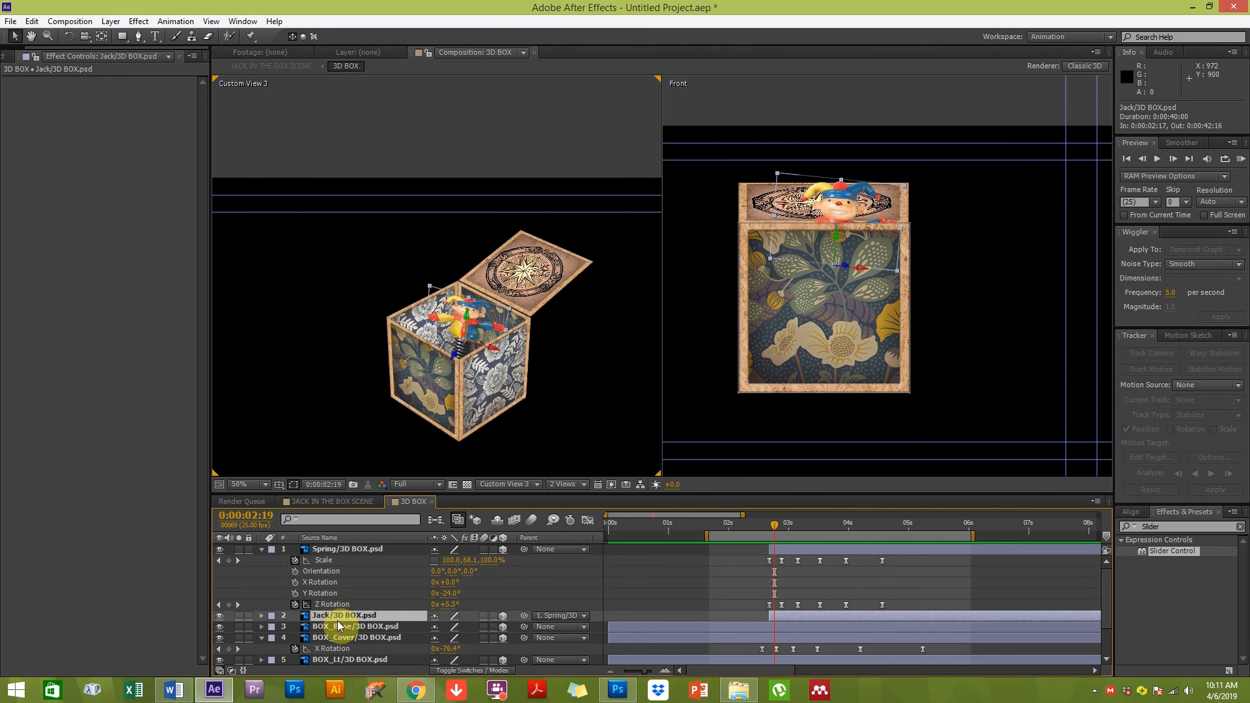
key("ctrl+v")
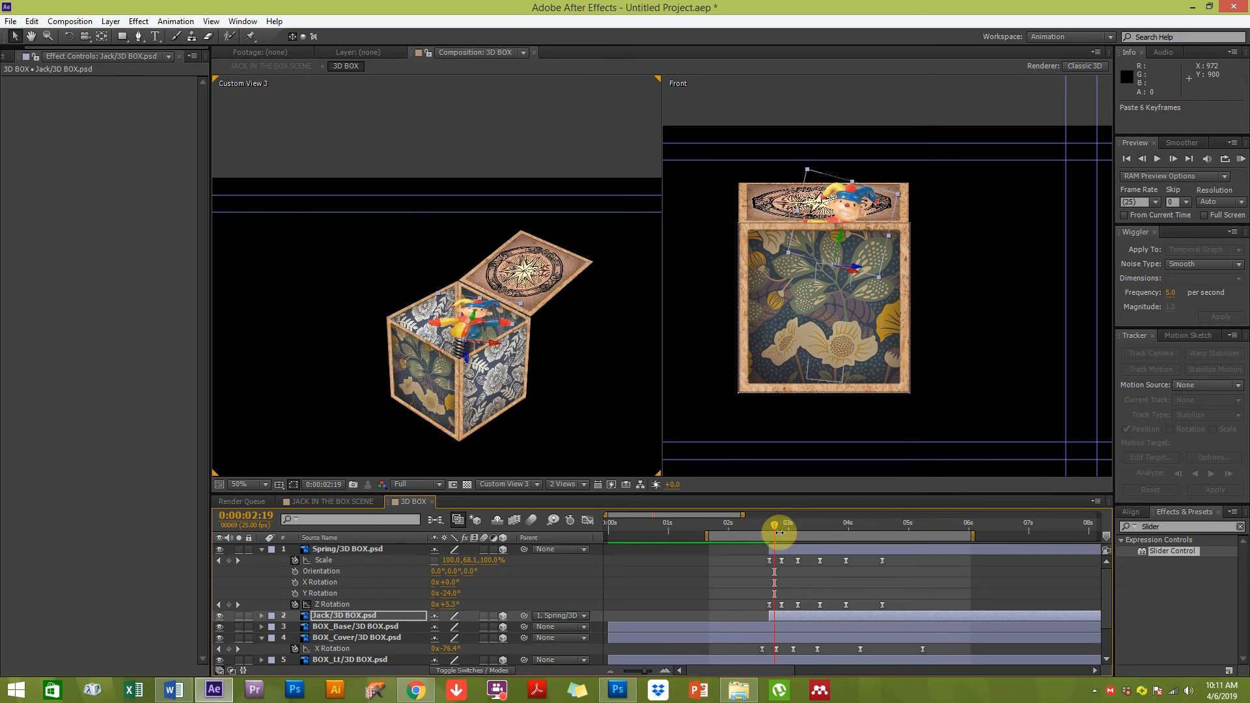
Respace the Jack layer's pasted Z Rotation keyframes along the timeline
left_click_drag(776, 523, 818, 525)
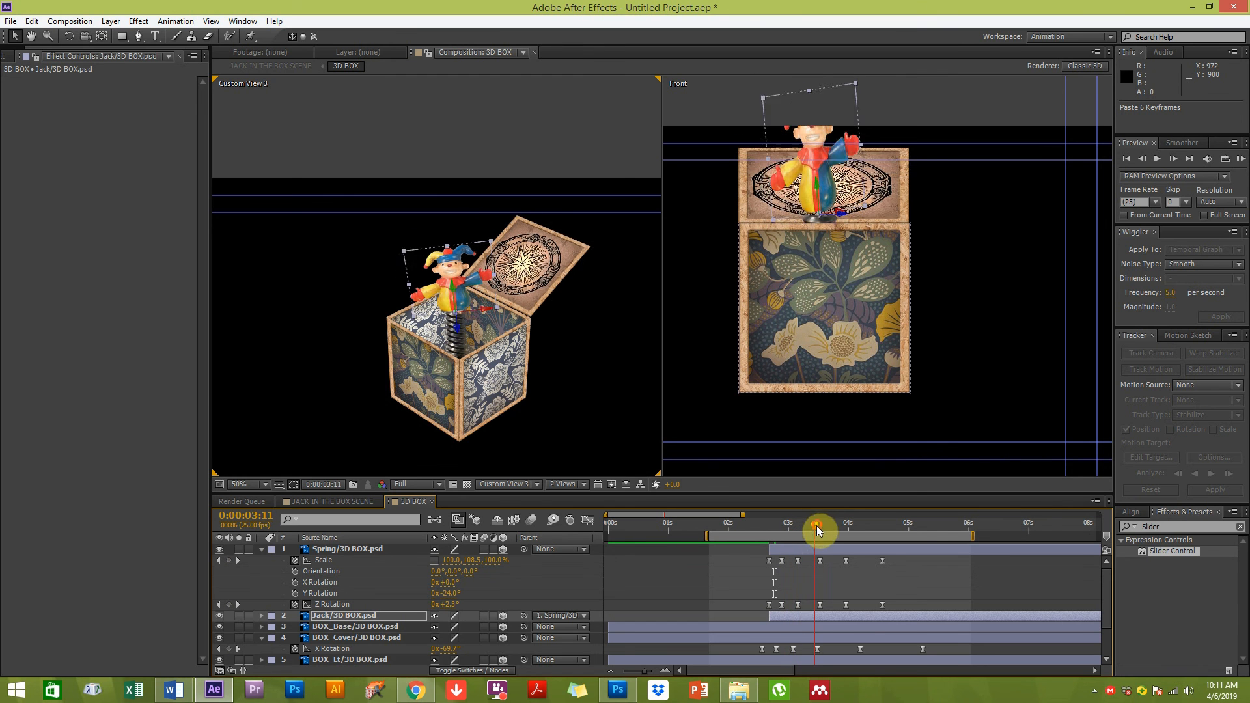
key("u")
left_click_drag(772, 629, 767, 631)
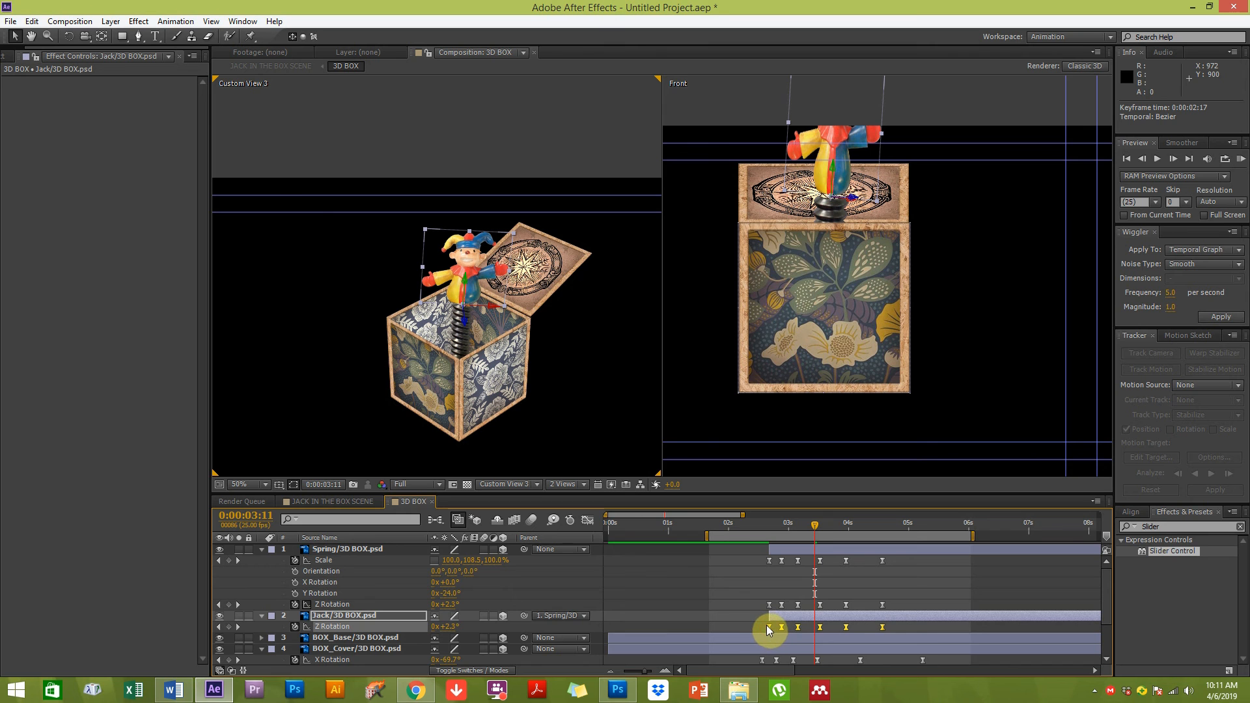
left_click_drag(883, 627, 772, 628)
left_click_drag(769, 525, 808, 525)
left_click(760, 585)
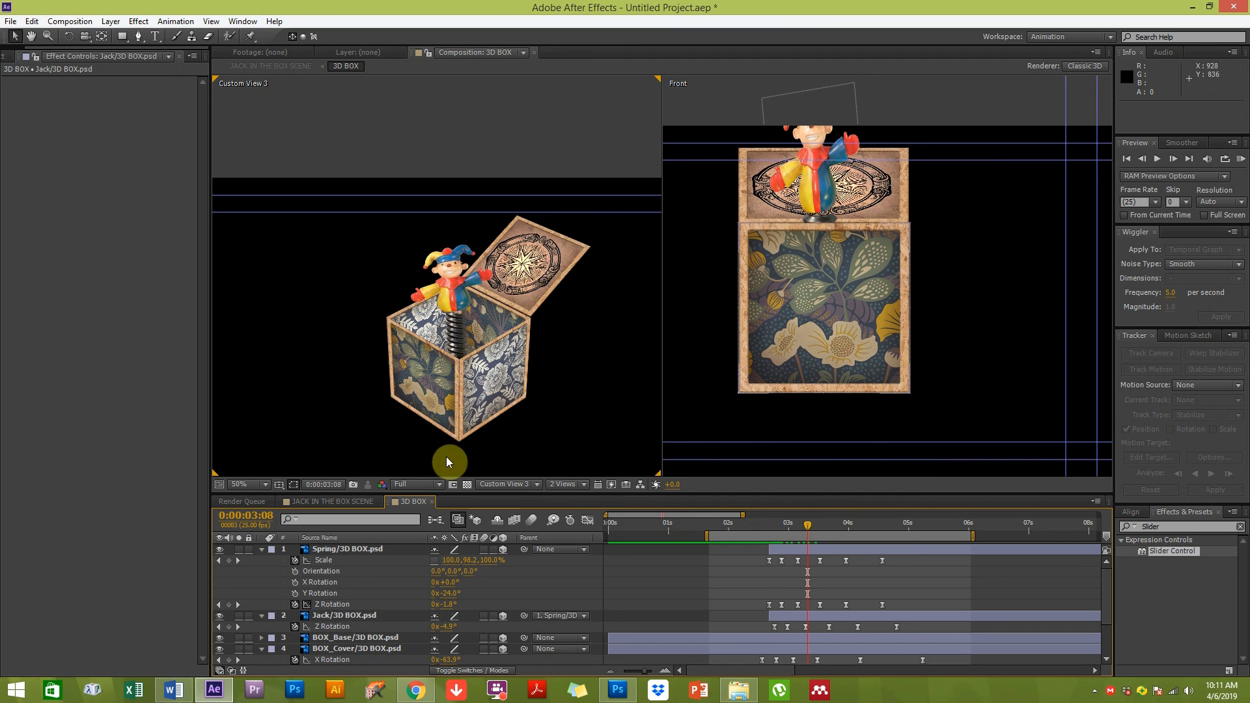
Nudge the jack's position slightly in the Custom View 3 viewer
key("period")
left_click(469, 299)
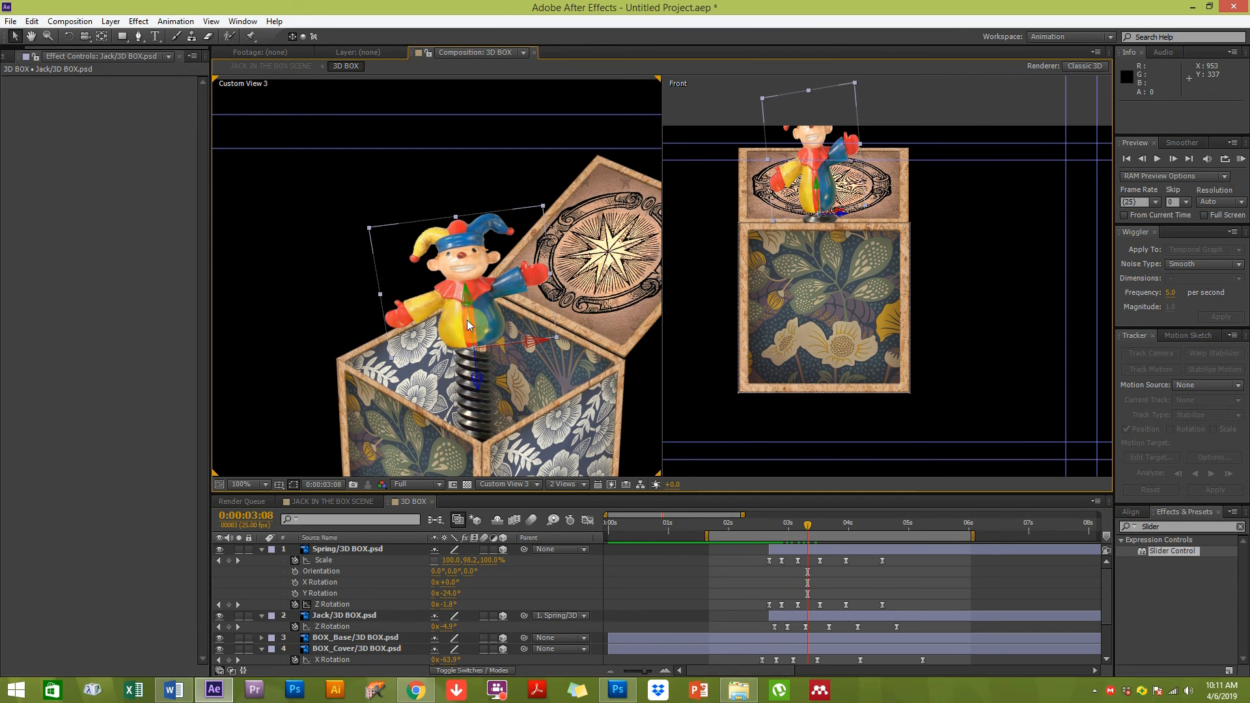
left_click_drag(481, 310, 483, 316)
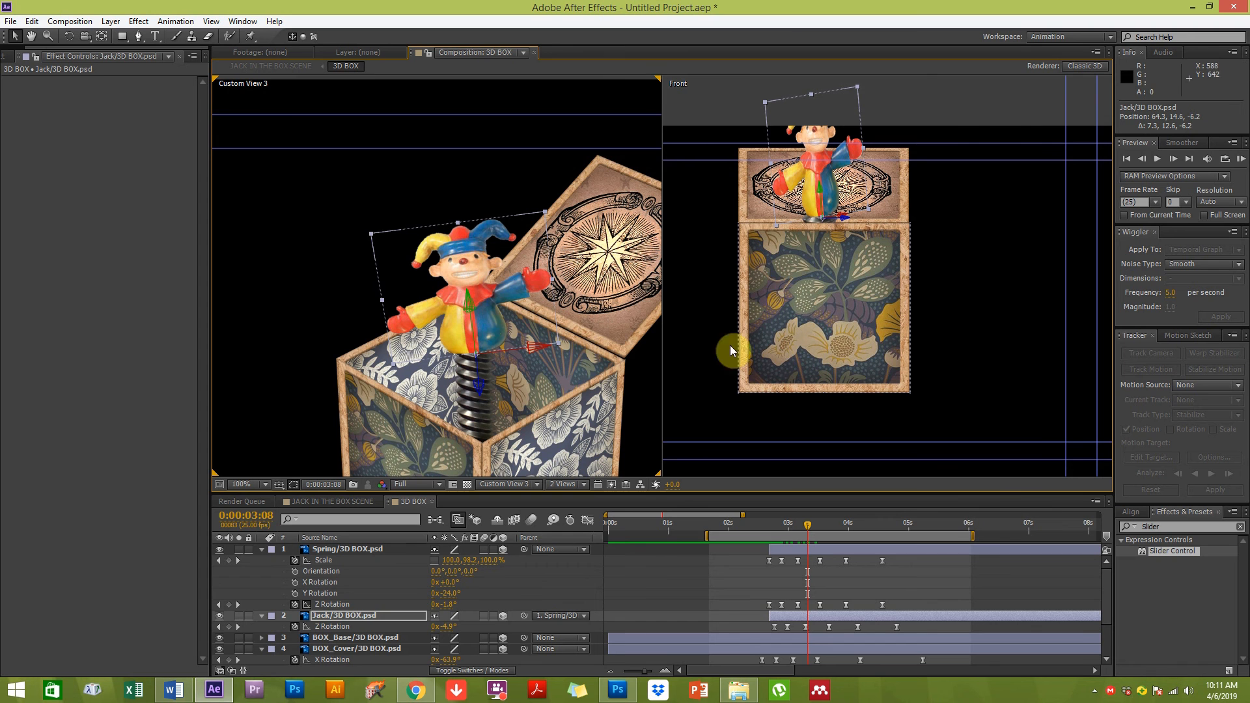
Preview the animation, then select all of the Jack layer's Z Rotation keyframes and shift them slightly later on the timeline
left_click(1242, 158)
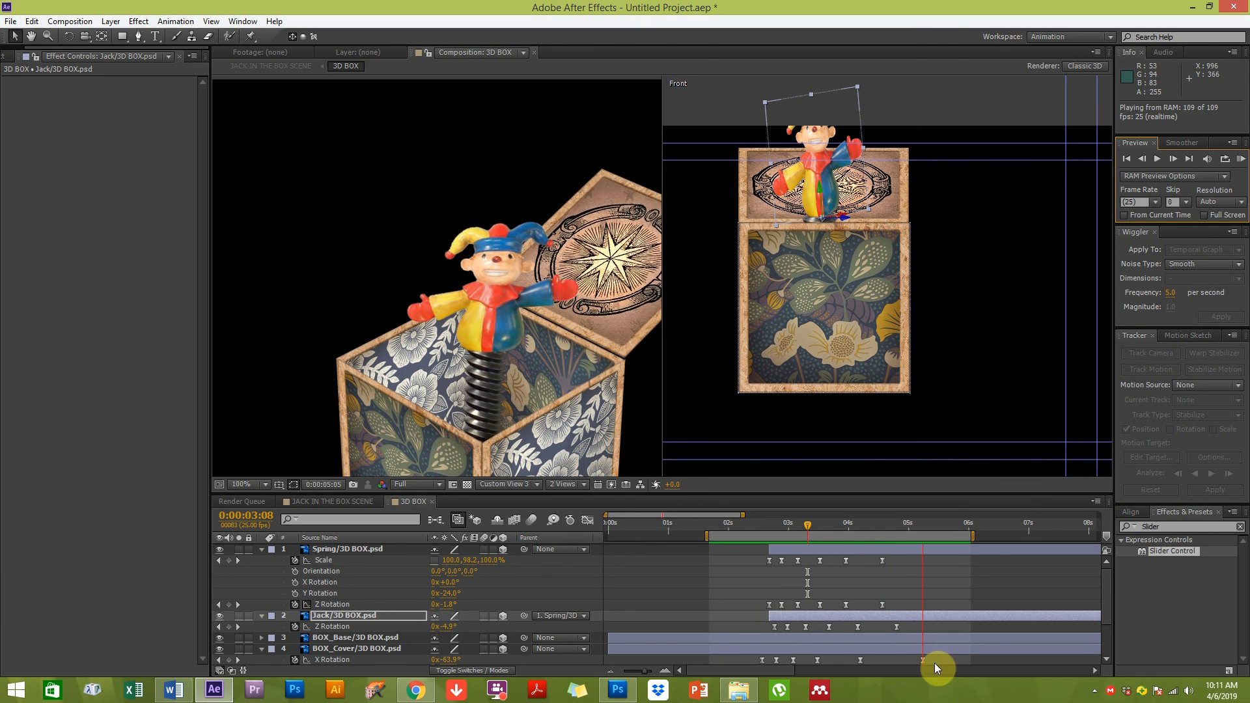
left_click(917, 625)
left_click_drag(917, 626, 768, 644)
left_click_drag(897, 627, 930, 627)
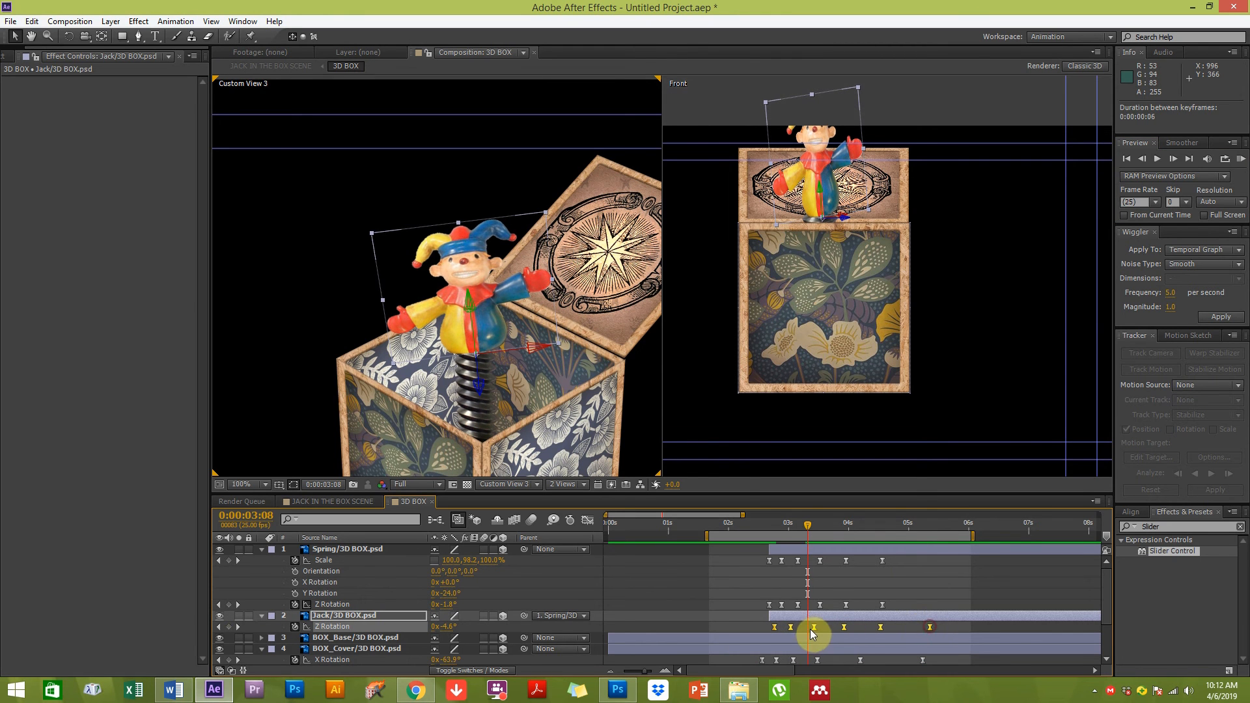
left_click_drag(814, 627, 818, 627)
Preview the wobble again and move the Jack layer's last Z Rotation keyframe slightly earlier
left_click(1242, 159)
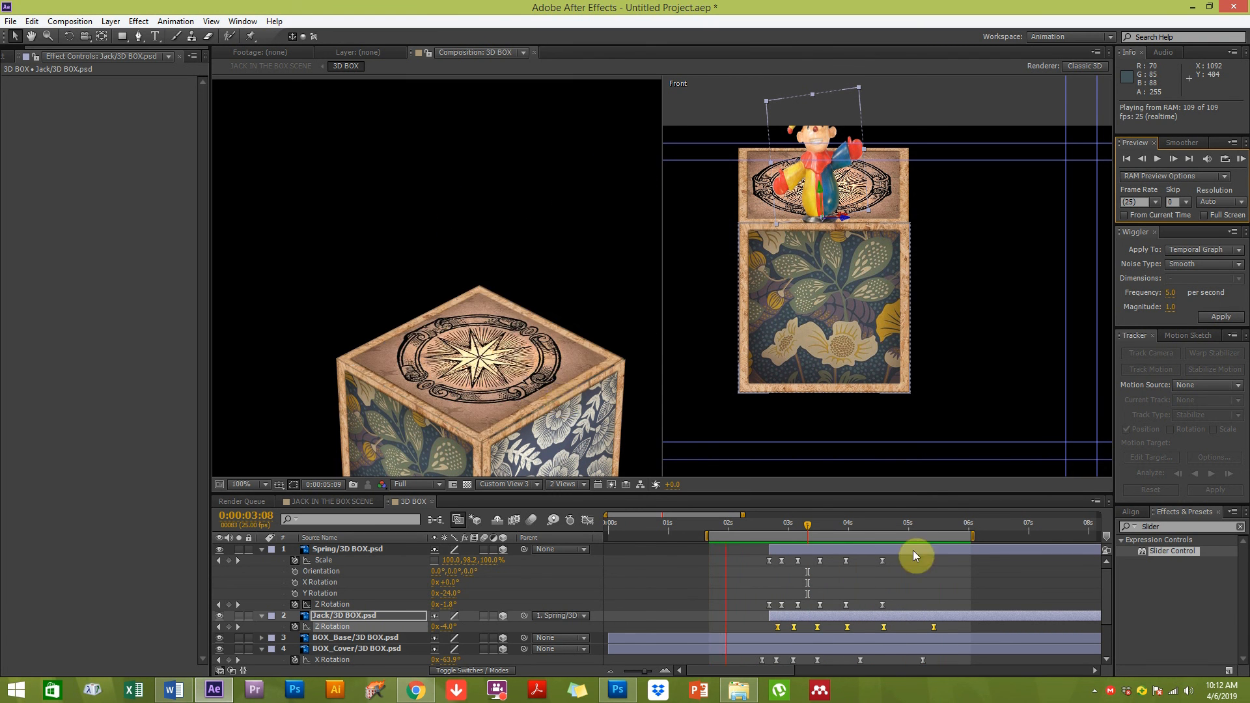
key("space")
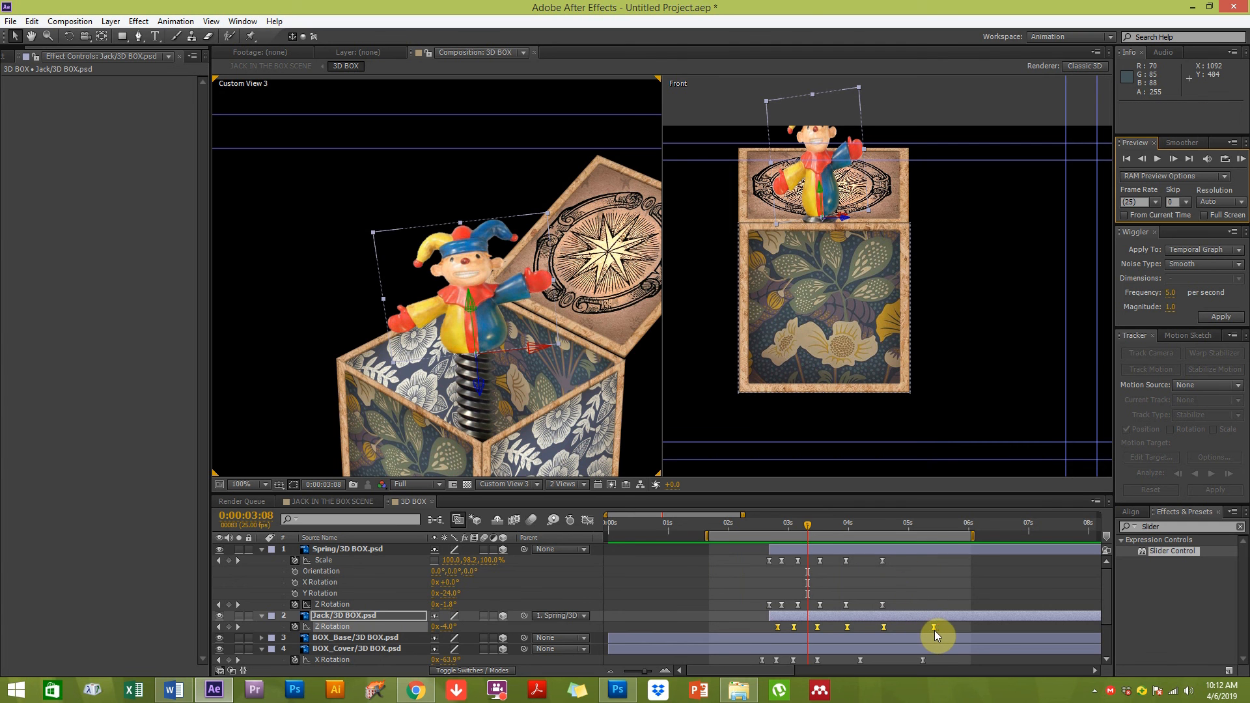
left_click_drag(932, 630, 923, 631)
Zoom the Custom View 3 viewer out to 50% to view the whole jack-in-the-box
left_click(291, 312)
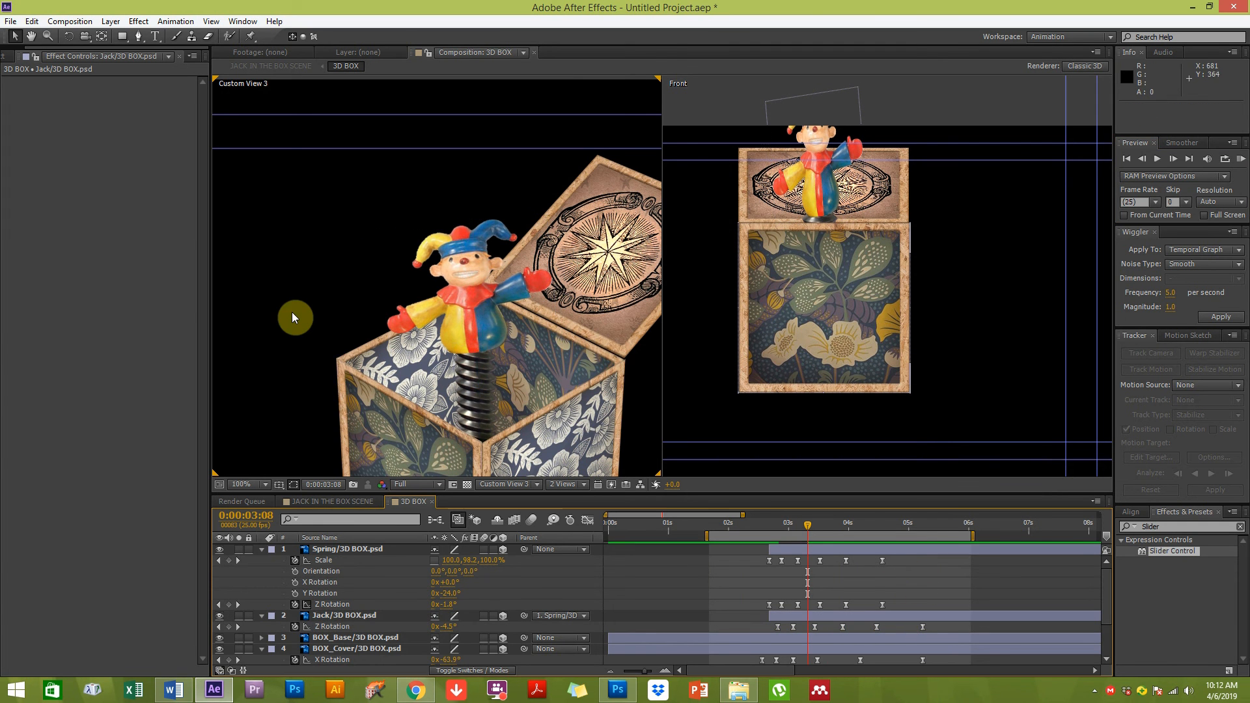
scroll(292, 310, "down", 3)
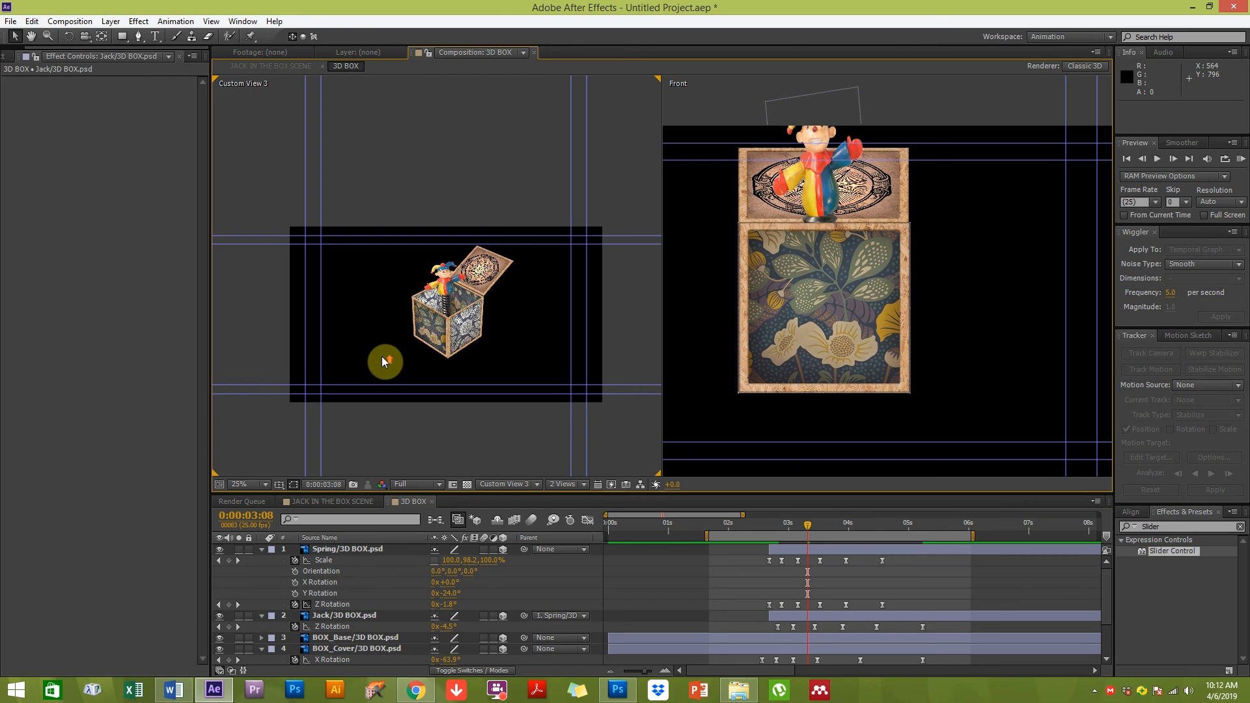
scroll(382, 357, "up", 1)
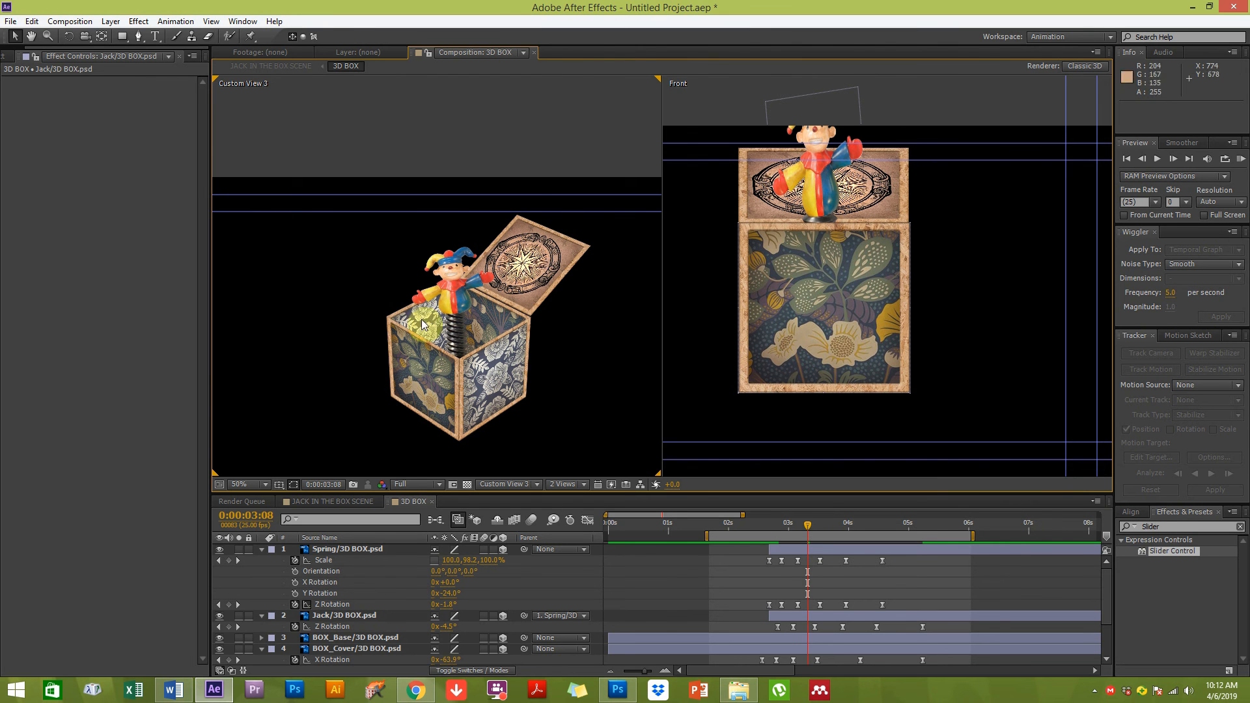
left_click(492, 414)
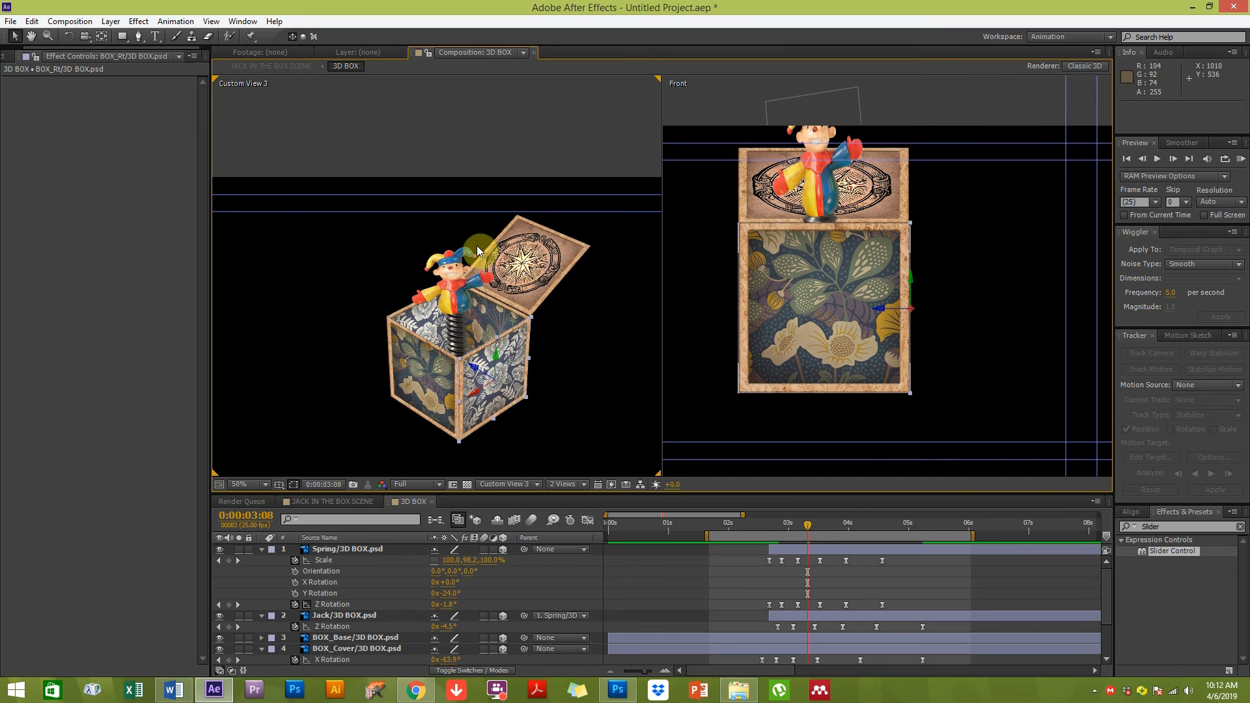
left_click(338, 374)
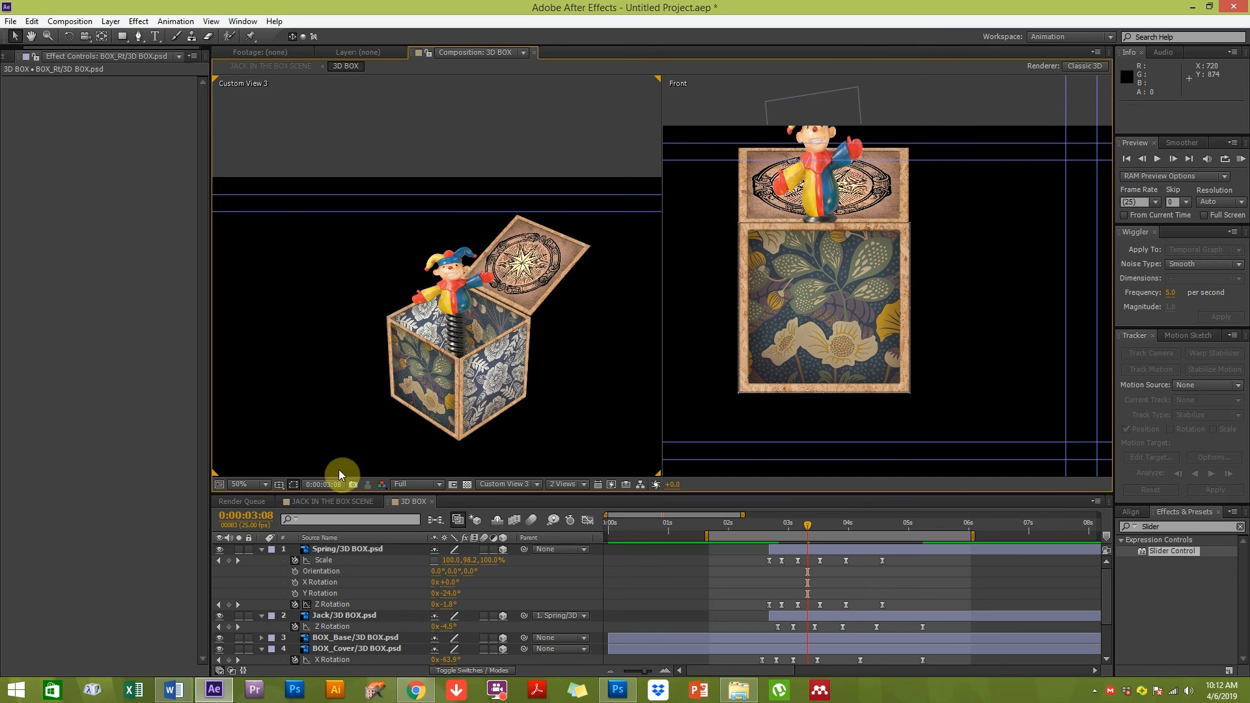
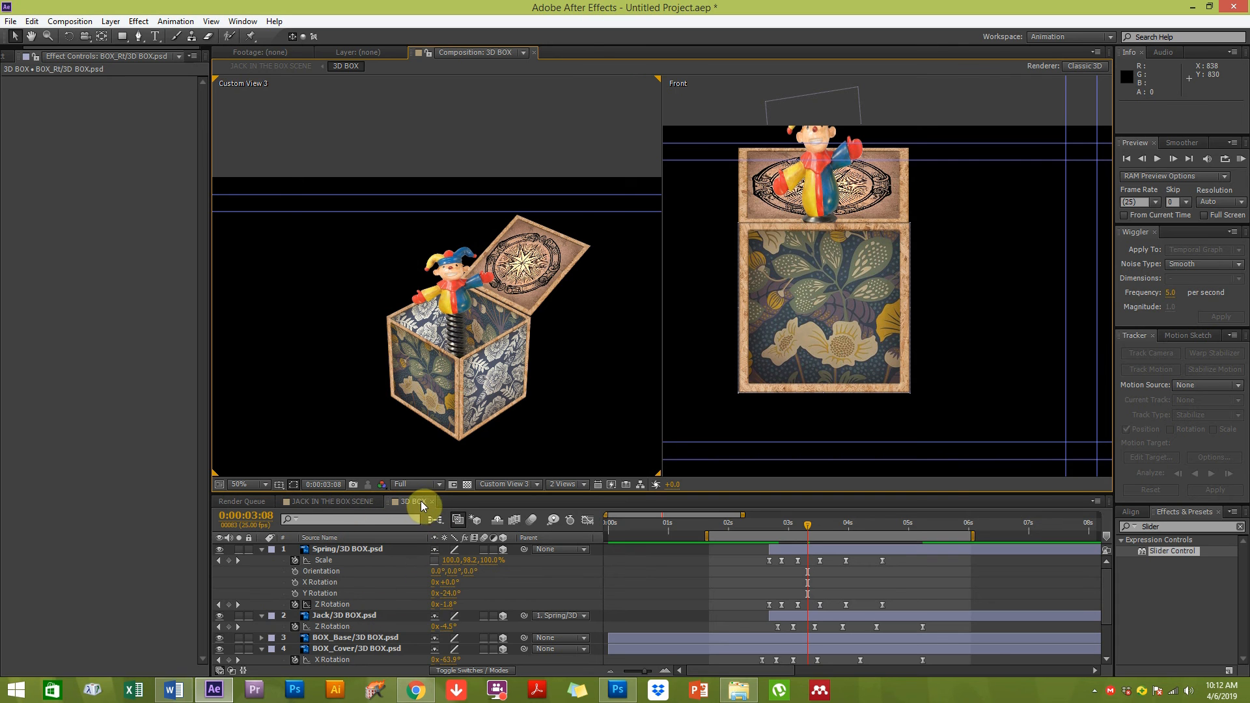
Open the JACK IN THE BOX SCENE composition and add a new Null Object layer
left_click(329, 503)
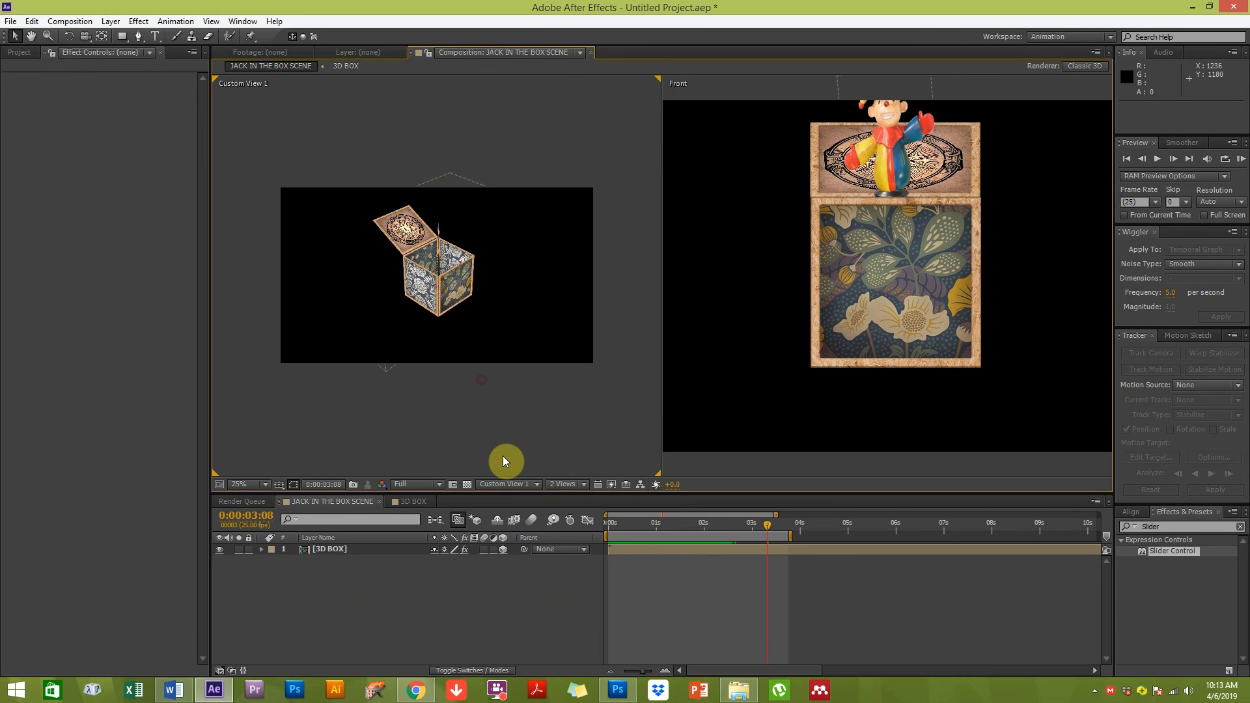
scroll(449, 260, "up", 2)
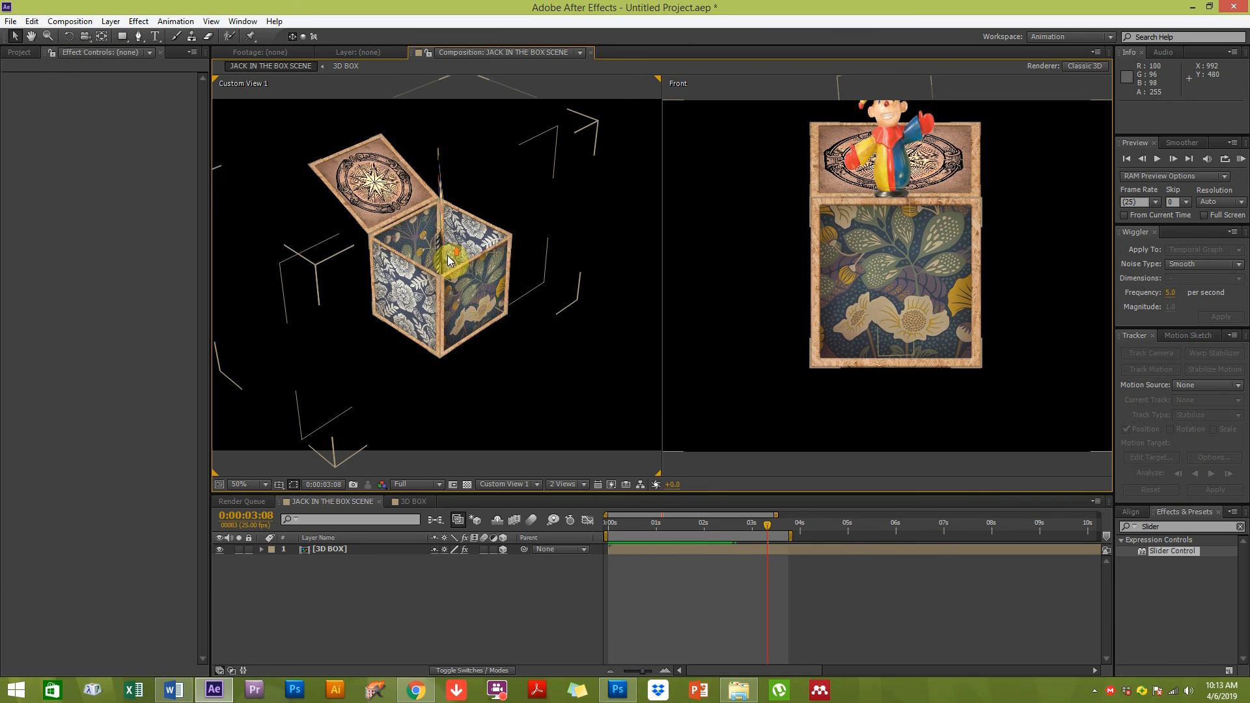
scroll(450, 259, "down", 2)
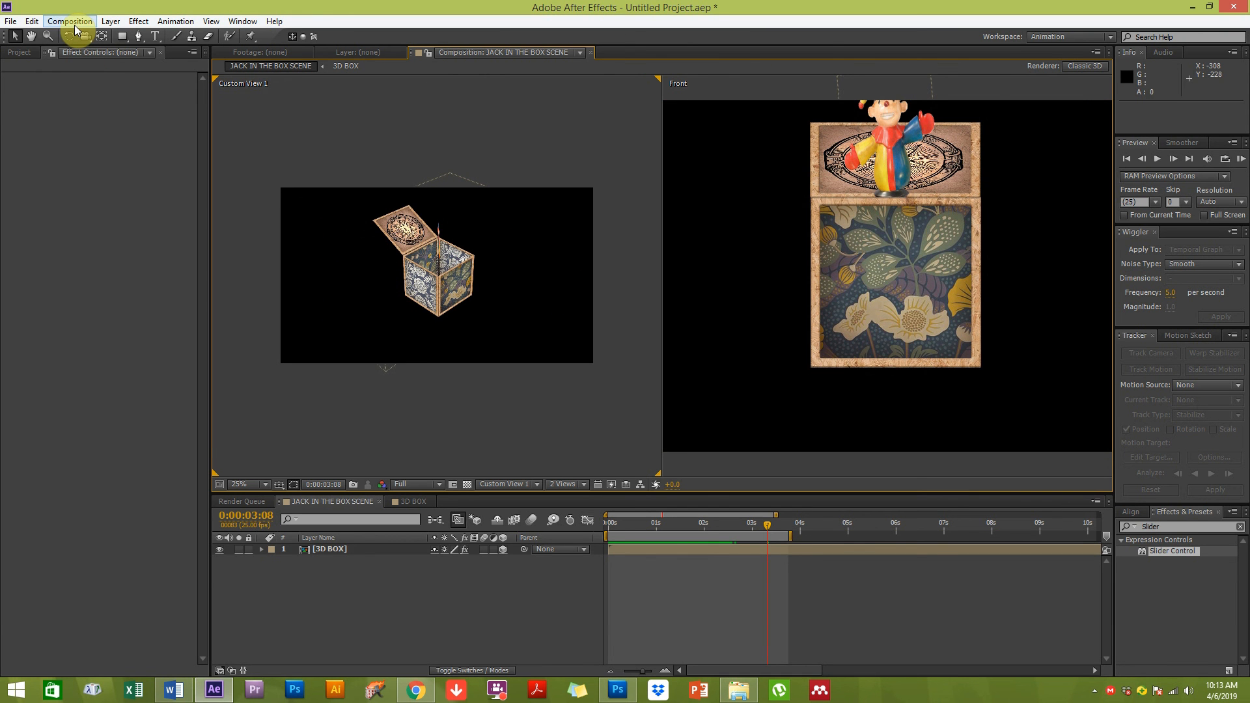
left_click(110, 21)
mouse_move(119, 39)
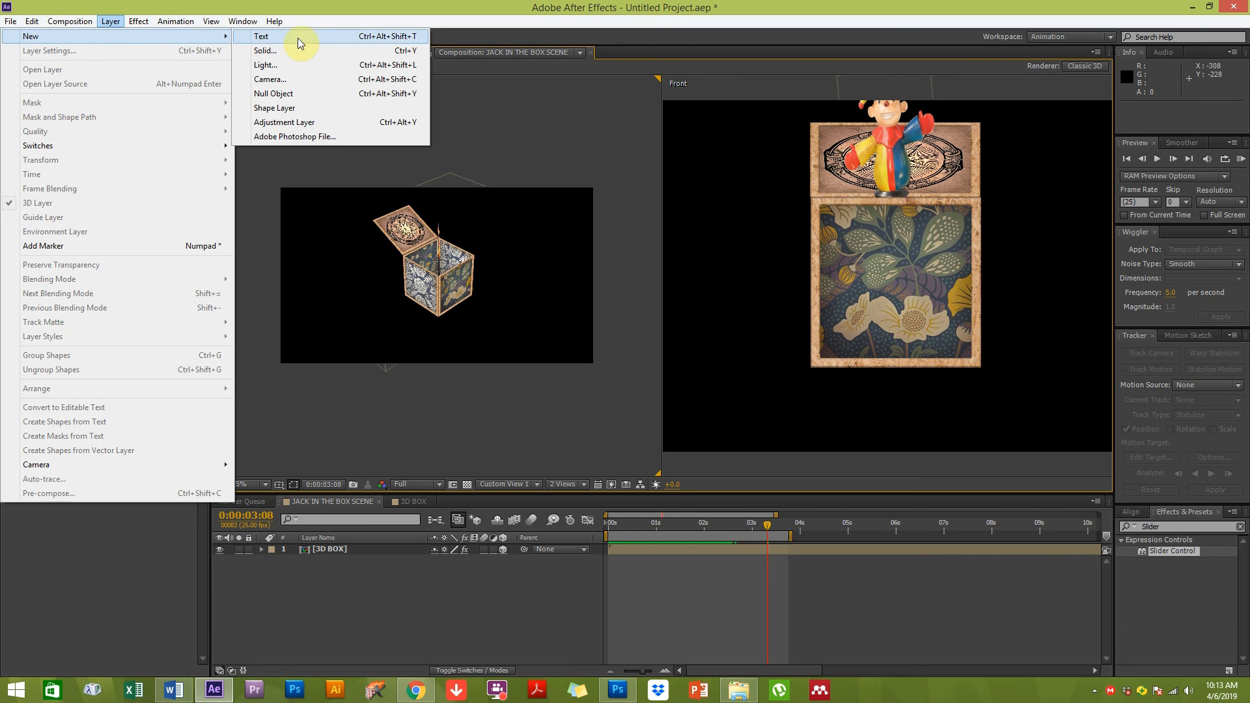
left_click(288, 94)
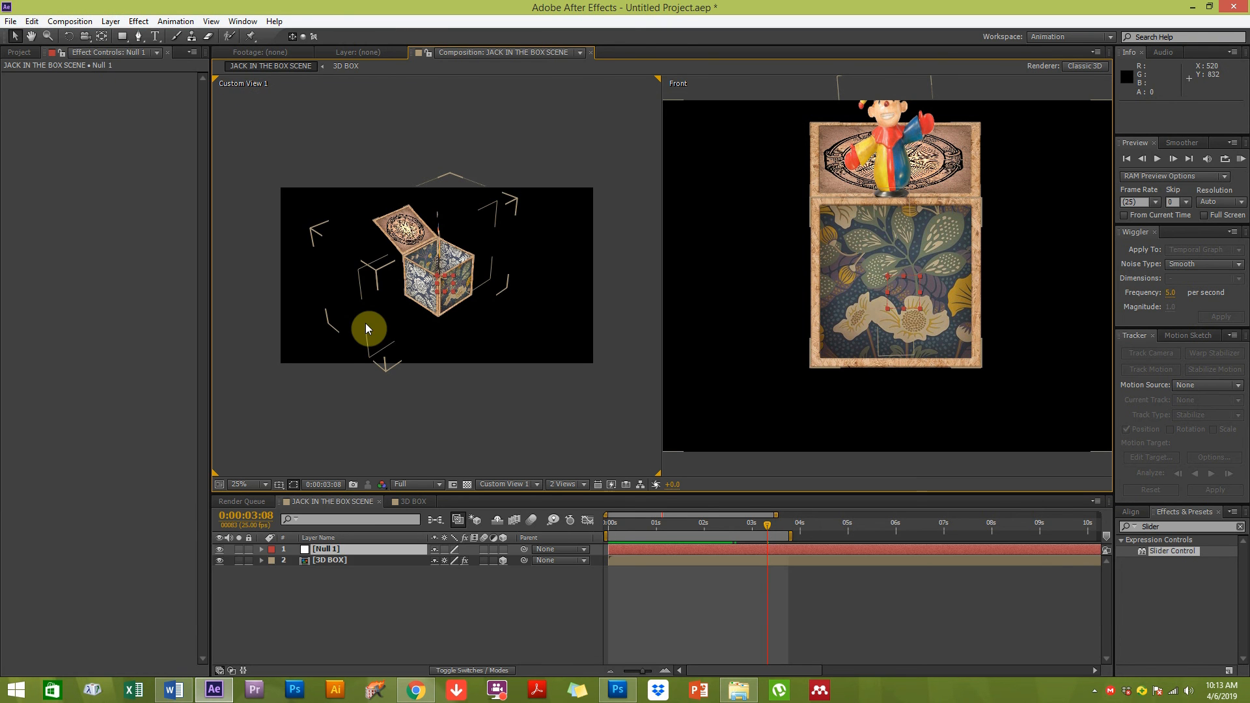
Add a new Two-Node Camera layer with the 35mm preset
left_click(111, 20)
mouse_move(120, 36)
left_click(254, 78)
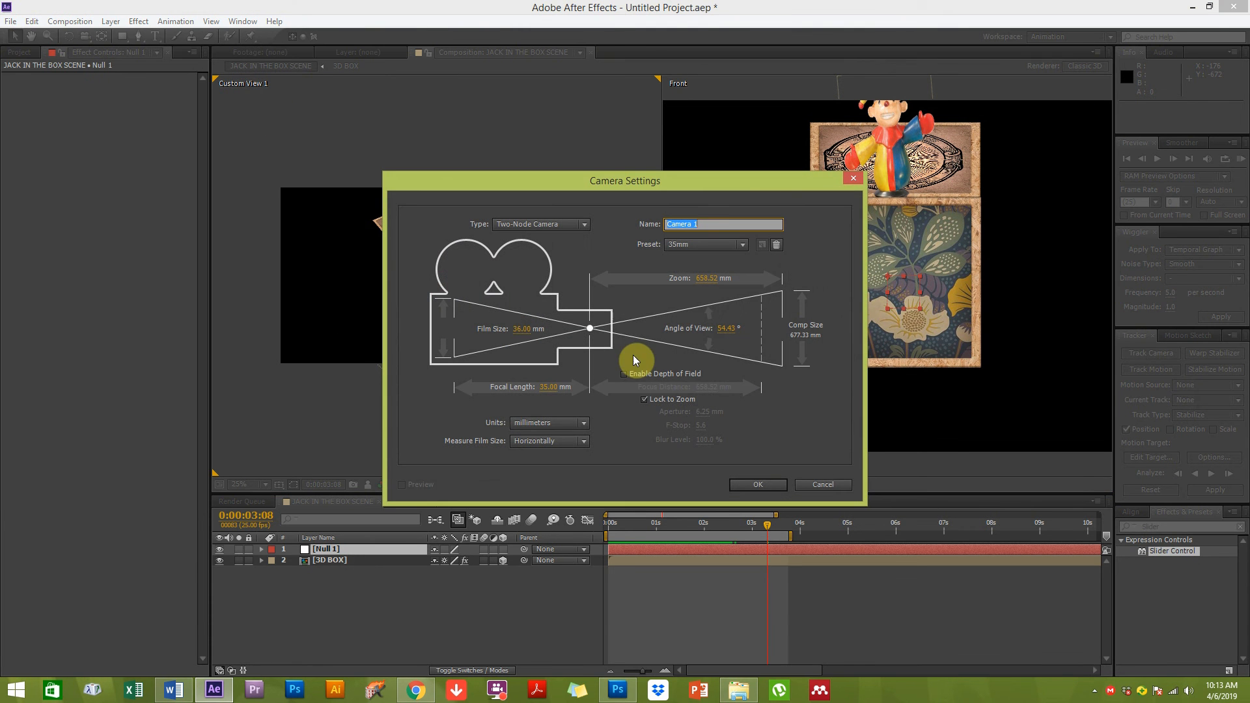
left_click(765, 483)
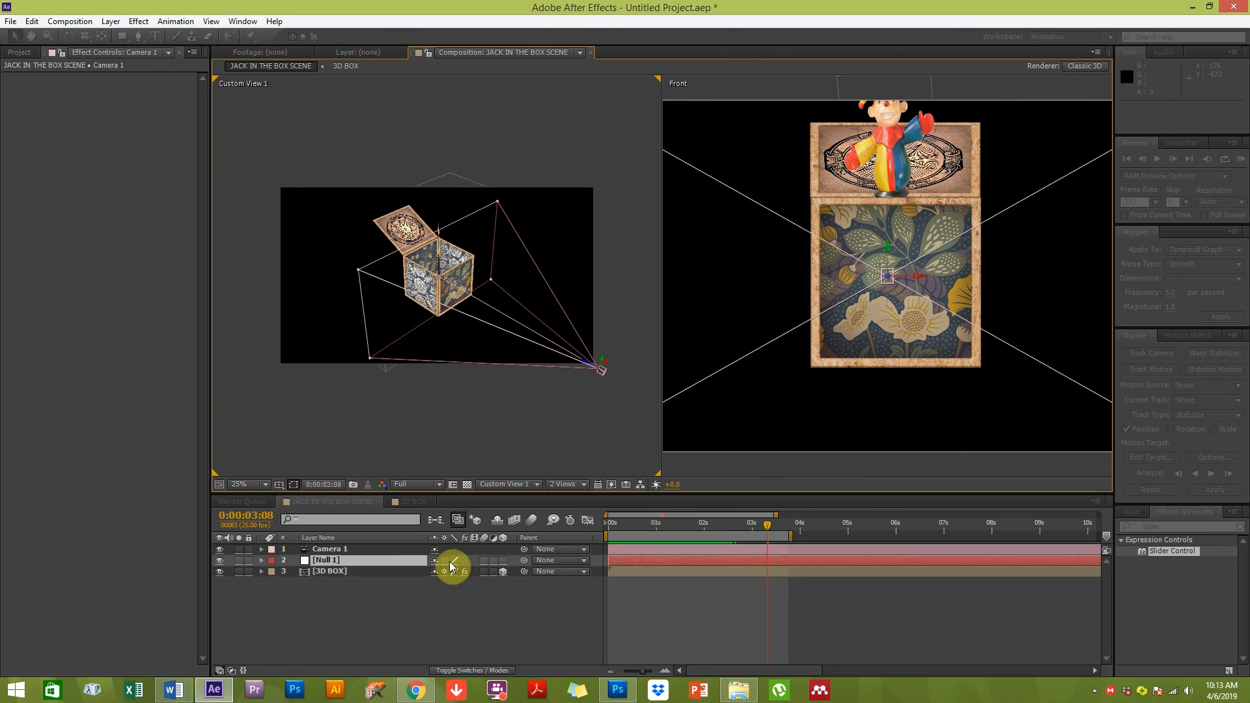
Expand Camera 1's Transform properties and set the left viewer to the Top view
left_click(336, 549)
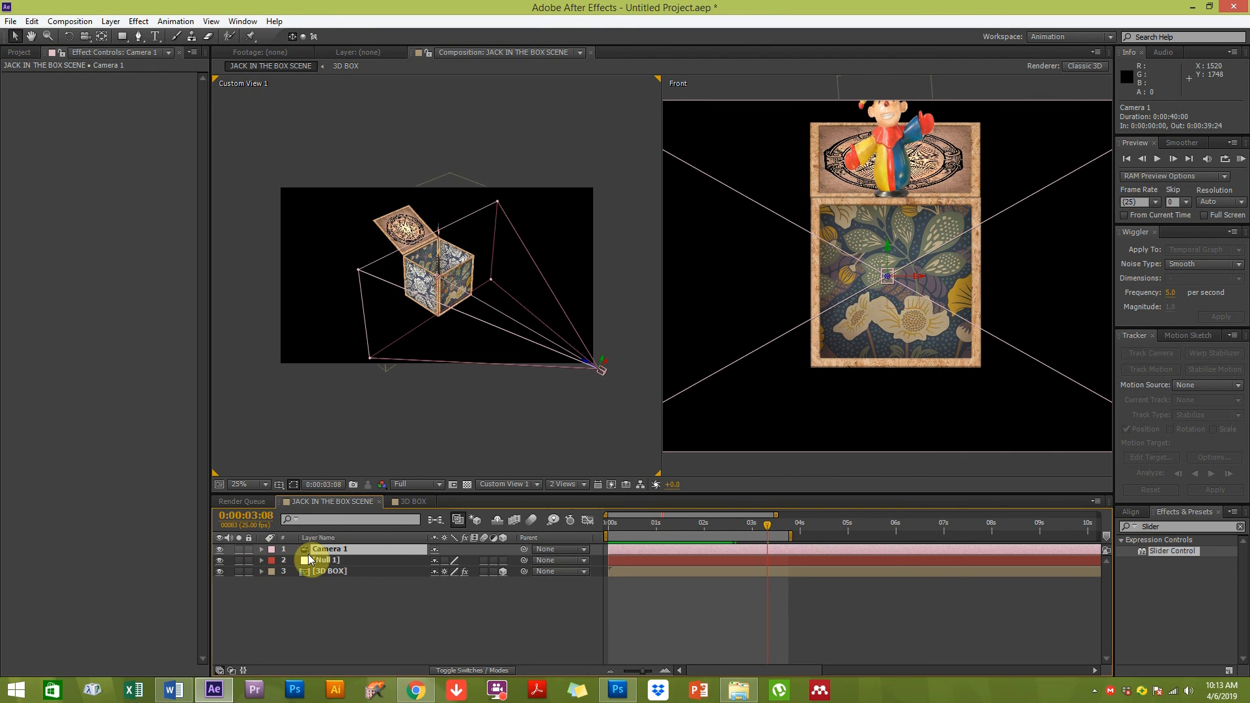
left_click(261, 550)
left_click(272, 560)
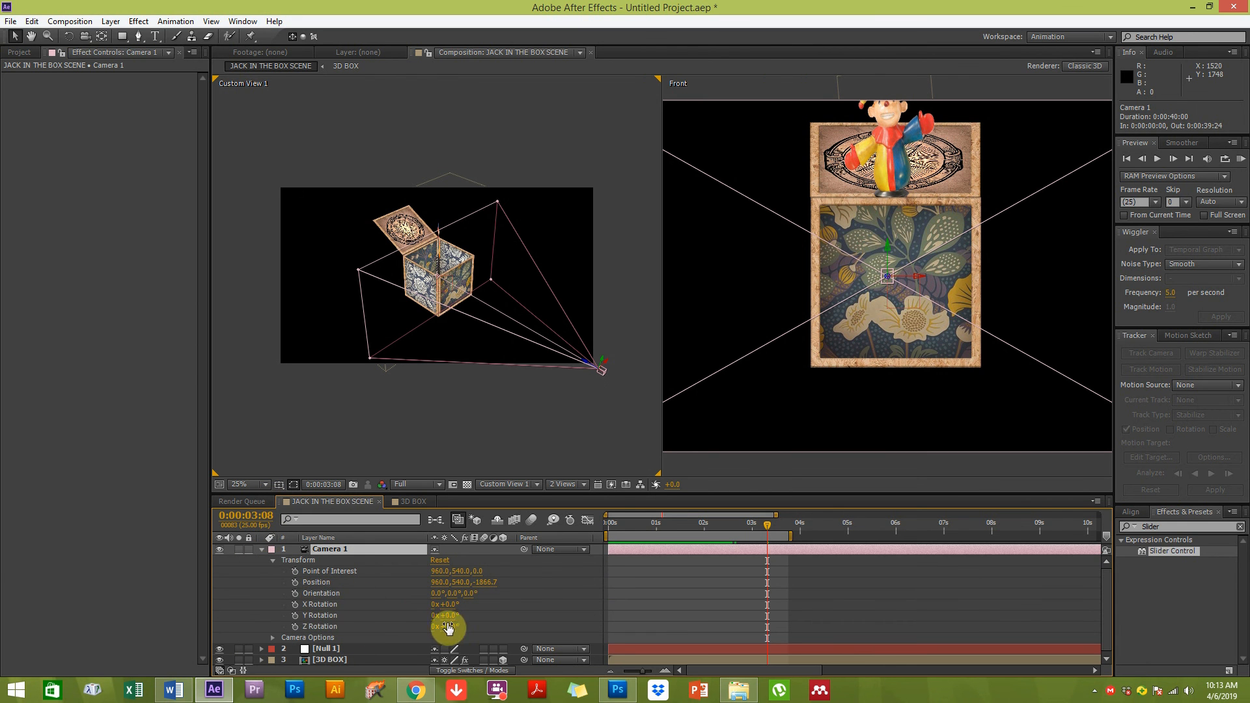
left_click(334, 581)
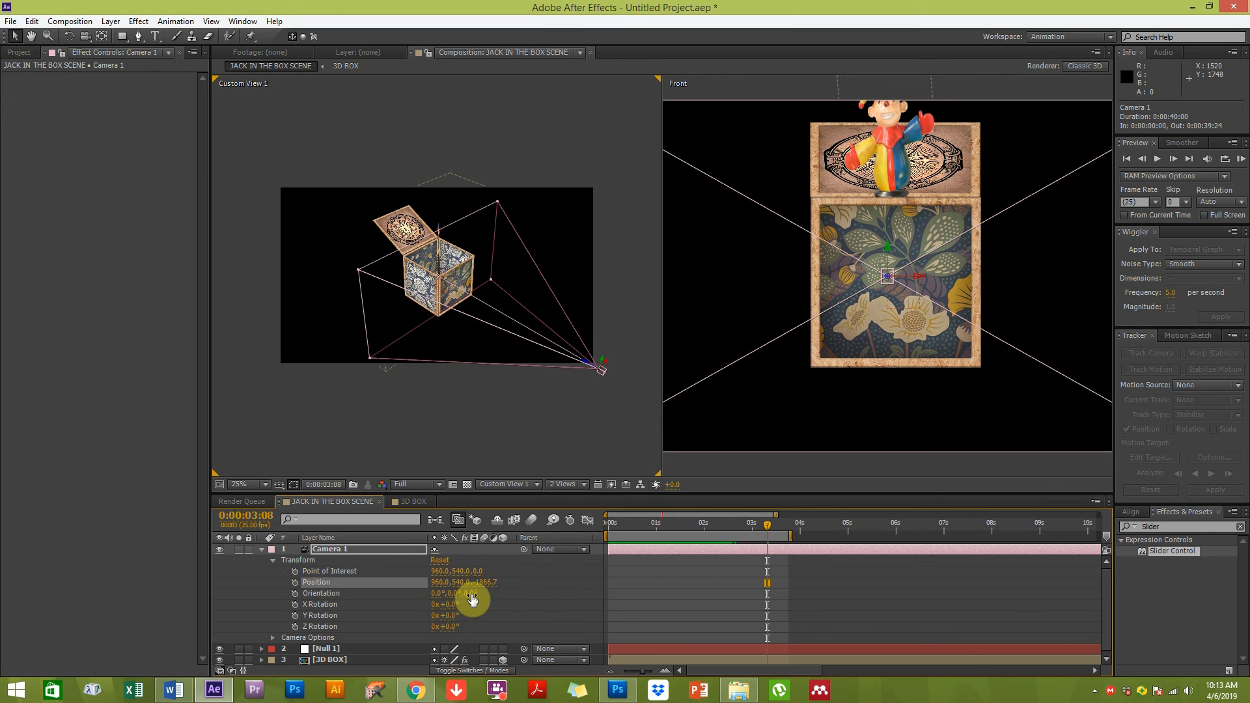
left_click(590, 394)
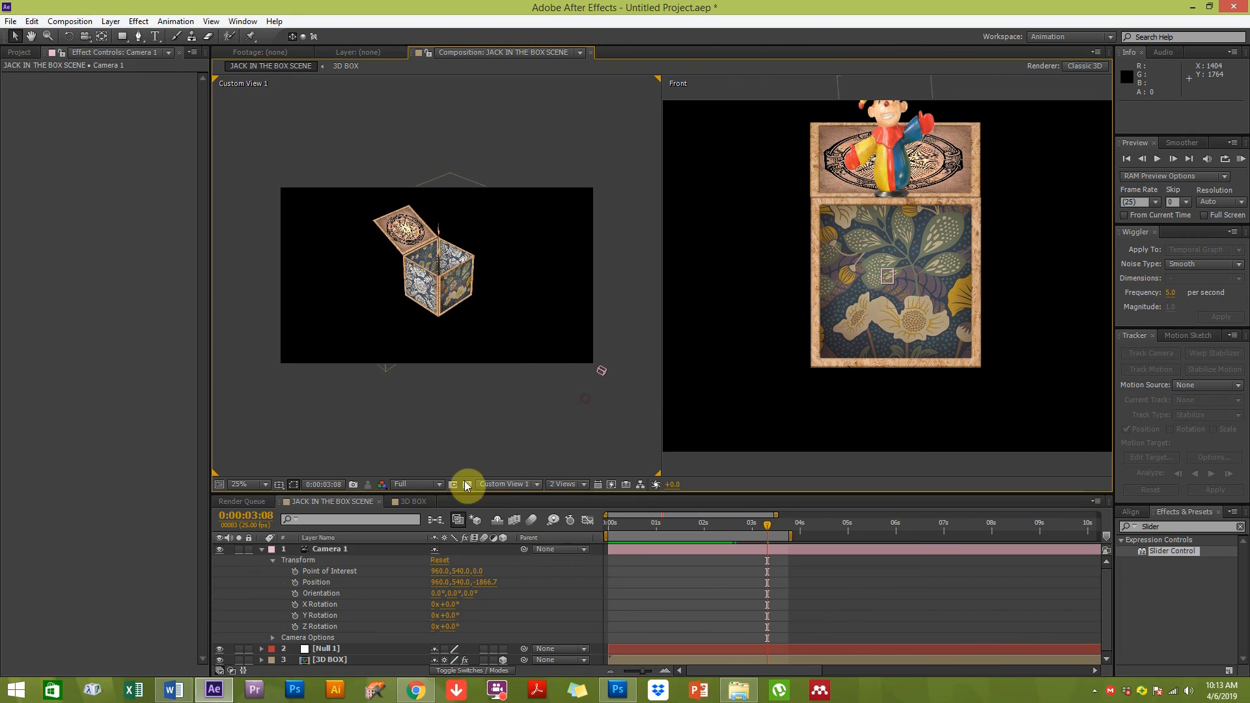
left_click(497, 485)
left_click(519, 569)
left_click(330, 549)
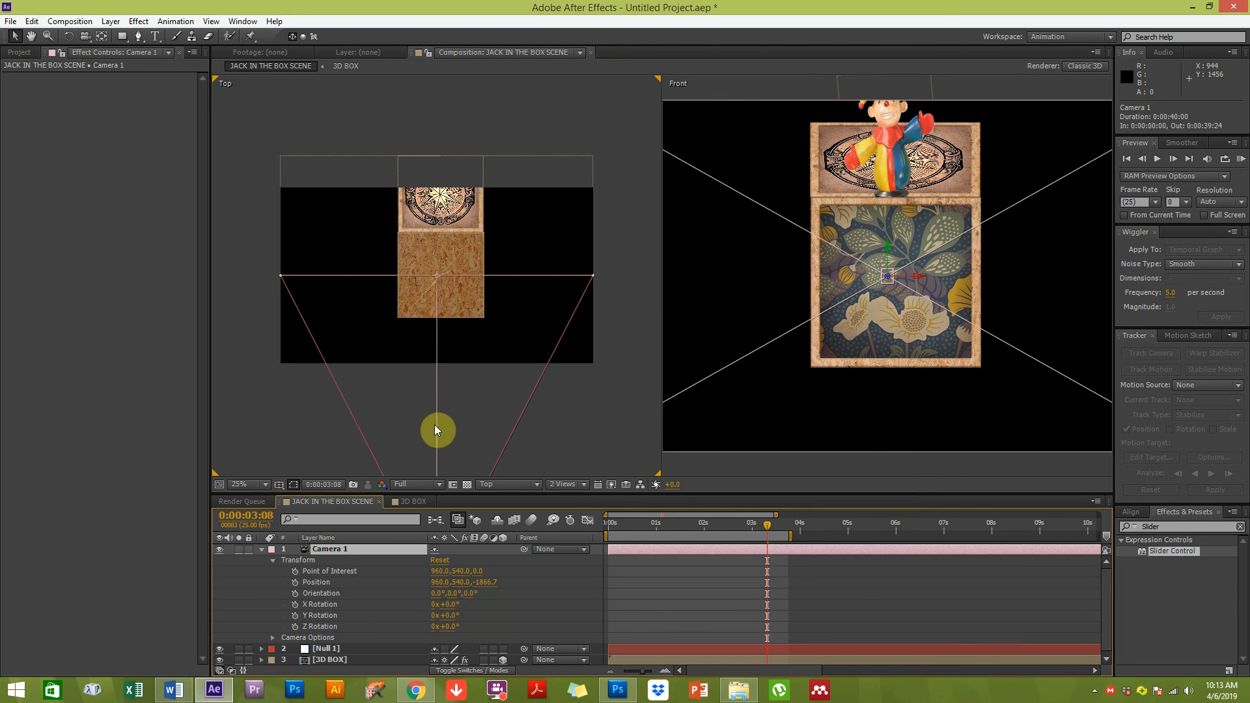
left_click_drag(446, 424, 439, 243)
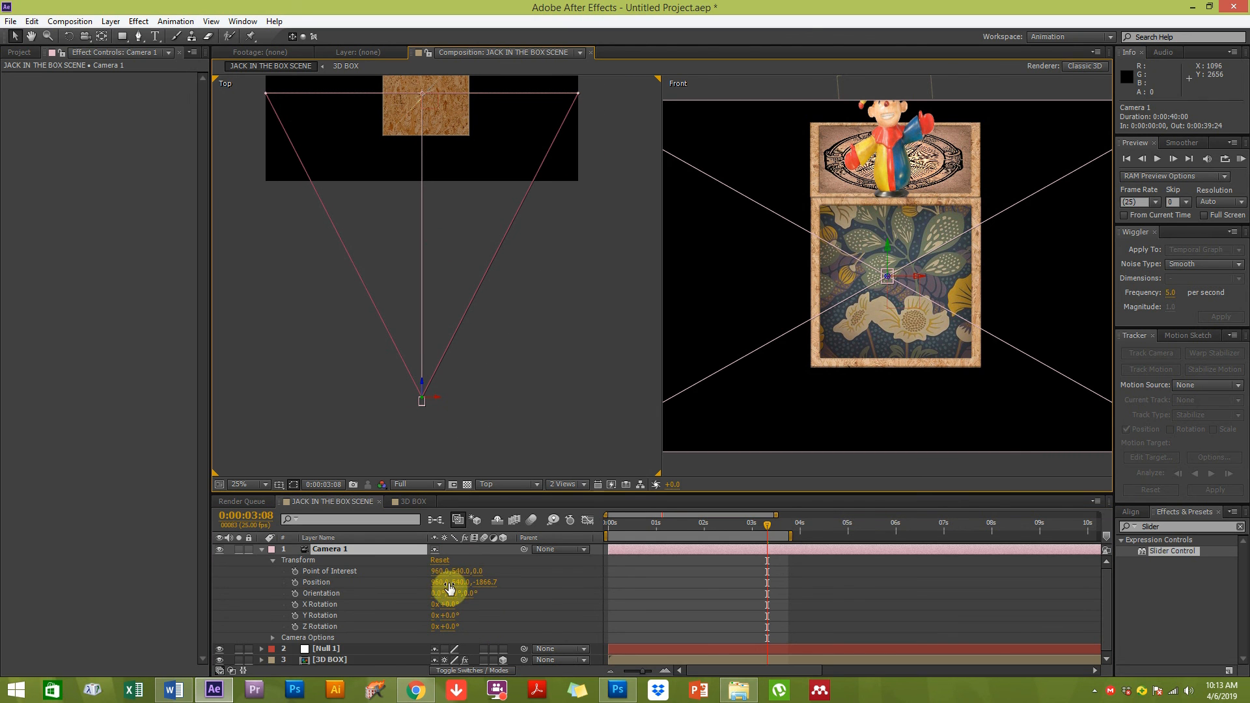
left_click_drag(460, 583, 520, 579)
key("ctrl+z")
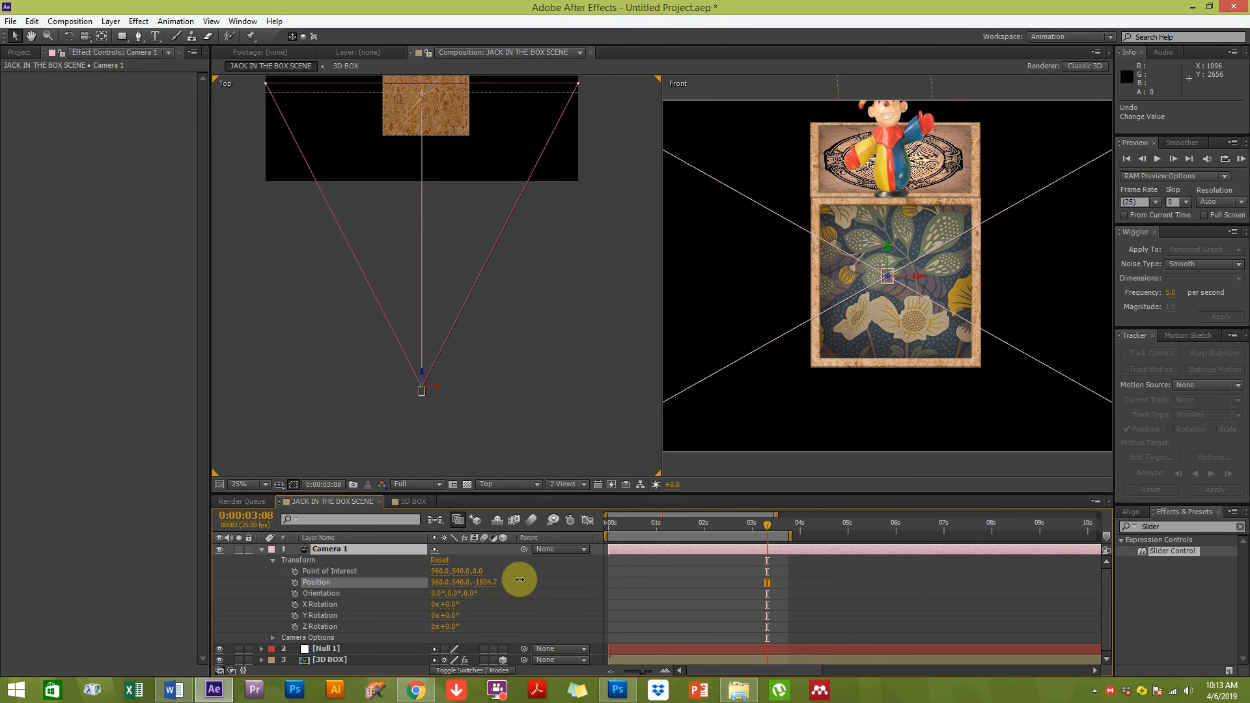
left_click_drag(438, 582, 259, 559)
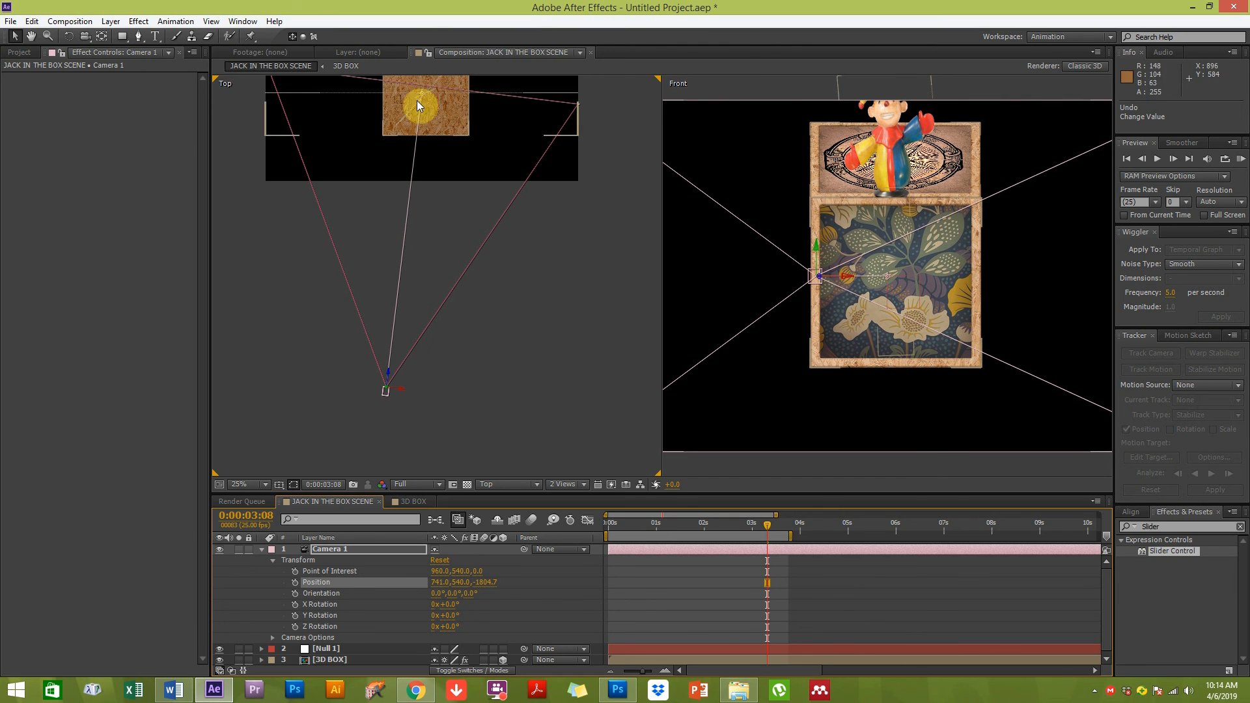
left_click(332, 571)
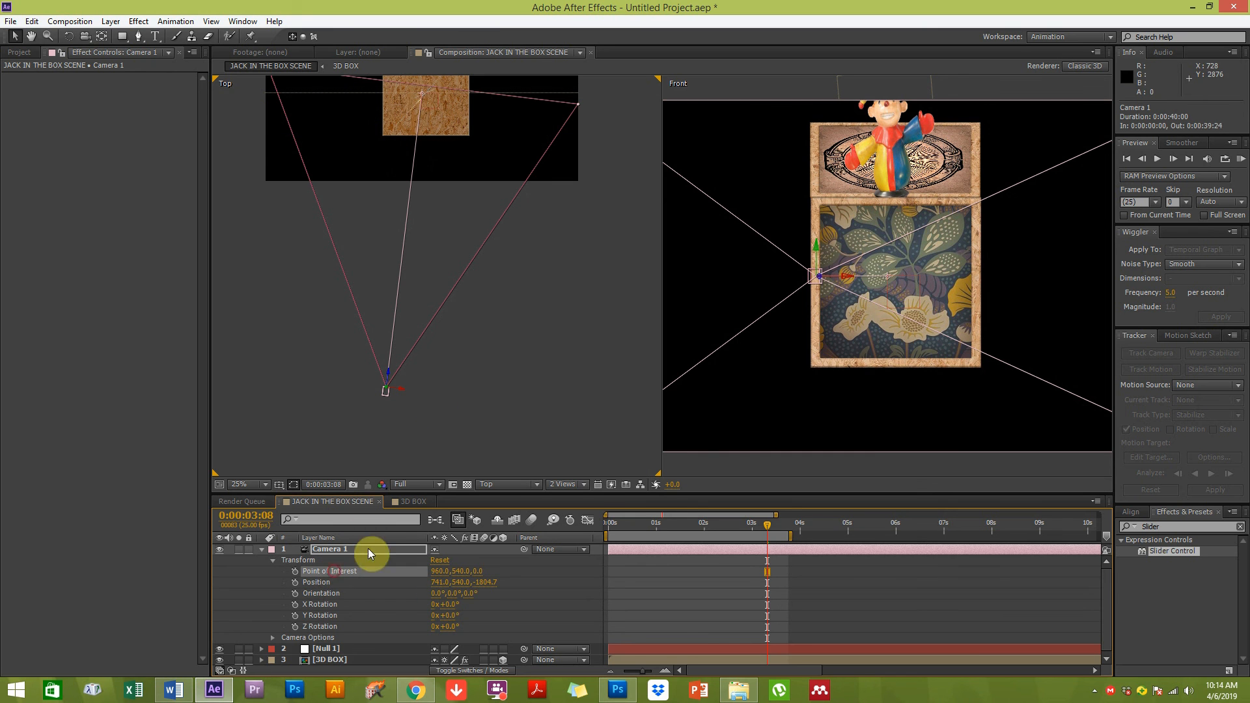
left_click_drag(477, 571, 413, 521)
key("ctrl+z")
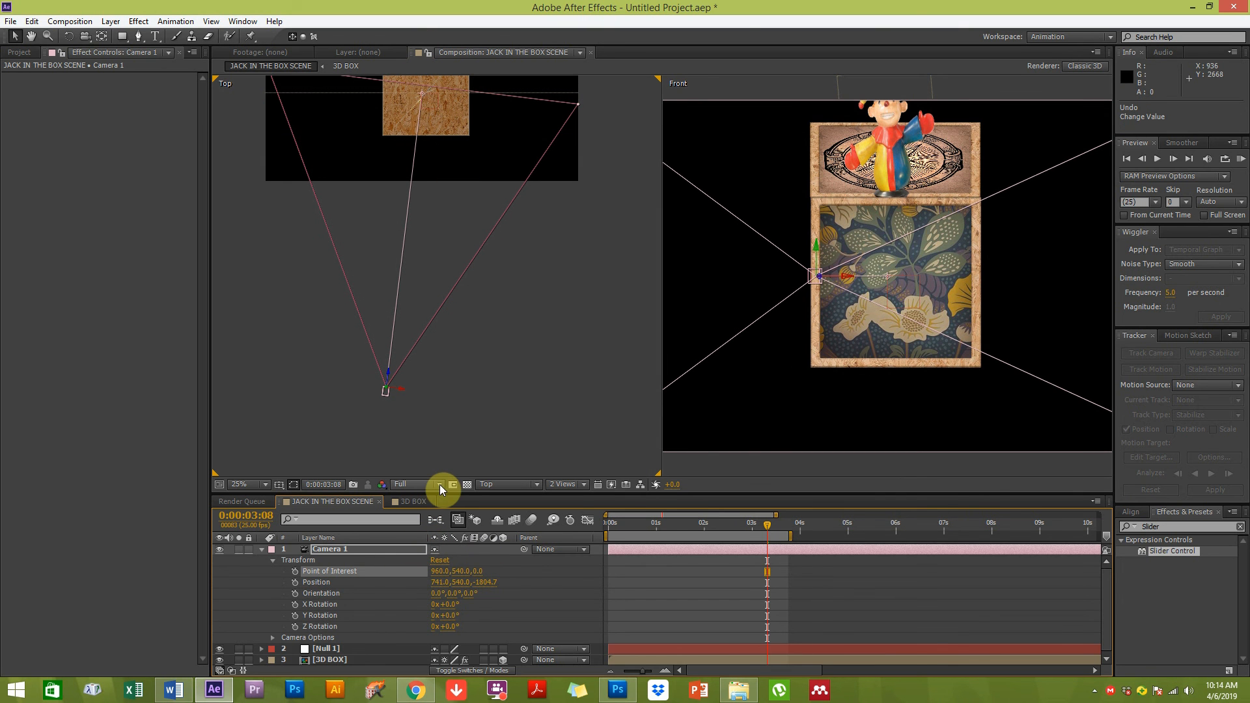
left_click(317, 583)
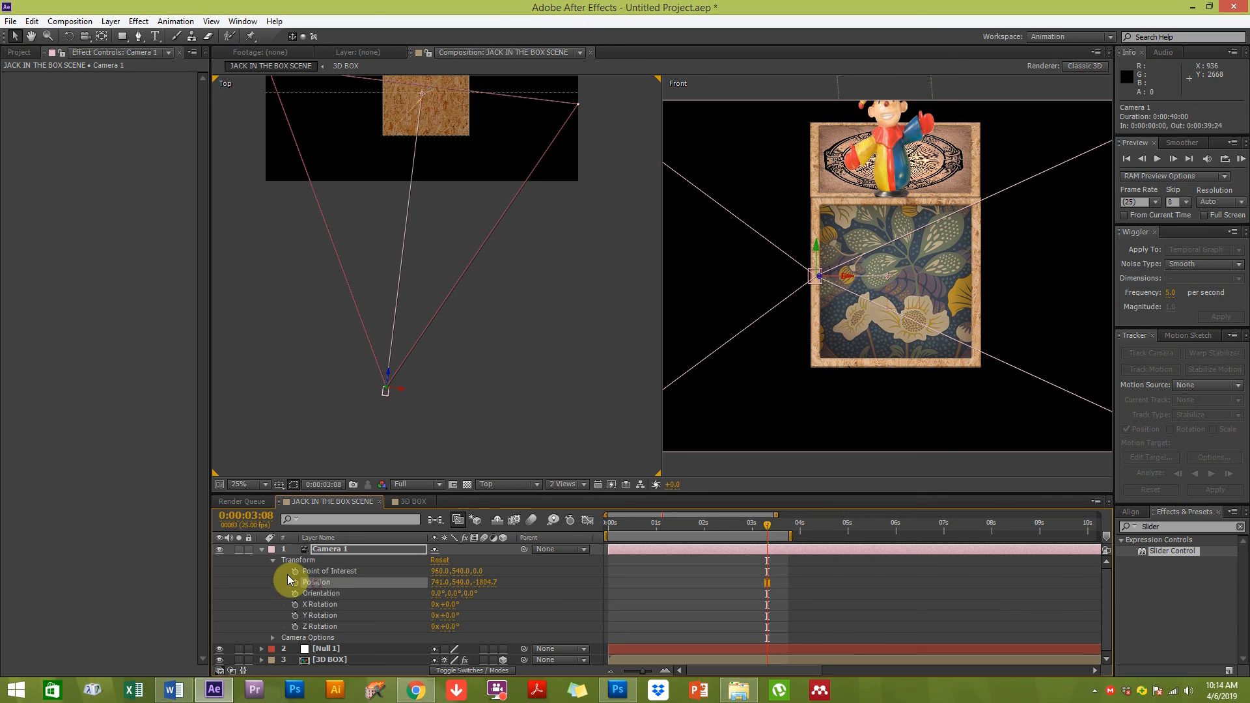
left_click(335, 571)
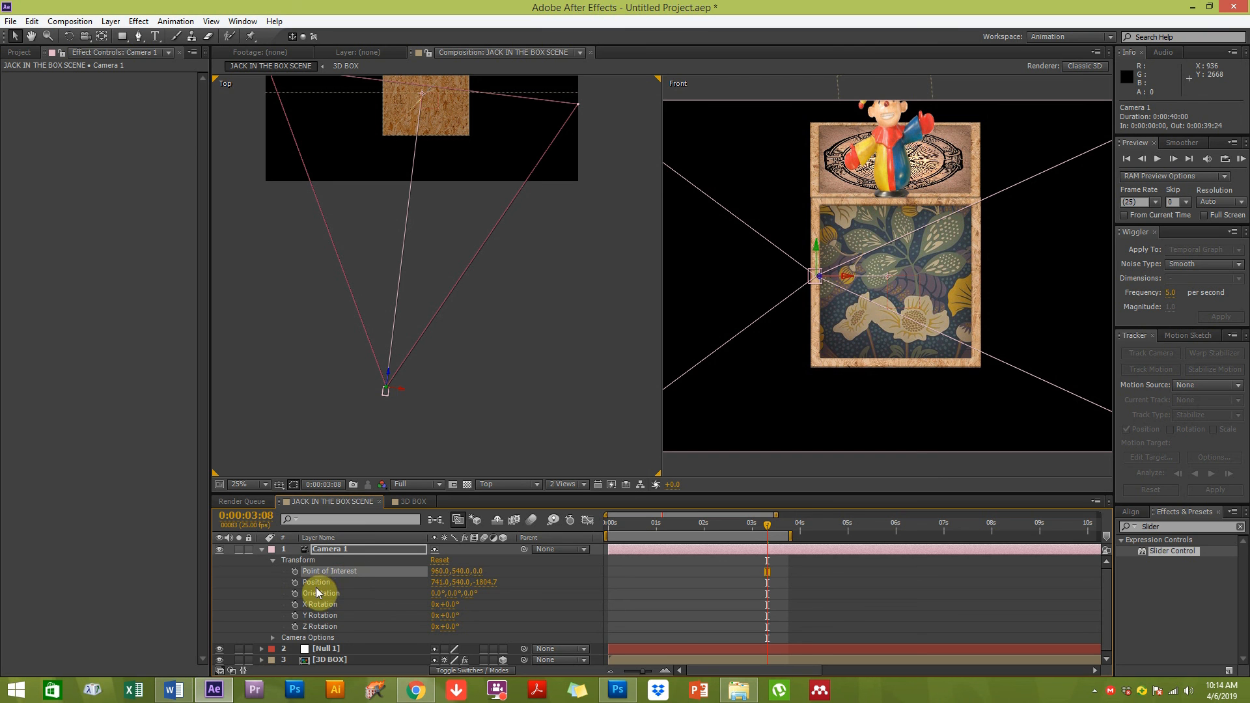
left_click(317, 583)
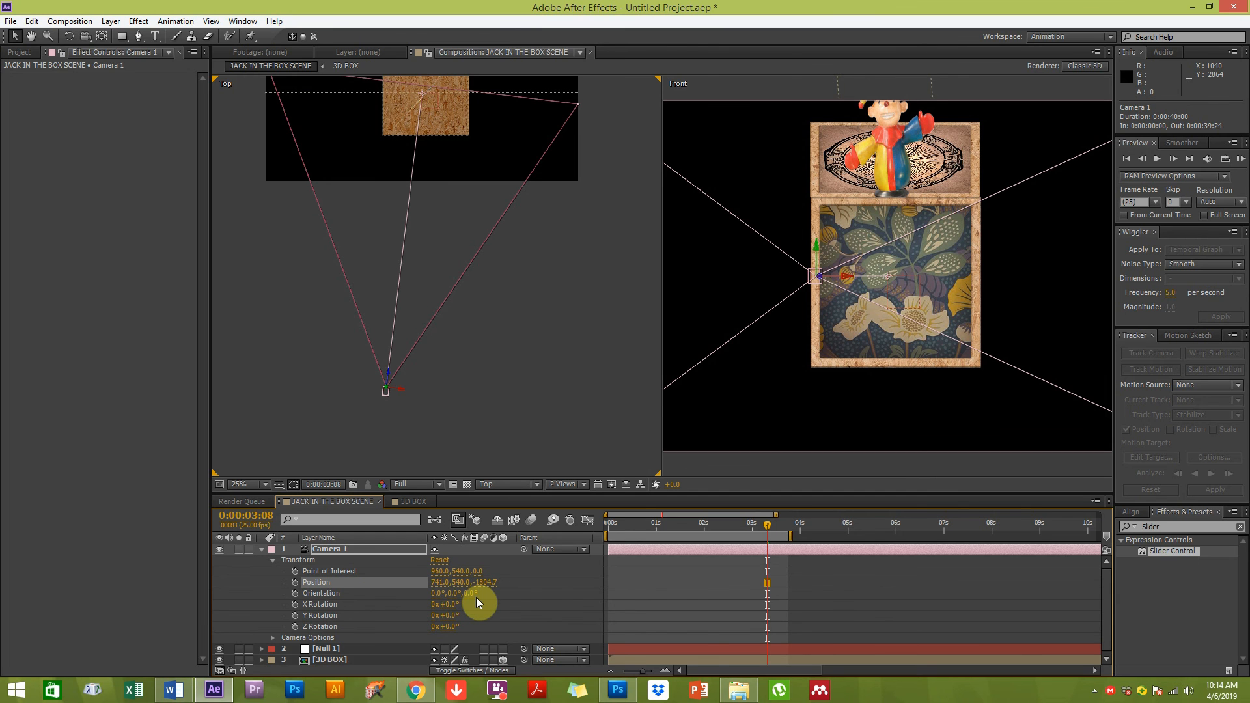
key("ctrl+z")
key("ctrl+z")
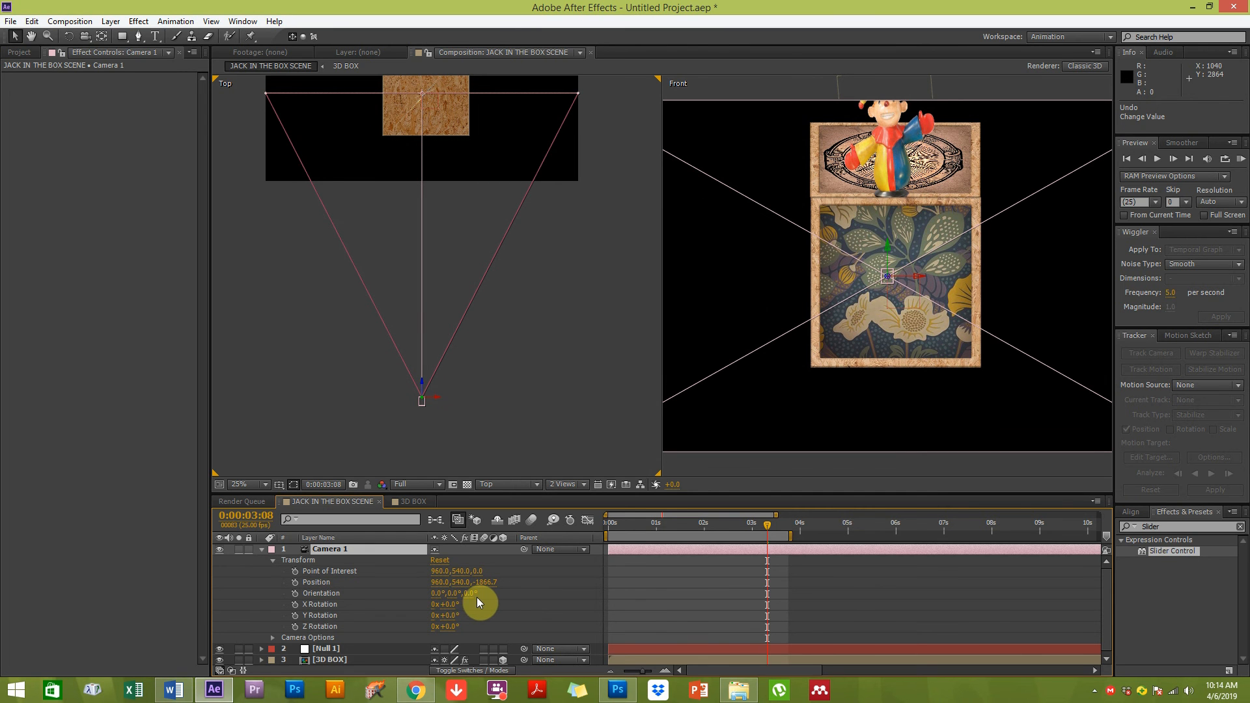
Collapse Camera 1 and expand the null layer's Transform properties
left_click(468, 437)
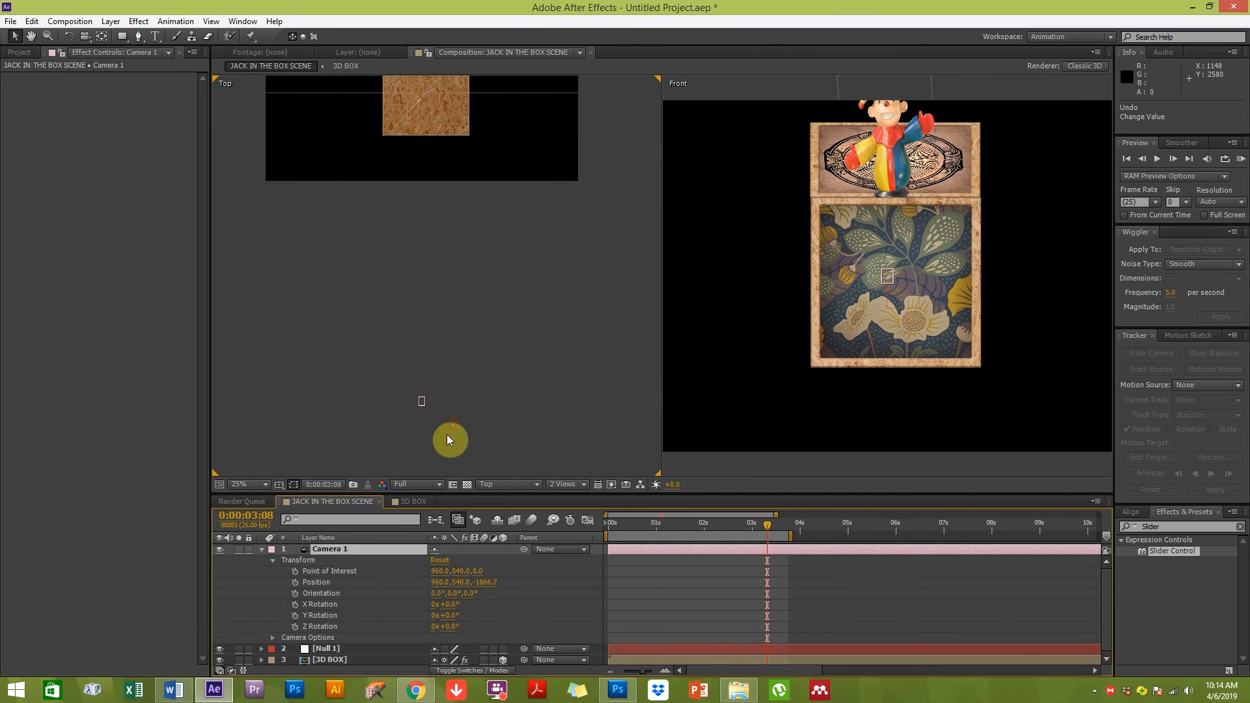
left_click(329, 649)
left_click(263, 549)
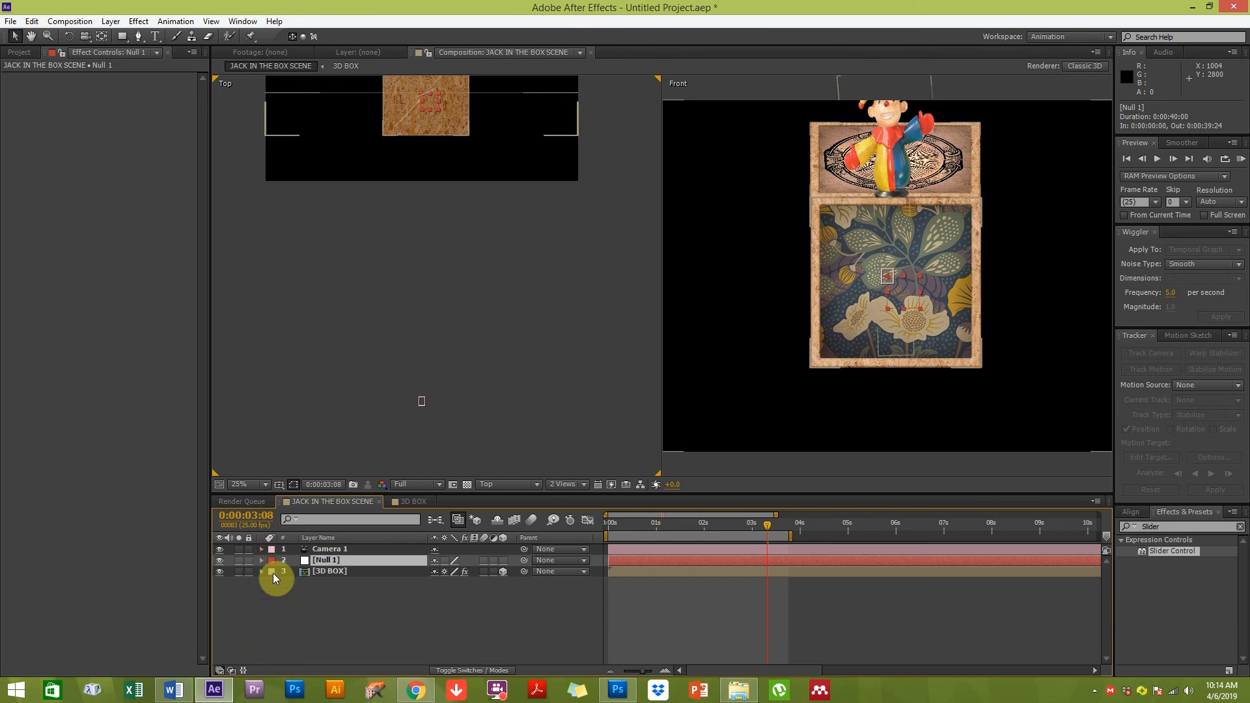
left_click(262, 560)
left_click(272, 571)
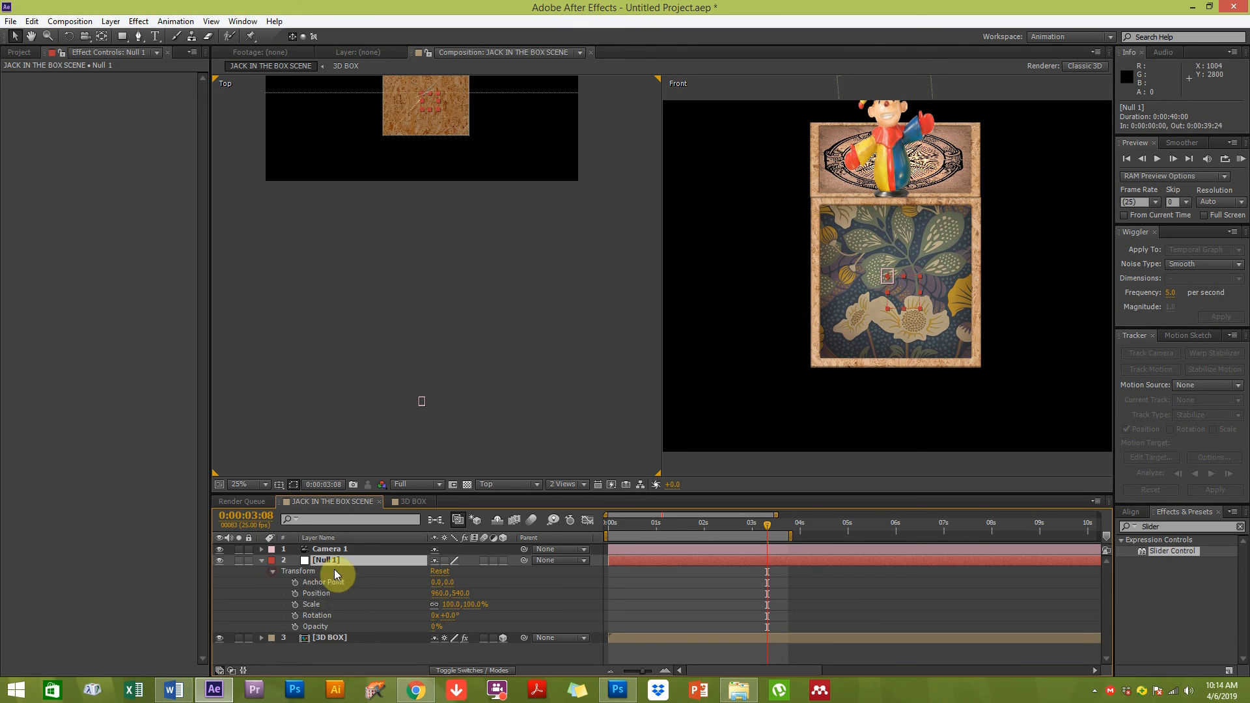
left_click(336, 592)
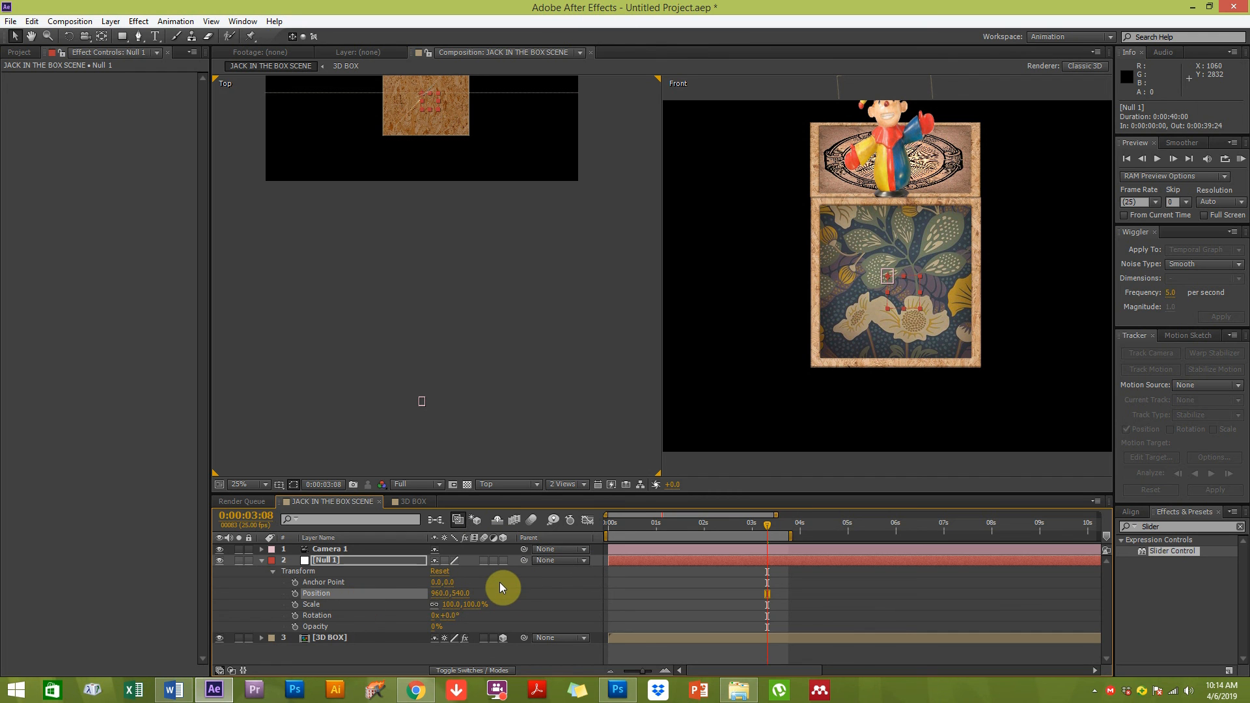
left_click(446, 345)
Rename the null layer as CAMERA NULL
left_click(326, 559)
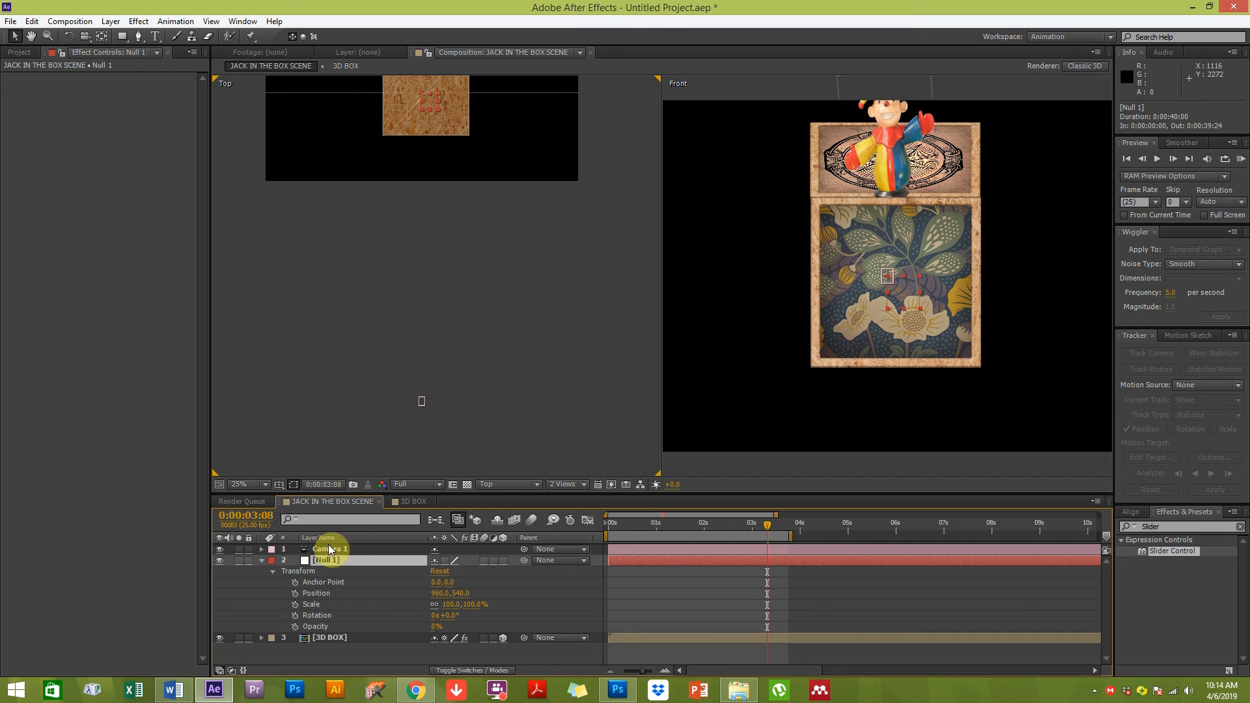
left_click(329, 548)
left_click(325, 561)
key("Return")
type("CAMERA NULL")
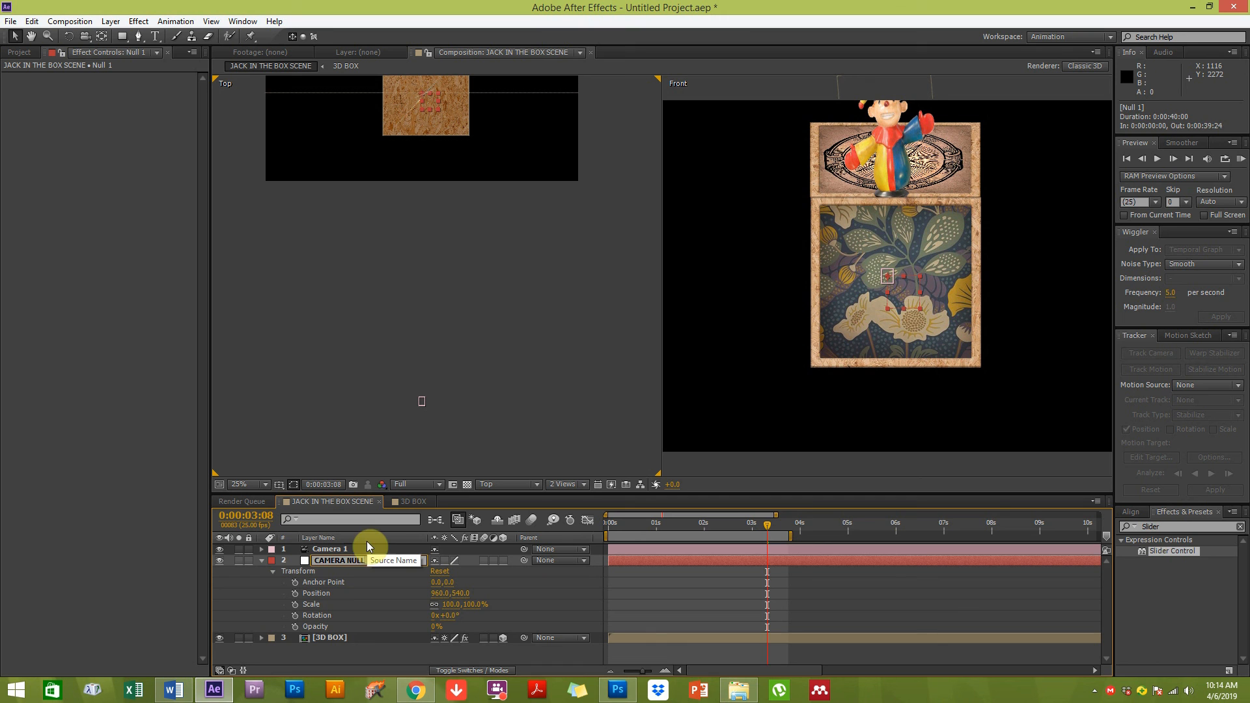
key("Return")
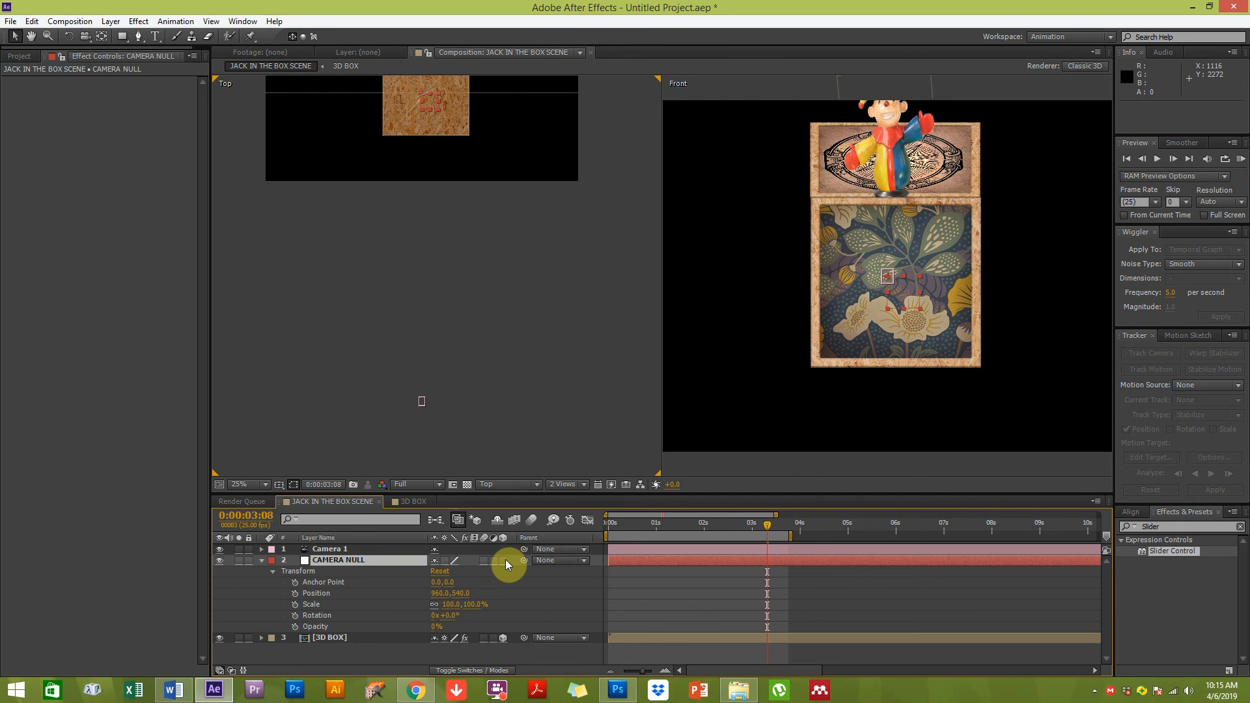
Turn the CAMERA NULL layer into a 3D layer
left_click(322, 551)
left_click(338, 563)
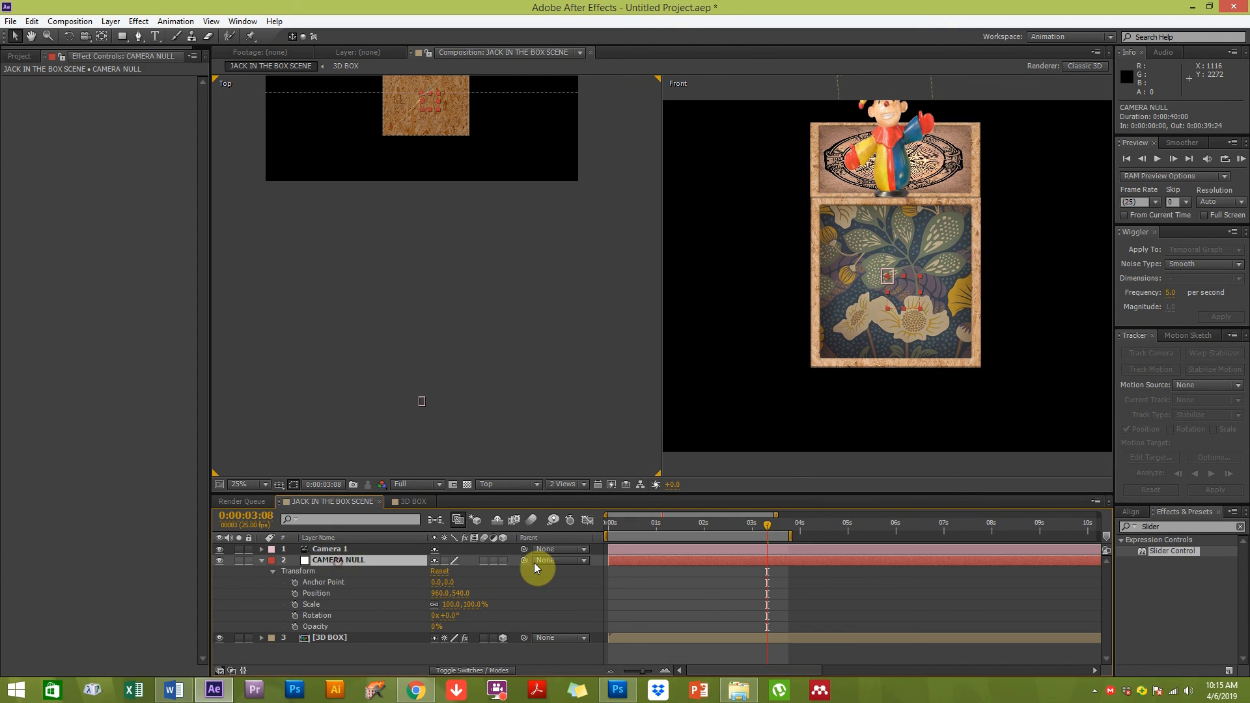
left_click(503, 560)
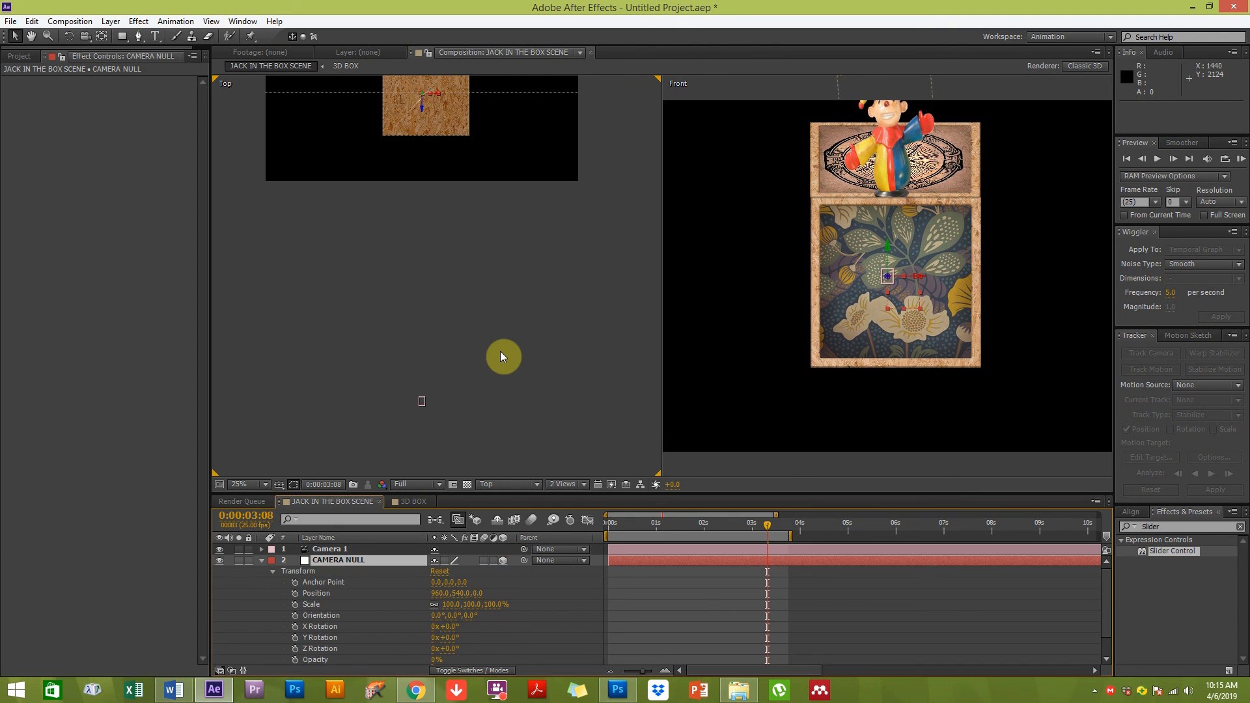
Move Camera 1 forward along Z in the Top view by about 1880 pixels, up to the box
left_click_drag(452, 279, 451, 394)
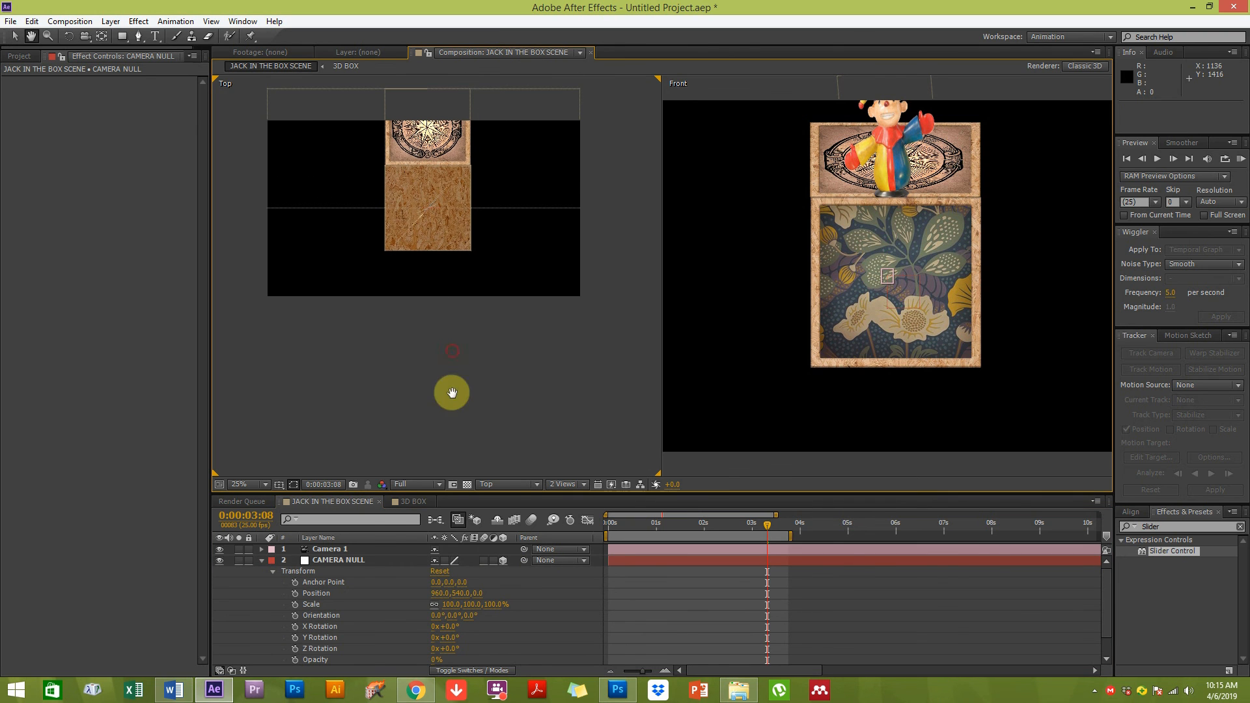
left_click(340, 560)
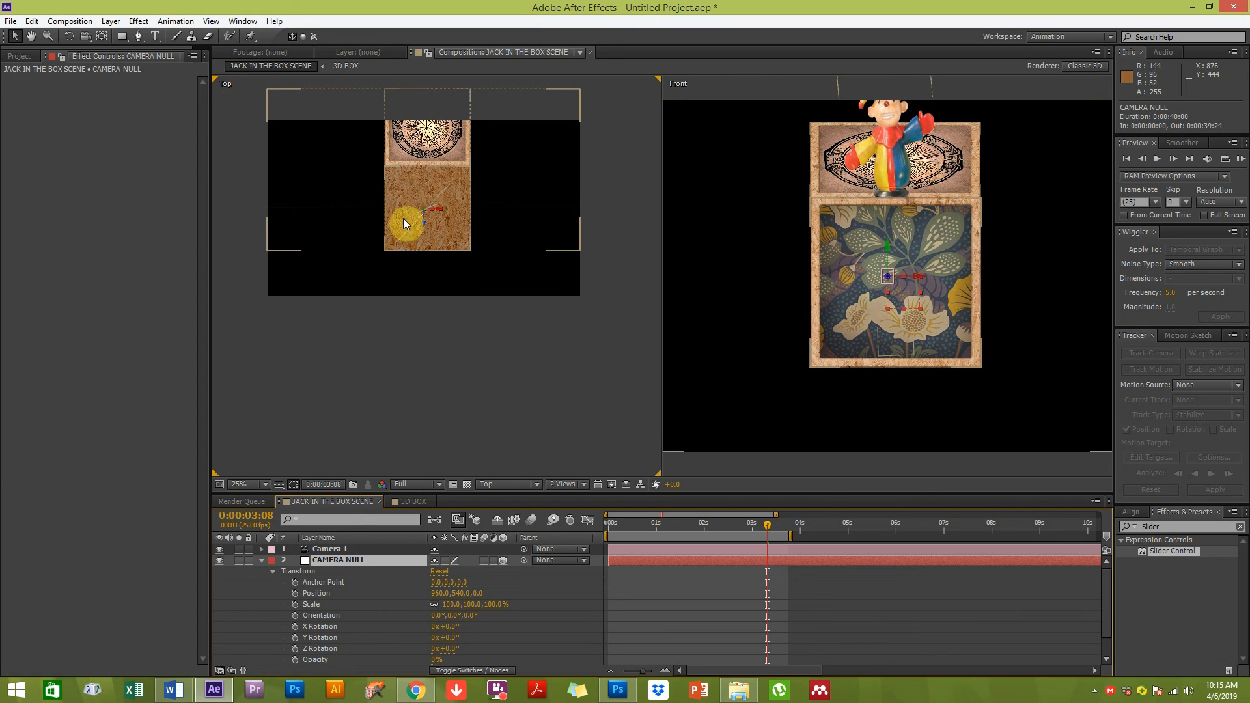
left_click(345, 549)
left_click_drag(441, 440, 482, 316)
key("v")
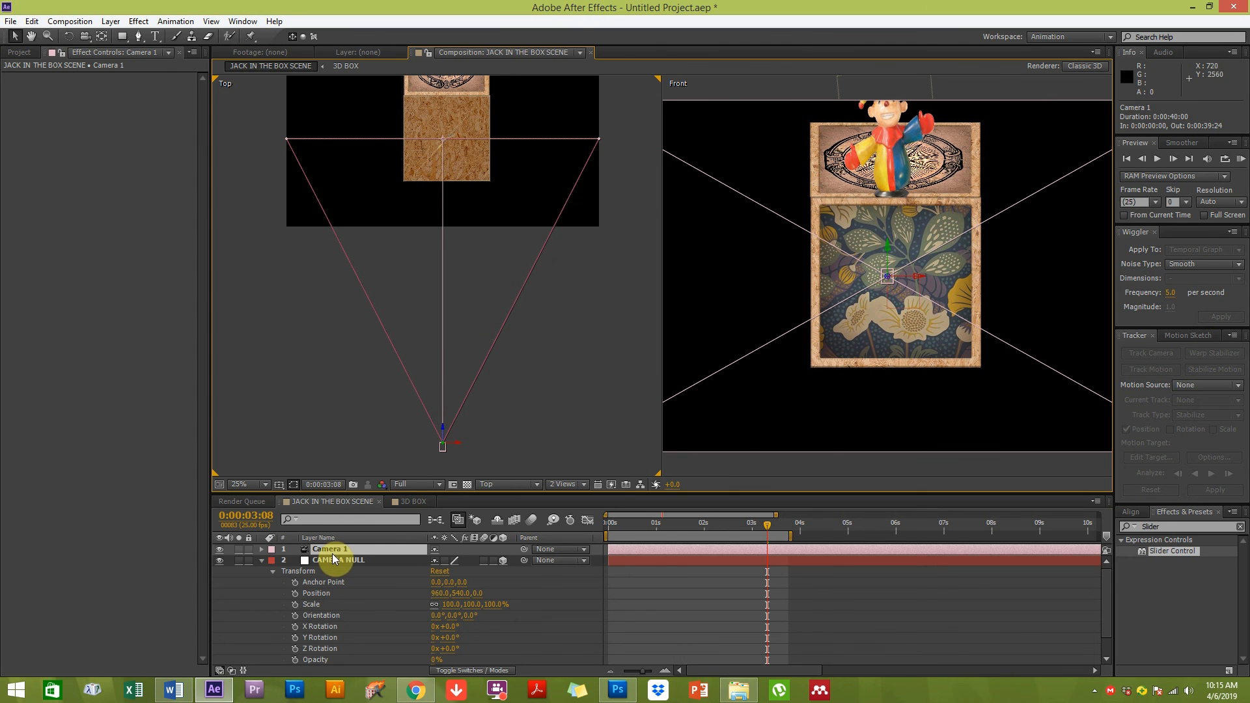
left_click_drag(442, 429, 421, 122)
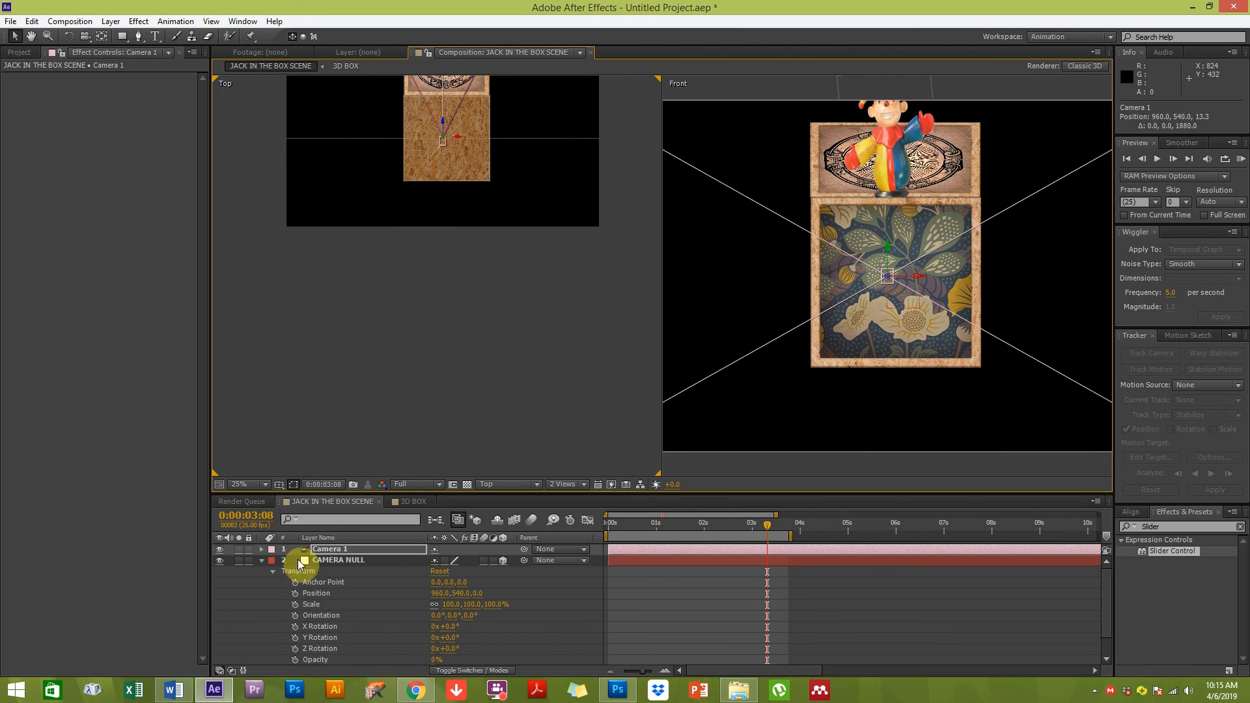
left_click(328, 551)
left_click(334, 561)
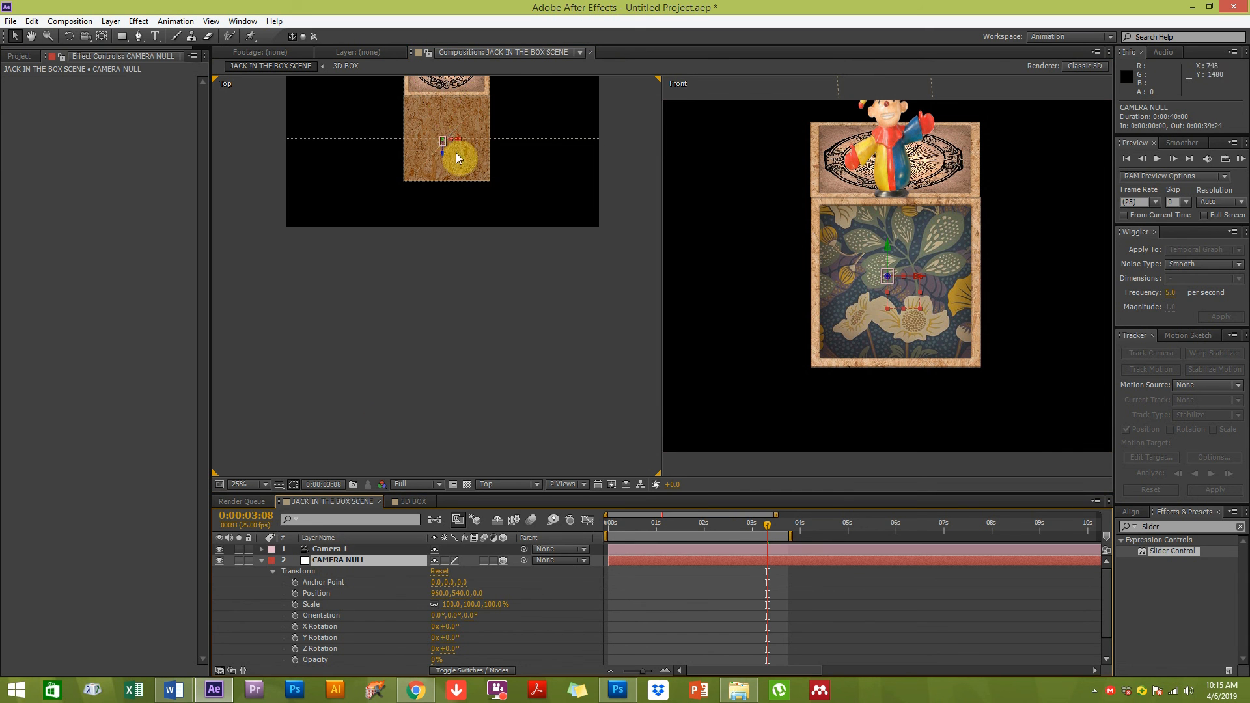
Parent Camera 1 to the CAMERA NULL layer
scroll(460, 136, "up", 2)
key("space")
left_click_drag(447, 154, 504, 404)
left_click_drag(474, 257, 489, 402)
left_click_drag(468, 217, 381, 307)
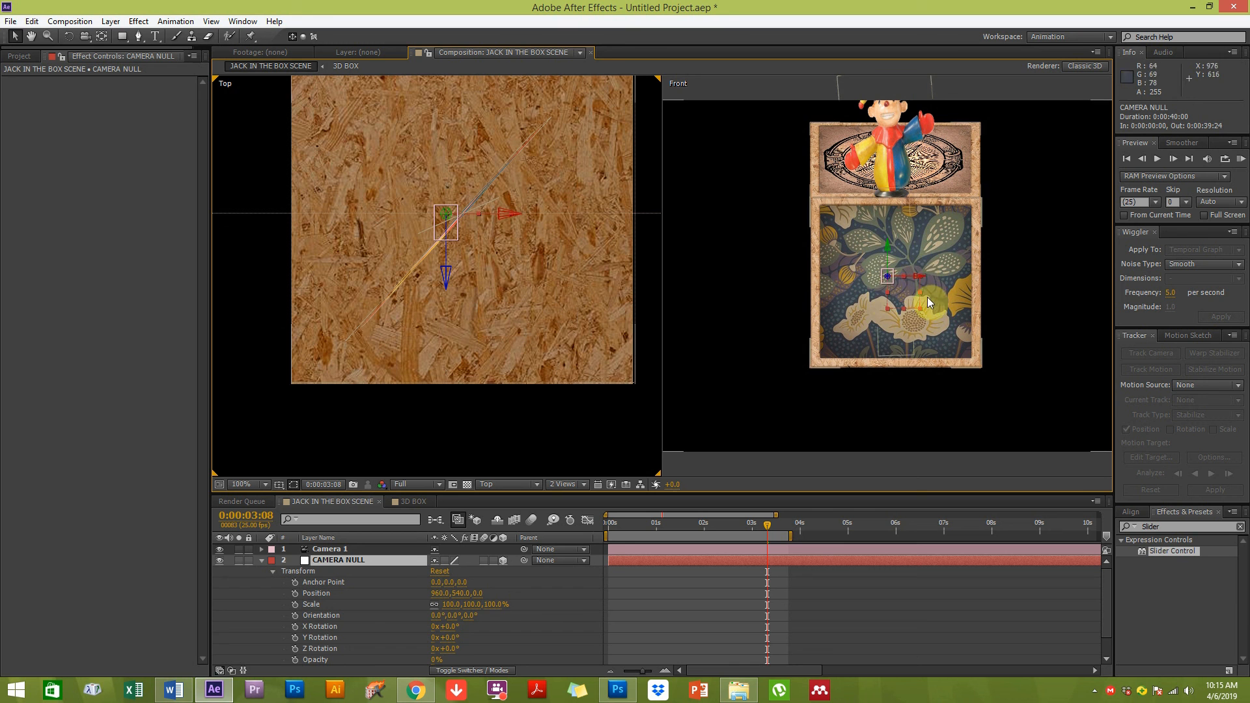
left_click(322, 549)
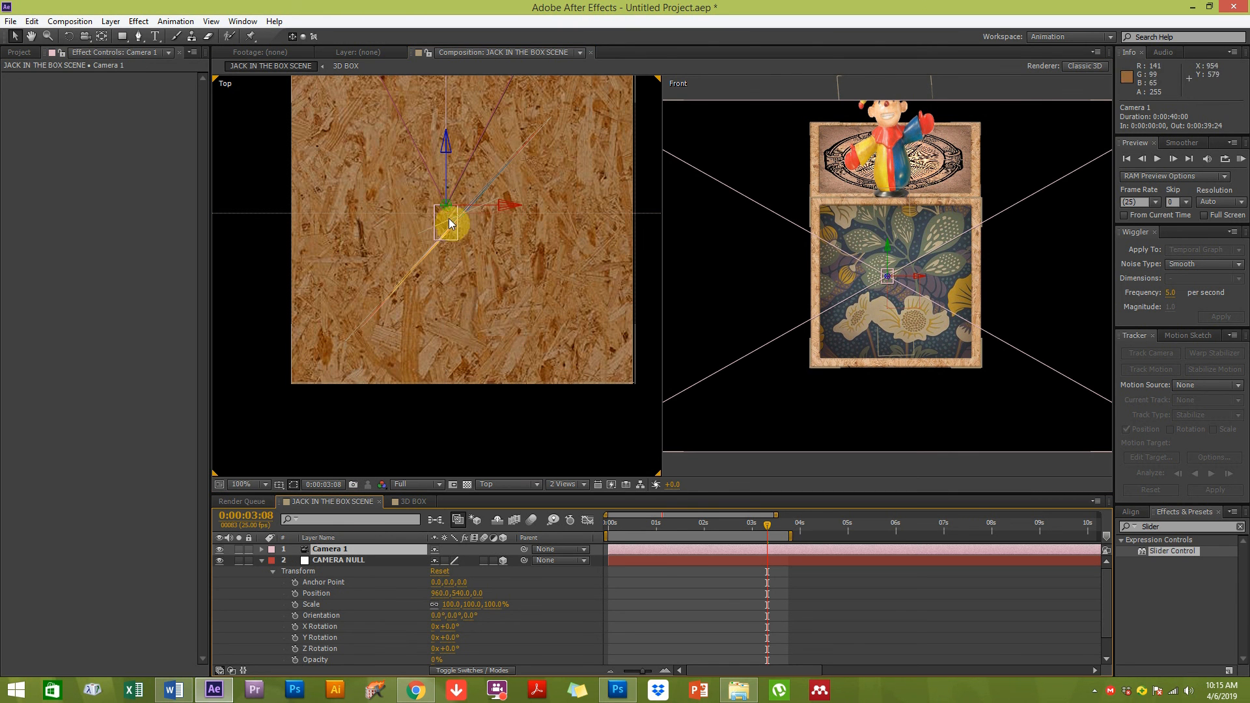
left_click(373, 560)
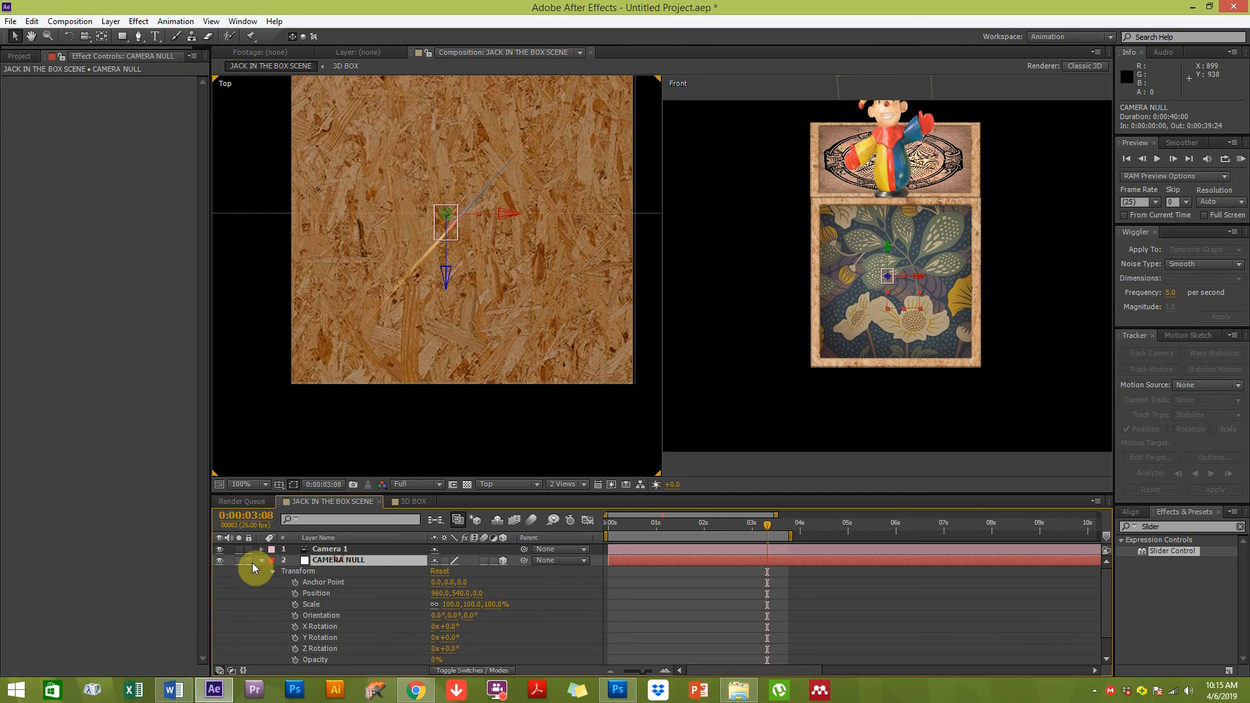
left_click(261, 560)
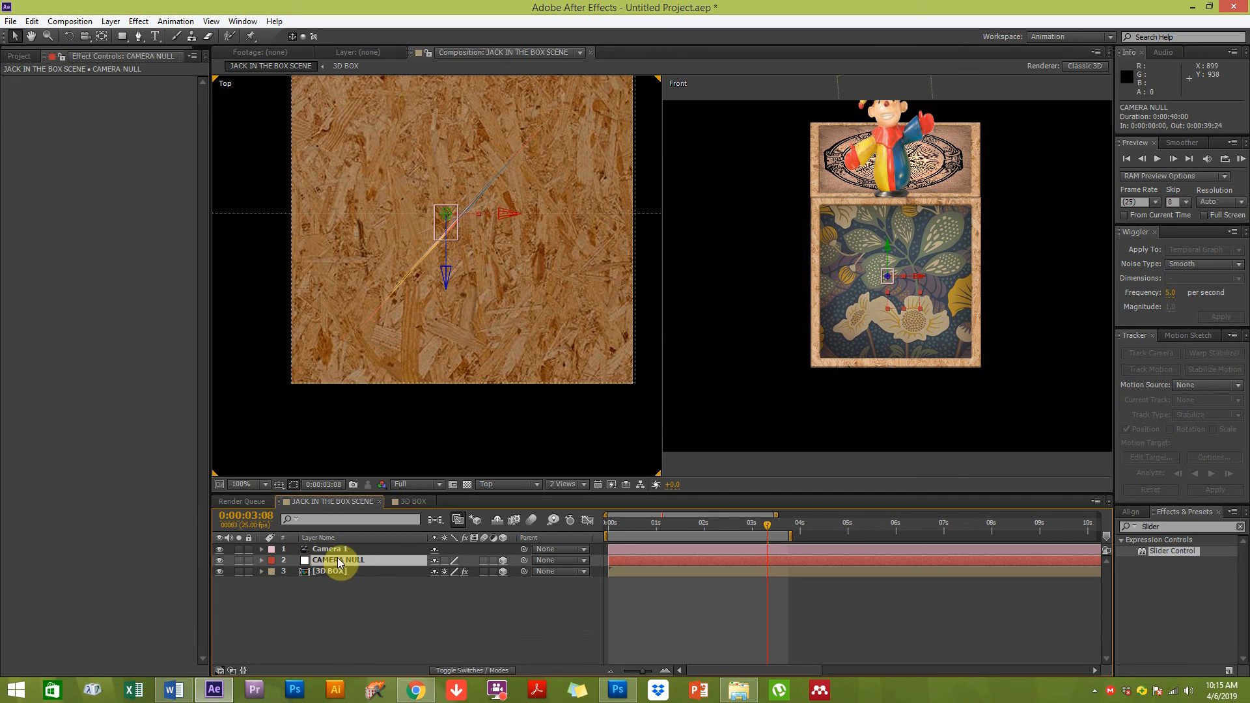
left_click(325, 550)
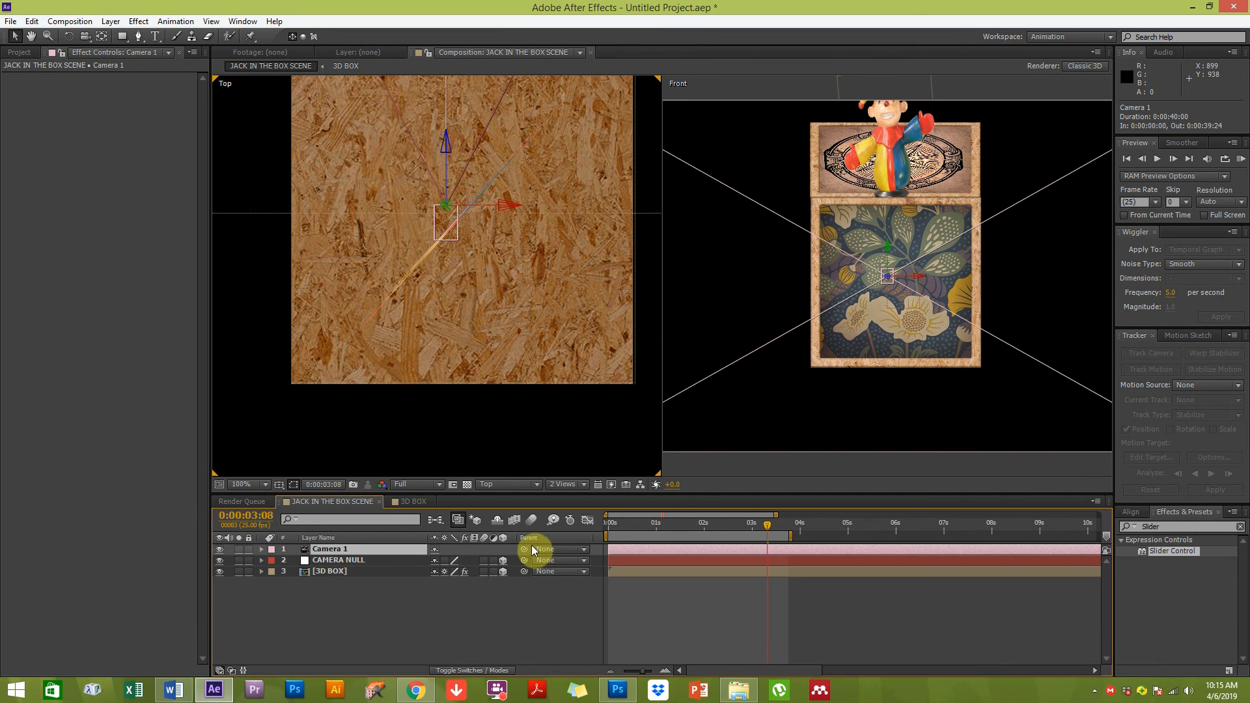
left_click_drag(524, 547, 345, 556)
left_click(346, 559)
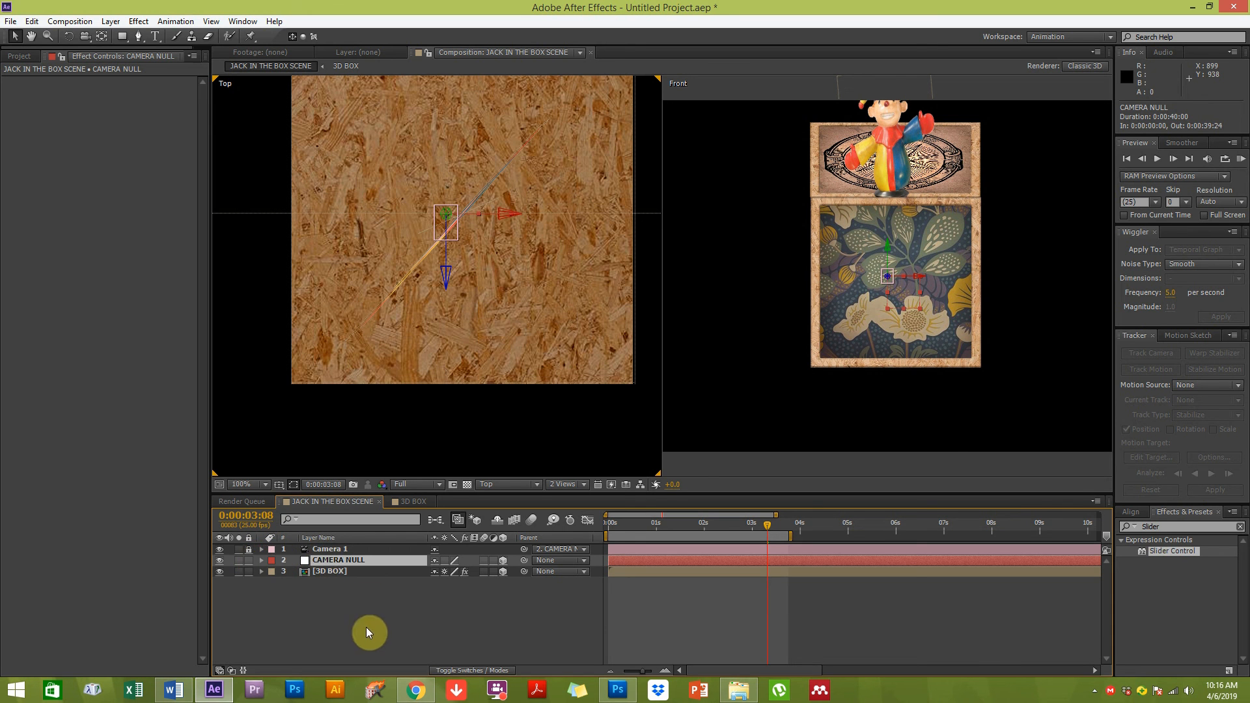
left_click(349, 560)
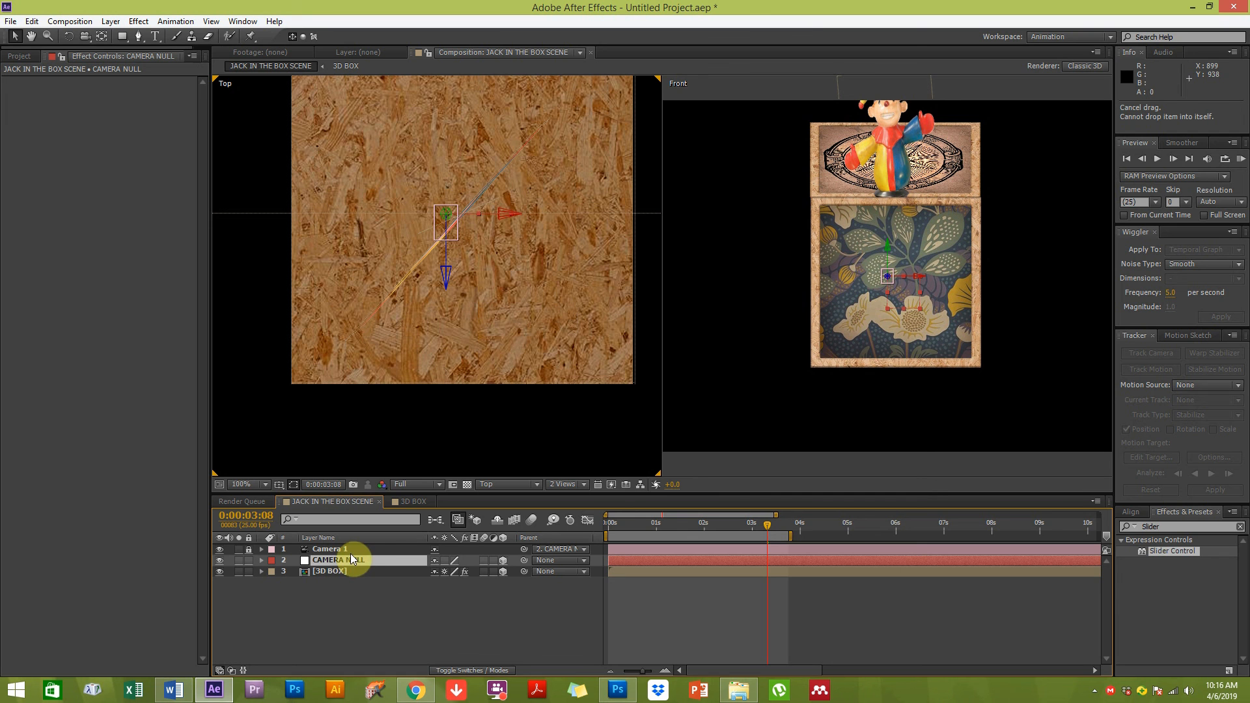
Move the CAMERA NULL to position 1056, 540, -400 in front of the box in the Top view
key("p")
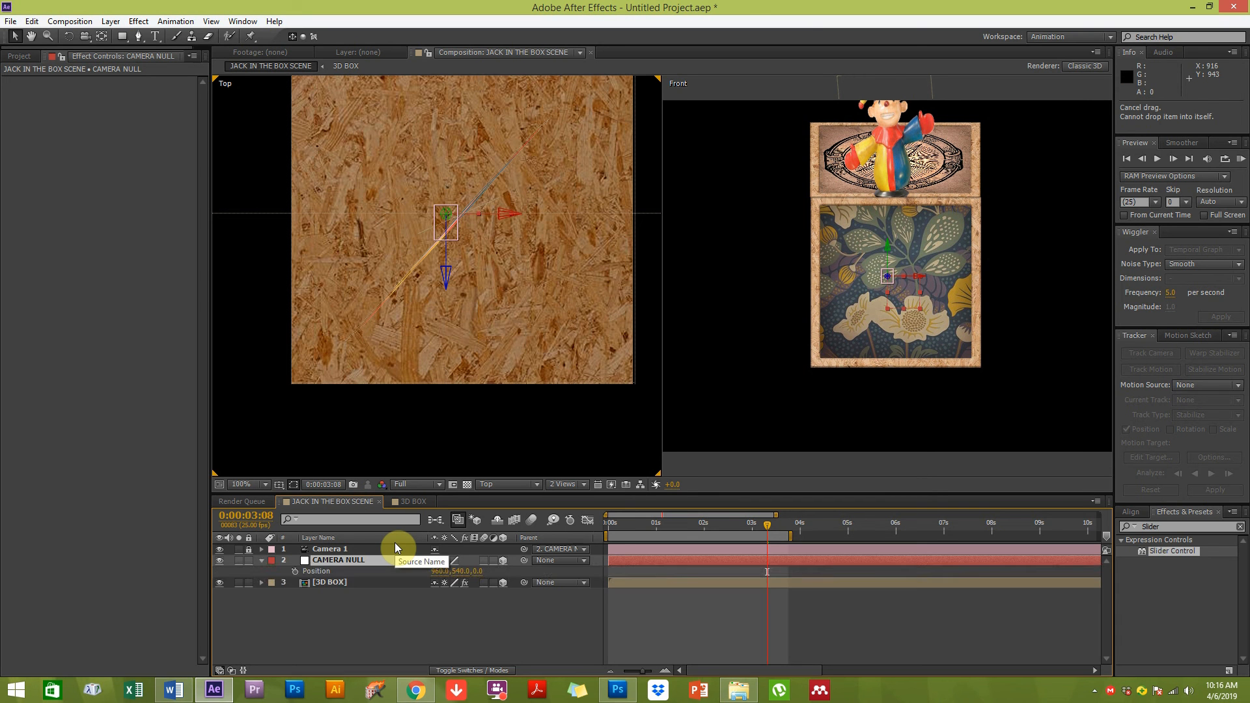
scroll(451, 384, "down", 4)
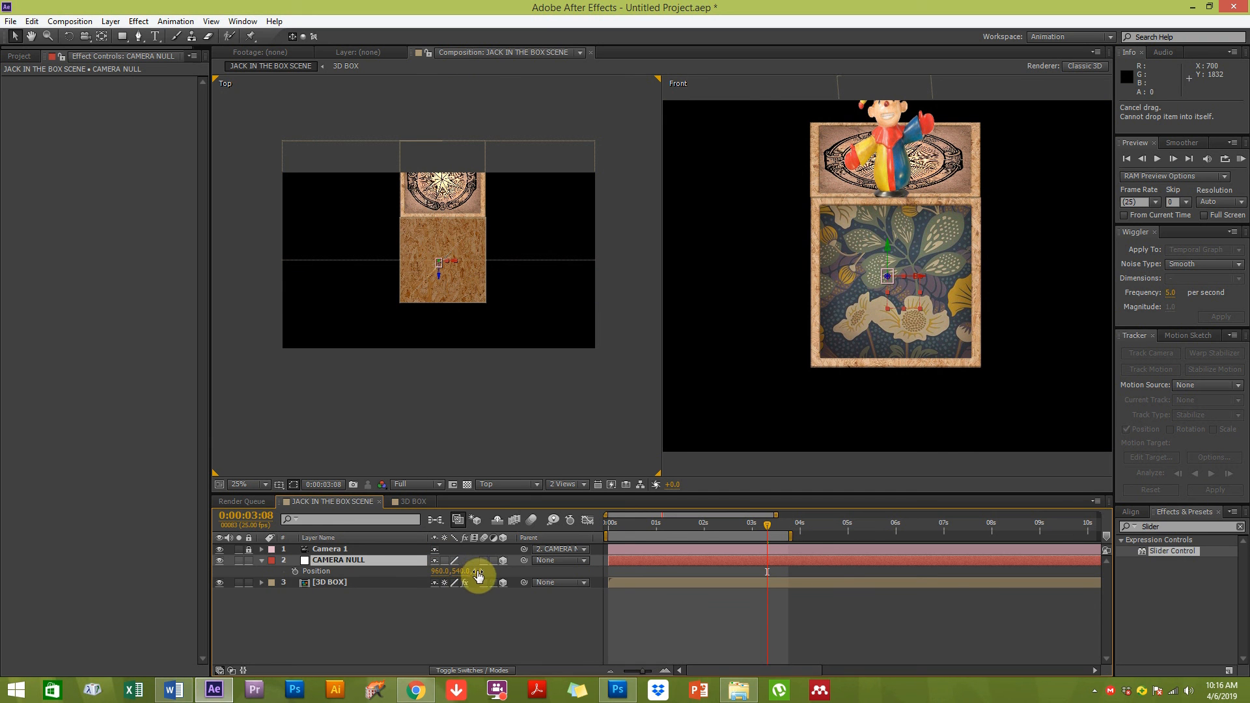
left_click_drag(459, 576, 512, 578)
key("ctrl+z")
left_click_drag(343, 573, 474, 528)
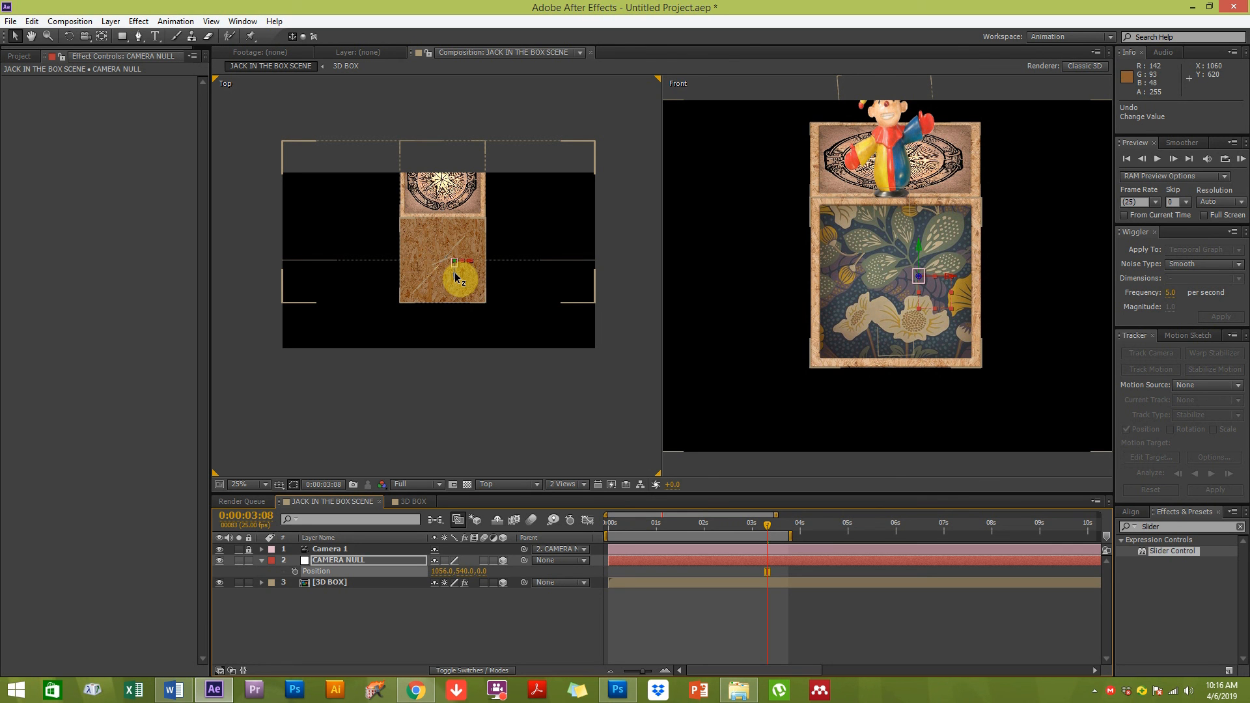
left_click_drag(457, 278, 379, 383)
left_click(338, 558)
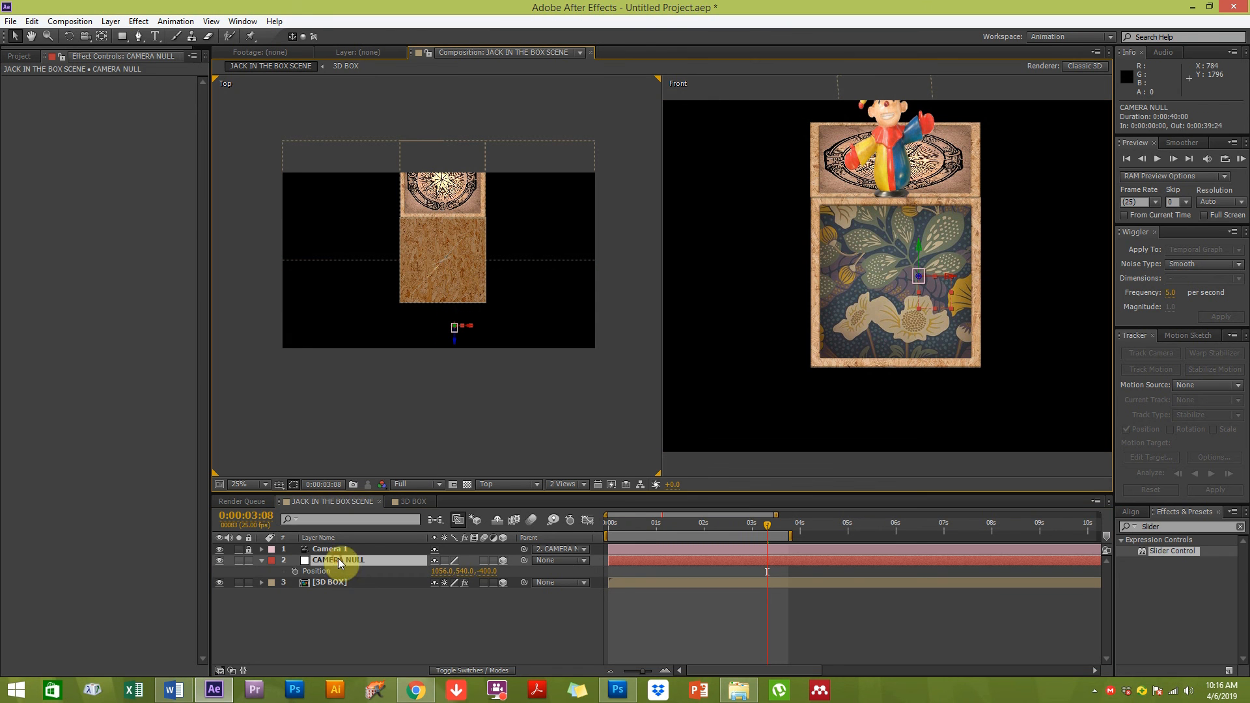
left_click(328, 551)
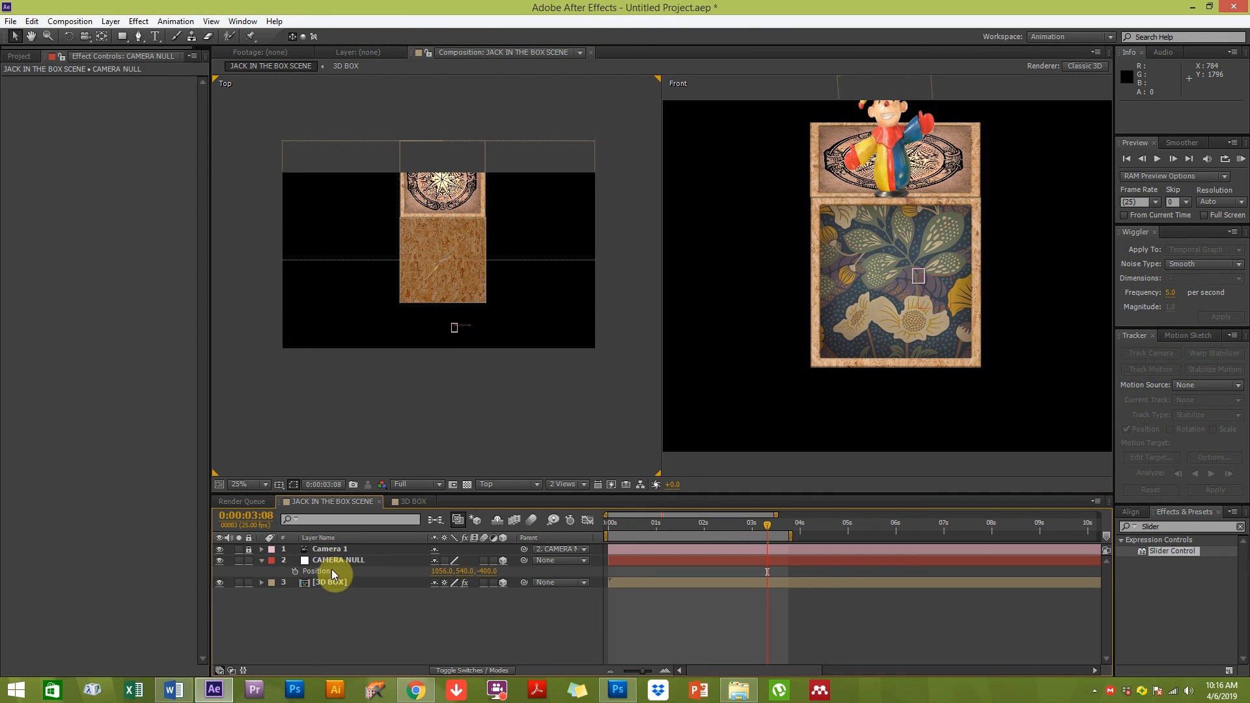
left_click(332, 561)
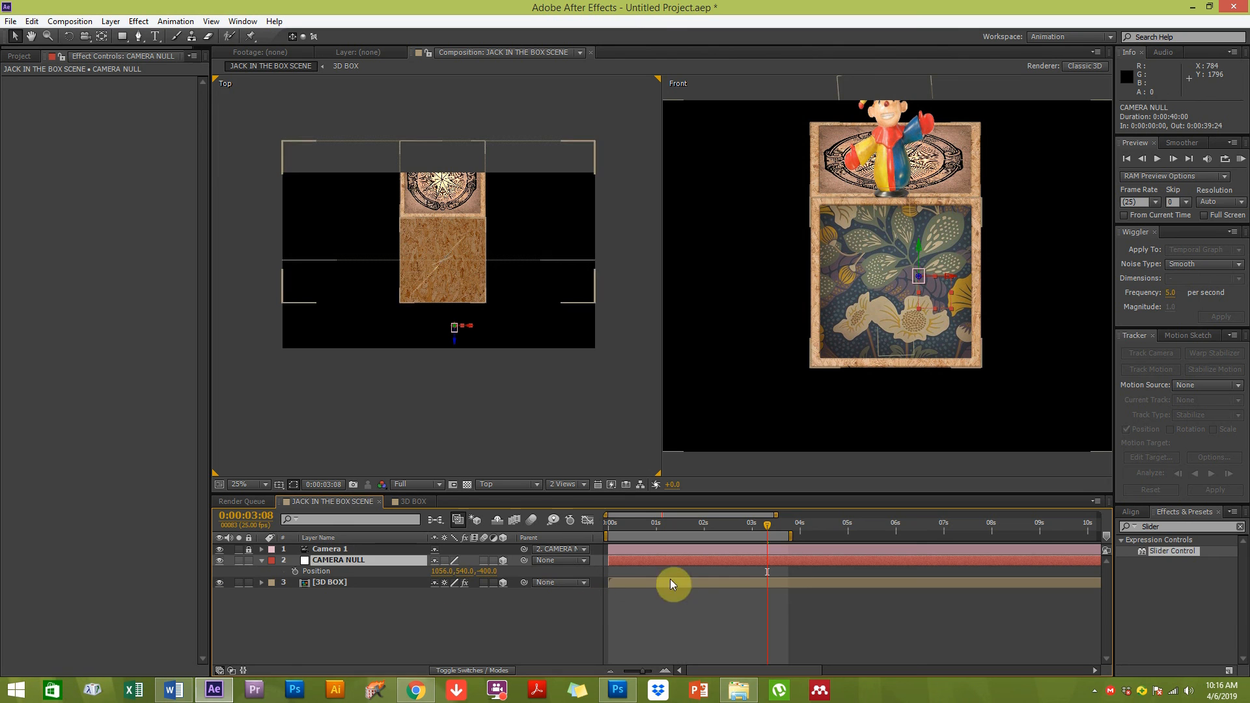
At 1:15, move the CAMERA NULL in the Top view to position 1632, 540, -708
left_click_drag(612, 522, 607, 524)
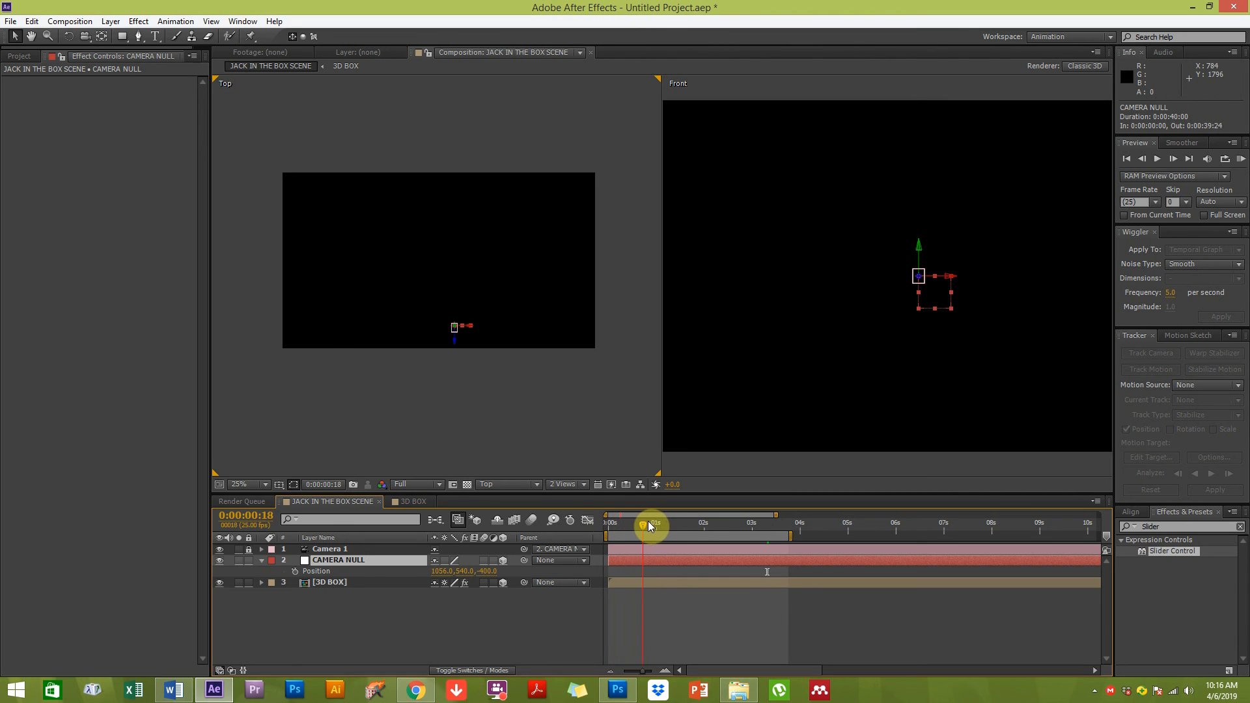
mouse_move(667, 522)
left_mouse_down()
mouse_move(682, 521)
mouse_move(654, 527)
mouse_move(685, 522)
left_mouse_up()
left_click_drag(453, 340, 558, 381)
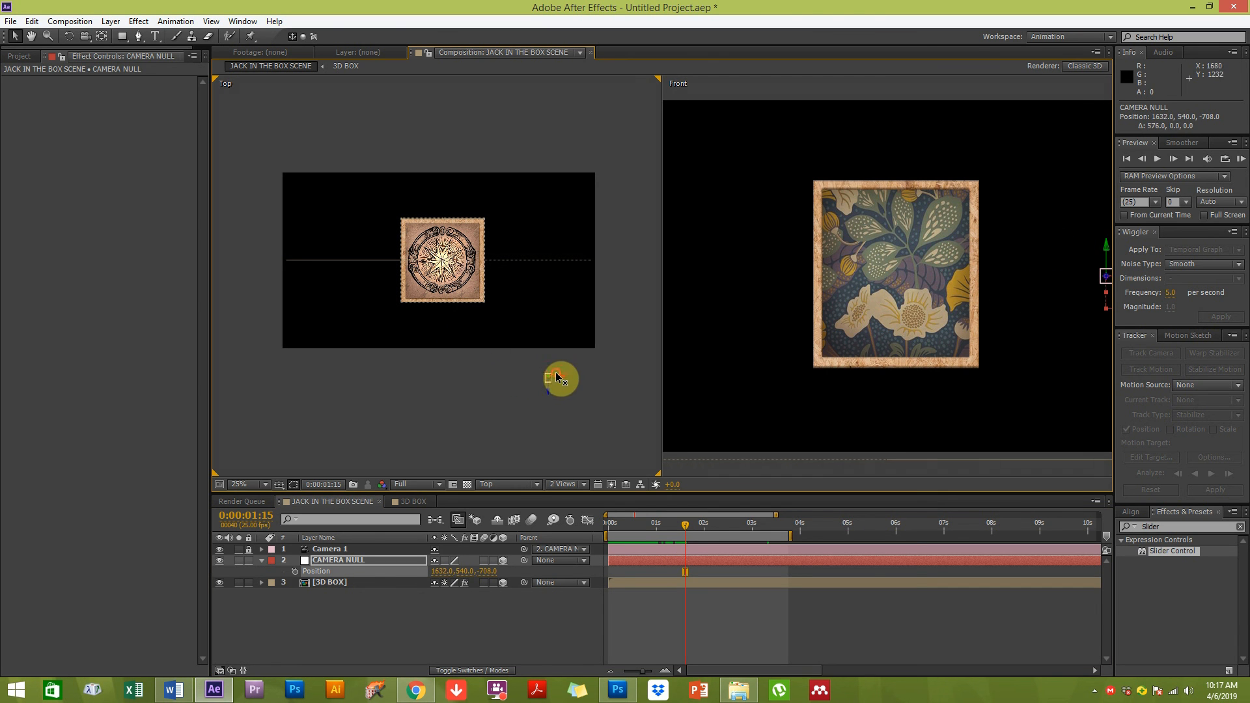
Show the CAMERA NULL's rotation properties, view through the Active Camera, and set its Y Rotation to -40°
key("shift+r")
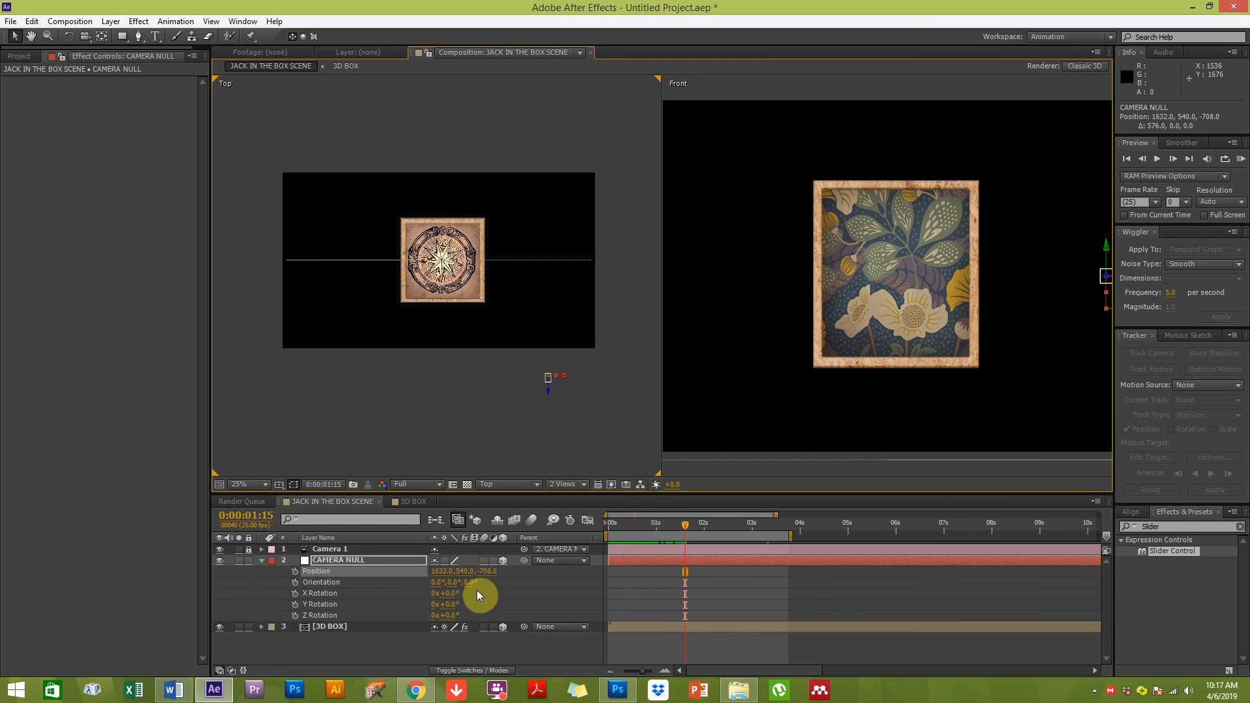
left_click(487, 447)
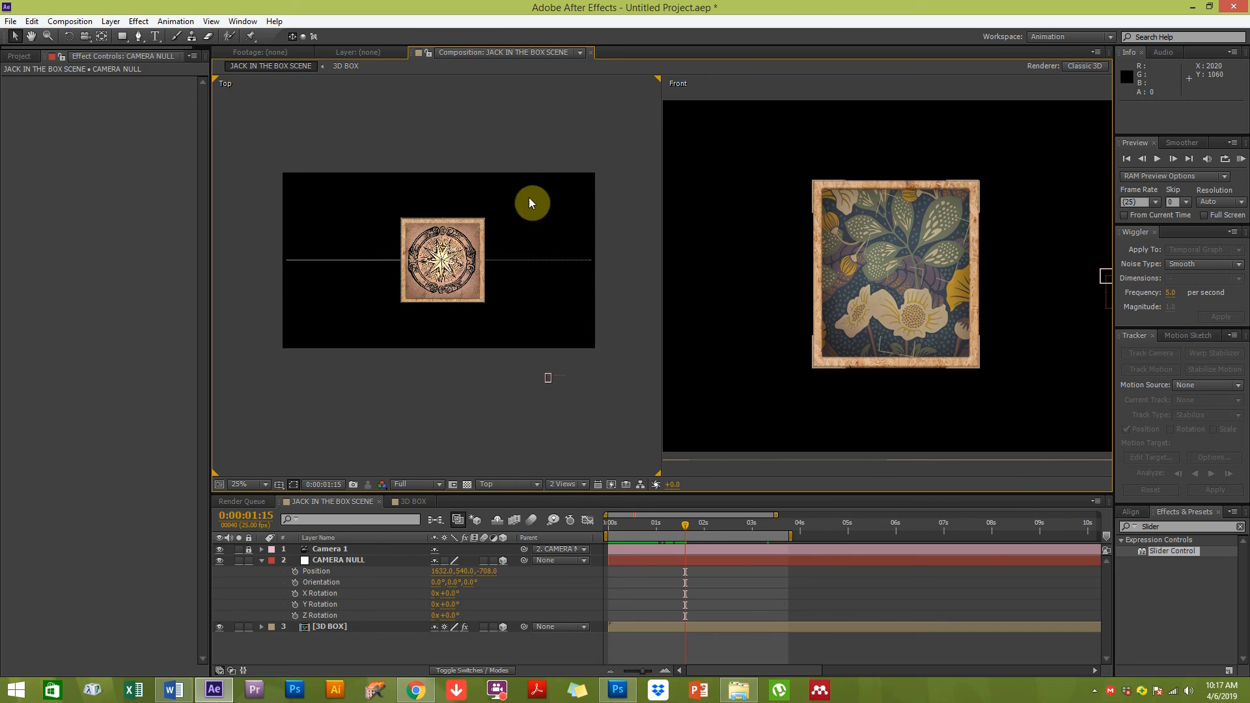
left_click(499, 484)
left_click(504, 500)
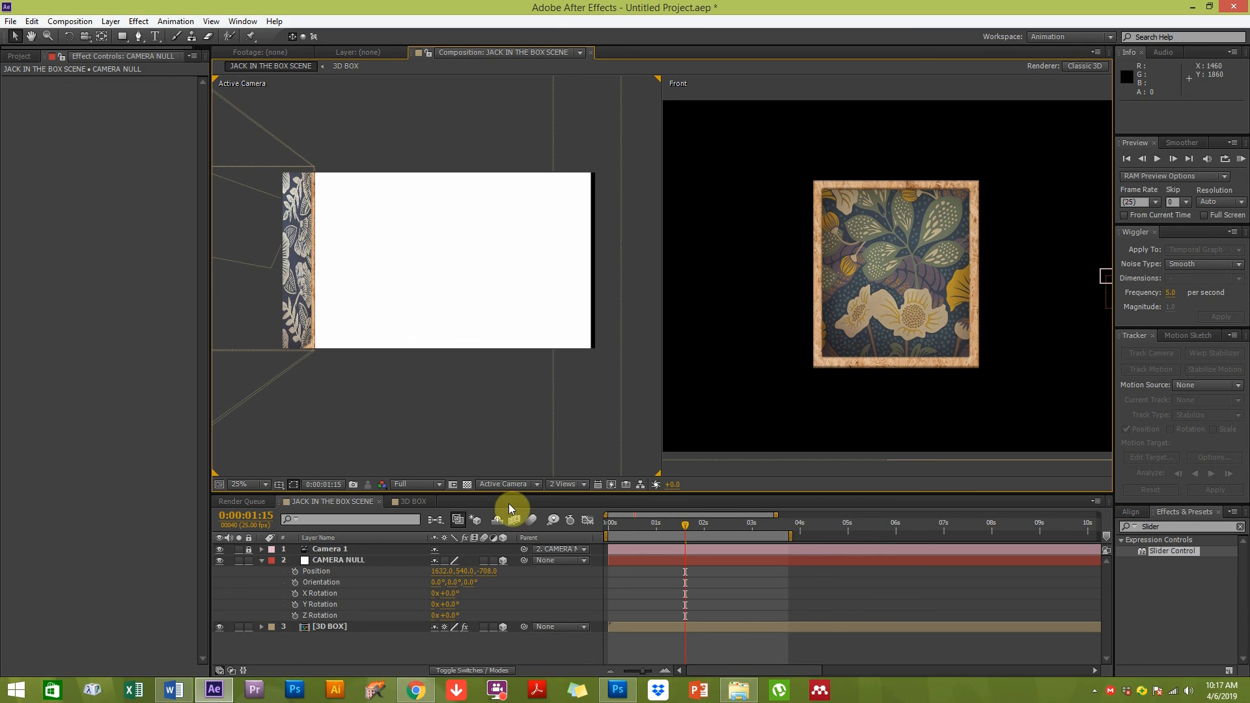
left_click(362, 561)
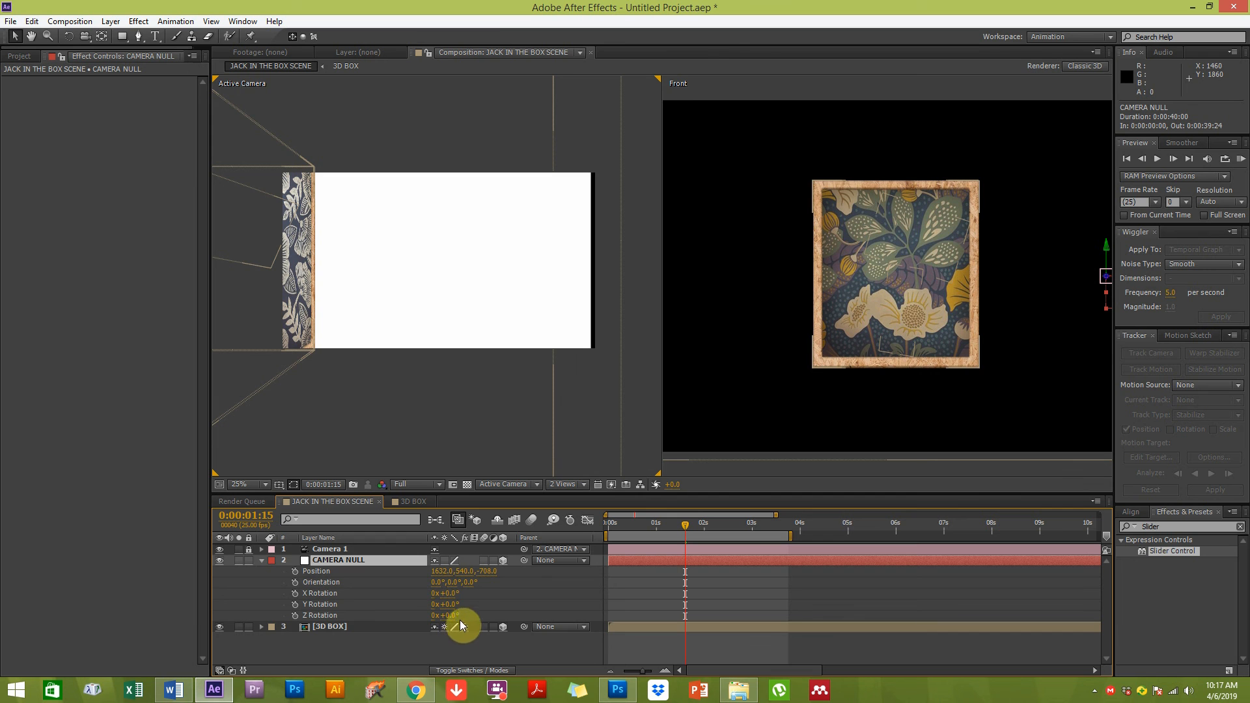
left_click_drag(451, 612, 429, 611)
Switch the second viewer to the Top view and zoom out to see the whole scene
left_click(769, 396)
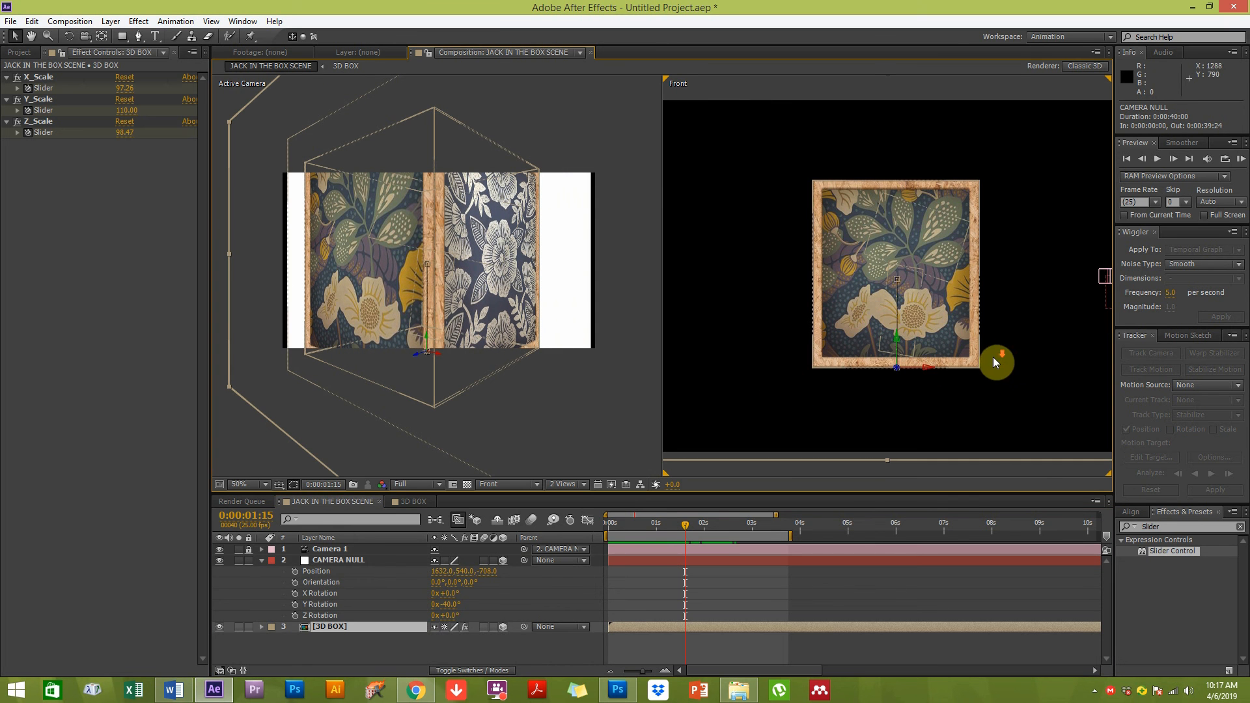
scroll(990, 355, "down", 1)
scroll(988, 355, "down", 1)
left_click(823, 409)
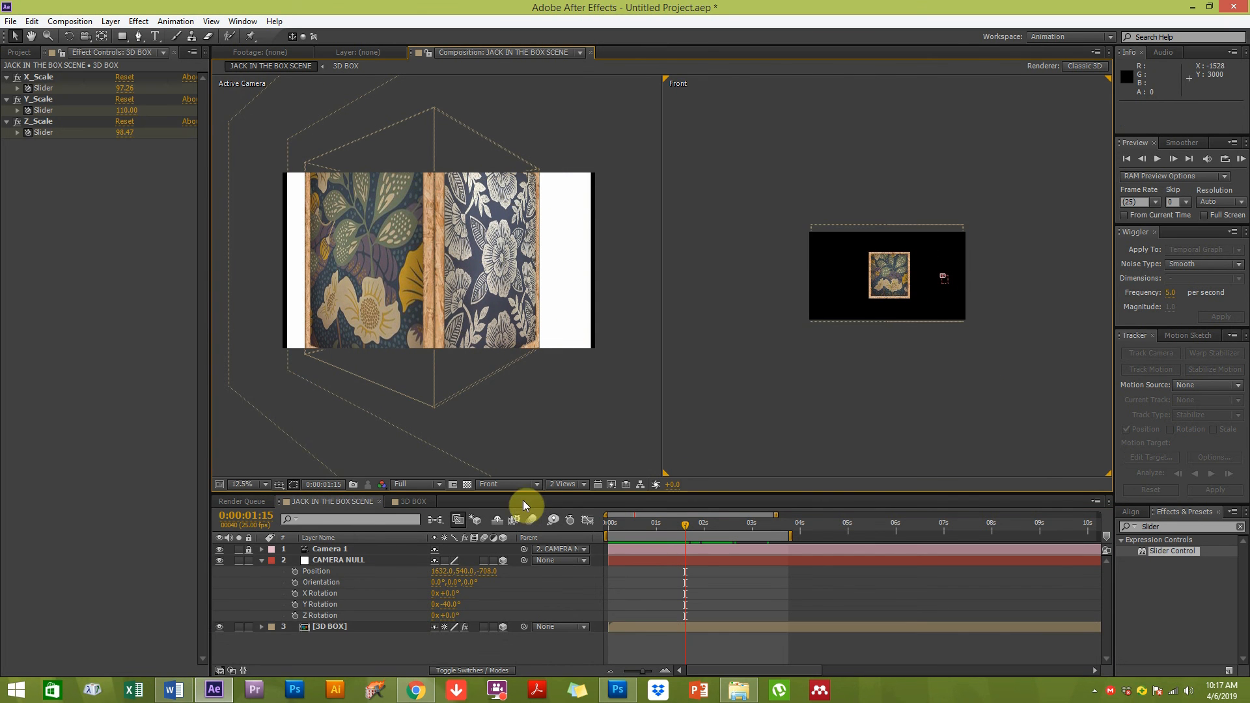
left_click(519, 486)
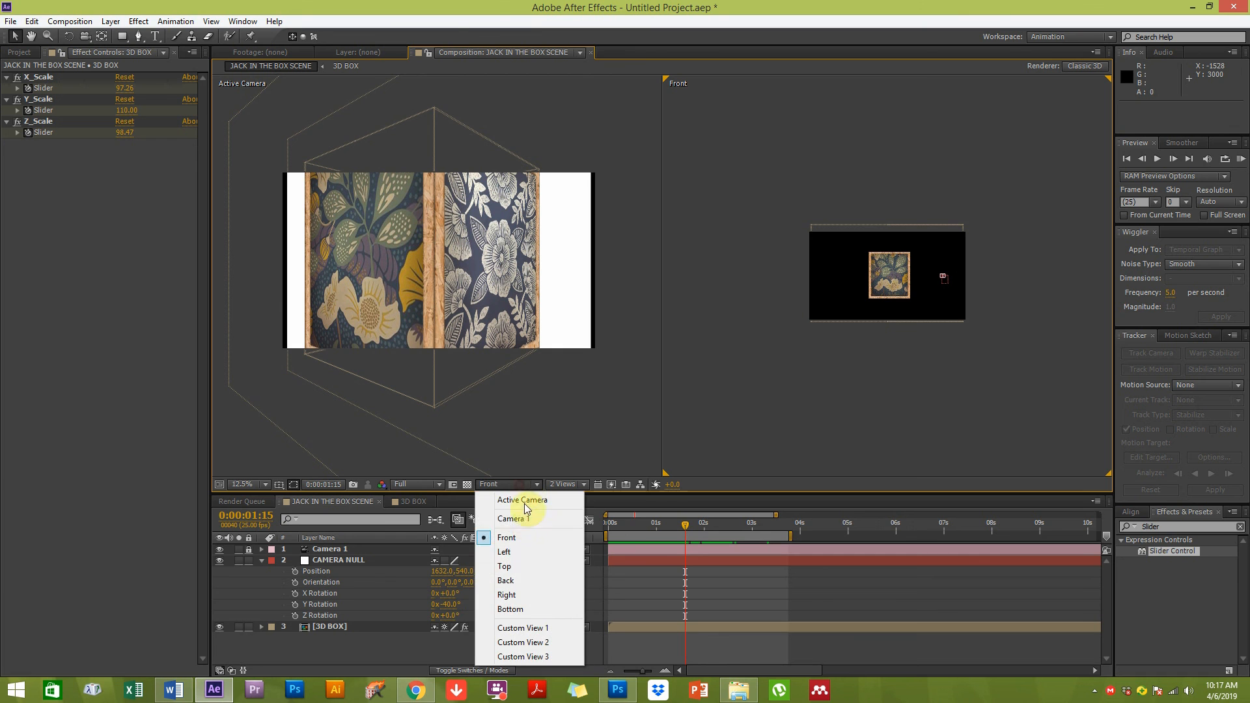
left_click(525, 562)
key("period")
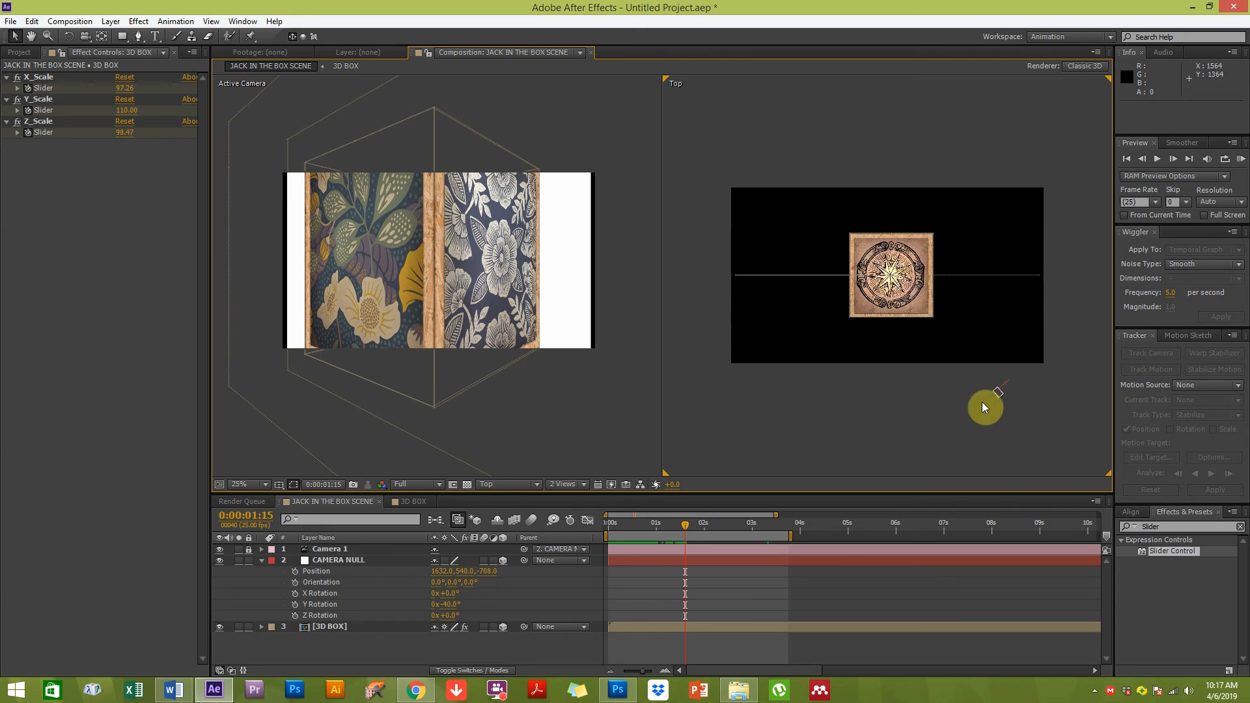
Open the 3D BOX precomposition to inspect its layers, then return to the JACK IN THE BOX SCENE
double_click(350, 627)
scroll(332, 651, "down", 3)
left_click(332, 660)
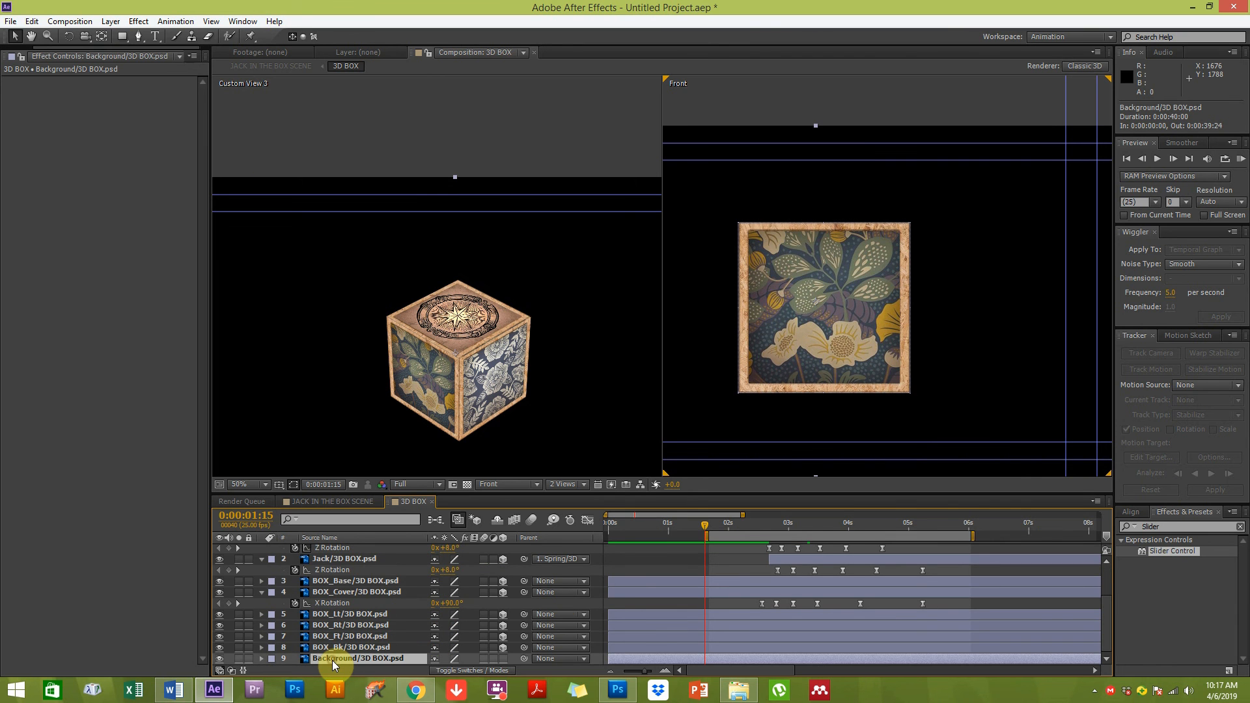
key("F2")
scroll(332, 660, "up", 1)
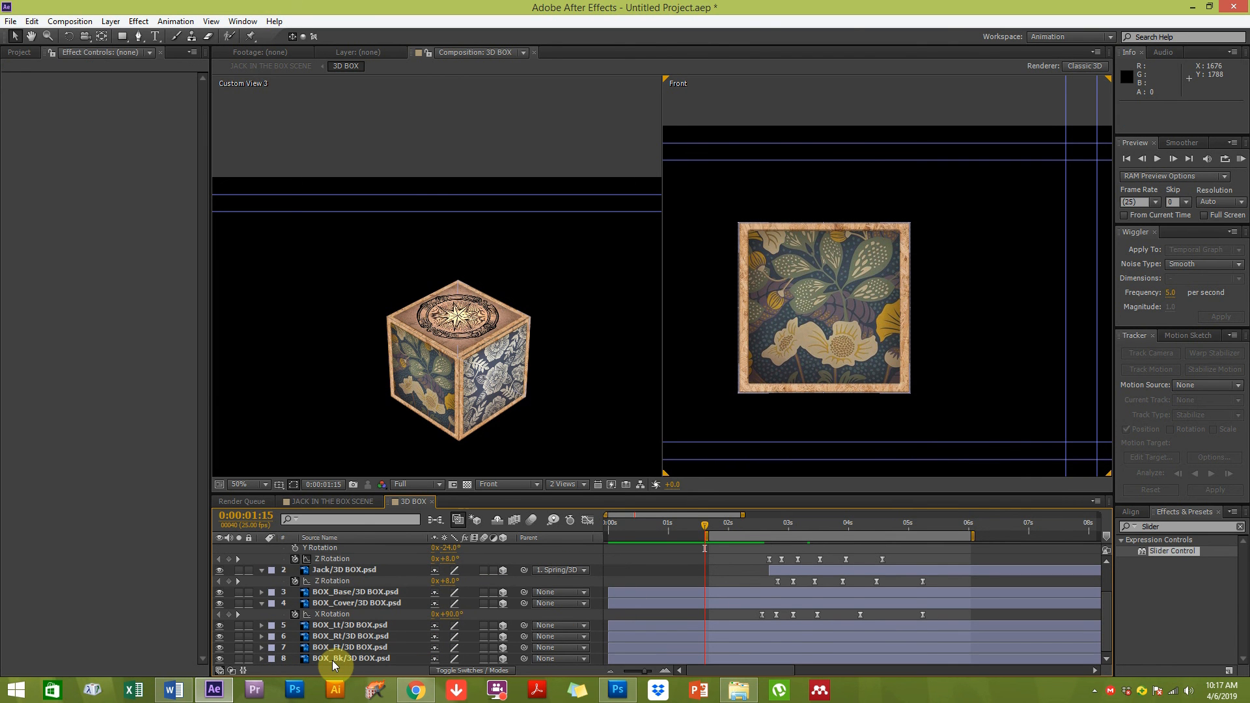
left_click(331, 502)
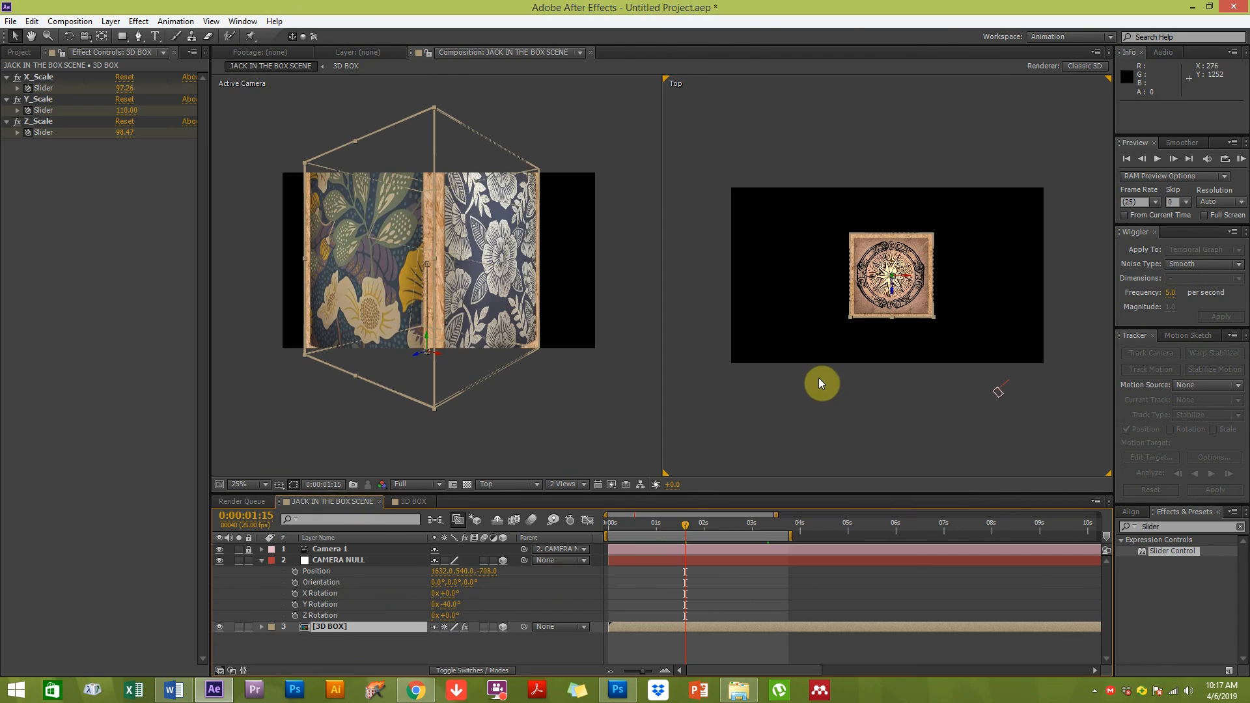
Move the CAMERA NULL in the Top view to about 2064, 540, -1223
left_click(518, 424)
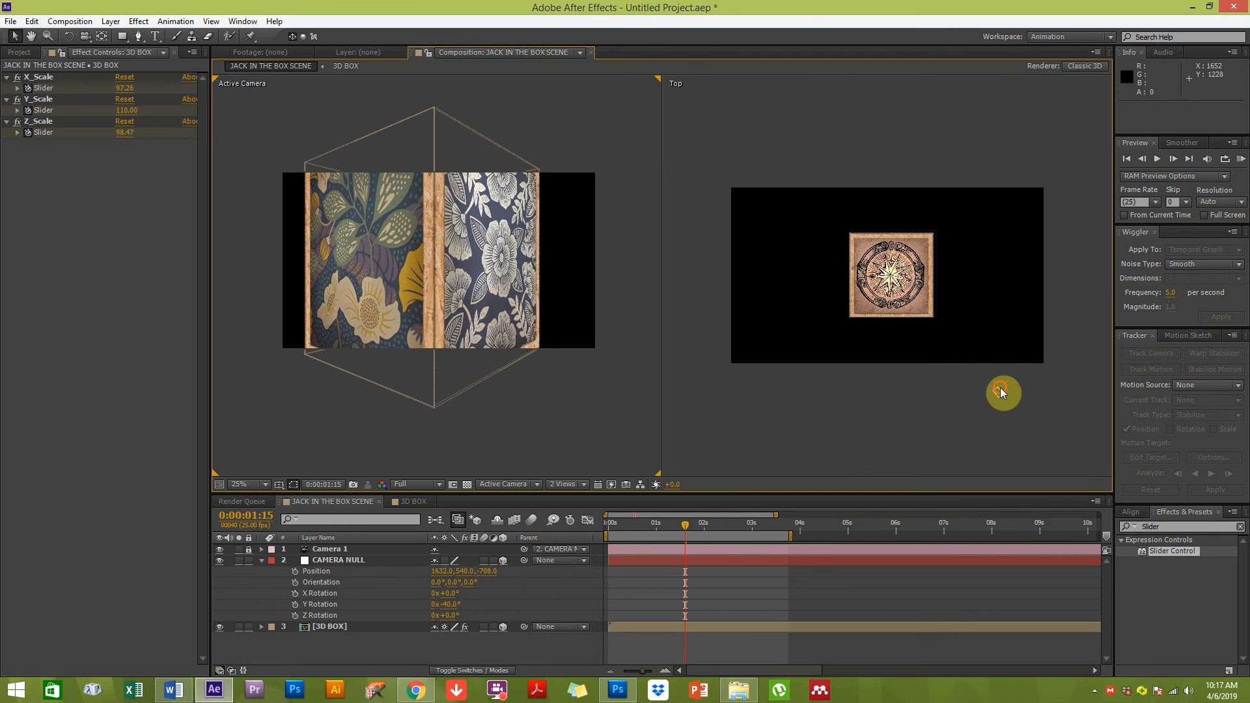
left_click(343, 560)
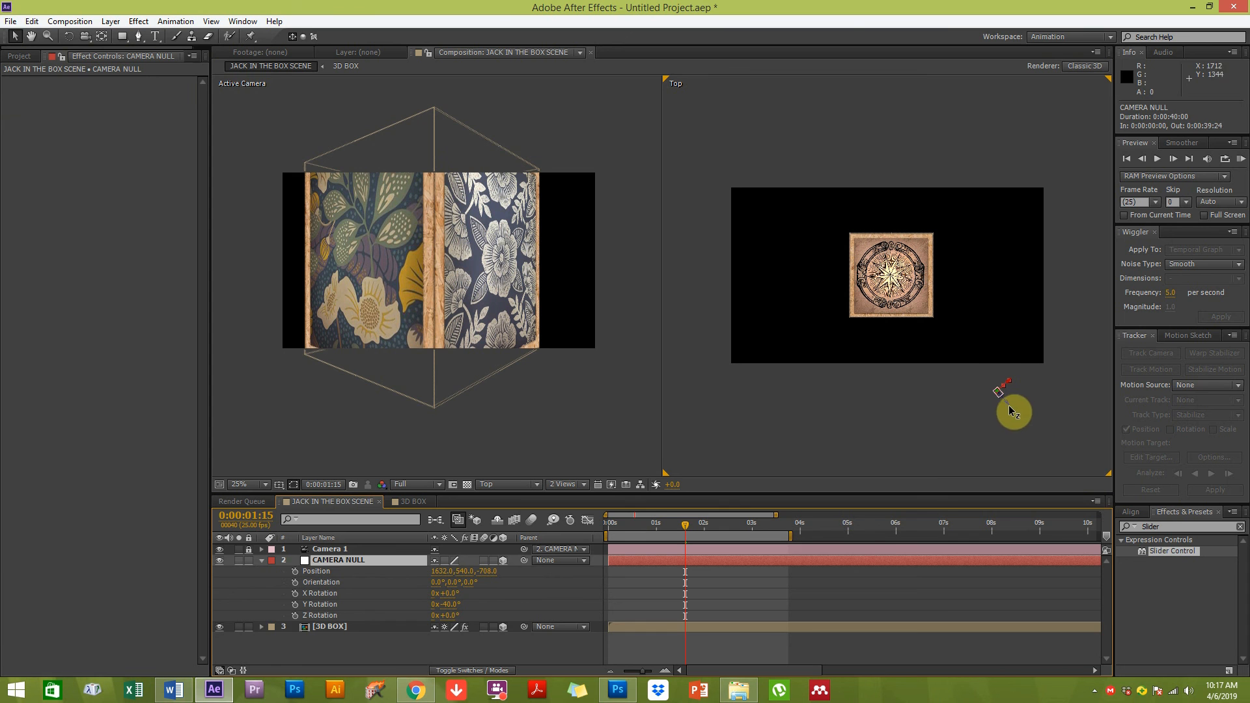
left_click_drag(1013, 410, 1105, 475)
key("space")
left_click_drag(1024, 435, 872, 323)
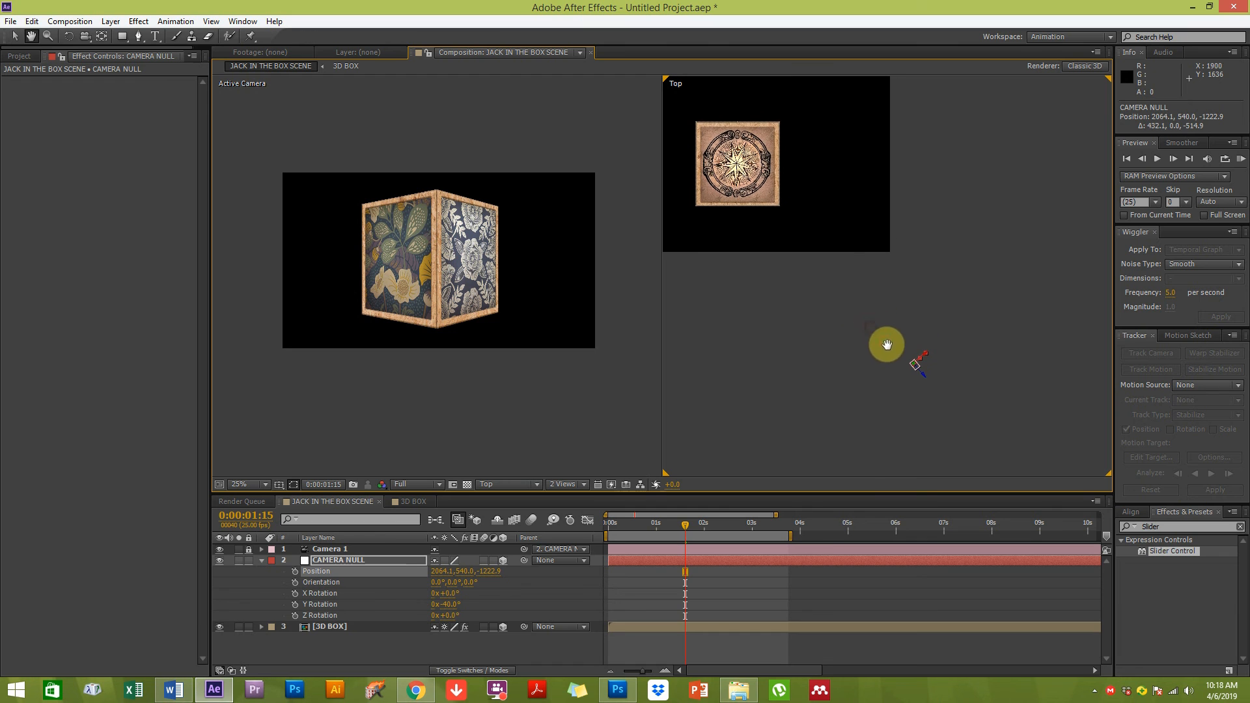
left_click(360, 560)
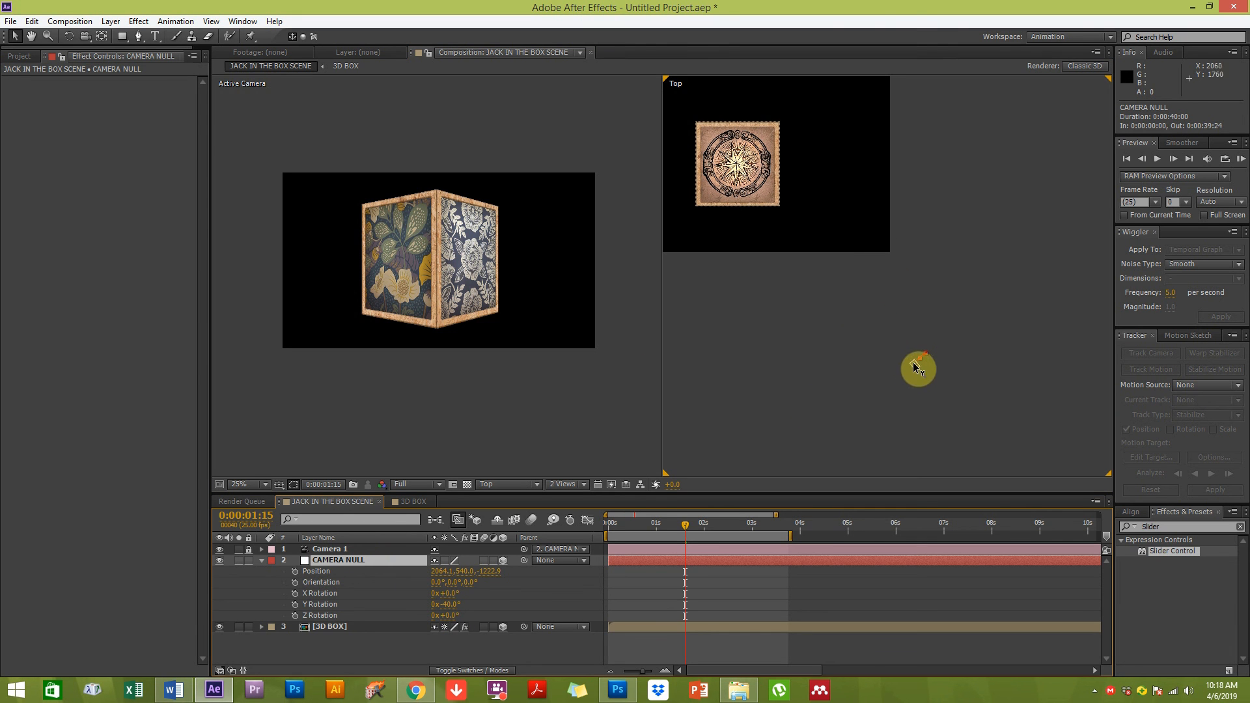
Raise the CAMERA NULL along Y to a position of 2064, -118, -1223
scroll(915, 365, "up", 1)
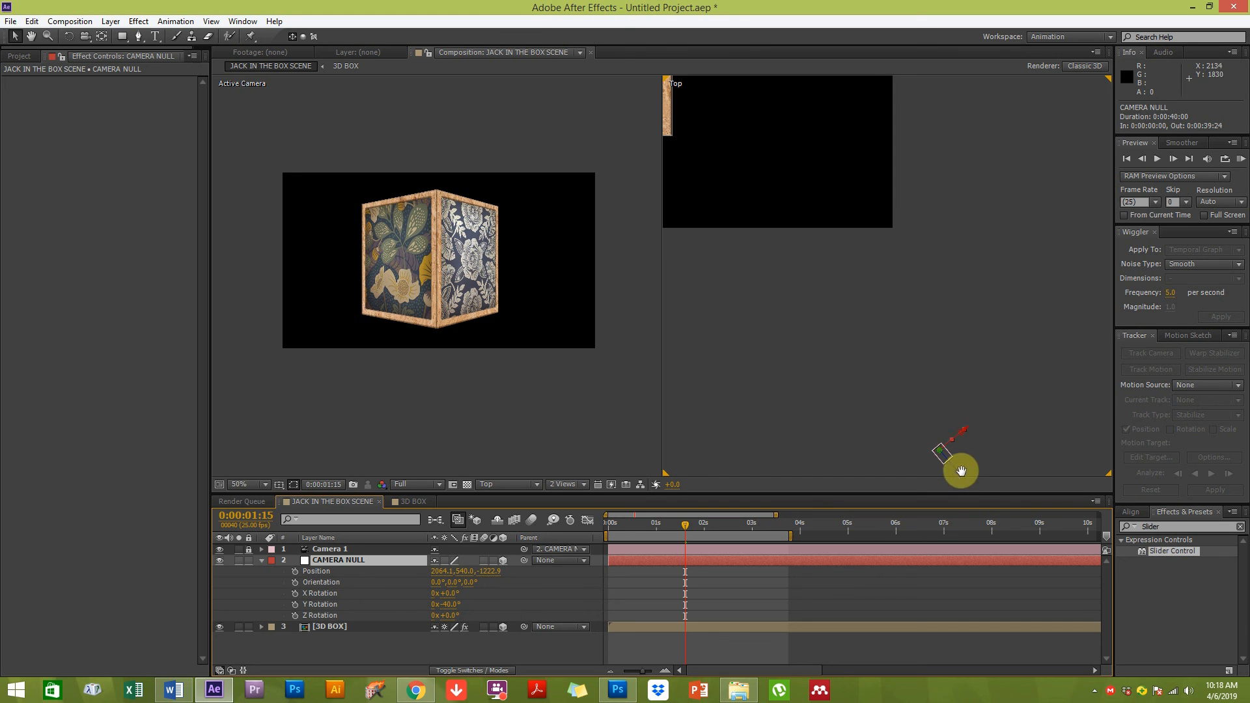
key("space")
left_click_drag(954, 455, 931, 402)
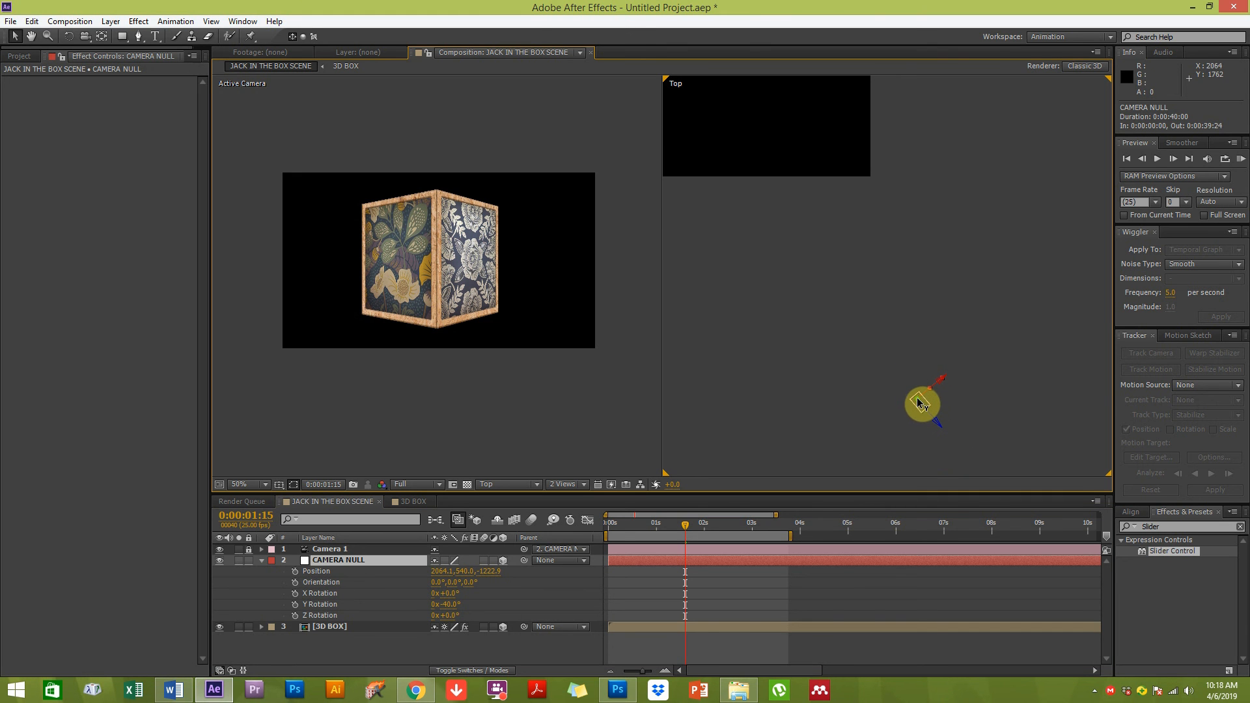
left_click_drag(920, 403, 1083, 351)
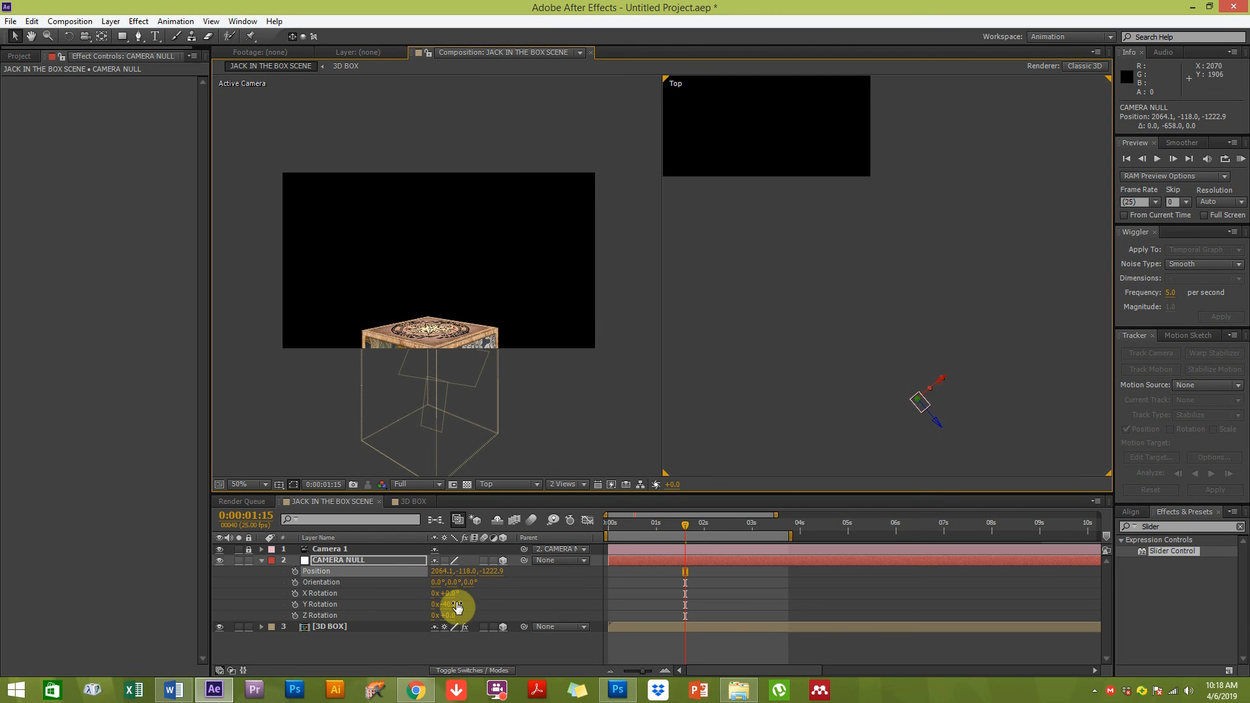
Rotate the CAMERA NULL to X -25°, Y -51° and Z -12°, undoing the last two value changes
mouse_move(449, 593)
left_mouse_down()
mouse_move(436, 590)
mouse_move(451, 594)
mouse_move(444, 622)
mouse_move(457, 592)
mouse_move(438, 595)
mouse_move(454, 615)
mouse_move(431, 612)
mouse_move(450, 603)
left_mouse_up()
key("ctrl+z")
key("ctrl+z")
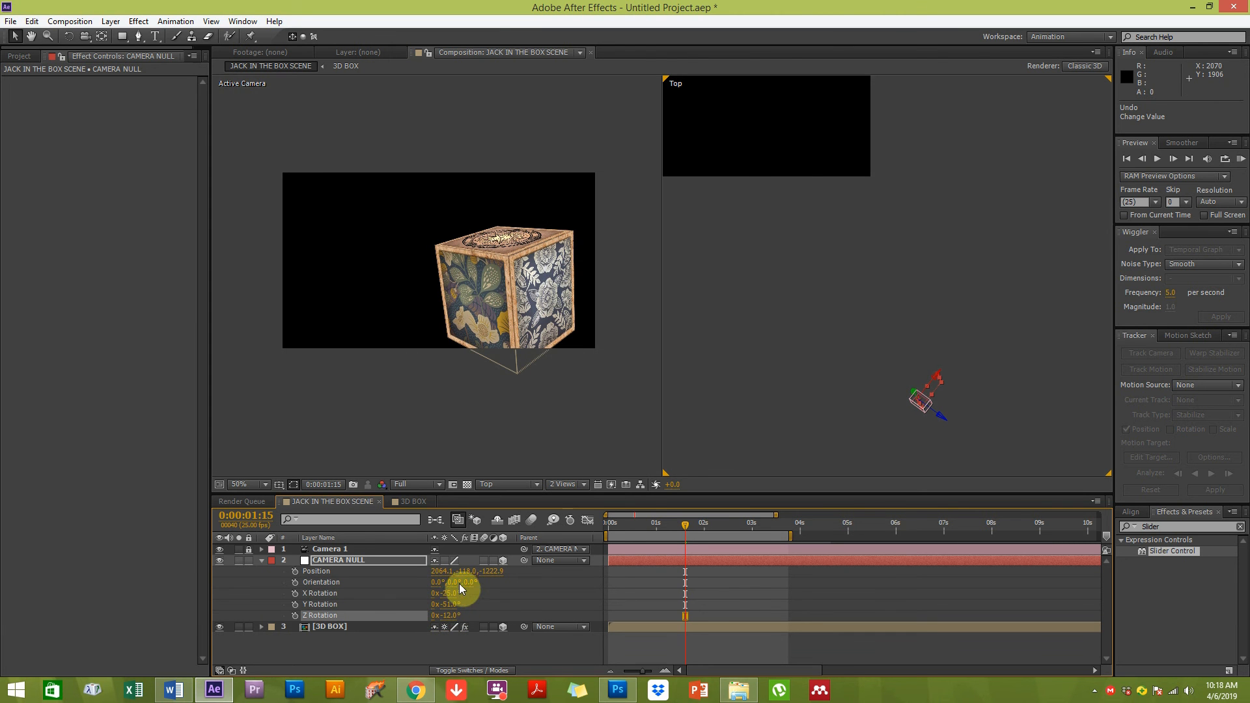
left_click_drag(746, 206, 785, 165)
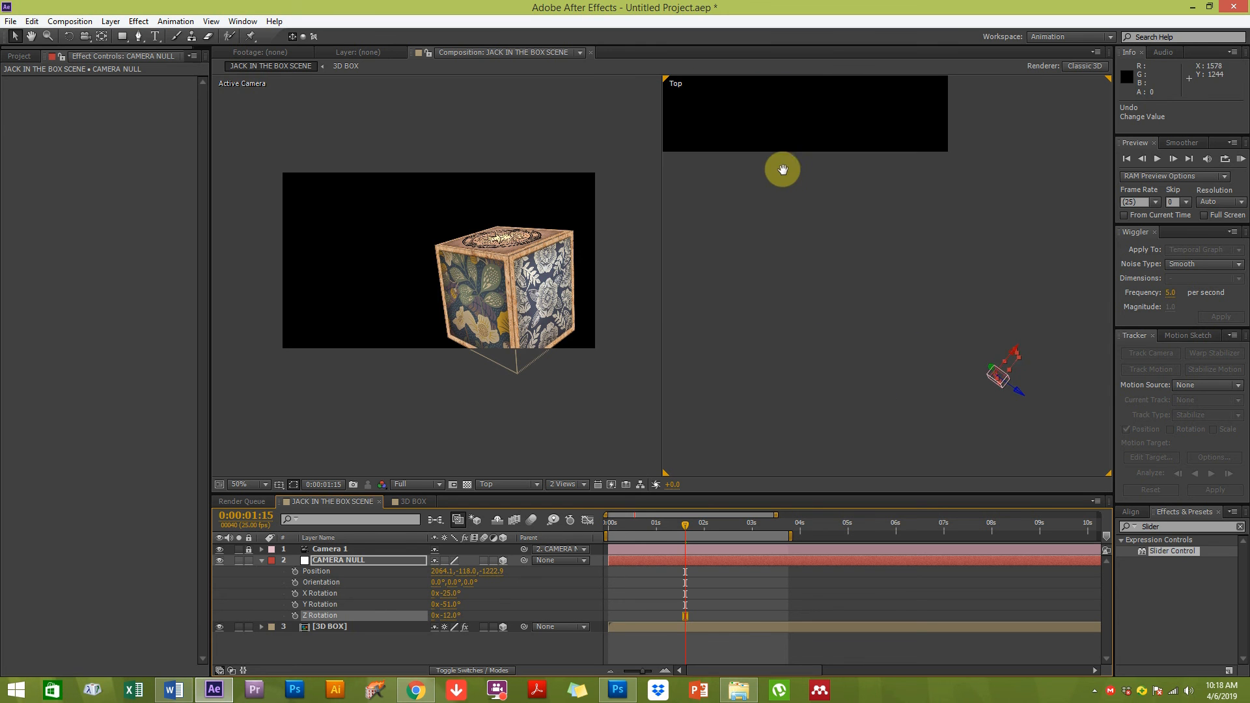
Move the CAMERA NULL in the Top view to about 3134, -383, -1645
scroll(800, 242, "down", 1)
scroll(802, 247, "down", 1)
left_click_drag(934, 303, 1084, 385)
key("space")
left_click_drag(975, 305, 803, 249)
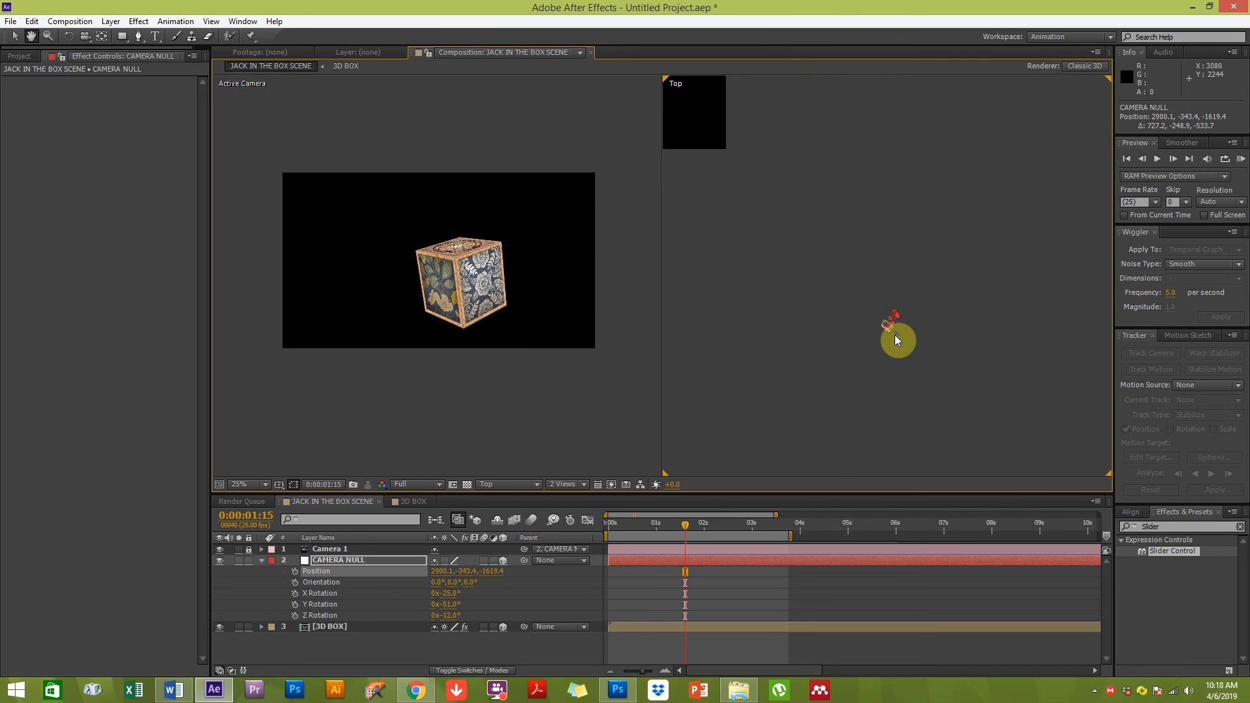
left_click_drag(912, 342, 935, 326)
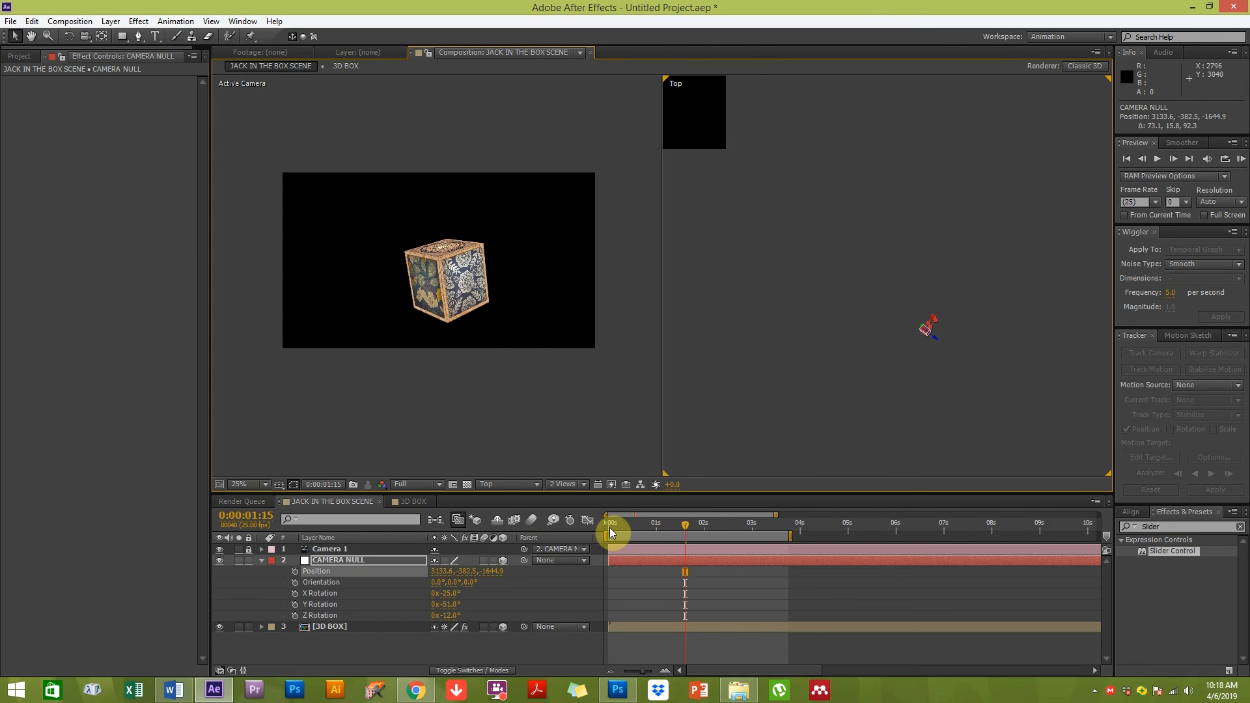
Set keyframes for the CAMERA NULL's Position, Orientation and X, Y, Z Rotation at 0:00:01:15
left_click(315, 570)
left_click(295, 574)
left_click_drag(295, 583, 296, 615)
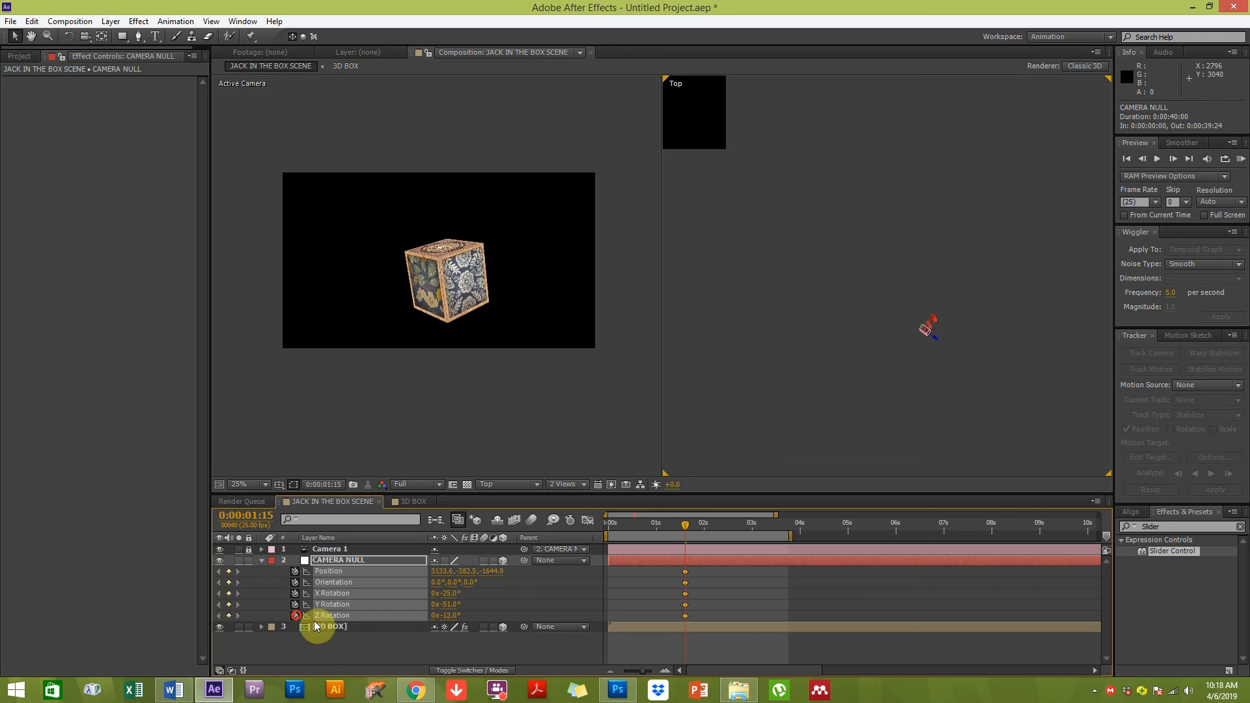
Scrub the timeline to preview the box animation, stopping at 0:00:02:06
left_click(650, 654)
left_click_drag(687, 525, 612, 523)
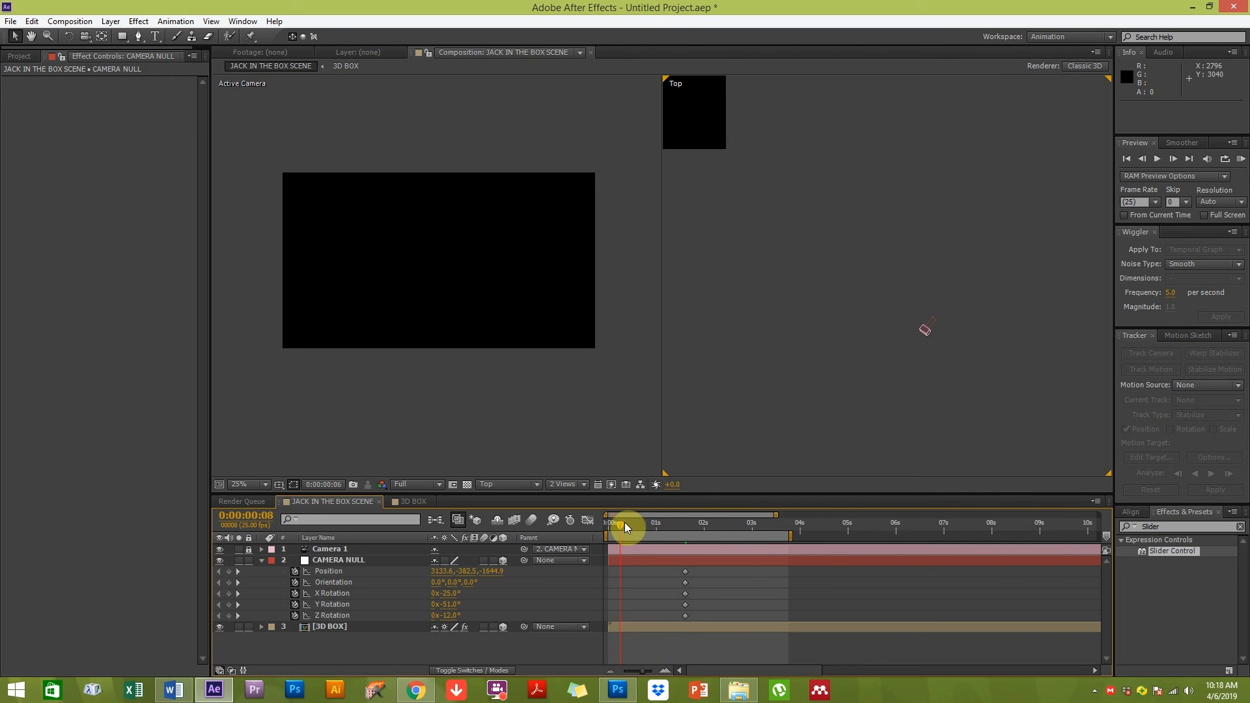
left_click_drag(673, 517, 715, 514)
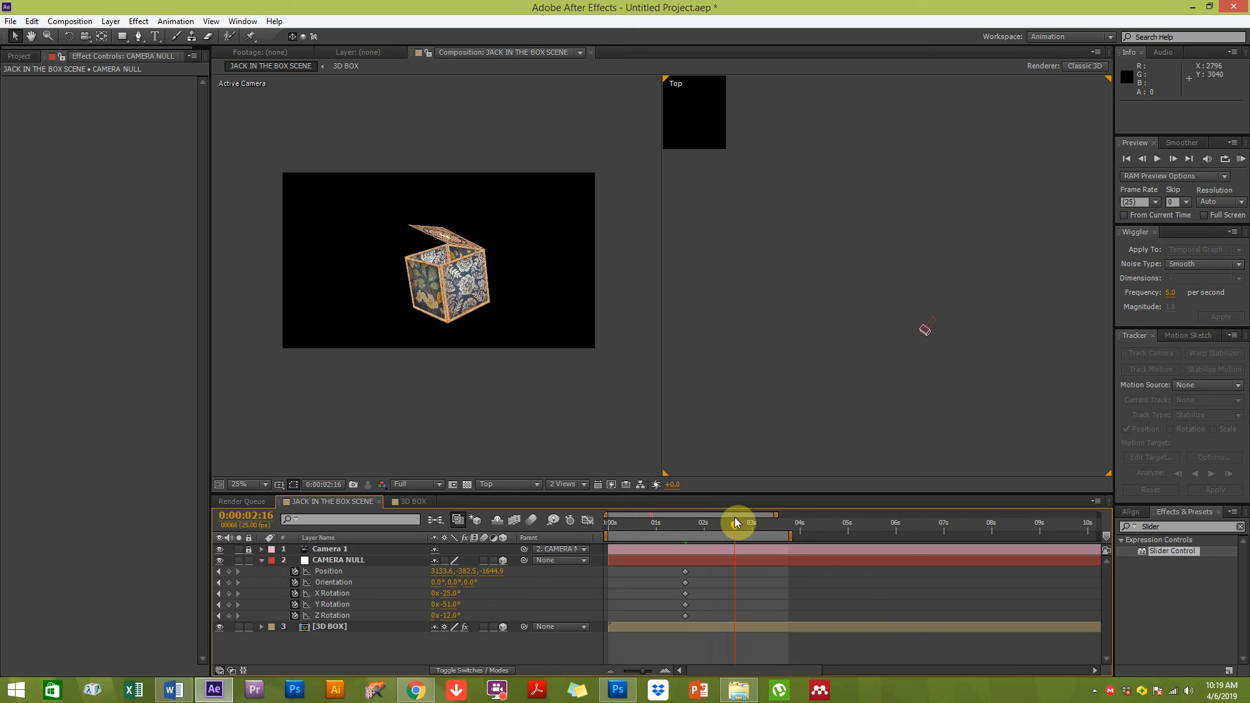
left_click_drag(734, 517, 716, 520)
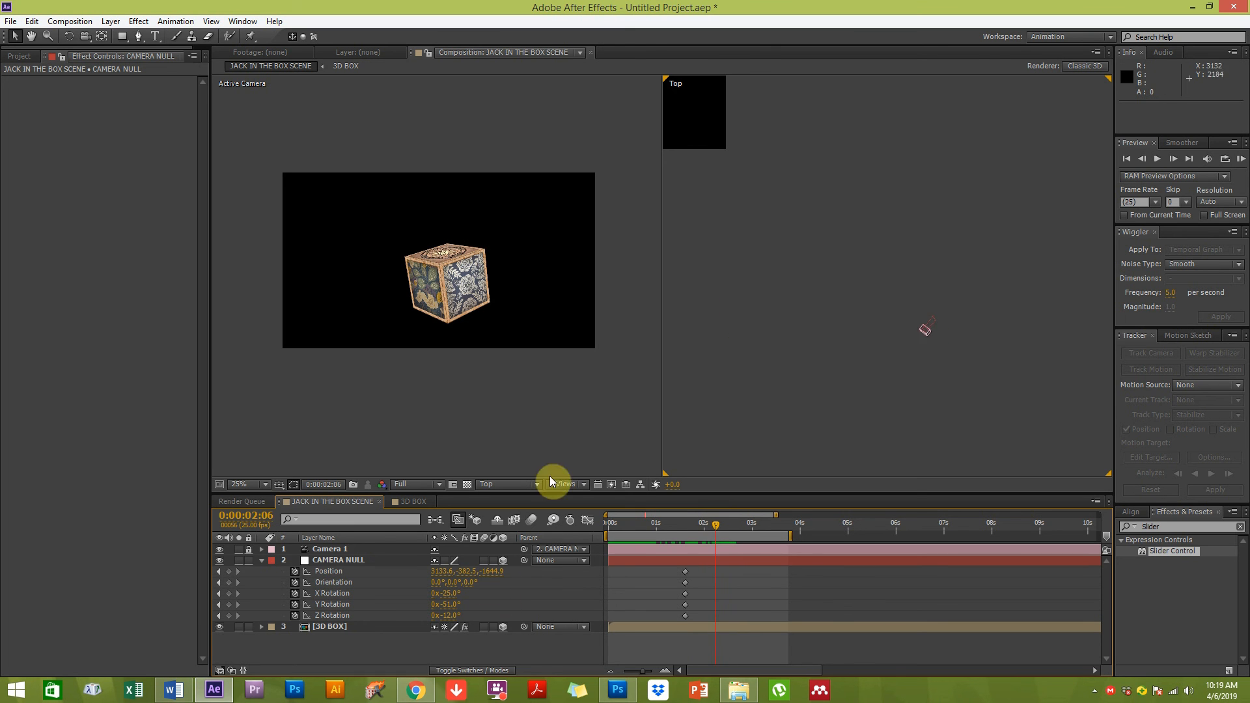
At 0:00:02:06, move the CAMERA NULL to about 2406, 458, -1066 and set its X Rotation to -17°
left_click(345, 561)
left_click_drag(936, 337, 801, 271)
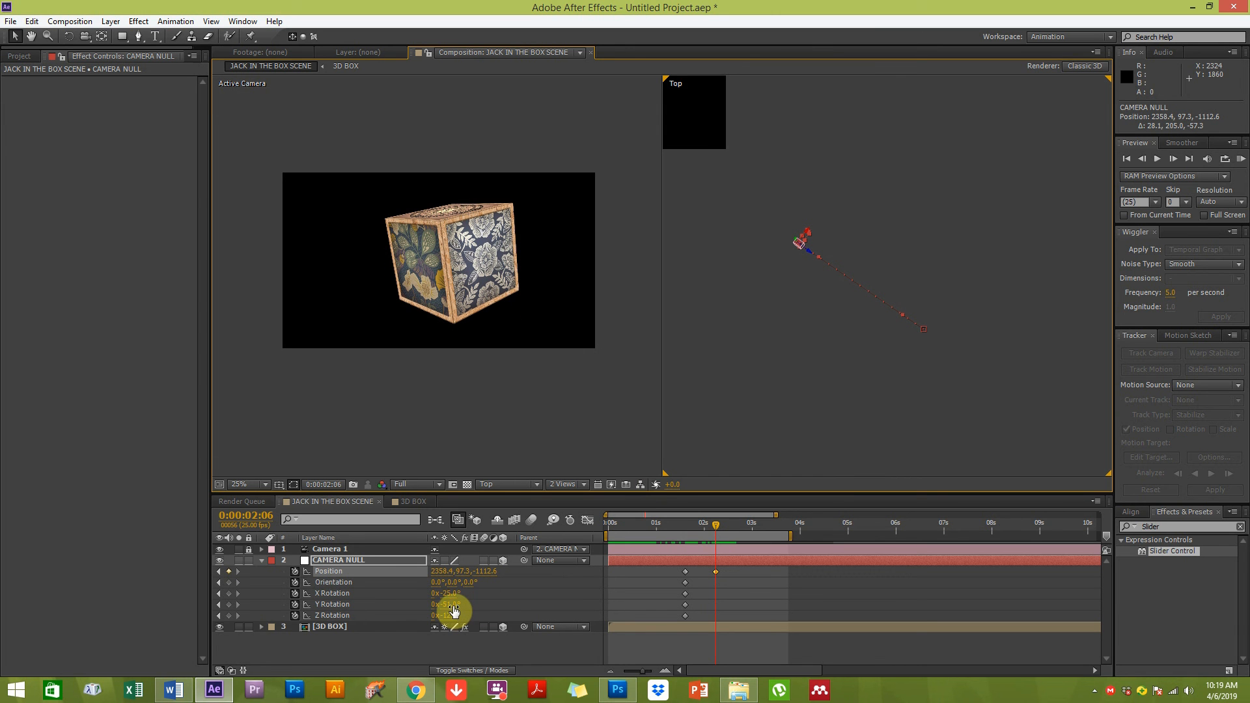
left_click_drag(456, 596, 464, 593)
scroll(747, 268, "down", 1)
scroll(808, 302, "up", 3)
left_click_drag(722, 299, 968, 338)
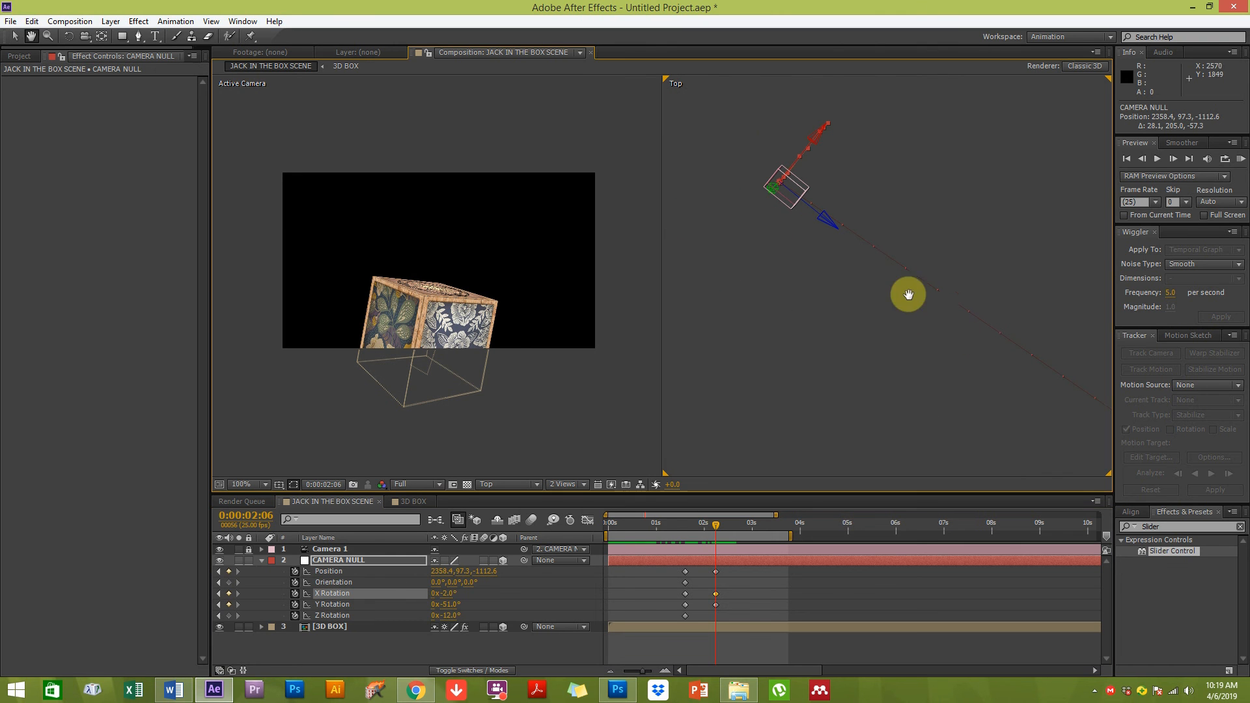
left_click_drag(773, 193, 1139, 221)
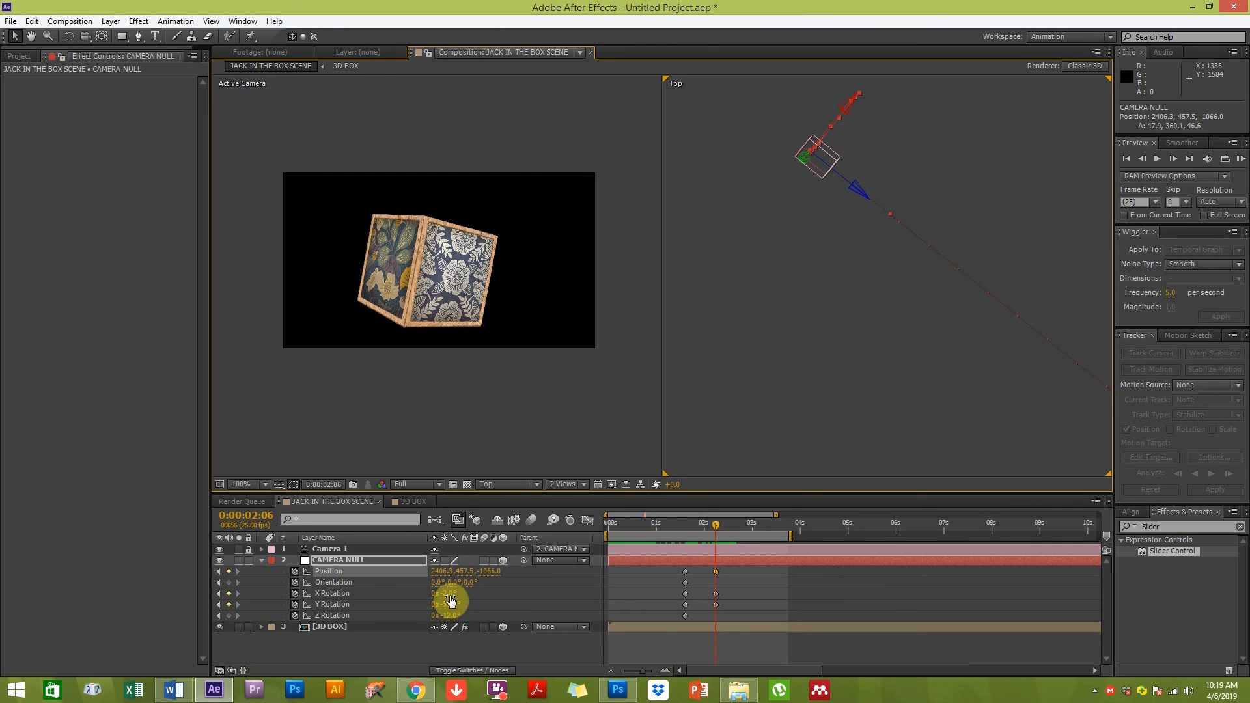
Refine the null's pose at 0:00:02:06 to about 2456, 476, -1250 with X -1°, Y -48° and Z 0° rotation
left_click_drag(452, 605, 443, 593)
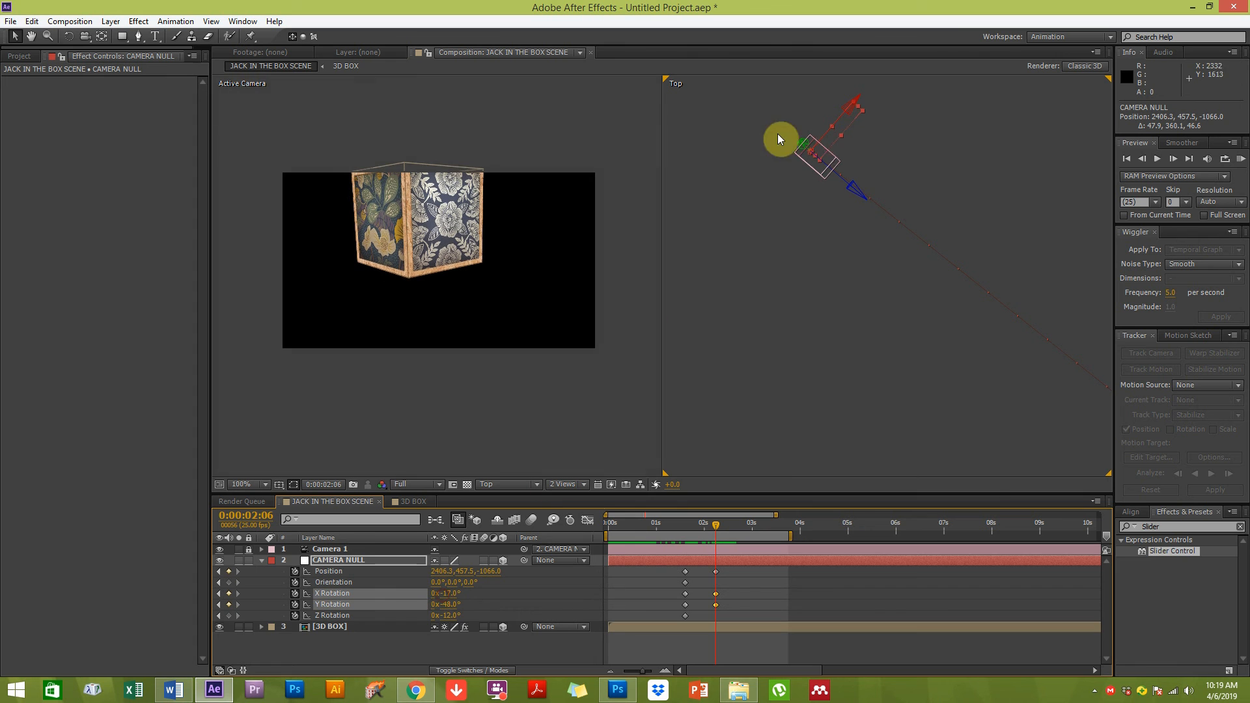
left_click_drag(850, 112, 805, 164)
left_click_drag(793, 236, 692, 76)
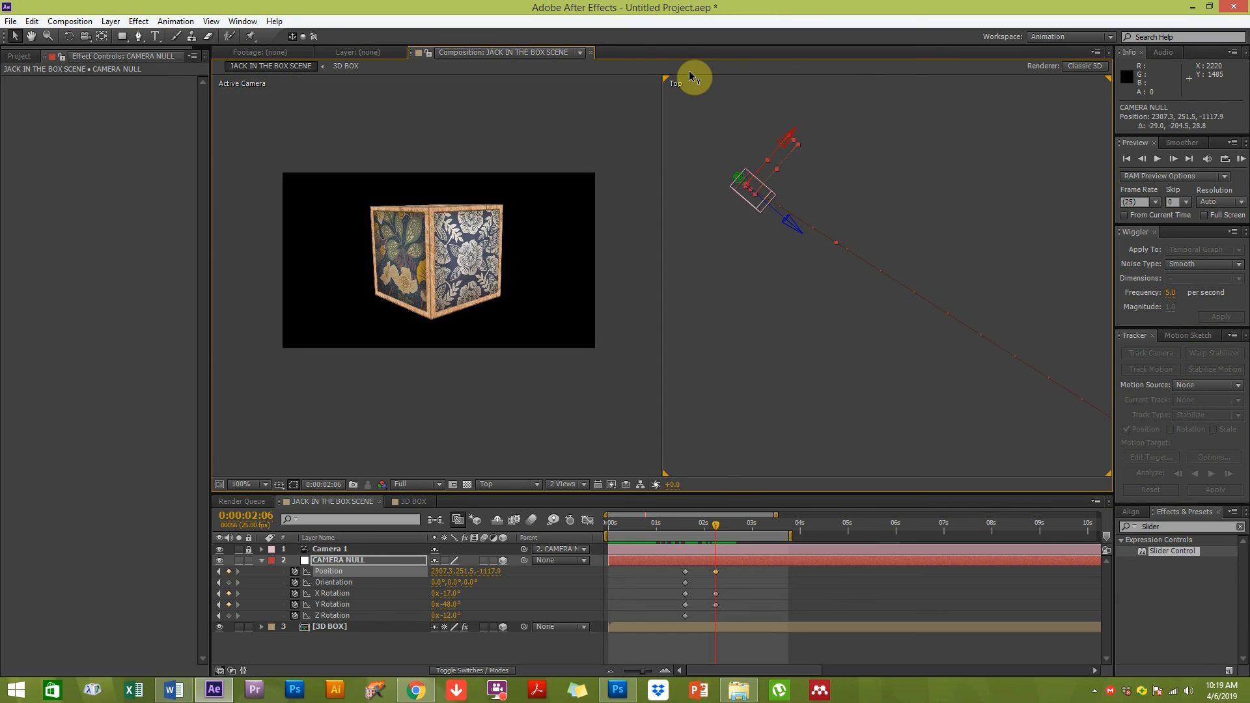
left_click_drag(792, 236, 893, 308)
mouse_move(454, 594)
left_mouse_down()
mouse_move(448, 628)
mouse_move(454, 609)
left_mouse_up()
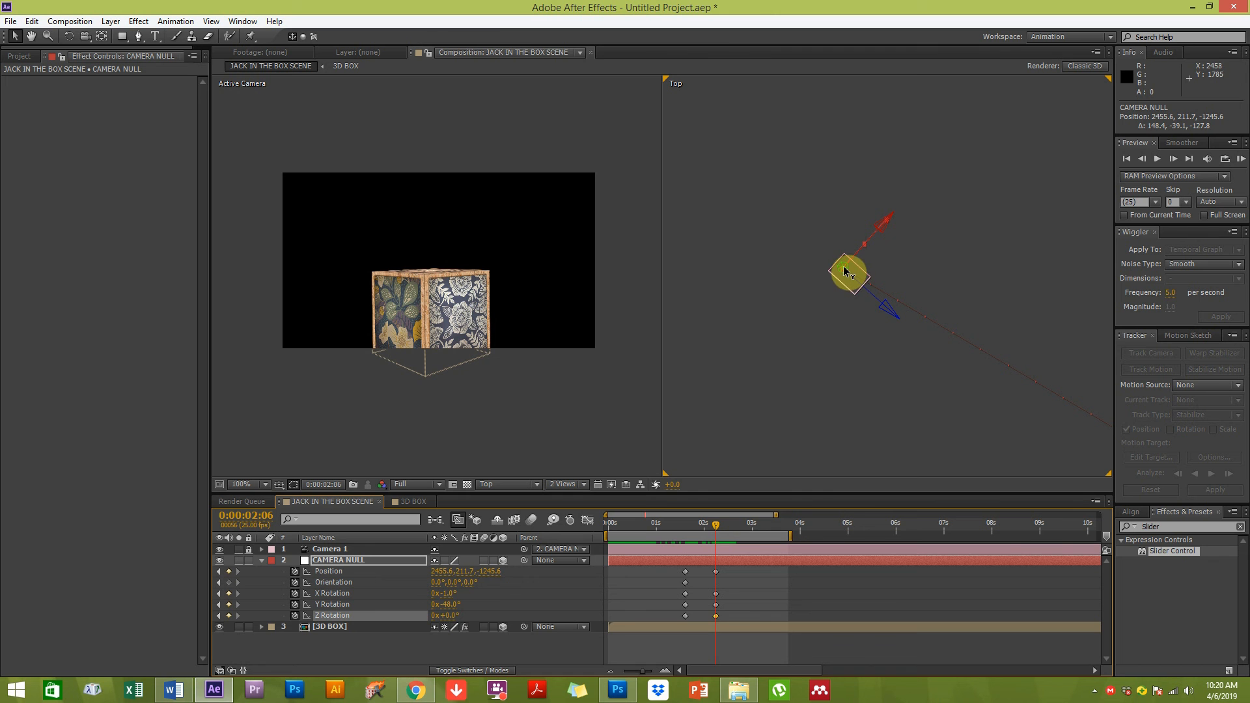
left_click_drag(845, 271, 979, 439)
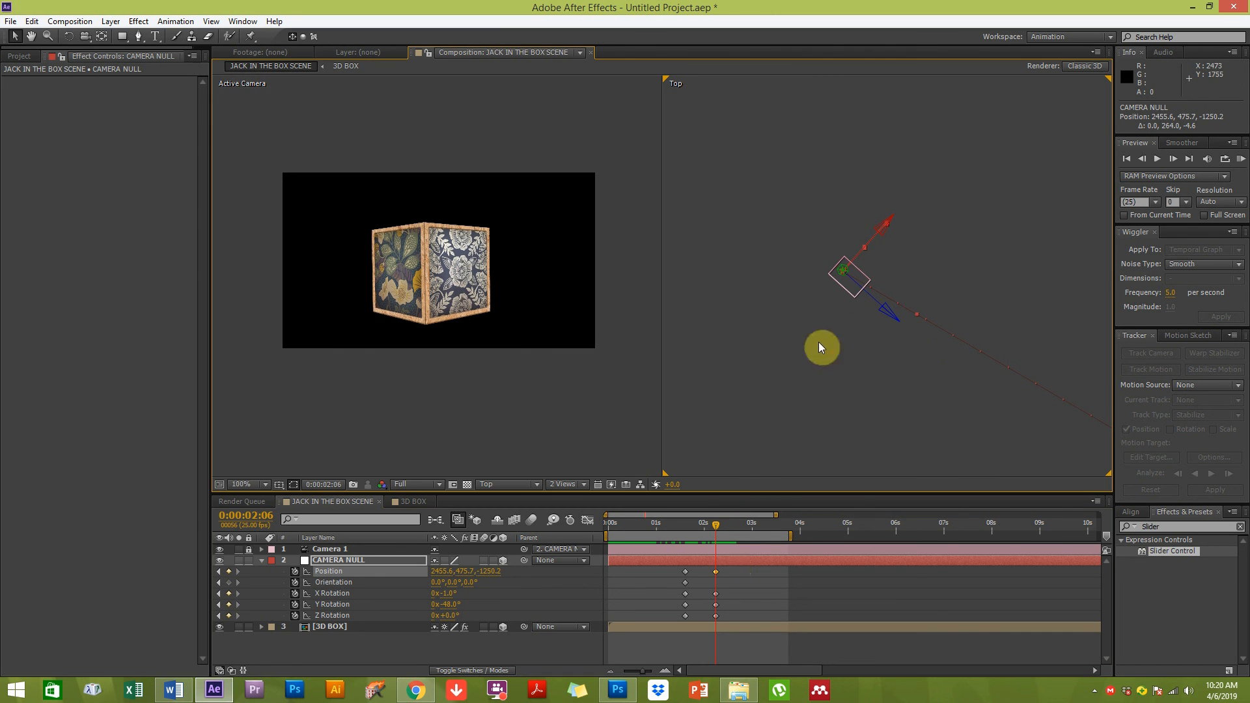
At 0:00:03:07, move the CAMERA NULL to about 2647, 473, -1423 and shift the 0:00:02:06 rotation keyframes there
left_click_drag(733, 526, 769, 519)
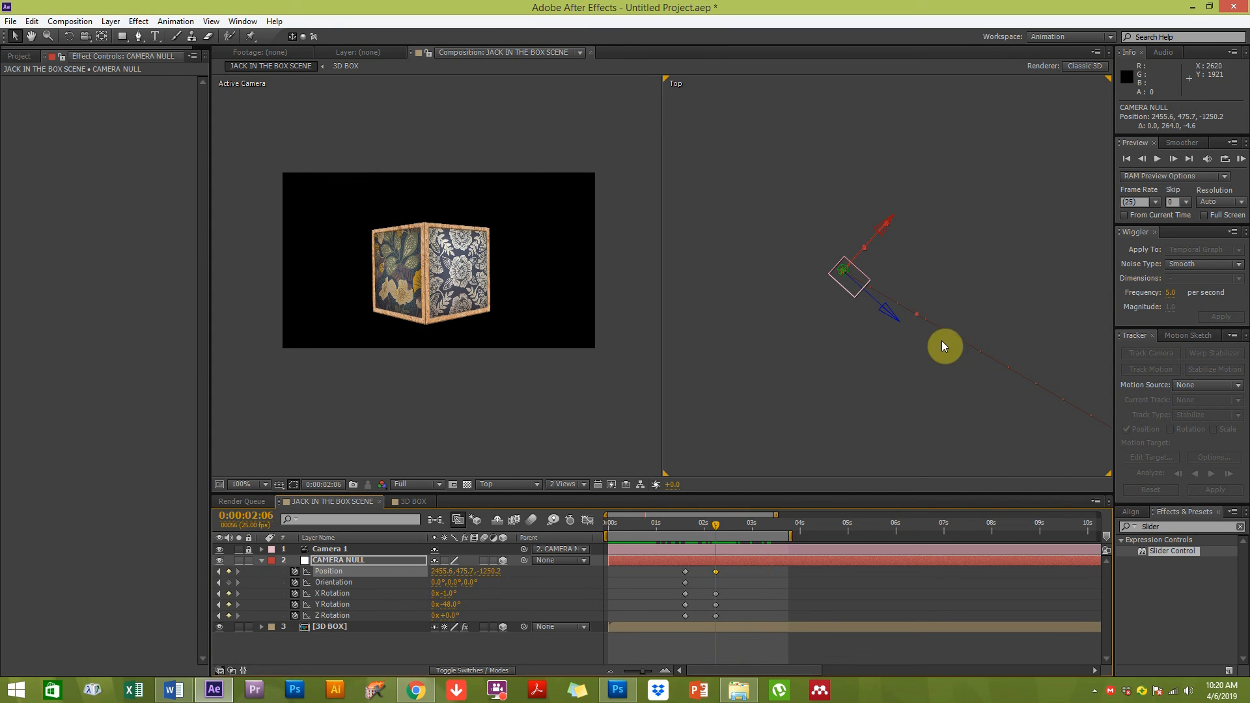
left_click_drag(891, 317, 1029, 420)
left_click(767, 525)
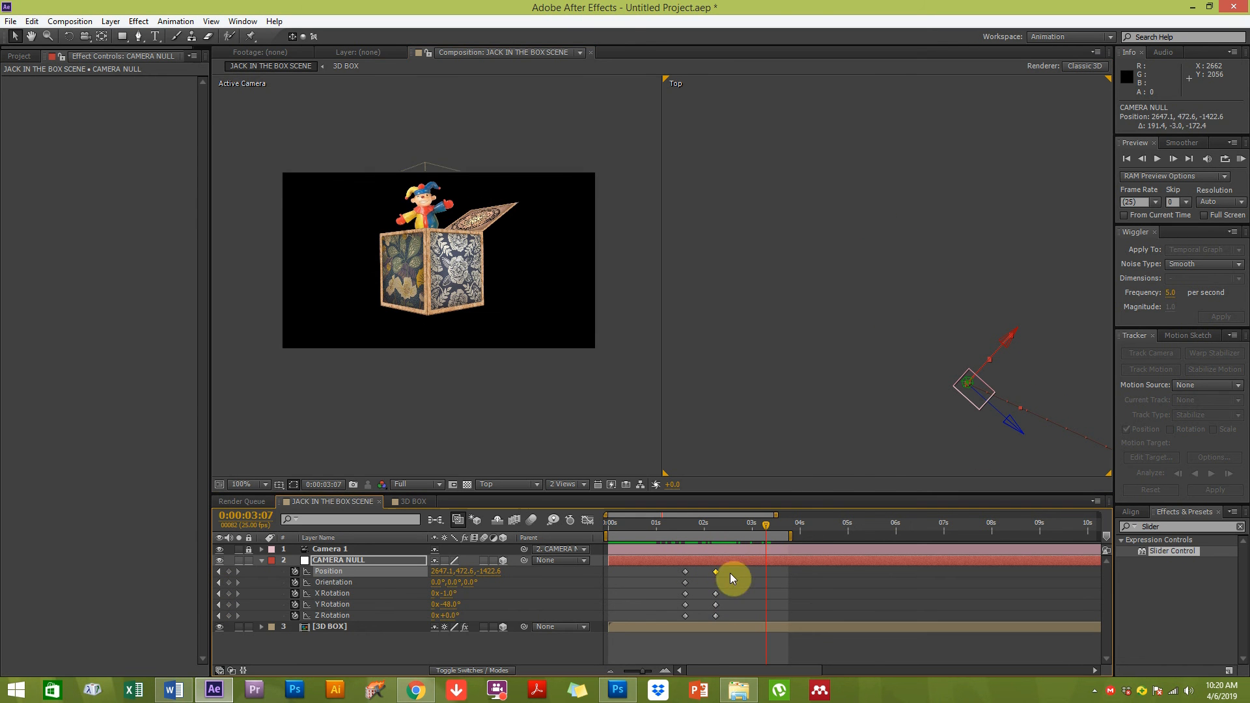
left_click_drag(729, 570, 700, 630)
left_click_drag(716, 571, 768, 576)
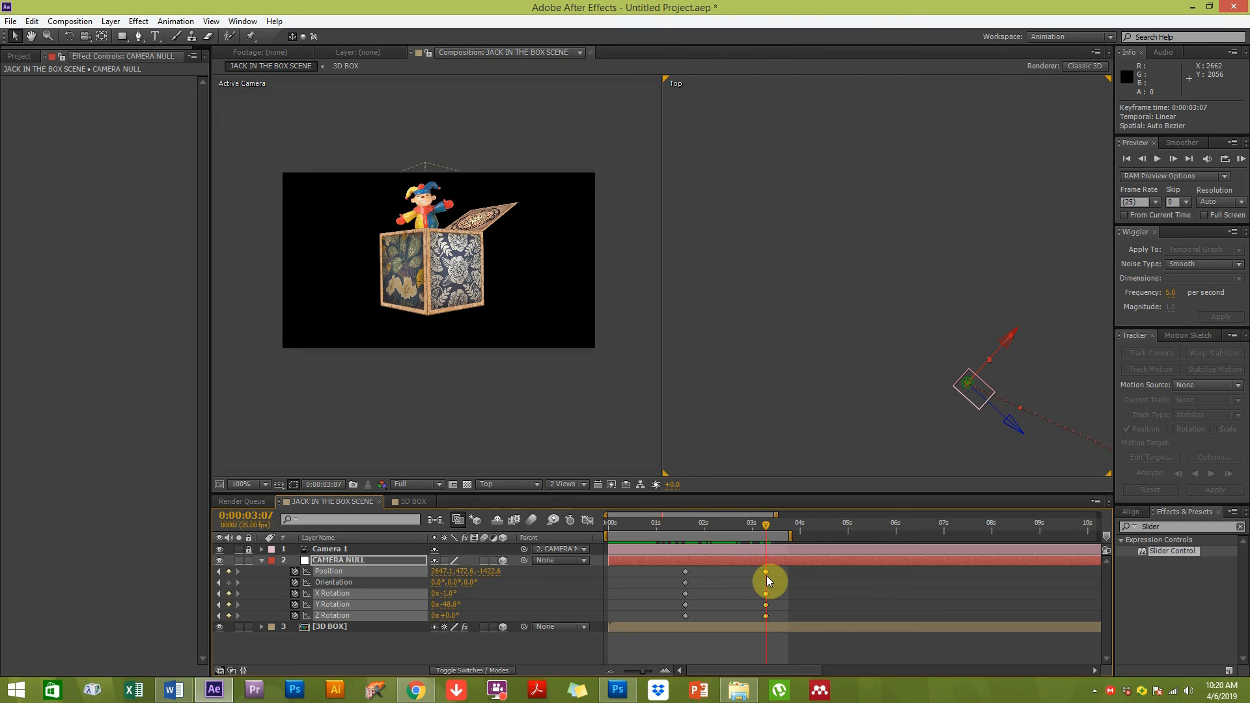
Move the CAMERA NULL to about 2722, 460, -1490, then delete that new position keyframe
left_click(938, 435)
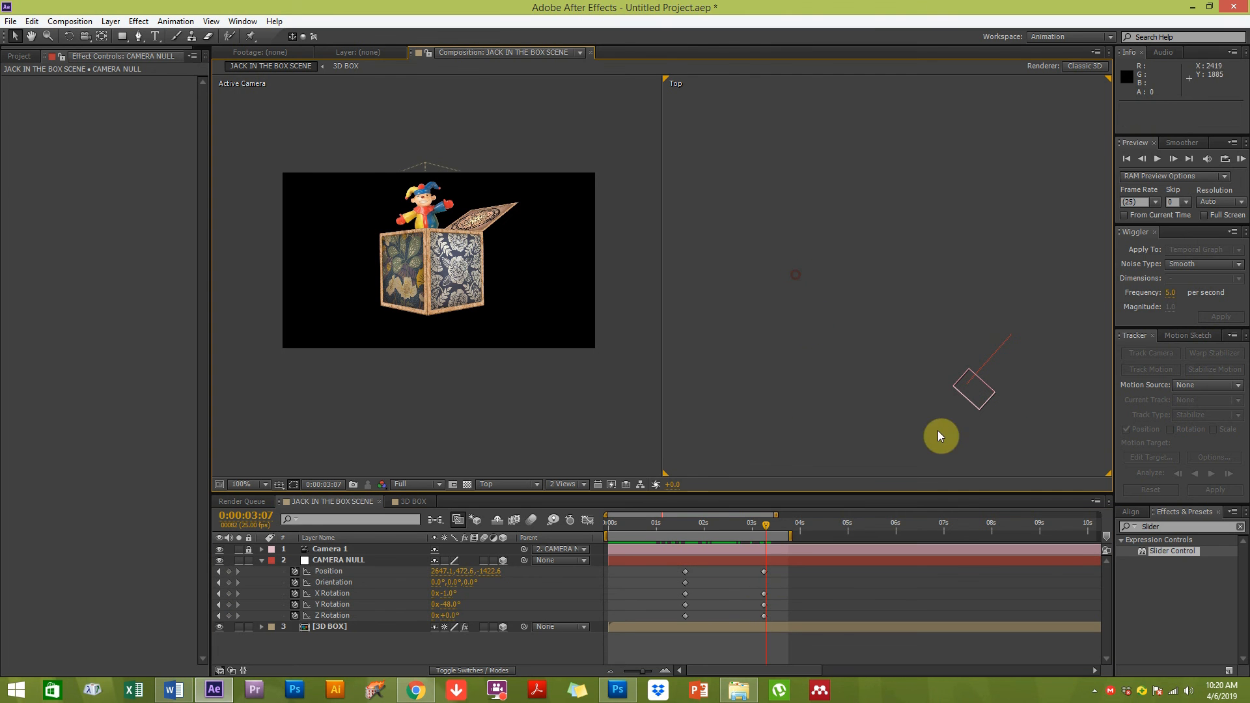
left_click(1003, 344)
mouse_move(1012, 427)
left_mouse_down()
mouse_move(1066, 458)
mouse_move(1025, 417)
left_mouse_up()
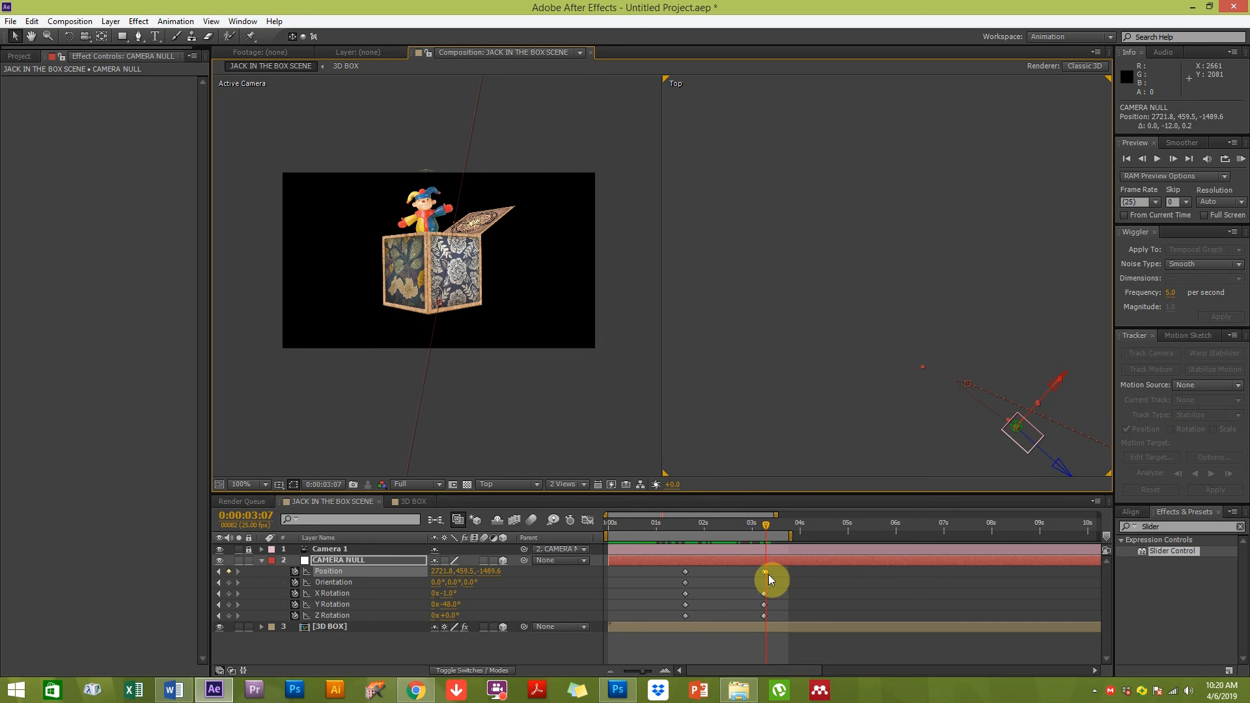
key("Delete")
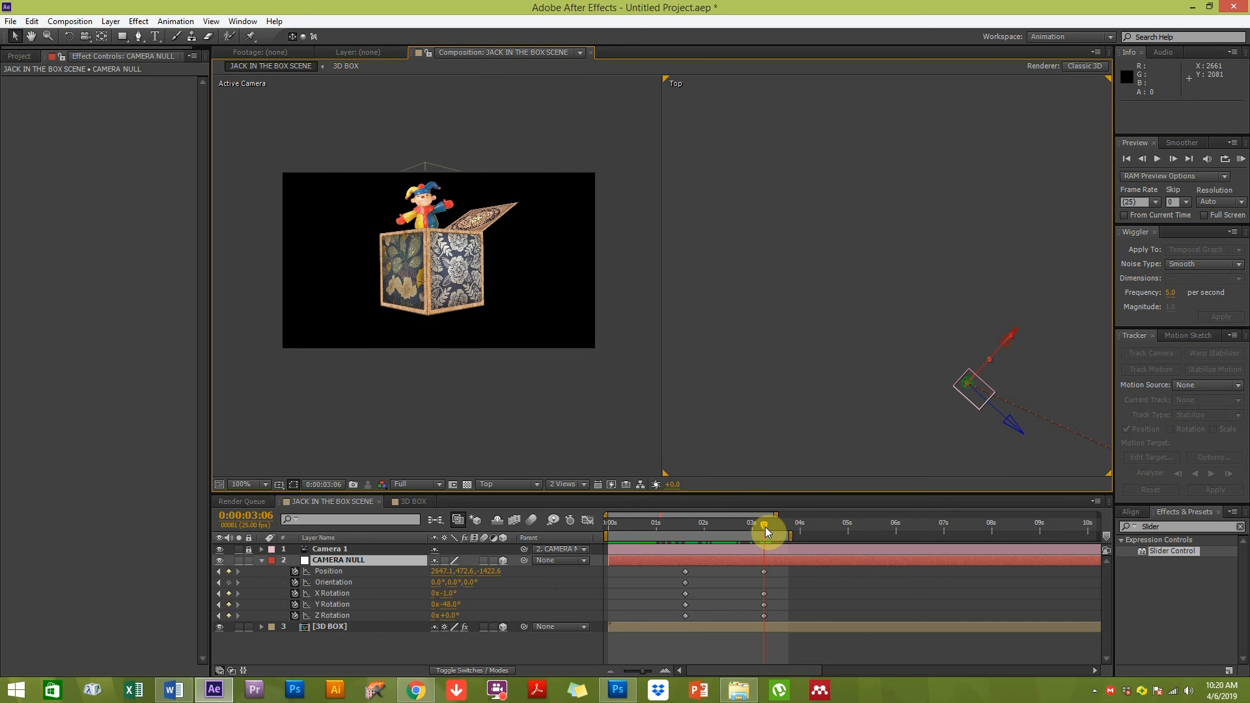
At 0:00:03:06, move the CAMERA NULL to about 2647, 384, -1421 and rotate it to X 14°, Y -43°, Z 12°
left_click(766, 527)
left_click_drag(968, 386, 944, 322)
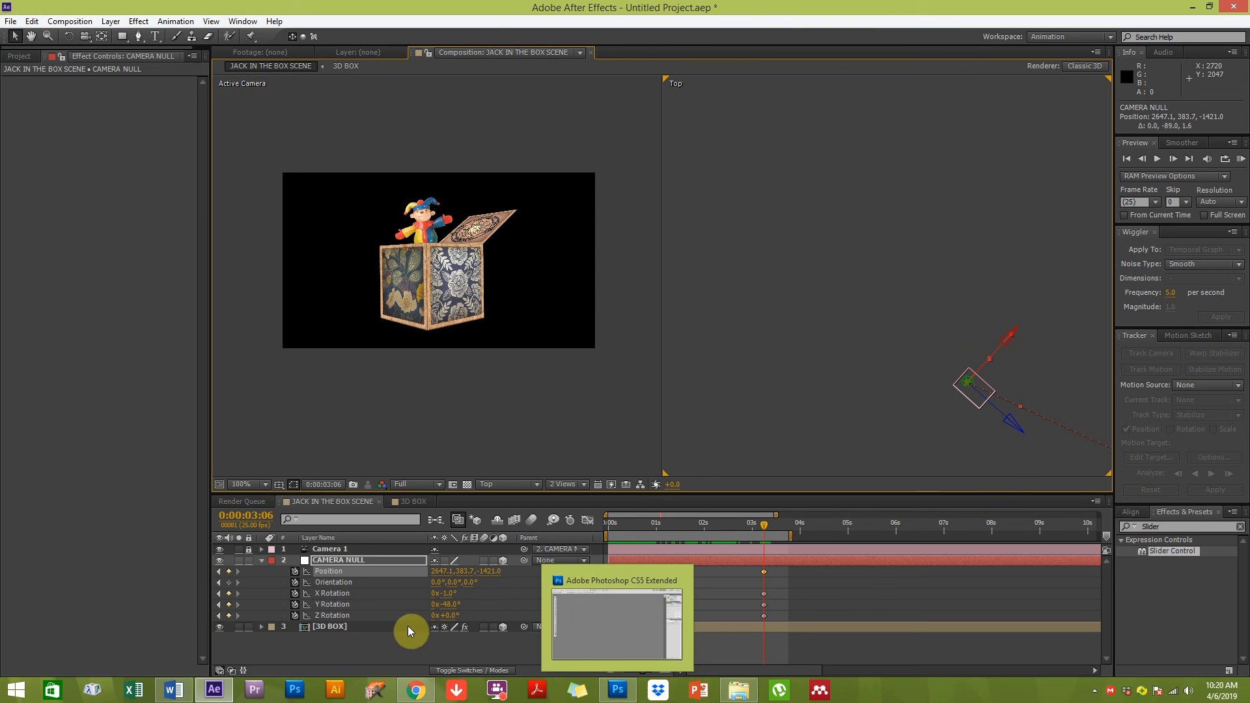
left_click_drag(448, 593, 896, 398)
left_click(457, 603)
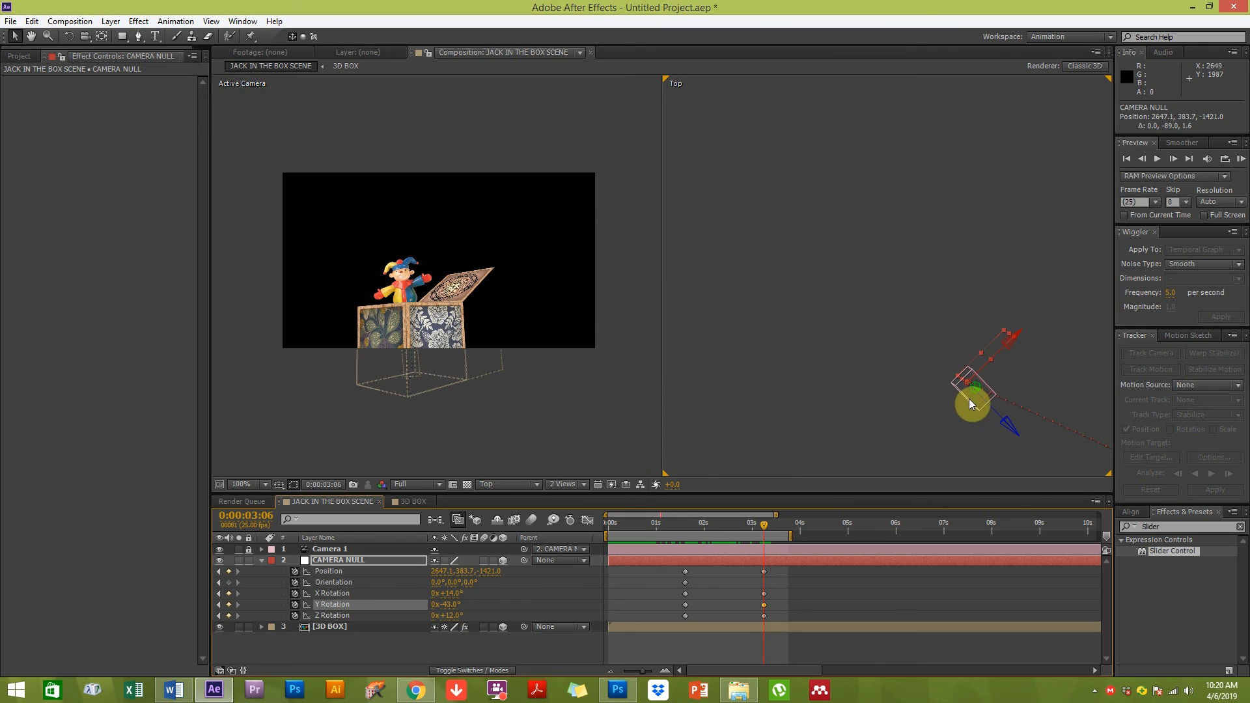
Reposition the null to about 2471, 851, -1471 and set its X Rotation to 18°, undoing one intermediate move
left_click_drag(977, 391, 641, 372)
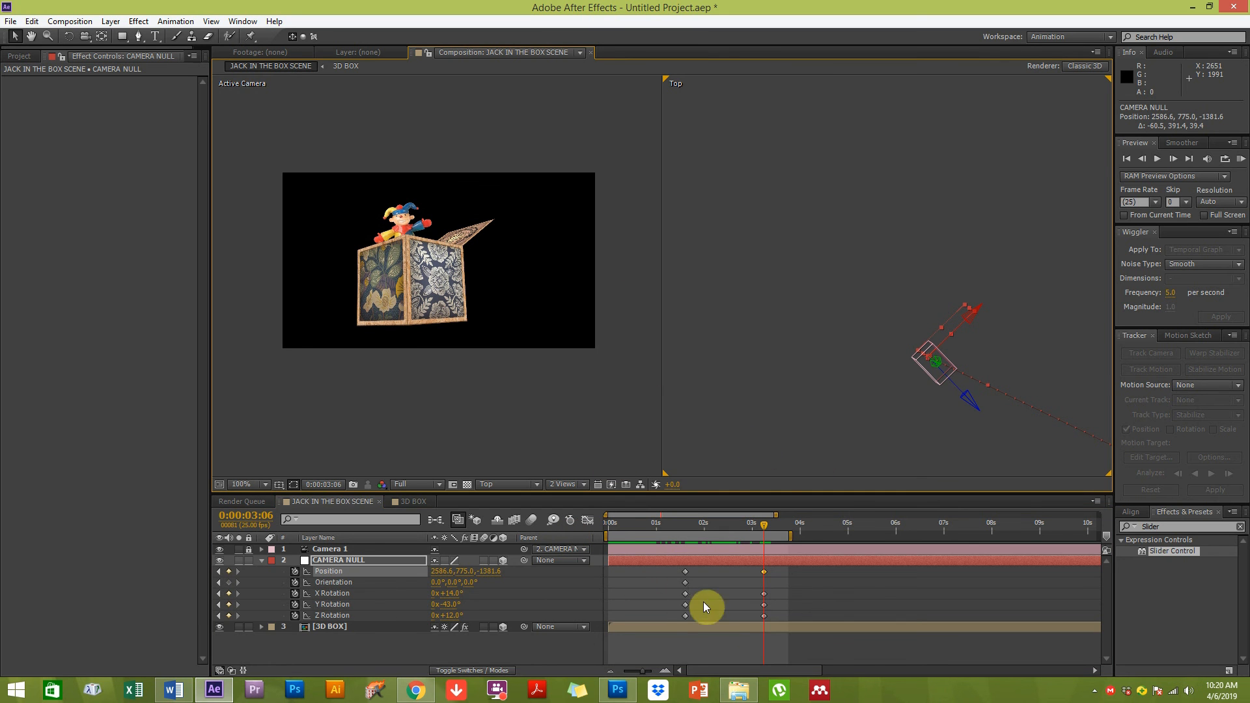
left_click_drag(449, 594, 450, 593)
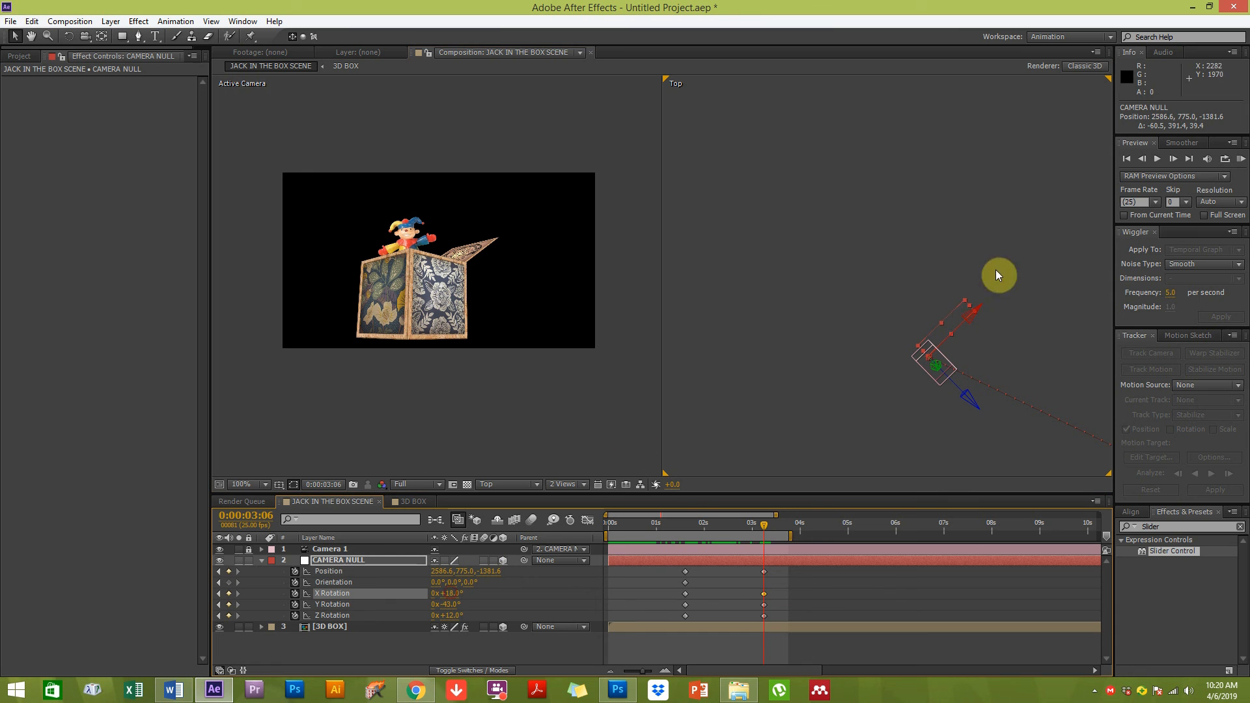
left_click_drag(942, 334, 913, 370)
key("ctrl+z")
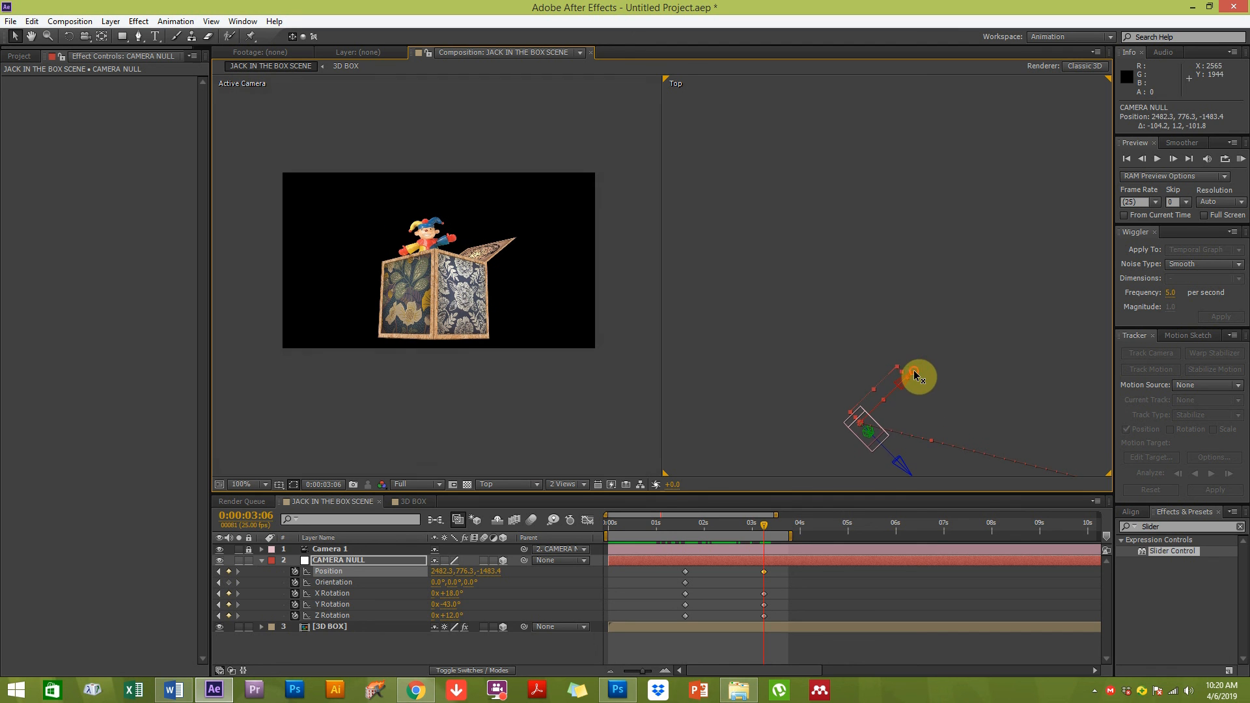
left_click_drag(874, 438, 761, 463)
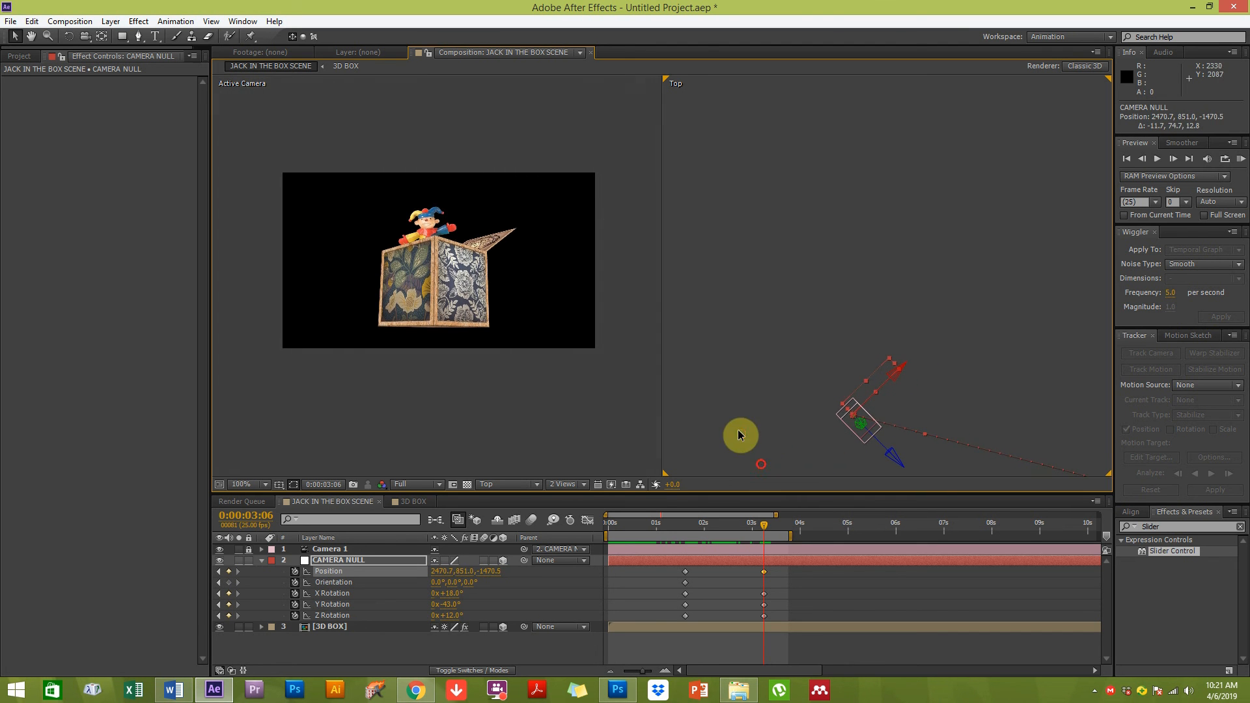
Move the CAMERA NULL's 0:00:03:06 keyframes earlier to about 0:00:02:09
left_click(801, 409)
left_click_drag(821, 429, 723, 176)
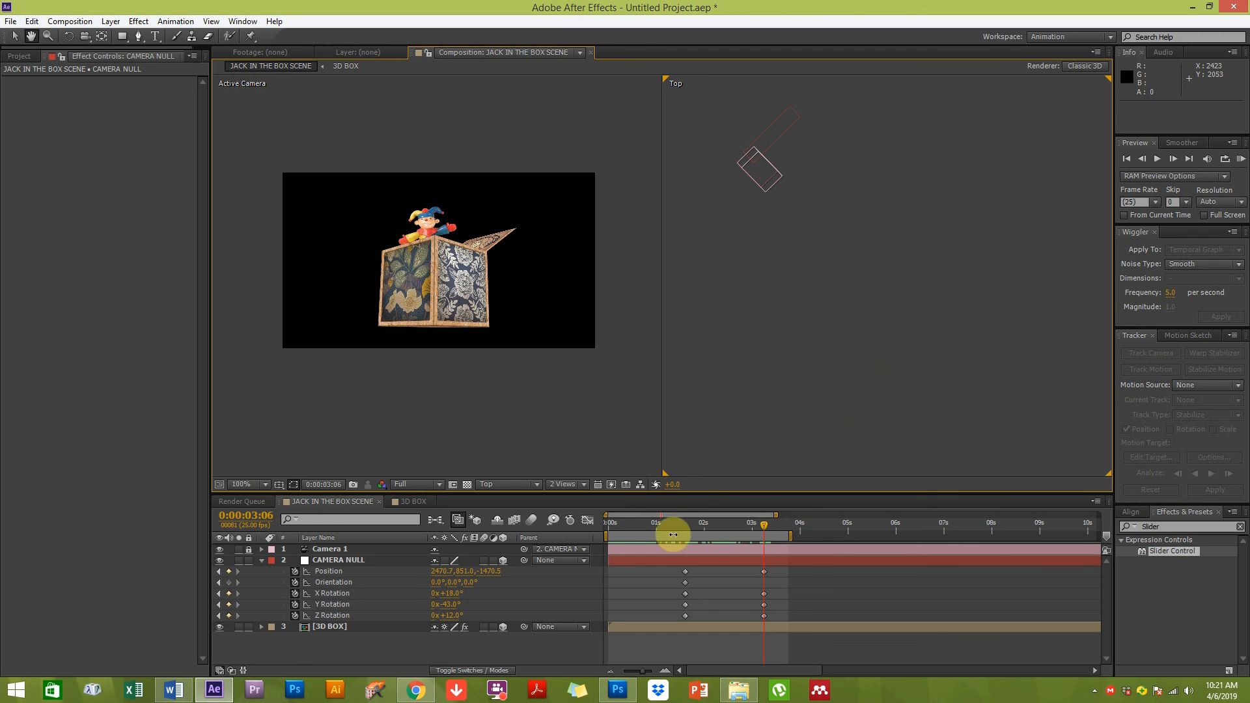
left_click(680, 530)
left_click_drag(680, 530, 725, 521)
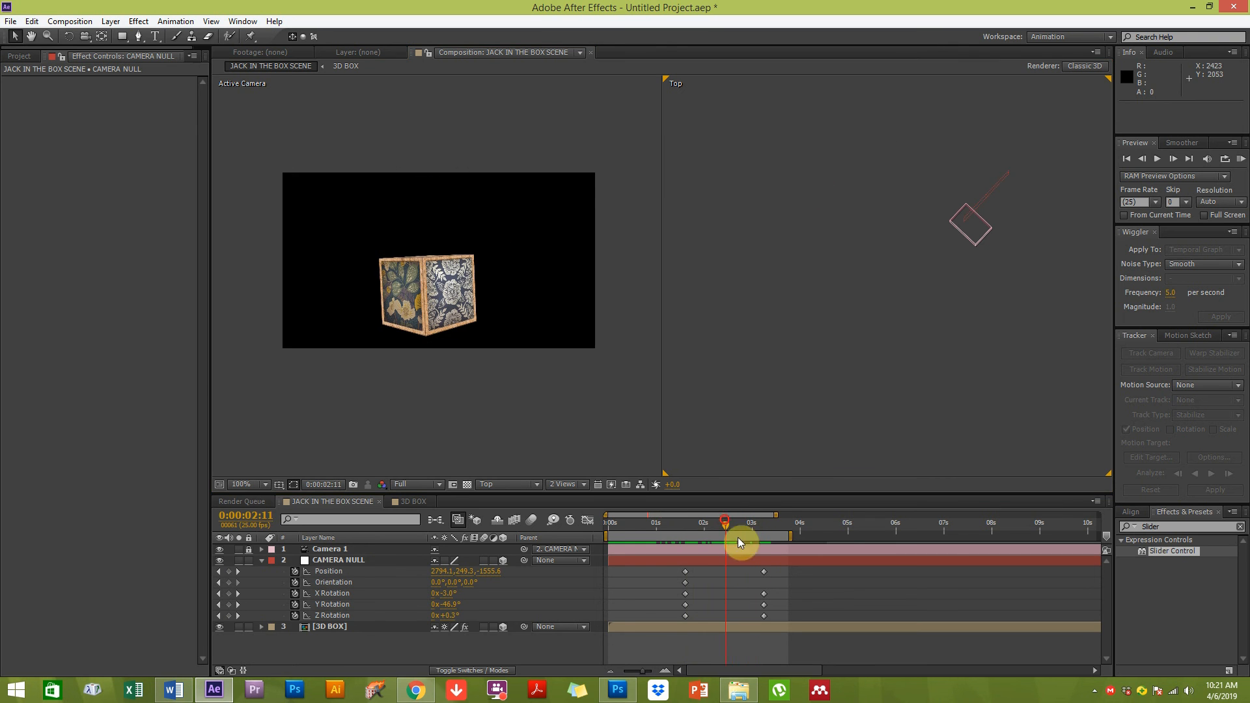
left_click_drag(778, 612, 714, 573)
left_click_drag(682, 521, 722, 517)
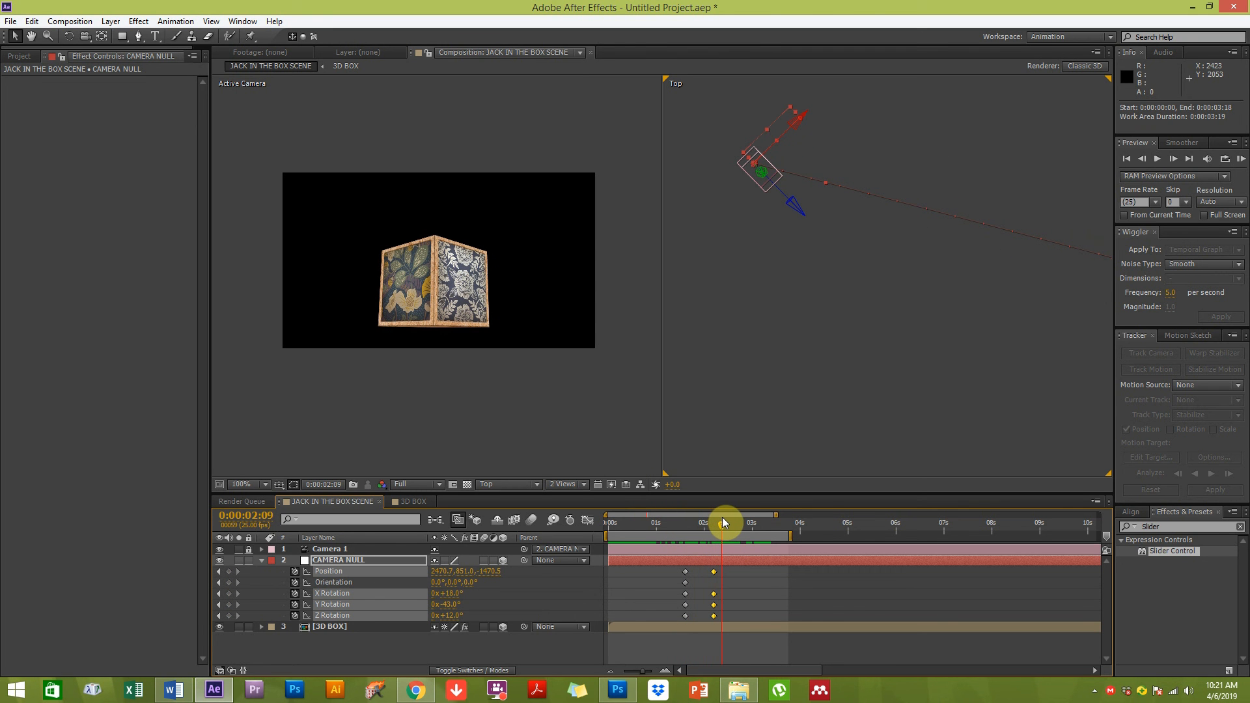
Scrub the timeline to review the camera move
left_click(650, 463)
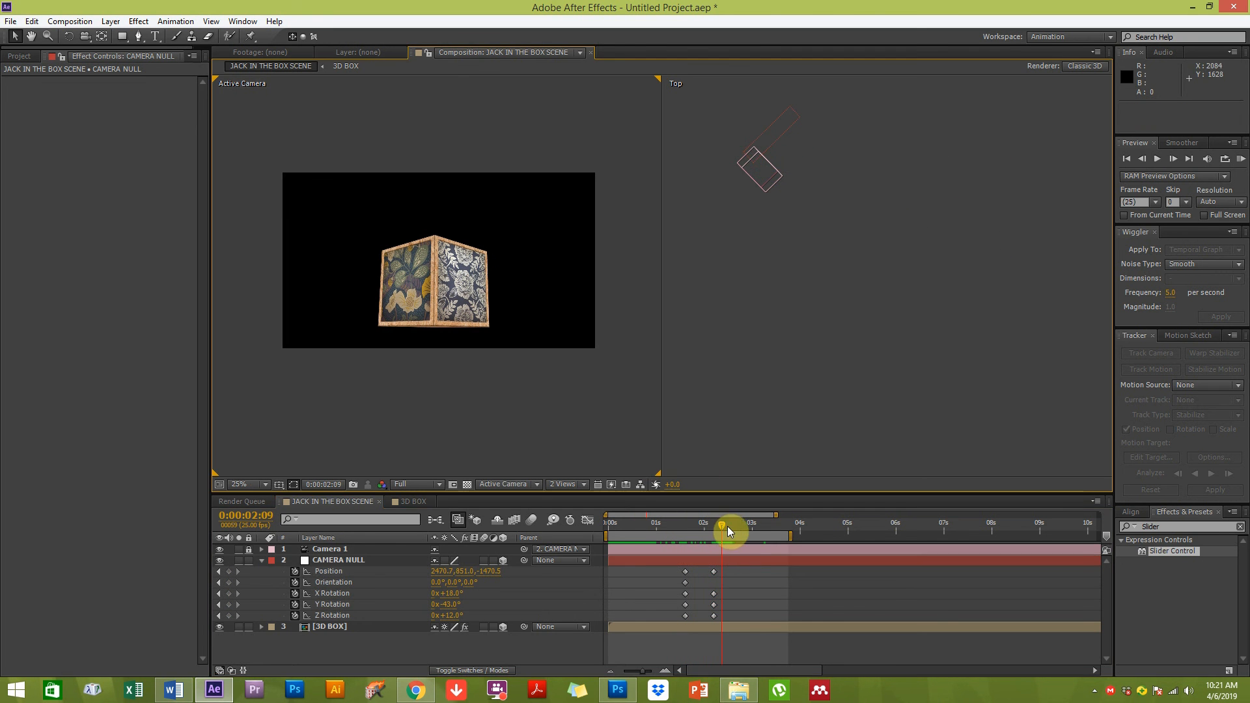
left_click_drag(739, 525, 773, 513)
left_click(741, 454)
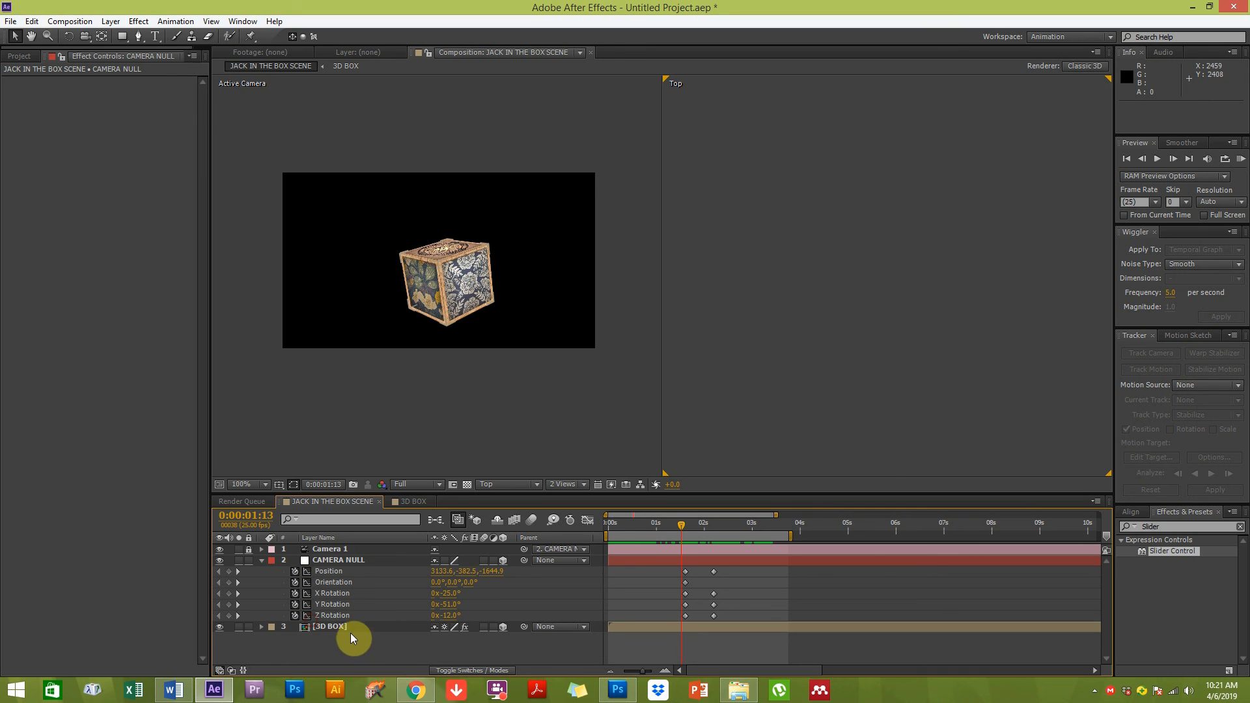
Apply Easy Ease to the CAMERA NULL's Position keyframes in the Graph Editor
left_click(588, 519)
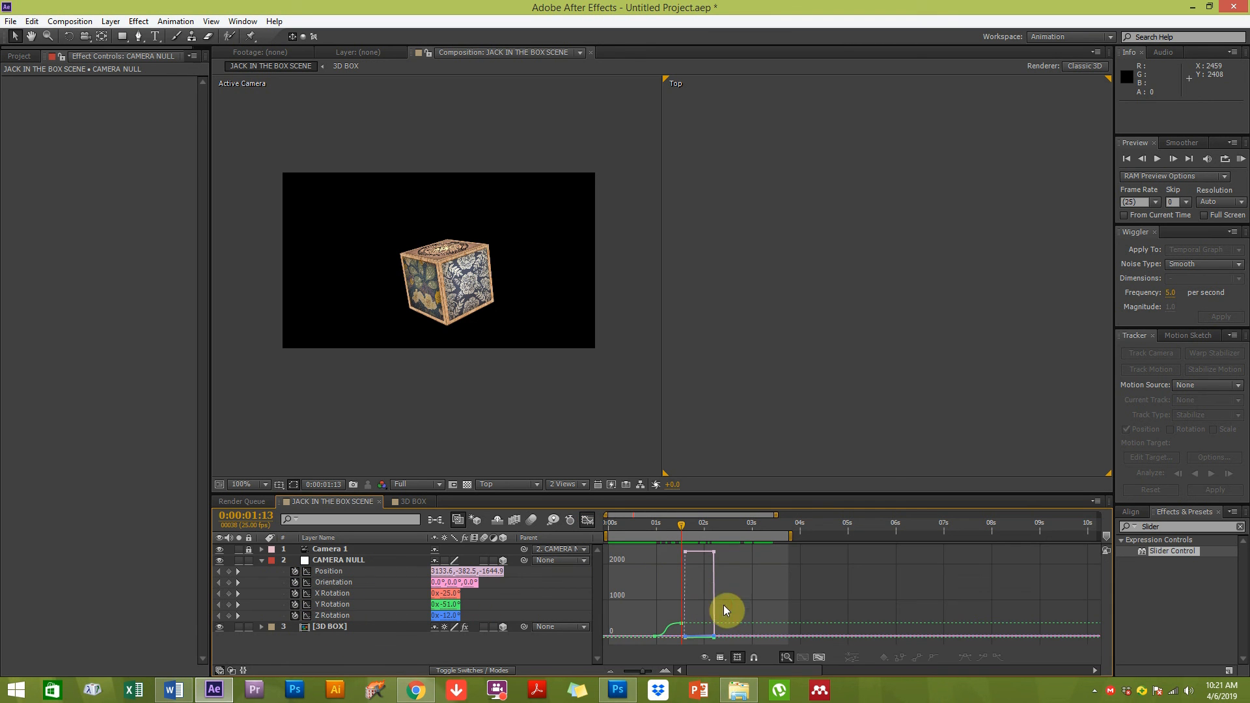
key("=")
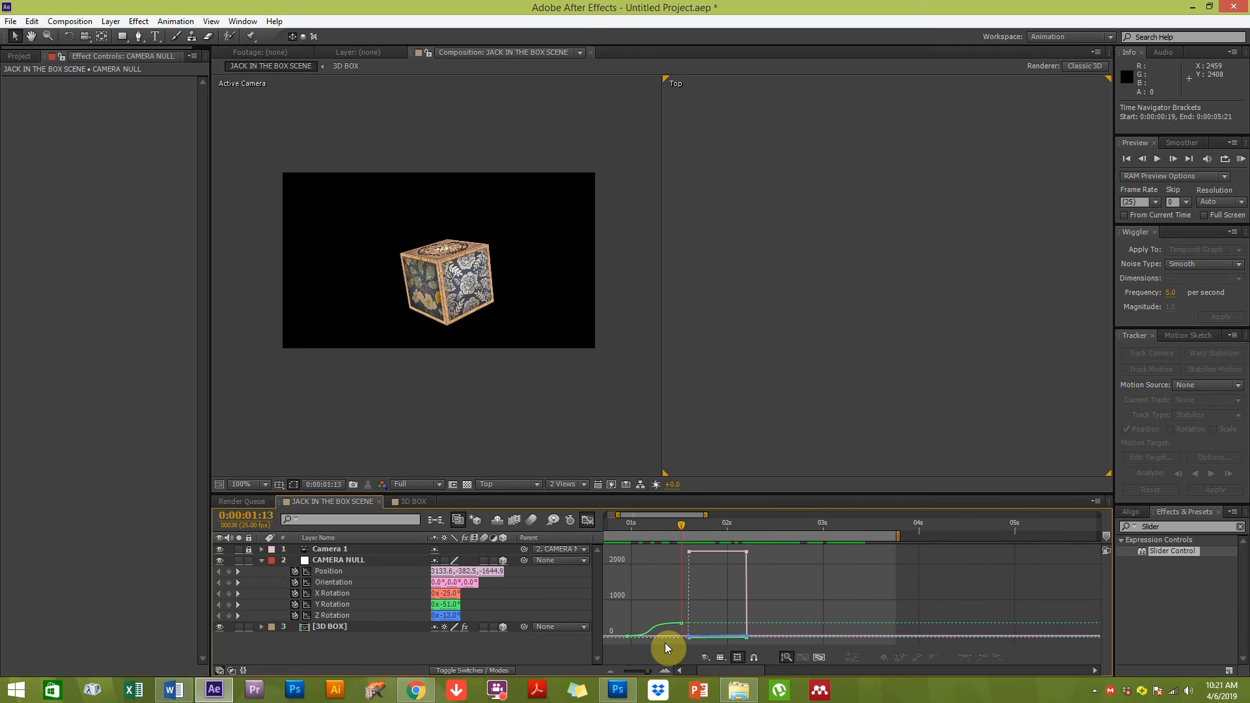
left_click_drag(307, 583, 307, 617)
mouse_move(684, 626)
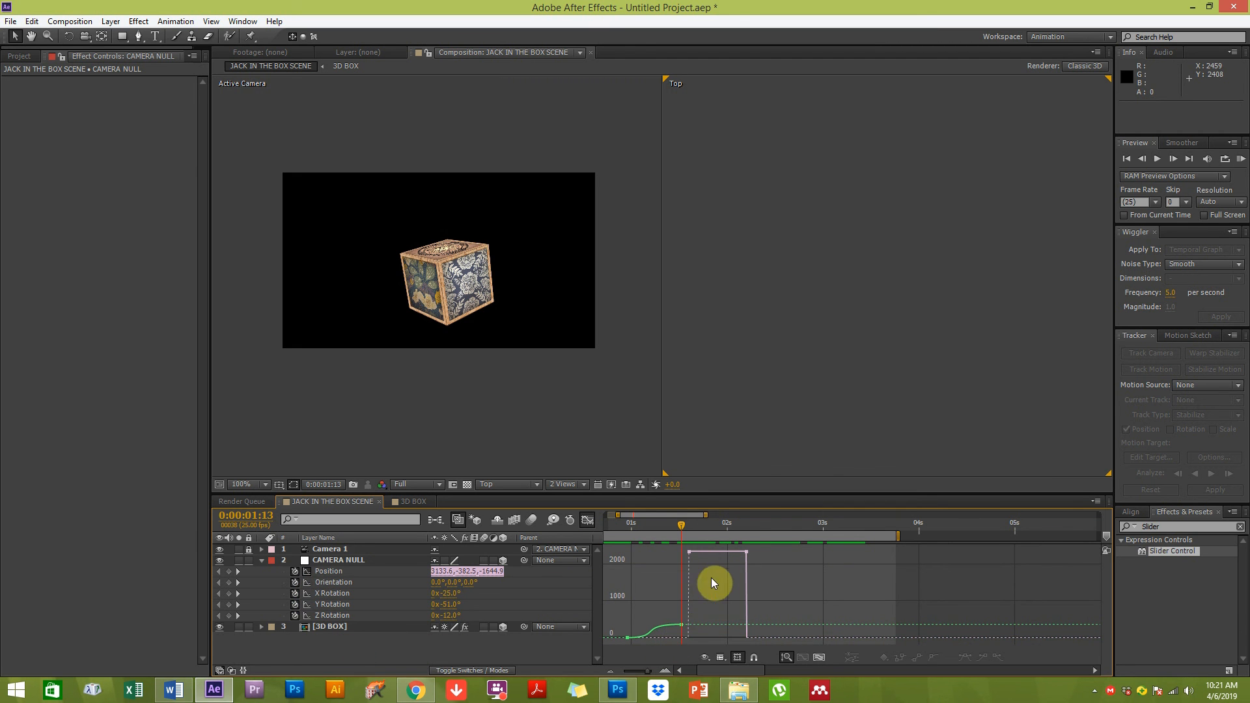
left_click(730, 529)
left_click_drag(760, 555, 637, 585)
left_click(966, 657)
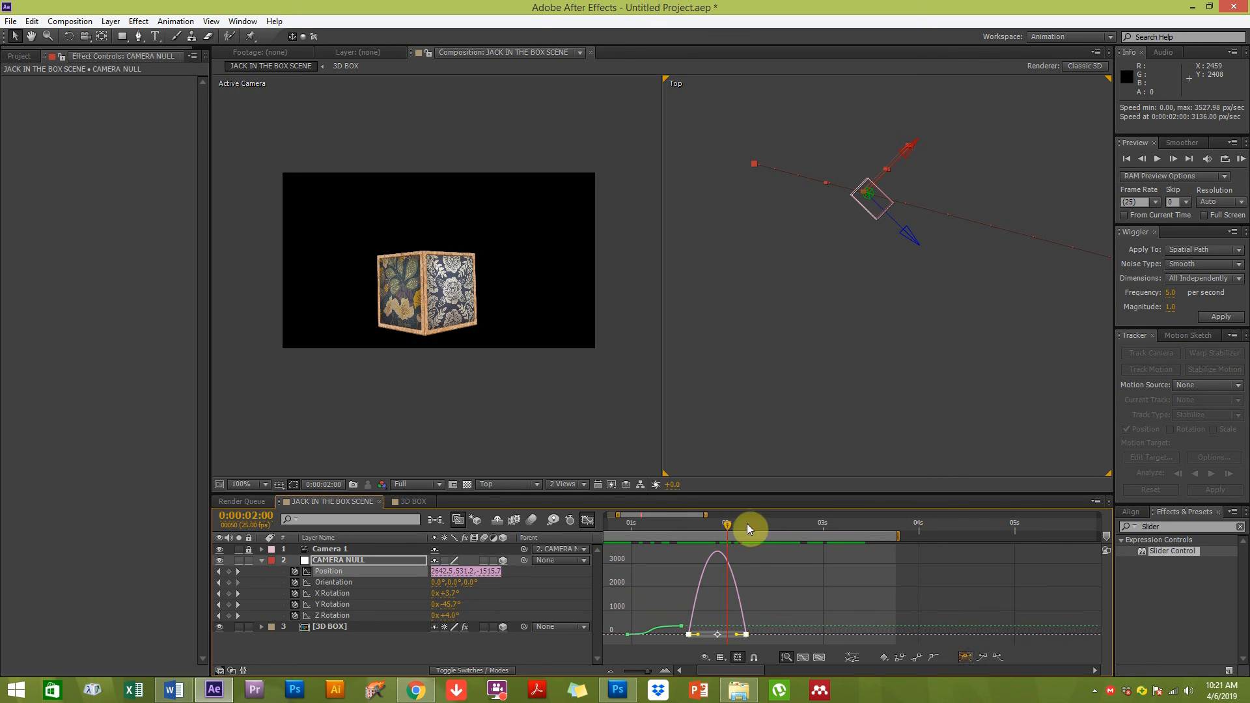
mouse_move(700, 639)
left_mouse_down()
mouse_move(736, 639)
mouse_move(712, 637)
left_mouse_up()
left_click(547, 651)
left_click(588, 520)
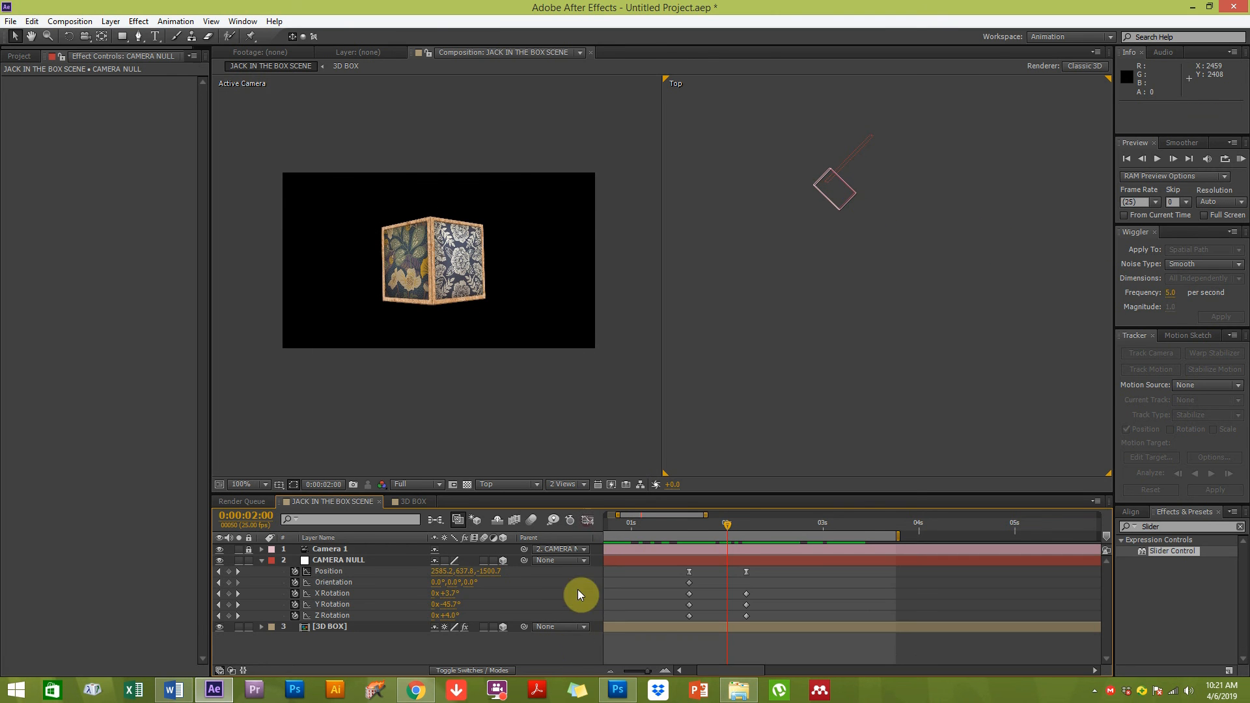
Play a RAM preview of the camera move in the Active Camera view
left_click_drag(642, 672, 637, 671)
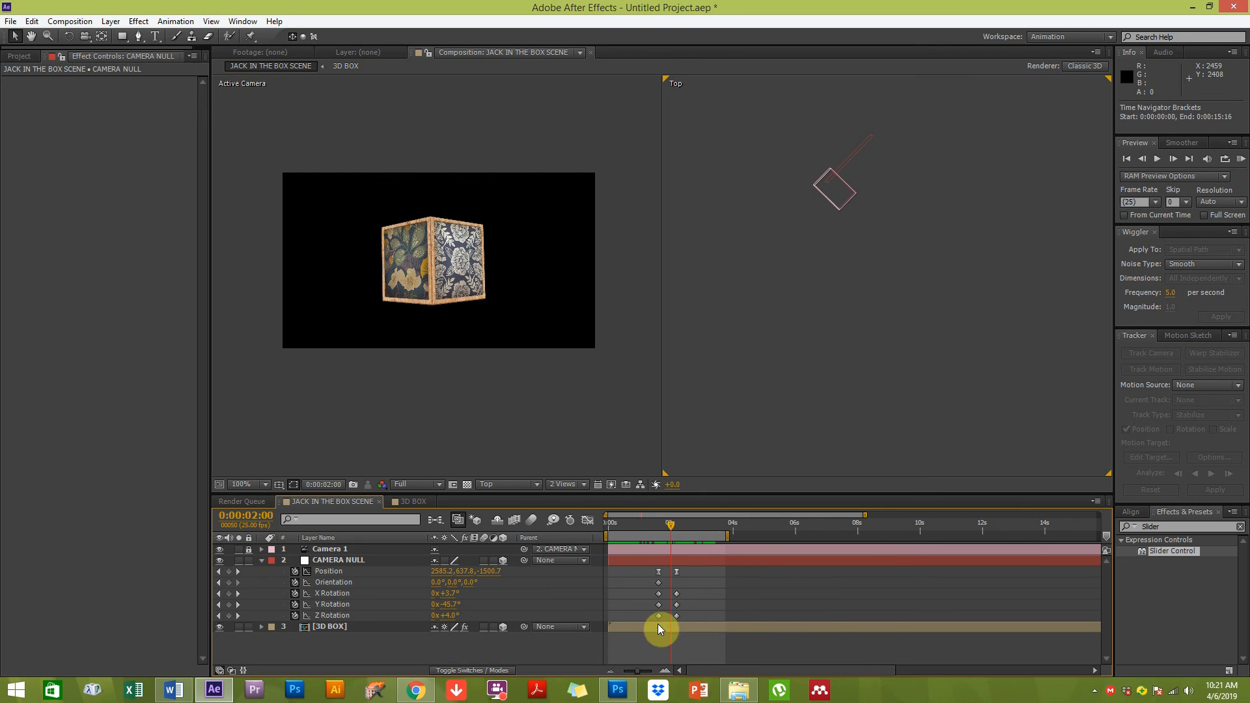
left_click(1241, 160)
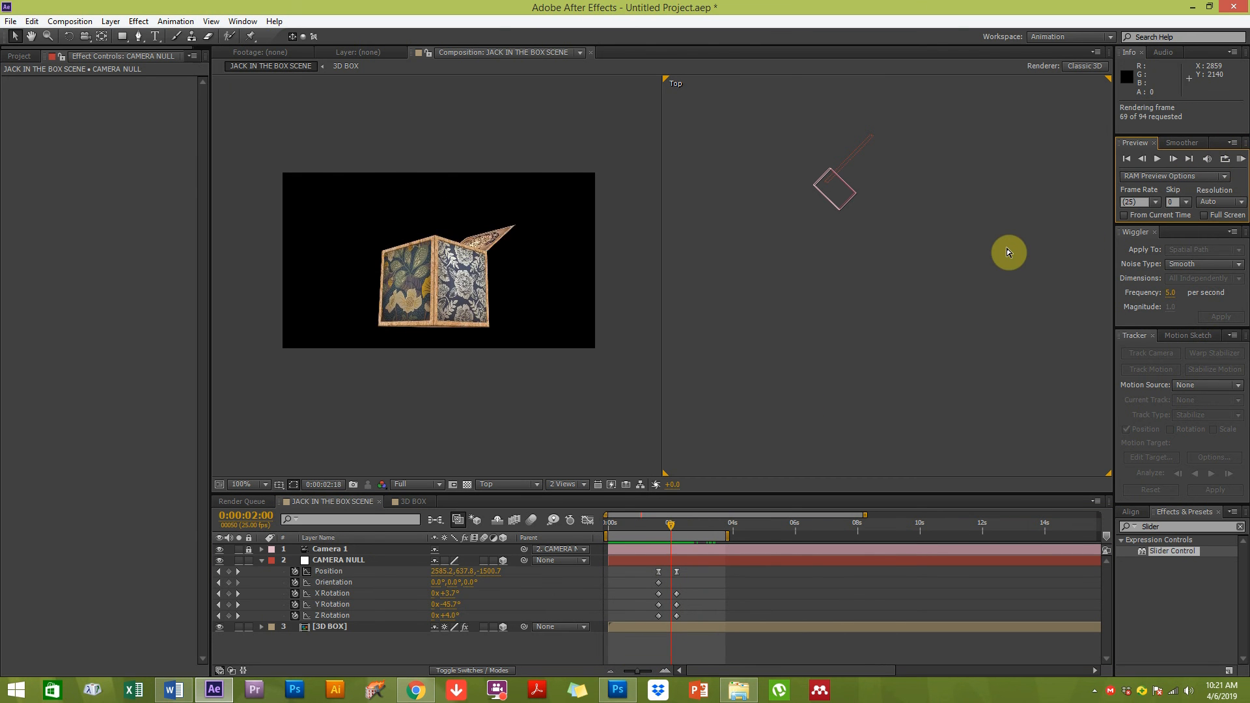
left_click(726, 416)
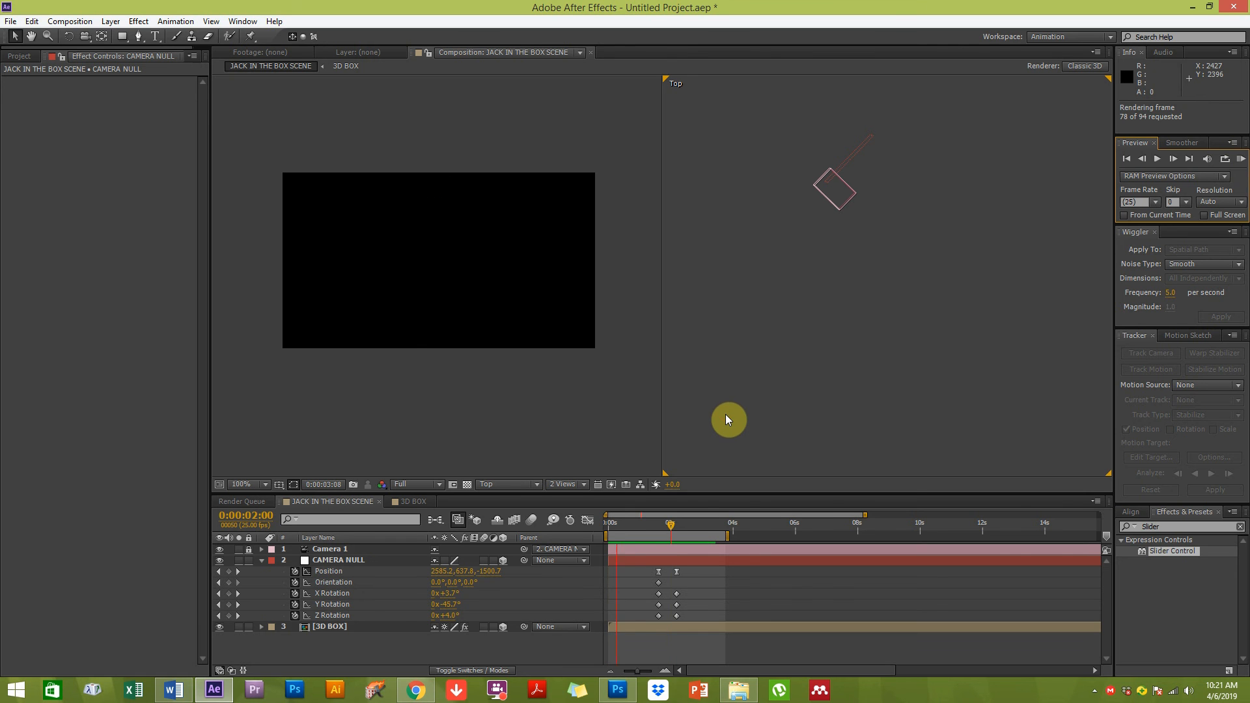
left_click(541, 451)
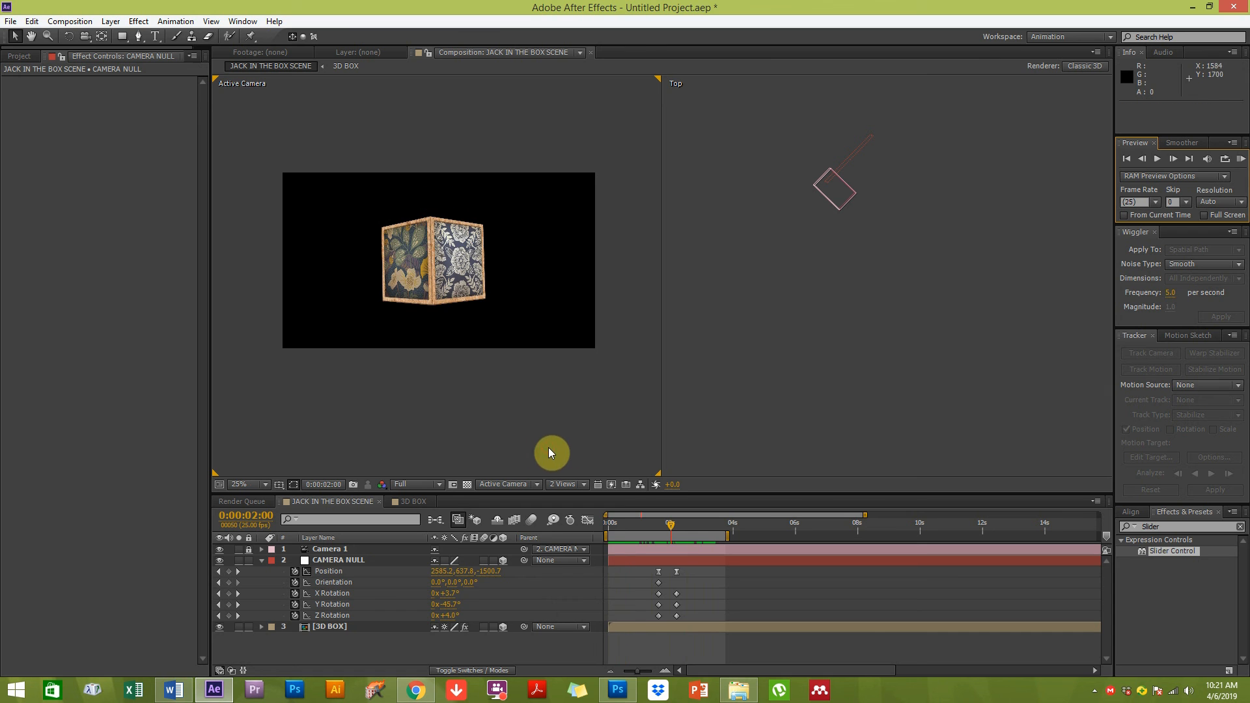
Shift the CAMERA NULL's second set of keyframes slightly later, to about 0:00:02:07
left_click(588, 521)
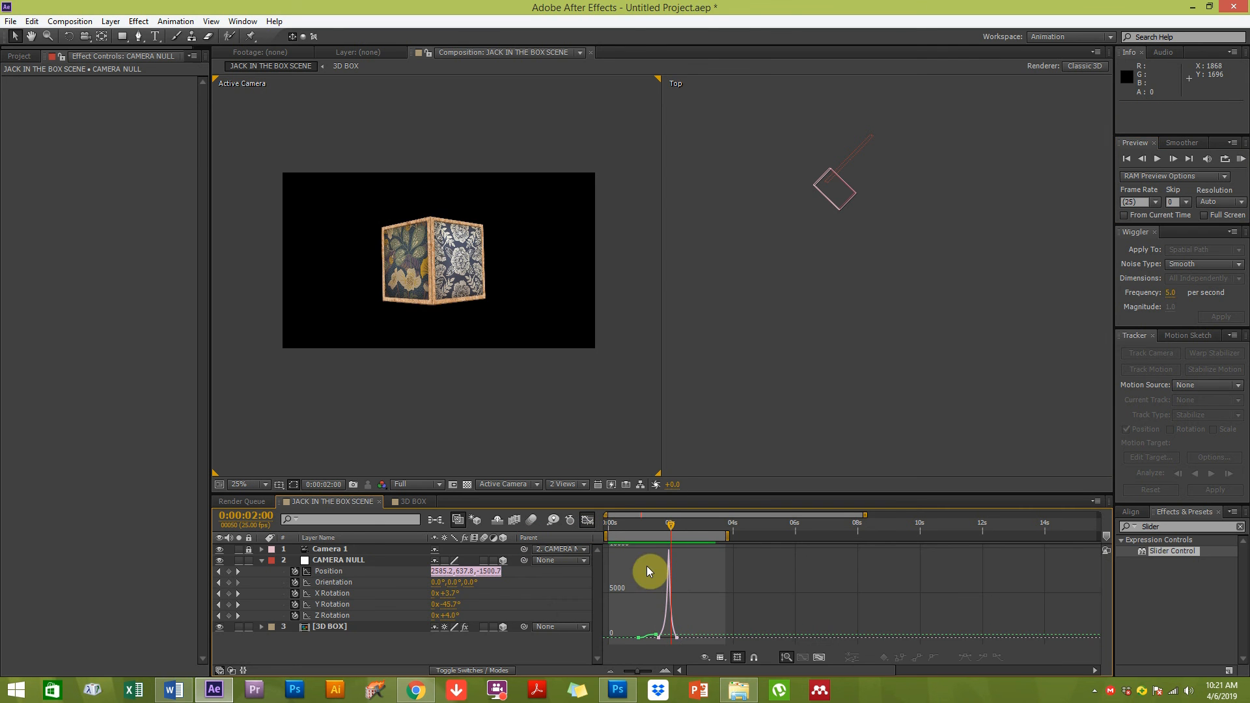
left_click(588, 522)
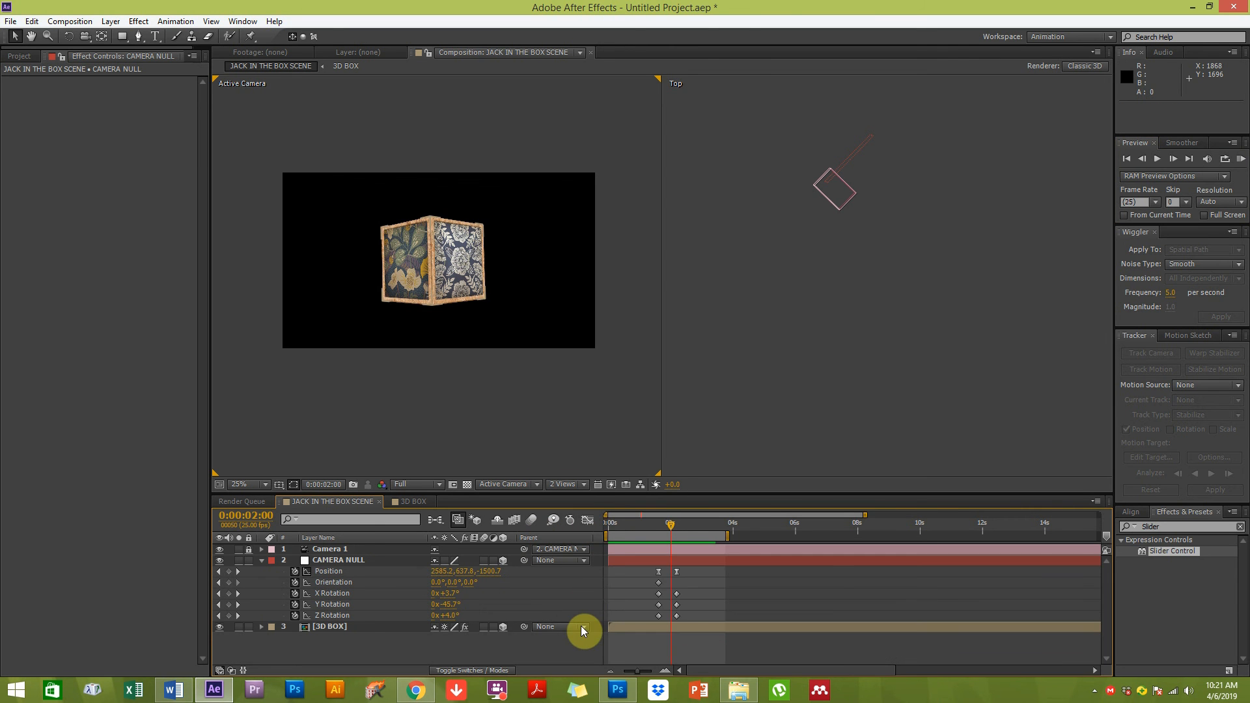
key("equal")
key("equal")
left_click_drag(671, 625, 722, 583)
left_click_drag(676, 627, 668, 578)
left_click_drag(663, 526, 737, 521)
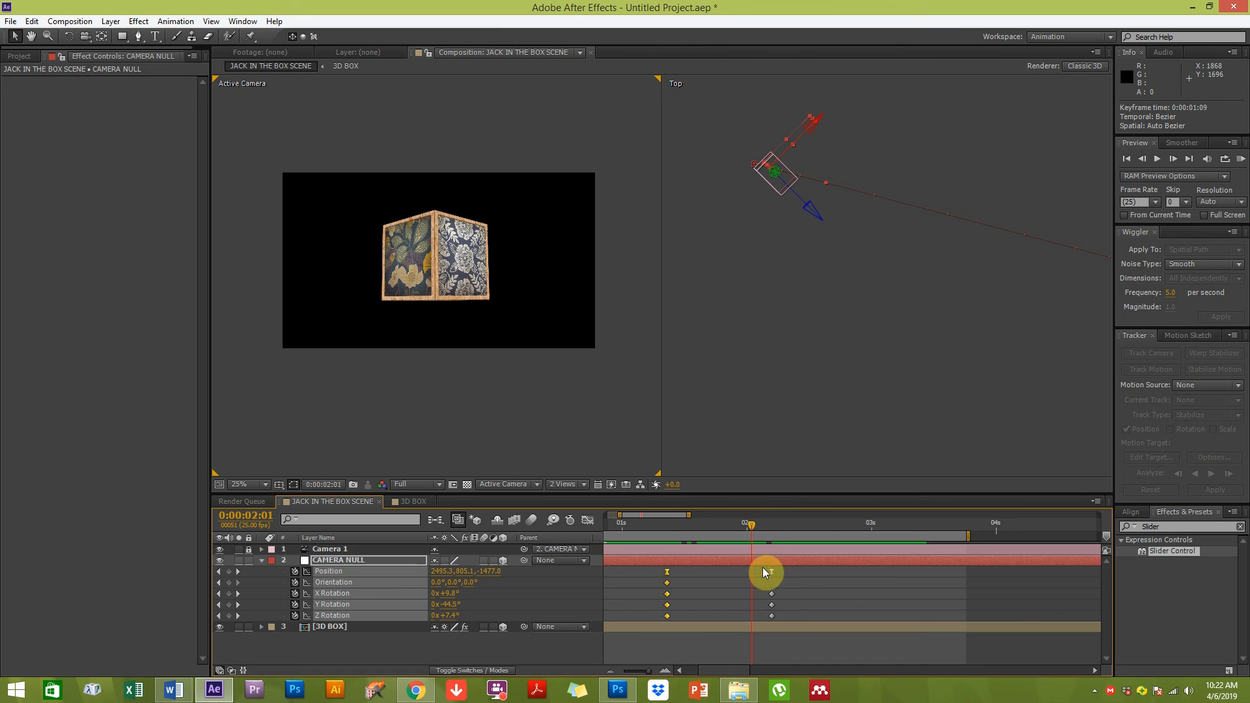
left_click_drag(764, 568, 794, 619)
left_click_drag(771, 570, 779, 571)
left_click_drag(751, 525, 799, 529)
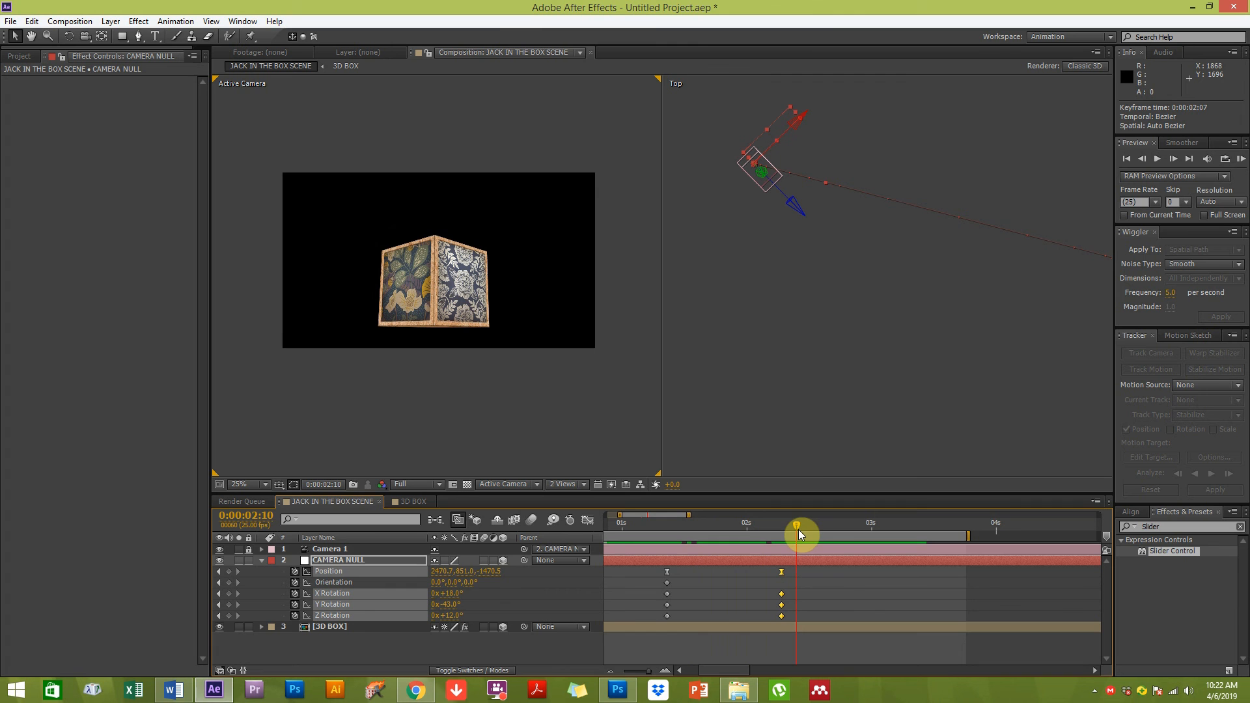
In the Front view, curve the CAMERA NULL's motion path by adjusting its spatial bezier handles
left_click(794, 304)
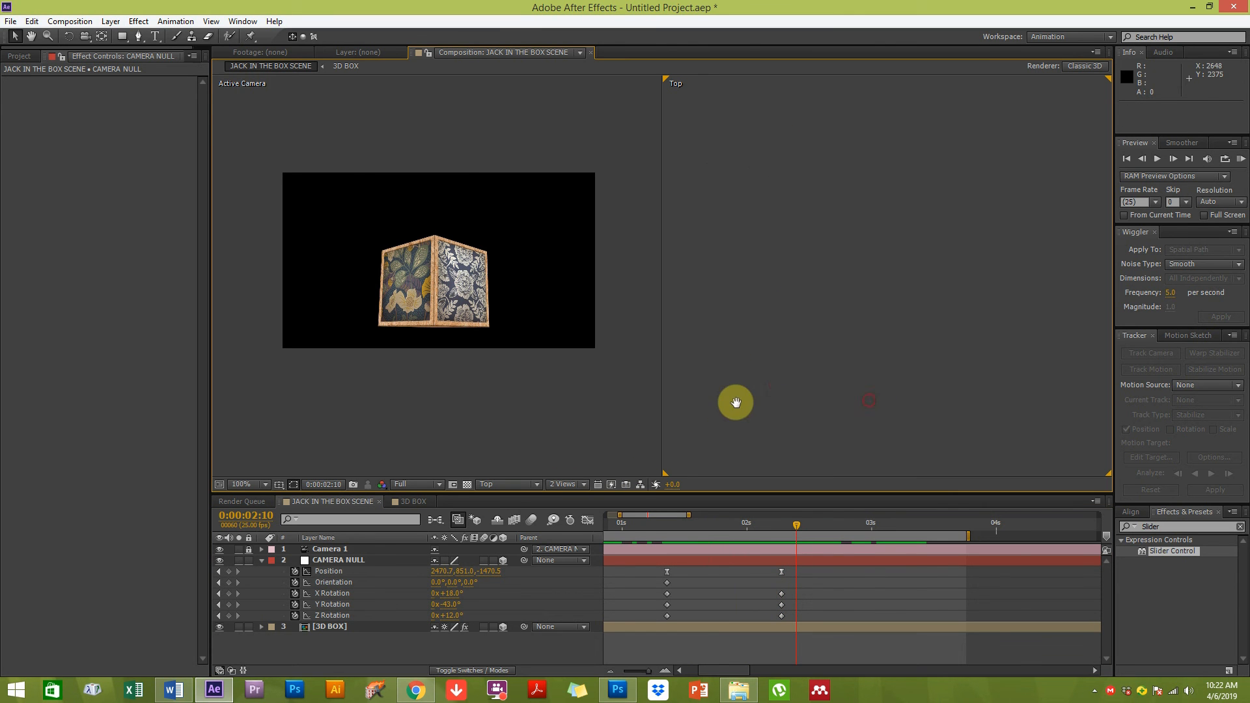
mouse_move(776, 525)
left_mouse_down()
mouse_move(698, 525)
mouse_move(768, 514)
left_mouse_up()
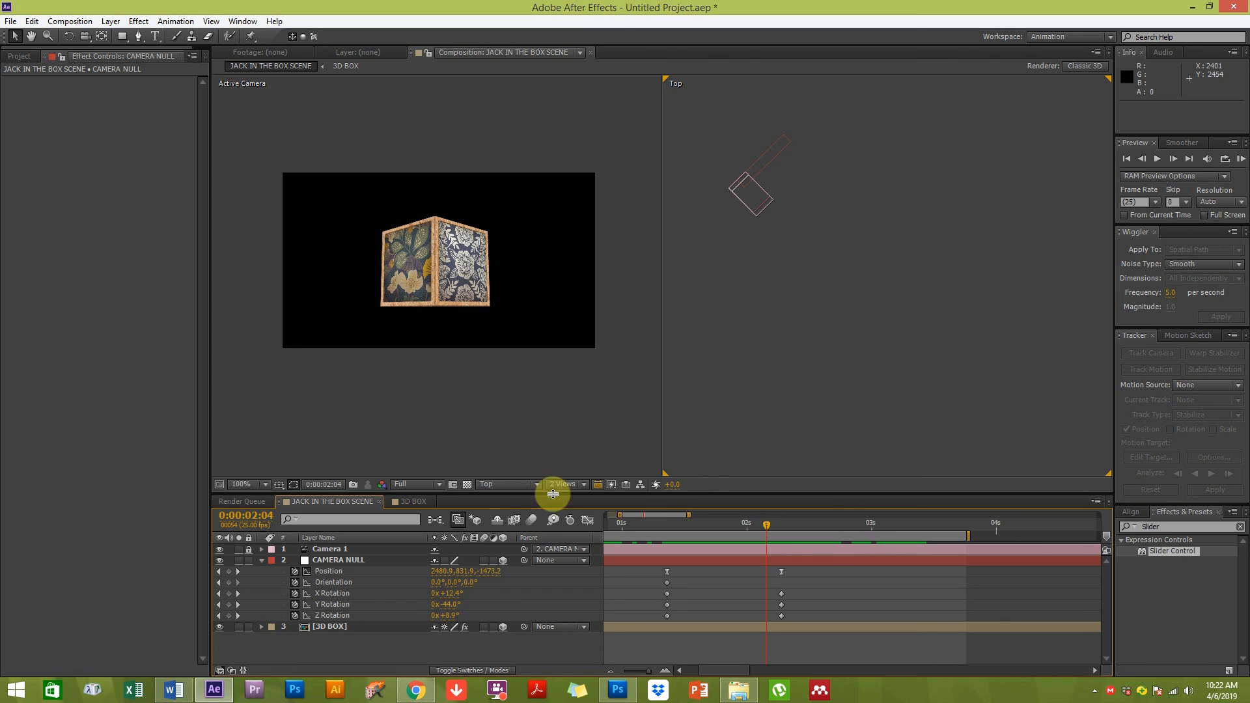
left_click(792, 315)
key("space")
left_click_drag(859, 262, 836, 344)
left_click(337, 560)
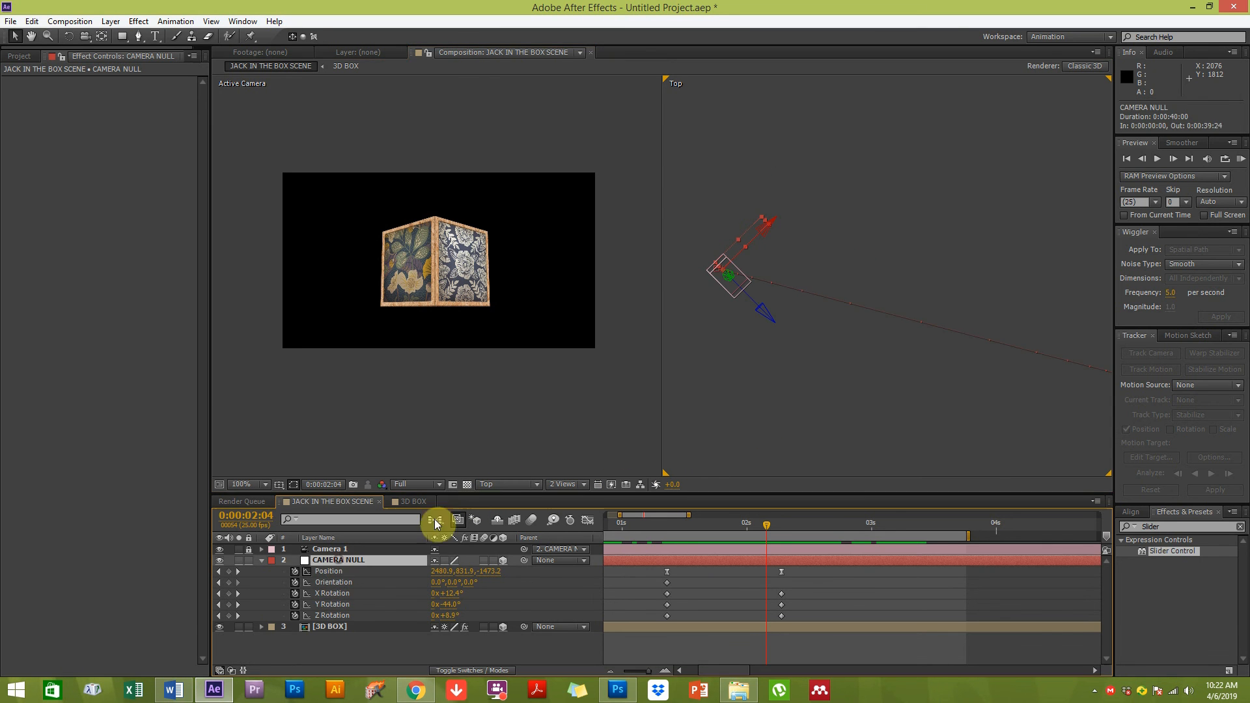
left_click(498, 486)
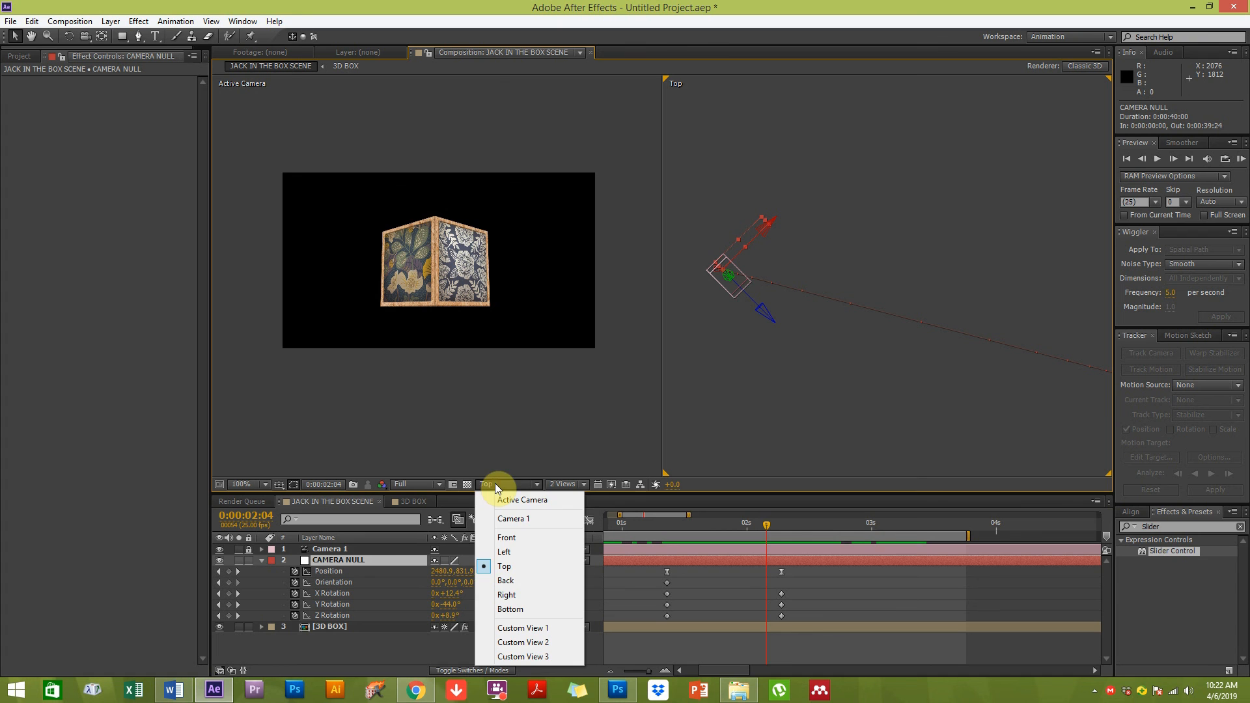
left_click(514, 537)
scroll(827, 435, "down", 4)
key("space")
left_click_drag(921, 140, 845, 426)
left_click_drag(712, 524, 745, 507)
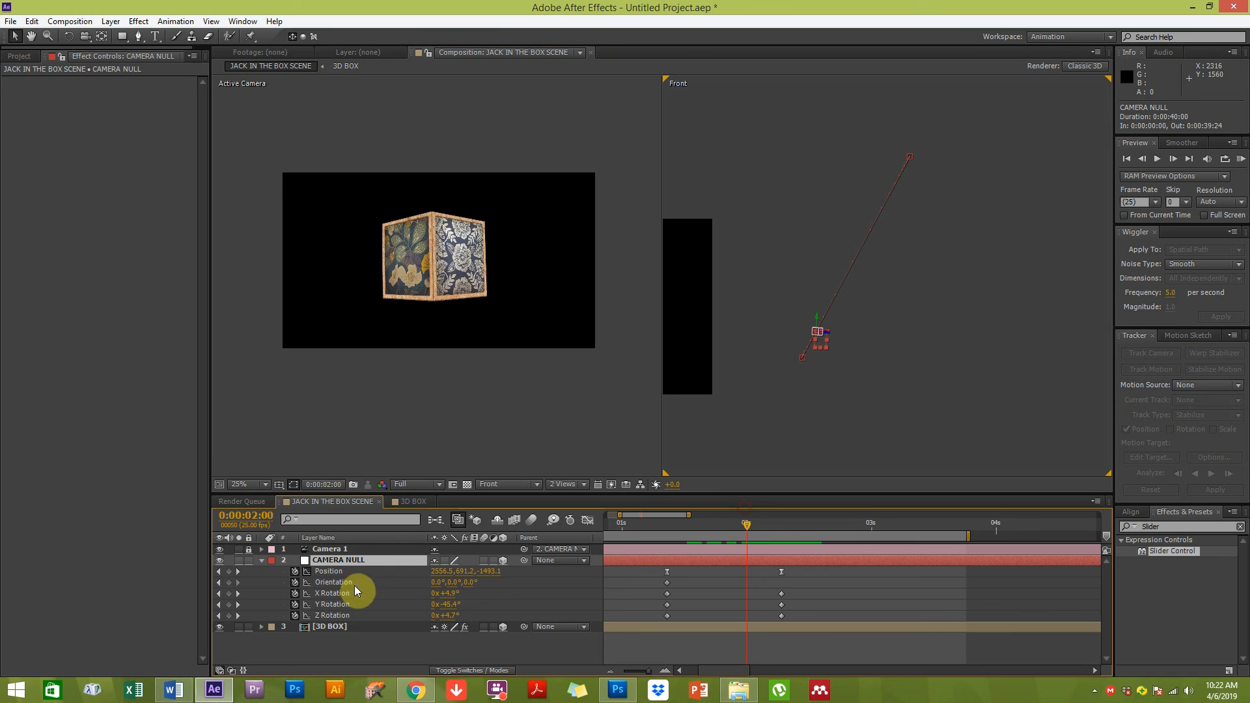
left_click(910, 155)
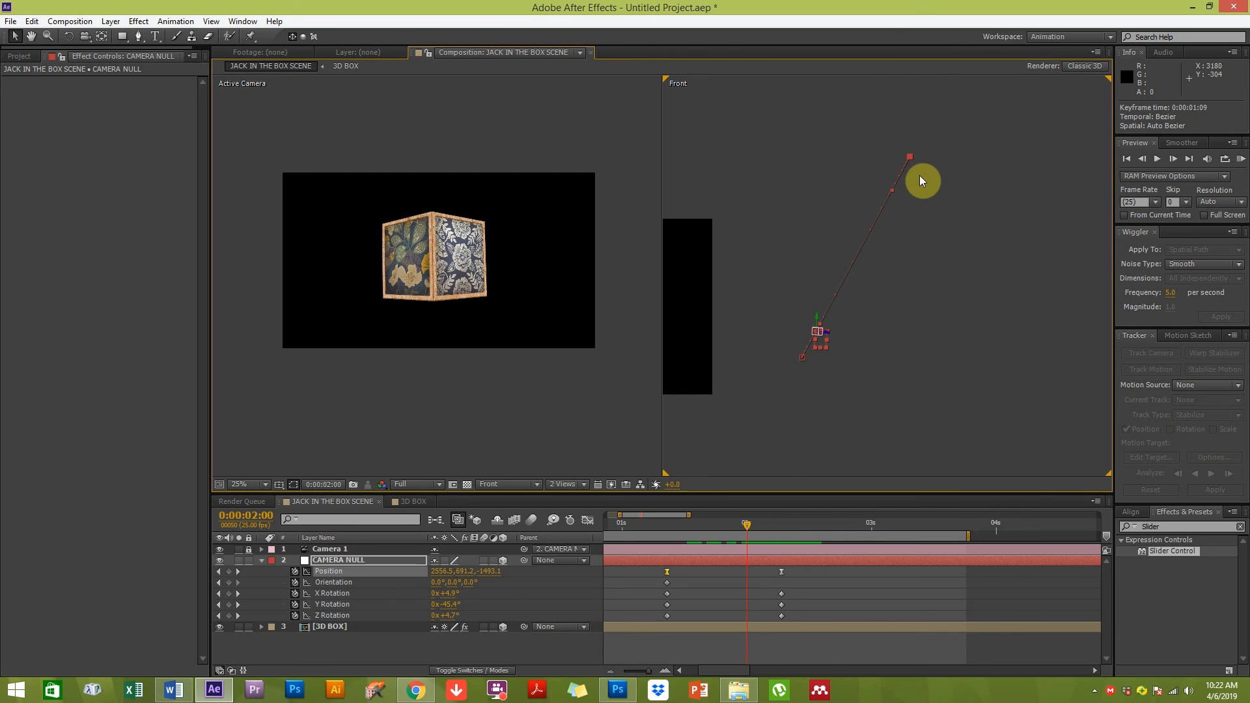
left_click_drag(819, 329, 830, 231)
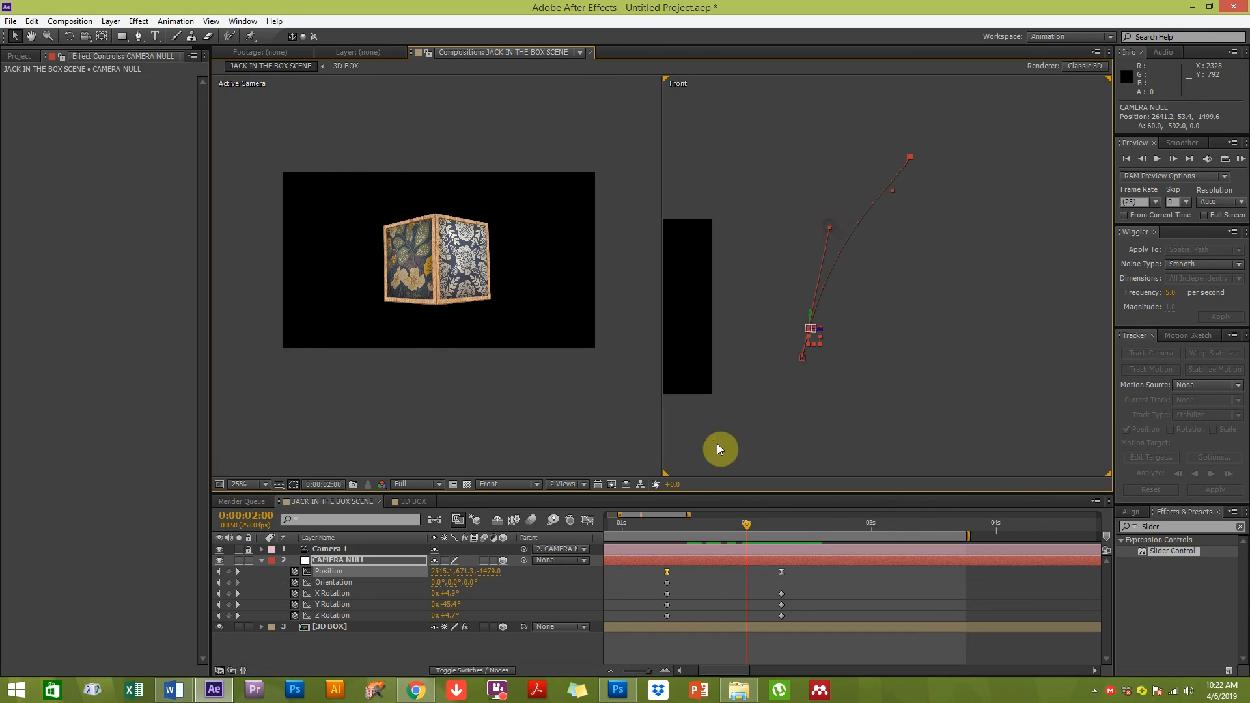
left_click_drag(893, 190, 880, 188)
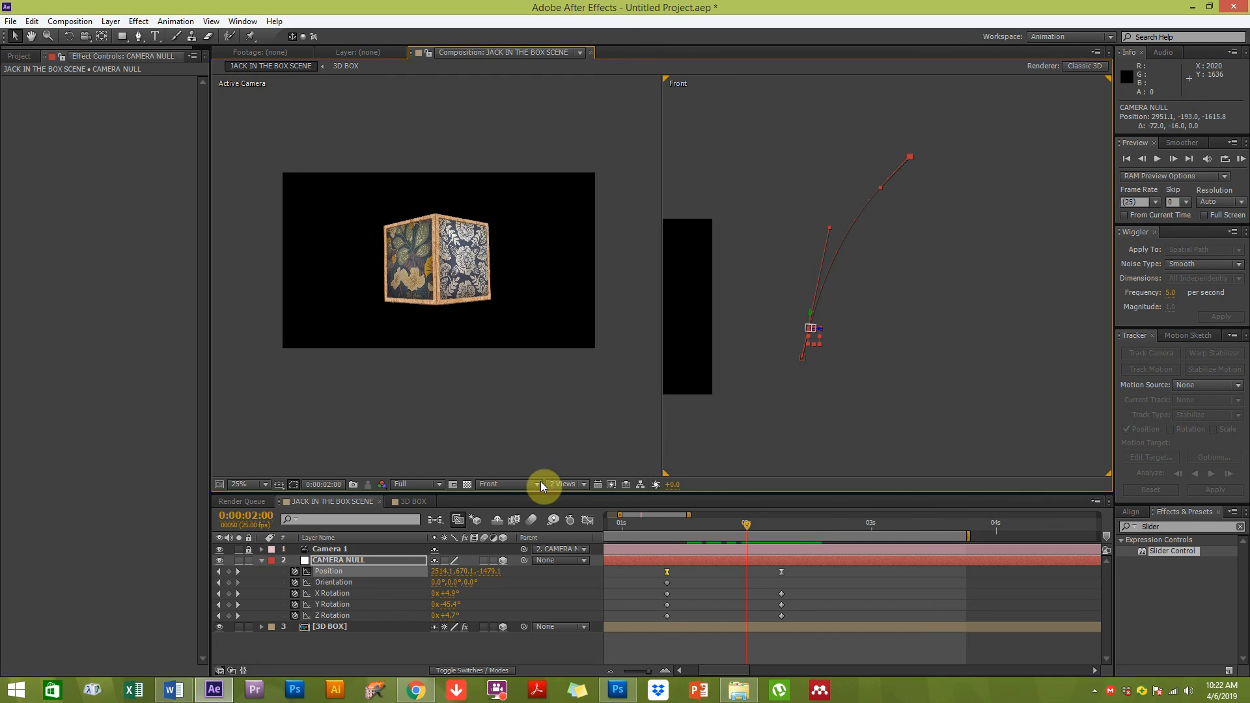
Switch the second view to Left and adjust the motion path's bezier handle there
left_click(521, 484)
left_click(530, 553)
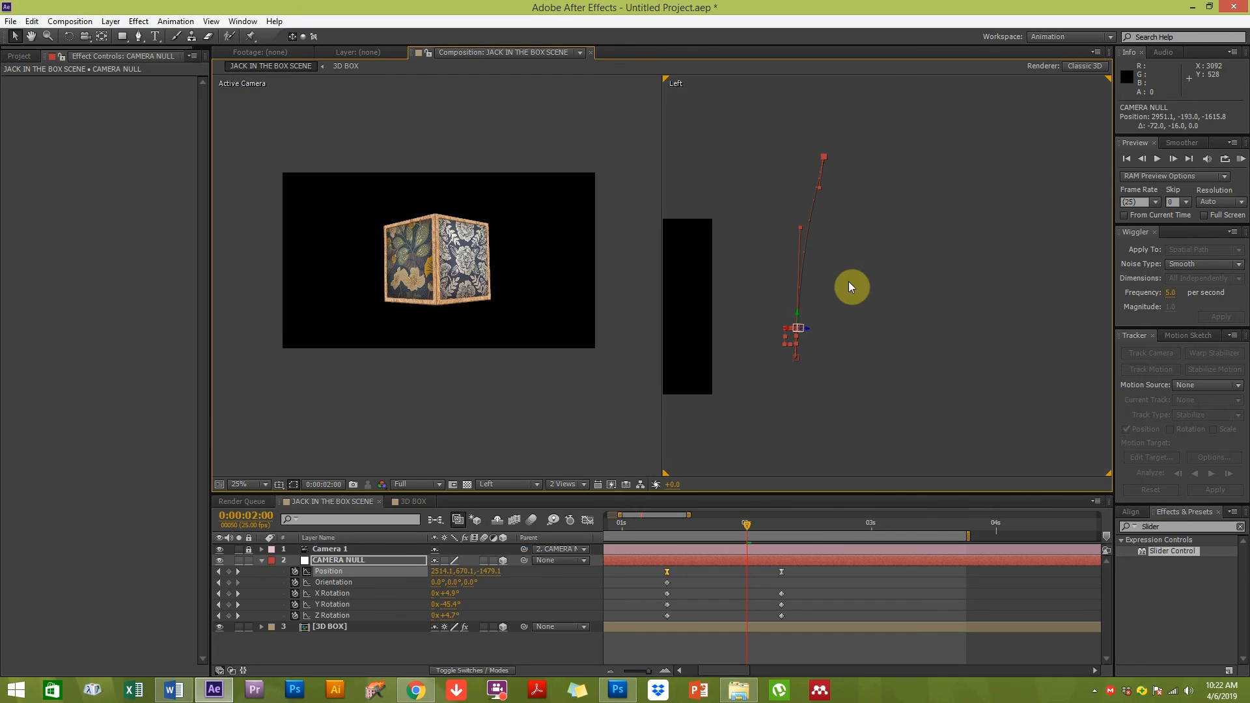
left_click_drag(800, 224, 768, 267)
left_click_drag(667, 521, 782, 523)
left_click(834, 439)
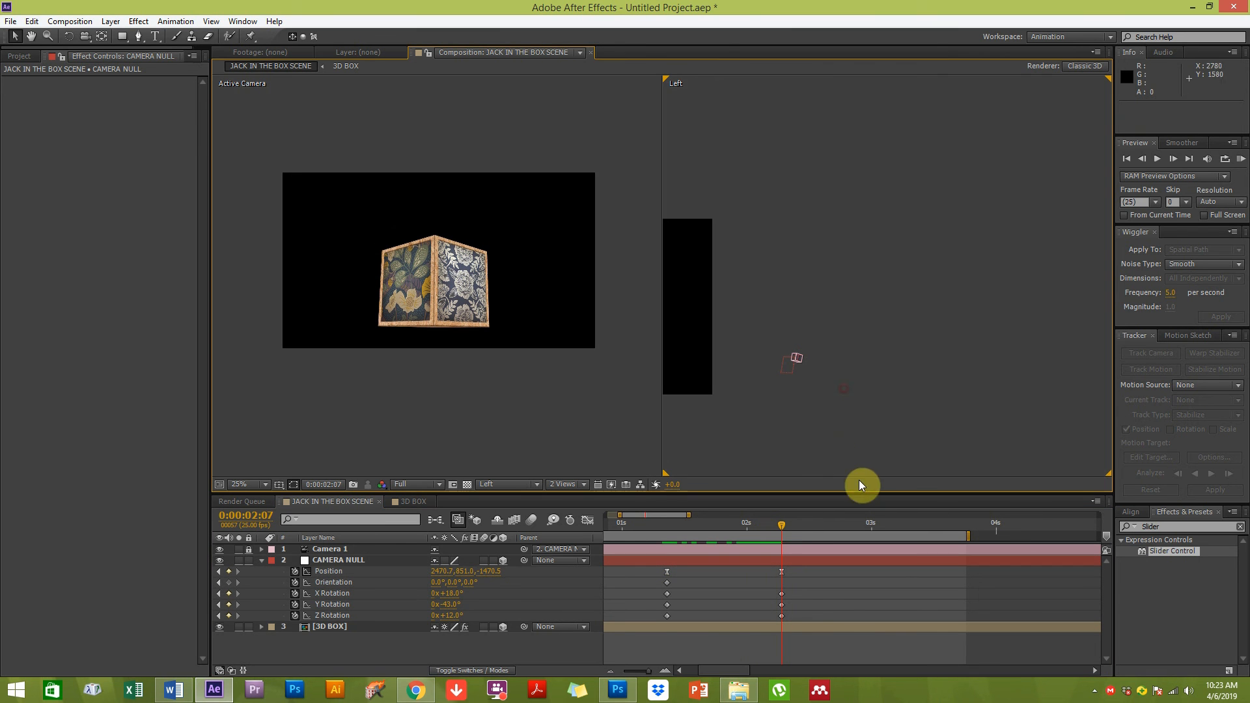
Preview the animation and scrub through the timeline to review the camera move
left_click(1242, 160)
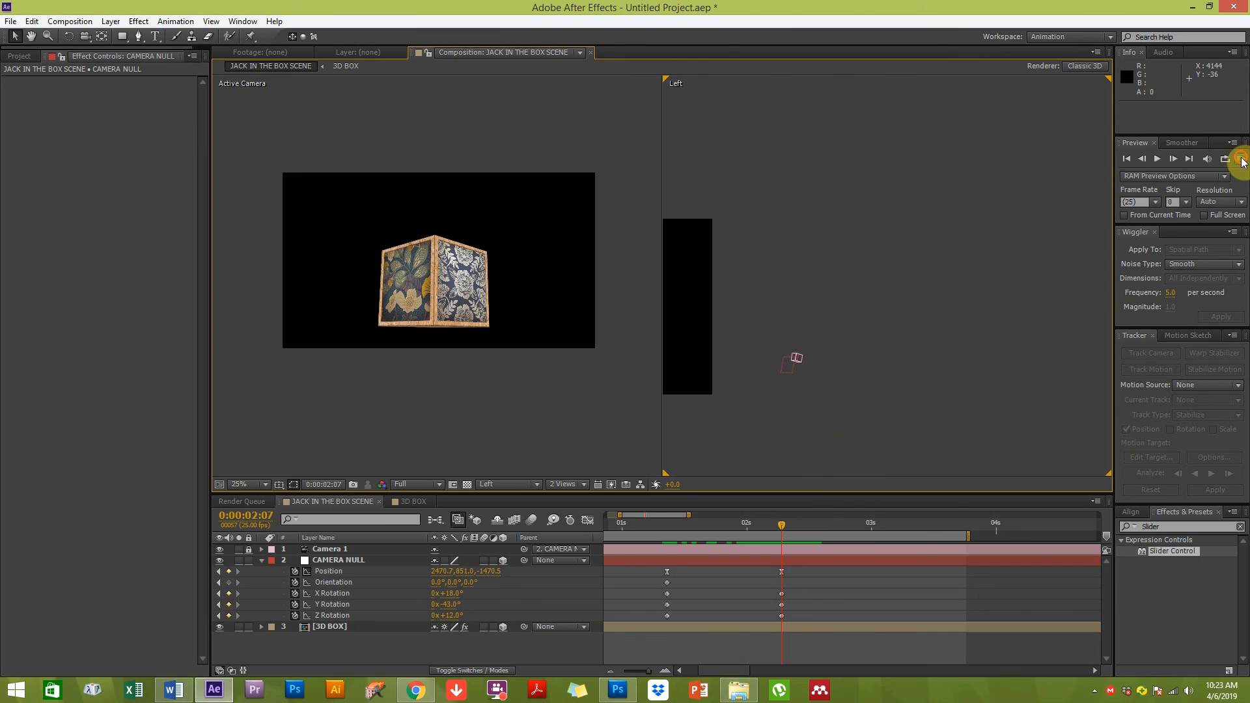
left_click(573, 400)
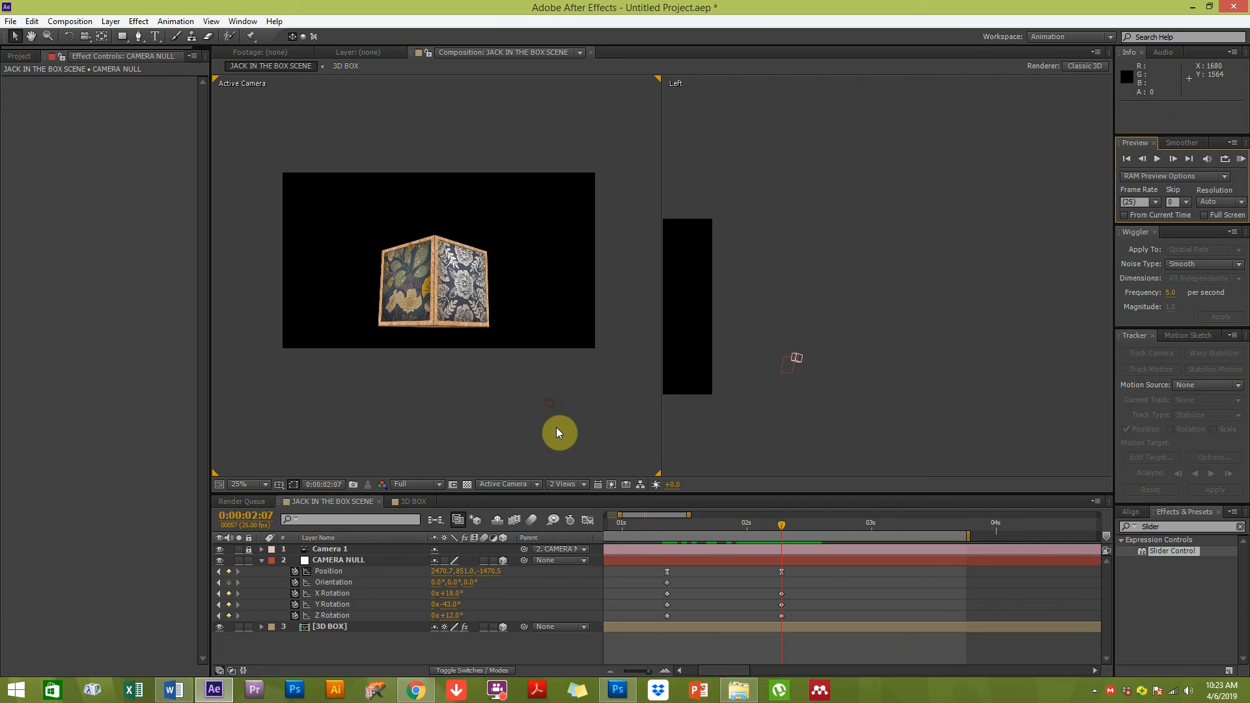
left_click_drag(618, 519, 743, 519)
left_click_drag(650, 672, 626, 671)
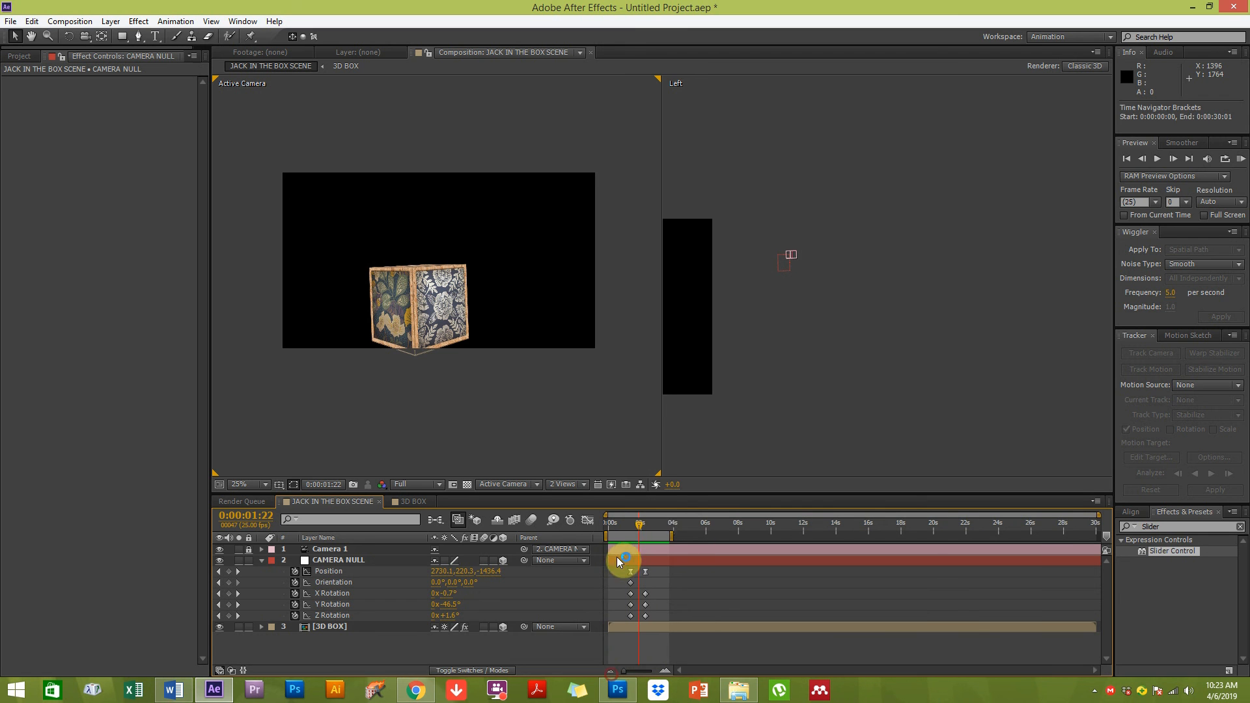
left_click_drag(638, 521, 653, 519)
left_click(403, 375)
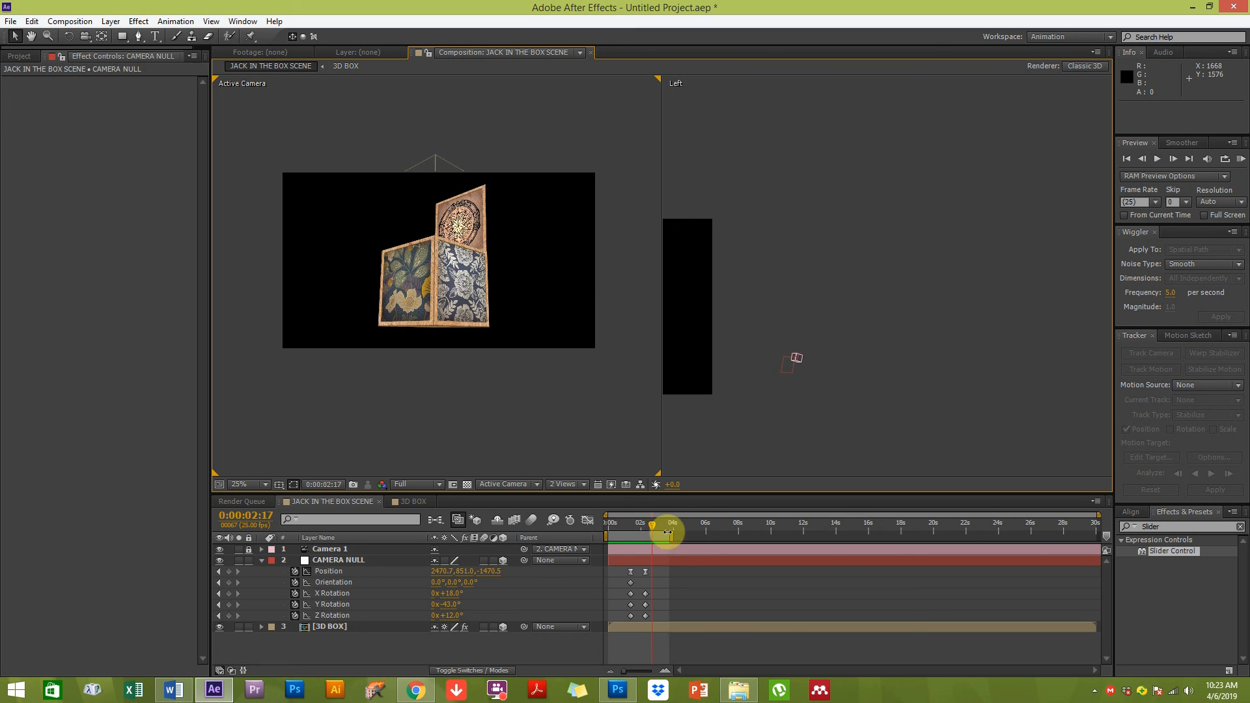
left_click_drag(654, 525, 697, 516)
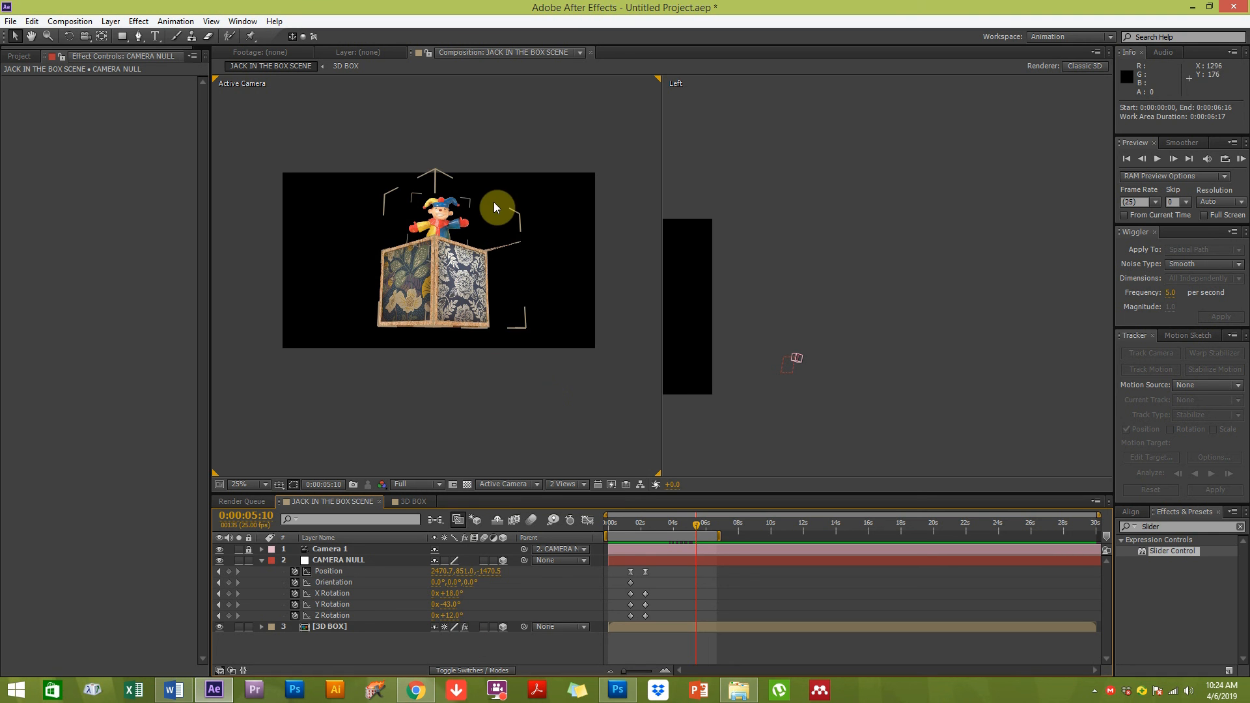
left_click(460, 303)
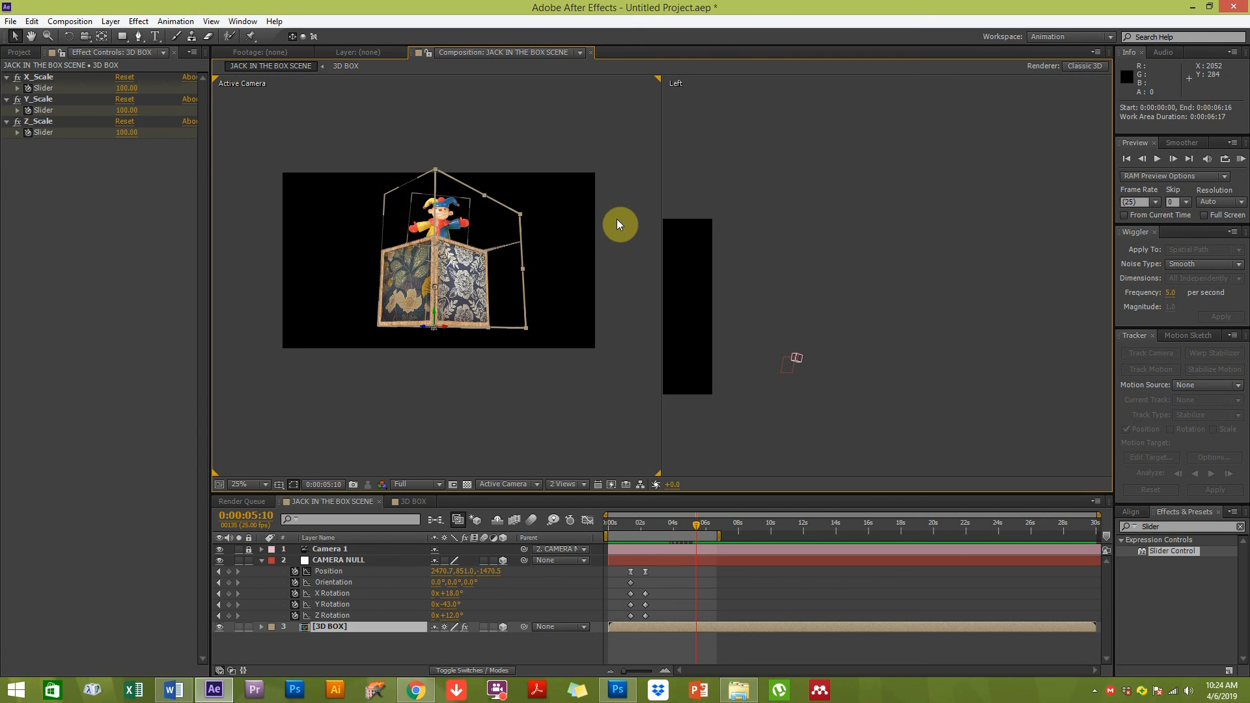
left_click(458, 396)
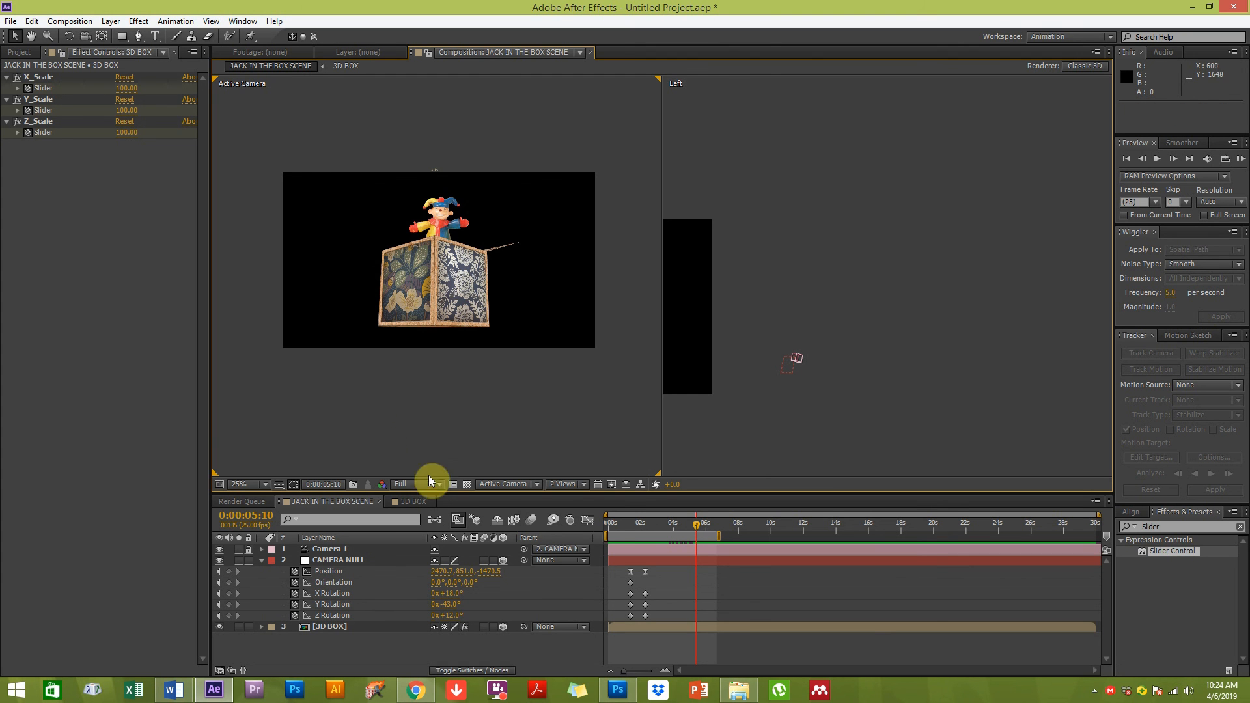
left_click(405, 298)
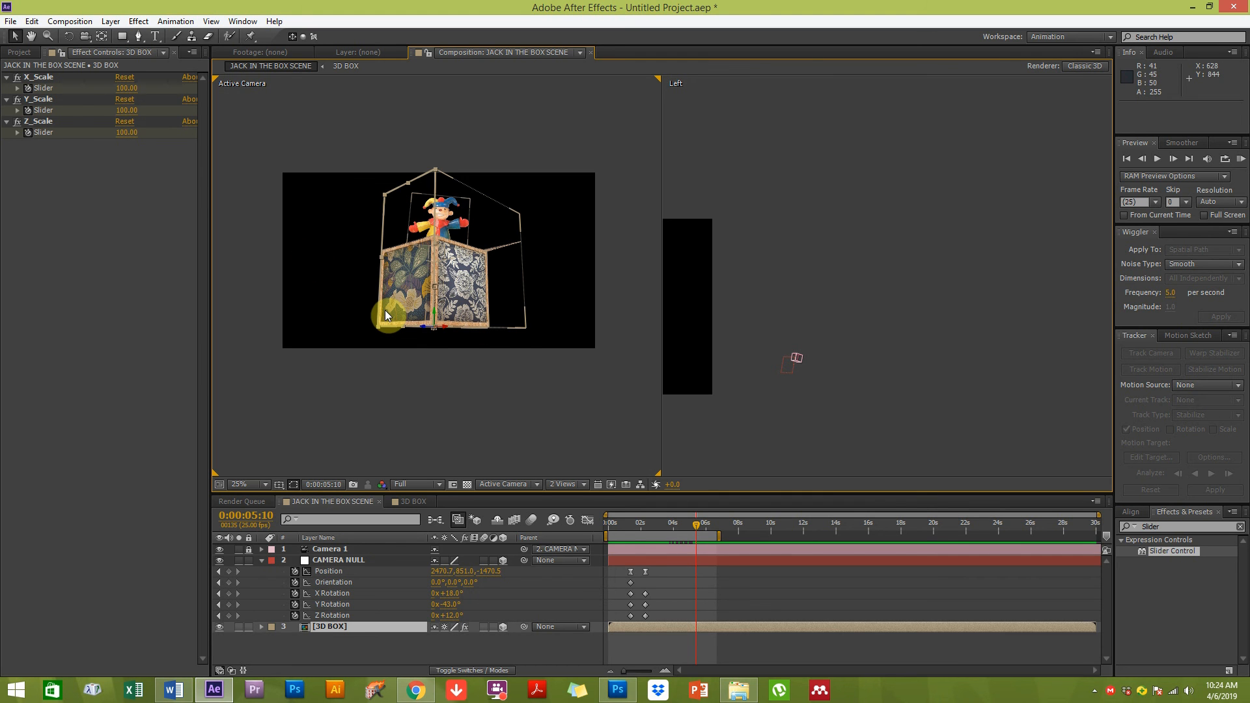
left_click(371, 341)
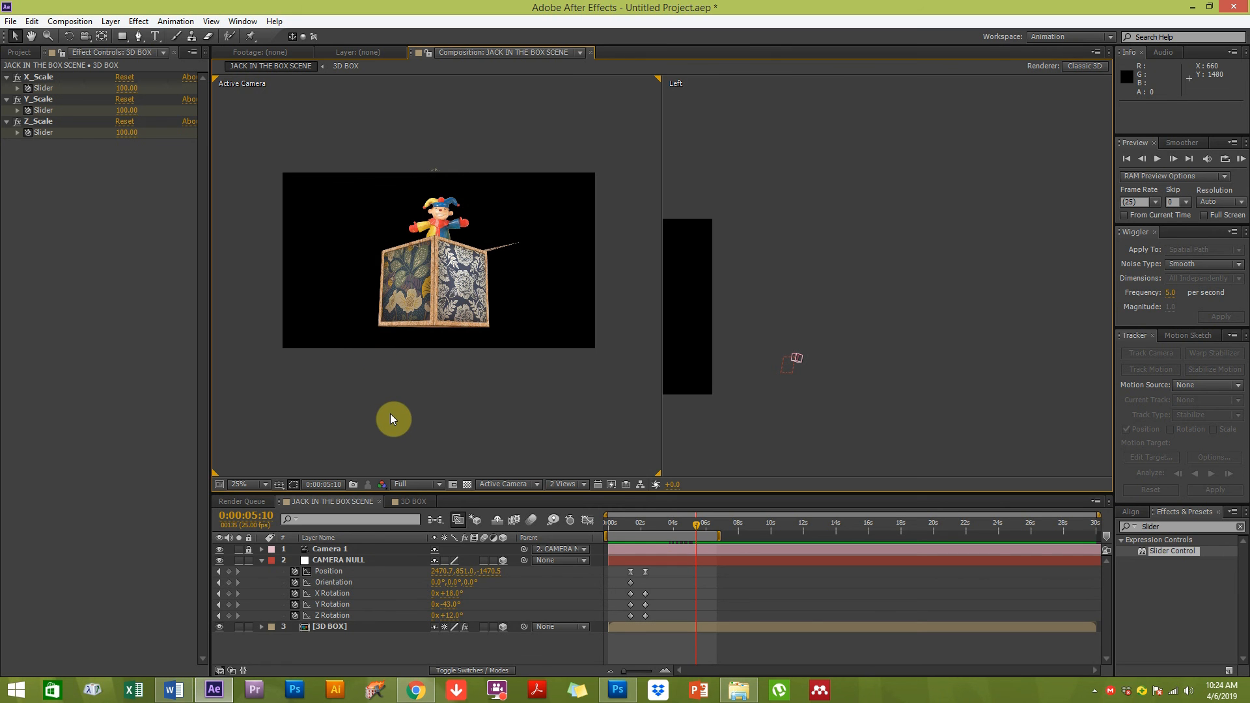